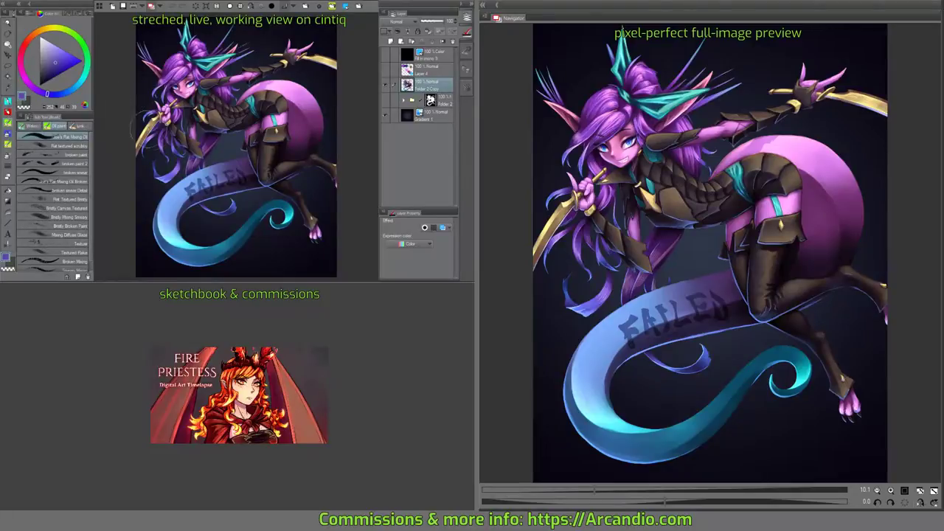
Create a new raster layer directly above the Folder 2 Copy layer for repainting the area around the bent leg.
mouse_move(266, 143)
mouse_down()
mouse_move(286, 140)
mouse_move(270, 143)
mouse_up()
scroll(269, 149, up, 2)
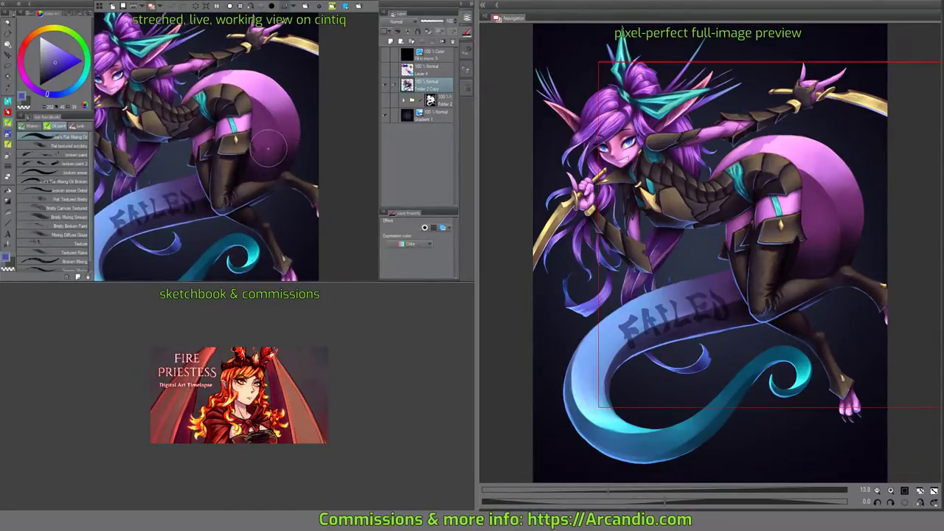
scroll(267, 150, up, 3)
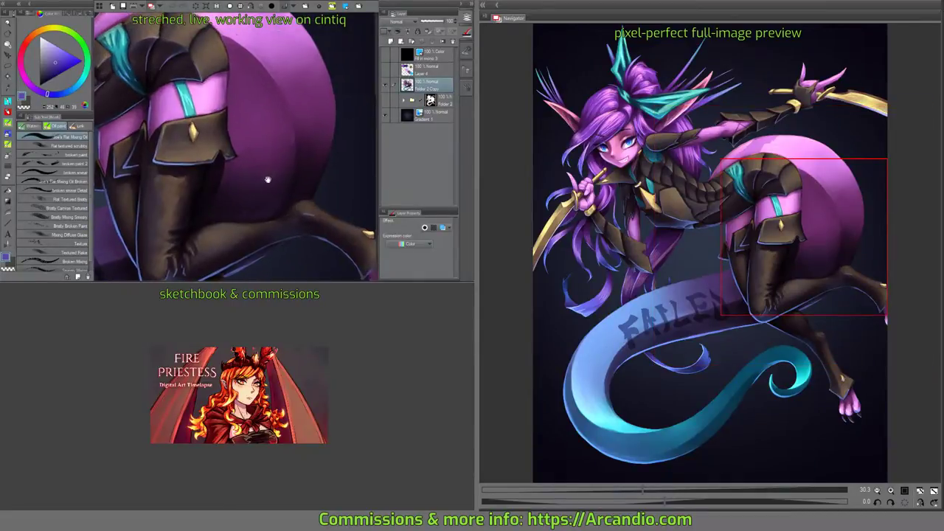
drag(267, 180, 284, 118)
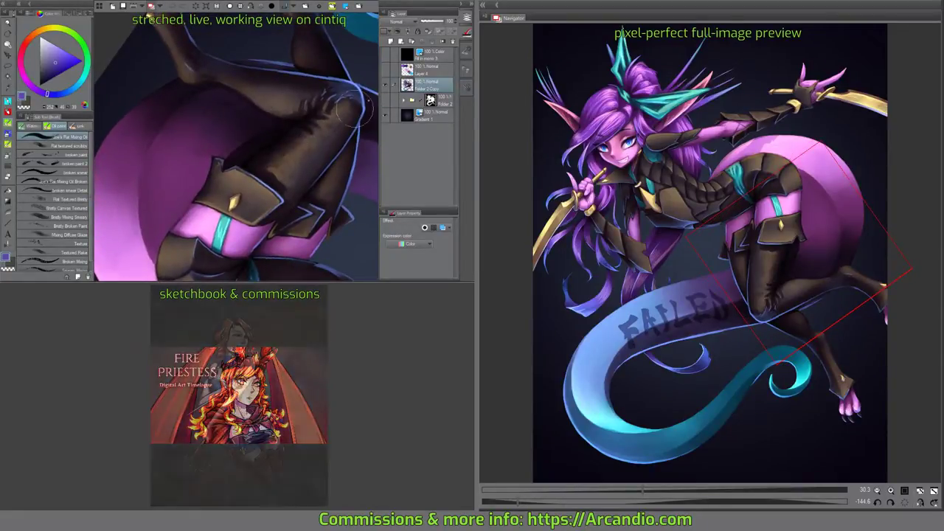
click(390, 41)
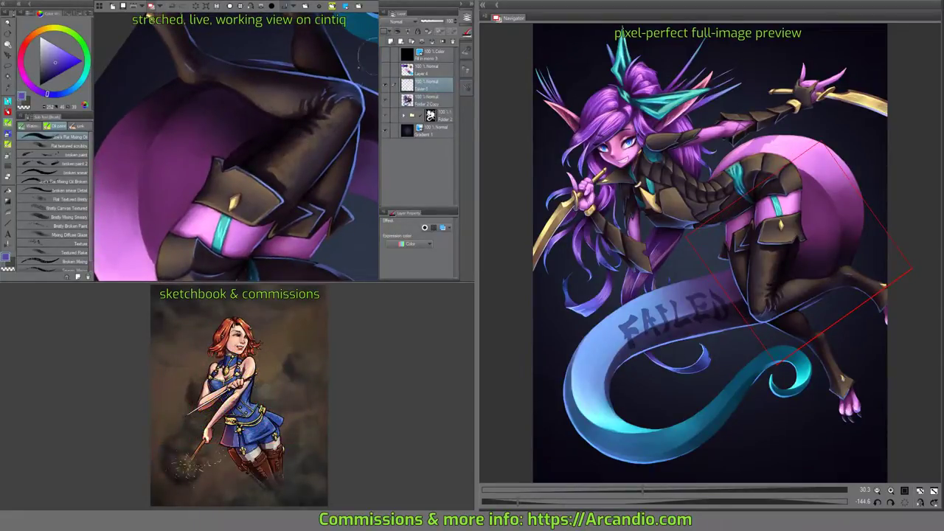
Sample the dark shadow colour beneath the bent leg and paint it onto the tail's purple base next to the leg.
alt+click(252, 101)
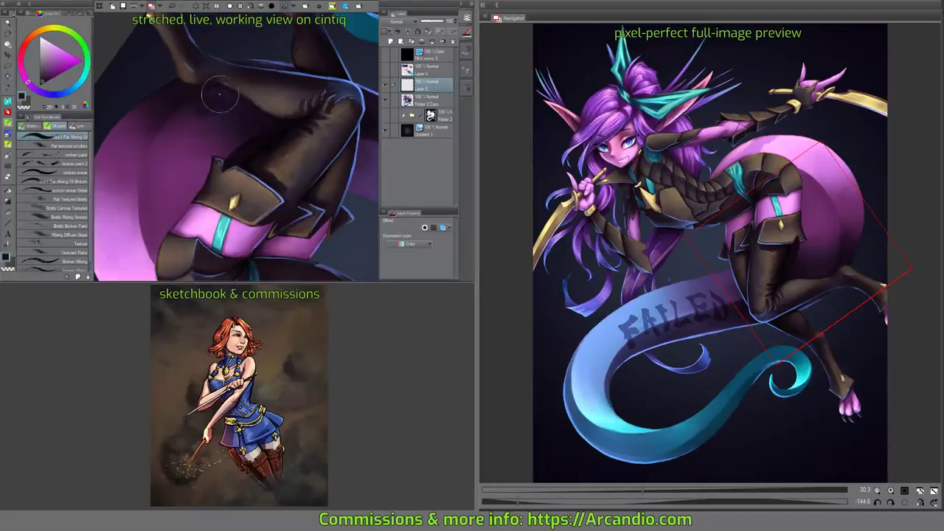
mouse_move(219, 94)
mouse_down()
mouse_move(169, 135)
mouse_move(180, 139)
mouse_move(180, 159)
mouse_move(201, 148)
mouse_up()
mouse_move(188, 114)
mouse_down()
mouse_move(171, 133)
mouse_move(198, 130)
mouse_move(197, 159)
mouse_move(164, 161)
mouse_up()
Sample a muted purple from the tail and paint it over the shaded area between the thigh armour and the calf.
alt+click(164, 161)
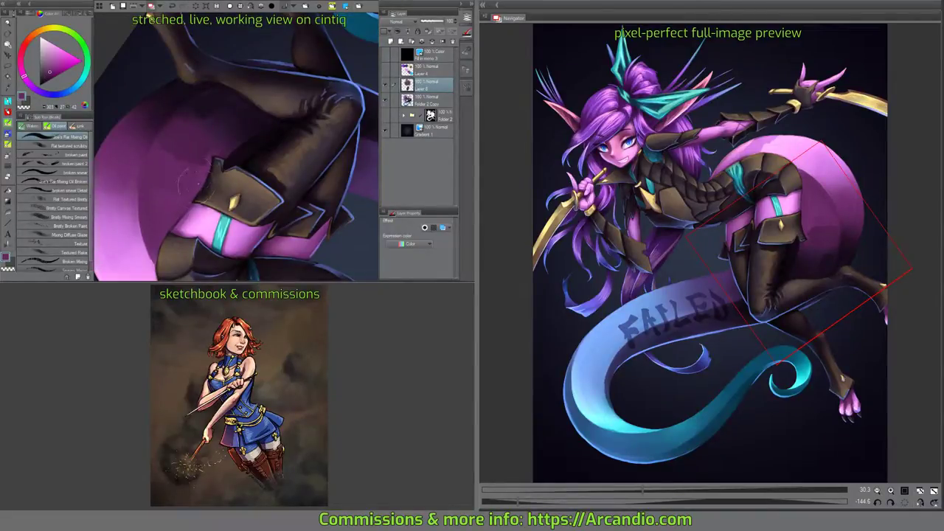
mouse_move(194, 187)
mouse_down()
mouse_move(206, 143)
mouse_move(201, 167)
mouse_move(210, 168)
mouse_move(202, 133)
mouse_move(160, 144)
mouse_up()
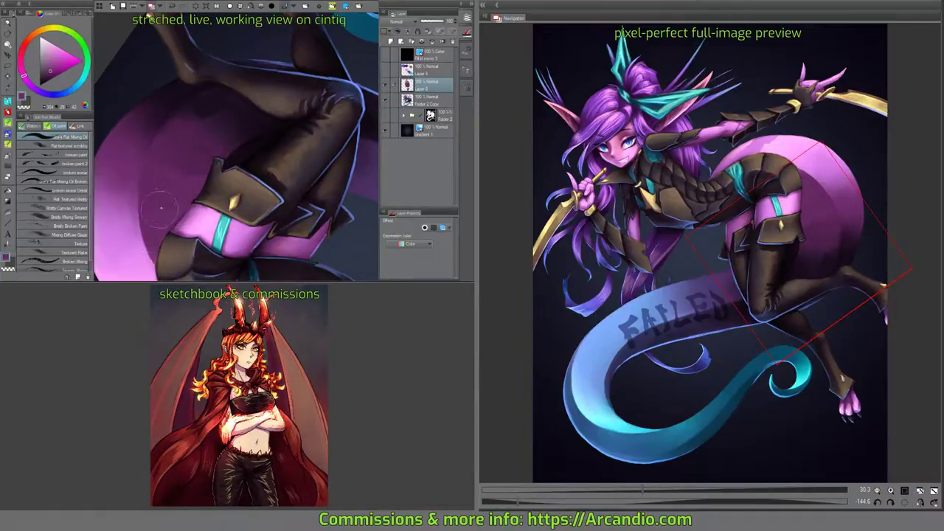
drag(177, 162, 178, 168)
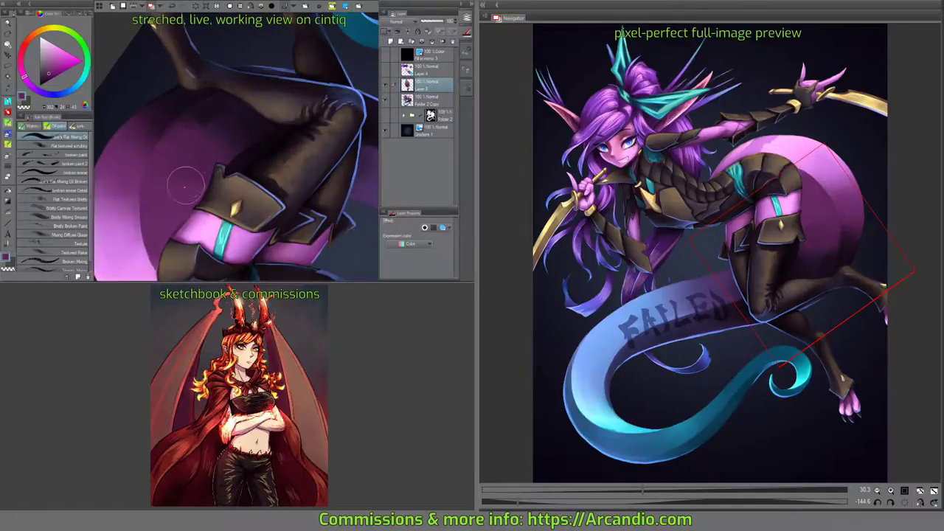
drag(197, 153, 195, 171)
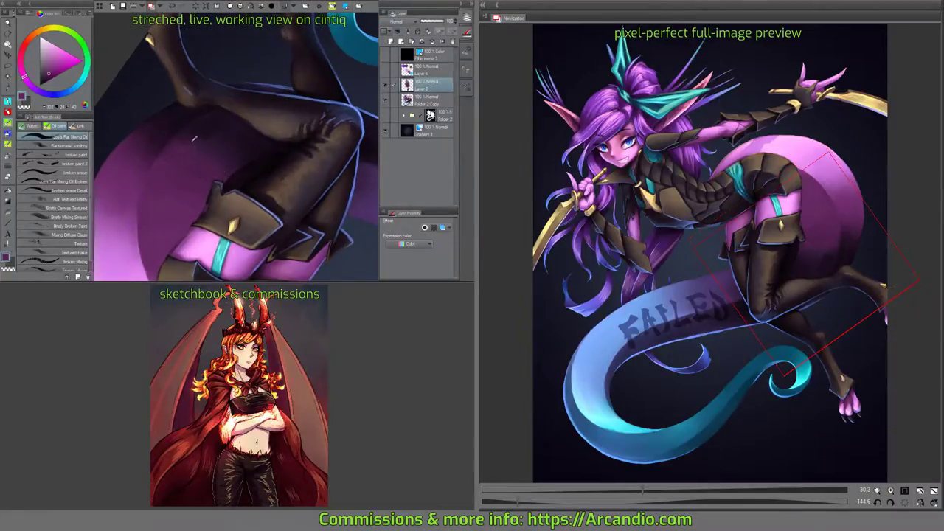
mouse_move(188, 135)
mouse_down()
mouse_move(168, 149)
mouse_move(177, 138)
mouse_move(195, 155)
mouse_up()
mouse_move(208, 118)
mouse_down()
mouse_move(212, 151)
mouse_move(238, 133)
mouse_move(277, 126)
mouse_move(239, 130)
mouse_move(272, 131)
mouse_move(251, 147)
mouse_move(260, 140)
mouse_move(243, 144)
mouse_move(225, 123)
mouse_move(193, 132)
mouse_move(210, 127)
mouse_move(183, 151)
mouse_move(197, 133)
mouse_move(200, 158)
mouse_move(227, 164)
mouse_move(246, 154)
mouse_move(187, 170)
mouse_up()
Deepen the dark purple shadow on the tail where it passes behind the calf and thigh.
scroll(251, 173, down, 1)
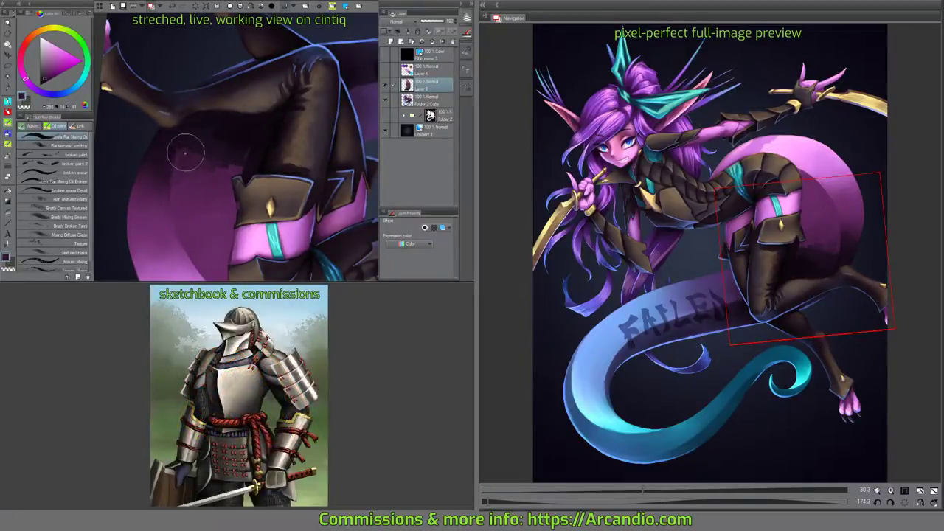
mouse_move(223, 169)
mouse_down()
mouse_move(188, 167)
mouse_move(177, 189)
mouse_move(191, 177)
mouse_move(197, 189)
mouse_move(229, 175)
mouse_move(205, 168)
mouse_move(177, 205)
mouse_move(210, 195)
mouse_up()
key(minus)
key(minus)
key(minus)
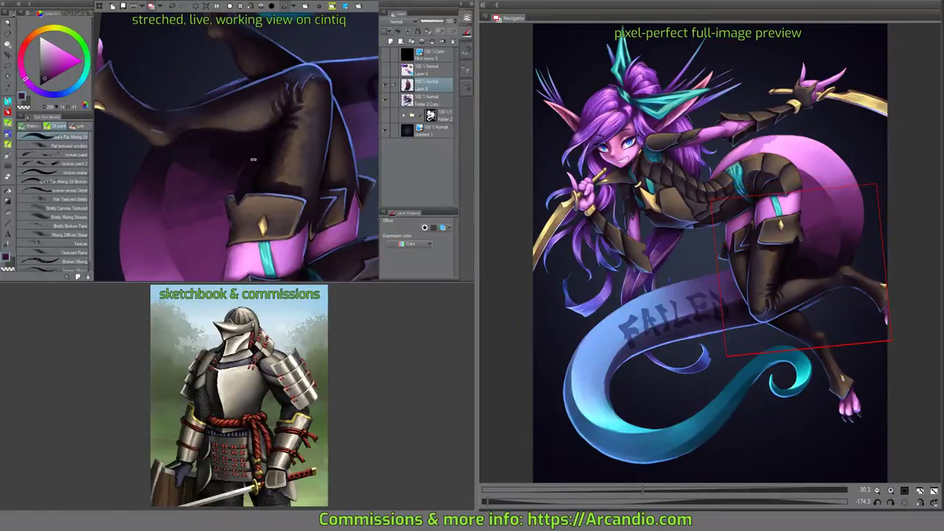
mouse_move(212, 185)
mouse_down()
mouse_move(196, 195)
mouse_move(188, 188)
mouse_move(207, 196)
mouse_up()
drag(230, 159, 194, 190)
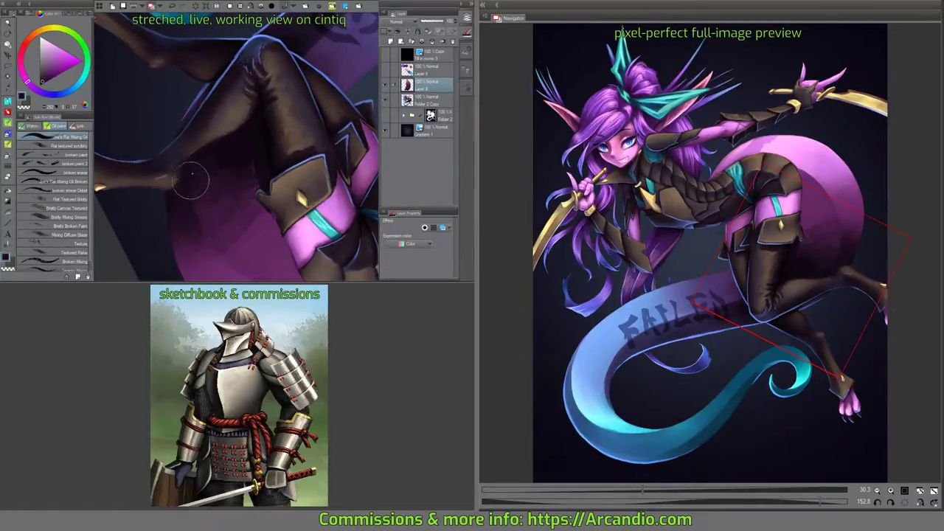
Paint near-black shadow into the gap between the thigh, the calf and the tail.
drag(258, 147, 238, 133)
key(minus)
key(minus)
key(minus)
key(minus)
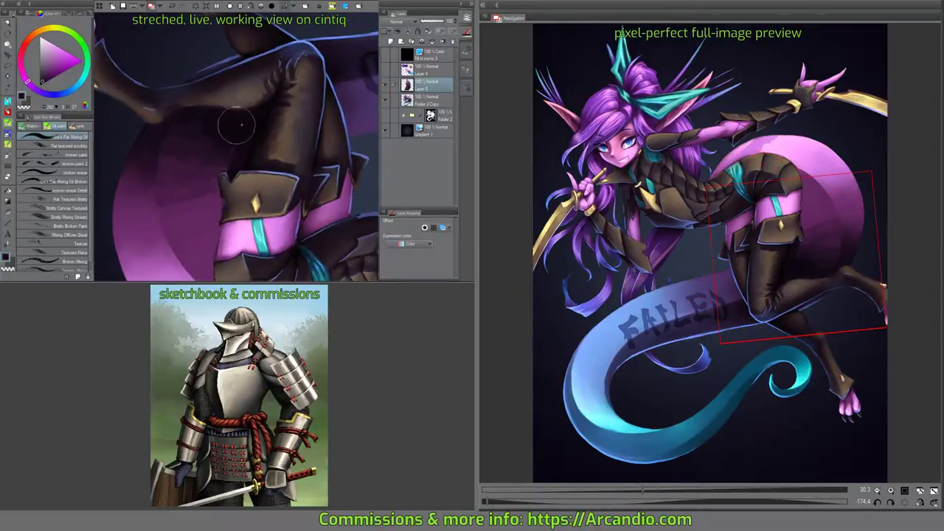
mouse_move(230, 154)
mouse_down()
mouse_move(203, 129)
mouse_move(225, 149)
mouse_move(244, 124)
mouse_move(247, 133)
mouse_move(192, 118)
mouse_move(174, 124)
mouse_move(169, 146)
mouse_move(176, 127)
mouse_move(183, 145)
mouse_move(201, 136)
mouse_move(221, 153)
mouse_move(177, 138)
mouse_up()
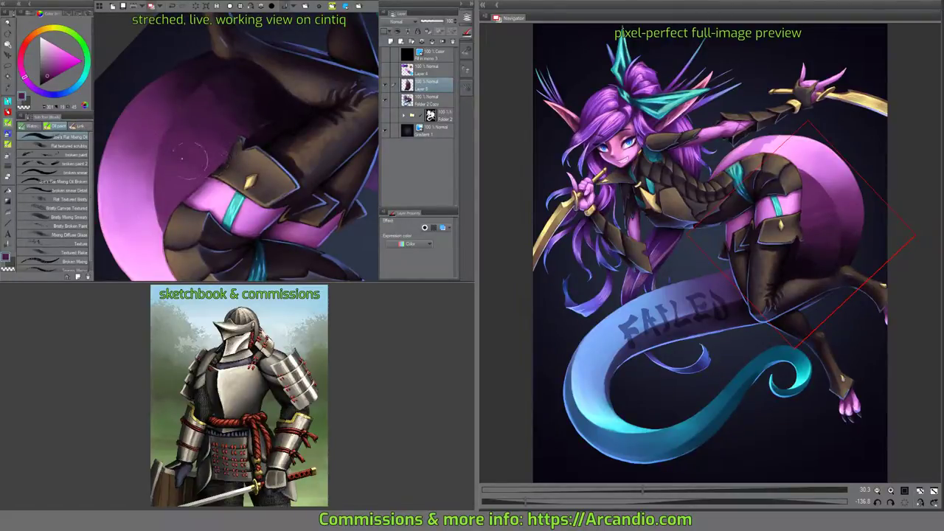
Soften the transition from the dark shadow beside the thigh into the tail's mid purple, resampling the purple from the tail.
mouse_move(209, 159)
mouse_down()
mouse_move(284, 104)
mouse_move(191, 114)
mouse_up()
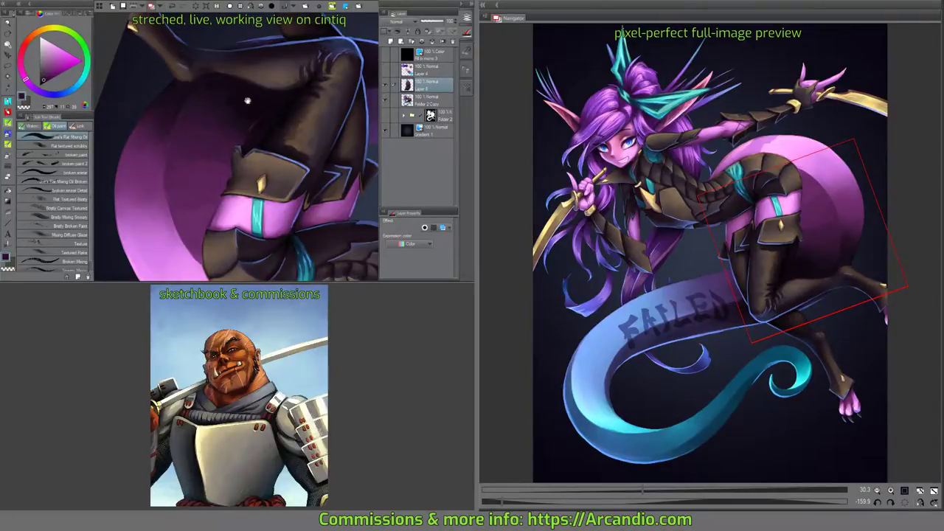
drag(247, 101, 239, 122)
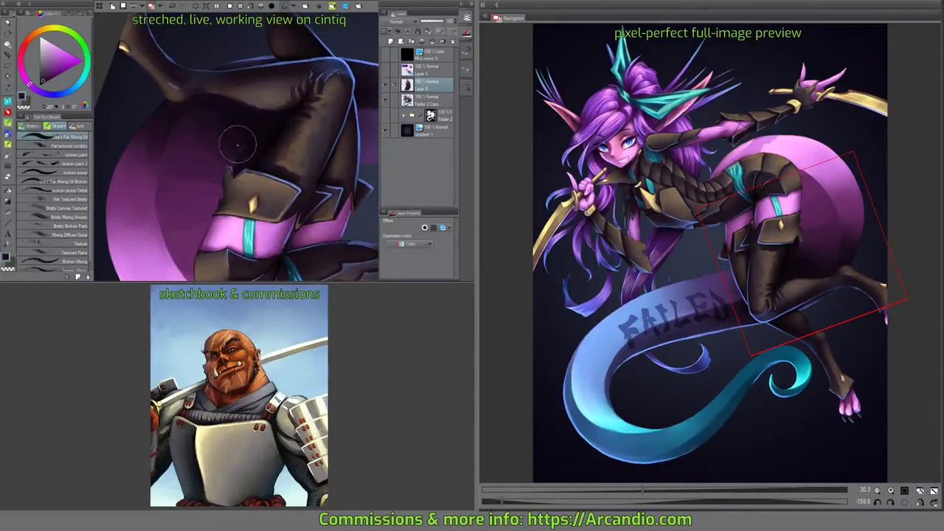
drag(280, 128, 245, 152)
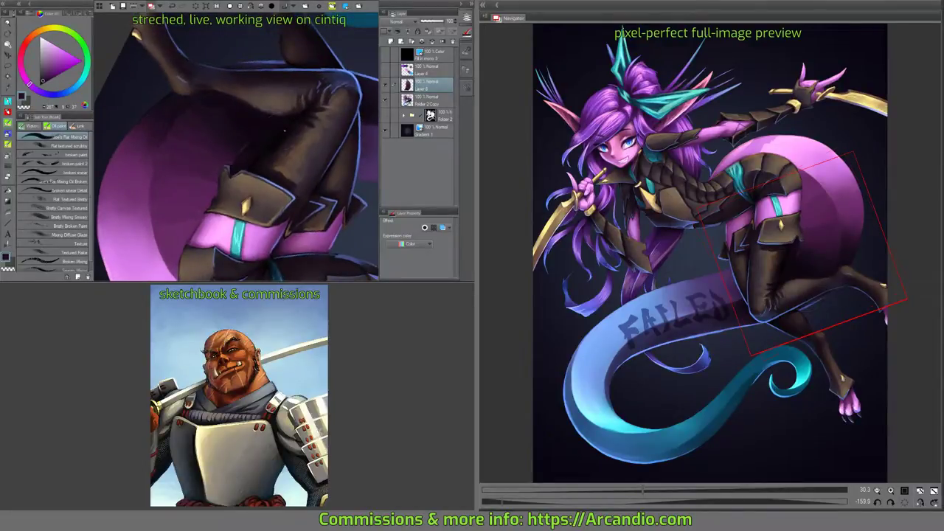
alt+click(214, 174)
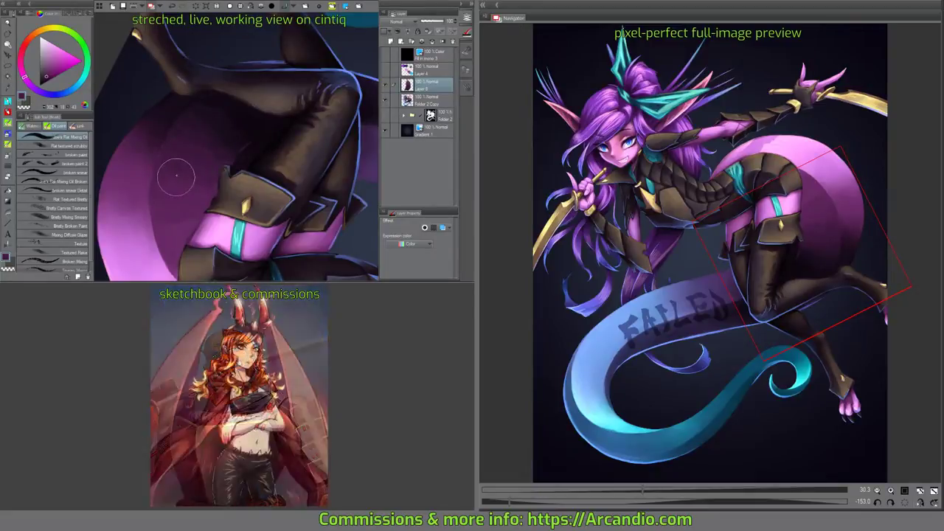
drag(196, 143, 296, 172)
scroll(284, 127, down, 1)
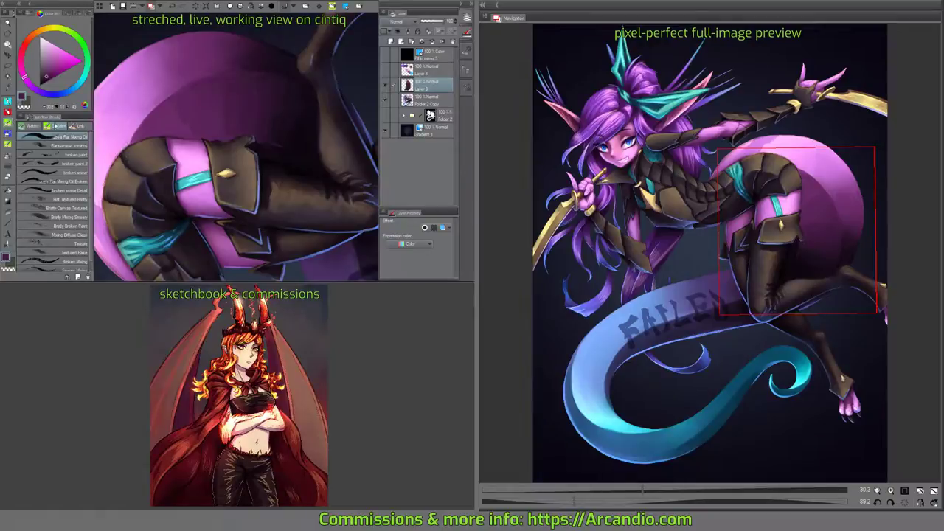
Choose the Bristly Canvas Textured oil brush and paint textured purple strokes over the tail's shadow beside the thigh armour.
click(33, 127)
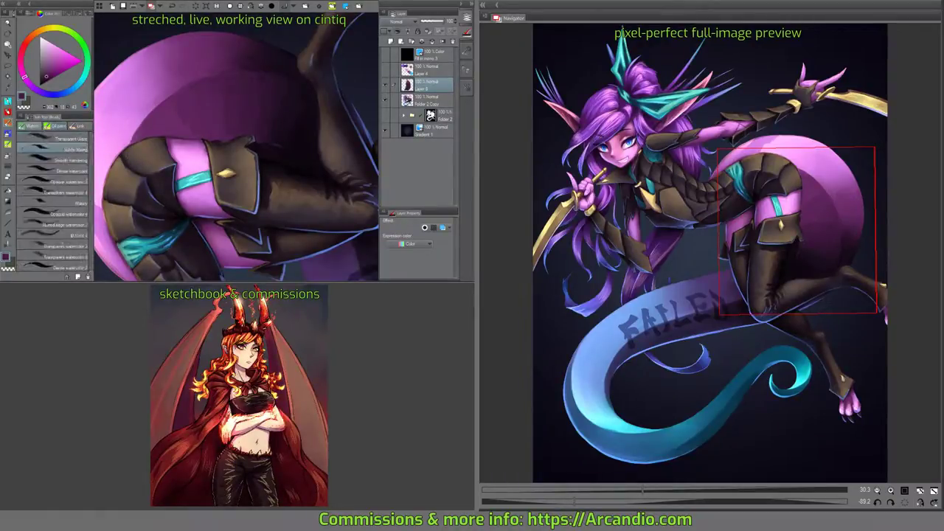
click(59, 127)
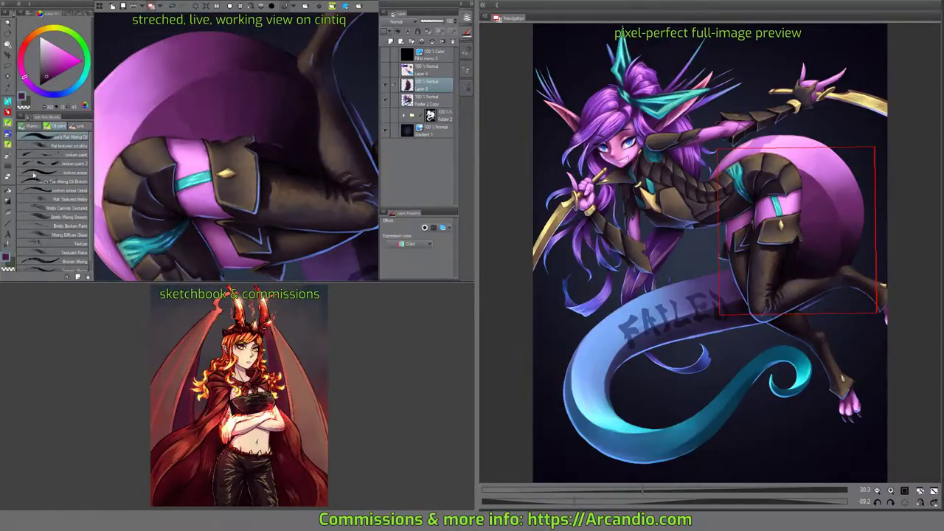
click(66, 208)
mouse_move(244, 170)
mouse_down()
mouse_move(281, 101)
mouse_move(243, 129)
mouse_up()
scroll(206, 126, up, 3)
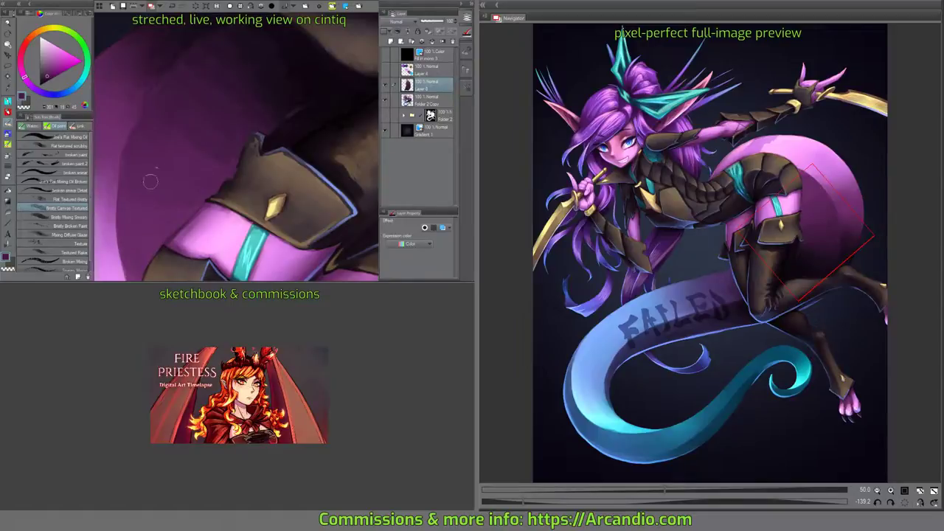
drag(165, 203, 161, 165)
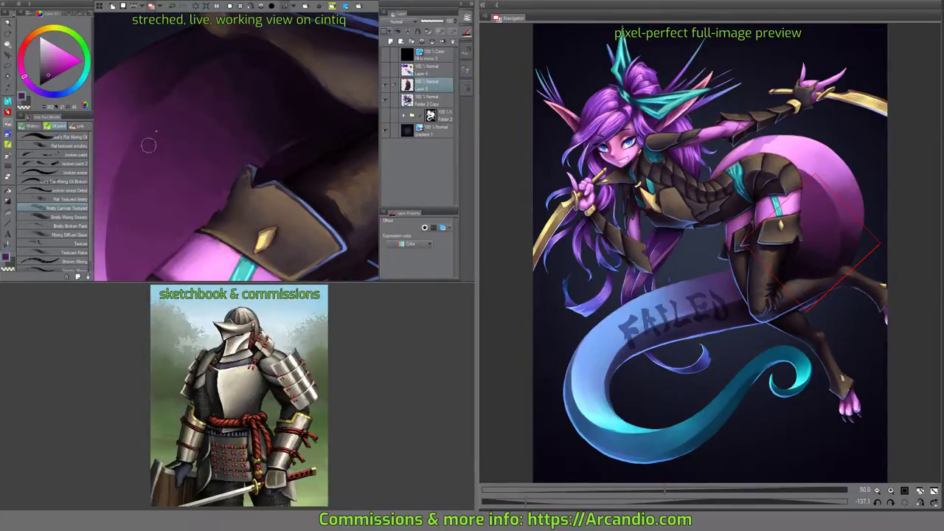
drag(188, 90, 220, 143)
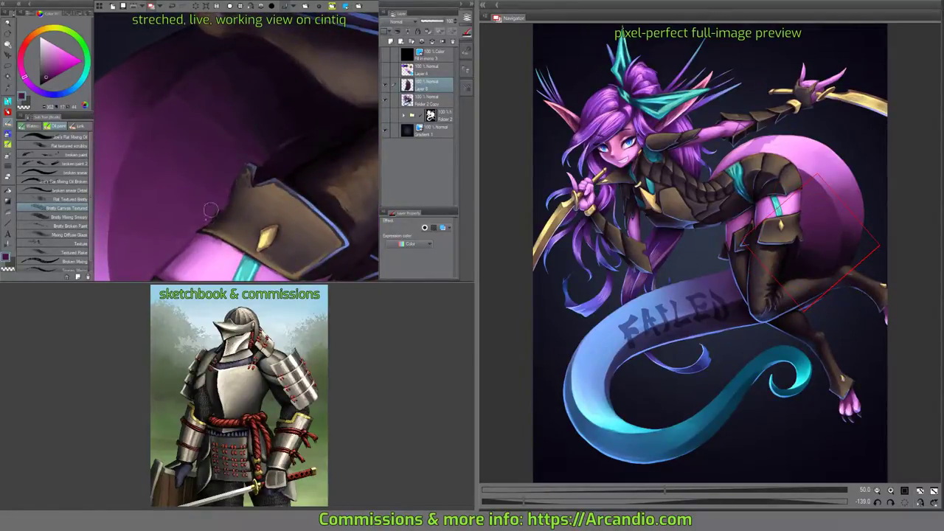
drag(183, 237, 169, 168)
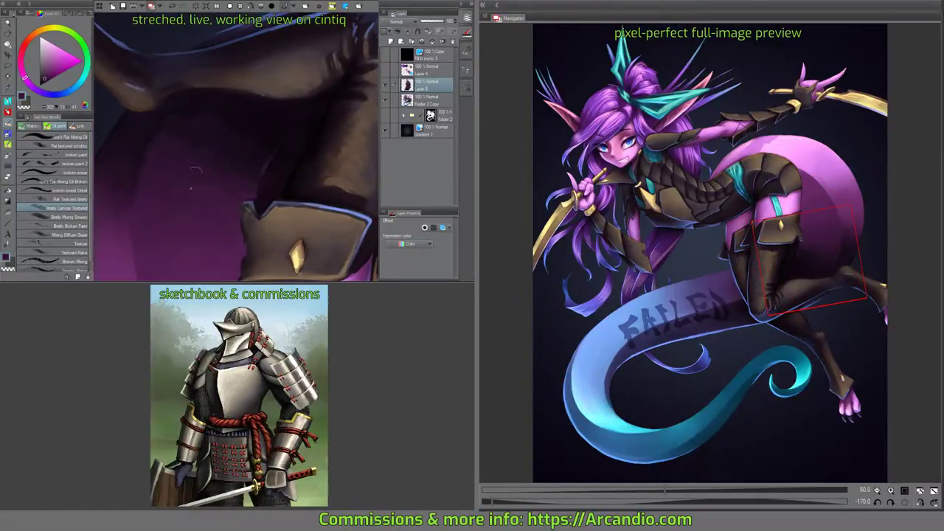
Sample the darkest purple under the calf and extend the textured shadow across the tail toward the thigh.
alt+click(184, 131)
mouse_move(153, 140)
mouse_down()
mouse_move(273, 113)
mouse_move(287, 59)
mouse_up()
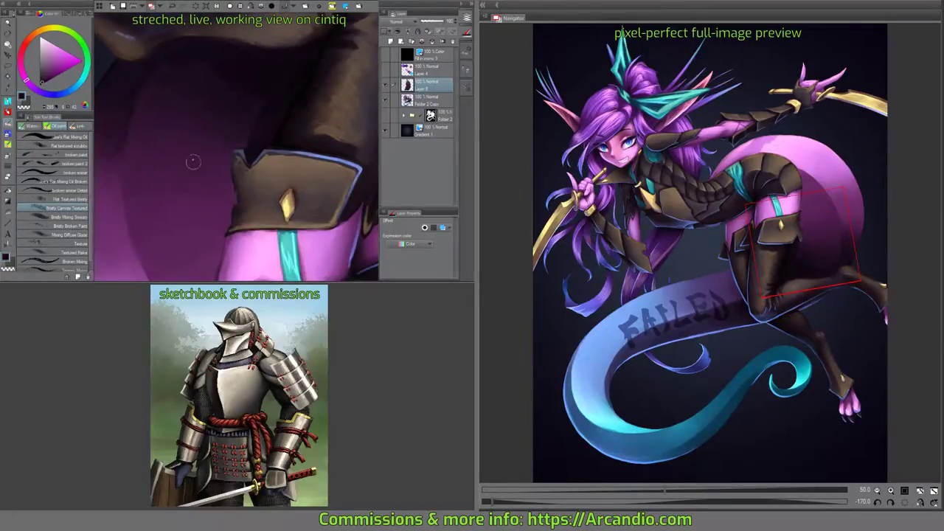
mouse_move(281, 74)
mouse_down()
mouse_move(280, 109)
mouse_move(190, 102)
mouse_up()
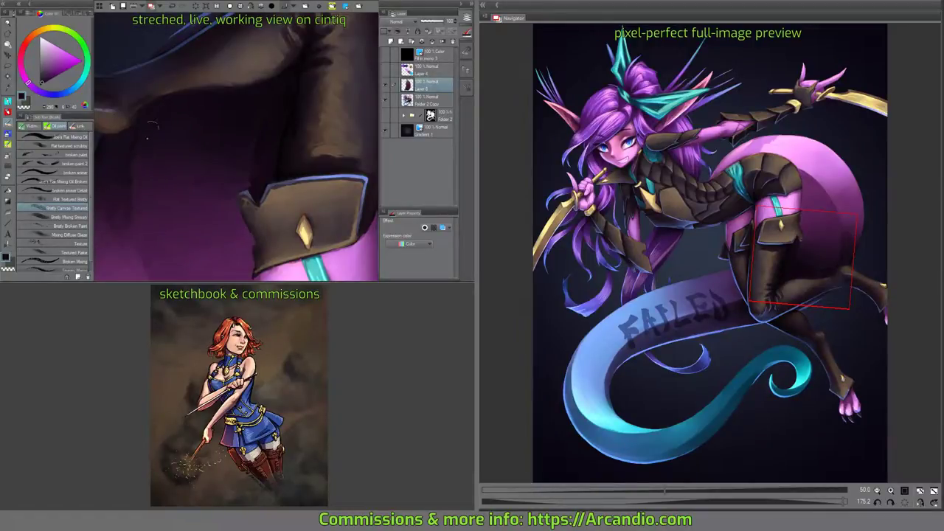
drag(152, 146, 252, 118)
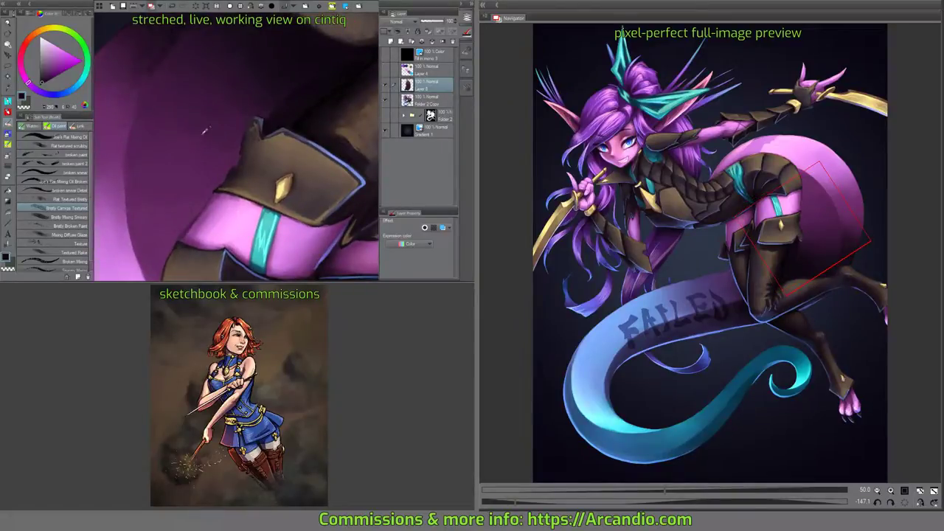
Resample the tail's mid purple and rework the shadow's edge near the armour cuff, switching to the Flat Textured Bristly brush.
alt+click(187, 142)
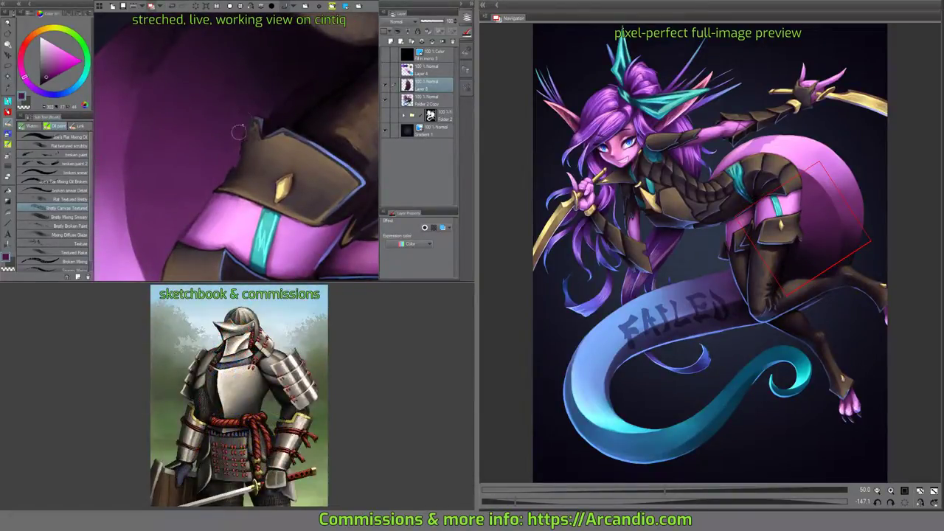
mouse_move(255, 75)
mouse_down()
mouse_move(255, 101)
mouse_move(272, 107)
mouse_move(244, 154)
mouse_move(258, 126)
mouse_move(221, 140)
mouse_up()
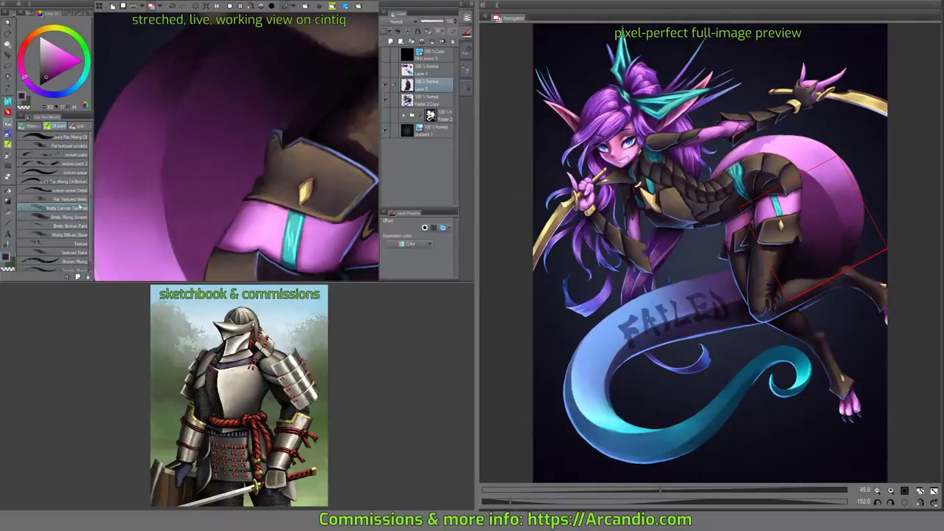
click(83, 199)
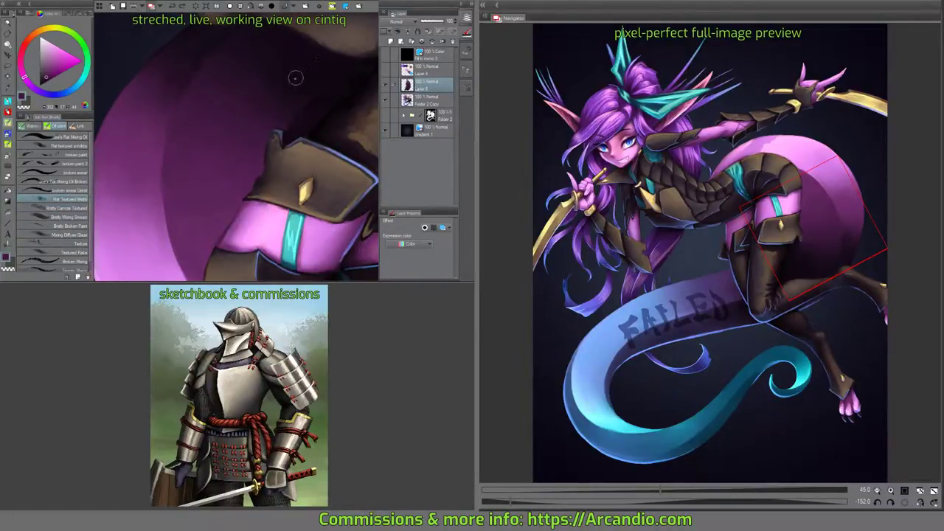
drag(295, 78, 164, 140)
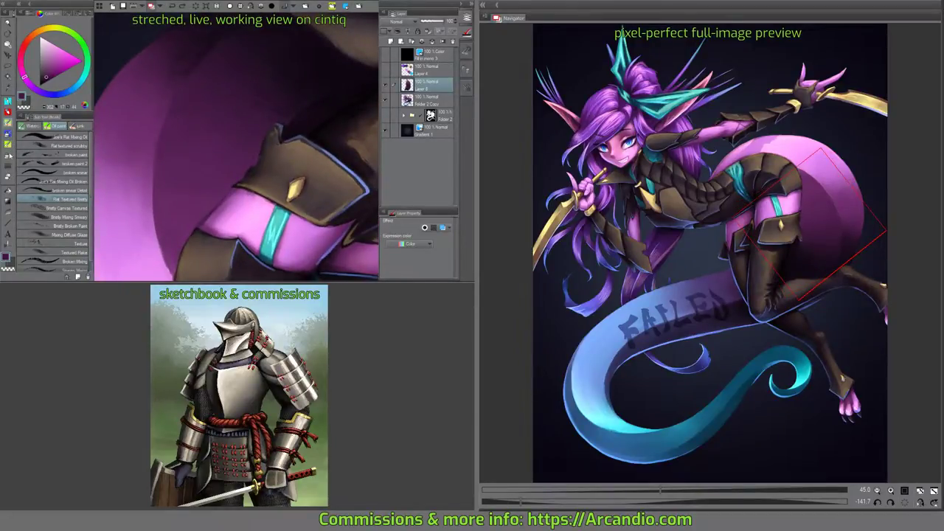
Blend the tail's shadow strokes around the thigh armour with the Flat Smeary Mixing tool.
key(j)
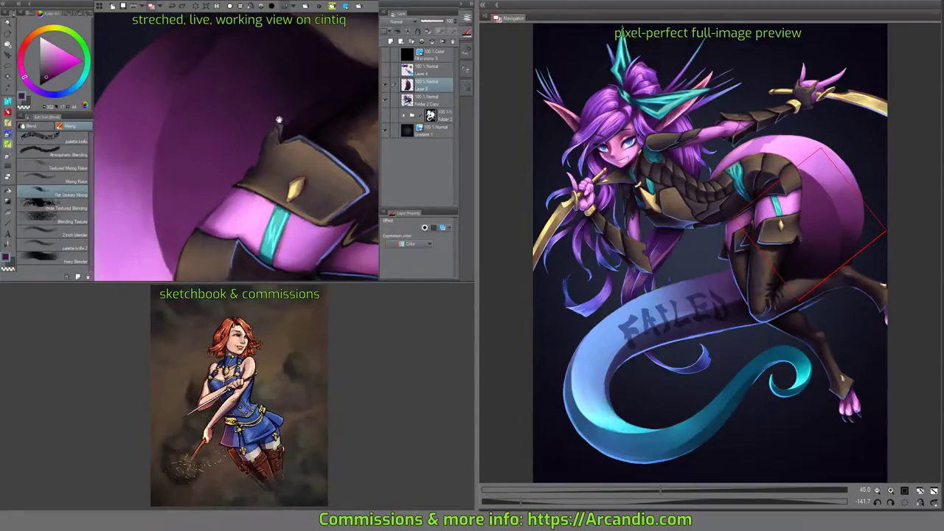
drag(238, 116, 280, 83)
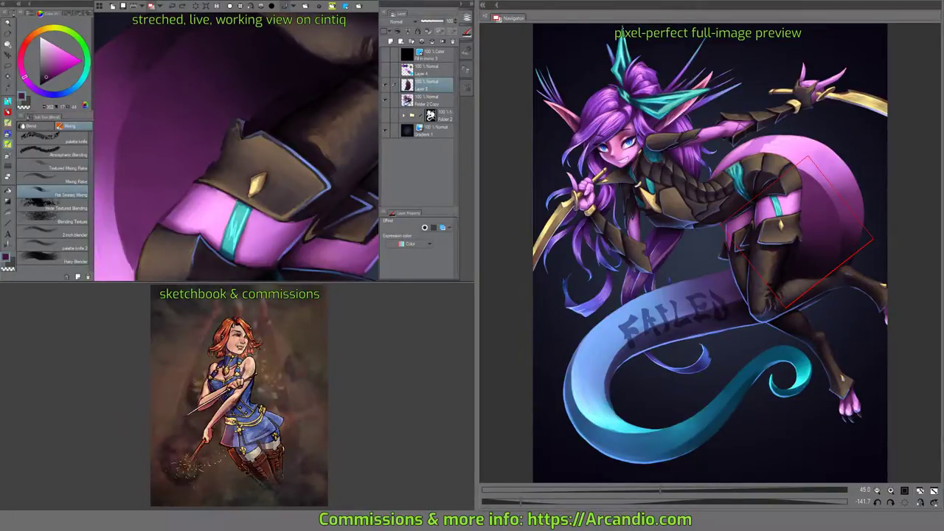
drag(336, 150, 264, 116)
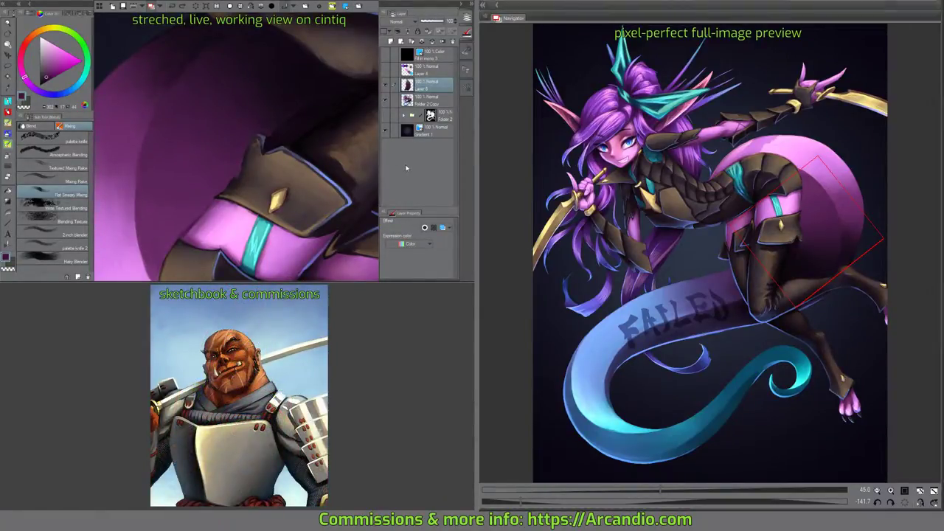
Smear the tail's shadow strokes beside the thigh armour and under the heel with Flat Smeary Mixing, working on the shadow layer and Folder 2 Copy.
drag(177, 140, 177, 123)
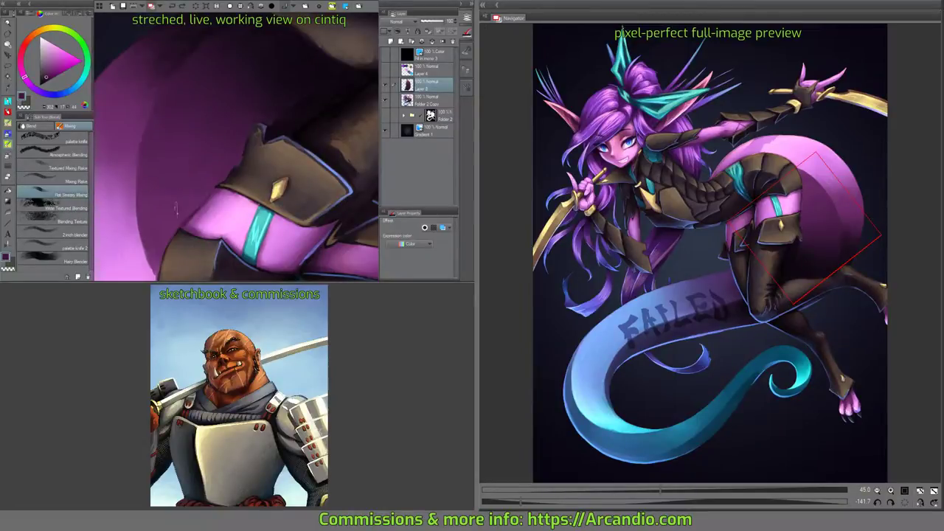
drag(177, 210, 187, 155)
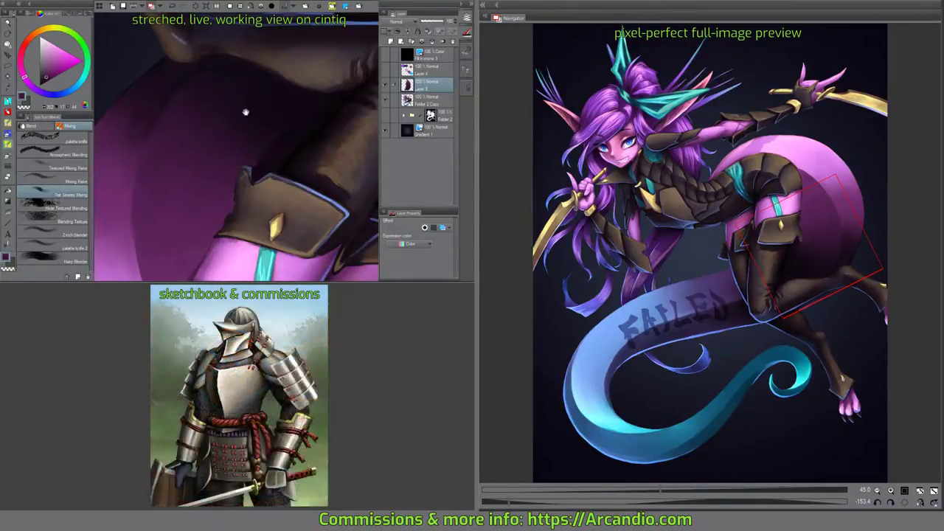
mouse_move(246, 165)
mouse_down()
mouse_move(241, 144)
mouse_move(313, 127)
mouse_move(347, 103)
mouse_up()
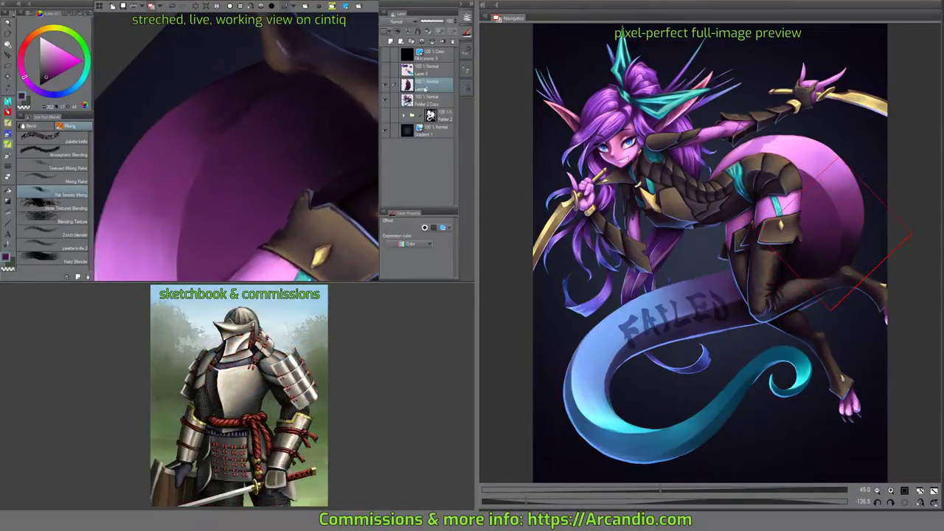
click(413, 100)
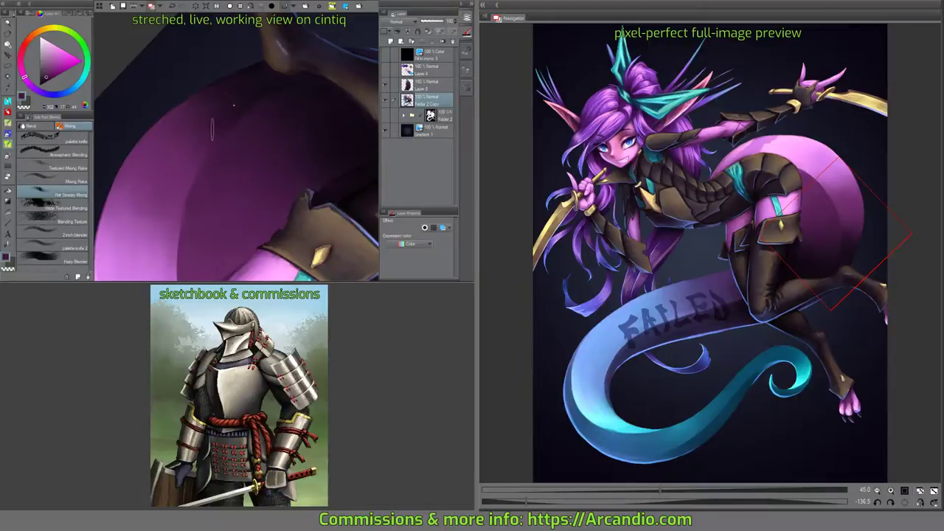
drag(302, 98, 326, 107)
click(428, 86)
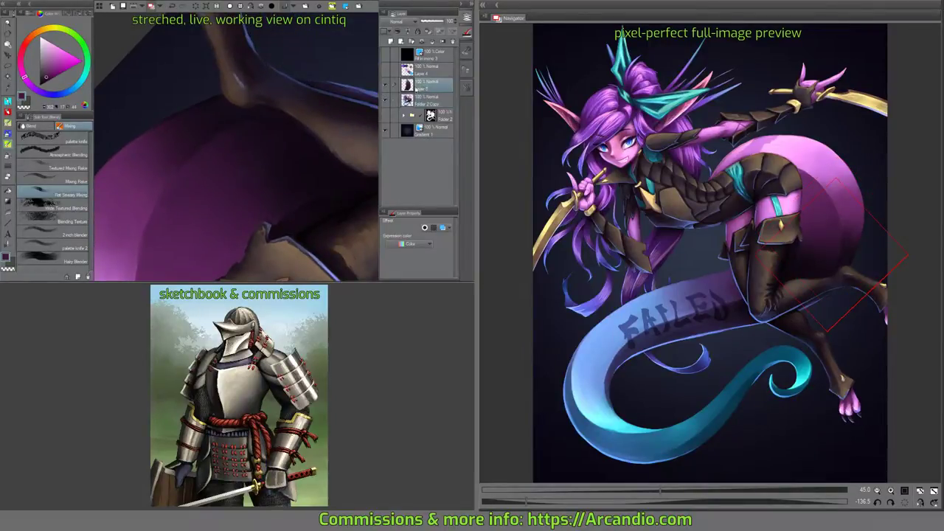
Clean up the tail shadow around the heel and thigh armour with the Hard eraser and mixing tool, and merge its layer into Folder 2 Copy.
key(e)
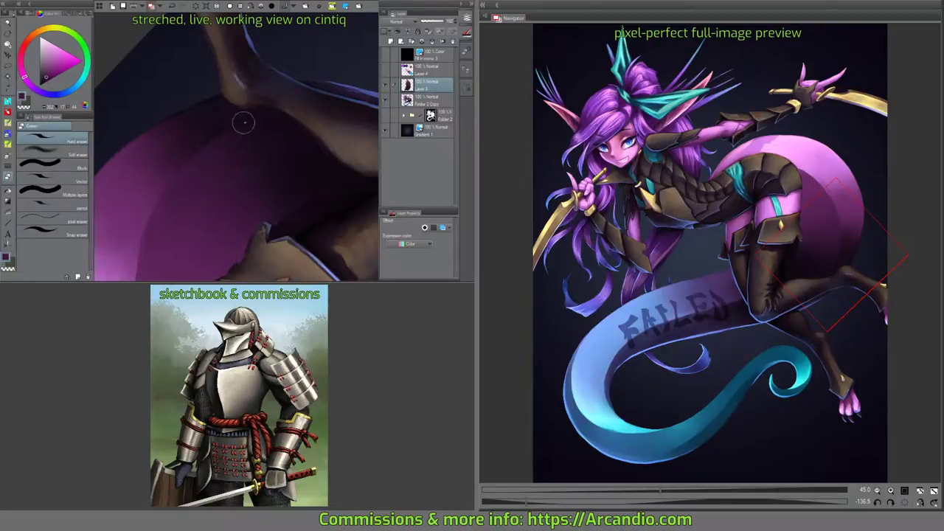
key(j)
drag(312, 158, 246, 151)
key(e)
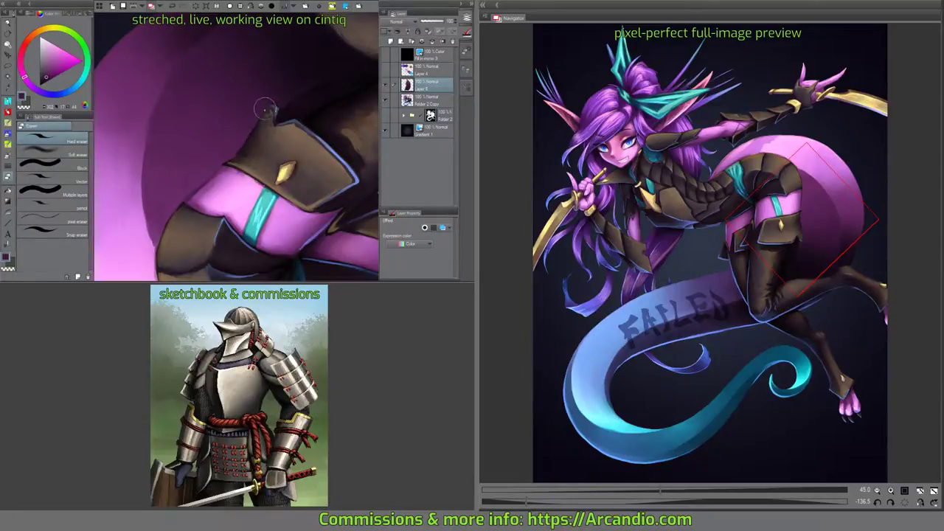
key(j)
drag(286, 134, 281, 114)
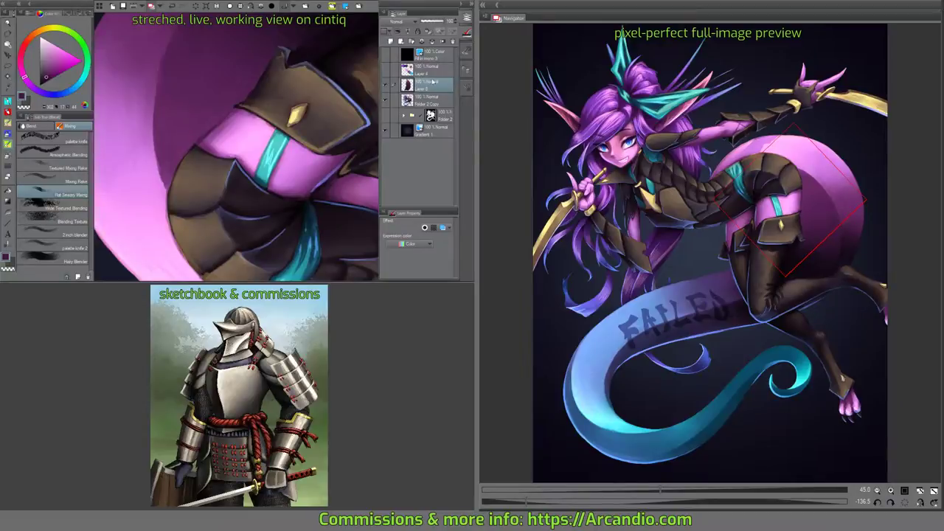
click(433, 44)
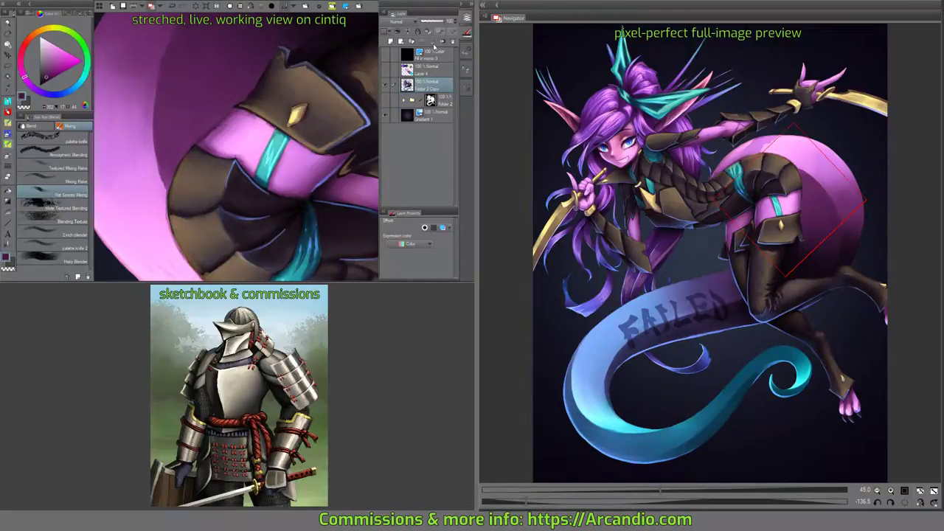
Open the settings of the Flat Smeary Mixing sub tool and choose a different tool icon for it.
drag(206, 126, 213, 197)
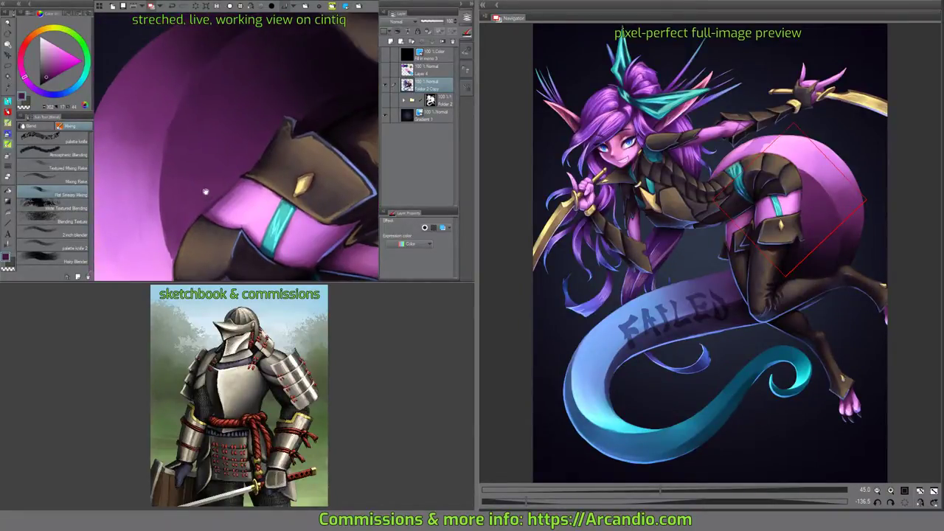
mouse_move(230, 155)
mouse_down()
mouse_move(241, 145)
mouse_move(214, 137)
mouse_move(245, 122)
mouse_move(209, 119)
mouse_up()
key(b)
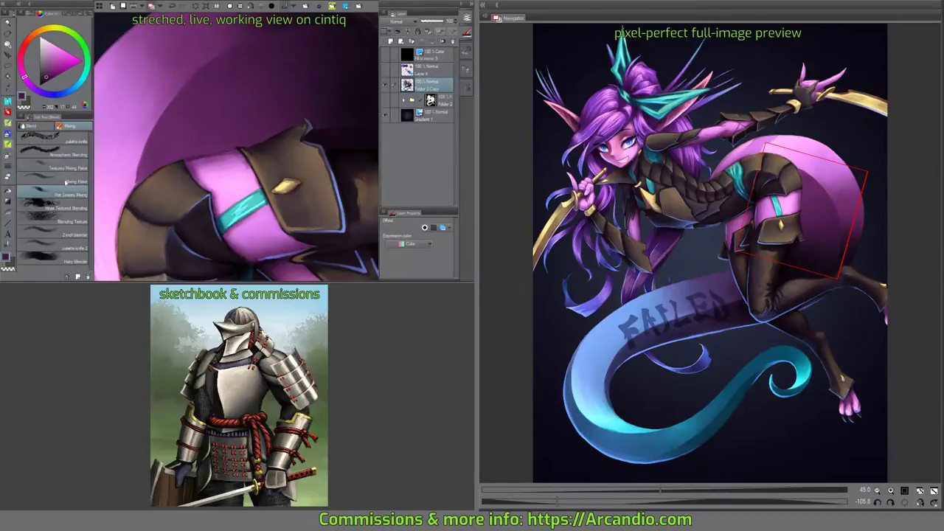
key(q)
click(59, 200)
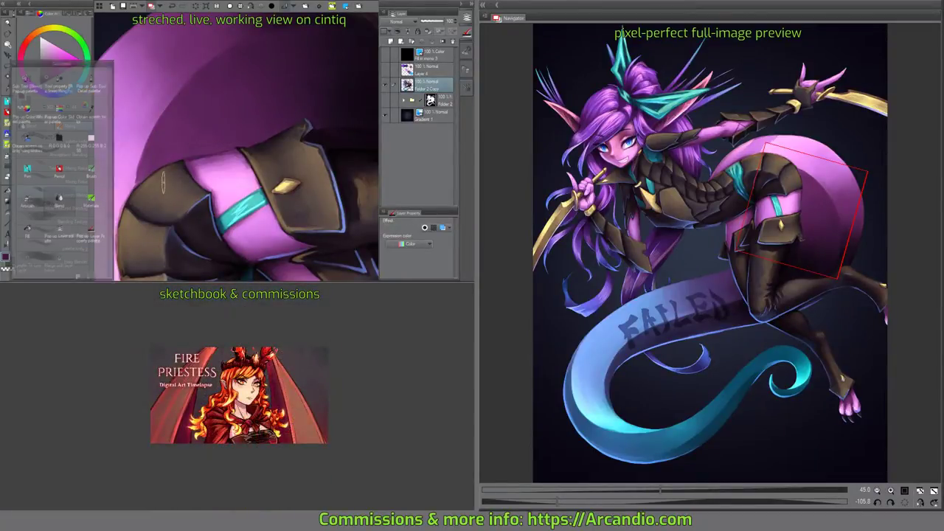
right_click(79, 194)
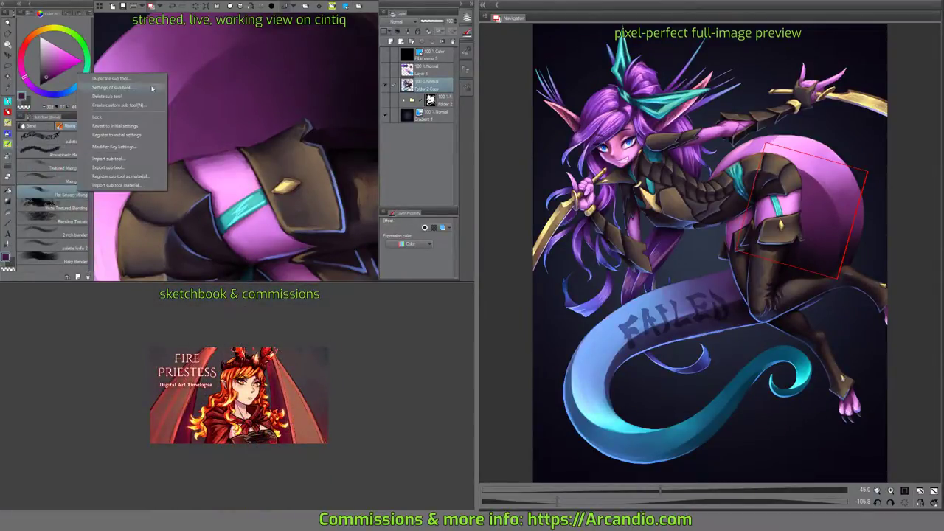
click(252, 78)
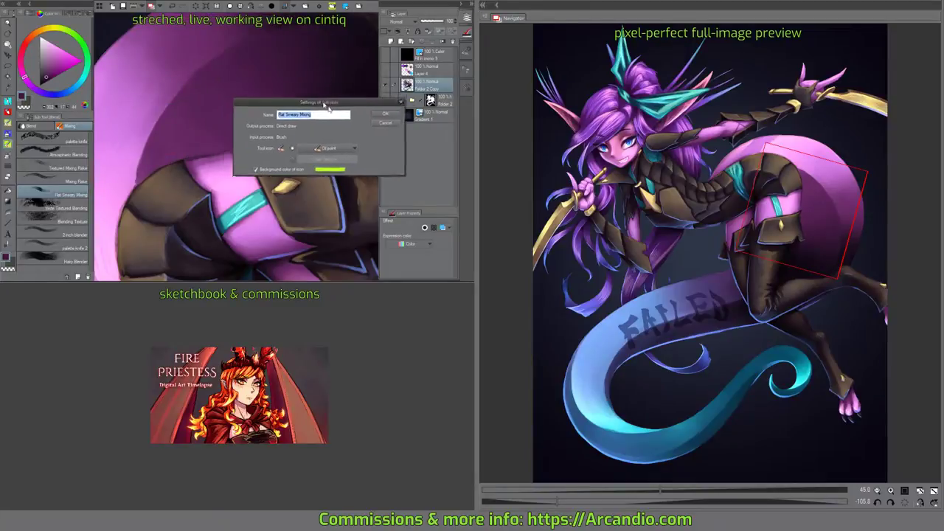
drag(363, 101, 386, 143)
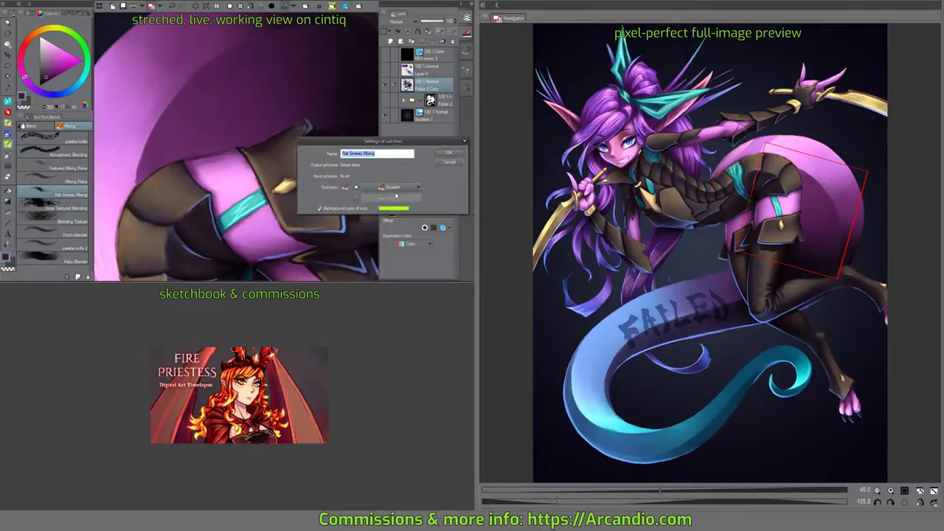
click(398, 187)
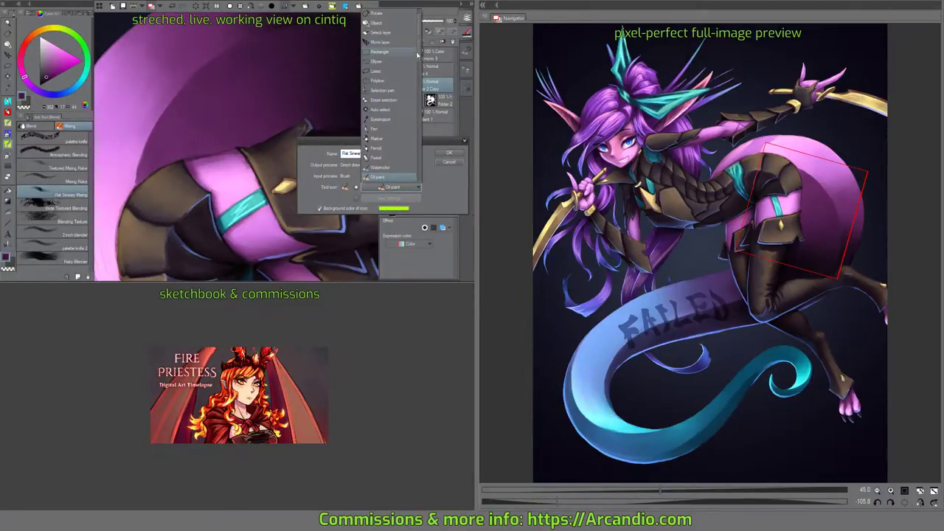
drag(421, 27, 423, 99)
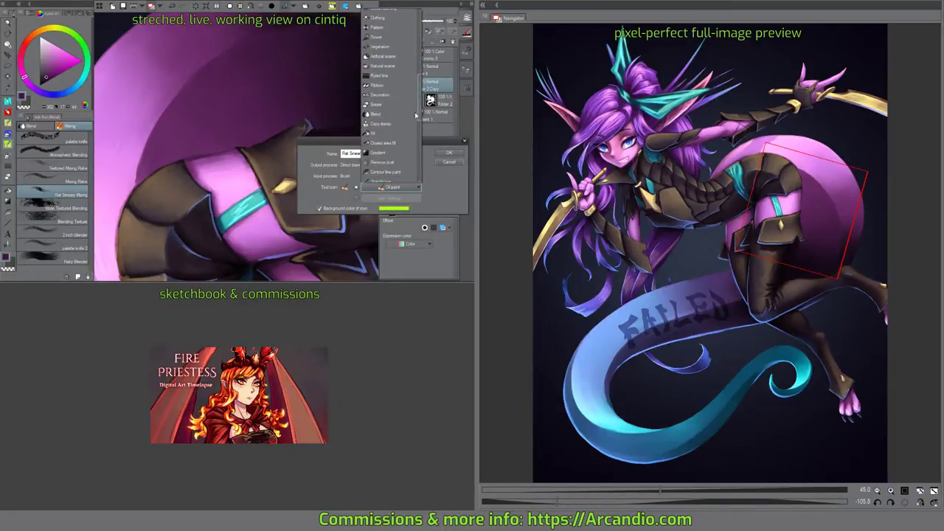
click(376, 169)
click(448, 153)
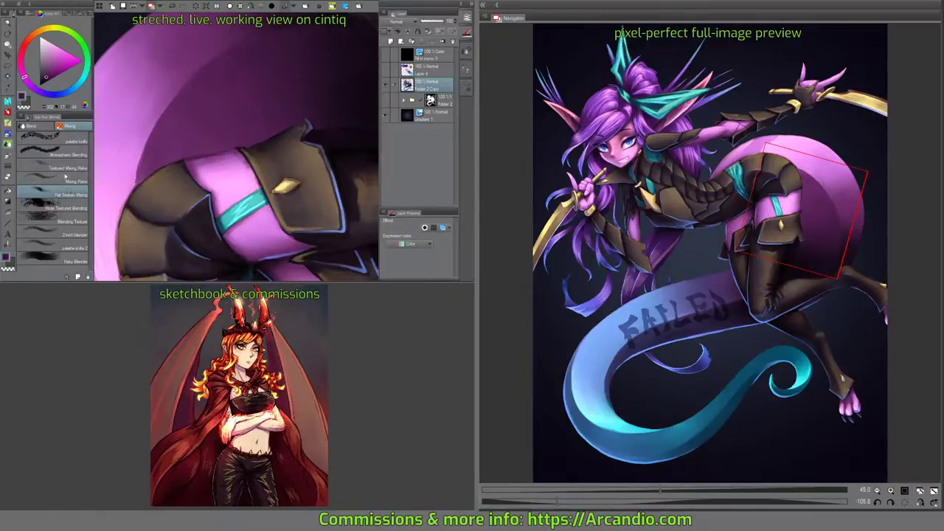
Choose the Flat Mixing Oil brush and paint over the tail's shadow edge below the raised heel.
key(p)
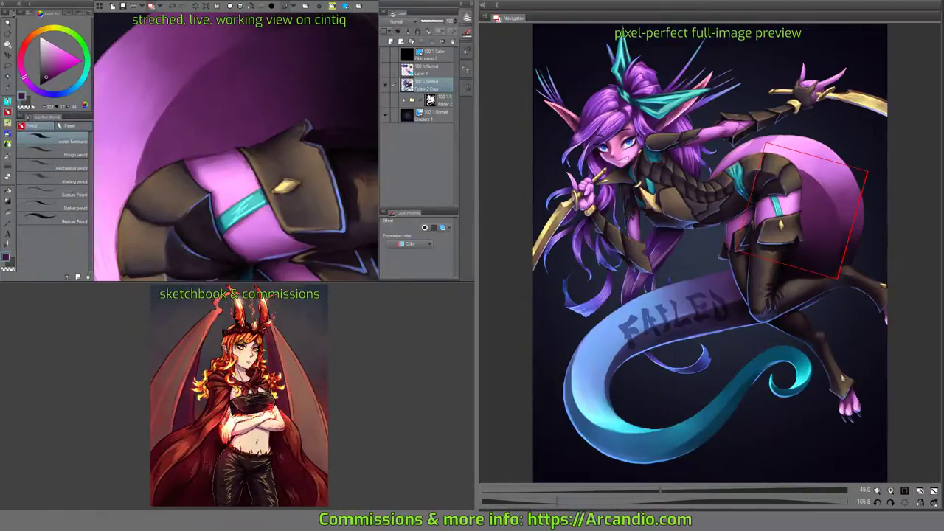
key(b)
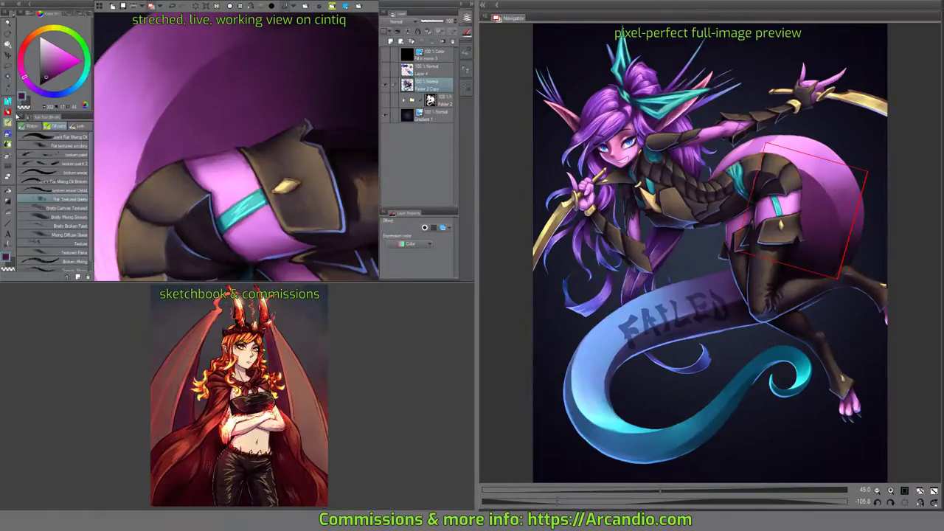
click(65, 138)
mouse_move(347, 88)
mouse_down()
mouse_move(292, 171)
mouse_move(264, 152)
mouse_move(177, 141)
mouse_up()
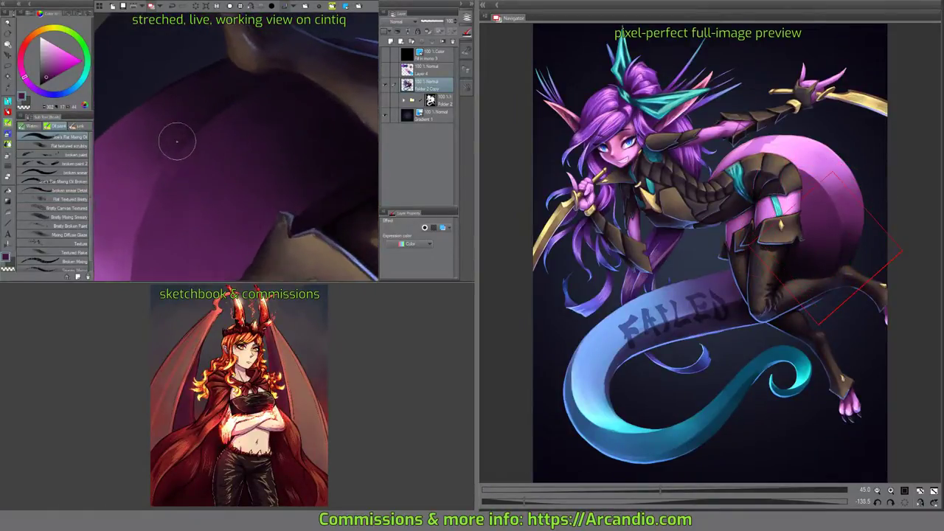
scroll(177, 142, up, 2)
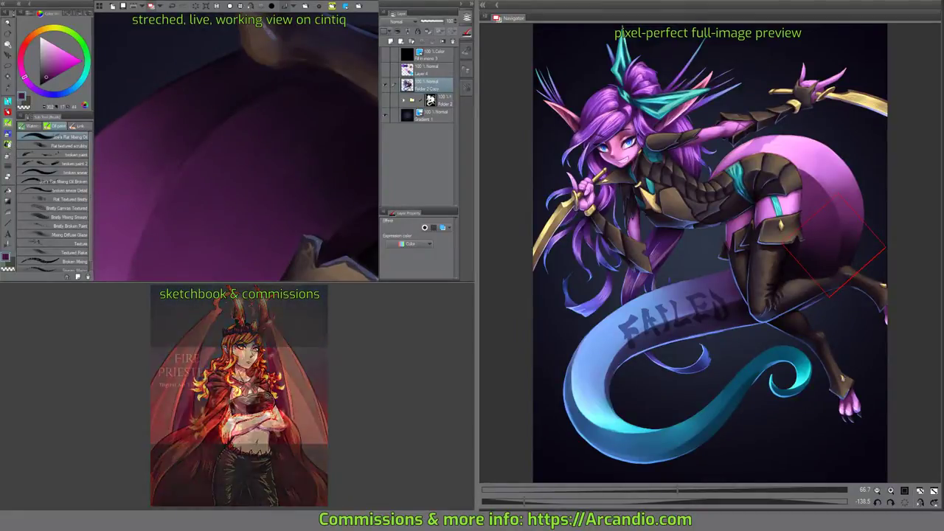
Blend the tail's shadow boundary and the dark area under the calf with the Flat Smeary Mixing tool.
click(13, 164)
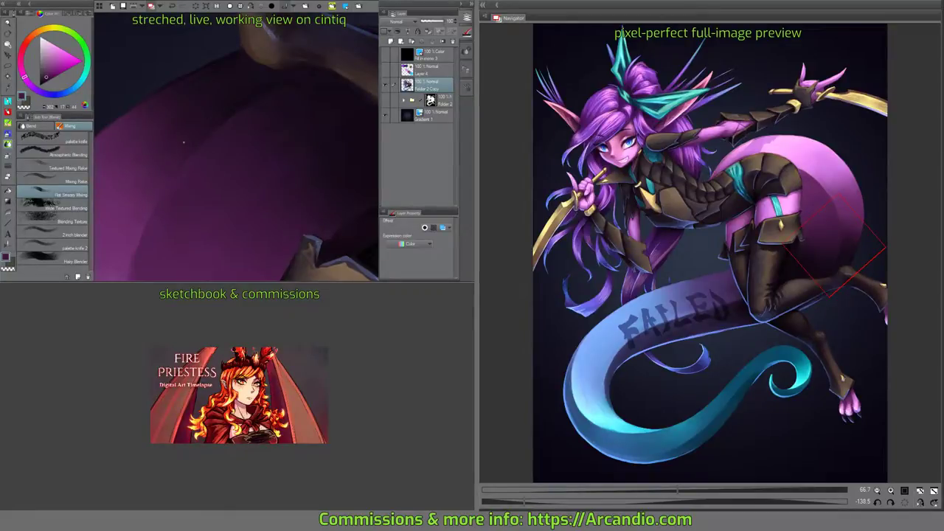
key(minus)
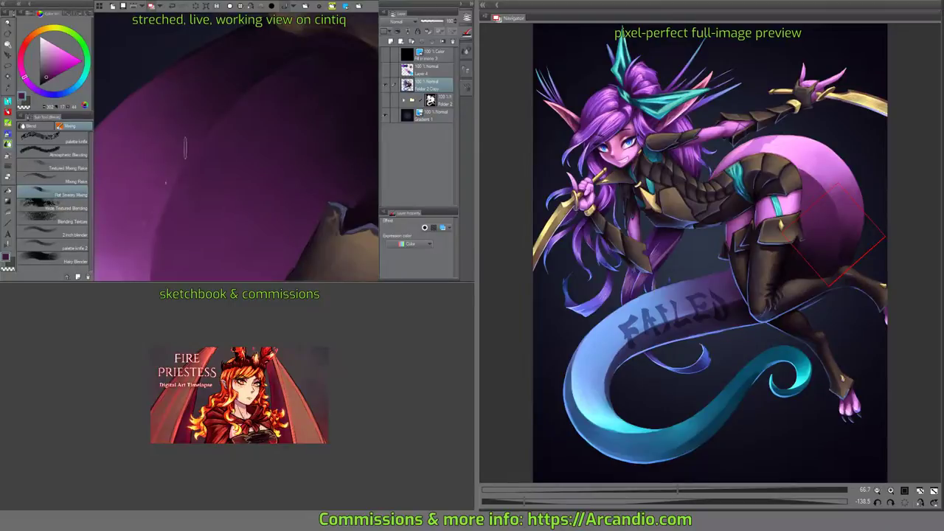
key(minus)
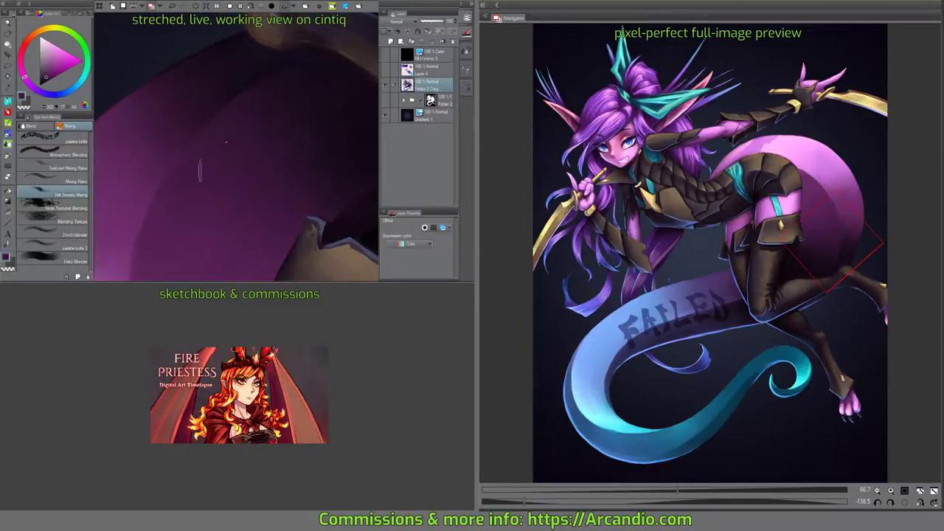
key(minus)
key(minus)
key(minus)
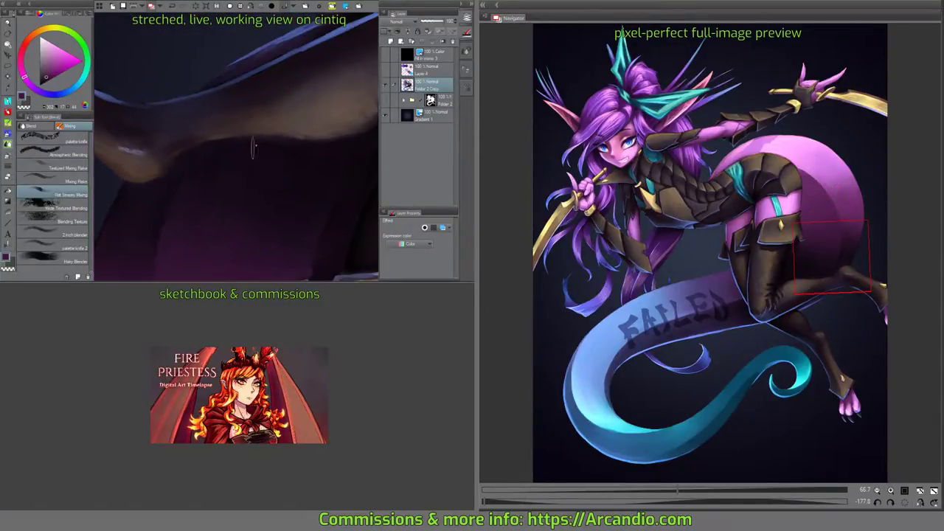
Sample the dark colour beside the heel and repaint the calf's edge against the tail shadow with the Flat Mixing Oil brush.
click(7, 107)
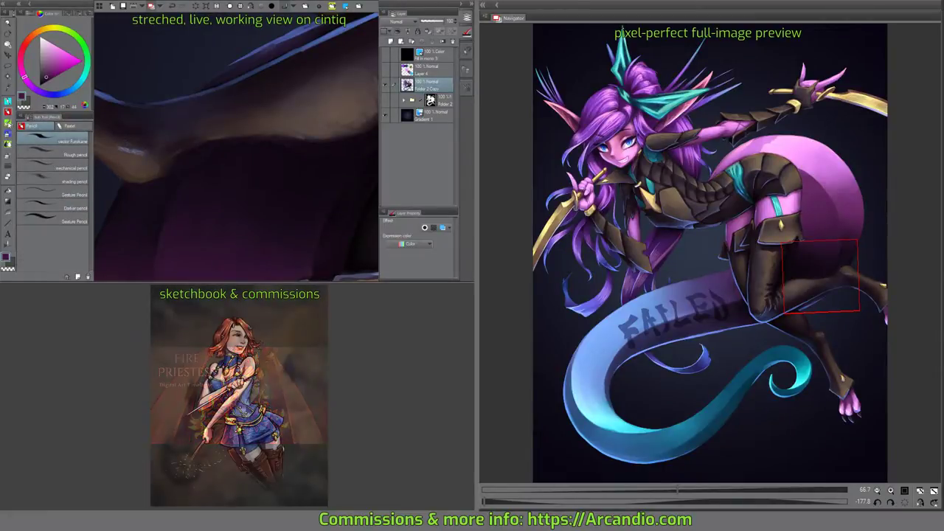
alt+click(135, 190)
mouse_move(152, 184)
mouse_down()
mouse_move(169, 185)
mouse_move(208, 150)
mouse_move(248, 152)
mouse_move(143, 173)
mouse_move(280, 147)
mouse_move(249, 133)
mouse_move(211, 175)
mouse_up()
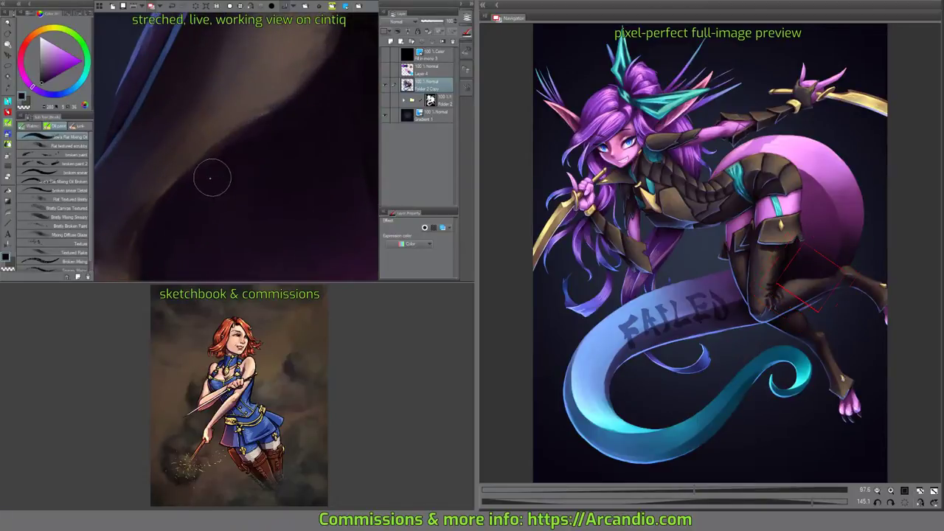
drag(163, 222, 198, 169)
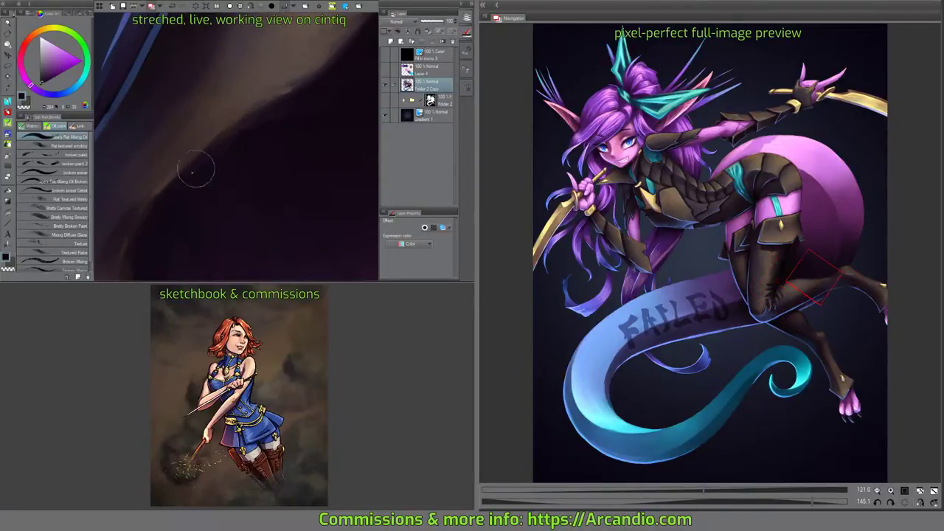
drag(295, 101, 241, 148)
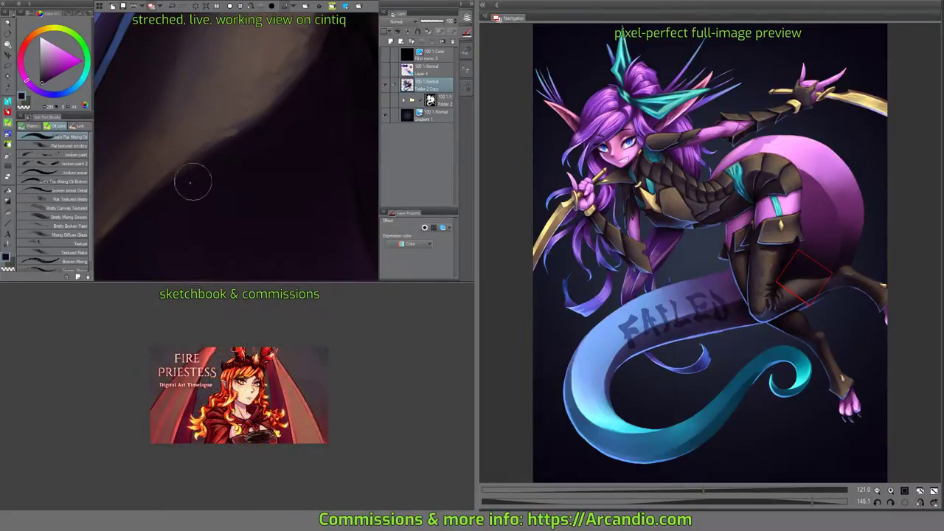
mouse_move(187, 178)
mouse_down()
mouse_move(231, 159)
mouse_move(254, 121)
mouse_up()
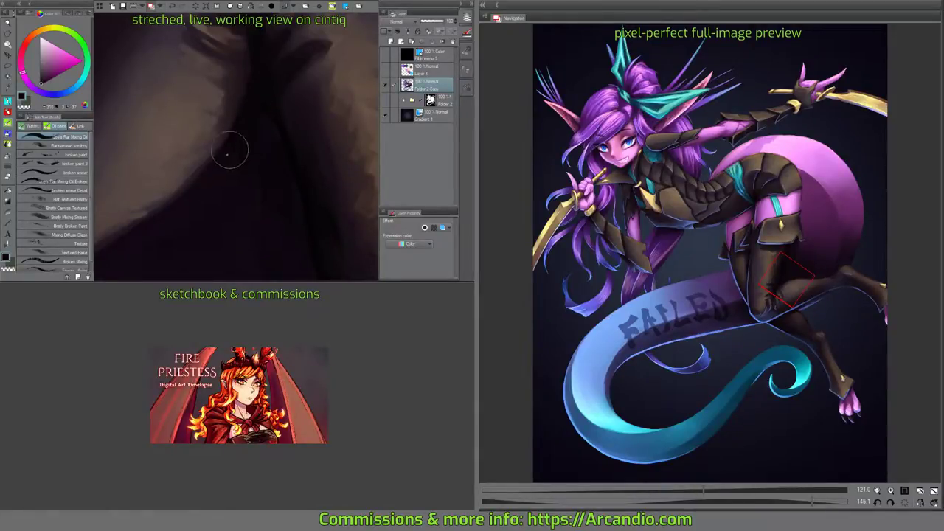
Refine the calf's edge against the dark tail shadow behind the bent knee with the Flat Mixing Oil brush.
mouse_move(190, 220)
mouse_down()
mouse_move(255, 164)
mouse_move(196, 208)
mouse_up()
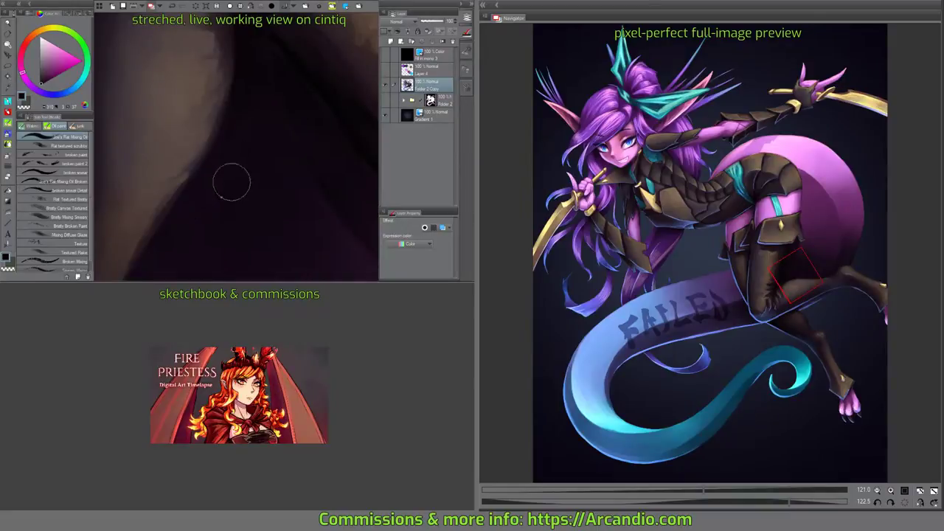
drag(299, 120, 287, 116)
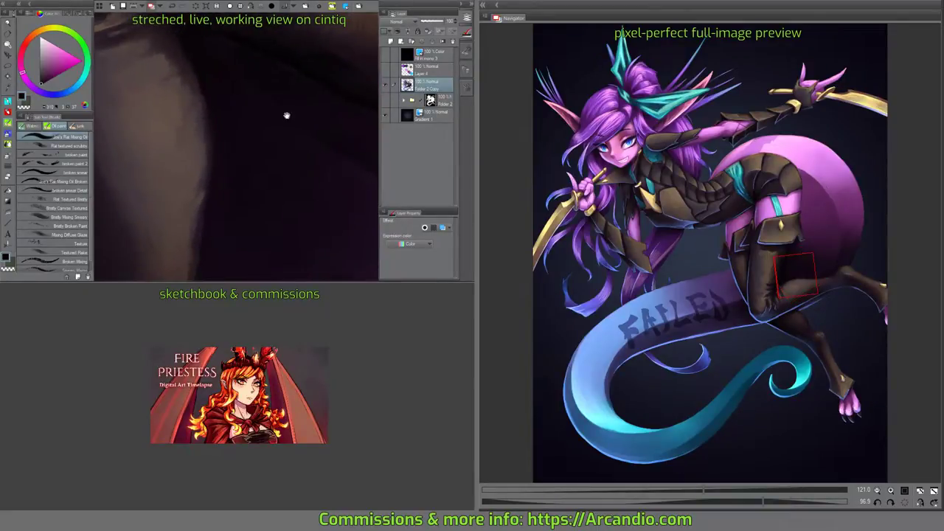
scroll(287, 116, down, 4)
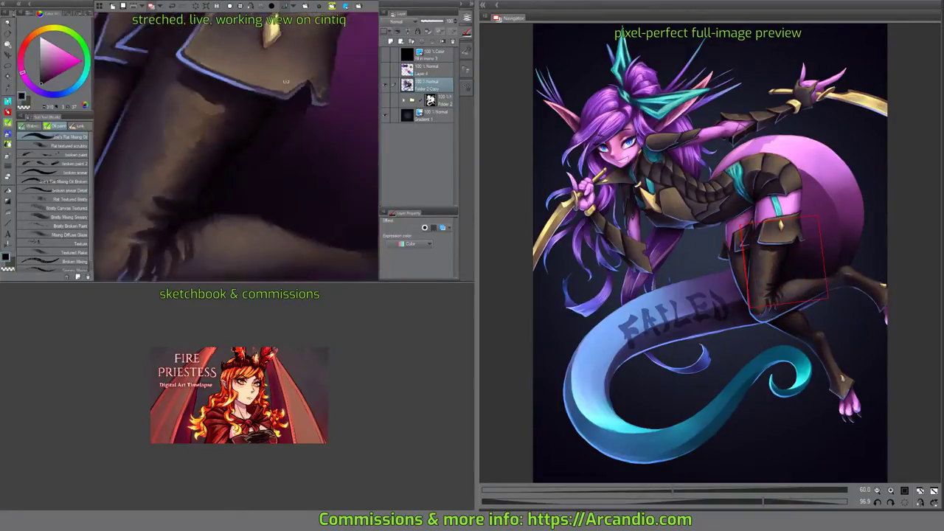
Paint dark shadow along the back edge of the thigh below the armoured skirt flap, merging it into the tail shadow.
scroll(236, 169, up, 4)
mouse_move(236, 169)
mouse_down()
mouse_move(243, 158)
mouse_move(205, 194)
mouse_up()
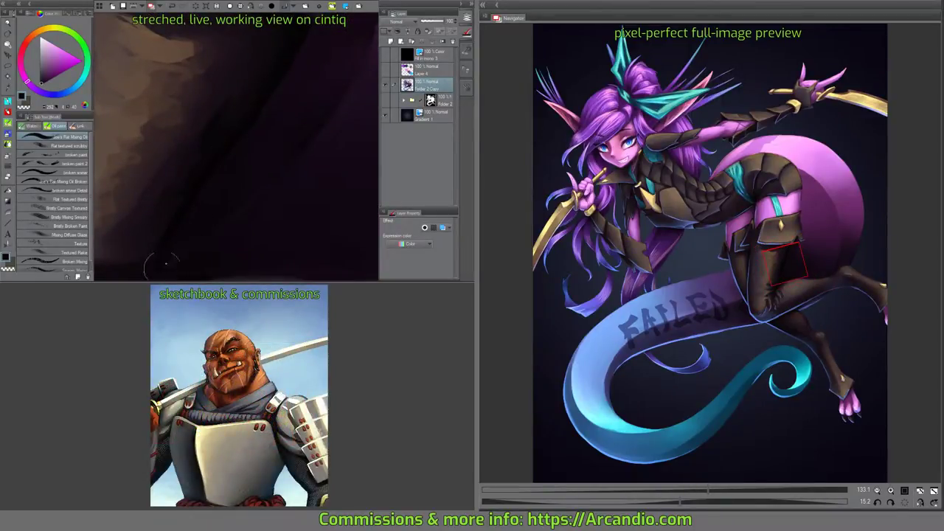
drag(295, 159, 242, 190)
drag(281, 126, 236, 122)
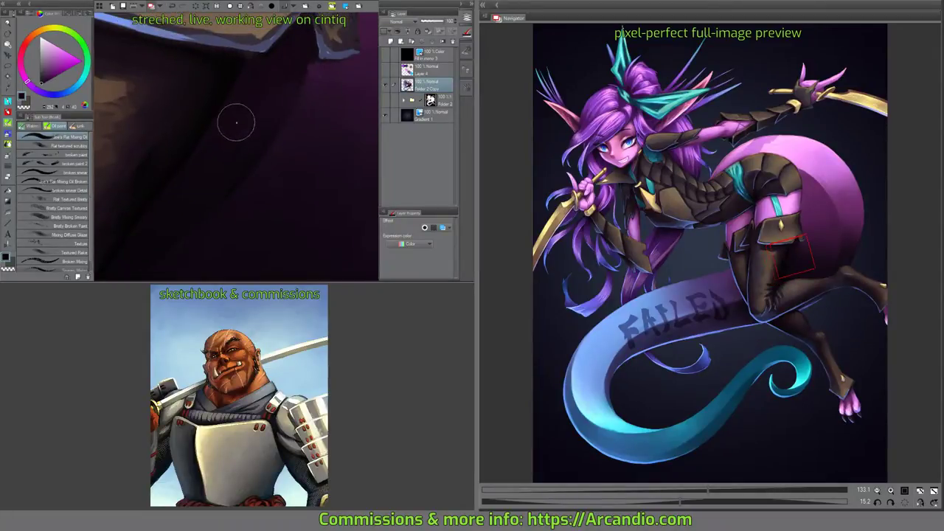
scroll(266, 140, down, 5)
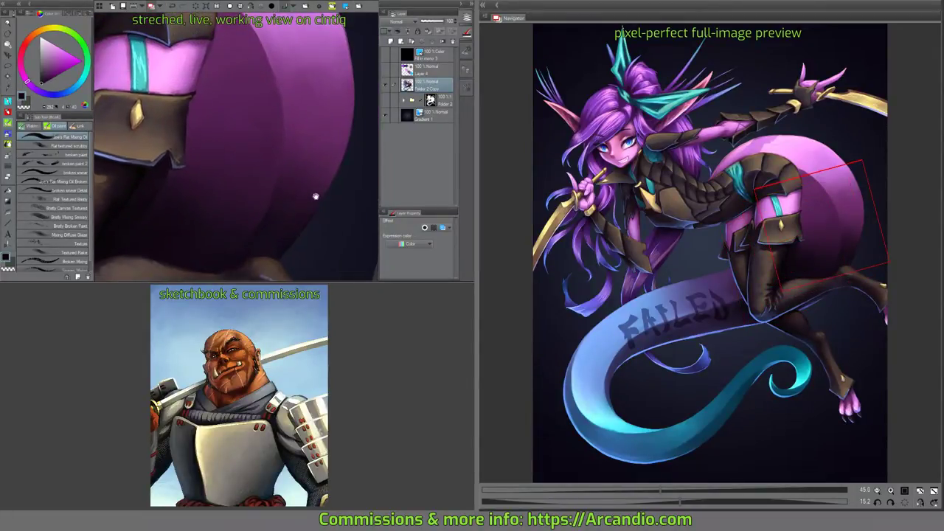
drag(316, 196, 295, 210)
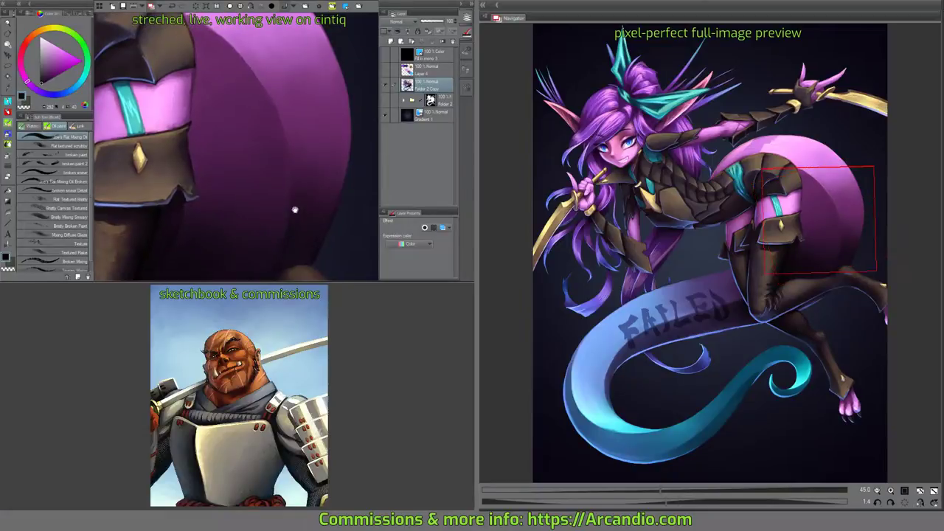
scroll(295, 210, down, 4)
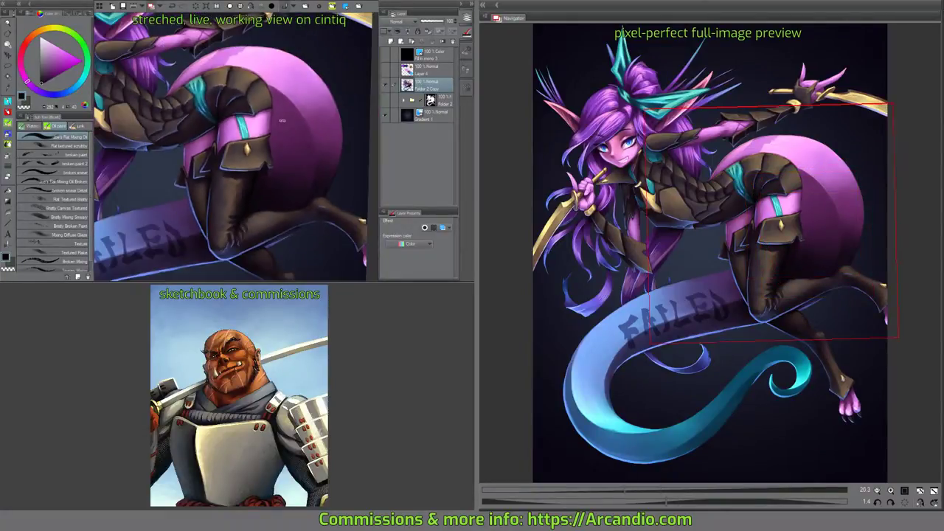
drag(281, 120, 324, 144)
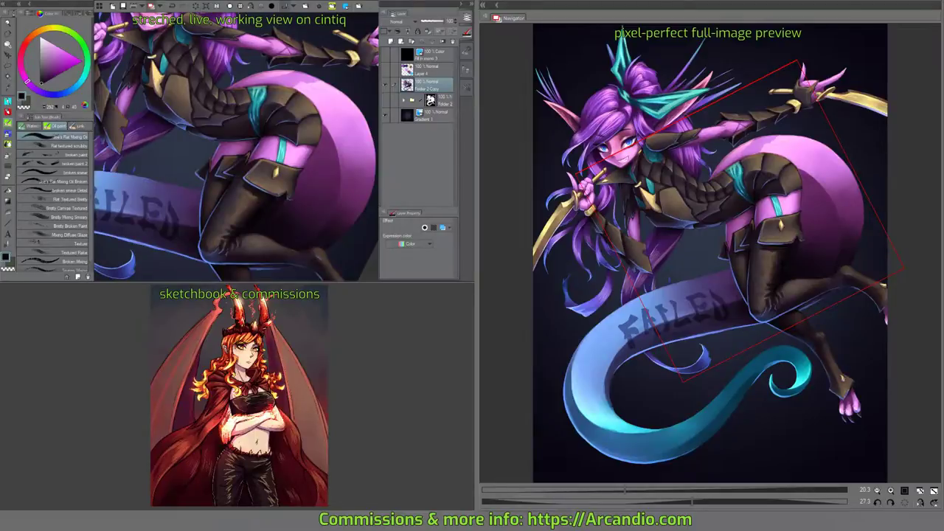
Sample the tail's light pink and blend the highlight over its upper curve behind the hip armour with the Flat Smeary Mixing tool.
mouse_move(280, 162)
mouse_down()
mouse_move(318, 92)
mouse_move(248, 134)
mouse_move(227, 133)
mouse_up()
key(j)
alt+click(226, 132)
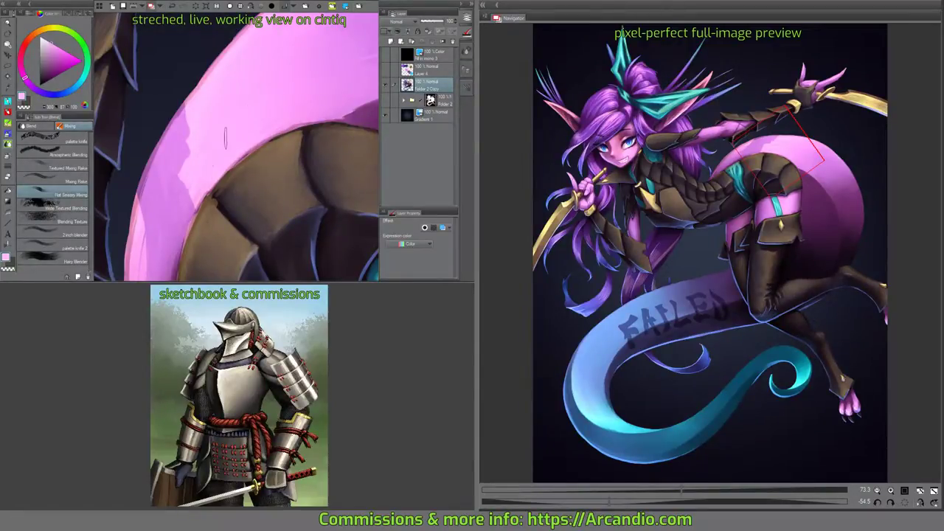
key(minus)
key(minus)
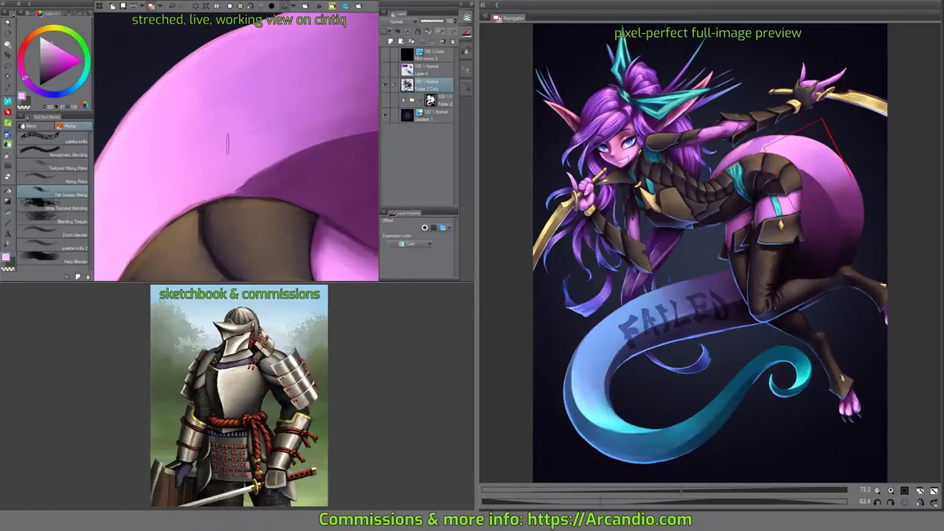
key(minus)
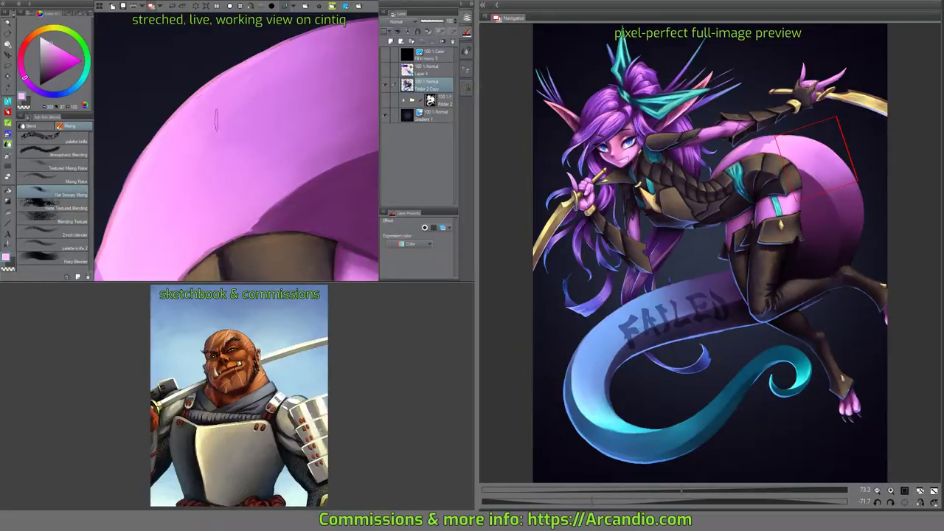
key(minus)
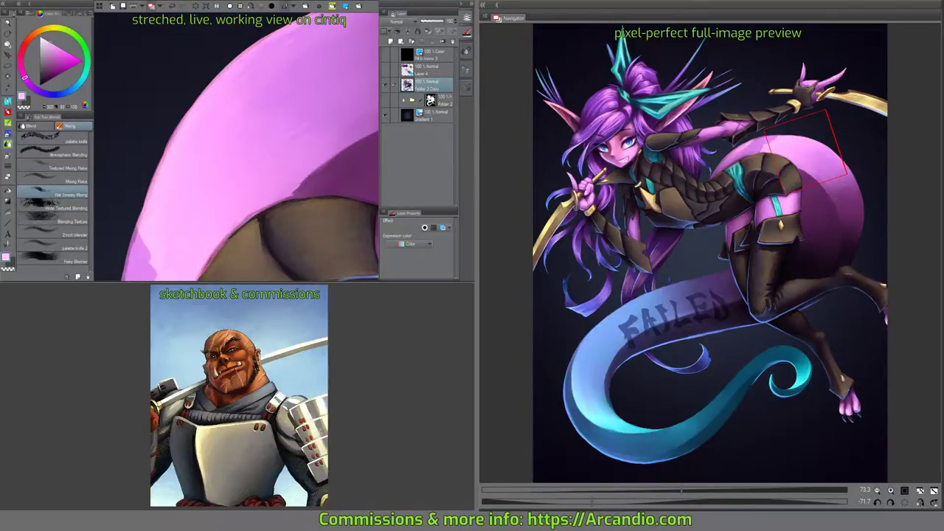
drag(243, 148, 161, 179)
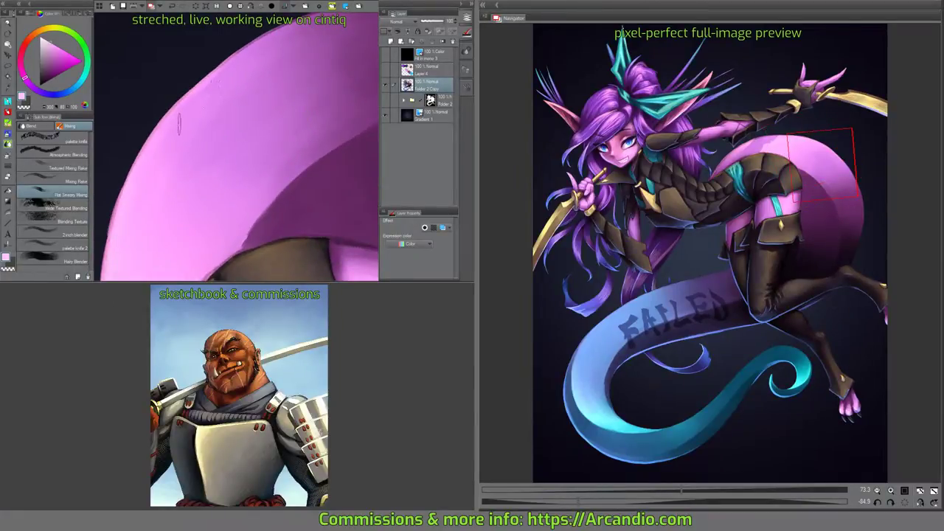
mouse_move(253, 163)
mouse_down()
mouse_move(332, 105)
mouse_move(317, 140)
mouse_move(298, 155)
mouse_move(359, 95)
mouse_move(317, 140)
mouse_move(354, 106)
mouse_move(325, 129)
mouse_move(313, 129)
mouse_move(320, 118)
mouse_move(245, 110)
mouse_up()
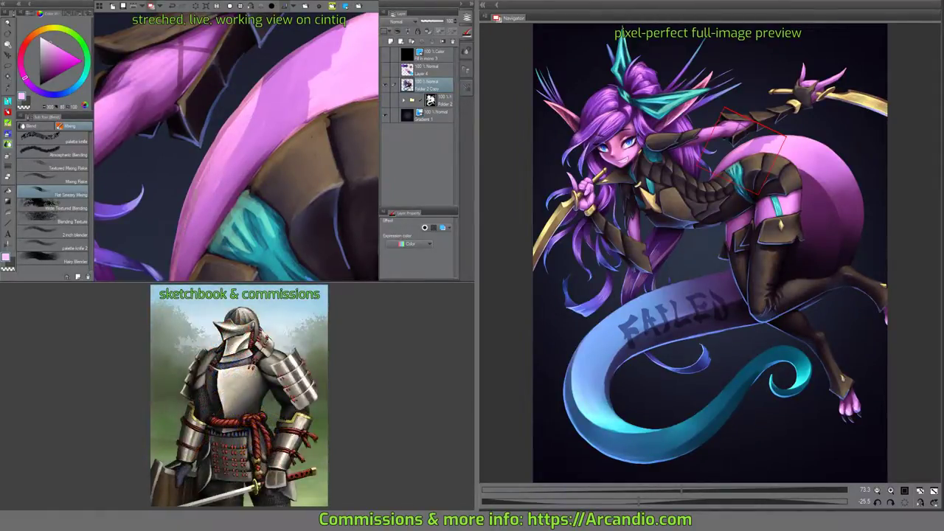
Blend the pink tones of the narrowing tail base beside the teal cloth with the Flat Smeary Mixing tool.
scroll(236, 147, up, 2)
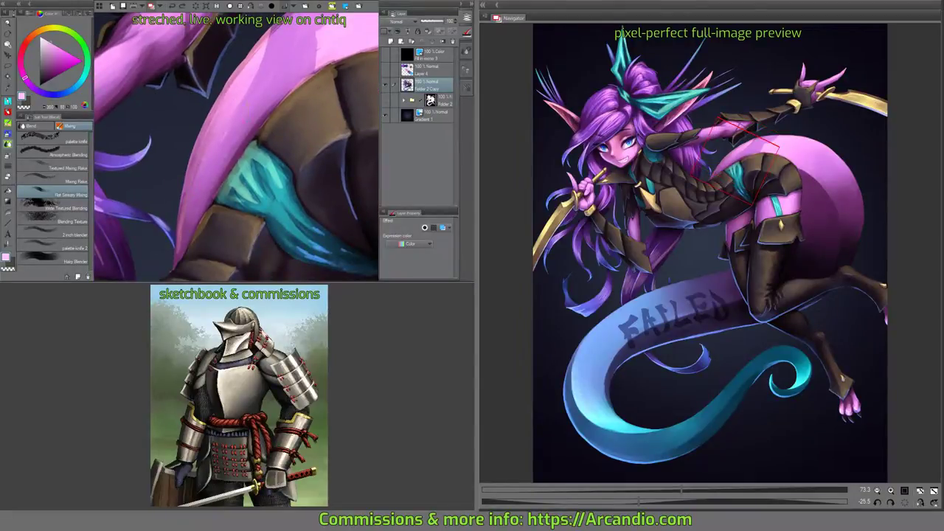
scroll(236, 148, up, 3)
scroll(236, 148, up, 3)
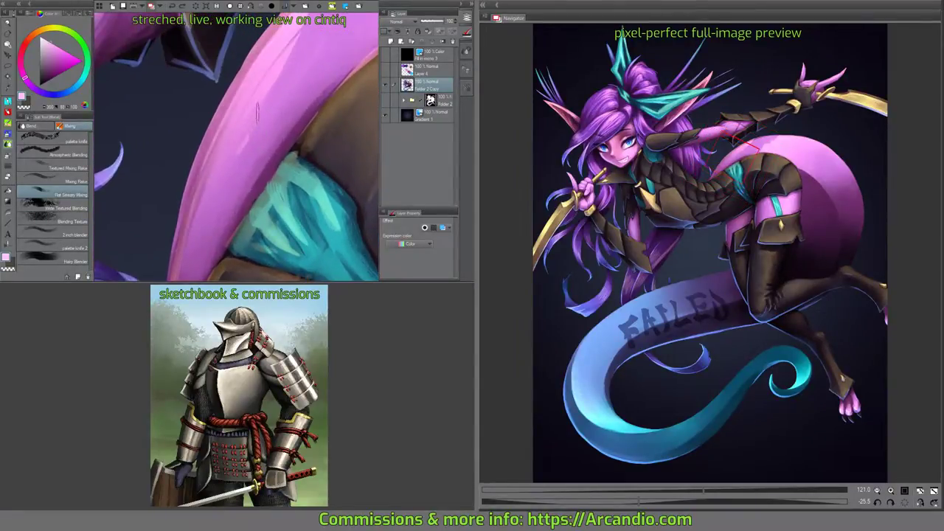
scroll(236, 147, up, 1)
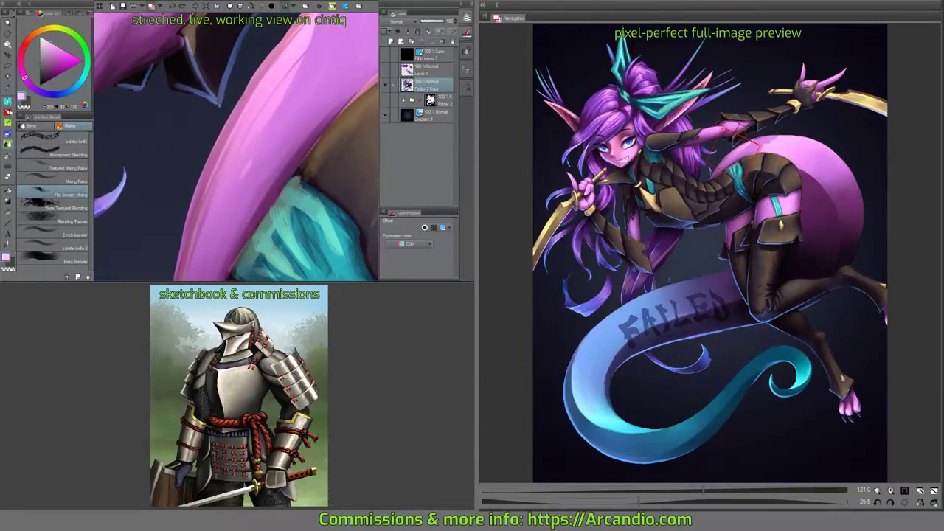
Choose the Flat Mixing Oil brush and paint light pink over the tail's outer edge near the forearm armour.
click(58, 126)
drag(222, 147, 199, 174)
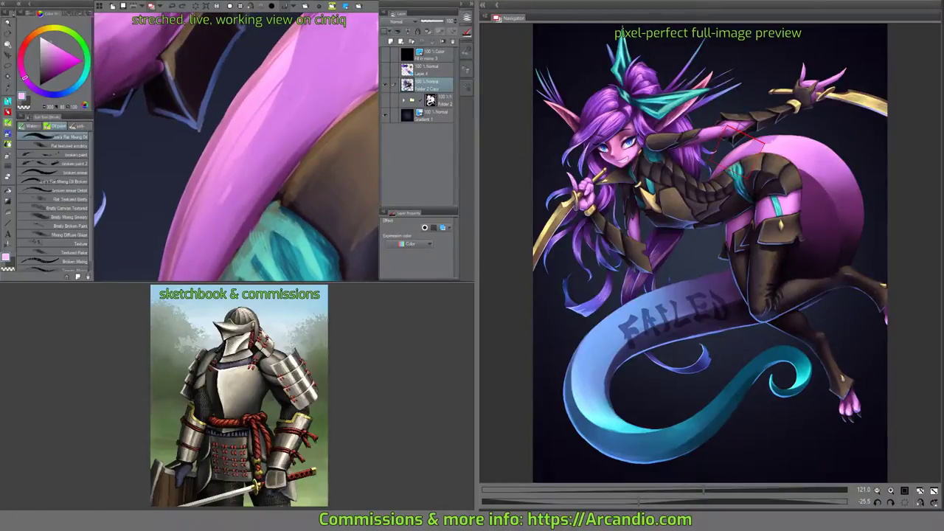
drag(238, 101, 219, 153)
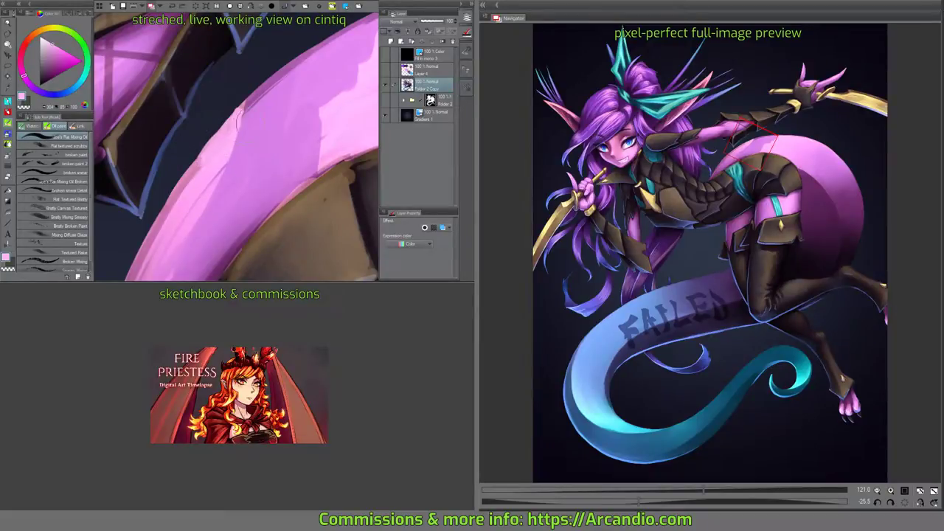
drag(289, 103, 319, 59)
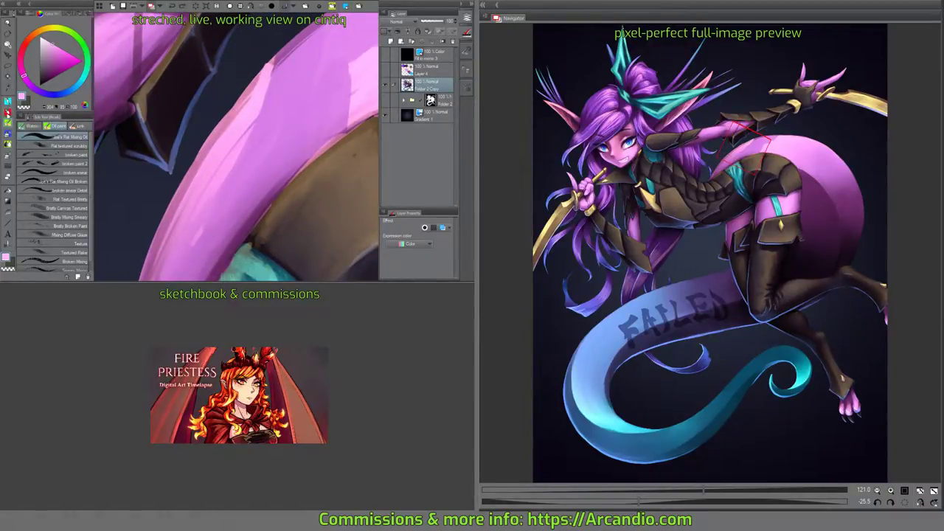
Switch to the Pencil tool and tidy the tail's outer contour from the upper curve down past the teal cloth.
key(p)
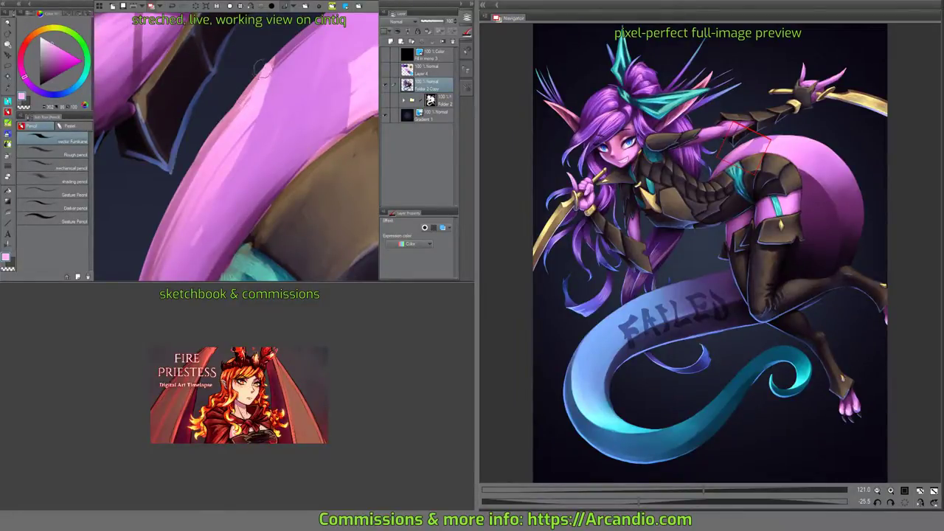
mouse_move(237, 109)
mouse_down()
mouse_move(259, 80)
mouse_move(207, 159)
mouse_move(228, 115)
mouse_move(200, 153)
mouse_move(236, 93)
mouse_move(220, 113)
mouse_move(213, 130)
mouse_move(259, 56)
mouse_move(215, 120)
mouse_move(275, 42)
mouse_up()
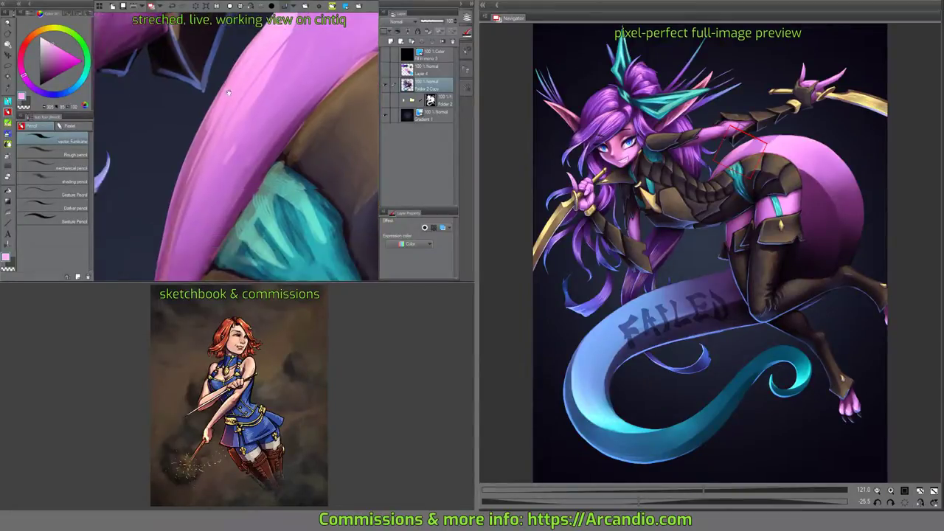
drag(207, 149, 227, 104)
mouse_move(184, 240)
mouse_down()
mouse_move(198, 165)
mouse_move(244, 103)
mouse_up()
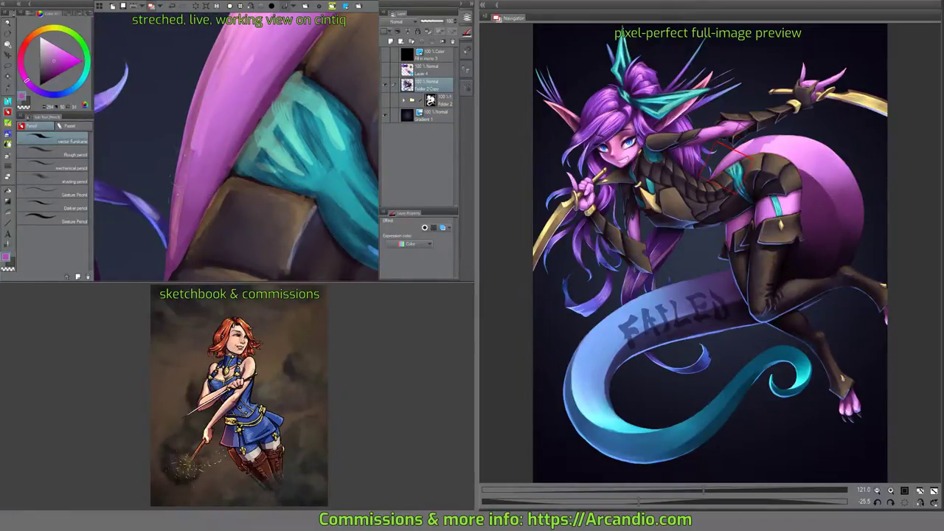
Sample darker and mid purples from the tail and shade its outer edge above the teal cloth with the Pencil tool.
alt+click(188, 164)
drag(244, 89, 170, 88)
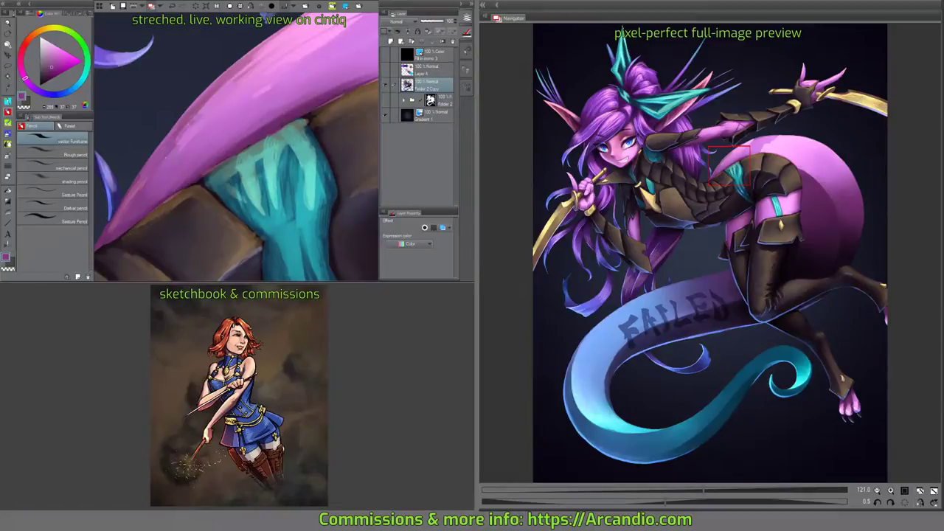
drag(192, 121, 191, 130)
alt+click(215, 120)
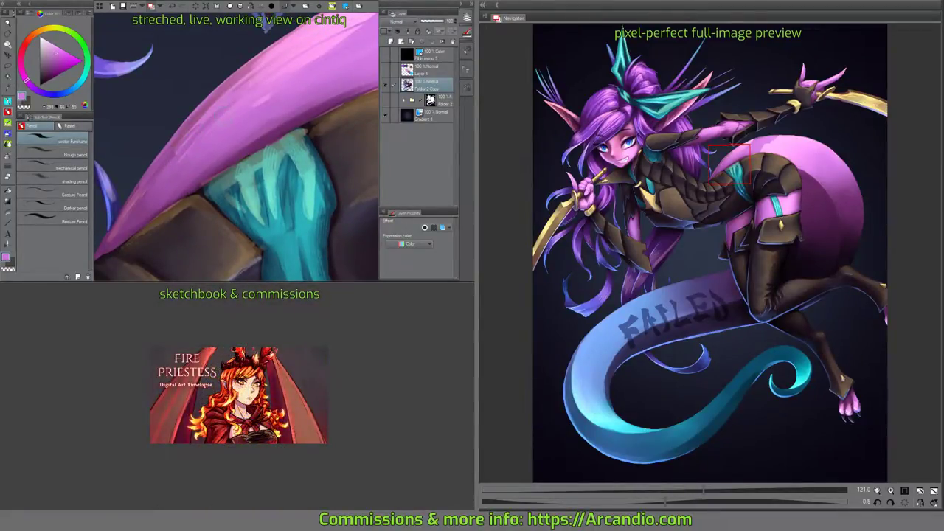
drag(244, 111, 209, 150)
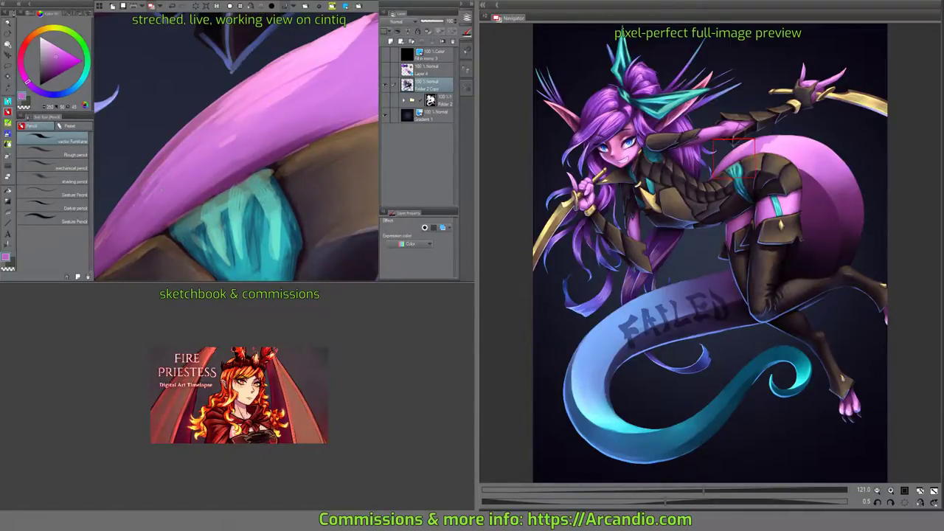
drag(158, 188, 168, 180)
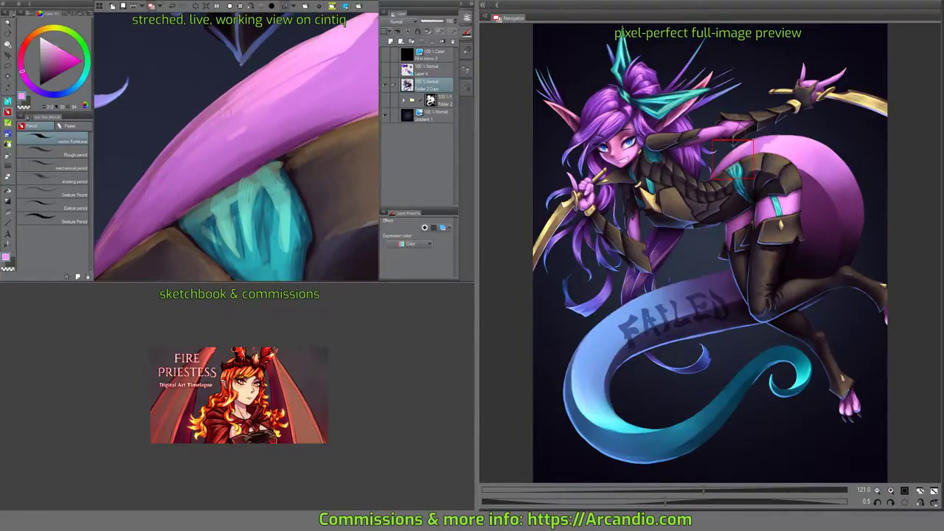
Sample the tail's light pinks and draw highlight strokes along its outer edge, working them into the purple shading.
drag(226, 110, 233, 115)
alt+click(303, 56)
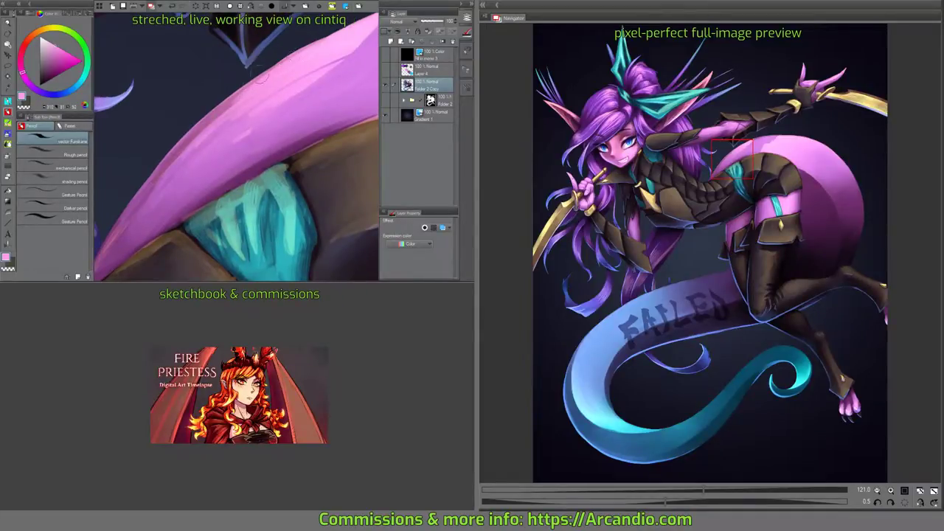
alt+click(331, 43)
drag(239, 96, 202, 129)
mouse_move(283, 65)
mouse_down()
mouse_move(175, 152)
mouse_move(188, 151)
mouse_up()
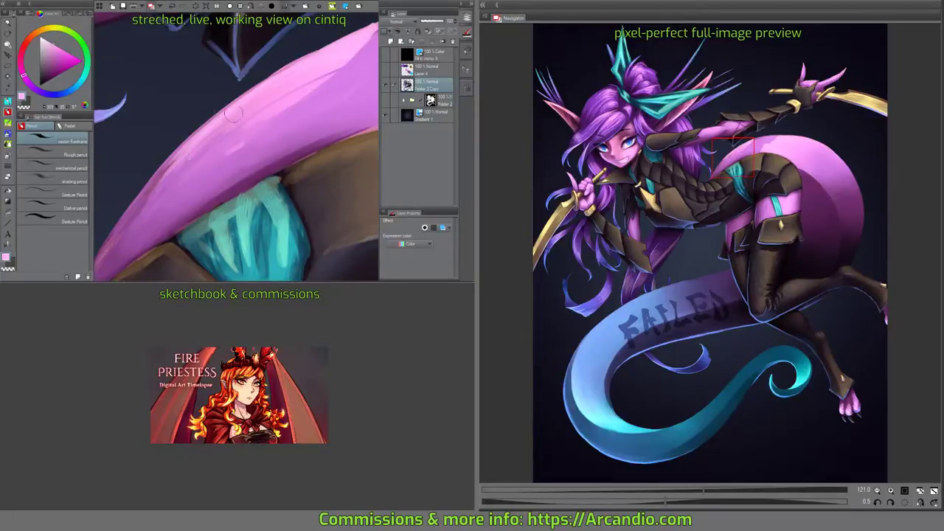
drag(229, 121, 238, 100)
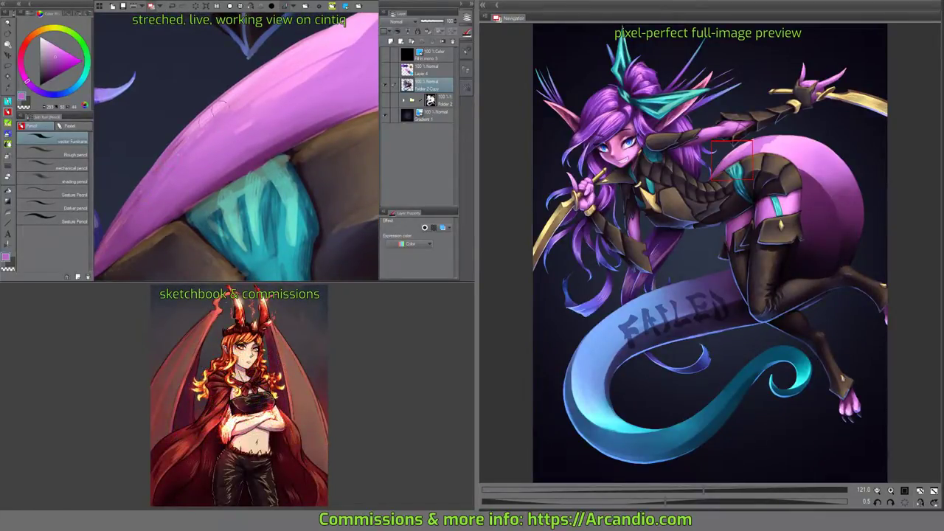
mouse_move(219, 108)
mouse_down()
mouse_move(214, 116)
mouse_move(233, 92)
mouse_up()
Sample mid purples from the tail and smooth the shading along its narrowing section above the teal cloth with the Pencil tool.
key(minus)
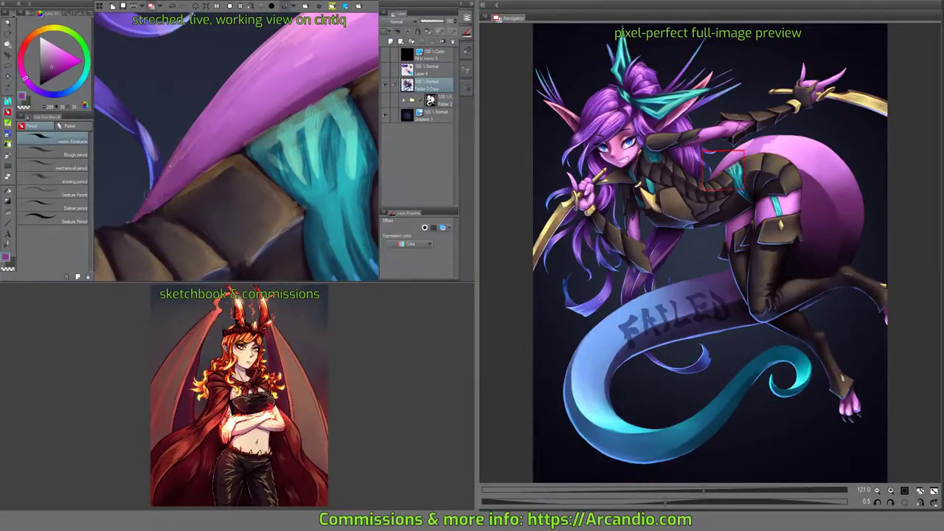
alt+click(210, 121)
key(minus)
key(minus)
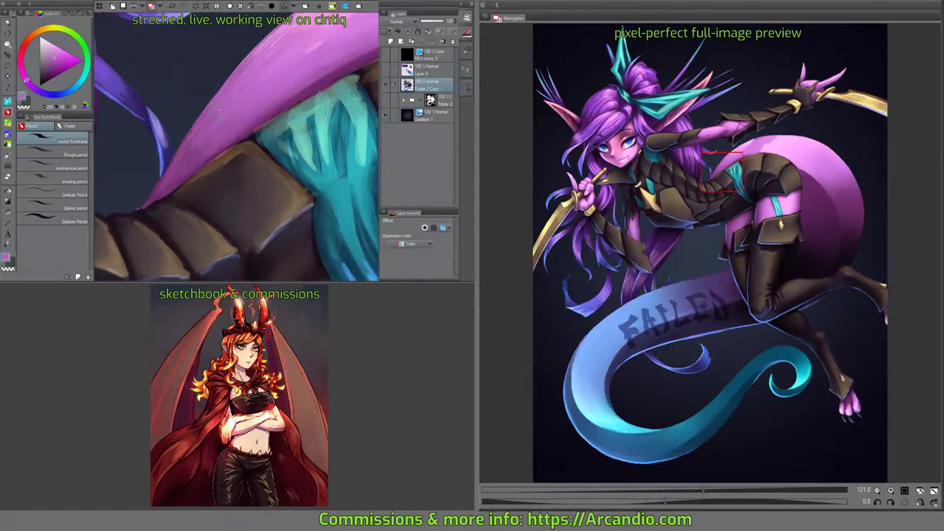
key(minus)
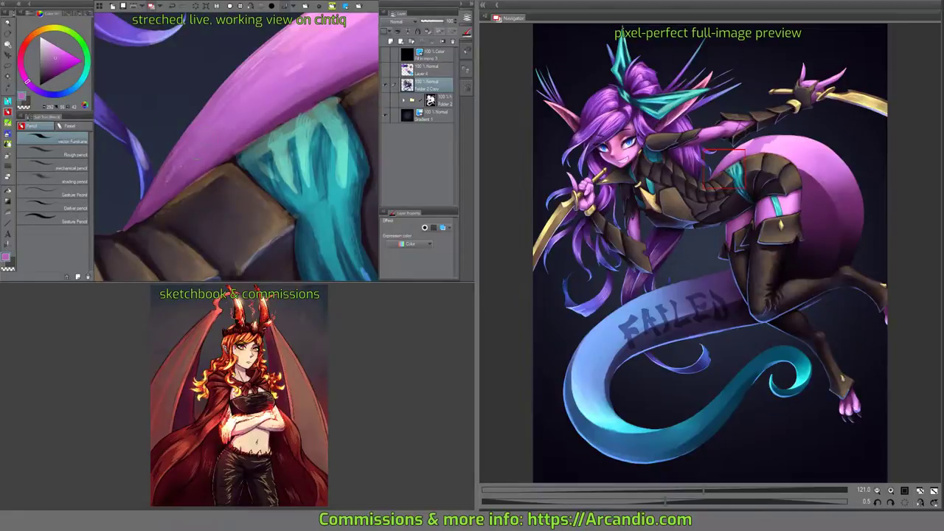
alt+click(164, 186)
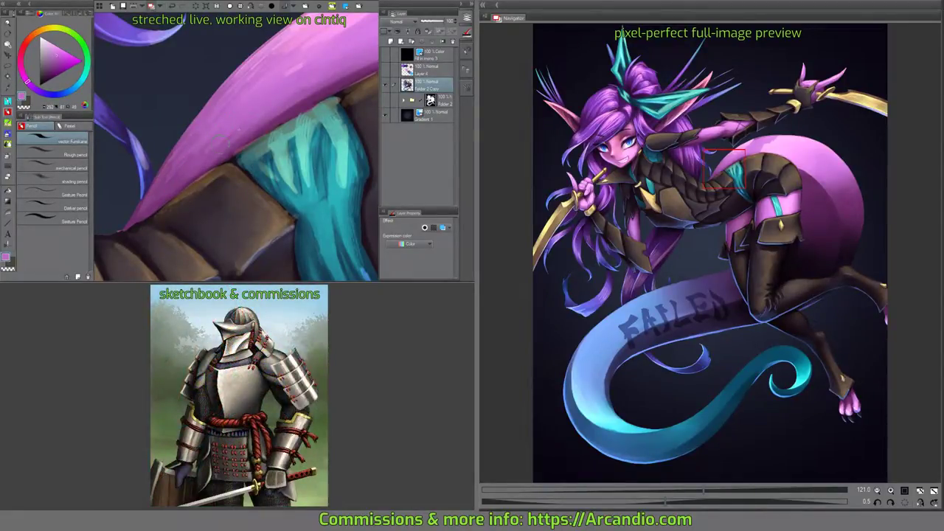
key(minus)
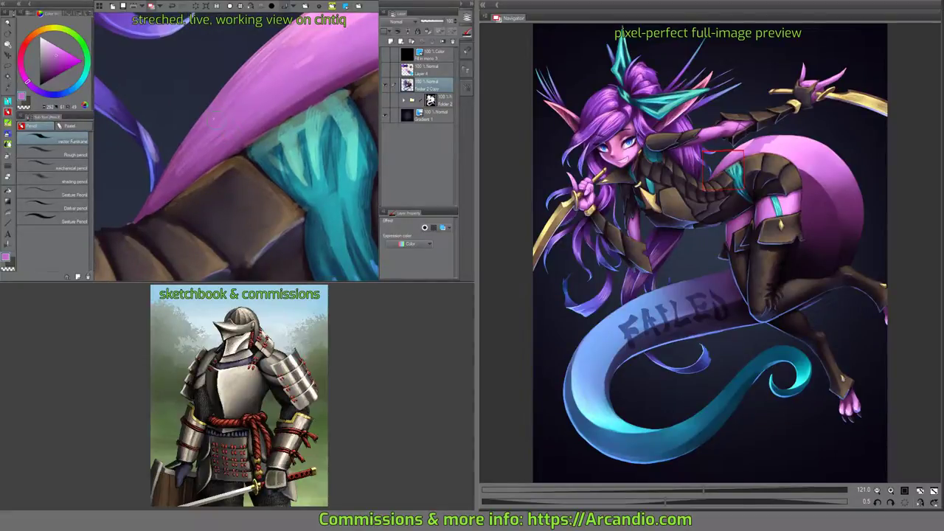
Work mid-purple and light pink pencil strokes into the tail's curved surface above the teal cloth.
drag(321, 46, 258, 95)
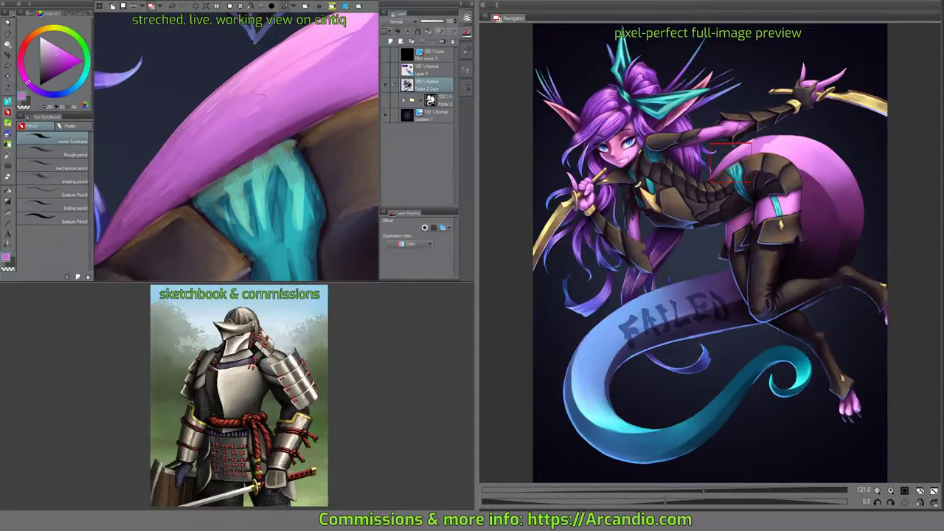
key(minus)
key(minus)
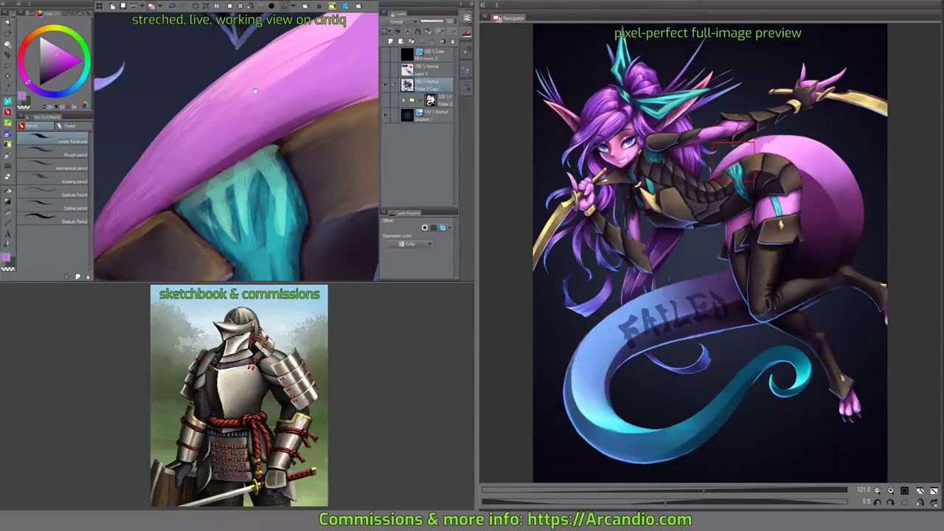
mouse_move(244, 104)
mouse_down()
mouse_move(279, 72)
mouse_move(223, 118)
mouse_move(250, 90)
mouse_move(230, 110)
mouse_up()
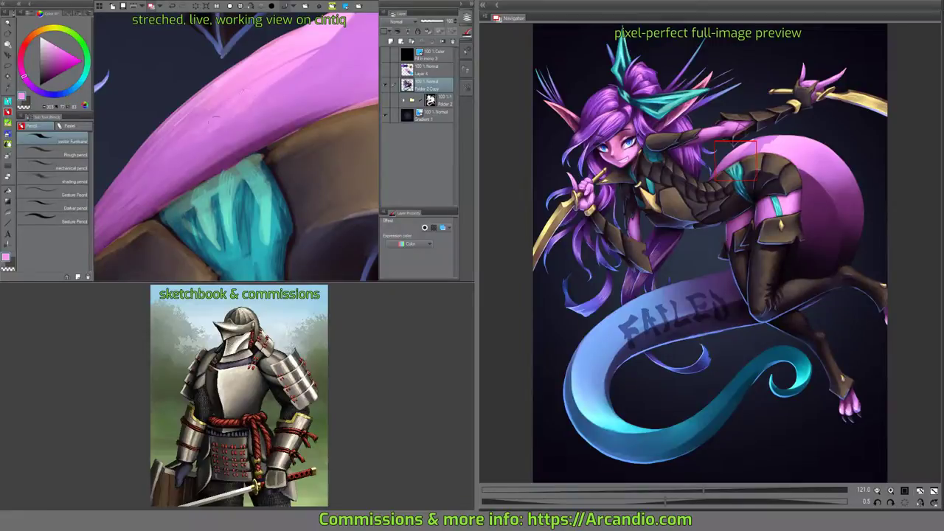
key(minus)
key(minus)
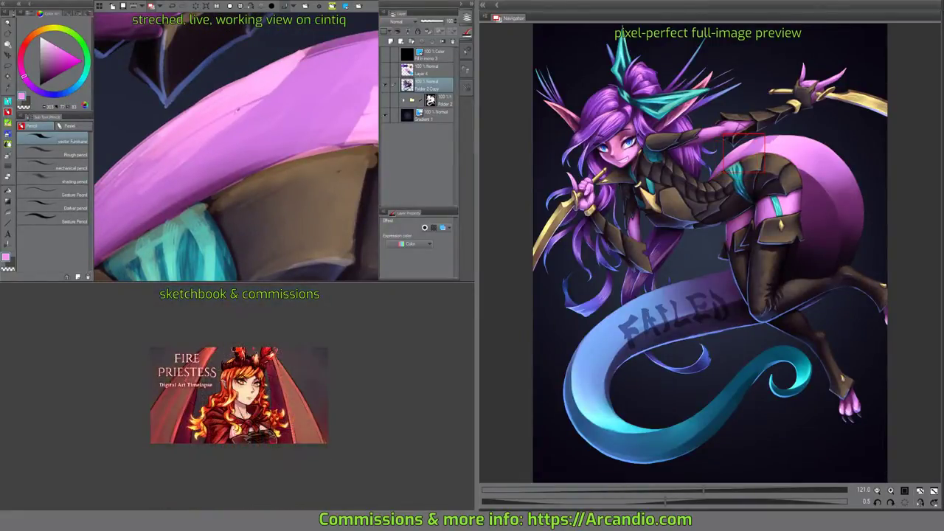
Sample a paler pink from the upper tail and extend the pencil highlights down its outer edge.
drag(274, 82, 240, 109)
alt+click(270, 75)
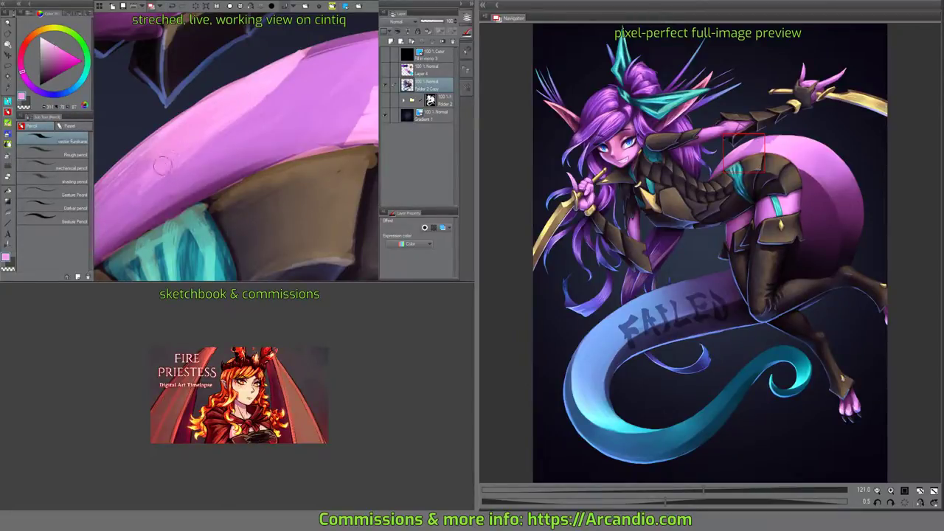
key(minus)
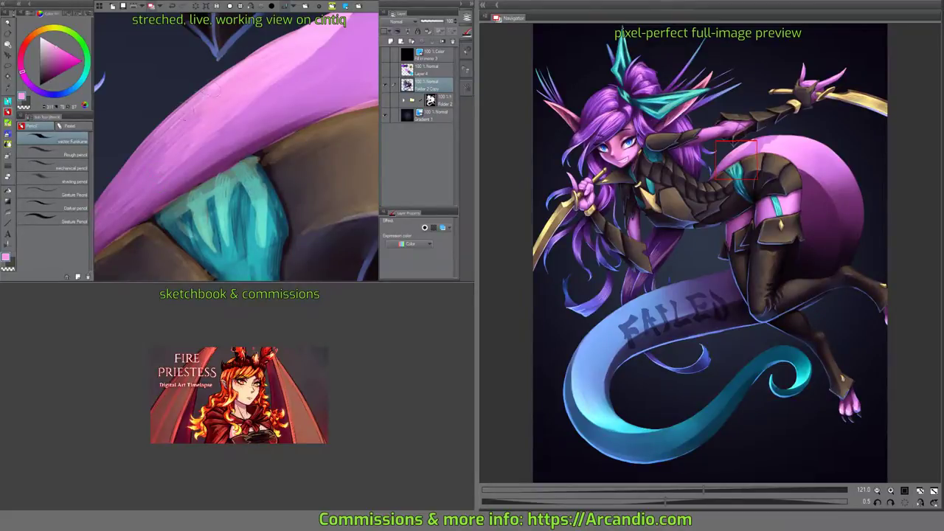
key(ctrl+plus)
key(ctrl+plus)
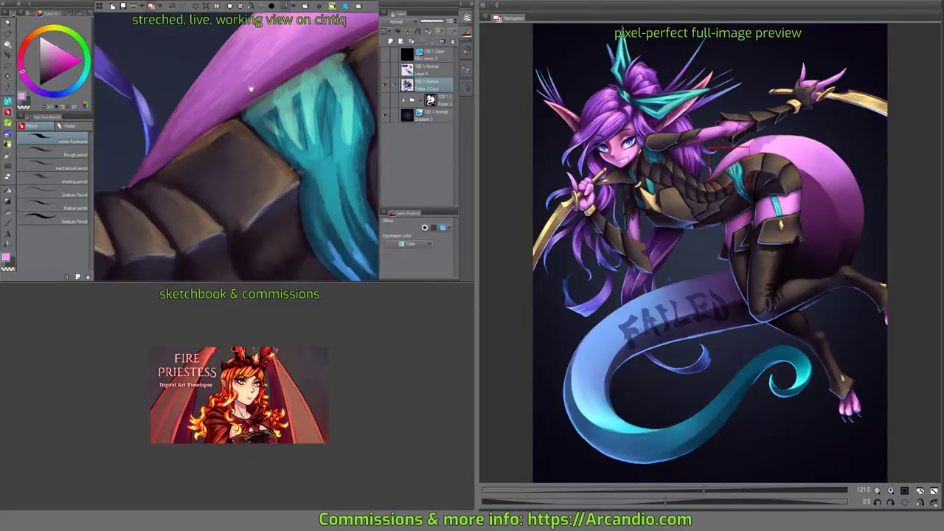
key(ctrl+minus)
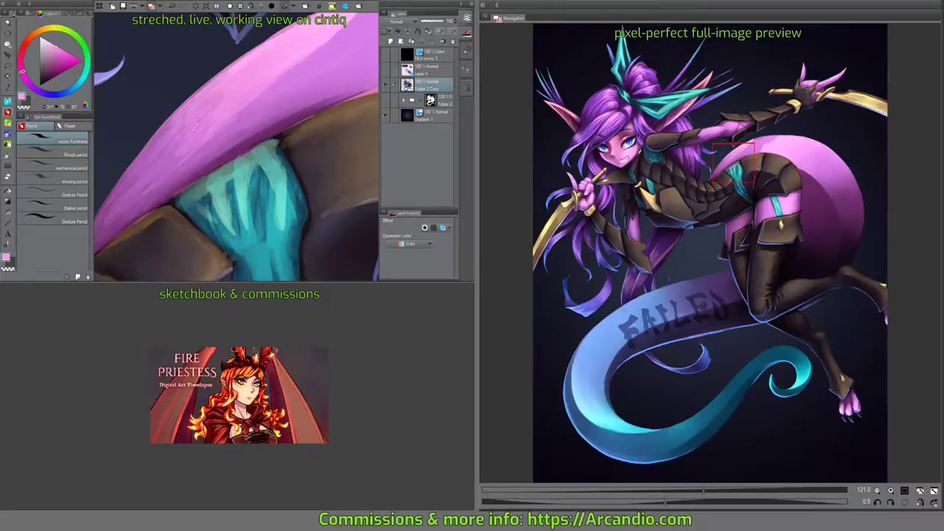
mouse_move(191, 121)
mouse_down()
mouse_move(210, 139)
mouse_move(107, 152)
mouse_up()
Choose the Mixing Rake blending brush, sample a mid purple from the tail and review the brush size settings.
key(b)
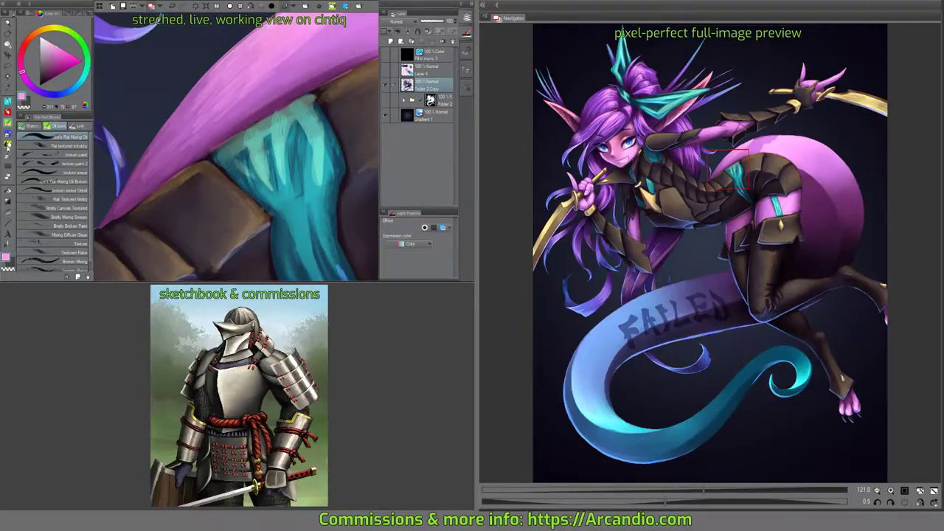
click(8, 144)
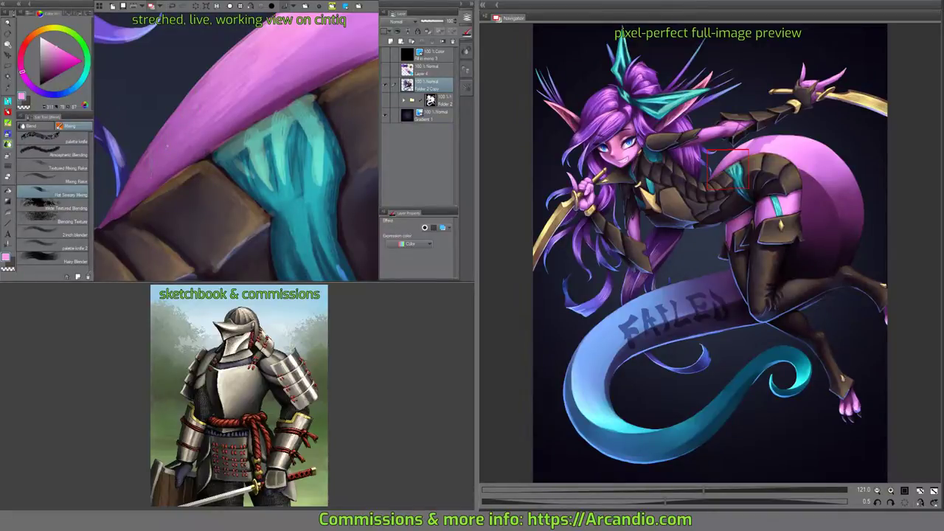
drag(276, 57, 259, 77)
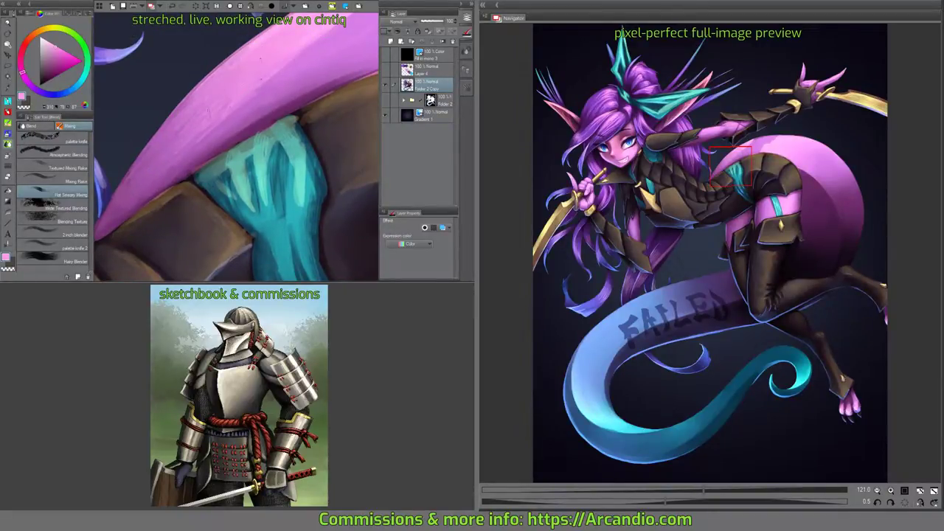
alt+click(172, 148)
click(51, 180)
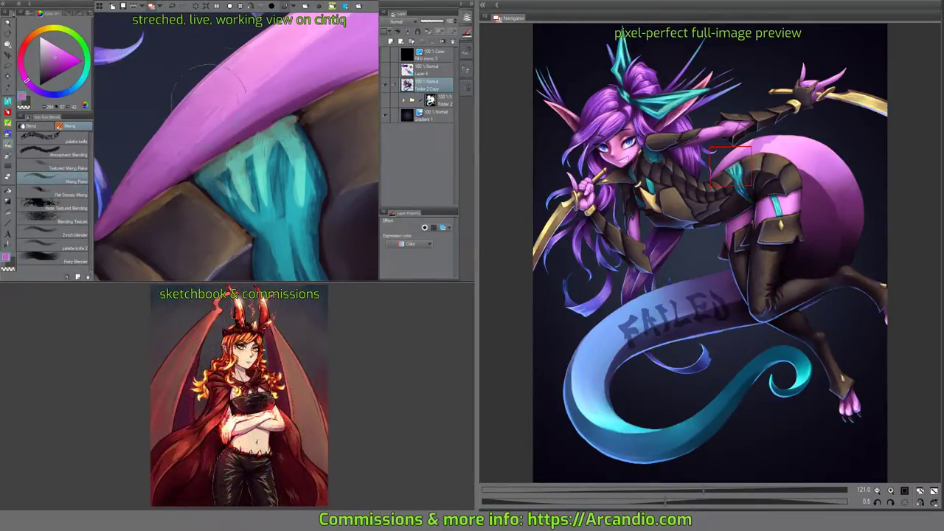
drag(345, 89, 375, 77)
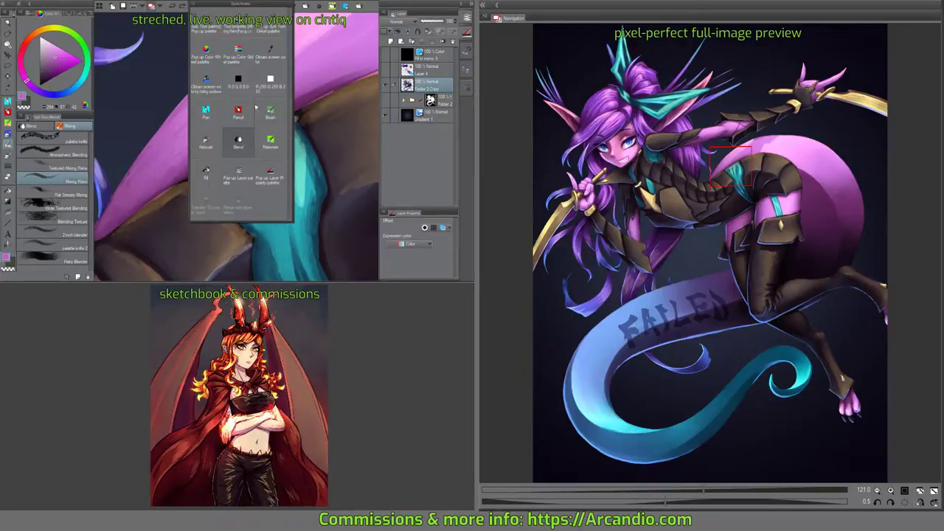
click(257, 111)
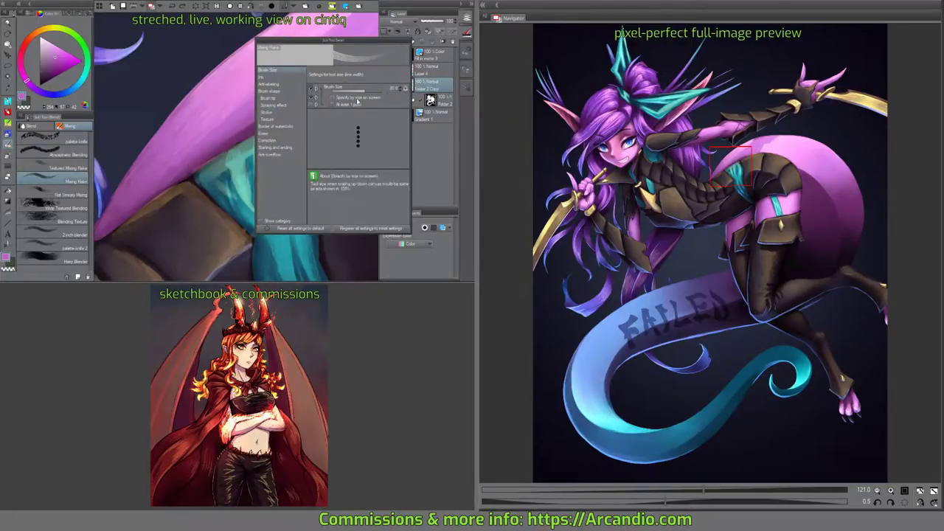
key(Escape)
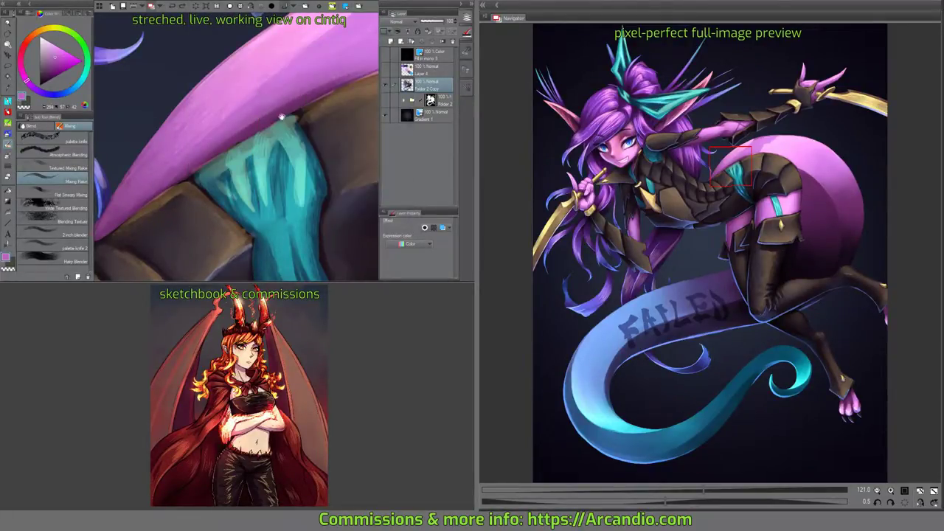
Blend the tail's light pink highlights into the purple shading above the teal cloth with the Mixing Rake brush.
drag(241, 76, 239, 85)
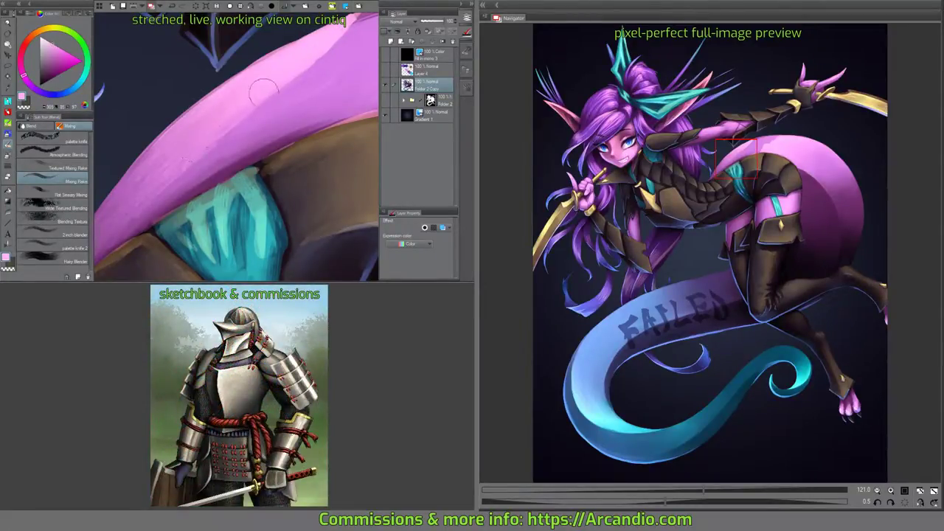
drag(203, 134, 239, 92)
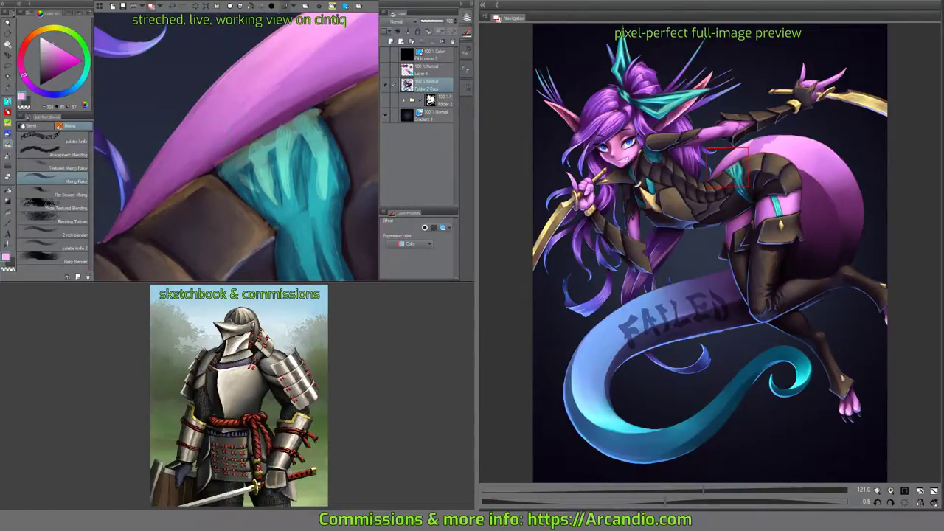
mouse_move(267, 78)
mouse_down()
mouse_move(246, 102)
mouse_move(286, 123)
mouse_move(266, 148)
mouse_up()
Sample the shadow purple and smooth the cast shadow and outer contour of the upper tail beside the forearm armour.
alt+click(236, 112)
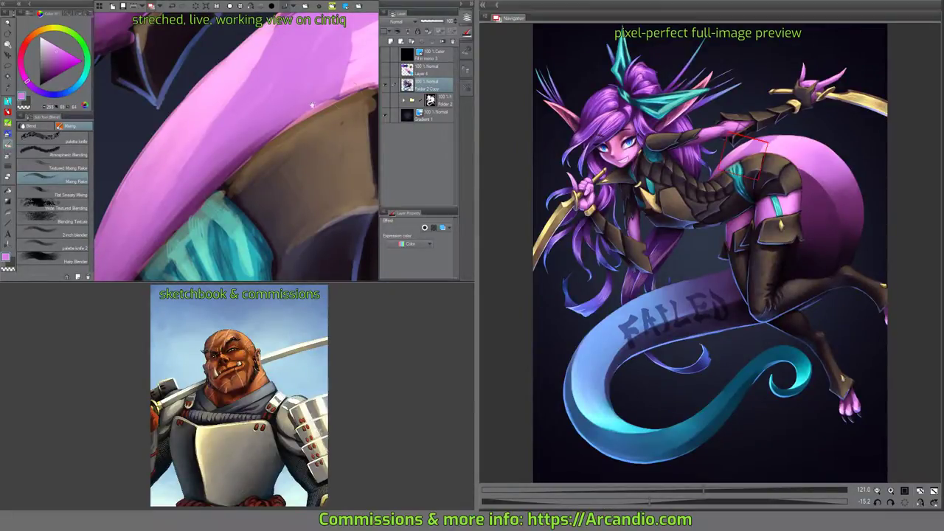
drag(236, 147, 216, 211)
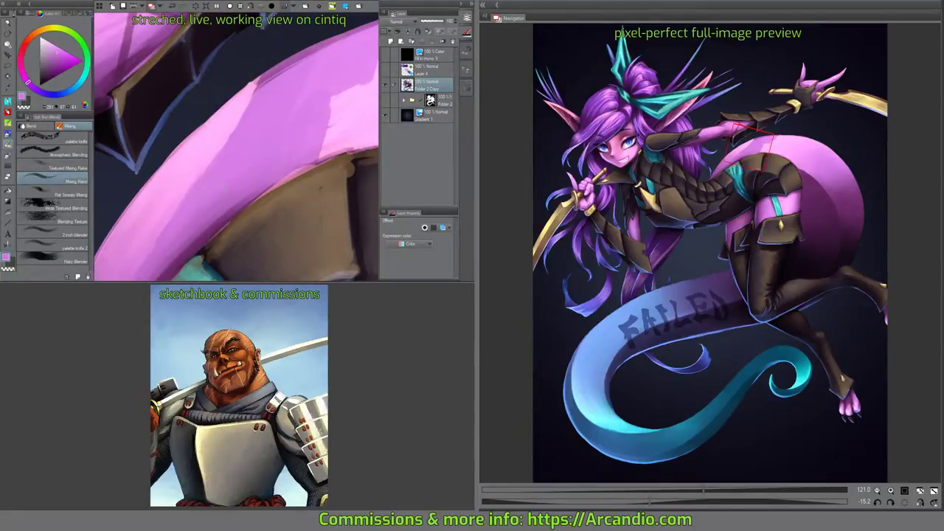
drag(236, 147, 214, 180)
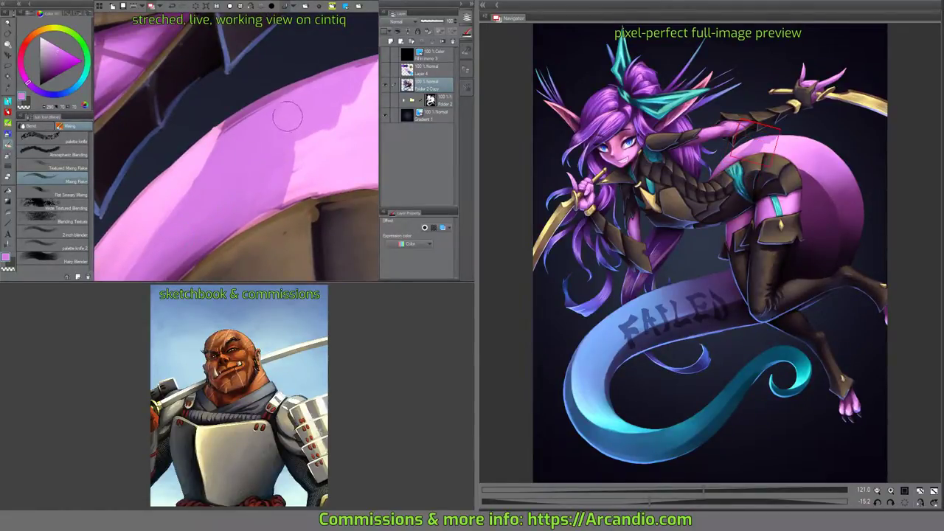
drag(275, 119, 261, 111)
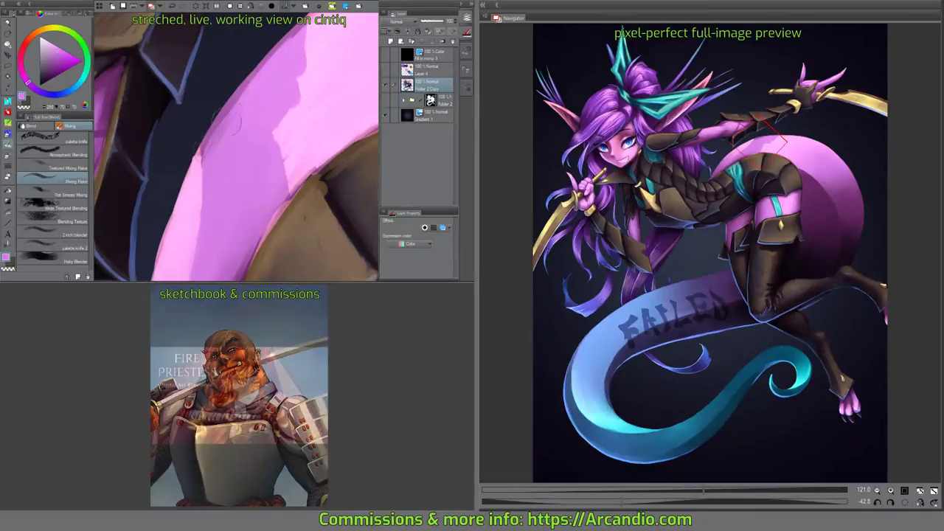
drag(254, 97, 236, 119)
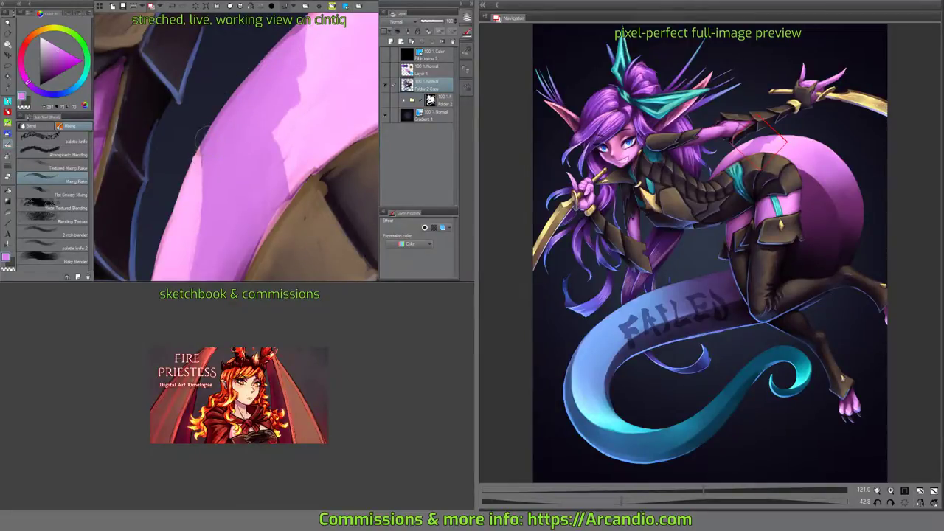
drag(258, 104, 254, 52)
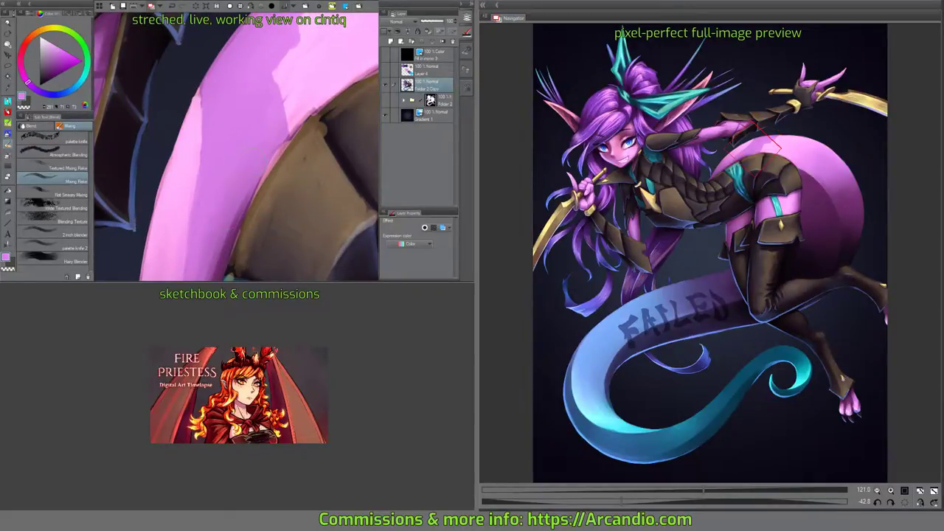
Work light pink around the cast shadow's edge on the upper tail, next to the brown hip armour.
mouse_move(225, 213)
mouse_down()
mouse_move(213, 183)
mouse_move(238, 147)
mouse_up()
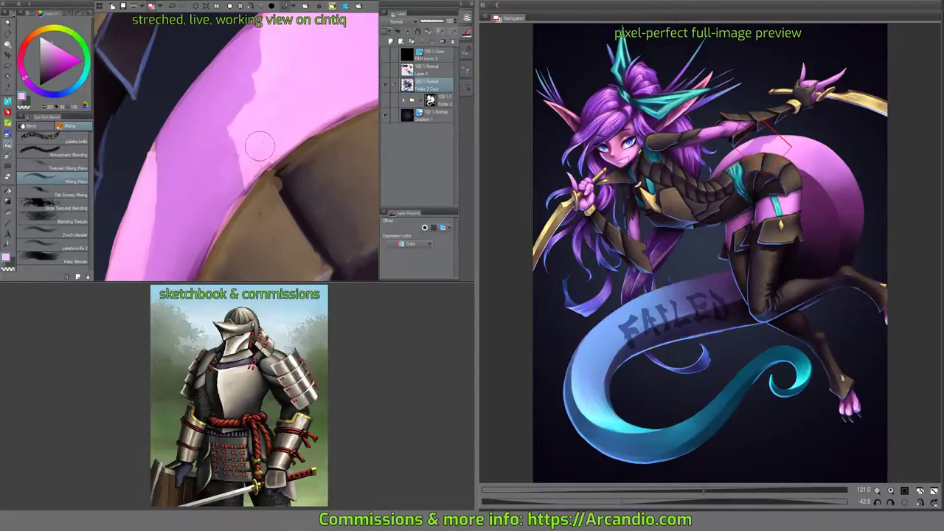
mouse_move(309, 126)
mouse_down()
mouse_move(308, 116)
mouse_move(280, 166)
mouse_up()
mouse_move(215, 239)
mouse_down()
mouse_move(212, 203)
mouse_move(244, 134)
mouse_up()
drag(213, 214, 292, 89)
Sample a darker purple and shade the tail's inner edge along the brown hip armour.
alt+click(222, 207)
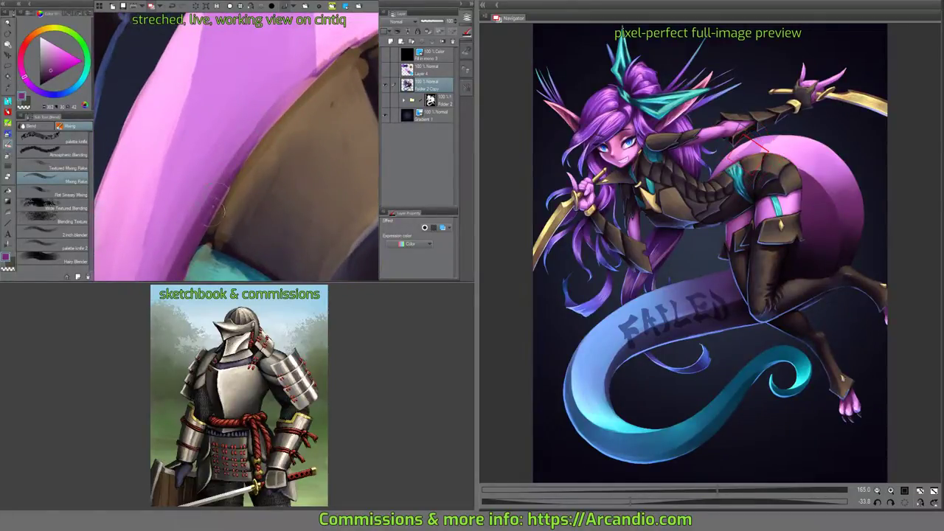
mouse_move(269, 134)
mouse_down()
mouse_move(313, 72)
mouse_move(335, 51)
mouse_up()
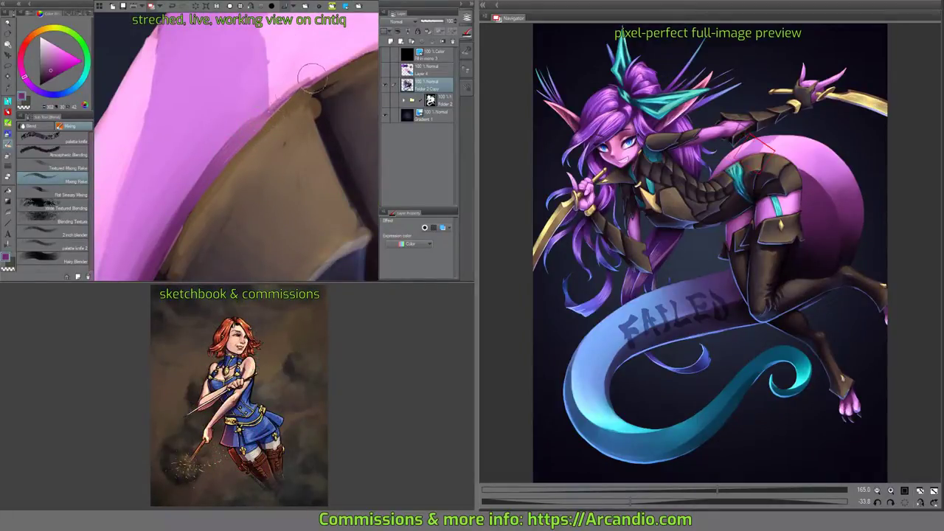
drag(293, 110, 294, 33)
Sample lighter purple and pink tones and soften the tail's inner edge where it meets the brown hip armour.
alt+click(294, 34)
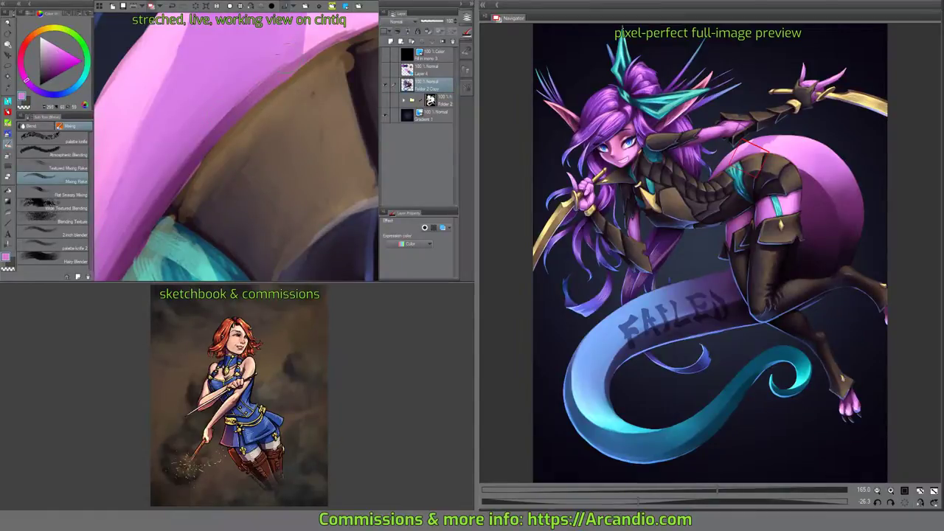
drag(270, 78, 186, 164)
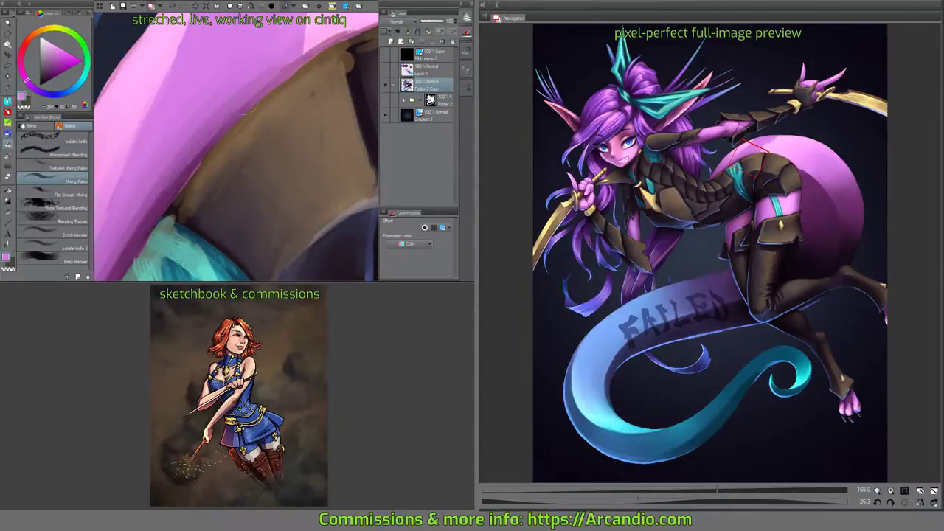
drag(295, 70, 274, 66)
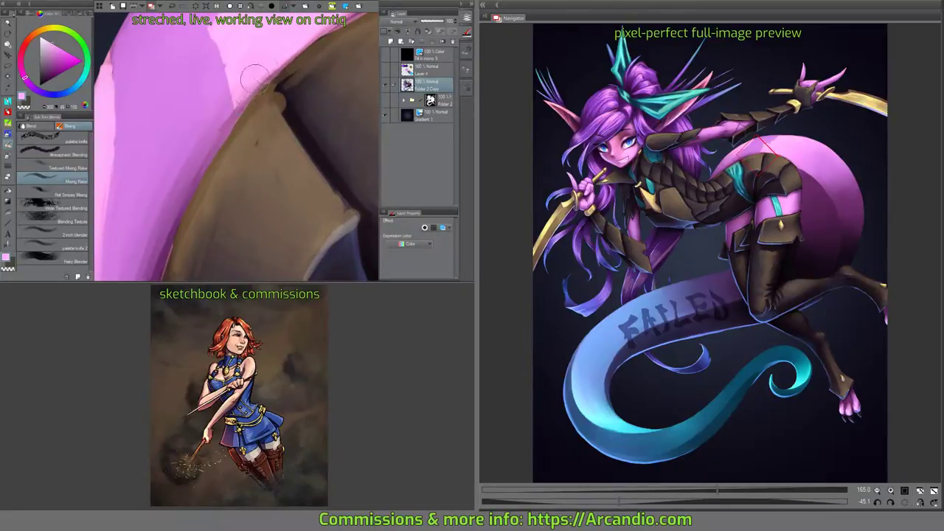
drag(239, 98, 258, 52)
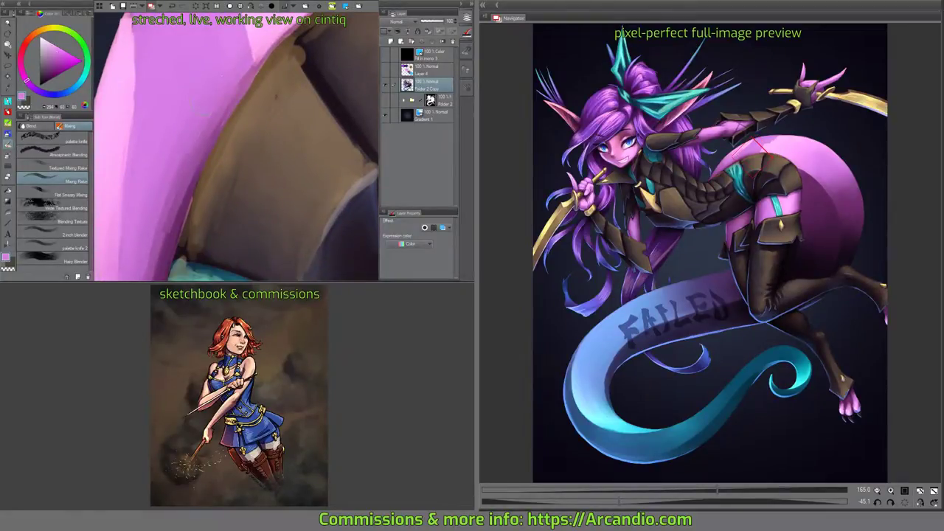
With the pencil, sample the armour's brown and redraw the first hip plate's upper edge along the tail.
scroll(236, 147, down, 3)
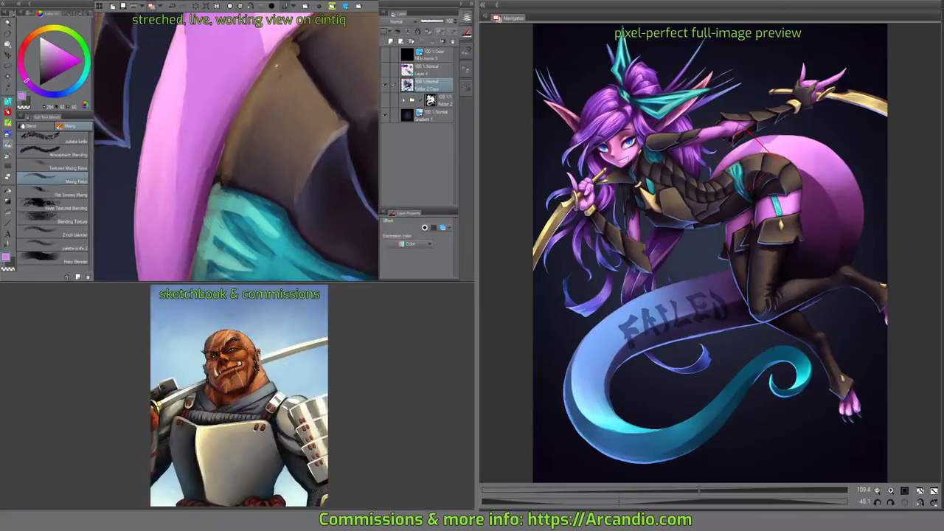
key(-)
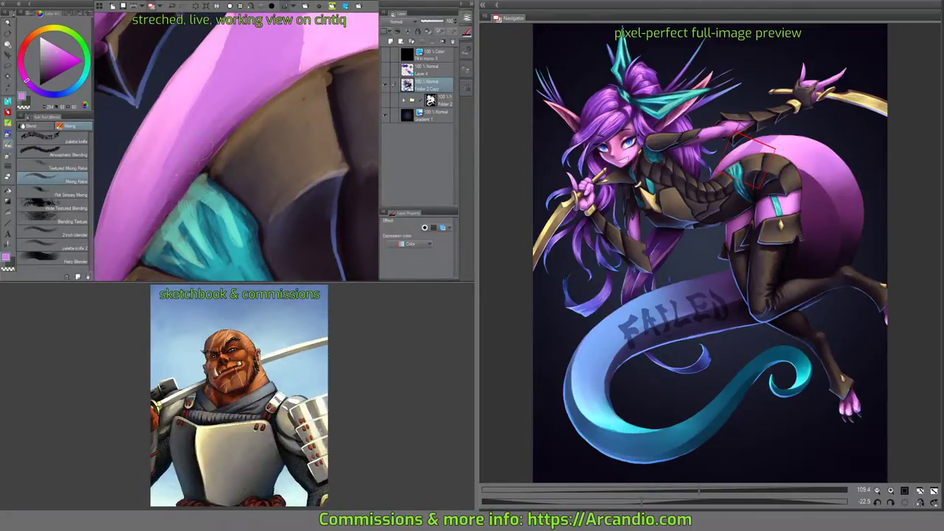
scroll(258, 111, up, 4)
key(m)
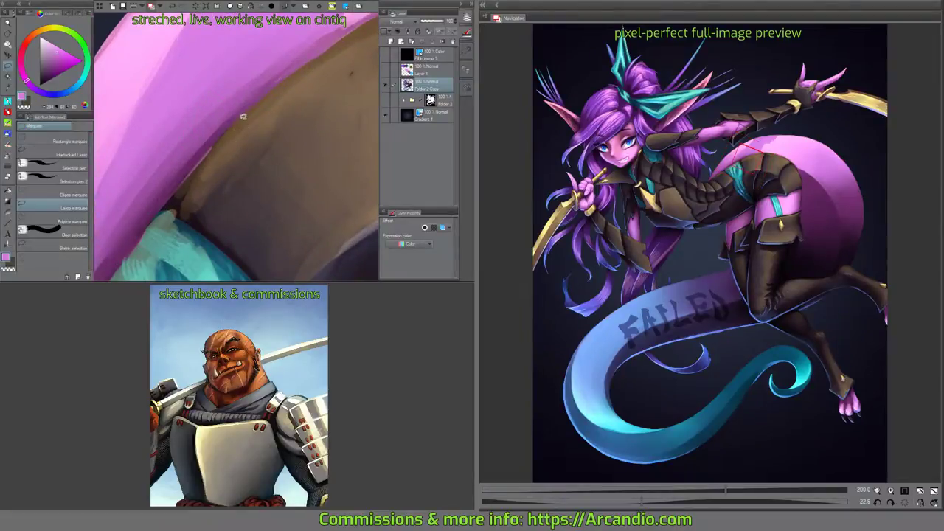
key(p)
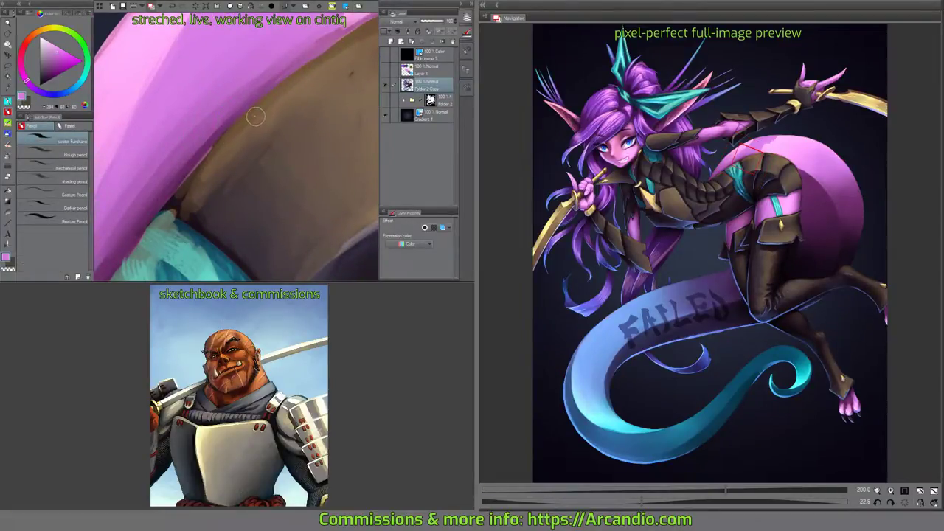
alt+click(253, 113)
drag(225, 135, 183, 189)
drag(298, 68, 238, 129)
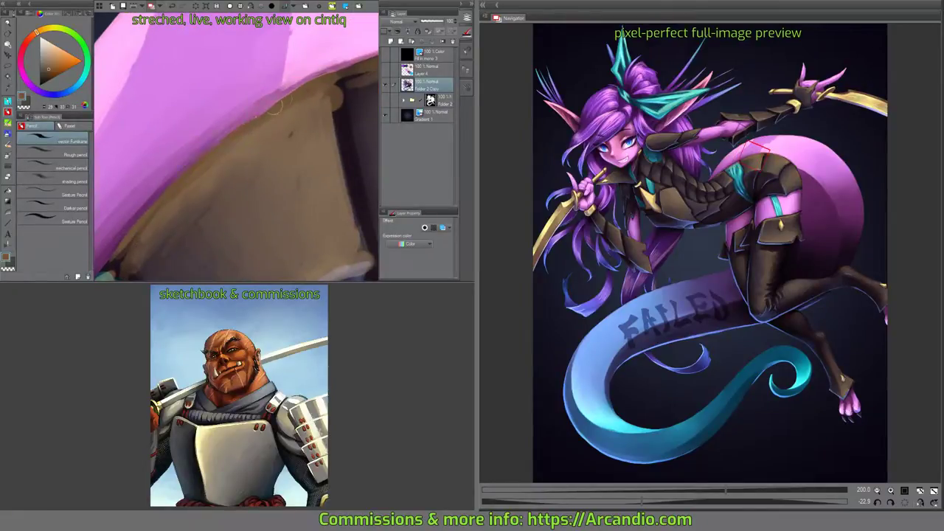
mouse_move(328, 80)
mouse_down()
mouse_move(225, 127)
mouse_move(229, 173)
mouse_move(228, 151)
mouse_move(297, 131)
mouse_move(244, 120)
mouse_up()
Sample lighter brown, shift its hue towards yellow, and paint highlights along the first hip plate's upper rim and corner.
alt+click(228, 173)
alt+click(194, 158)
scroll(203, 148, down, 1)
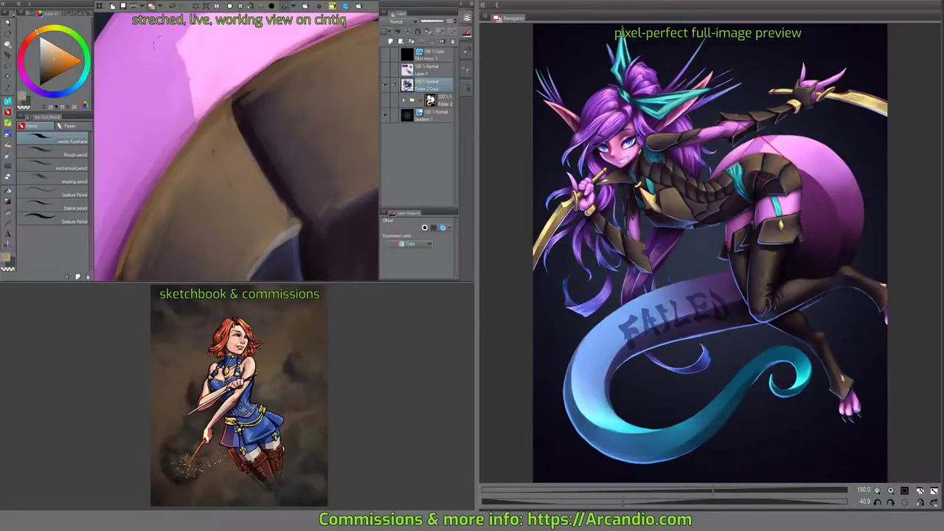
click(41, 32)
mouse_move(206, 129)
mouse_down()
mouse_move(174, 174)
mouse_move(220, 110)
mouse_move(237, 104)
mouse_up()
drag(224, 144, 246, 96)
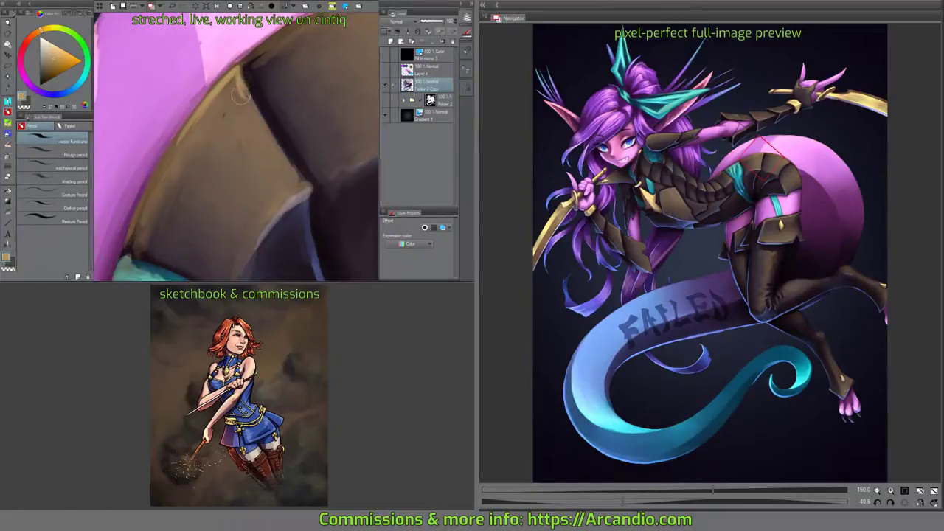
mouse_move(284, 70)
mouse_down()
mouse_move(306, 107)
mouse_move(221, 122)
mouse_up()
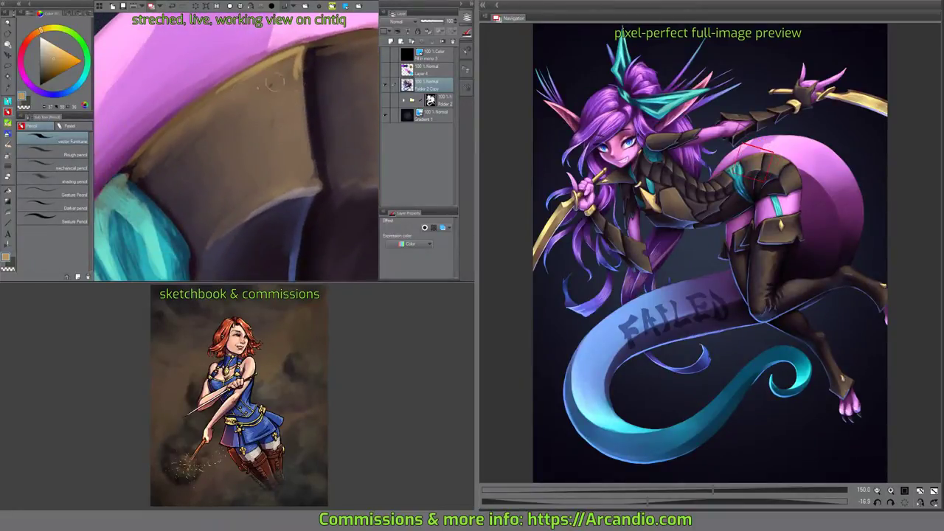
mouse_move(151, 144)
mouse_down()
mouse_move(233, 81)
mouse_move(243, 103)
mouse_move(170, 148)
mouse_move(221, 87)
mouse_move(330, 42)
mouse_move(324, 62)
mouse_move(221, 74)
mouse_move(145, 144)
mouse_up()
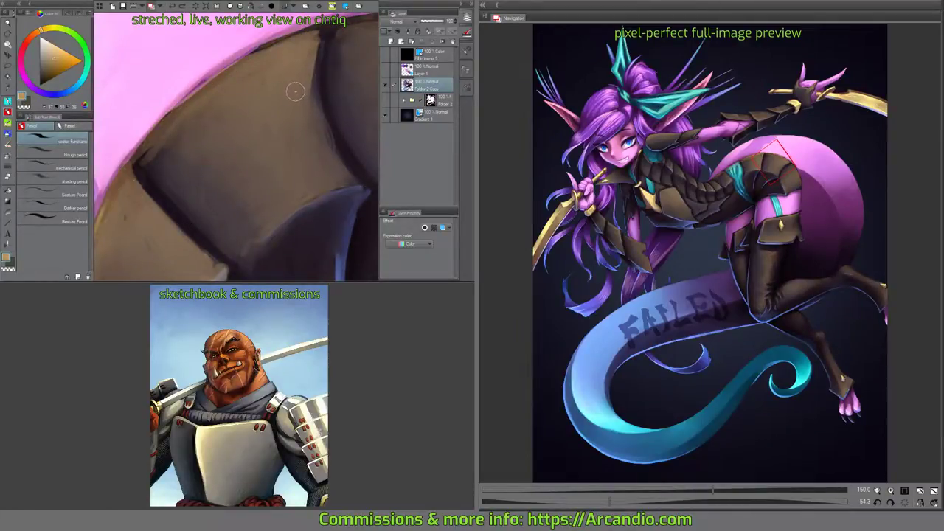
Blend sampled brown over the hip plates' upper area and define their boundary with the tail in dark purple.
drag(265, 120, 226, 116)
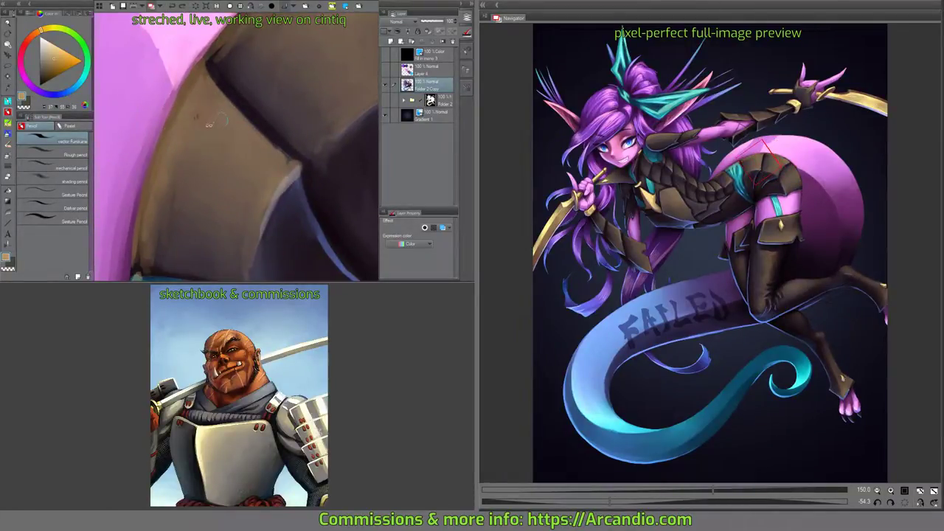
alt+click(193, 124)
mouse_move(200, 115)
mouse_down()
mouse_move(235, 135)
mouse_move(304, 100)
mouse_move(127, 101)
mouse_move(212, 136)
mouse_move(194, 147)
mouse_move(233, 114)
mouse_move(251, 76)
mouse_move(264, 81)
mouse_move(273, 68)
mouse_up()
alt+click(126, 102)
alt+click(210, 125)
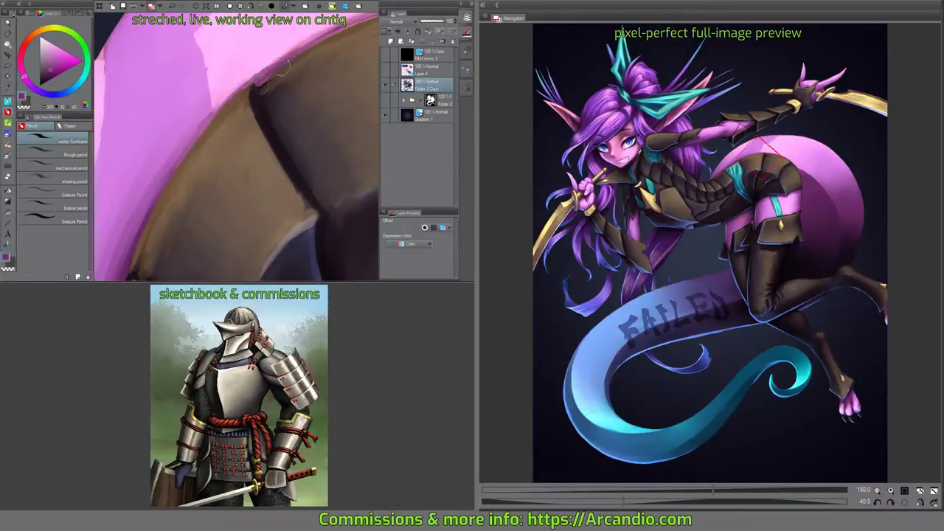
drag(350, 28, 273, 96)
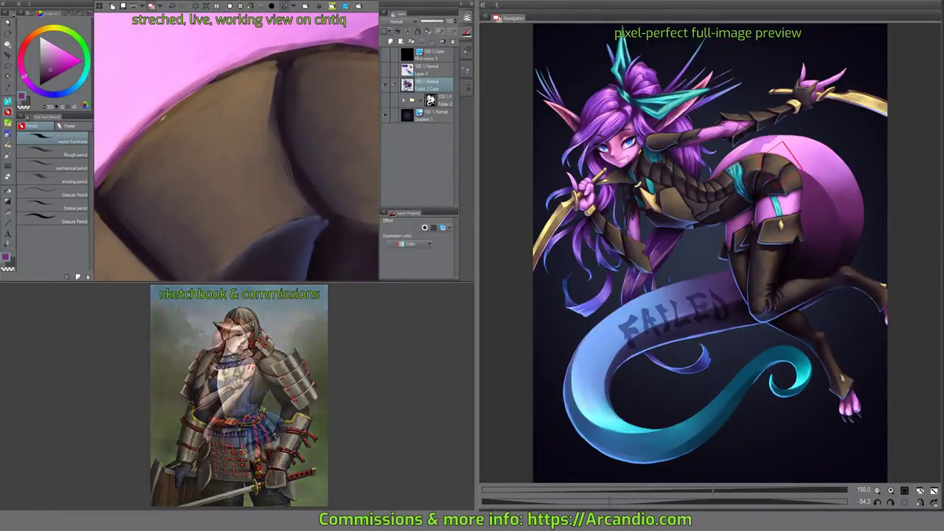
Sample brown, near-black and dark purple tones and refine the joint and upper outline of the neighbouring hip plates.
alt+click(216, 79)
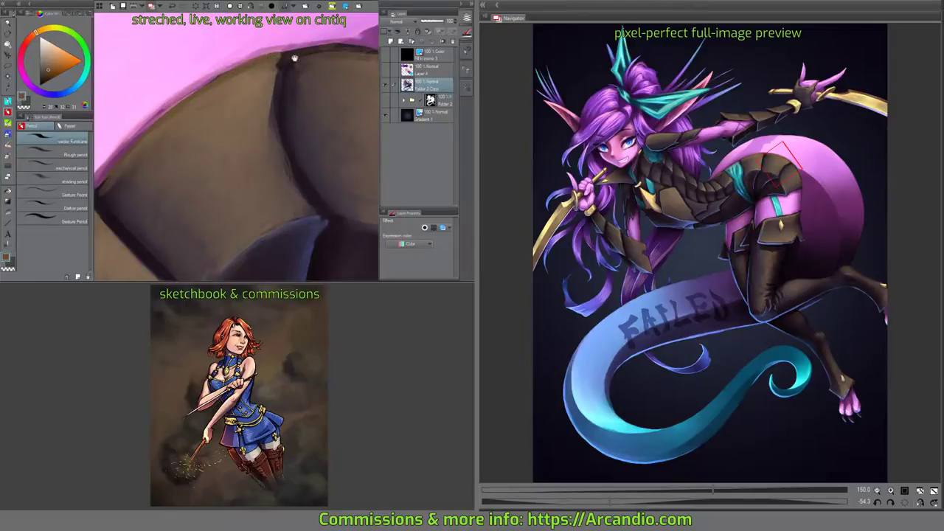
drag(291, 63, 254, 92)
alt+click(251, 94)
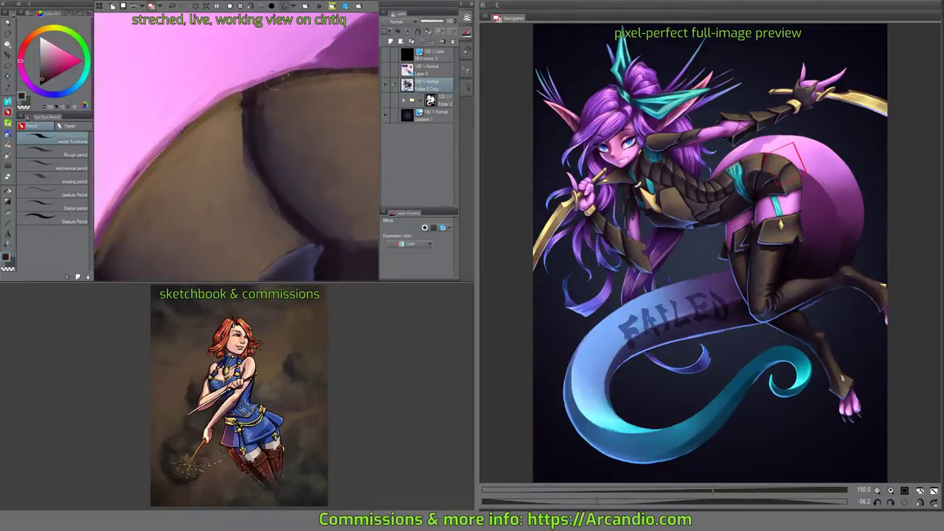
alt+click(138, 171)
mouse_move(194, 116)
mouse_down()
mouse_move(304, 57)
mouse_move(322, 68)
mouse_move(368, 65)
mouse_move(245, 74)
mouse_move(271, 118)
mouse_move(264, 83)
mouse_up()
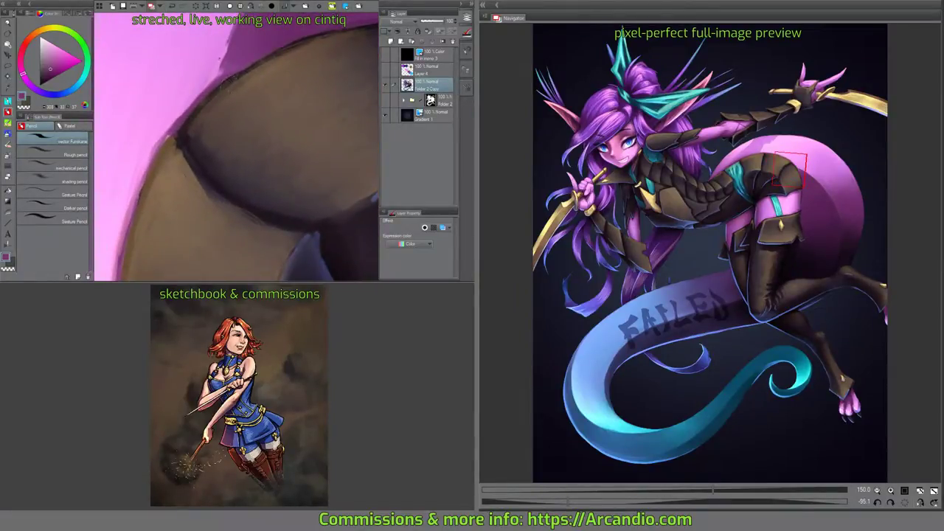
Sample light pink and neighbouring purple tones and clean up the tail shadow's tip where it meets the second hip plate.
alt+click(266, 82)
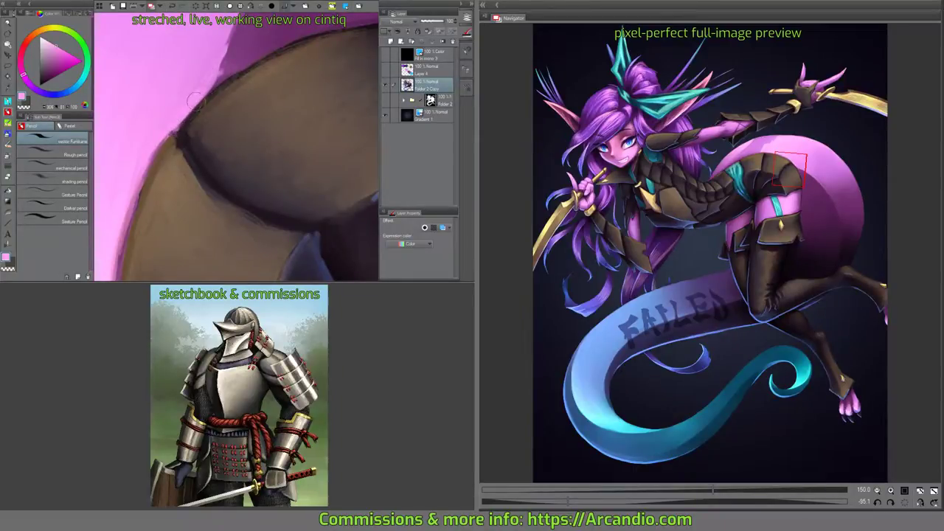
drag(204, 94, 213, 80)
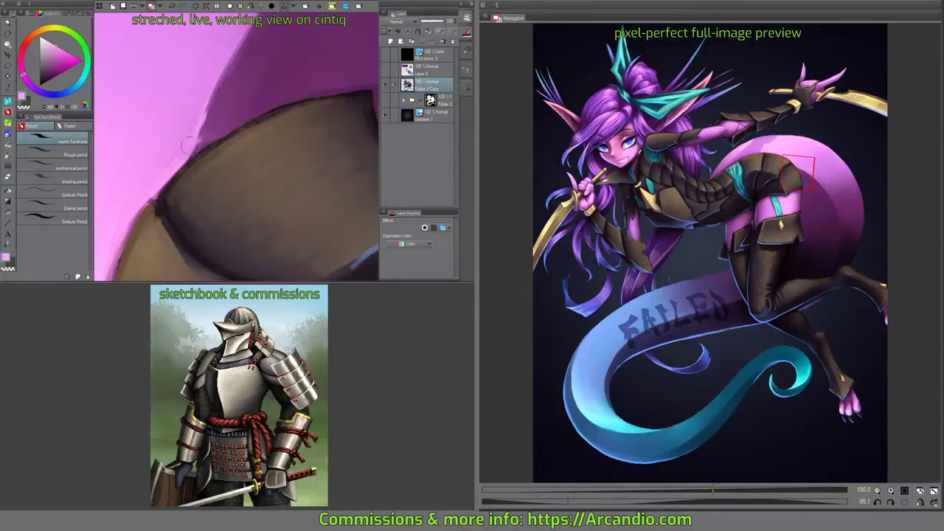
alt+click(194, 118)
drag(277, 65, 318, 72)
alt+click(222, 63)
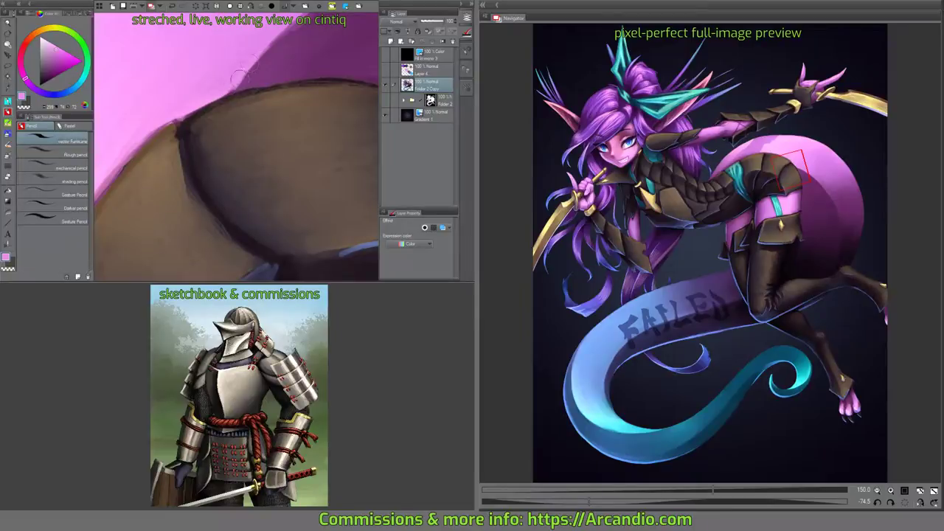
drag(239, 75, 231, 90)
drag(235, 41, 247, 93)
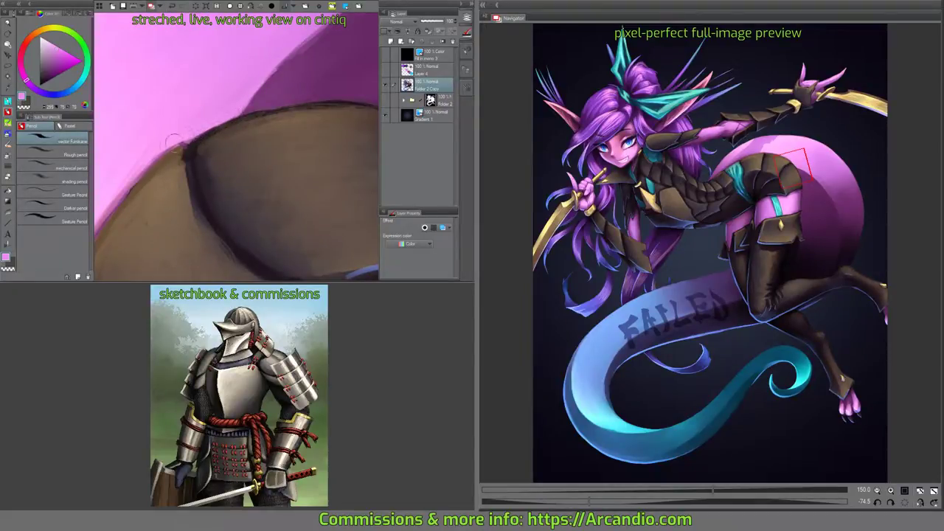
Smooth the tail along the hip plates' upper edges with light pink, and touch up dark purple beside the exposed thigh.
drag(174, 121, 182, 124)
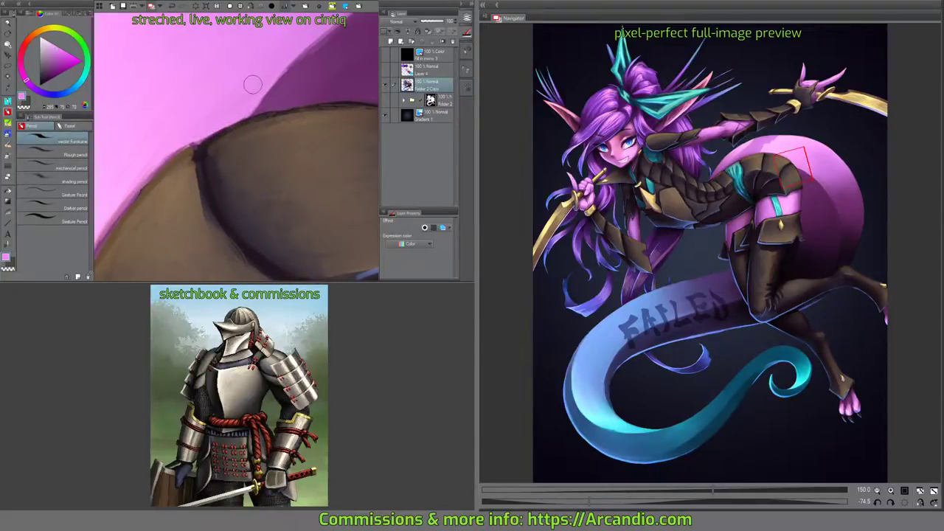
drag(262, 85, 214, 140)
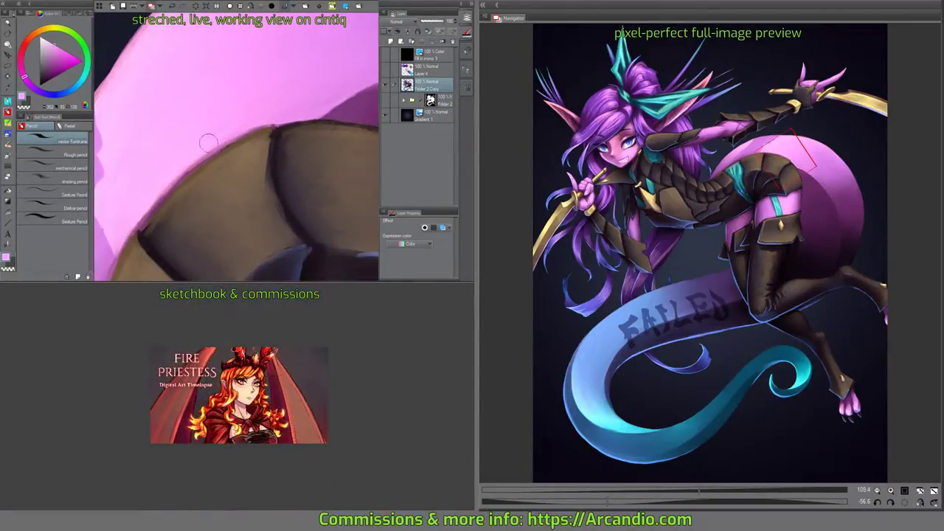
drag(214, 143, 254, 118)
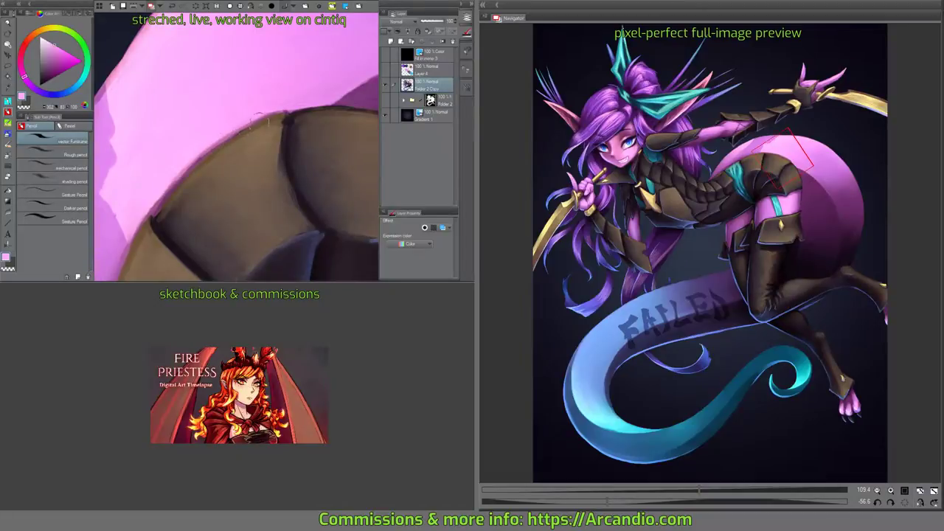
mouse_move(214, 141)
mouse_down()
mouse_move(225, 135)
mouse_move(211, 132)
mouse_move(190, 153)
mouse_move(254, 92)
mouse_move(232, 106)
mouse_up()
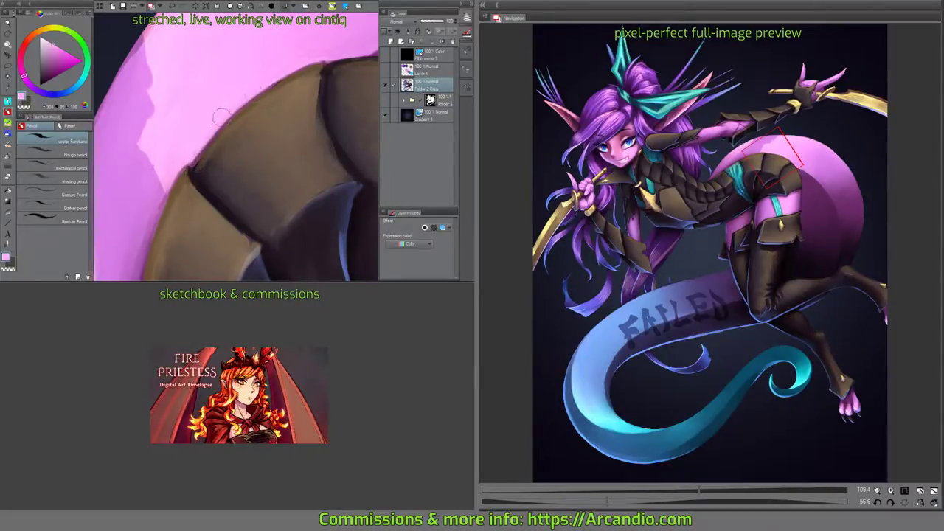
drag(221, 110, 245, 131)
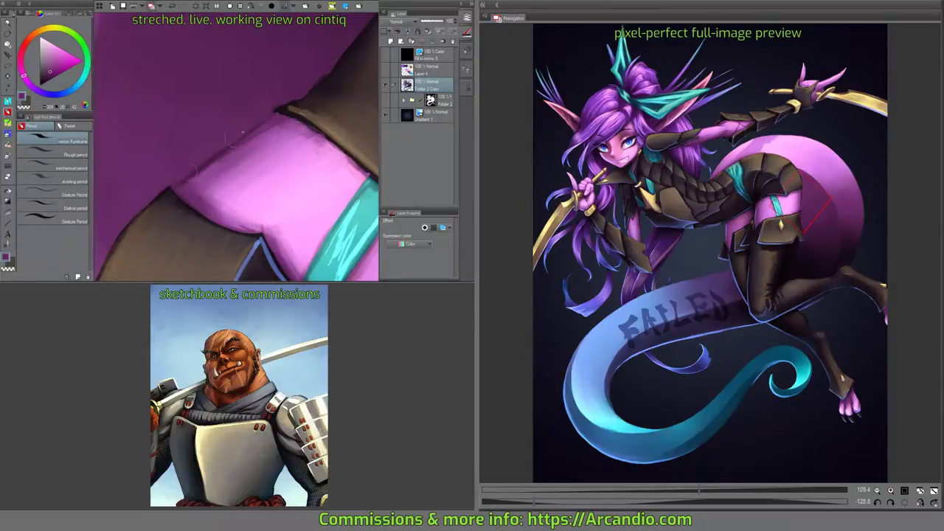
mouse_move(261, 114)
mouse_down()
mouse_move(292, 100)
mouse_move(188, 193)
mouse_move(243, 133)
mouse_move(203, 165)
mouse_move(336, 126)
mouse_move(242, 131)
mouse_move(256, 125)
mouse_up()
Smooth the tail's outer contour above the hip armour with light pink, and touch up the cast shadow's edge in purple.
scroll(257, 125, up, 4)
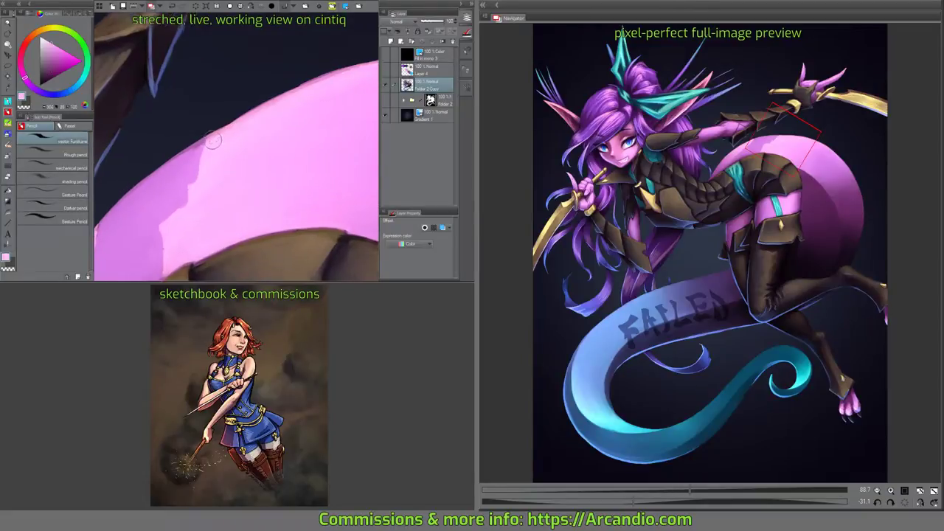
drag(224, 131, 257, 91)
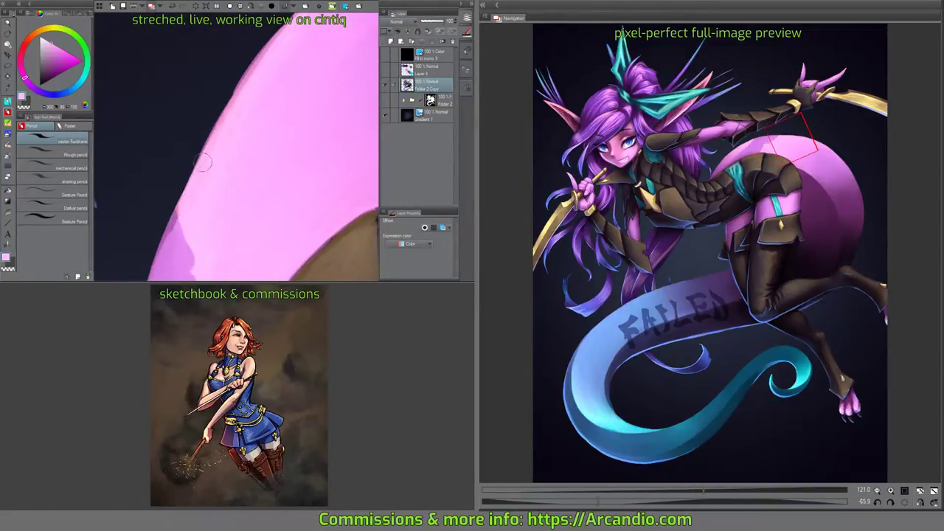
mouse_move(218, 150)
mouse_down()
mouse_move(243, 109)
mouse_move(260, 138)
mouse_move(291, 92)
mouse_move(232, 176)
mouse_move(267, 97)
mouse_move(238, 147)
mouse_move(257, 91)
mouse_up()
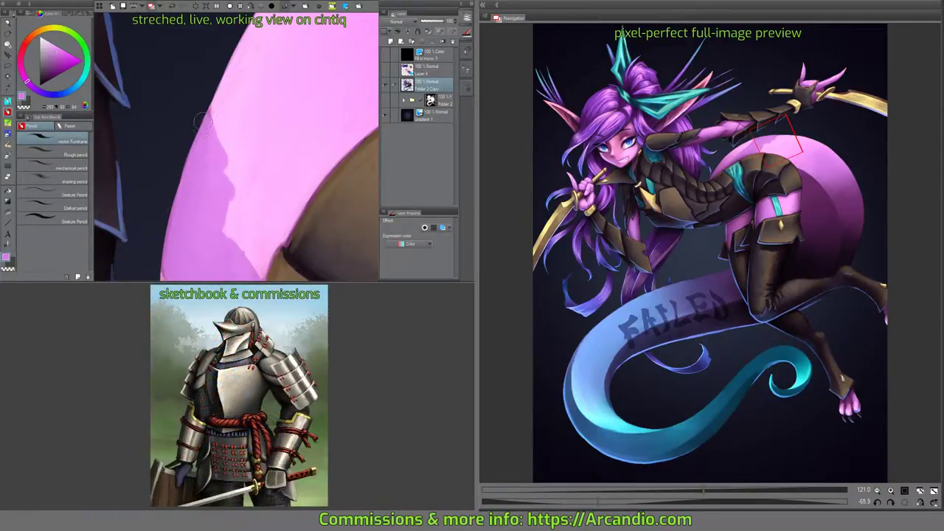
drag(236, 93, 216, 76)
Sample pink tones and smooth the outer contour and light strip of the upper tail beside the cast shadow.
scroll(214, 74, up, 2)
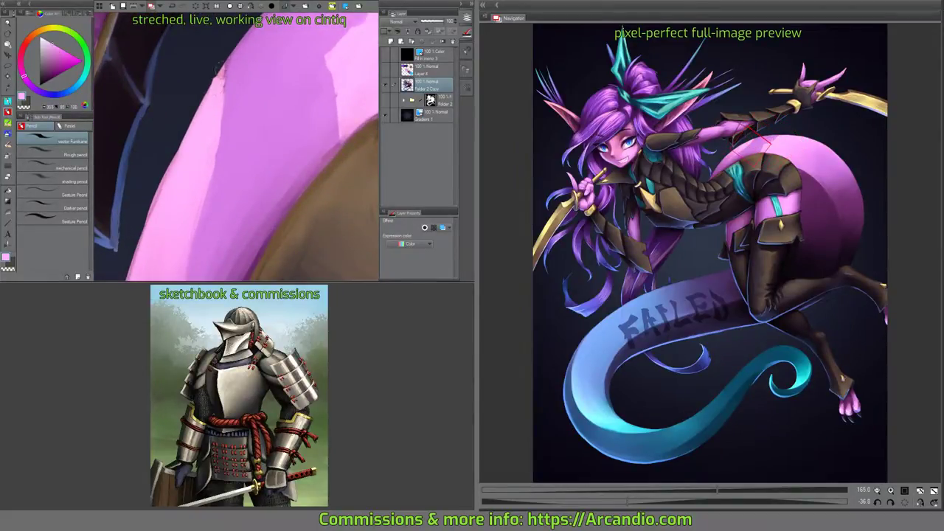
alt+click(220, 92)
drag(220, 101, 234, 66)
alt+click(203, 114)
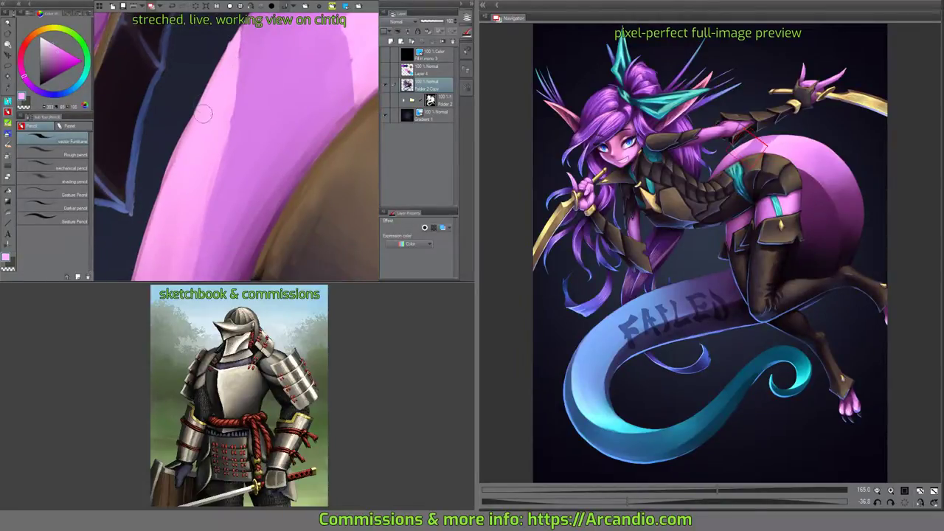
drag(163, 238, 208, 148)
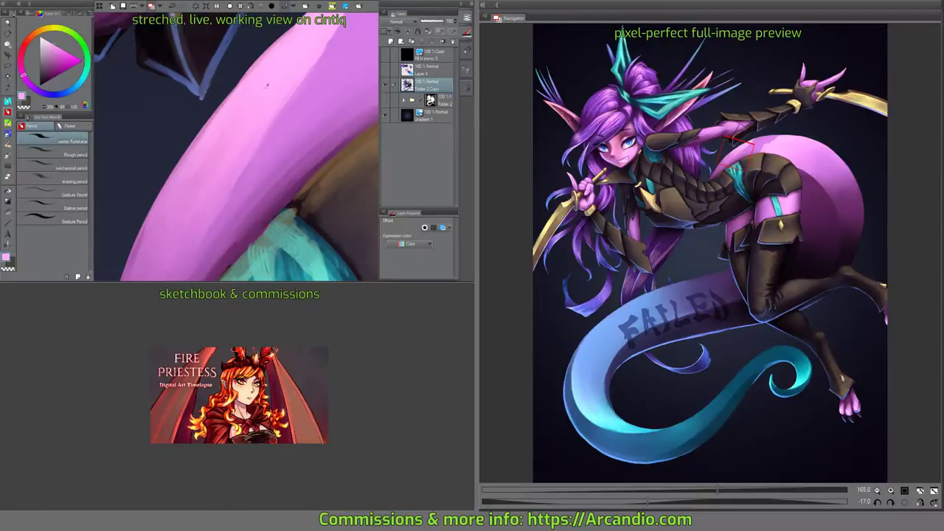
mouse_move(282, 80)
mouse_down()
mouse_move(253, 107)
mouse_move(240, 99)
mouse_move(248, 98)
mouse_move(255, 158)
mouse_up()
Sample the rim-light blue and dark background tones and sharpen the pointed tip of the forearm guard above the tail.
alt+click(212, 153)
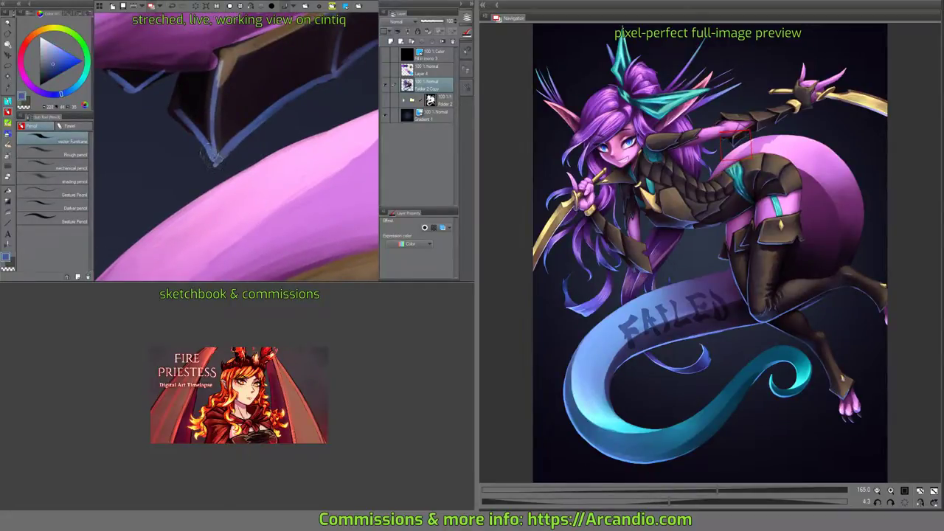
drag(204, 140, 210, 154)
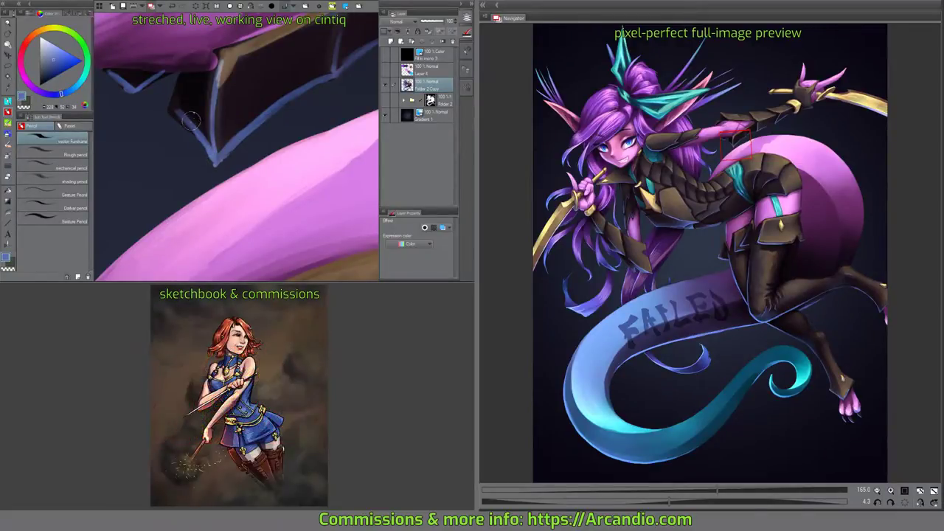
mouse_move(228, 90)
mouse_down()
mouse_move(242, 102)
mouse_move(257, 87)
mouse_up()
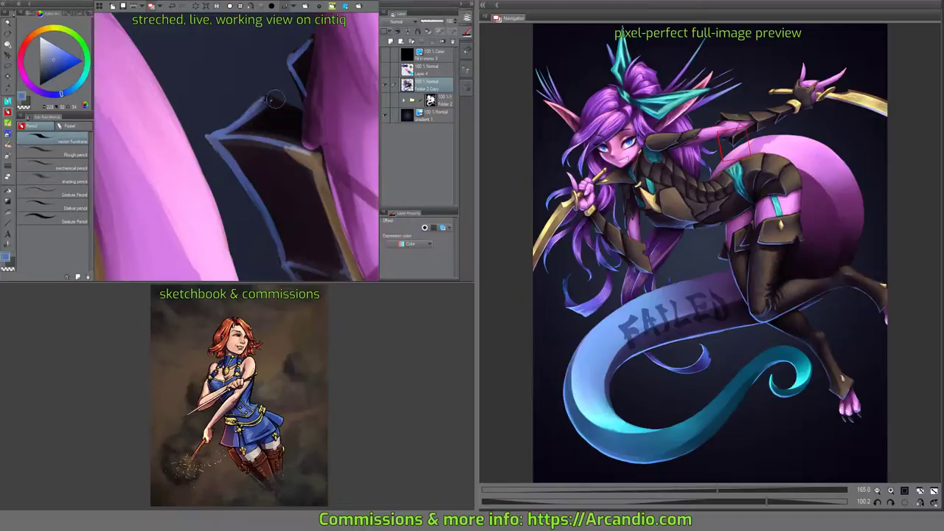
alt+click(263, 104)
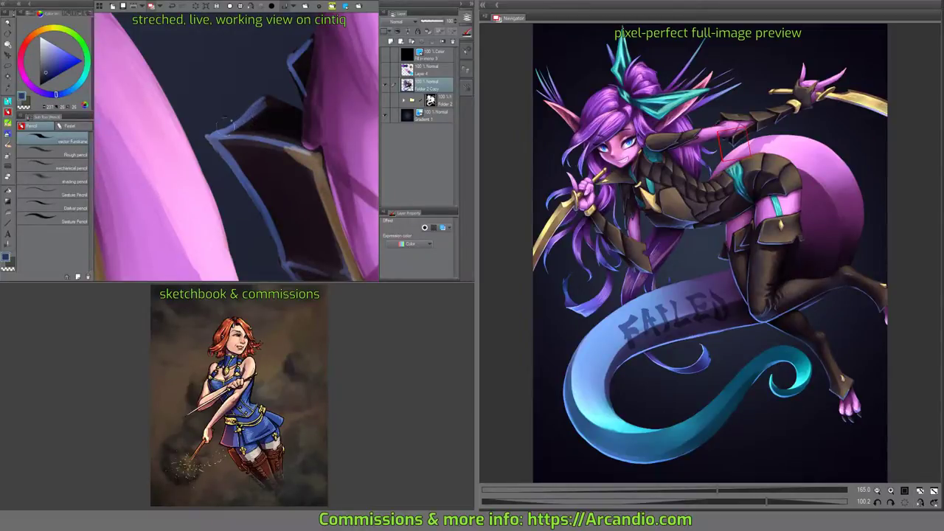
drag(227, 122, 270, 118)
alt+click(220, 140)
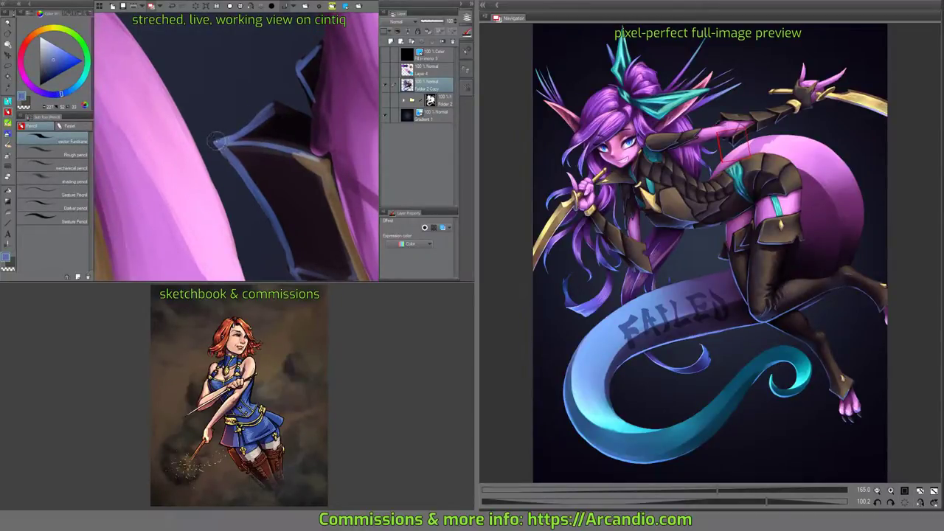
Sample near-black and blue tones and clean up the rim lights on the guard's inner flap and the small spike behind the elbow.
alt+click(293, 112)
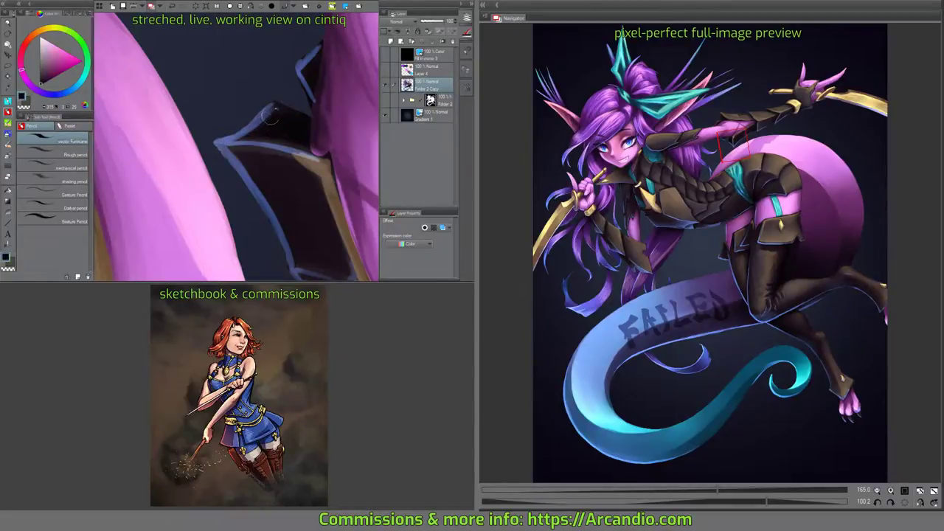
drag(260, 120, 212, 175)
alt+click(252, 120)
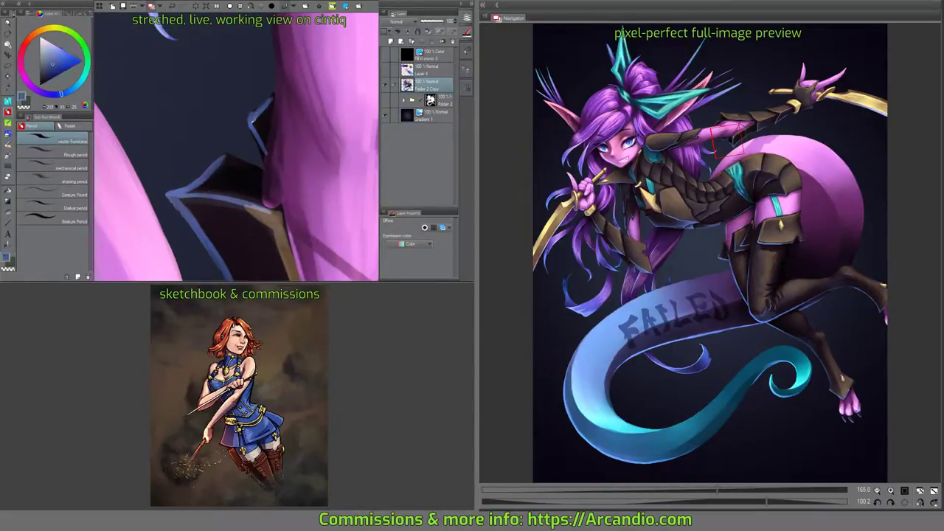
alt+click(255, 124)
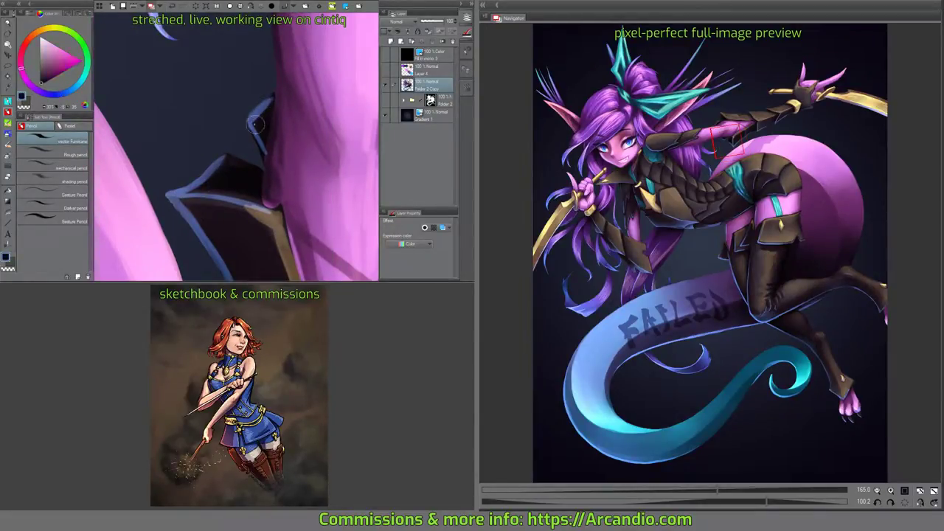
drag(255, 120, 267, 97)
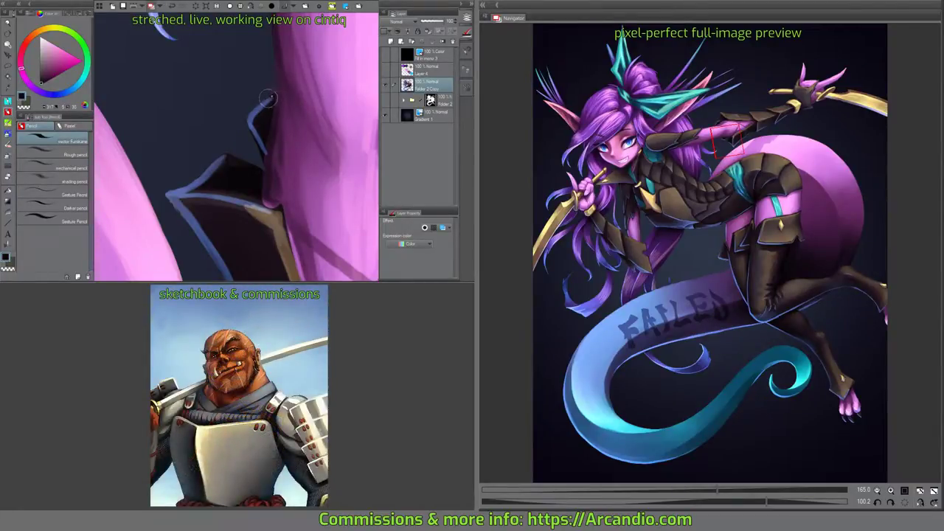
mouse_move(248, 161)
mouse_down()
mouse_move(278, 160)
mouse_move(236, 189)
mouse_up()
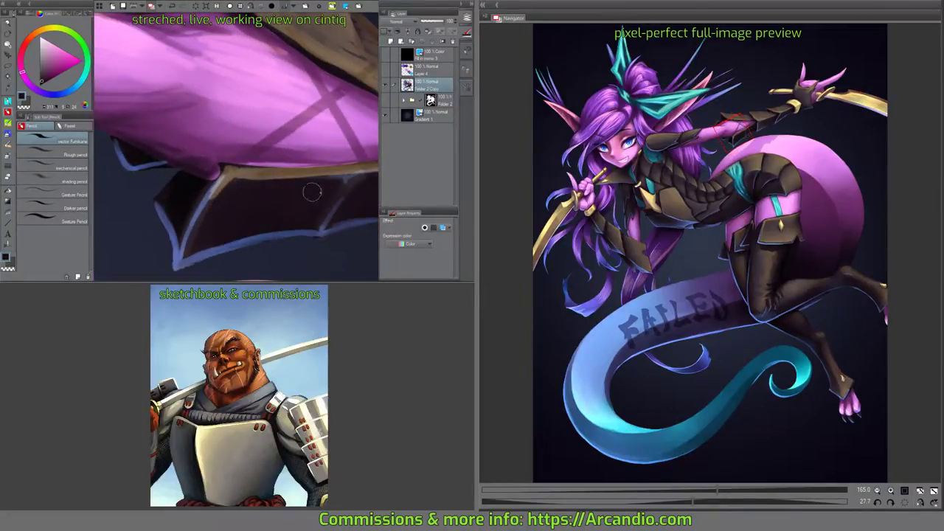
Touch up the forearm guard's gold trim corner and dark inner panel with sampled tones, and save the painting.
scroll(236, 185, up, 2)
drag(320, 181, 218, 175)
alt+click(252, 112)
alt+click(215, 171)
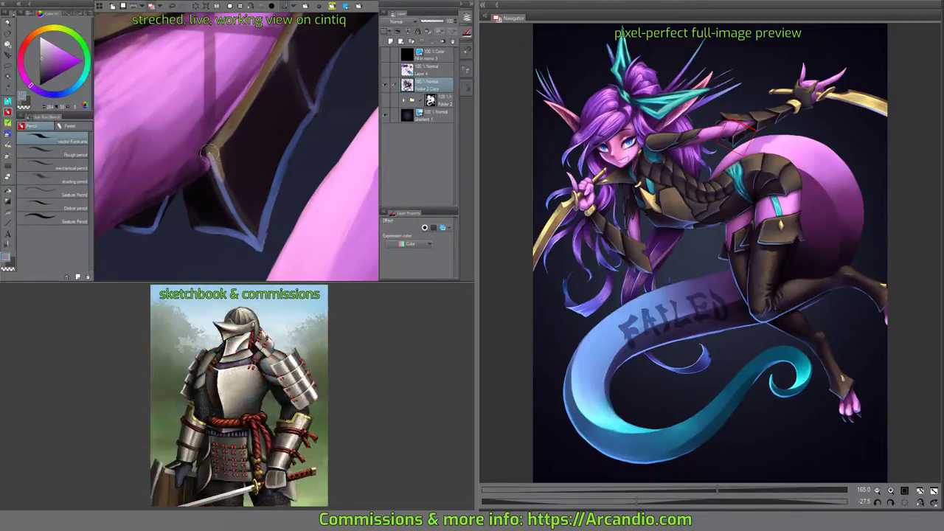
alt+click(237, 176)
mouse_move(211, 162)
mouse_down()
mouse_move(243, 157)
mouse_move(233, 152)
mouse_move(241, 171)
mouse_move(247, 155)
mouse_move(275, 151)
mouse_move(270, 166)
mouse_up()
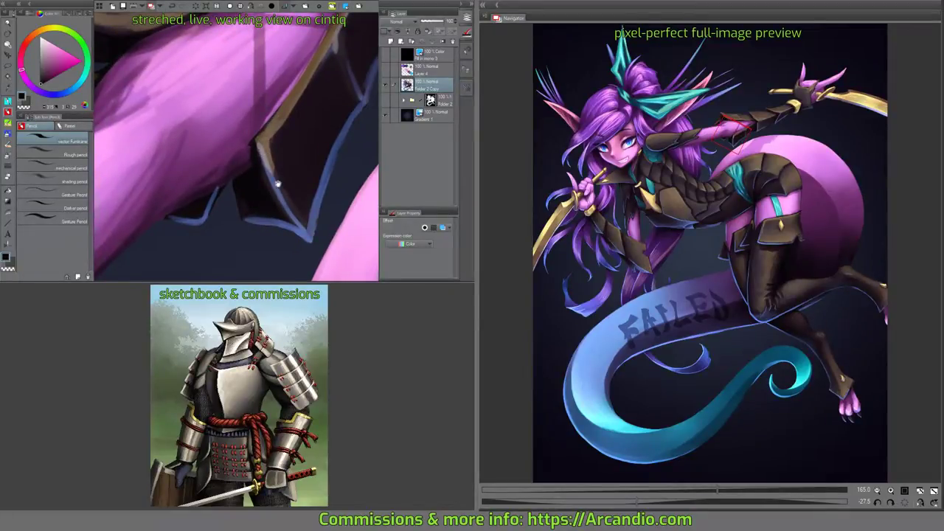
scroll(273, 159, down, 3)
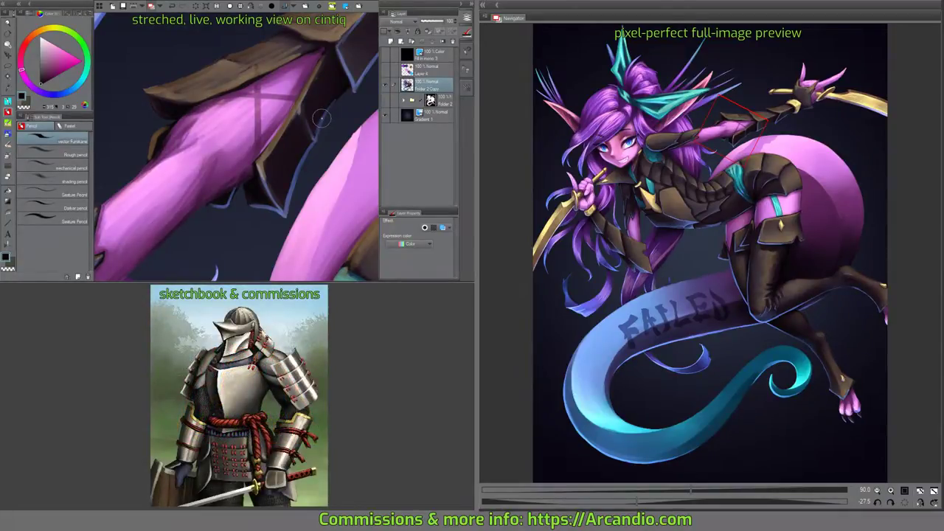
key(ctrl+s)
With the flat mixing oil paint brush, blend dark purple shading into the elbow's underside beside the forearm guard.
scroll(265, 168, up, 4)
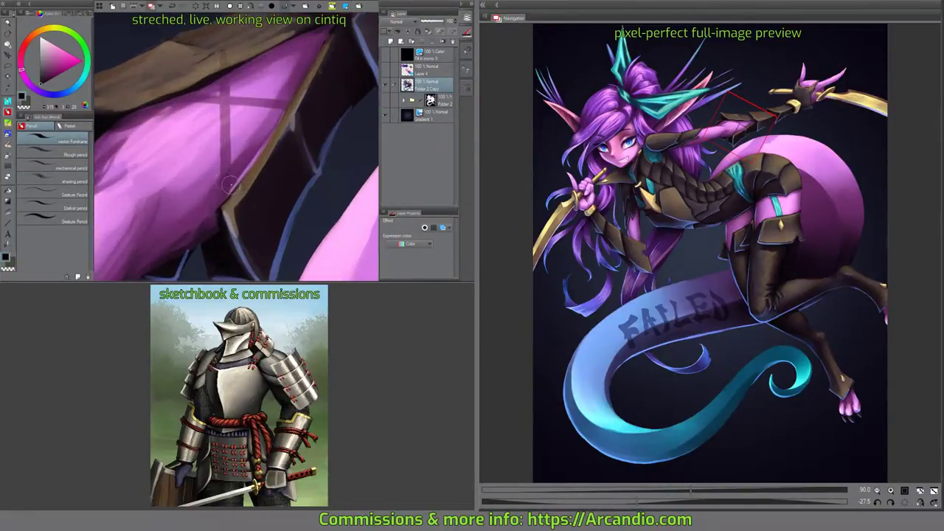
scroll(229, 185, up, 2)
key(b)
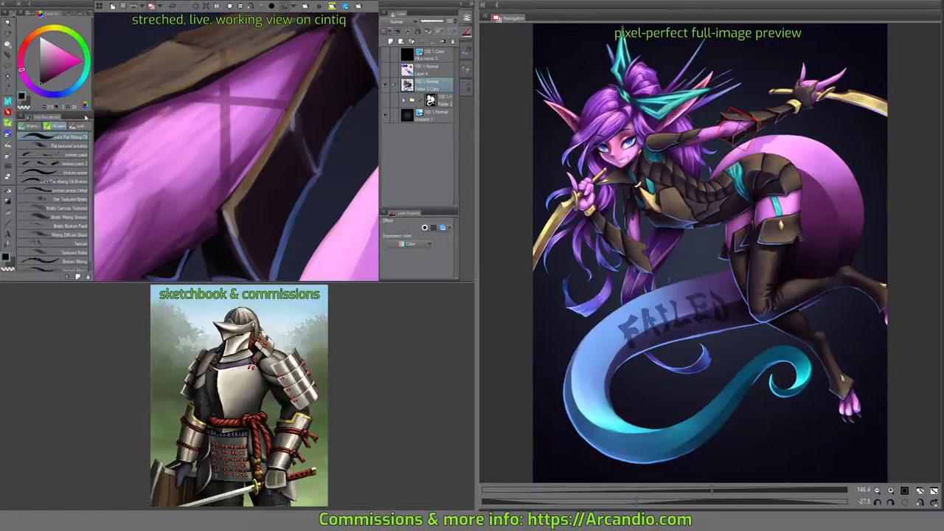
drag(232, 170, 212, 152)
scroll(212, 152, up, 1)
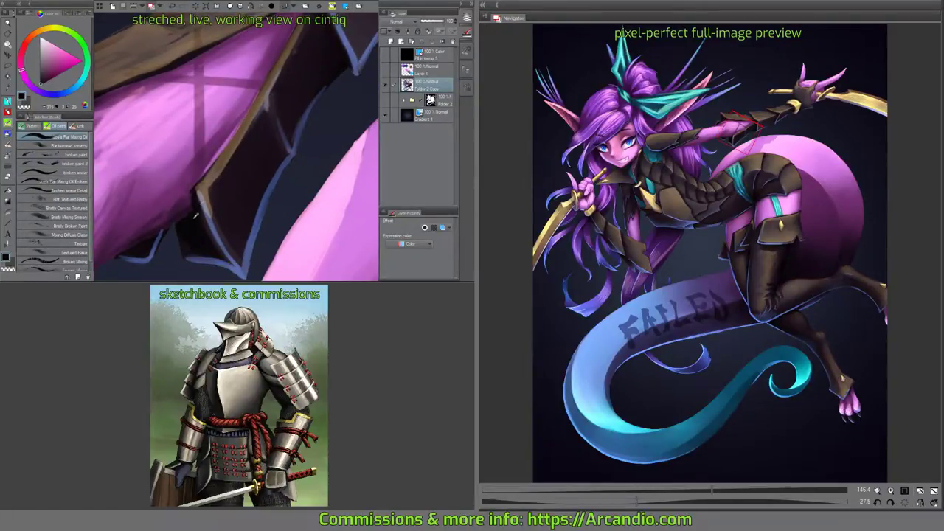
scroll(193, 199, up, 1)
drag(169, 221, 241, 157)
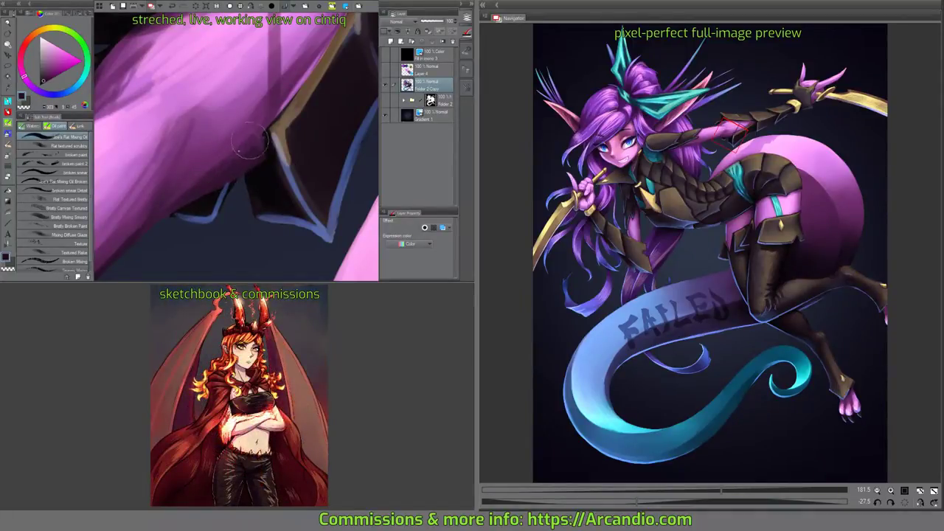
alt+click(184, 194)
drag(183, 194, 210, 180)
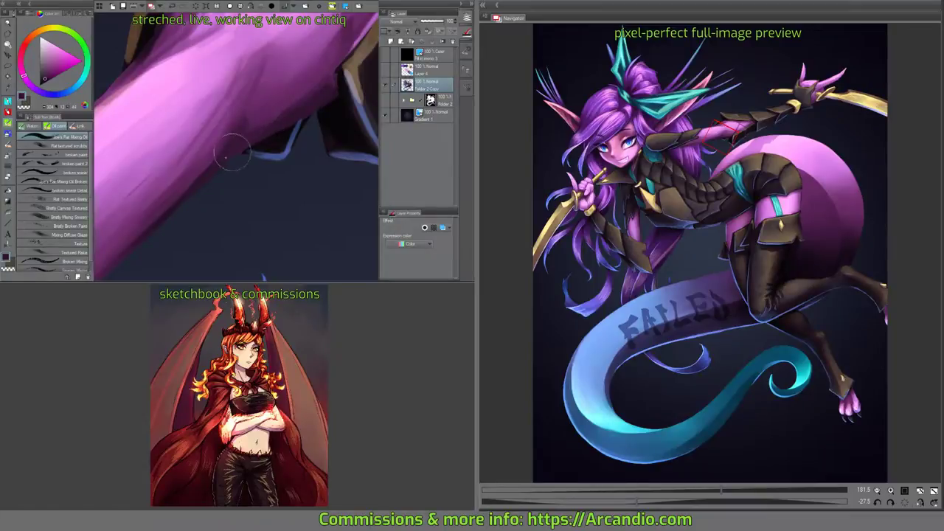
scroll(327, 68, up, 2)
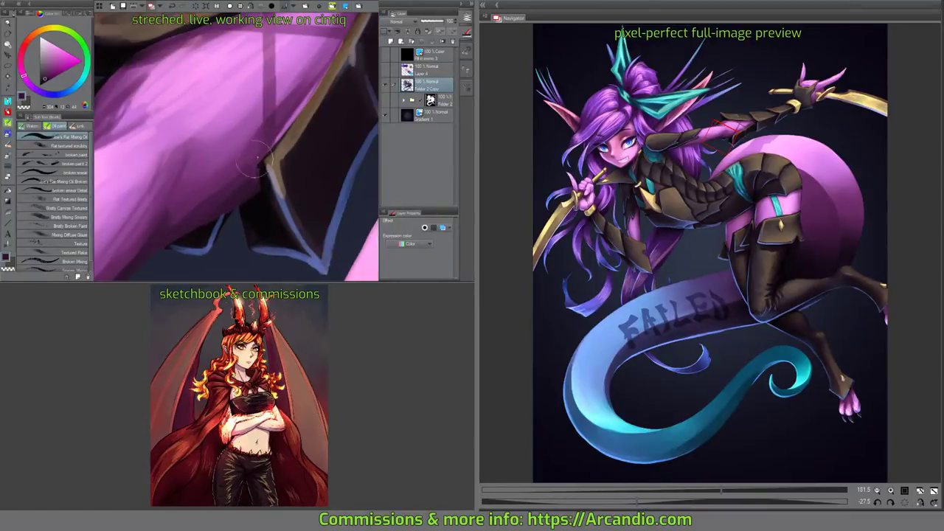
scroll(299, 107, up, 1)
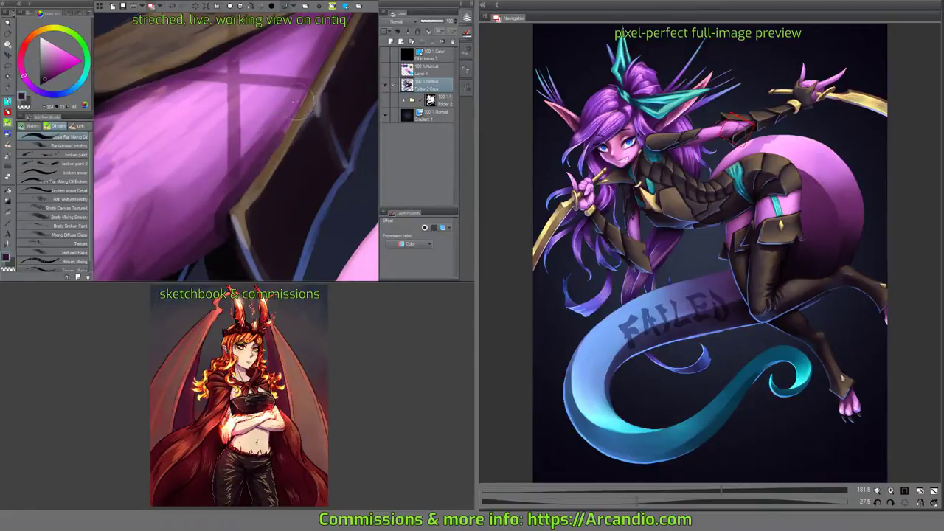
Blend the shadow beneath the forearm guard's upper plate and along its gold trim, and smooth the skin around the crossed bands.
drag(251, 177, 157, 147)
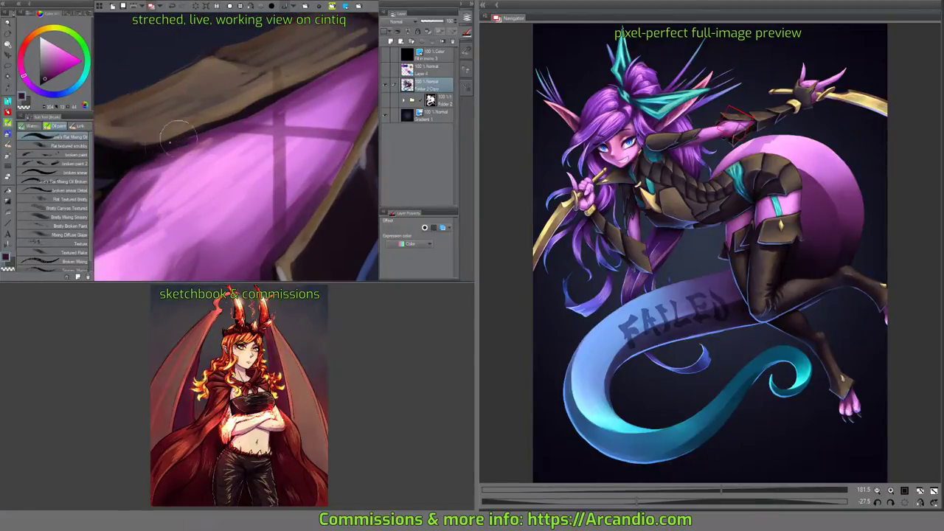
mouse_move(221, 127)
mouse_down()
mouse_move(280, 136)
mouse_move(298, 110)
mouse_up()
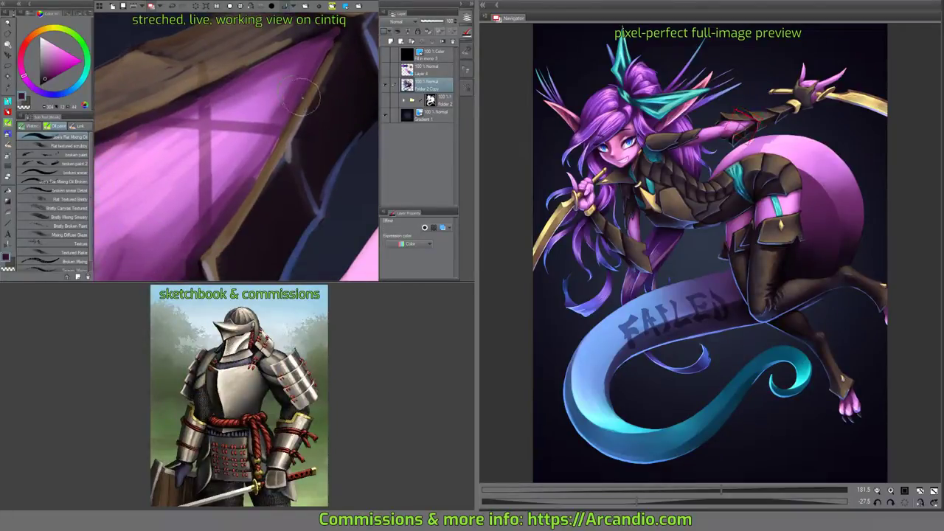
mouse_move(225, 168)
mouse_down()
mouse_move(313, 124)
mouse_move(199, 153)
mouse_move(313, 107)
mouse_move(238, 149)
mouse_move(301, 103)
mouse_move(202, 177)
mouse_move(278, 69)
mouse_move(235, 137)
mouse_up()
alt+click(267, 87)
mouse_move(269, 107)
mouse_down()
mouse_move(229, 140)
mouse_move(206, 180)
mouse_up()
mouse_move(288, 74)
mouse_down()
mouse_move(310, 87)
mouse_move(300, 101)
mouse_up()
scroll(301, 101, up, 2)
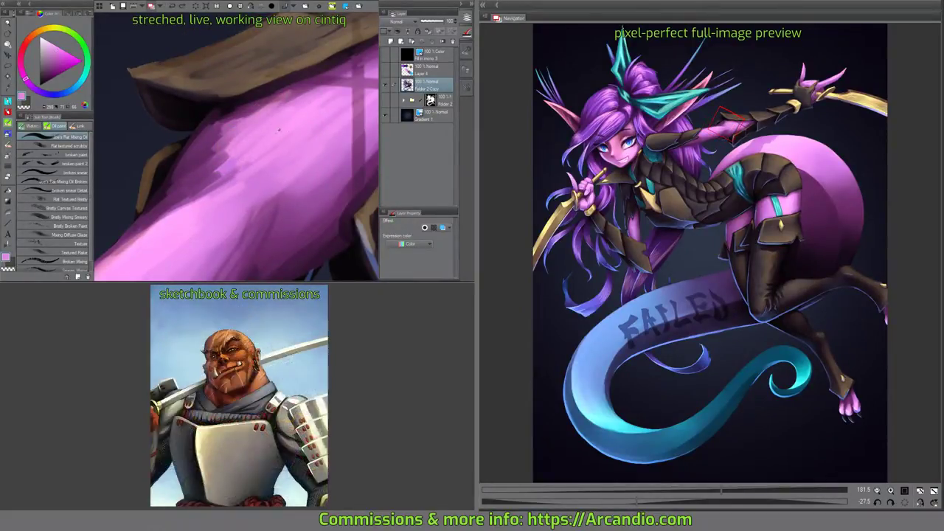
Sample purple and light pink tones and smooth the lit skin around the elbow of the outstretched arm.
alt+click(277, 95)
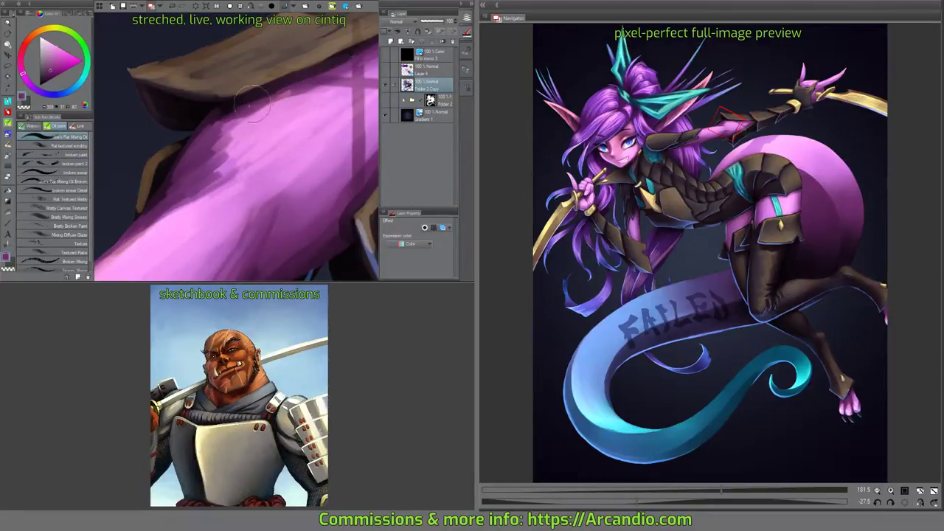
alt+click(323, 98)
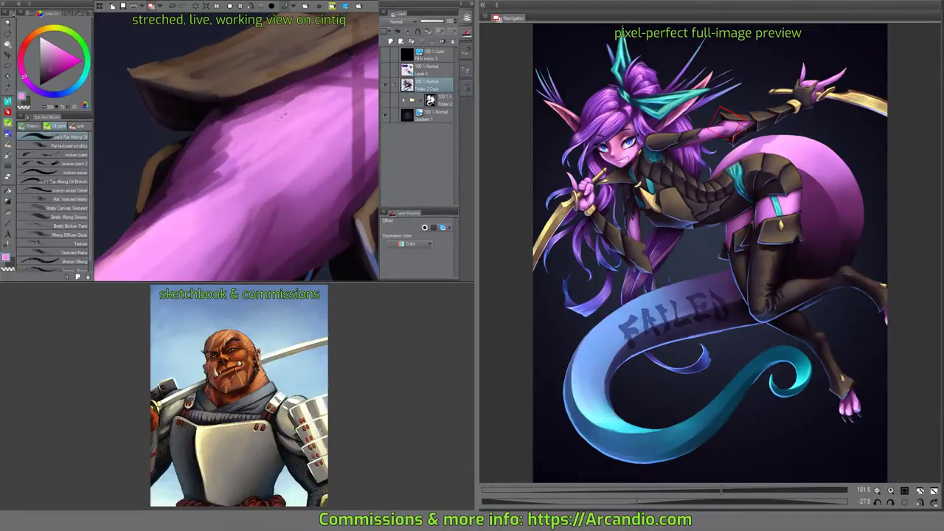
key(minus)
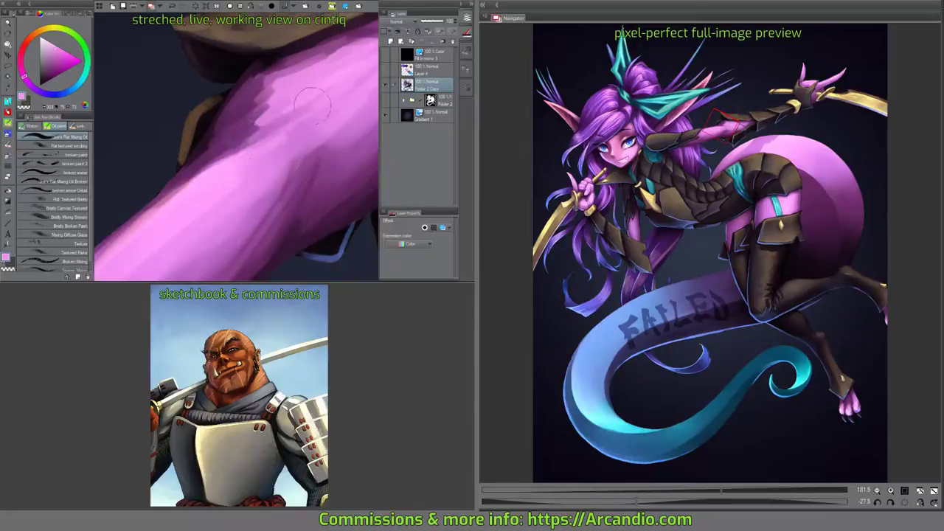
key(minus)
key(minus)
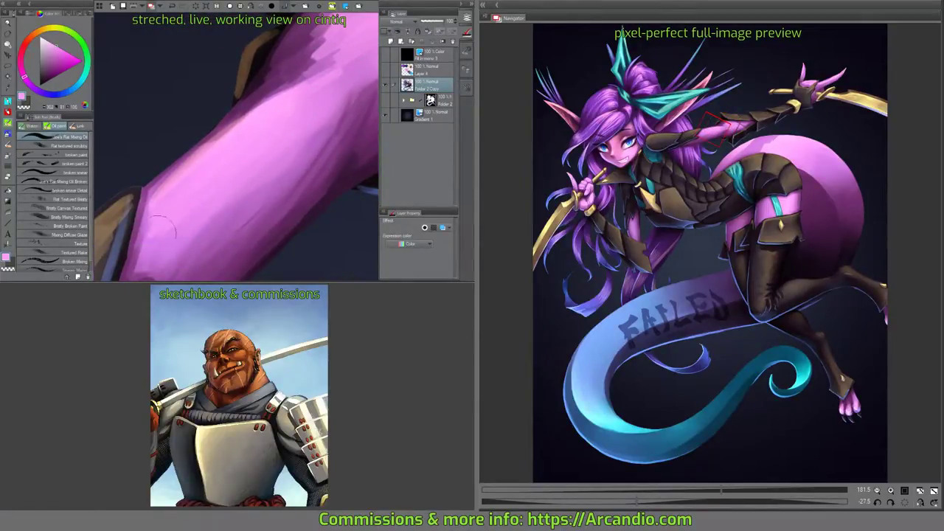
Blend light pink along the lit side of the upper arm between the elbow and the shoulder armour.
key(minus)
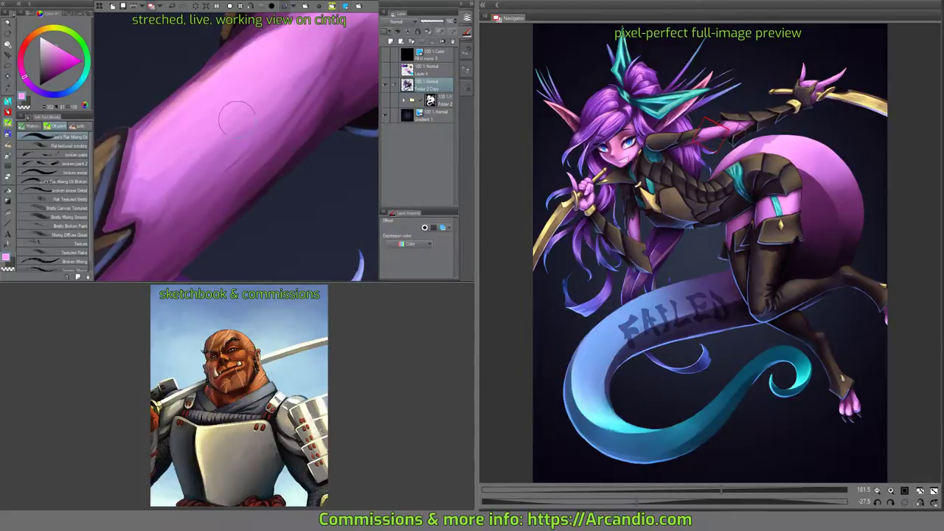
key(minus)
key(minus)
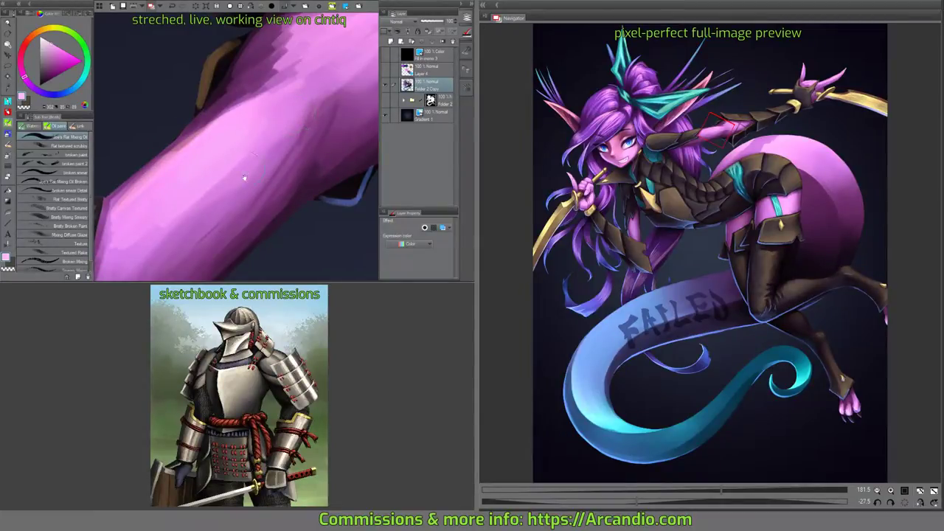
drag(288, 110, 267, 117)
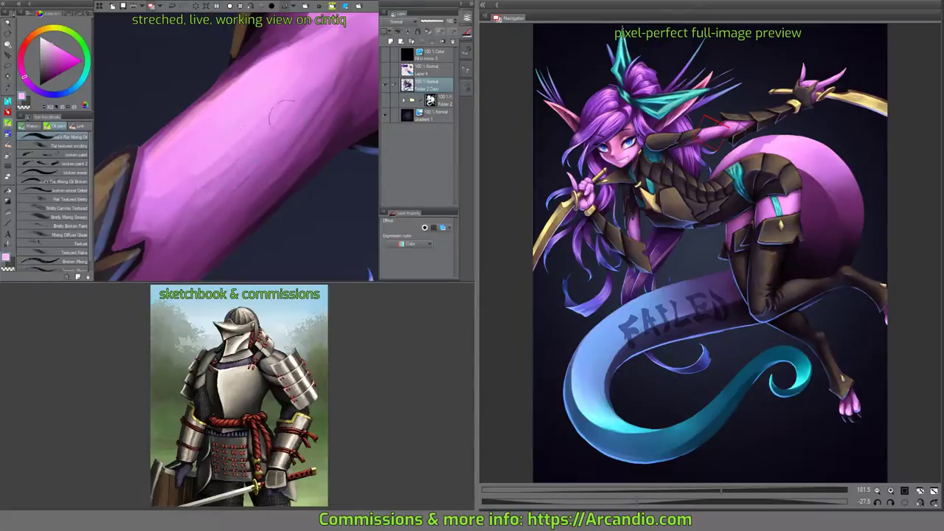
drag(155, 159, 324, 55)
mouse_move(273, 152)
mouse_down()
mouse_move(281, 169)
mouse_move(214, 200)
mouse_move(303, 143)
mouse_move(274, 132)
mouse_move(295, 99)
mouse_up()
Sample dark purple and near-black tones and refine the shading along the upper arm's underside towards the shoulder armour and hair.
alt+click(308, 133)
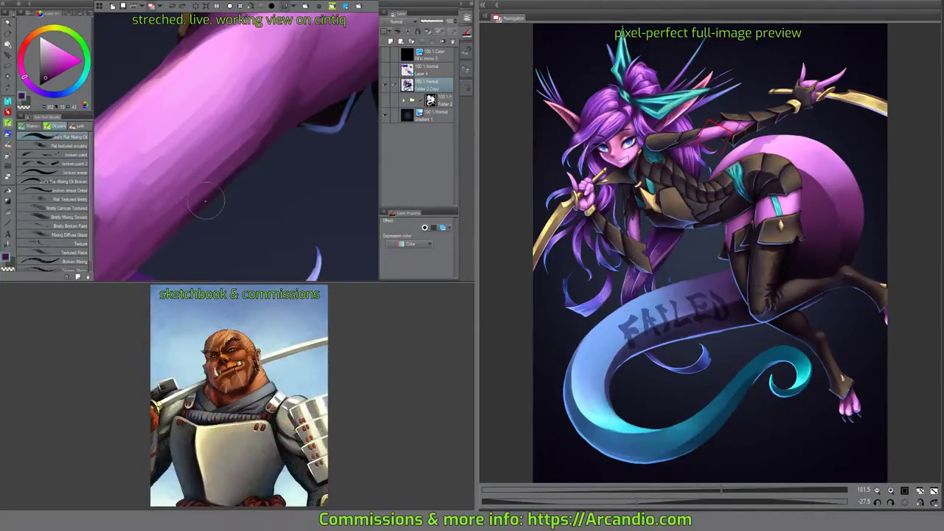
key(e)
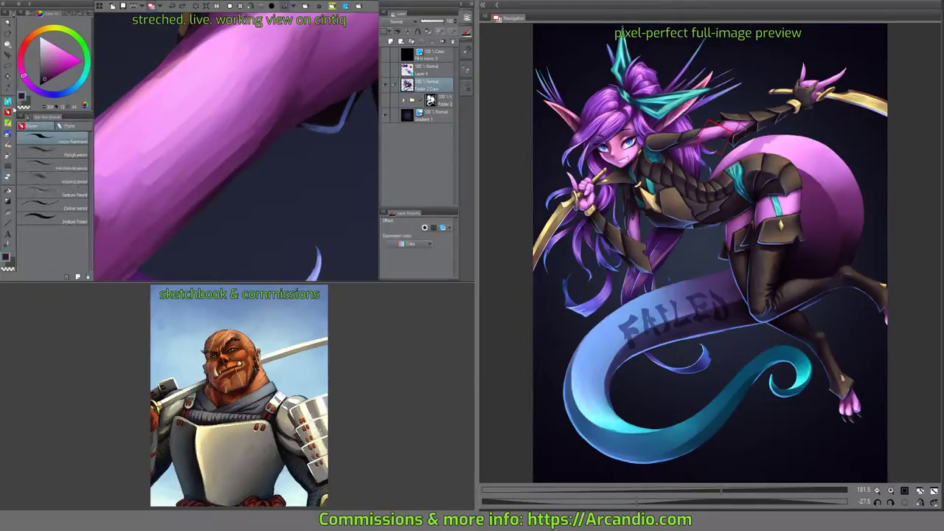
key(b)
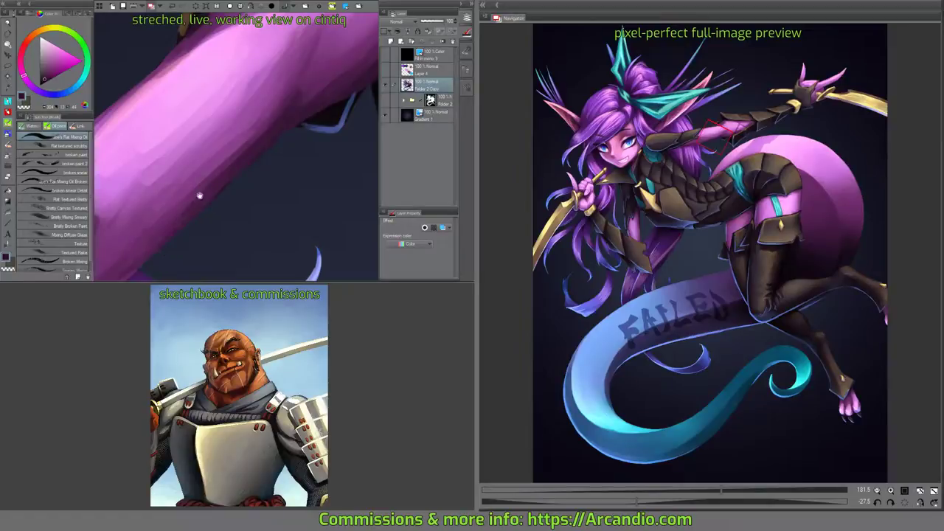
drag(200, 197, 263, 126)
drag(181, 198, 287, 110)
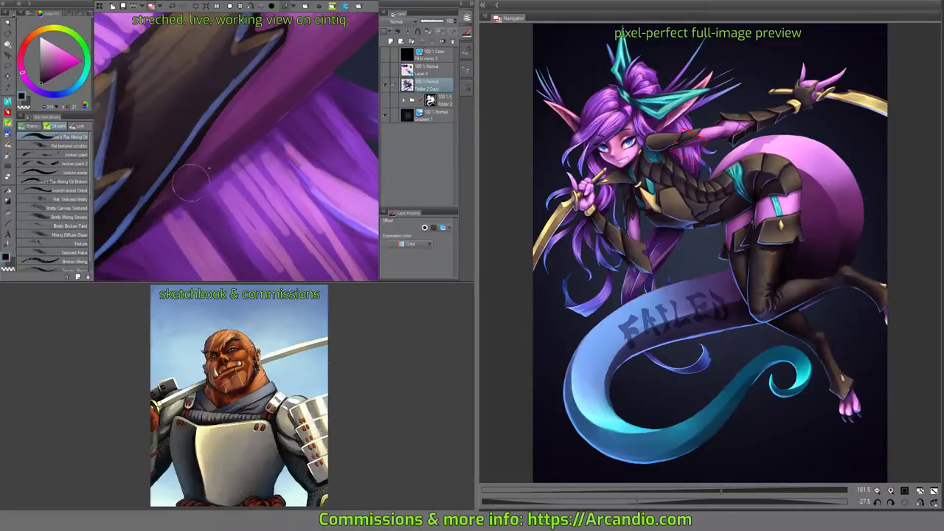
drag(312, 78, 174, 210)
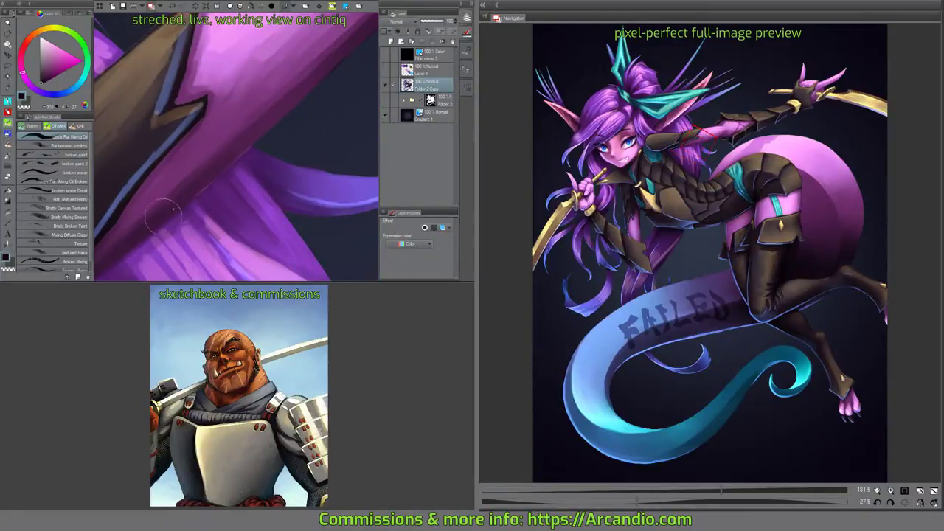
Refine the dark shading where the upper arm's underside meets the shoulder armour's blue rim light and the purple hair.
drag(312, 82, 181, 210)
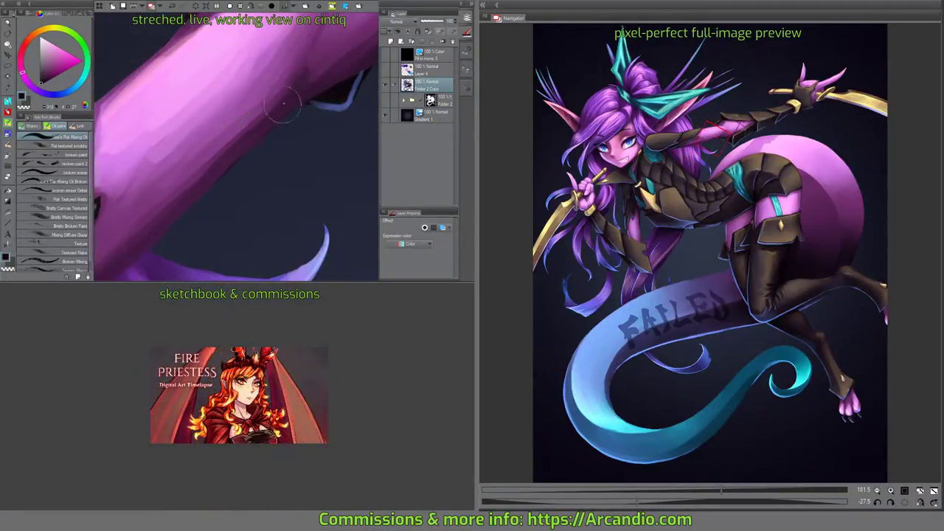
drag(254, 131, 291, 96)
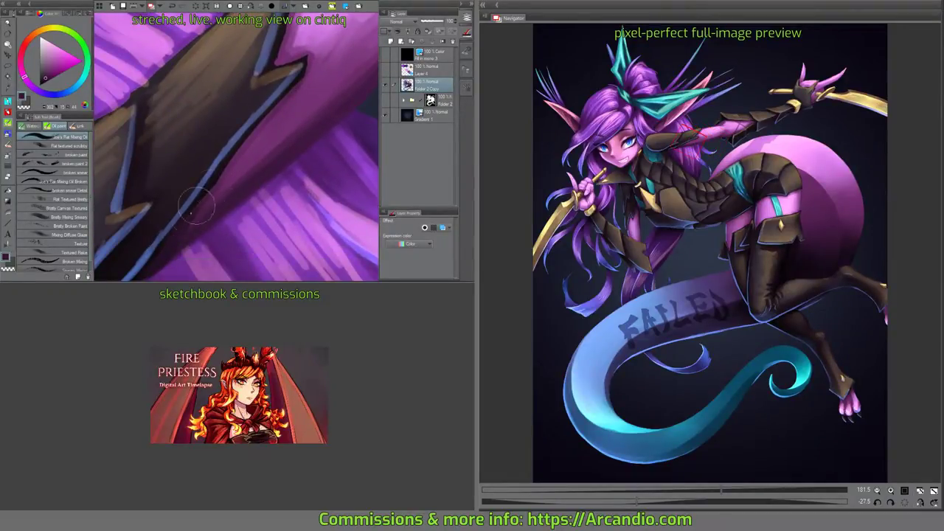
drag(200, 211, 238, 122)
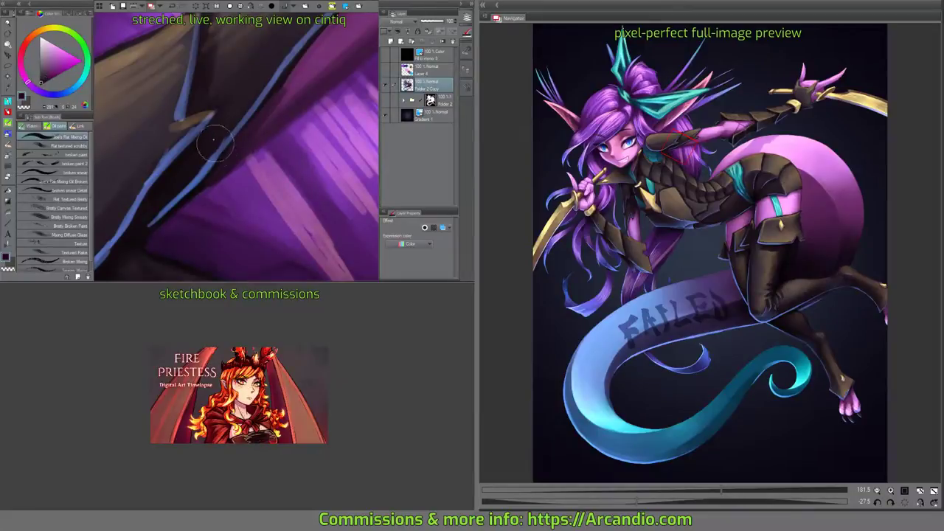
scroll(214, 144, up, 2)
scroll(193, 192, up, 1)
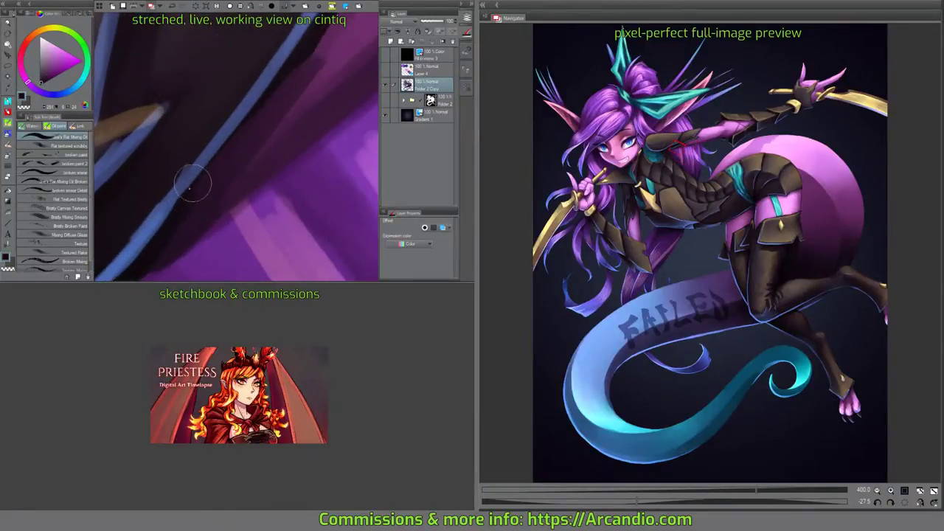
drag(324, 37, 285, 68)
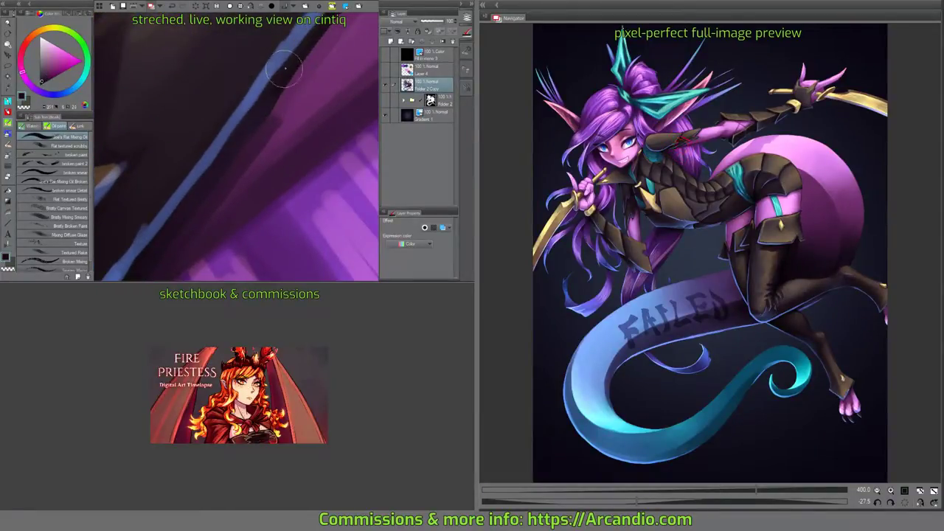
drag(204, 211, 221, 169)
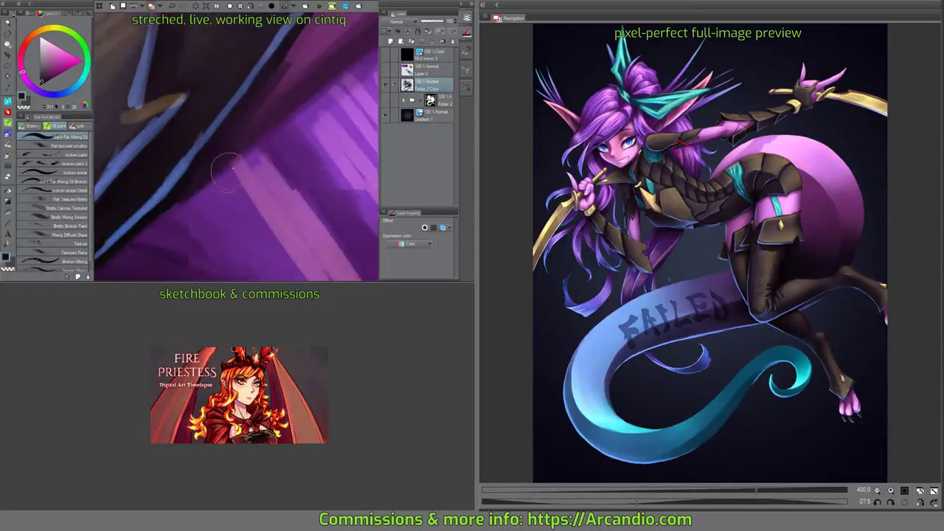
scroll(228, 170, down, 2)
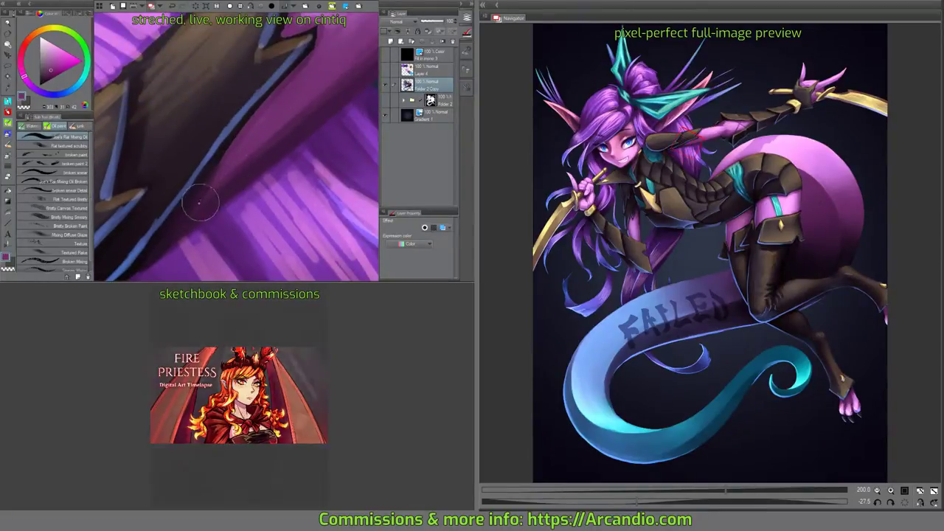
drag(199, 203, 206, 193)
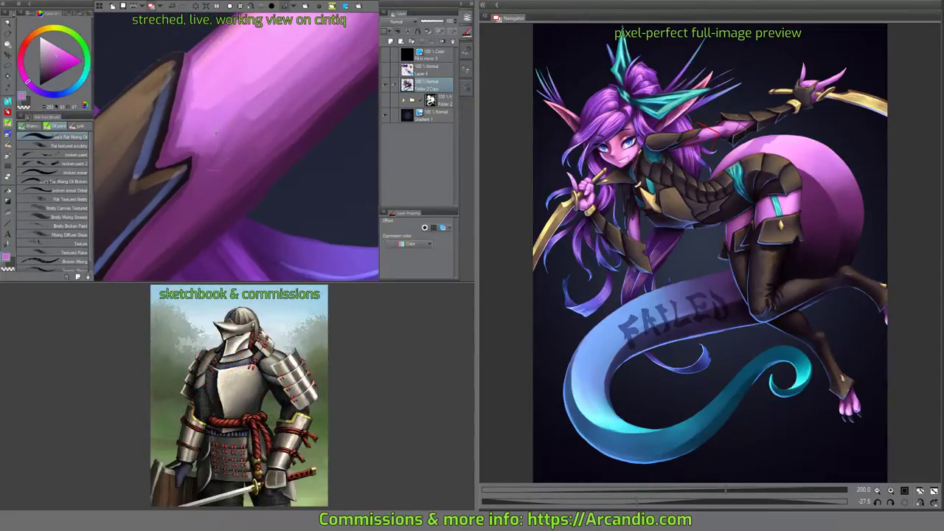
Sample light pink tones and smooth the lit skin of the upper arm from the shoulder armour along its upper edge.
drag(200, 148, 214, 185)
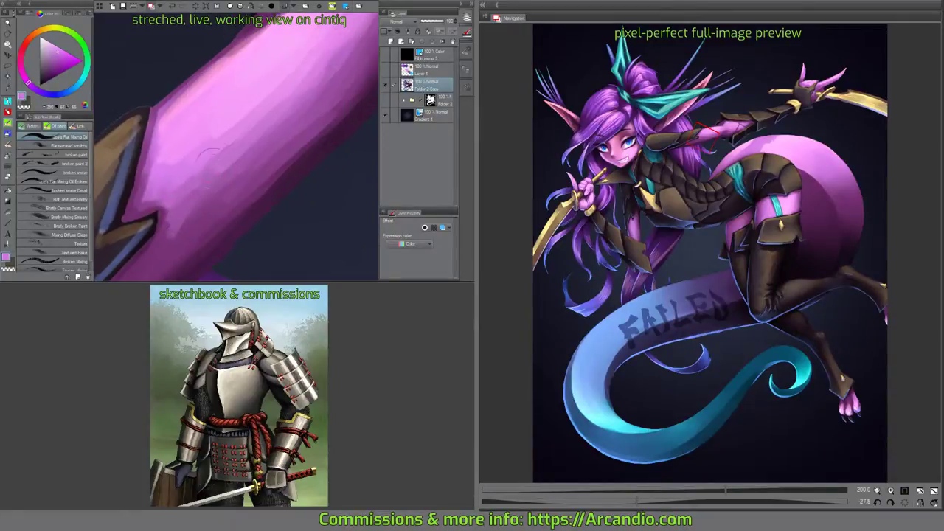
mouse_move(221, 148)
mouse_down()
mouse_move(240, 140)
mouse_move(219, 146)
mouse_move(229, 150)
mouse_up()
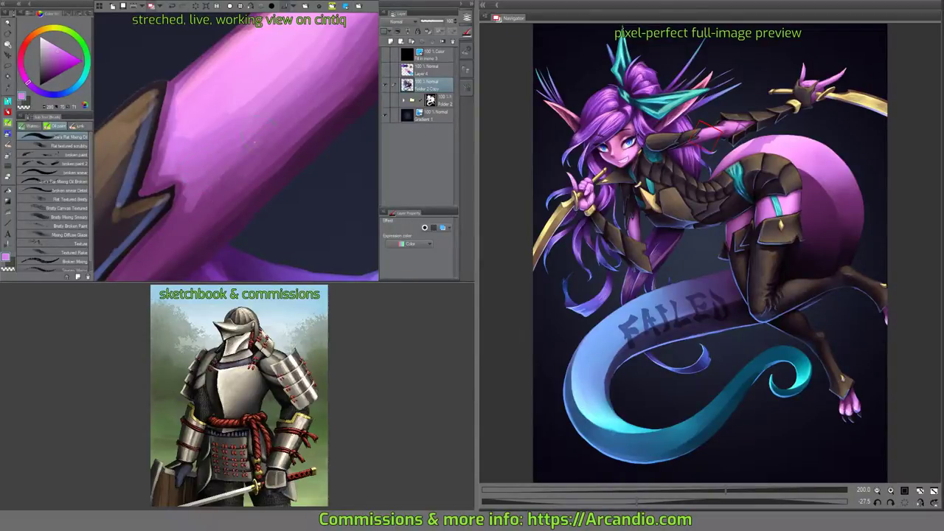
alt+click(187, 206)
drag(276, 129, 252, 149)
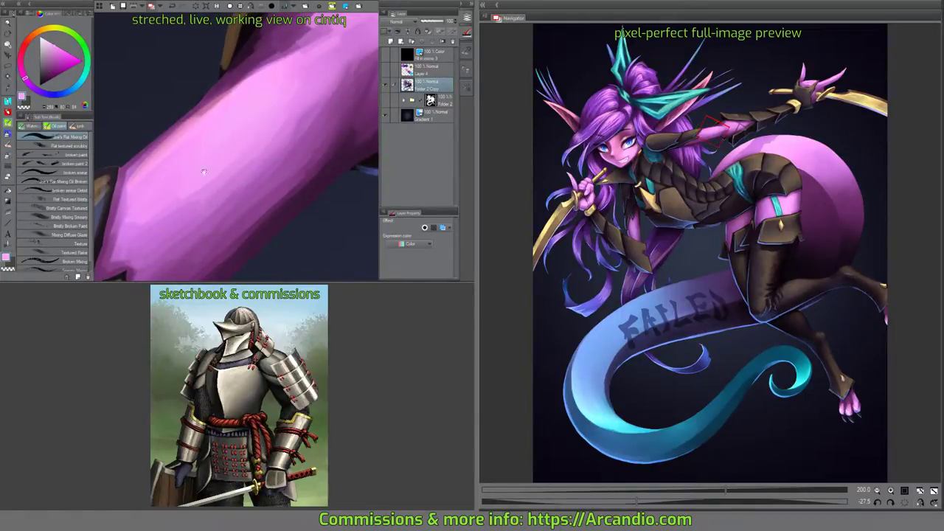
drag(204, 171, 206, 137)
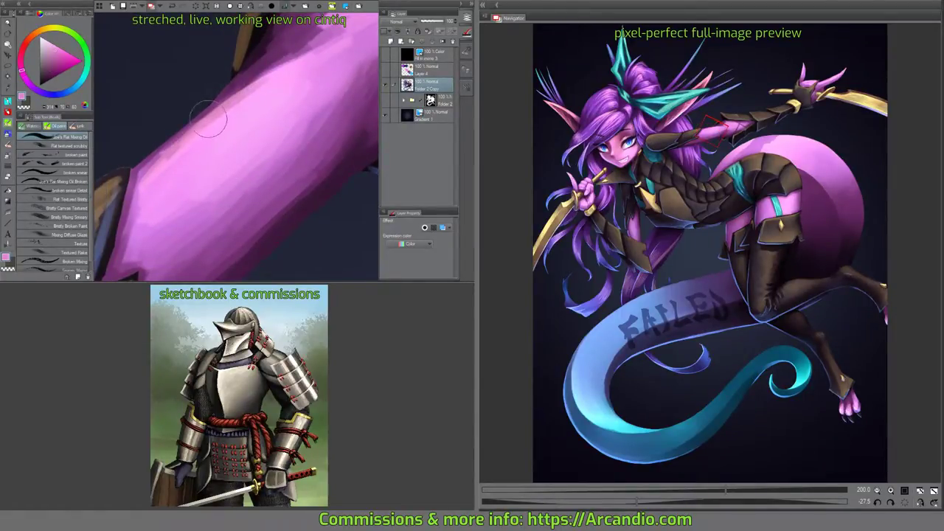
drag(263, 55, 230, 114)
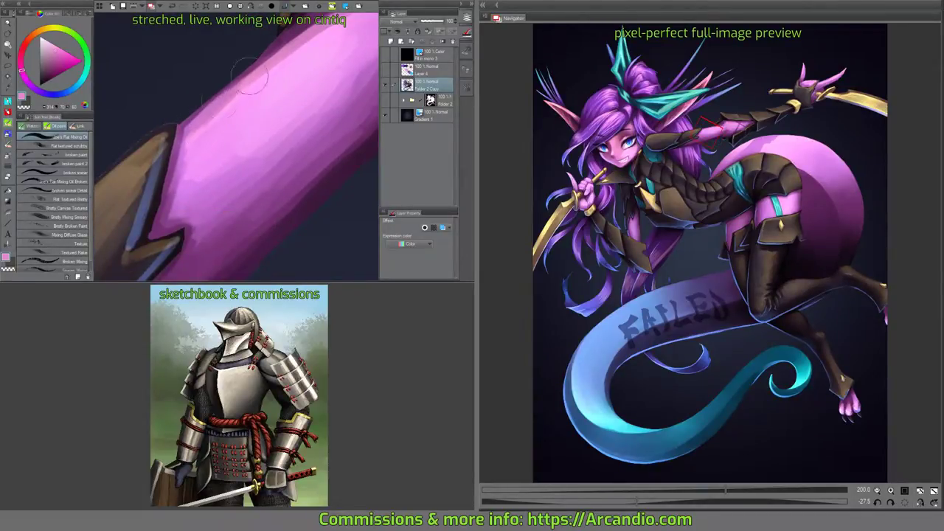
drag(250, 76, 215, 134)
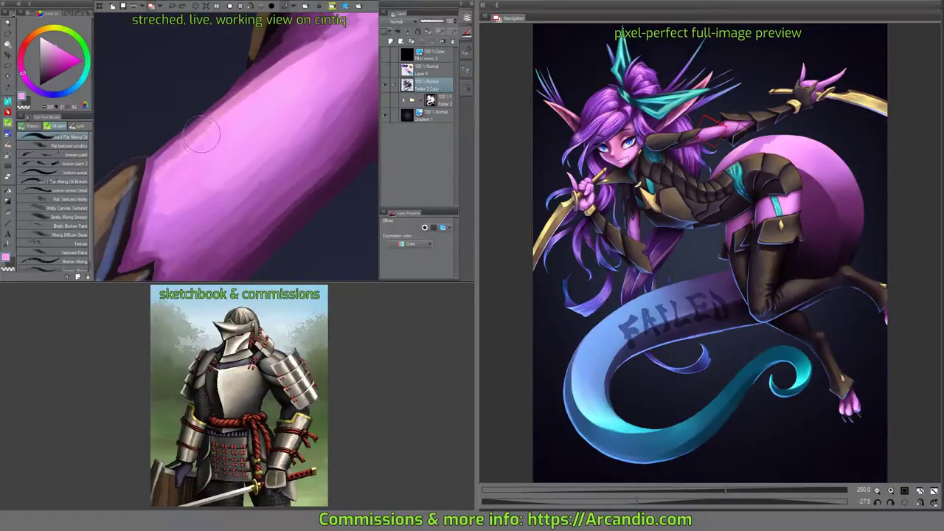
Choose the broken smear brush and soften the colour transitions along the upper arm's lit upper edge.
click(68, 146)
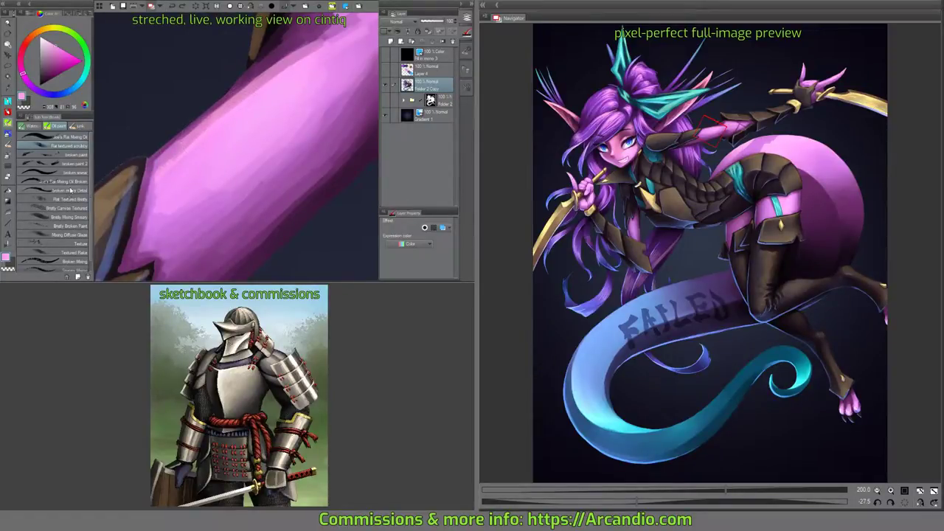
scroll(92, 262, down, 1)
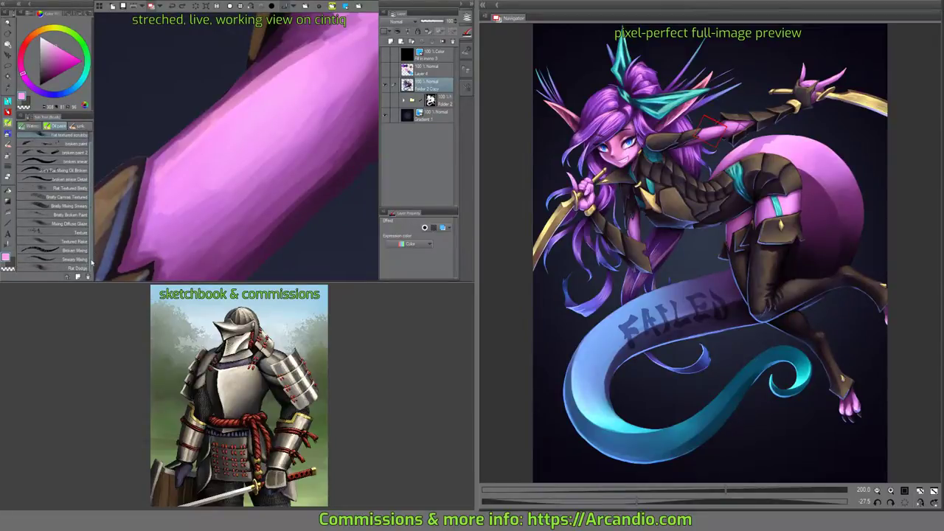
scroll(92, 262, up, 1)
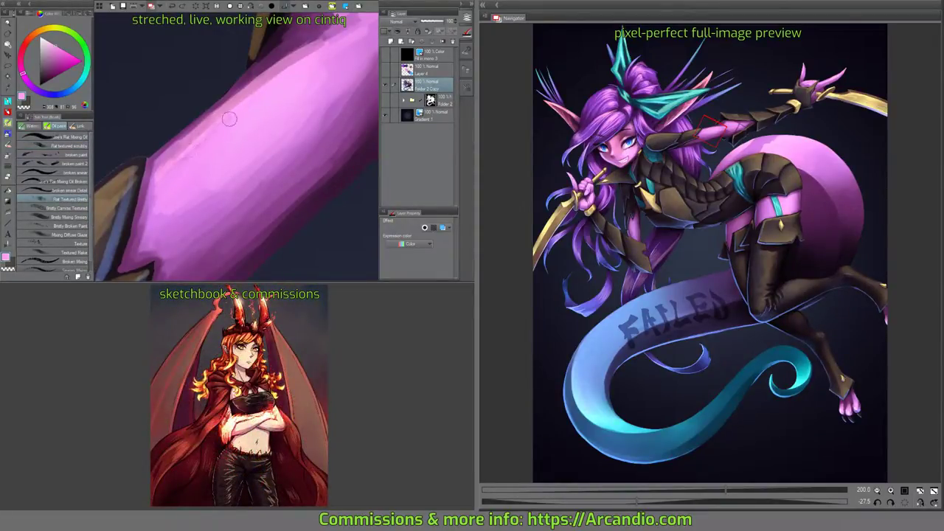
click(66, 181)
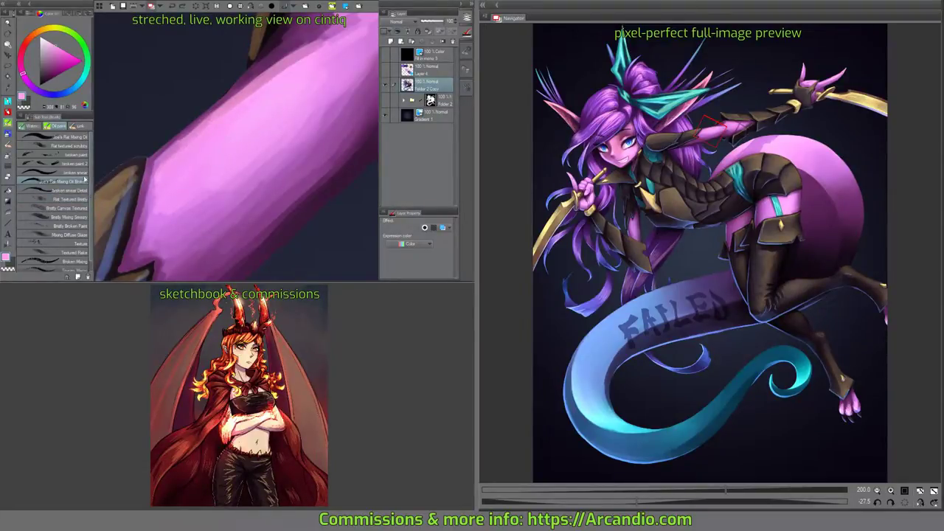
click(86, 173)
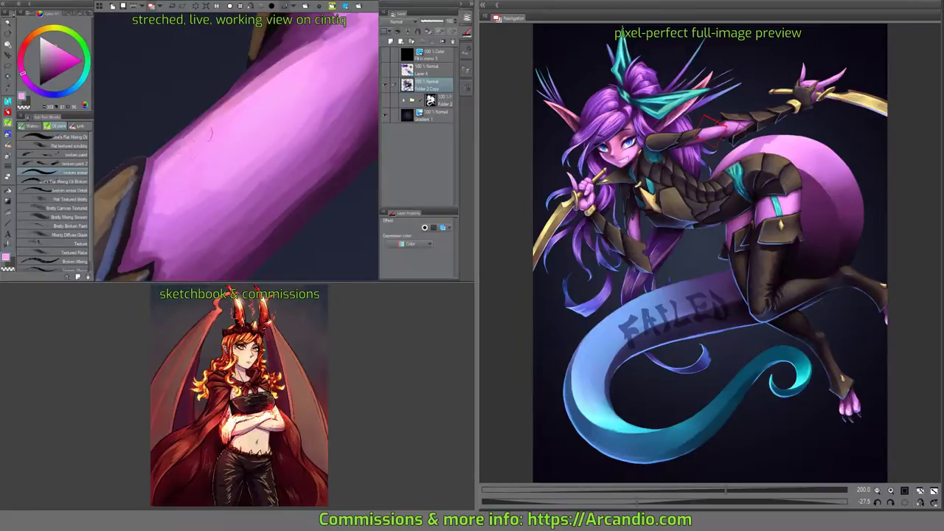
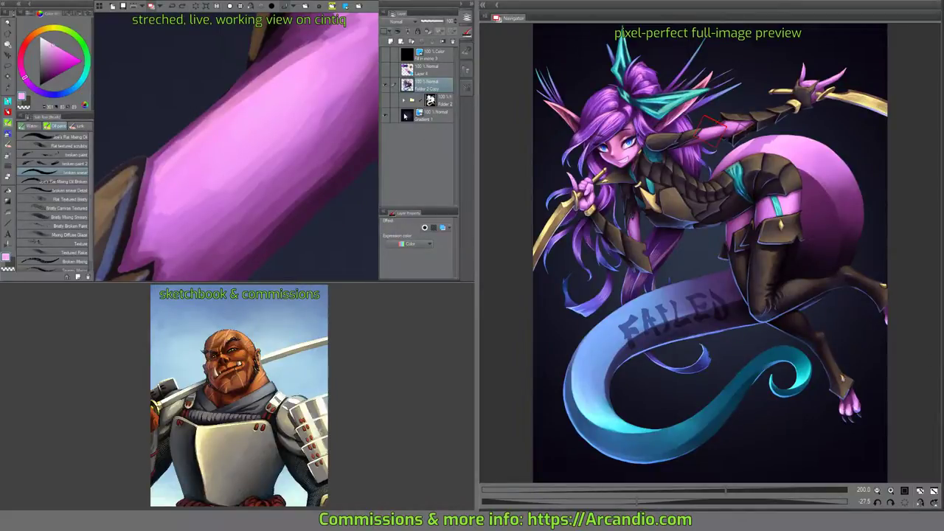
Switch to a mixing blender and soften the jagged shadow edge at the elbow and the adjoining upper arm contour.
mouse_move(263, 152)
mouse_down()
mouse_move(248, 179)
mouse_move(244, 154)
mouse_up()
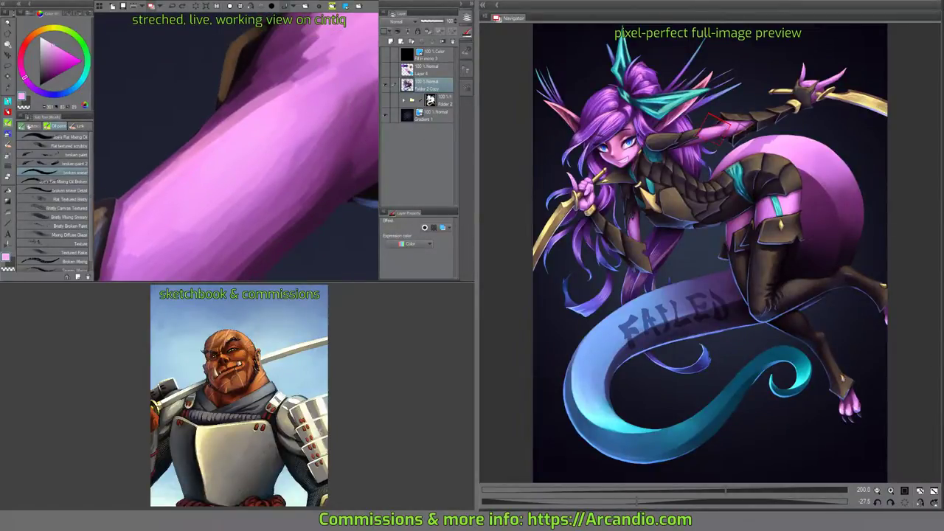
key(j)
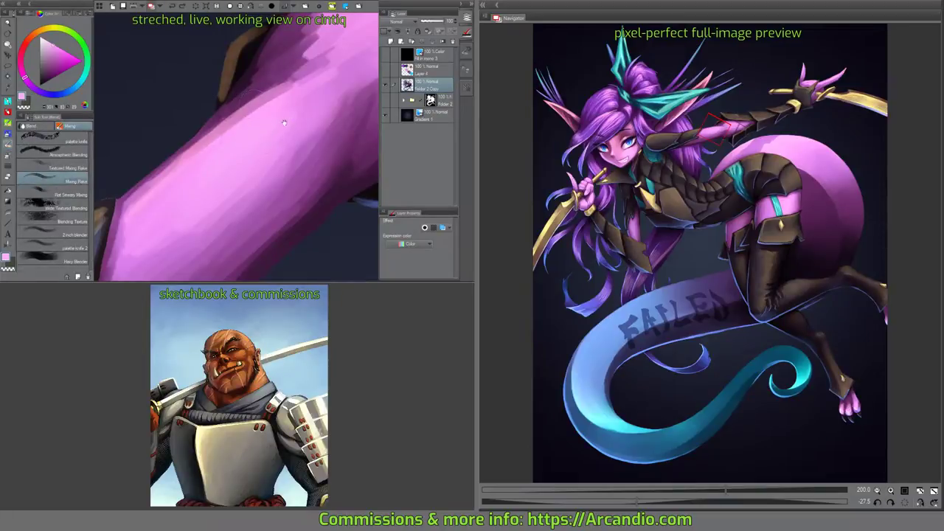
drag(266, 138, 236, 136)
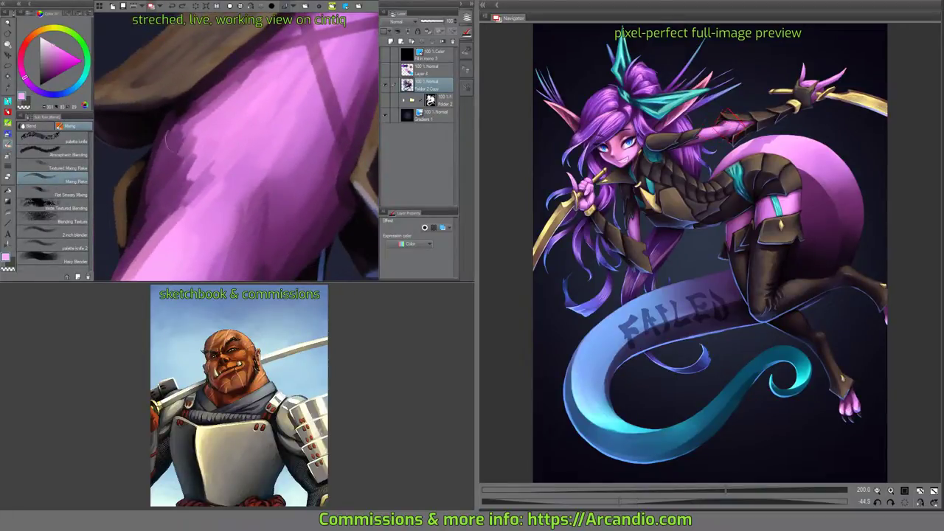
mouse_move(172, 143)
mouse_down()
mouse_move(202, 142)
mouse_move(191, 174)
mouse_move(184, 133)
mouse_move(208, 148)
mouse_up()
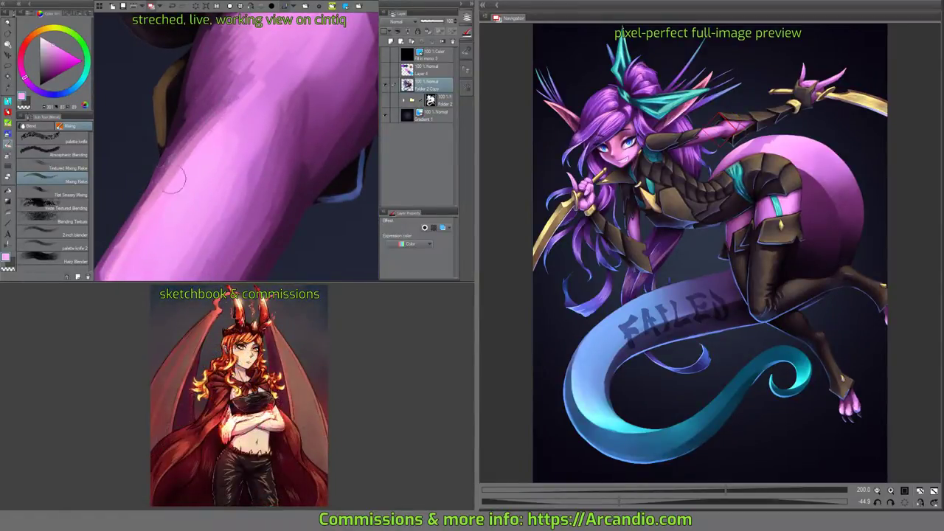
mouse_move(175, 180)
mouse_down()
mouse_move(233, 111)
mouse_move(219, 107)
mouse_move(260, 47)
mouse_up()
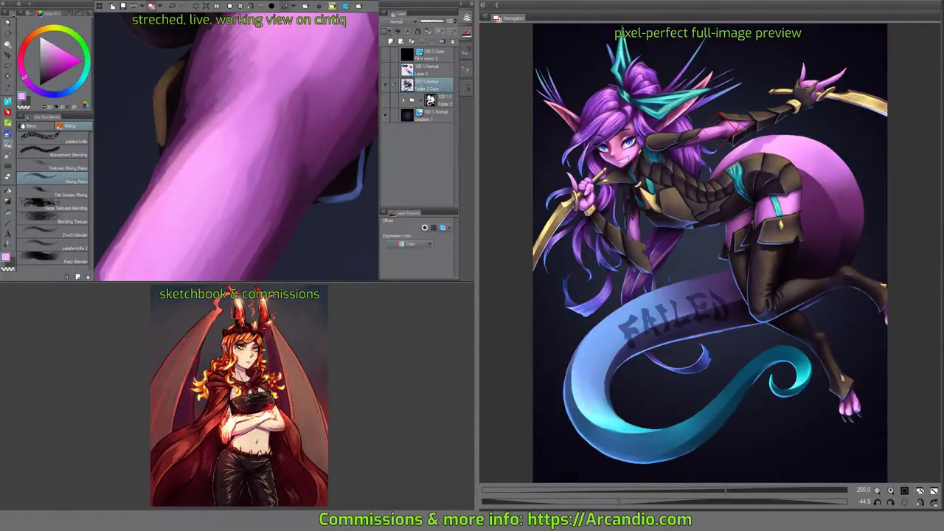
Blend the shadow beneath the forearm guard's upper plate into the lit skin of the elbow.
key(minus)
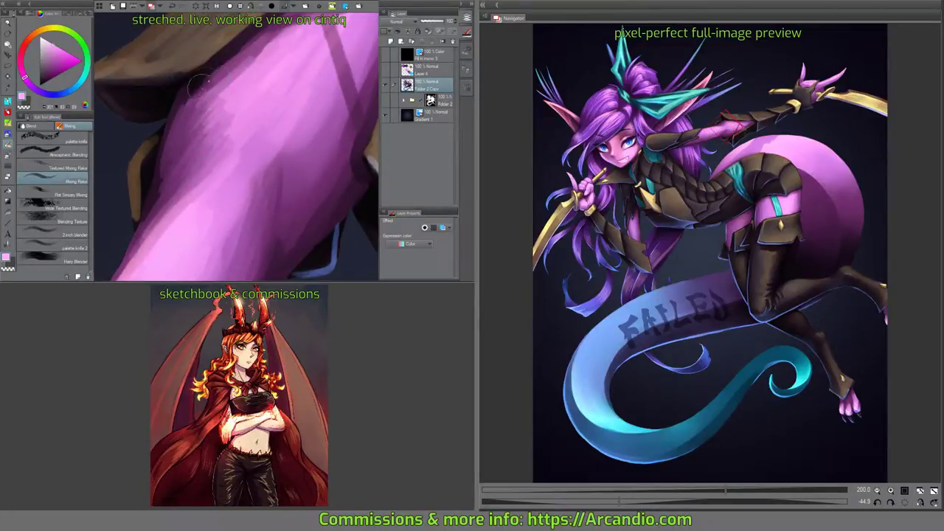
mouse_move(197, 85)
mouse_down()
mouse_move(171, 128)
mouse_move(160, 168)
mouse_move(175, 116)
mouse_move(146, 201)
mouse_move(209, 97)
mouse_up()
key(asciicircum)
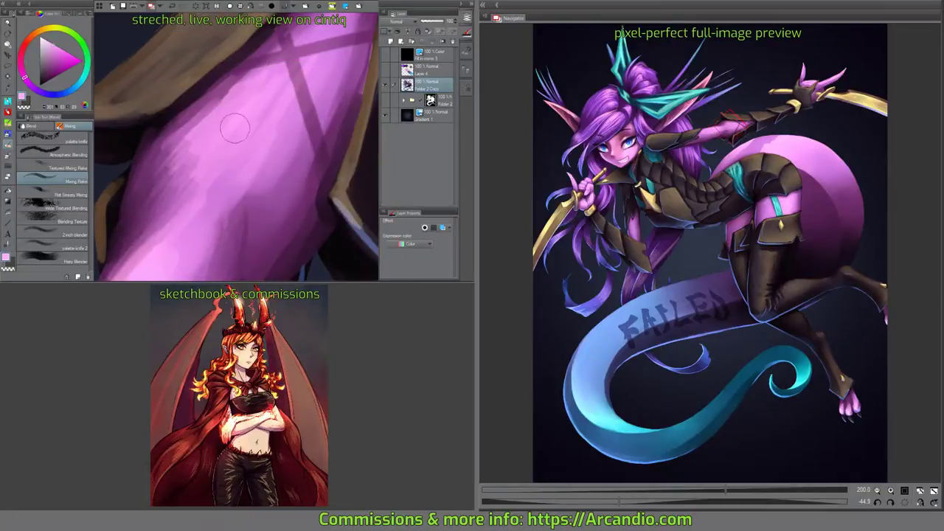
key(asciicircum)
mouse_move(230, 98)
mouse_down()
mouse_move(196, 124)
mouse_move(252, 67)
mouse_up()
key(asciicircum)
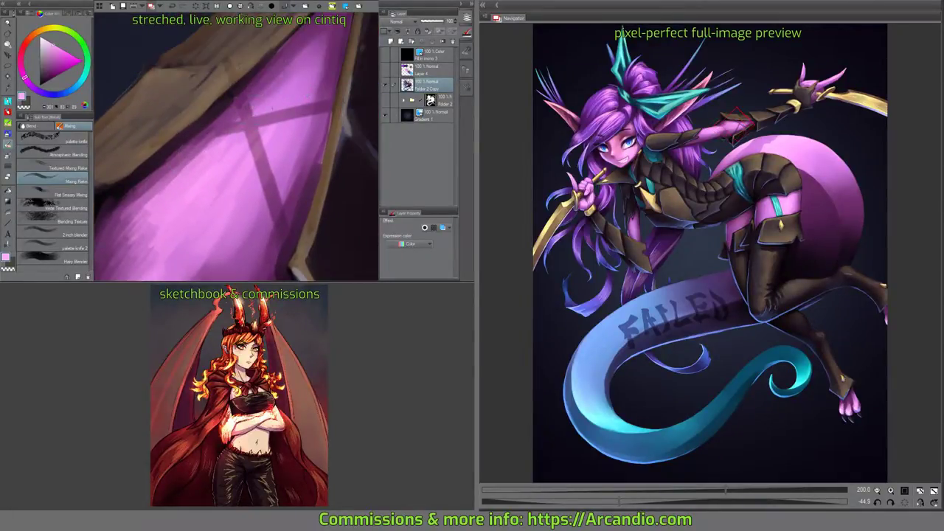
Return to the flat mixing oil brush and paint pink skin tones over the crossed bands inside the forearm guard's opening.
drag(257, 111, 241, 126)
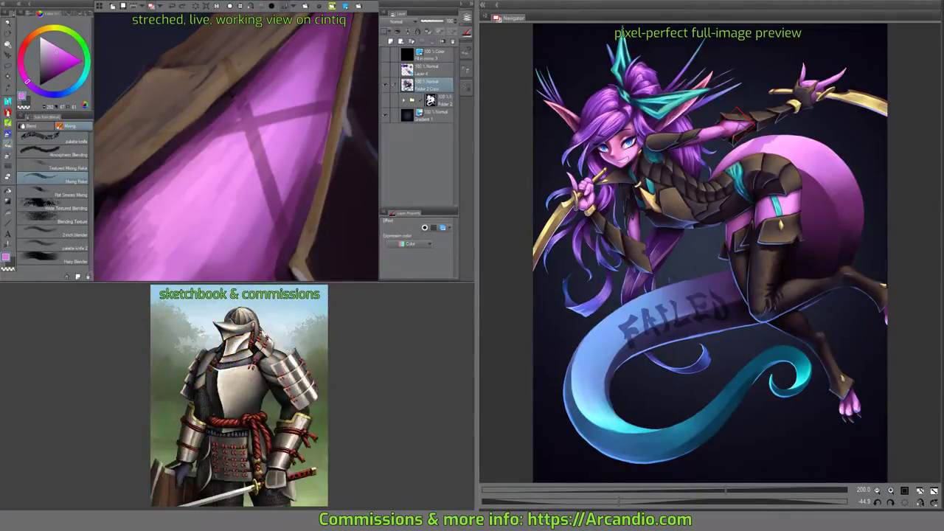
click(8, 115)
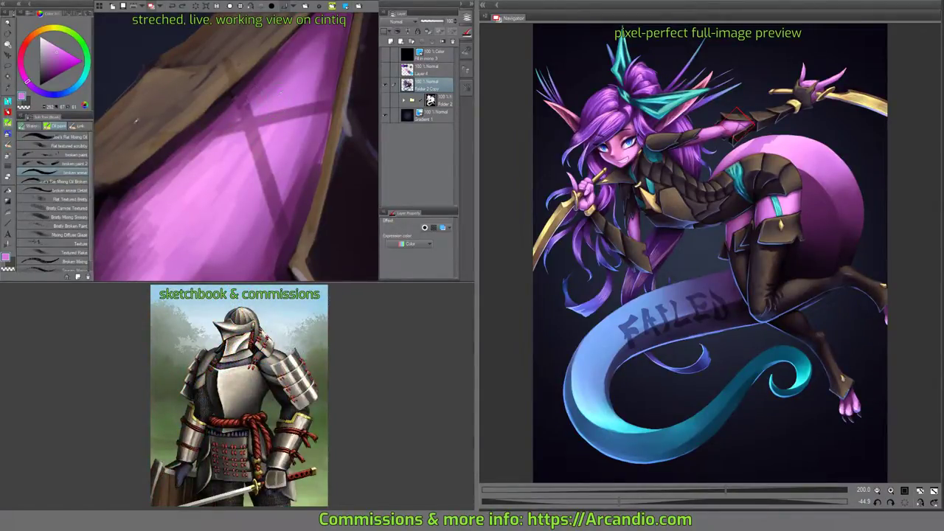
key(b)
mouse_move(236, 137)
mouse_down()
mouse_move(245, 99)
mouse_move(255, 137)
mouse_up()
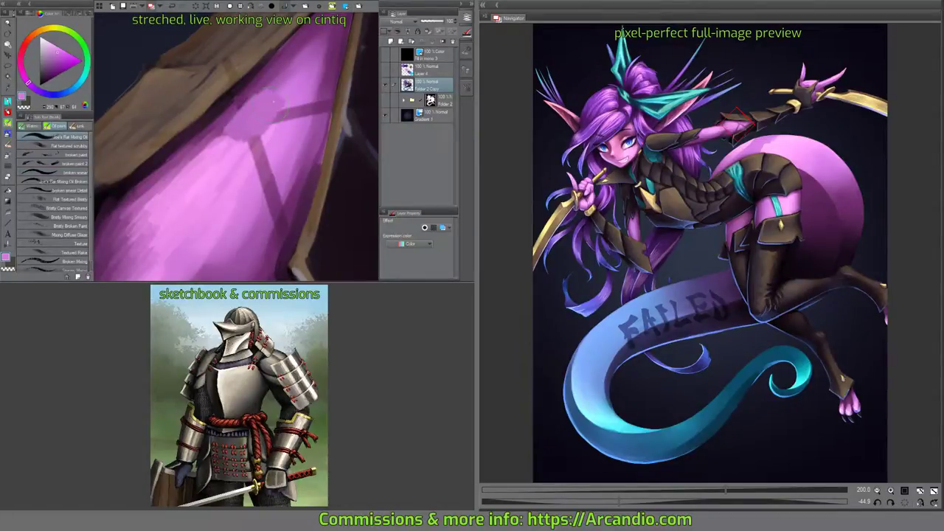
mouse_move(294, 107)
mouse_down()
mouse_move(243, 177)
mouse_move(251, 205)
mouse_move(265, 215)
mouse_up()
drag(317, 88, 271, 217)
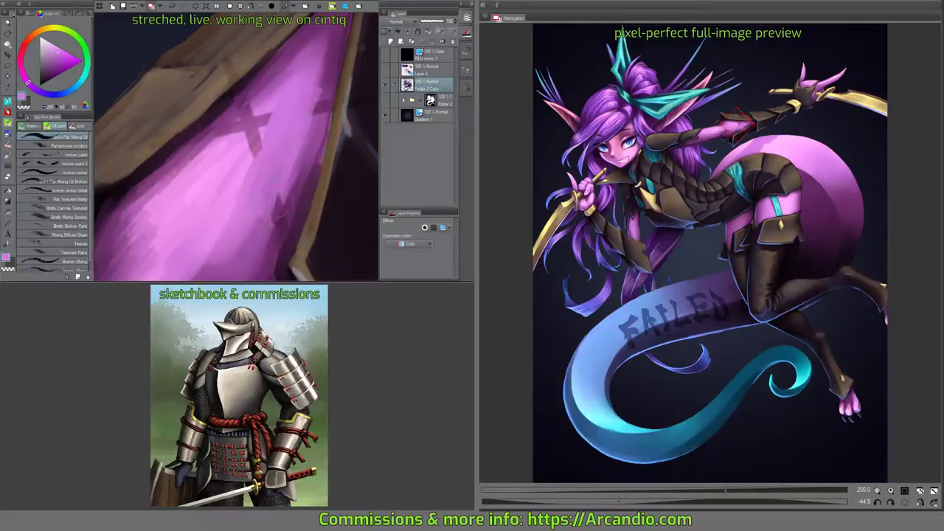
Shade the skin beside the forearm guard's gold trim with sampled purple and cover the remaining band crossing with light pink.
alt+click(342, 67)
mouse_move(332, 74)
mouse_down()
mouse_move(297, 151)
mouse_move(289, 219)
mouse_move(267, 240)
mouse_up()
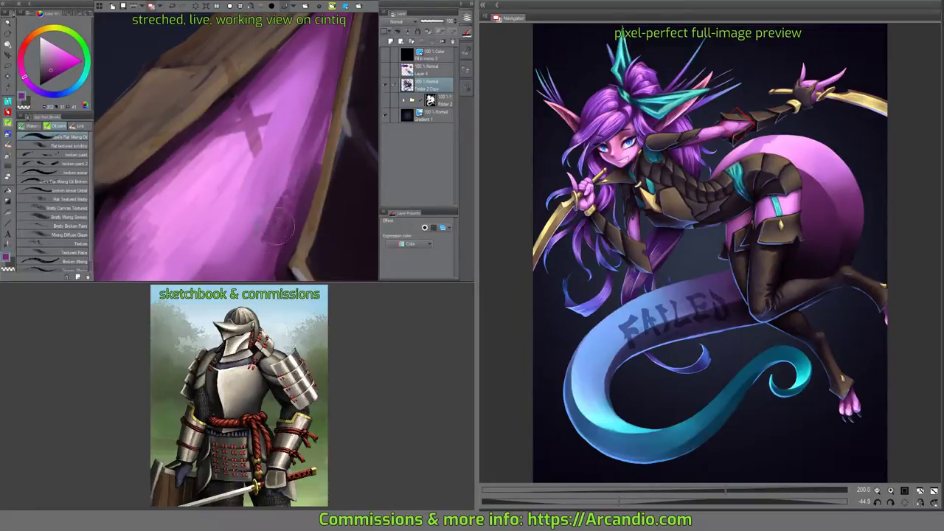
drag(324, 37, 295, 273)
alt+click(243, 145)
mouse_move(238, 134)
mouse_down()
mouse_move(260, 101)
mouse_move(260, 131)
mouse_move(225, 136)
mouse_move(262, 96)
mouse_move(266, 74)
mouse_move(196, 148)
mouse_up()
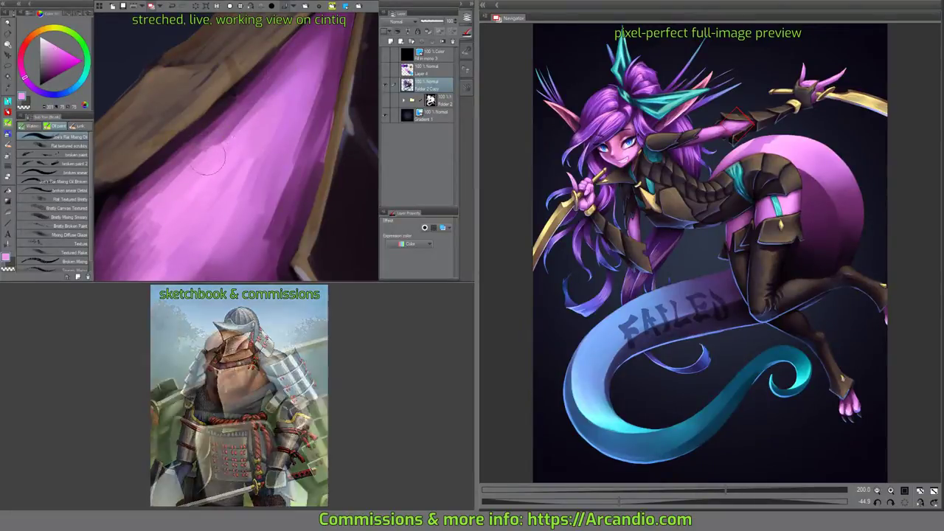
mouse_move(275, 106)
mouse_down()
mouse_move(278, 91)
mouse_move(301, 82)
mouse_move(286, 92)
mouse_up()
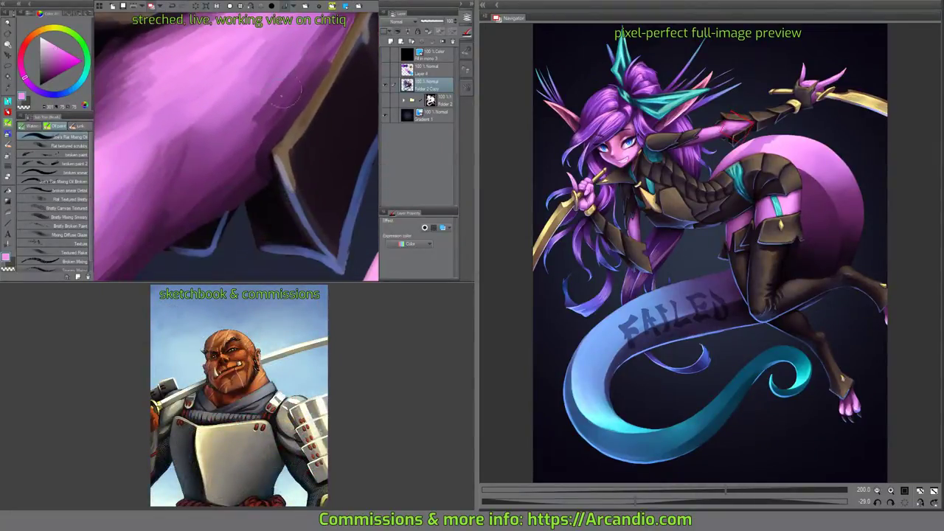
Paint sampled pink and purple tones with the flat mixing oil brush across the elbow shadow beside the forearm guard's gold corner.
mouse_move(250, 144)
mouse_down()
mouse_move(267, 147)
mouse_move(252, 177)
mouse_move(277, 122)
mouse_move(256, 168)
mouse_up()
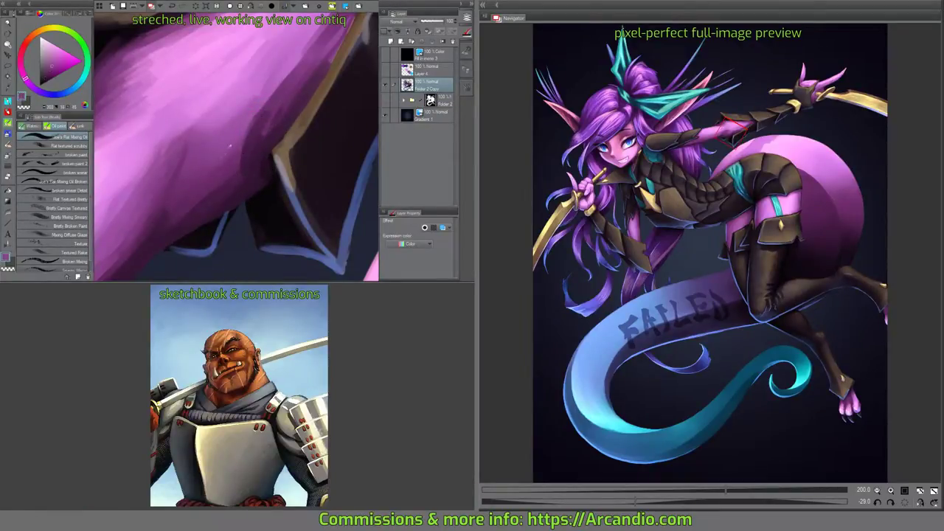
drag(246, 126, 234, 114)
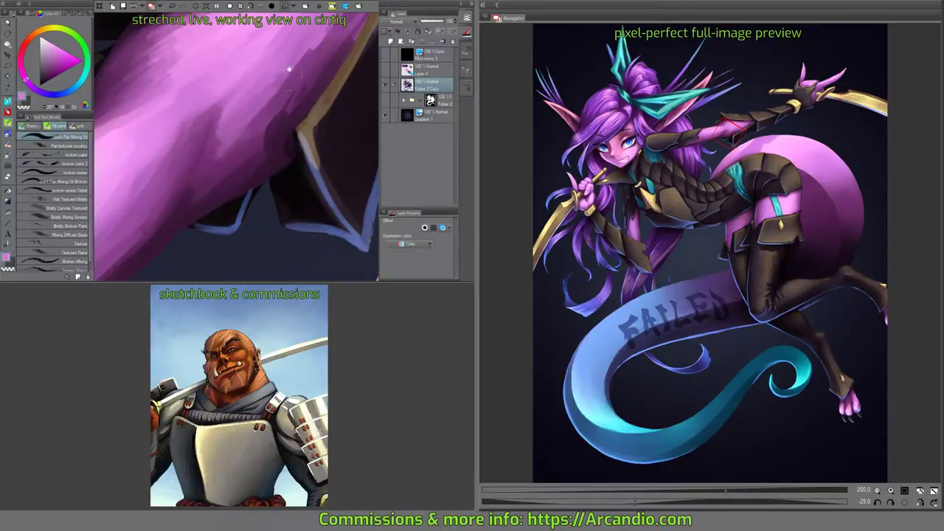
drag(291, 68, 256, 107)
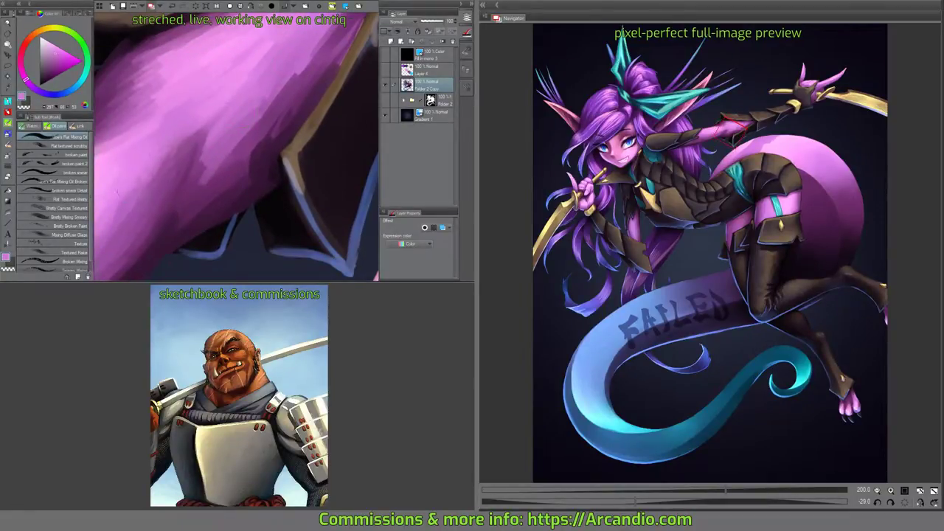
drag(181, 152, 207, 129)
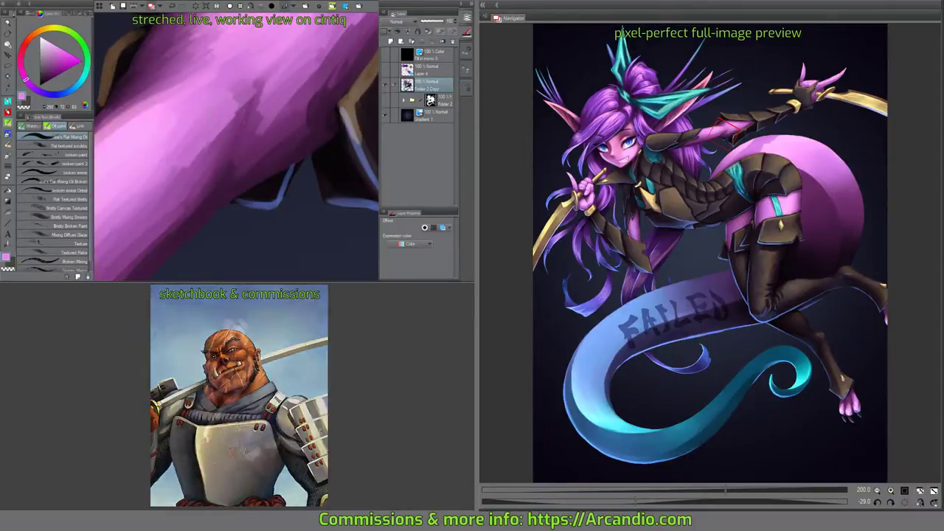
mouse_move(162, 199)
mouse_down()
mouse_move(240, 122)
mouse_move(263, 78)
mouse_up()
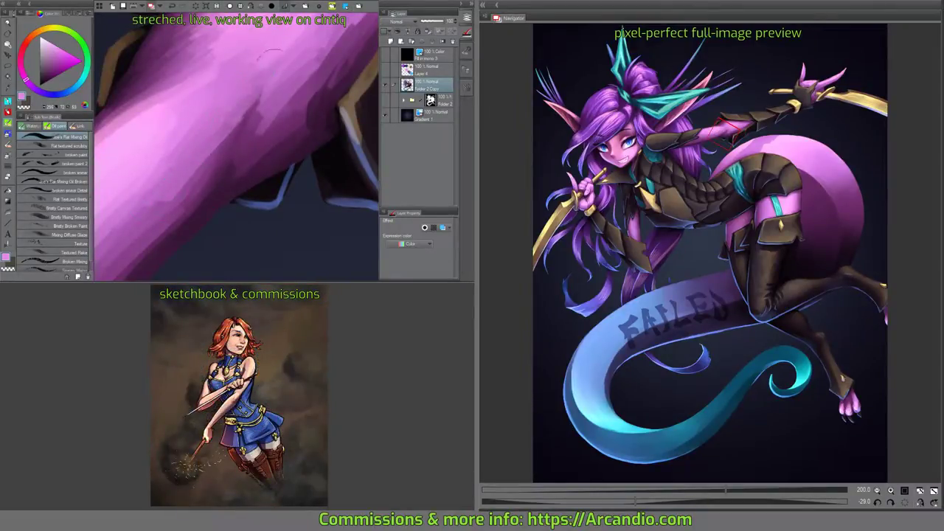
Build up light pink strokes from the elbow into the forearm guard's opening to even out the lit skin.
drag(239, 136, 261, 88)
drag(228, 139, 274, 100)
mouse_move(243, 158)
mouse_down()
mouse_move(285, 112)
mouse_move(273, 98)
mouse_move(312, 74)
mouse_up()
mouse_move(295, 184)
mouse_down()
mouse_move(279, 147)
mouse_move(314, 89)
mouse_up()
drag(295, 130, 226, 194)
mouse_move(240, 210)
mouse_down()
mouse_move(205, 241)
mouse_move(236, 201)
mouse_up()
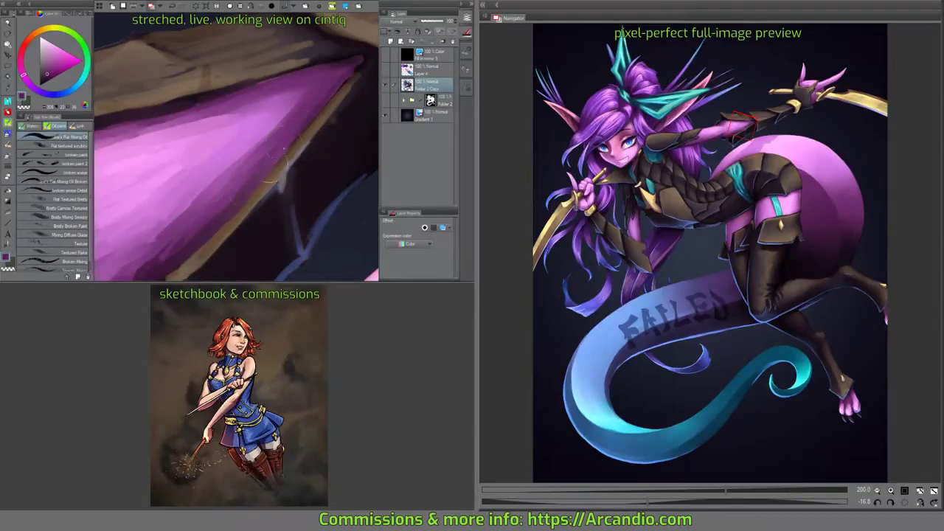
Deepen the skin shadow along the forearm guard's lower gold trim and elbow with sampled darker purple.
mouse_move(314, 121)
mouse_down()
mouse_move(328, 121)
mouse_move(331, 95)
mouse_move(302, 135)
mouse_move(296, 121)
mouse_move(288, 130)
mouse_move(270, 120)
mouse_move(221, 133)
mouse_move(265, 115)
mouse_up()
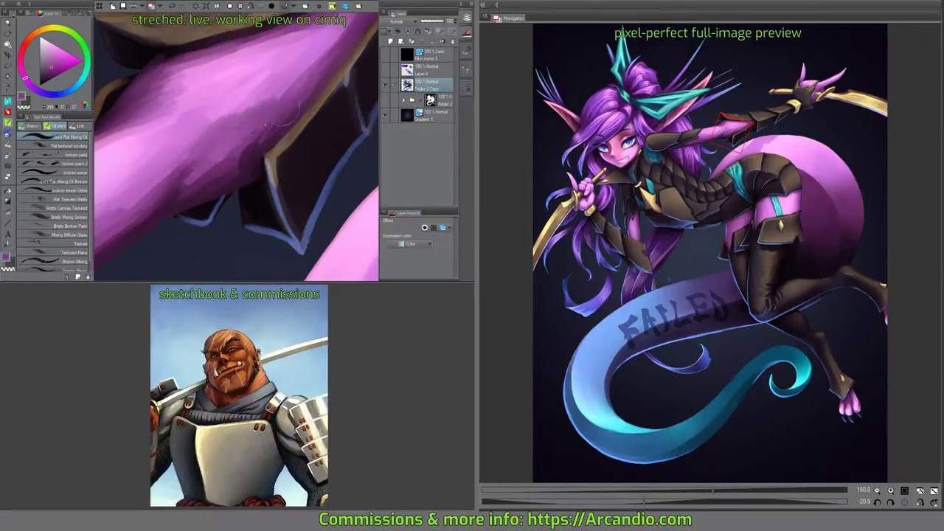
alt+click(295, 110)
mouse_move(214, 165)
mouse_down()
mouse_move(194, 181)
mouse_move(241, 148)
mouse_move(230, 139)
mouse_move(254, 151)
mouse_move(283, 114)
mouse_move(246, 109)
mouse_move(262, 93)
mouse_move(288, 95)
mouse_move(343, 59)
mouse_move(265, 129)
mouse_move(311, 99)
mouse_up()
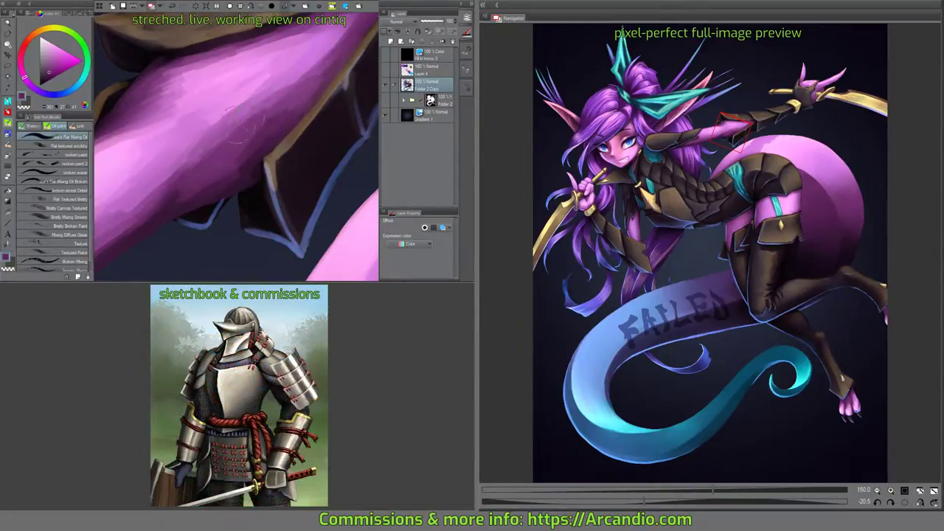
mouse_move(243, 122)
mouse_down()
mouse_move(183, 164)
mouse_move(225, 126)
mouse_move(290, 91)
mouse_move(237, 142)
mouse_up()
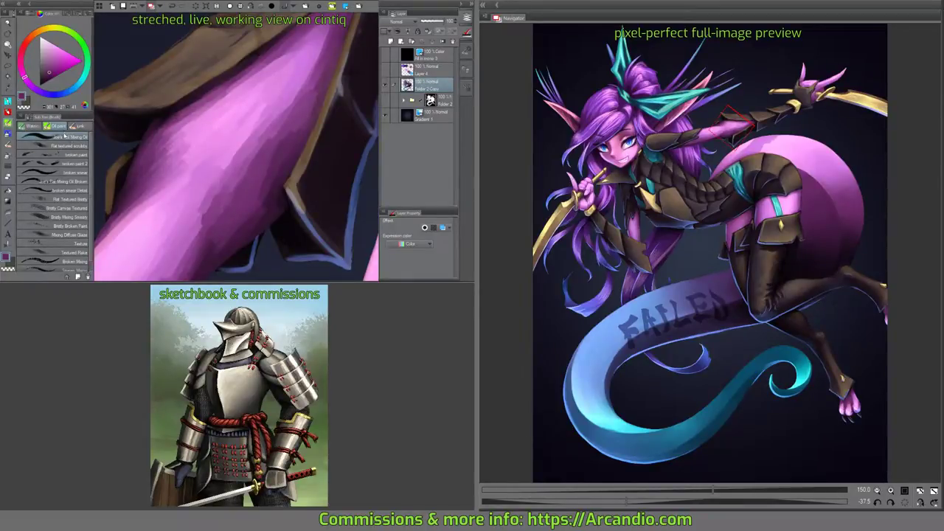
Switch to the mixing blender and smooth the skin shading from the forearm guard's opening down to the elbow.
key(j)
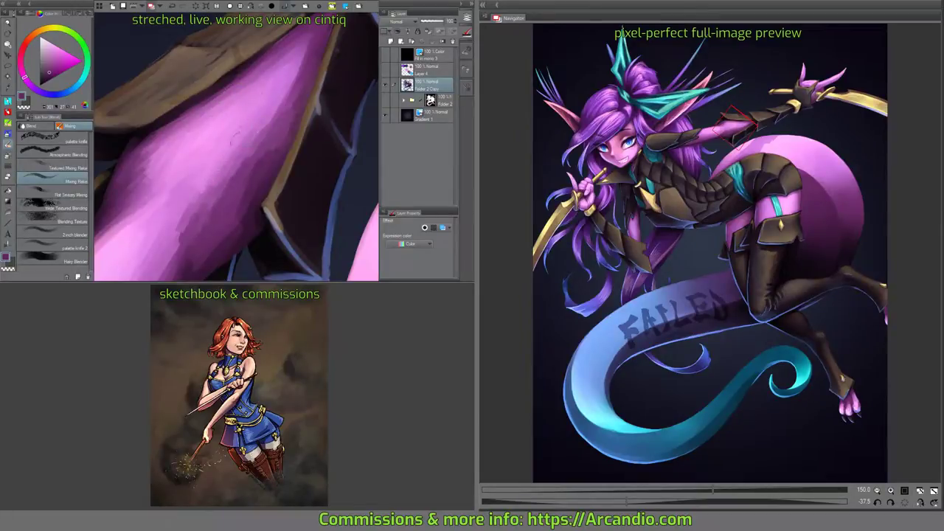
mouse_move(300, 68)
mouse_down()
mouse_move(251, 97)
mouse_move(294, 81)
mouse_up()
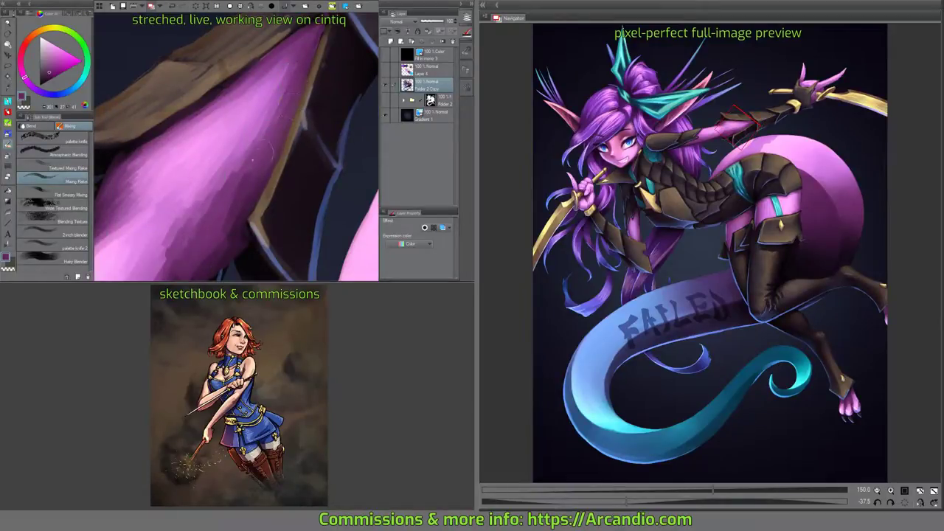
drag(182, 198, 237, 105)
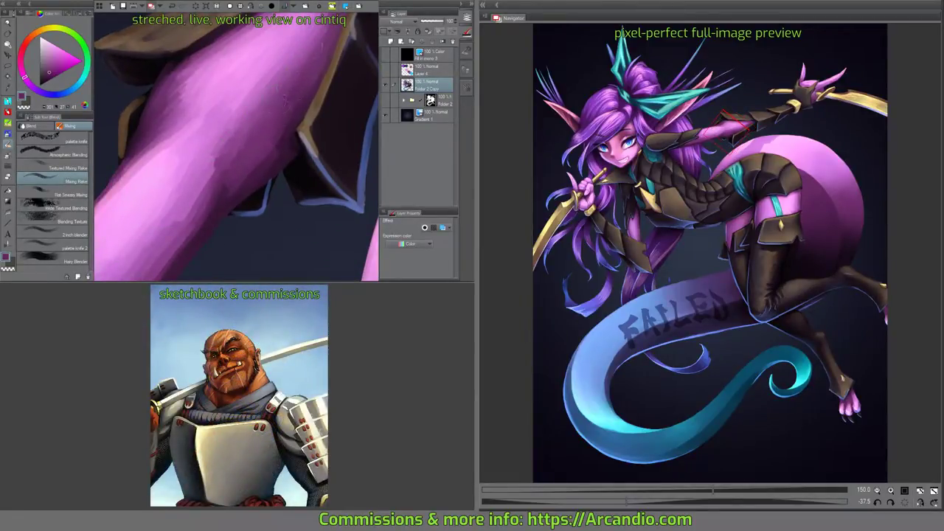
mouse_move(247, 131)
mouse_down()
mouse_move(277, 107)
mouse_move(230, 161)
mouse_up()
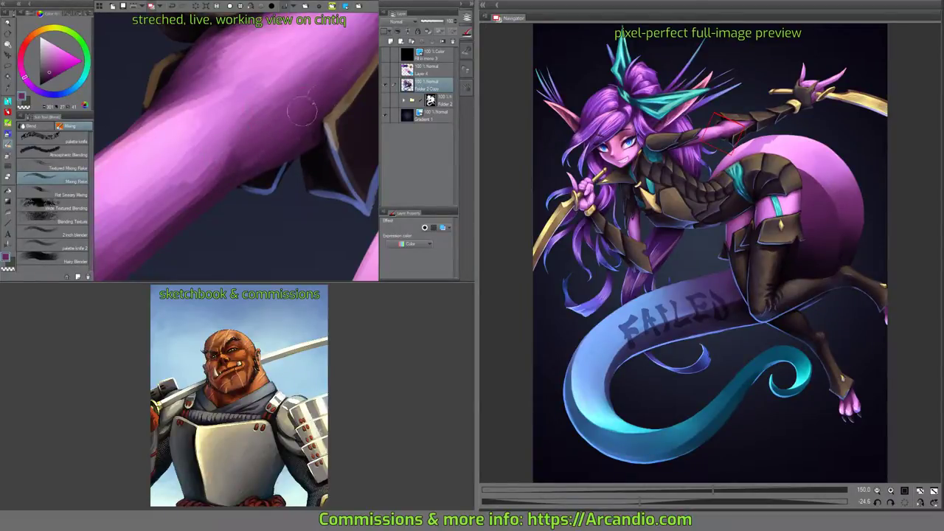
drag(288, 139, 298, 86)
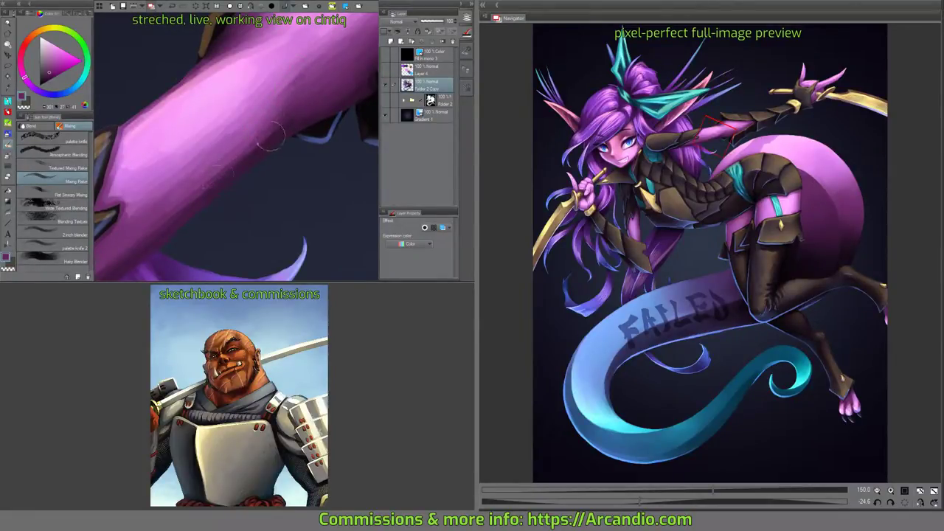
Blend the upper arm's highlight and lower shadow edge smoothly down to the notched edge of the upper arm armor.
drag(278, 107, 222, 147)
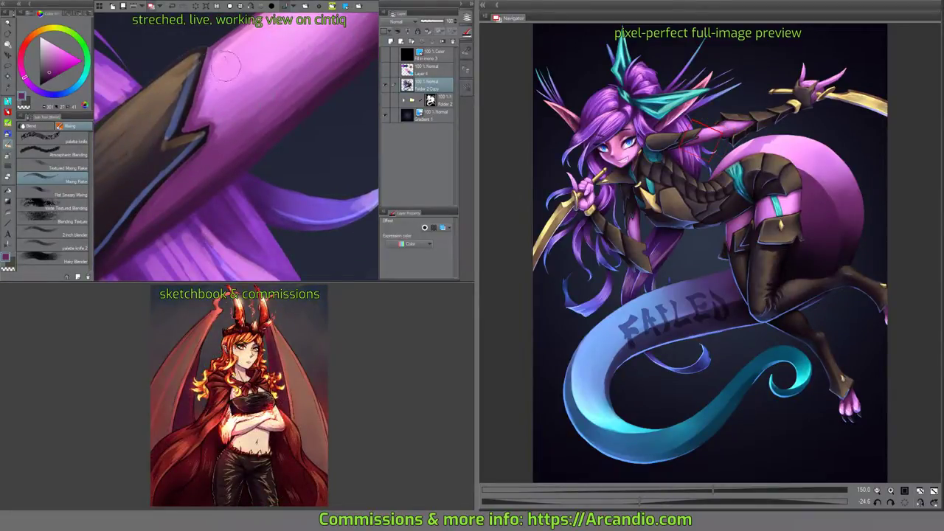
drag(295, 42, 214, 118)
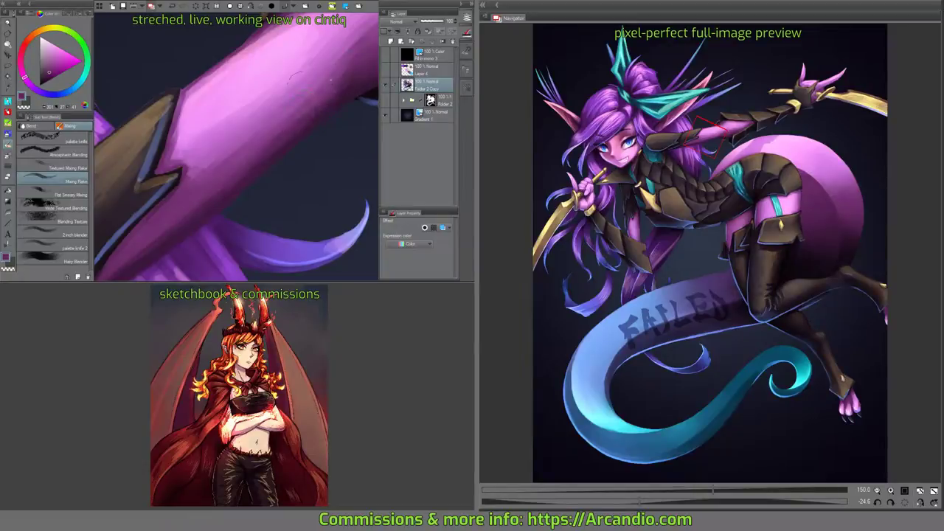
mouse_move(267, 86)
mouse_down()
mouse_move(273, 130)
mouse_move(249, 115)
mouse_move(208, 129)
mouse_up()
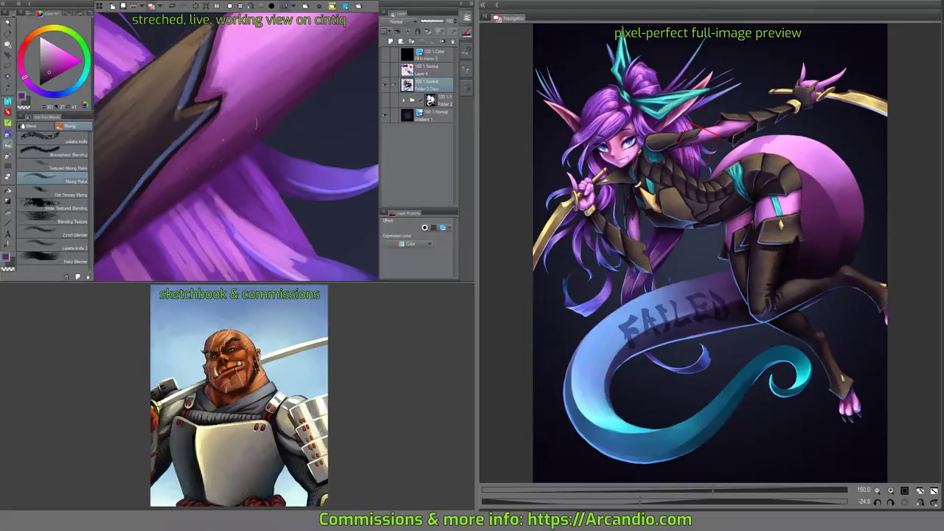
mouse_move(256, 124)
mouse_down()
mouse_move(281, 93)
mouse_move(166, 220)
mouse_up()
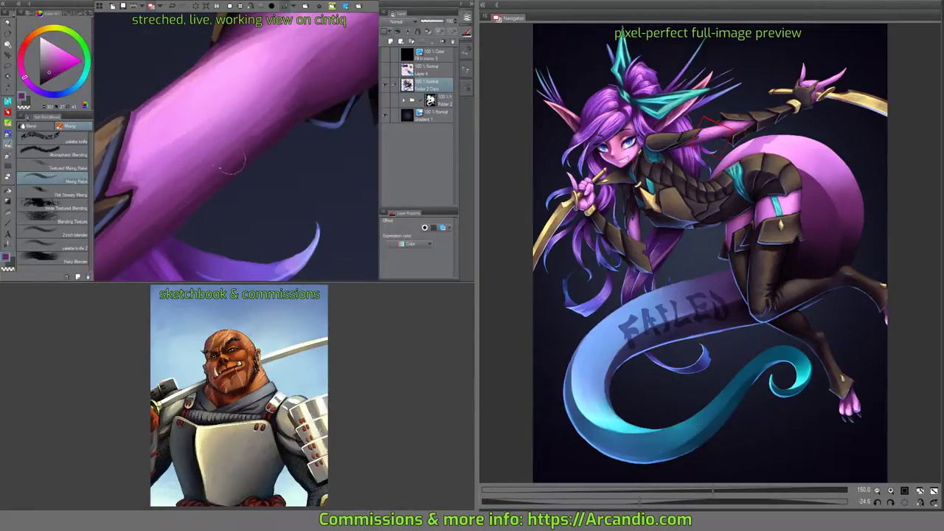
Soften the underside shadow near the elbow and the narrow skin tip between the forearm guard's plates.
drag(312, 91, 290, 113)
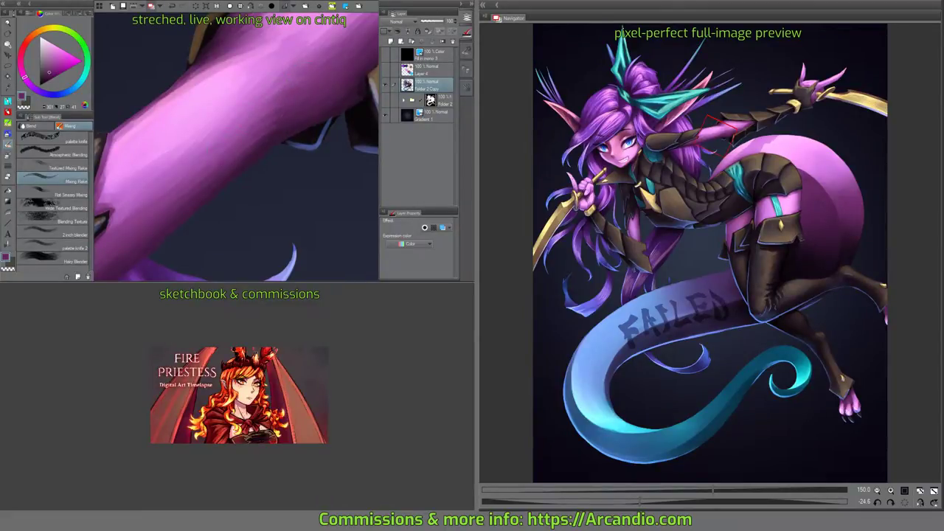
drag(351, 34, 295, 118)
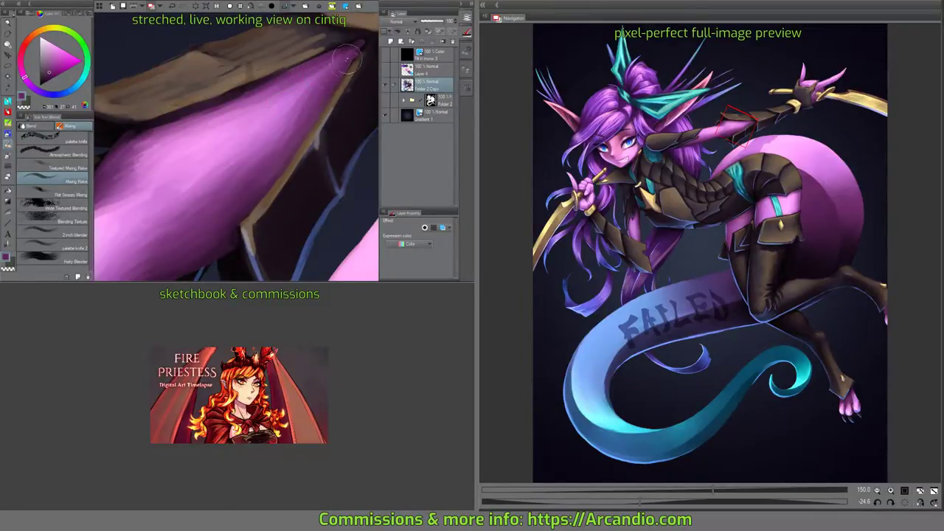
drag(335, 56, 336, 96)
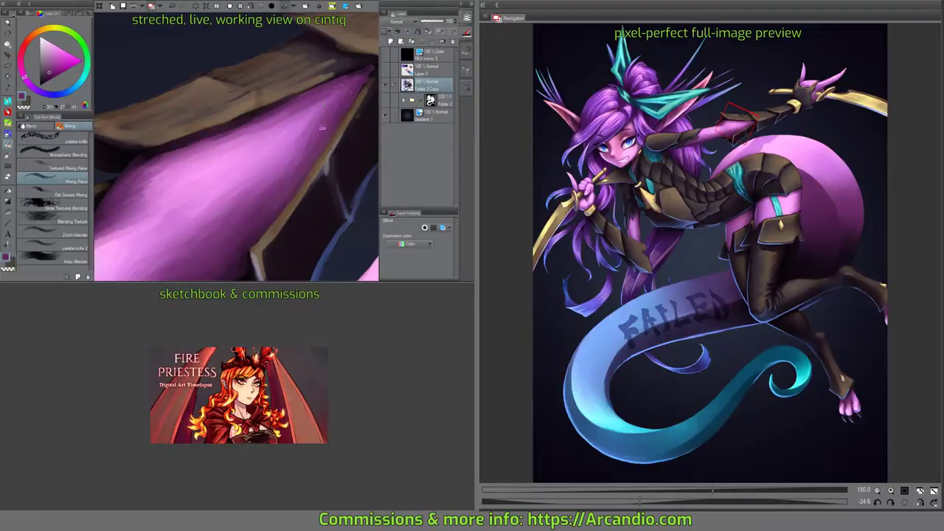
drag(322, 127, 315, 65)
Switch to the pencil and sharpen the skin's border against the forearm guard's upper plate and gold trim with dark tones.
key(p)
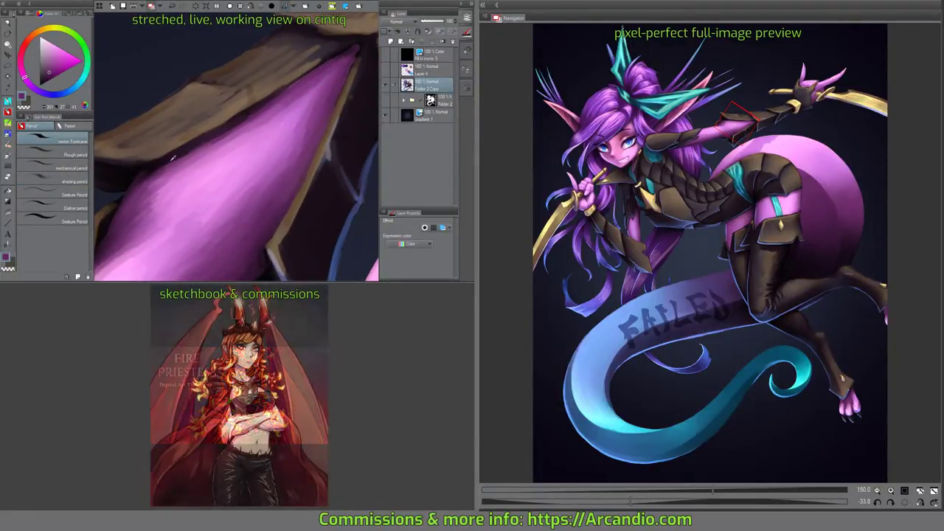
drag(215, 124, 200, 141)
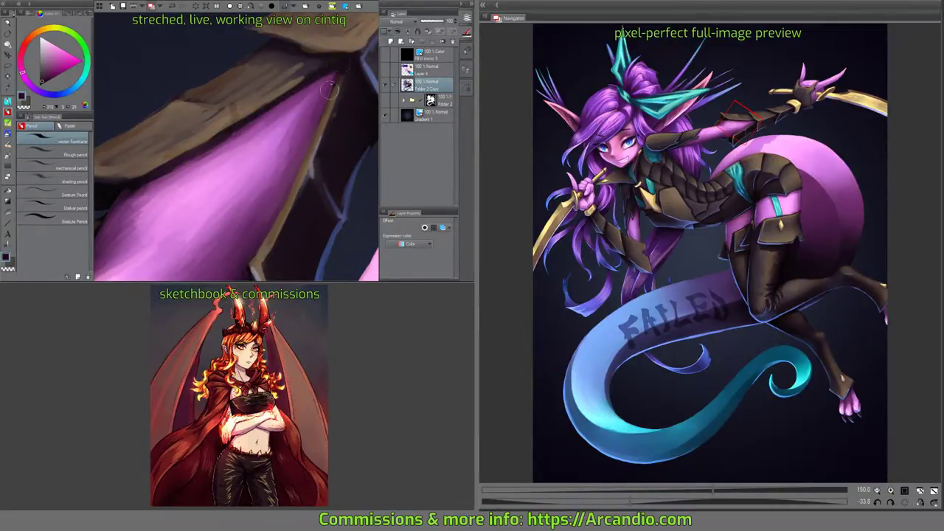
drag(326, 109, 315, 131)
drag(299, 175, 236, 184)
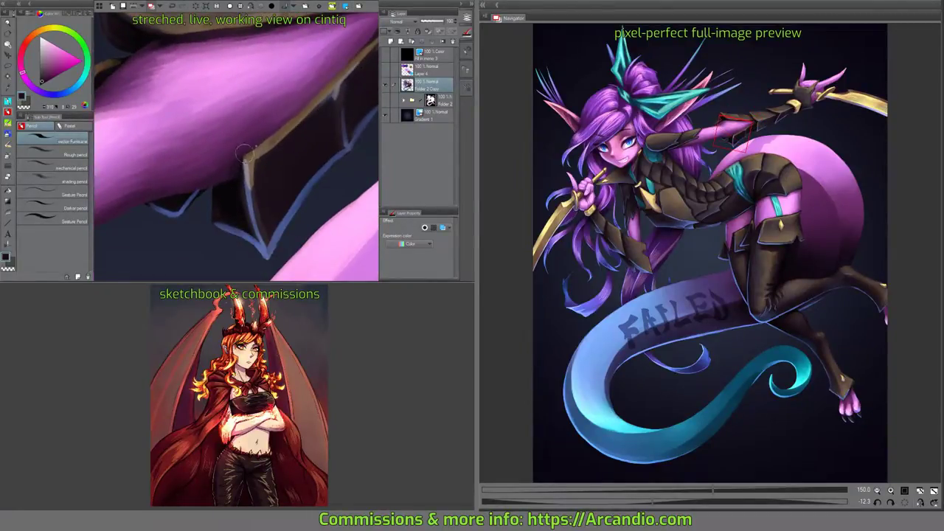
drag(274, 131, 241, 167)
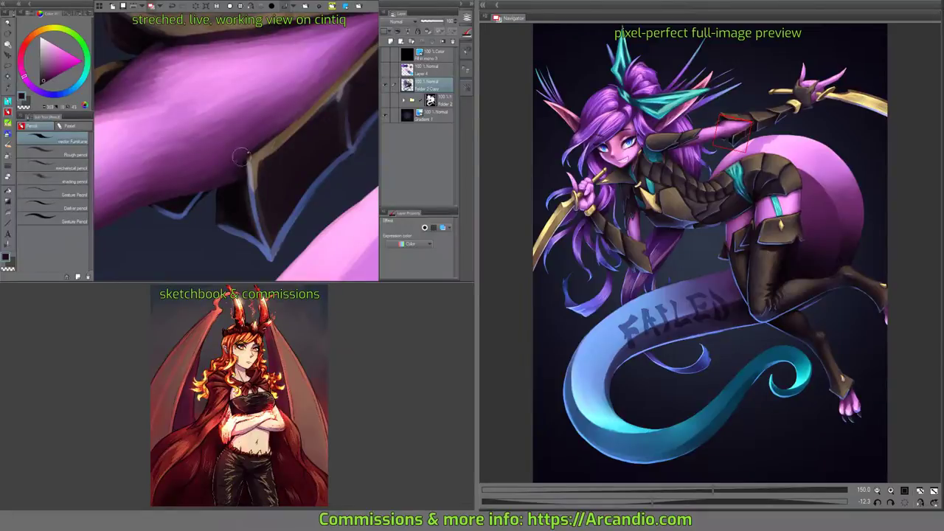
mouse_move(284, 127)
mouse_down()
mouse_move(295, 126)
mouse_move(274, 182)
mouse_move(266, 131)
mouse_move(266, 152)
mouse_move(305, 157)
mouse_move(295, 130)
mouse_move(249, 192)
mouse_up()
Sample the trim's brown and redraw the light edges and surface strokes on the forearm guard's plate nearest the elbow.
alt+click(263, 161)
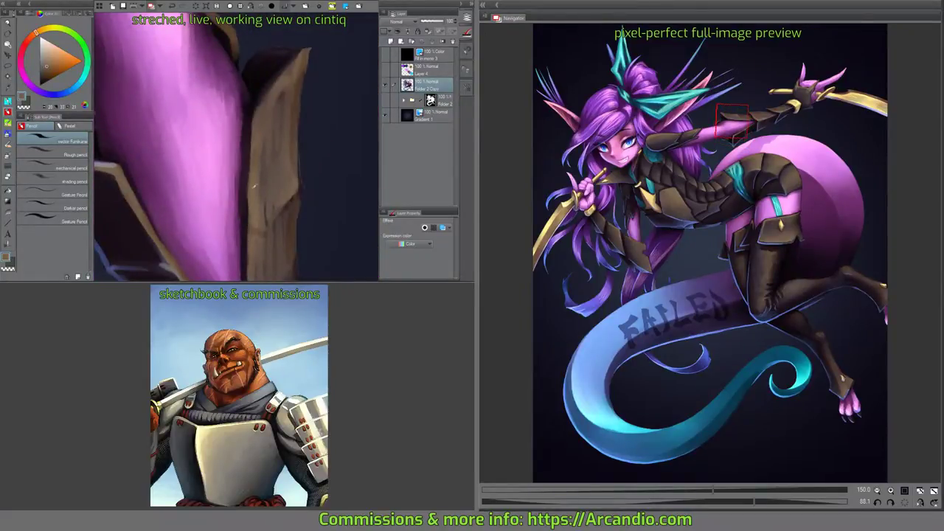
drag(258, 112, 307, 49)
drag(308, 140, 264, 125)
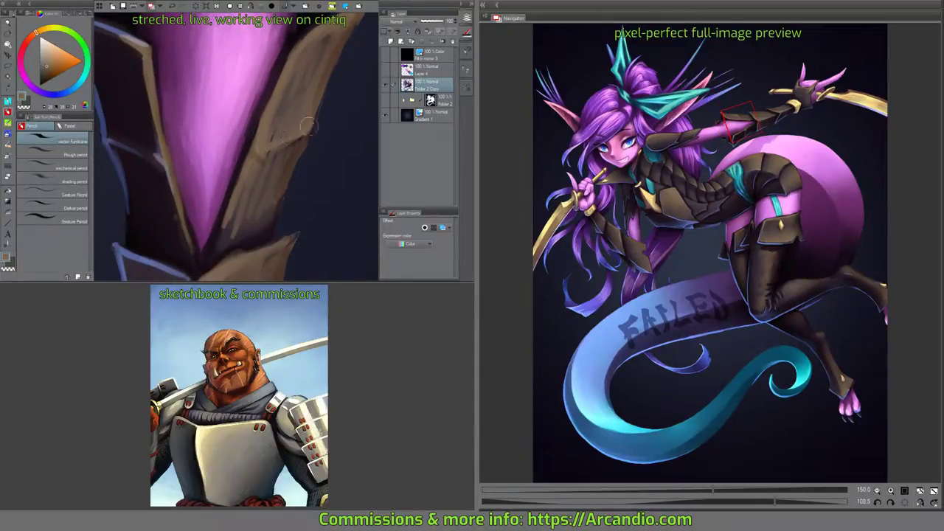
drag(273, 164, 282, 130)
mouse_move(238, 178)
mouse_down()
mouse_move(262, 195)
mouse_move(295, 162)
mouse_move(102, 142)
mouse_up()
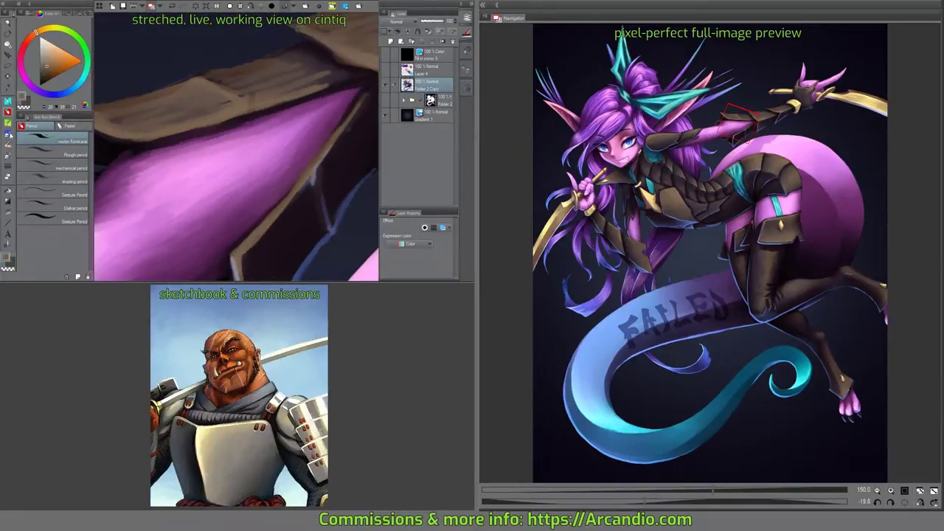
Return to the mixing blender and smooth the brown strokes and edges of the forearm guard's plate nearest the elbow.
click(10, 135)
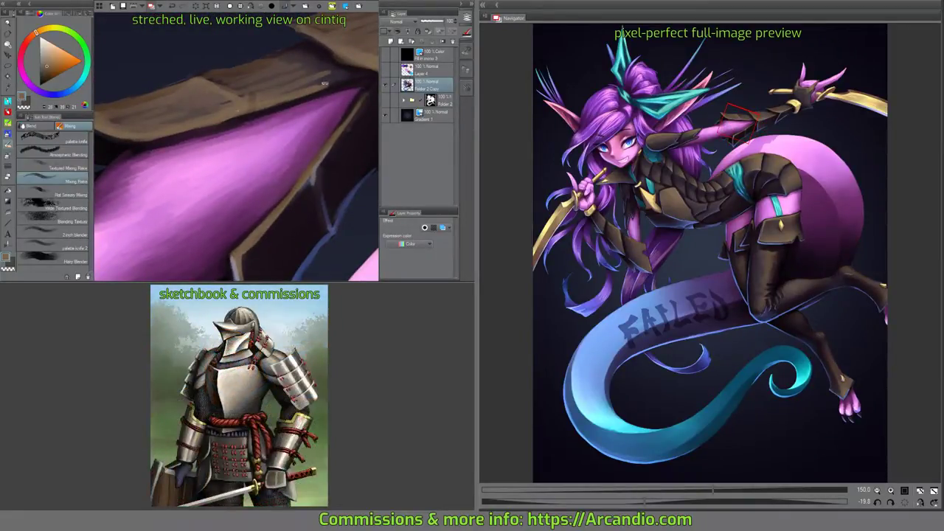
mouse_move(325, 84)
mouse_down()
mouse_move(183, 130)
mouse_move(169, 152)
mouse_up()
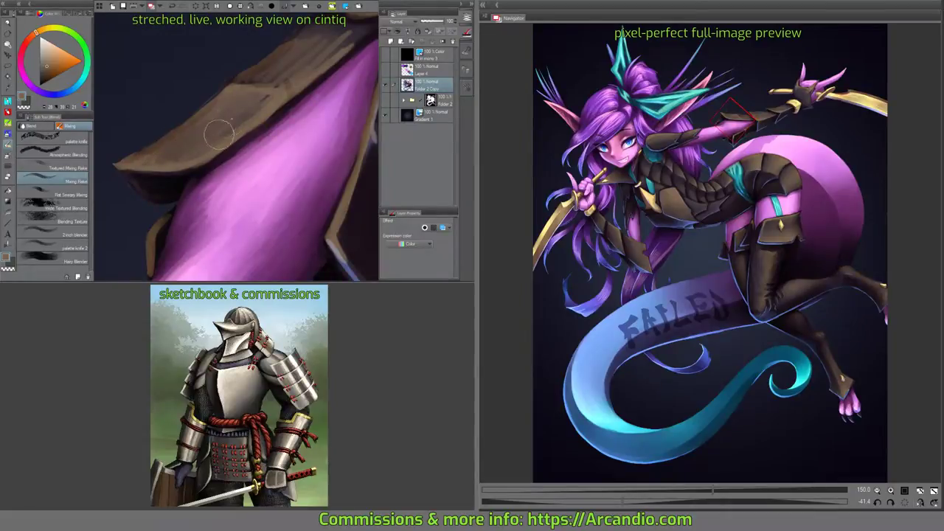
drag(243, 111, 221, 151)
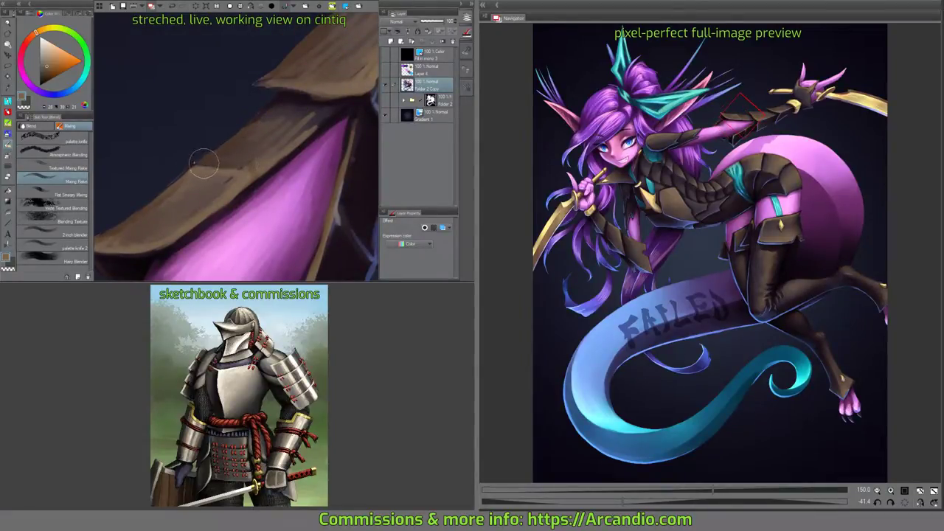
mouse_move(278, 142)
mouse_down()
mouse_move(308, 124)
mouse_move(259, 126)
mouse_move(330, 111)
mouse_move(247, 133)
mouse_move(232, 154)
mouse_move(257, 163)
mouse_move(219, 194)
mouse_up()
mouse_move(224, 153)
mouse_down()
mouse_move(196, 177)
mouse_move(278, 146)
mouse_move(225, 174)
mouse_move(284, 127)
mouse_move(214, 162)
mouse_move(256, 125)
mouse_up()
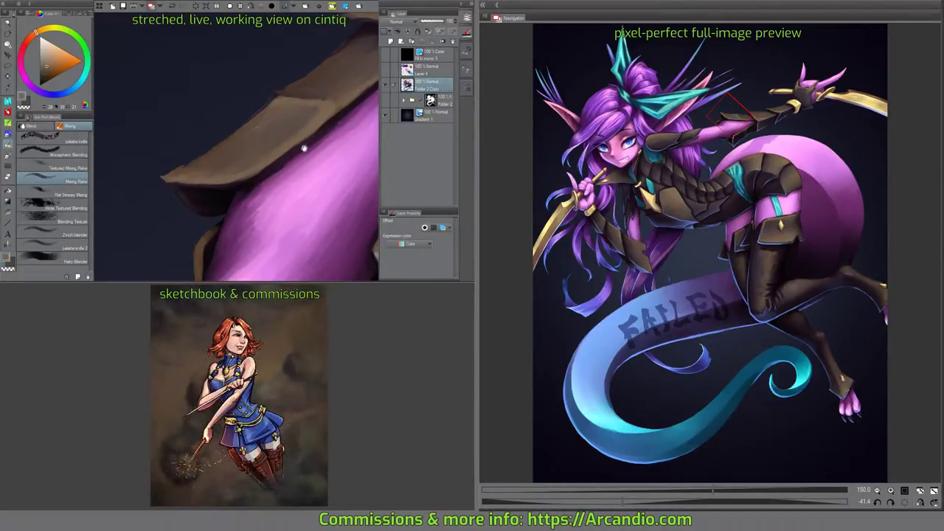
Blend the gold trim's corner and smooth the streaked brown surface of the forearm guard's next plate toward the wrist.
drag(305, 147, 258, 132)
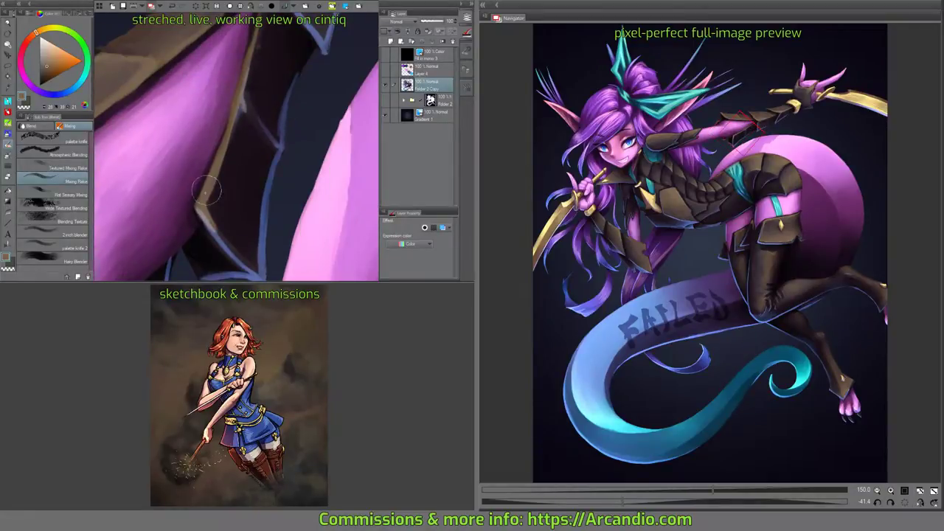
mouse_move(276, 99)
mouse_down()
mouse_move(254, 155)
mouse_move(252, 228)
mouse_up()
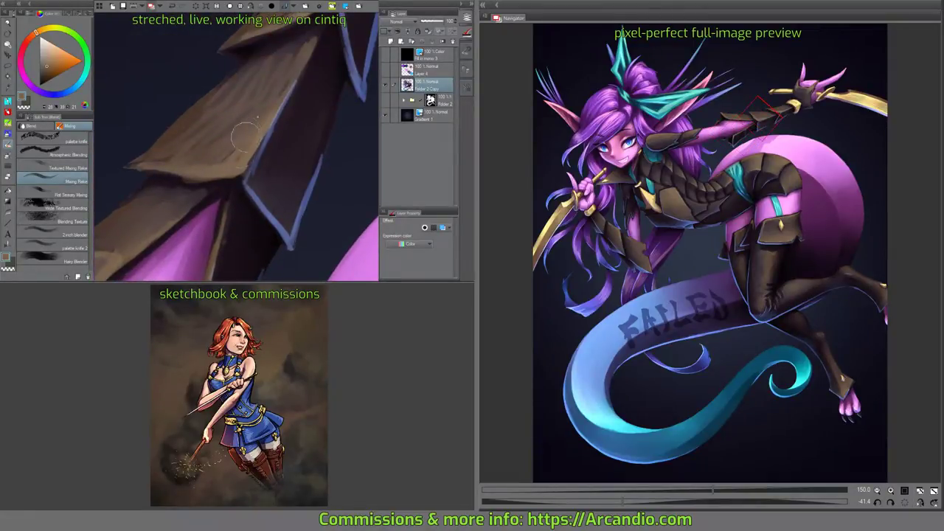
mouse_move(214, 139)
mouse_down()
mouse_move(194, 152)
mouse_move(202, 112)
mouse_move(169, 152)
mouse_up()
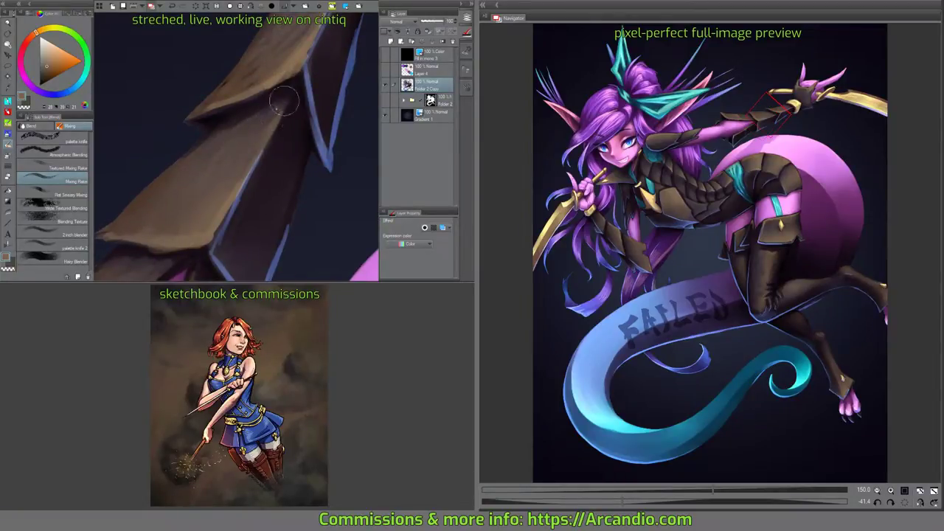
Blend the brown surfaces and edges of the forearm guard's plates and the dark glove on the raised hand.
drag(282, 104, 258, 139)
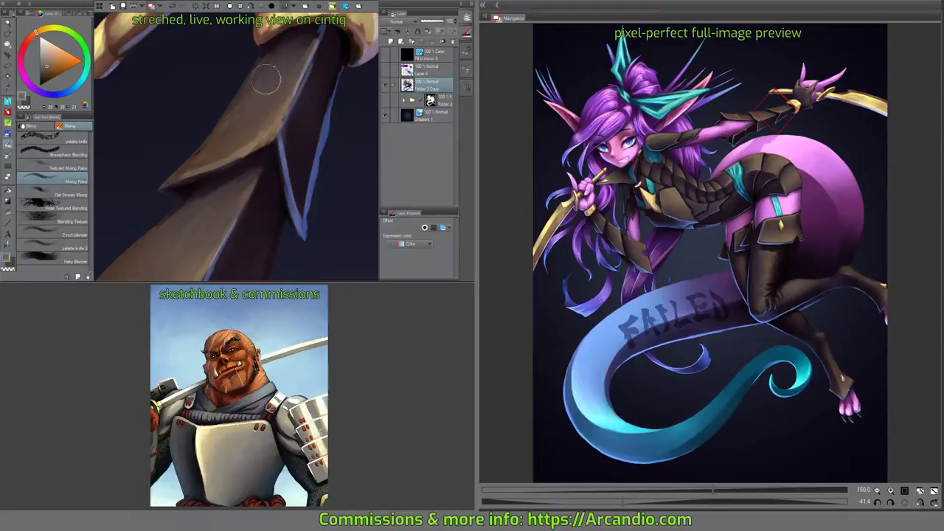
mouse_move(221, 132)
mouse_down()
mouse_move(284, 118)
mouse_move(322, 94)
mouse_move(281, 135)
mouse_move(292, 129)
mouse_move(245, 120)
mouse_move(321, 127)
mouse_move(314, 144)
mouse_move(296, 142)
mouse_move(290, 126)
mouse_up()
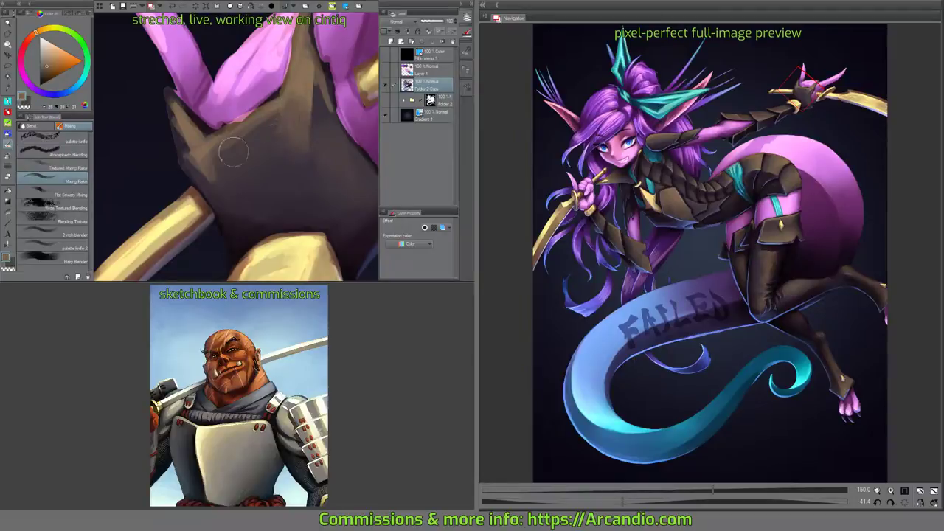
drag(232, 194, 225, 171)
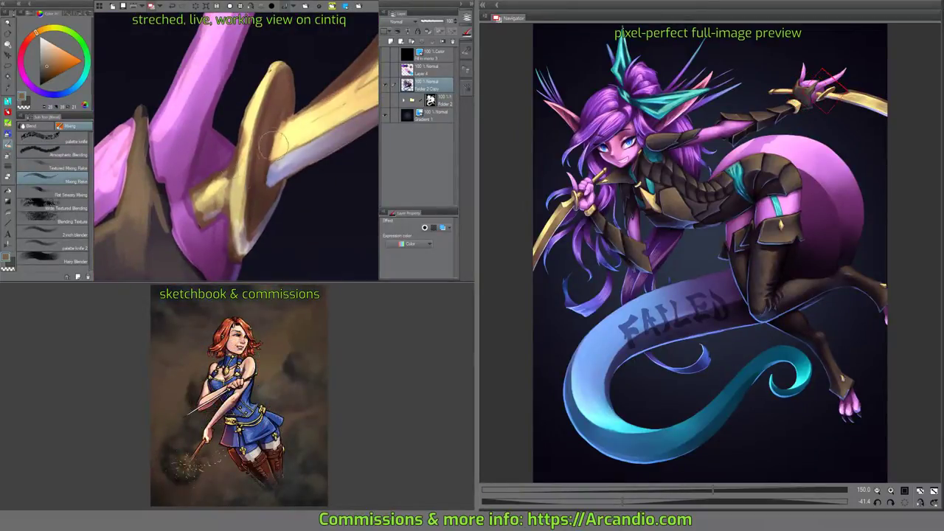
Sample the sword's light yellow and smooth the streaked gold face of the blade from the round guard outward.
mouse_move(273, 145)
mouse_down()
mouse_move(244, 121)
mouse_move(254, 103)
mouse_move(247, 135)
mouse_up()
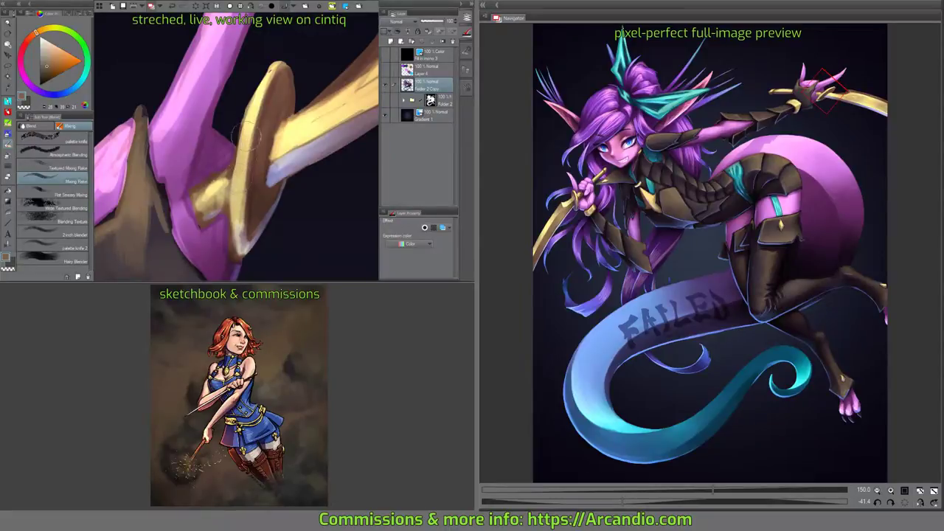
alt+click(273, 168)
mouse_move(310, 147)
mouse_down()
mouse_move(338, 116)
mouse_move(310, 151)
mouse_move(346, 129)
mouse_up()
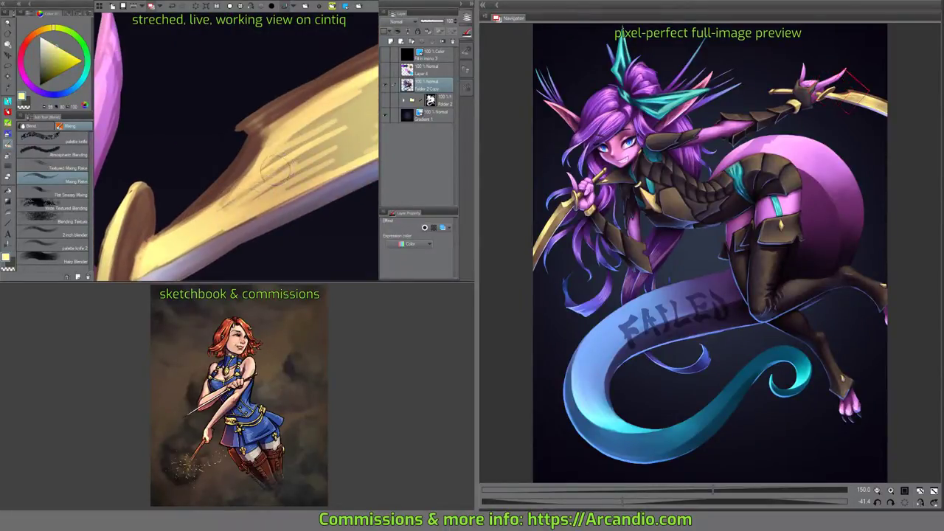
mouse_move(278, 171)
mouse_down()
mouse_move(314, 98)
mouse_move(305, 152)
mouse_move(151, 234)
mouse_up()
mouse_move(258, 153)
mouse_down()
mouse_move(234, 144)
mouse_move(183, 159)
mouse_move(198, 154)
mouse_move(201, 178)
mouse_up()
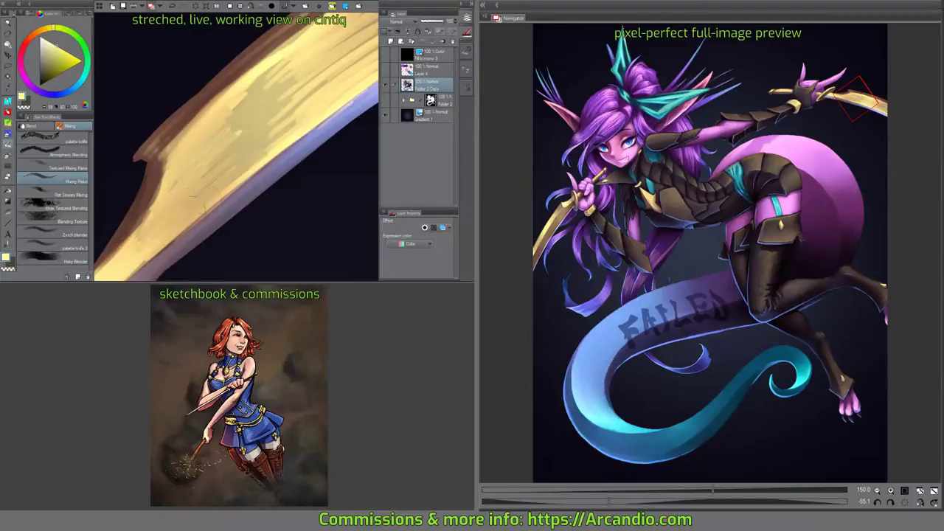
drag(278, 125, 194, 146)
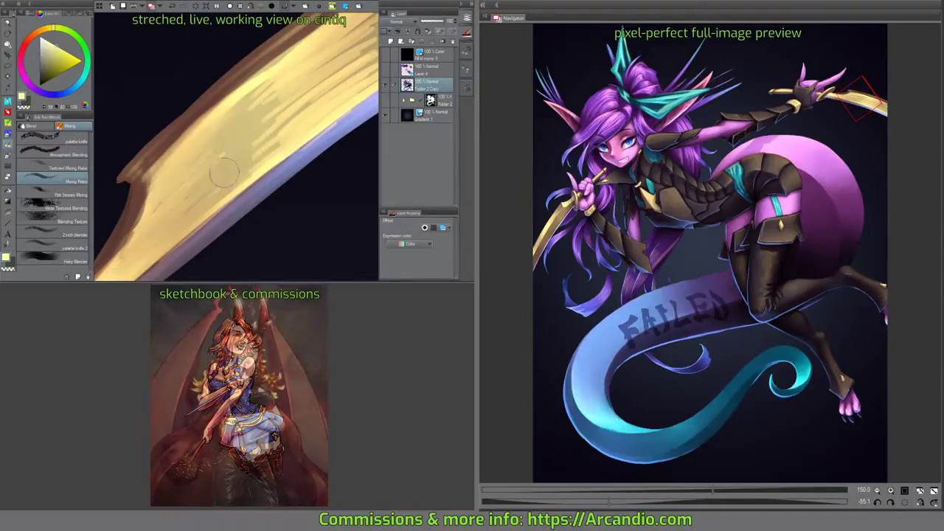
mouse_move(271, 72)
mouse_down()
mouse_move(235, 122)
mouse_move(221, 177)
mouse_move(228, 153)
mouse_move(271, 99)
mouse_move(186, 185)
mouse_move(189, 210)
mouse_move(243, 178)
mouse_move(293, 88)
mouse_move(245, 110)
mouse_move(236, 122)
mouse_move(358, 99)
mouse_move(273, 164)
mouse_move(273, 196)
mouse_move(263, 141)
mouse_move(258, 195)
mouse_up()
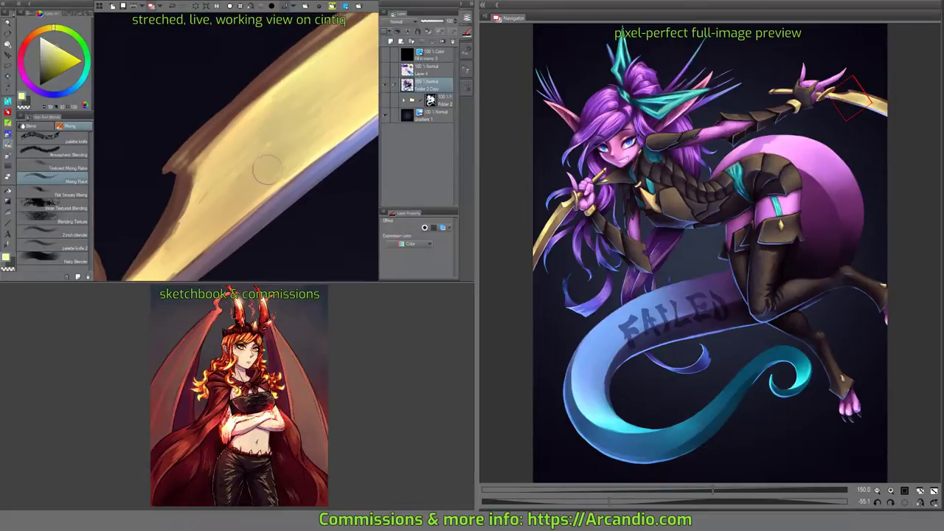
Sample the brown of the blade's back edge and blend its notch and the adjoining brown strip.
alt+click(178, 164)
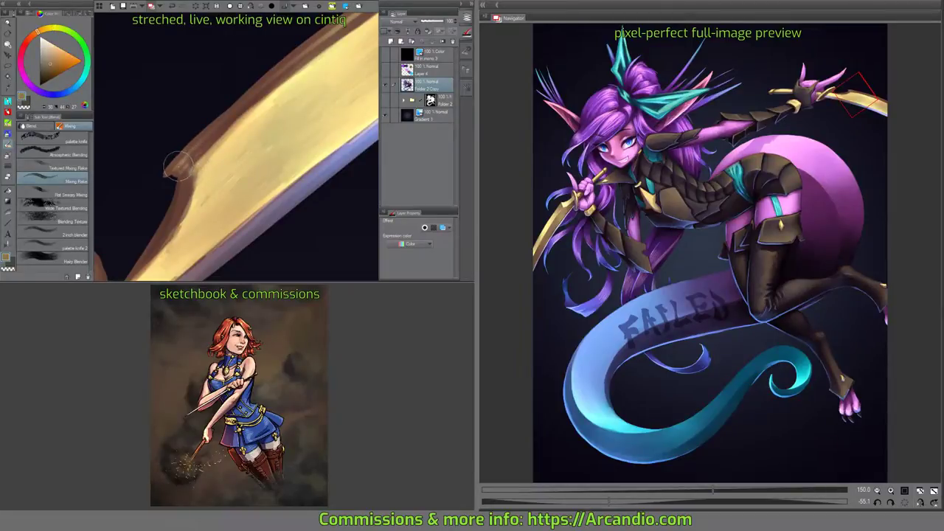
mouse_move(178, 164)
mouse_down()
mouse_move(197, 146)
mouse_move(182, 167)
mouse_up()
mouse_move(174, 171)
mouse_down()
mouse_move(174, 158)
mouse_move(174, 168)
mouse_move(207, 140)
mouse_move(186, 162)
mouse_move(339, 22)
mouse_move(279, 81)
mouse_move(287, 89)
mouse_move(262, 95)
mouse_up()
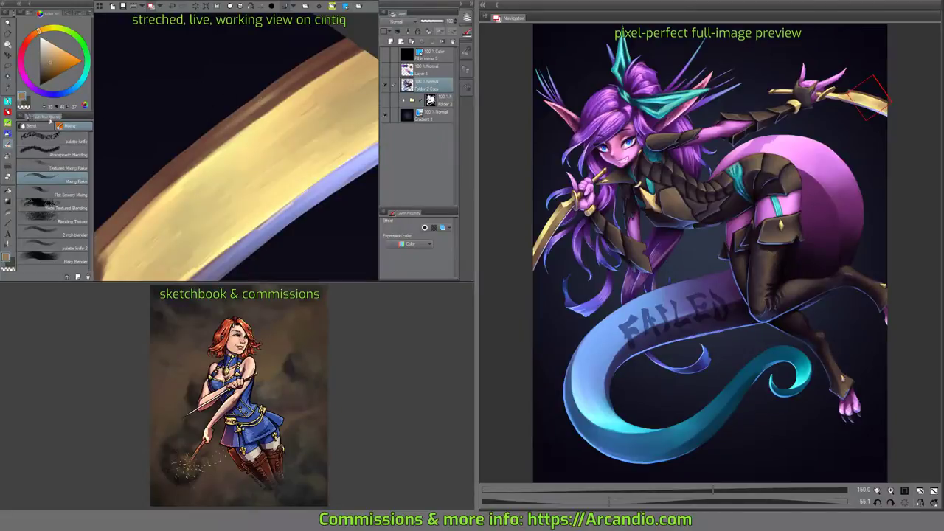
Pencil a lighter brown along the blade's back edge and smooth it into the strip with the mixing blender.
key(j)
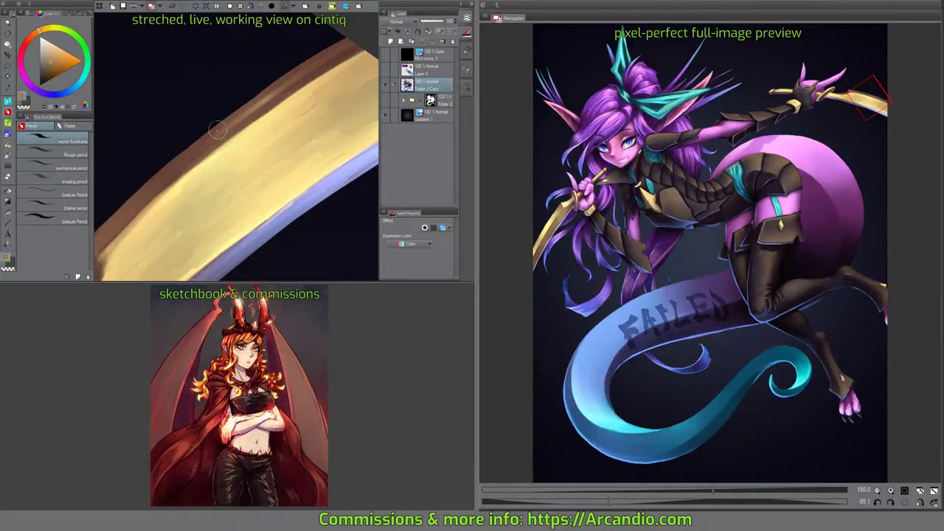
mouse_move(236, 125)
mouse_down()
mouse_move(266, 97)
mouse_move(233, 113)
mouse_up()
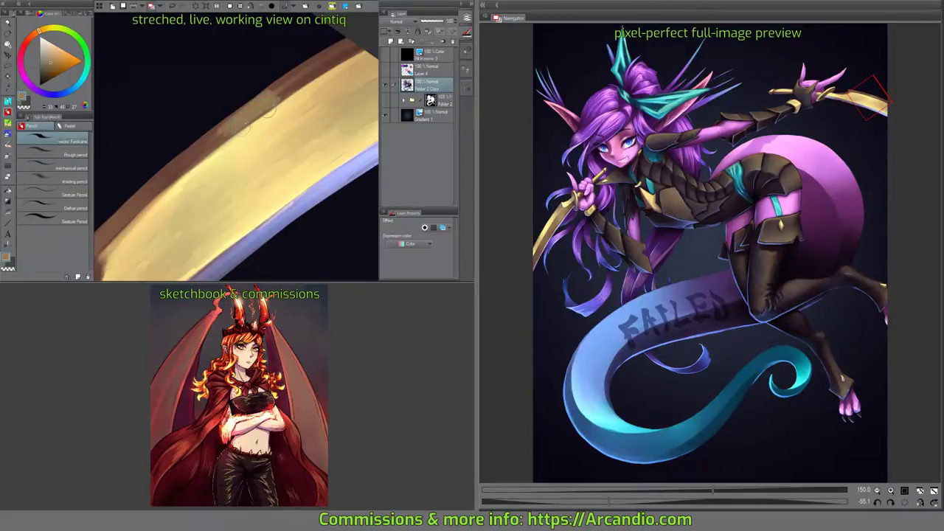
key(j)
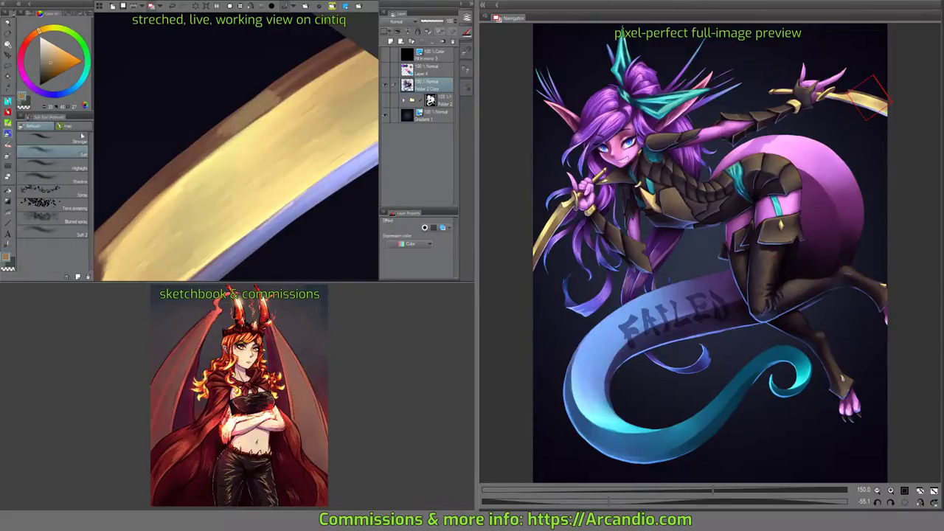
mouse_move(216, 132)
mouse_down()
mouse_move(199, 157)
mouse_move(212, 151)
mouse_move(209, 136)
mouse_move(177, 171)
mouse_up()
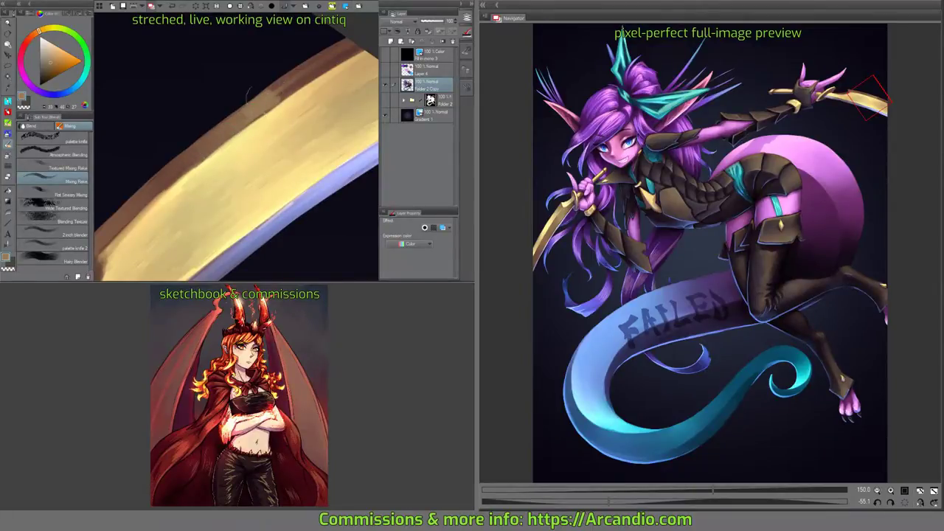
mouse_move(268, 99)
mouse_down()
mouse_move(316, 71)
mouse_move(254, 96)
mouse_move(324, 65)
mouse_move(269, 108)
mouse_move(333, 65)
mouse_move(306, 64)
mouse_up()
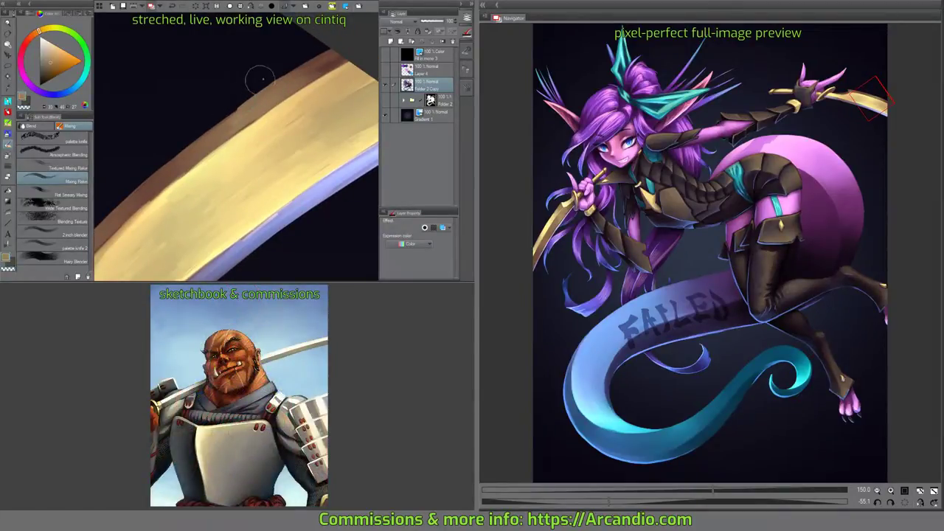
key(e)
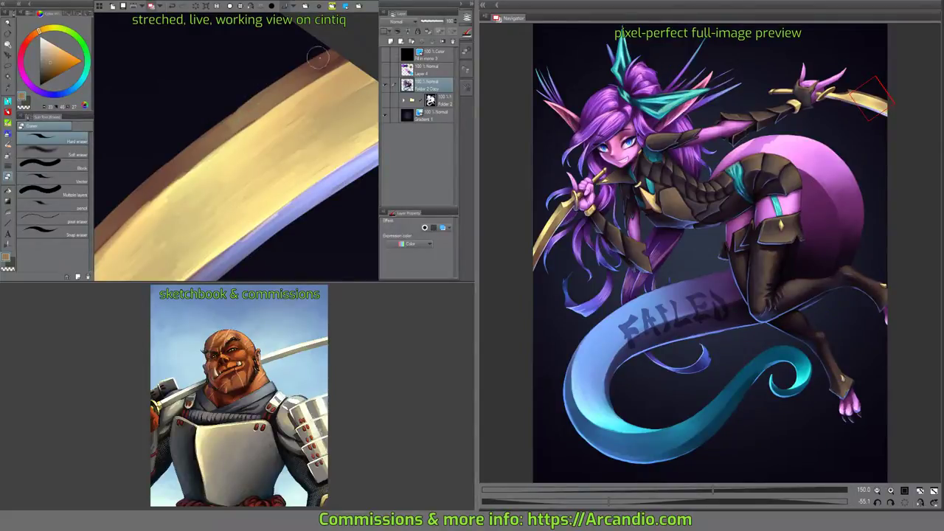
key(j)
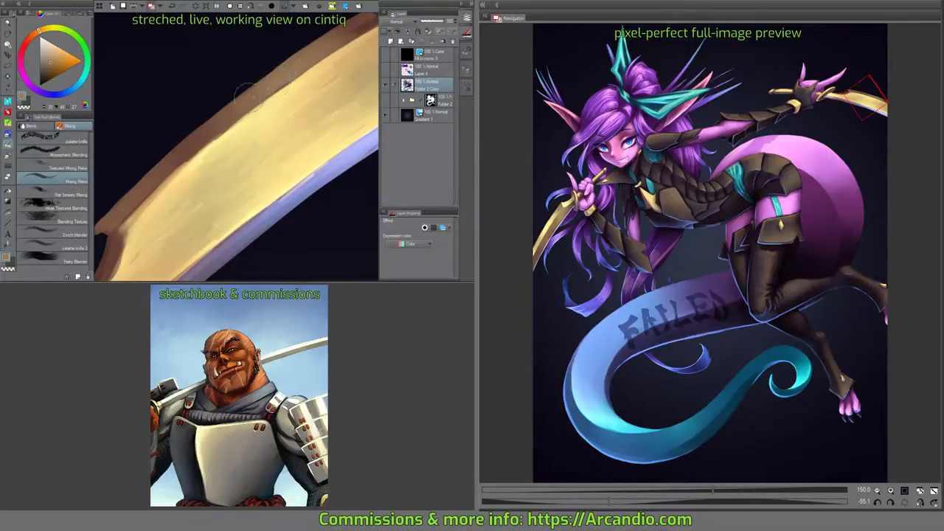
Sample the blade's light yellow and blend the border between the gold face and its brown back edge.
drag(247, 93, 268, 142)
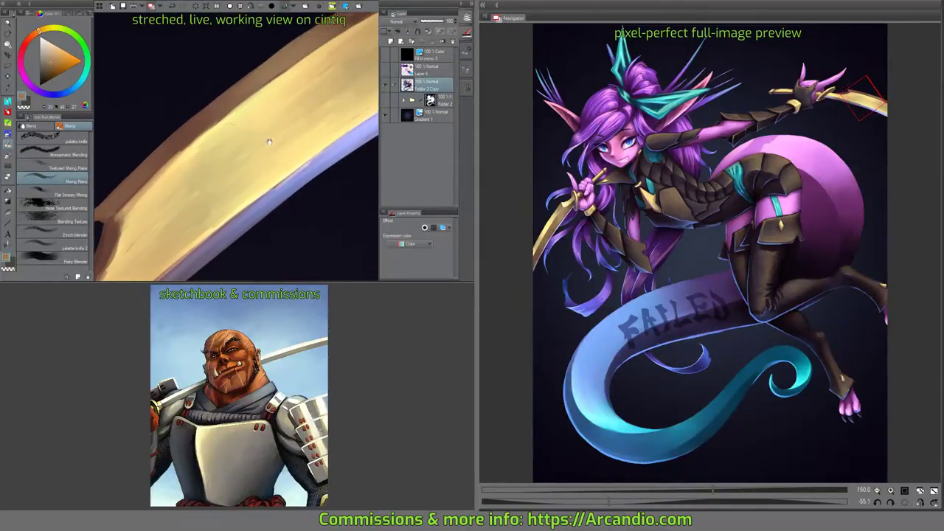
alt+click(243, 127)
drag(221, 117, 184, 151)
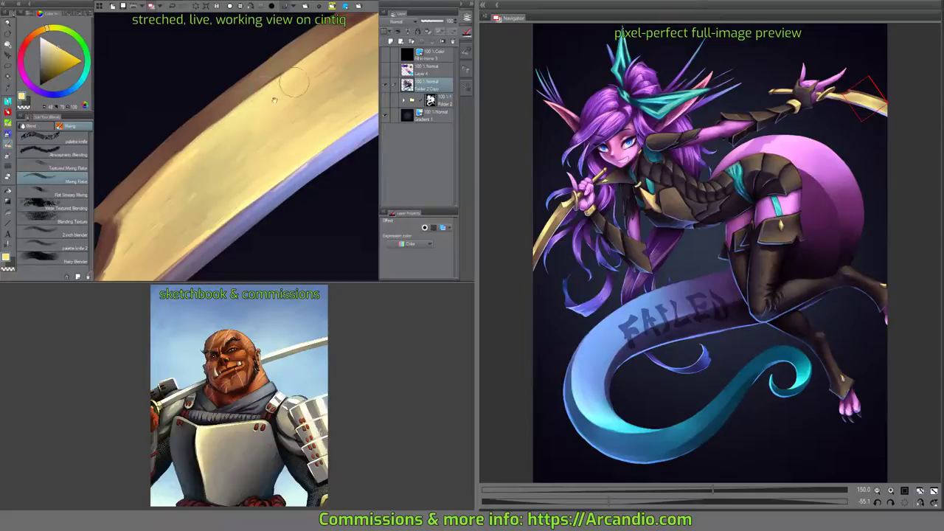
mouse_move(273, 99)
mouse_down()
mouse_move(291, 74)
mouse_move(225, 118)
mouse_move(221, 132)
mouse_move(234, 144)
mouse_move(235, 127)
mouse_up()
mouse_move(211, 158)
mouse_down()
mouse_move(185, 198)
mouse_move(210, 172)
mouse_up()
Blend the gold and pale edge at the blade's base beside the round guard and save the painting.
key(minus)
key(minus)
key(minus)
key(minus)
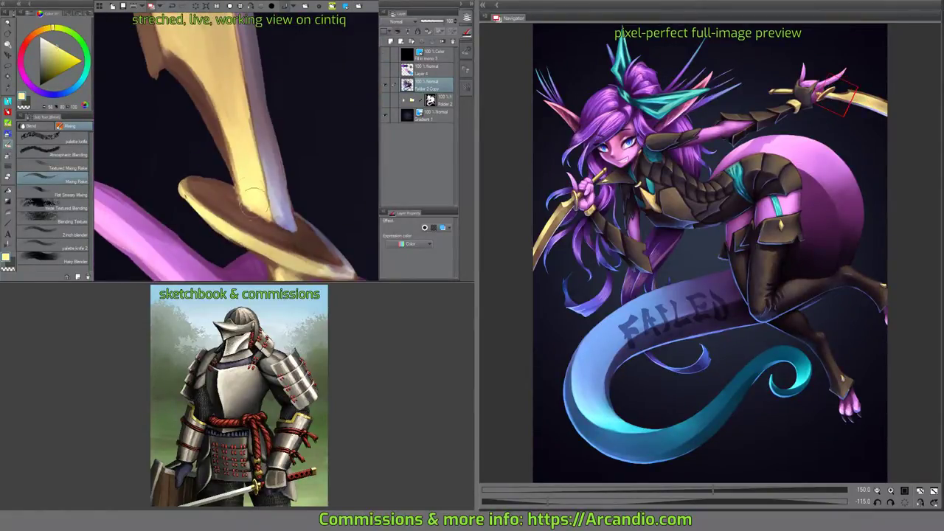
mouse_move(267, 214)
mouse_down()
mouse_move(236, 161)
mouse_move(232, 189)
mouse_move(244, 202)
mouse_up()
drag(310, 144, 275, 158)
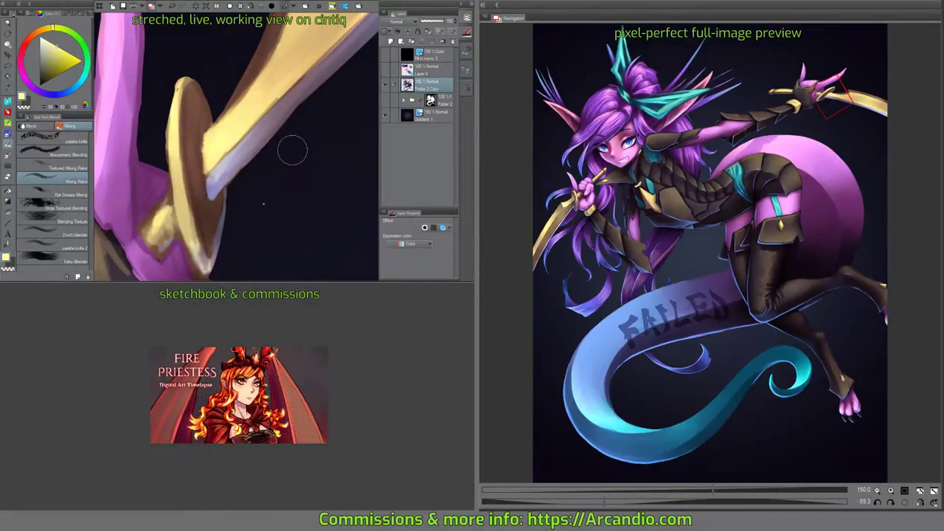
key(ctrl+s)
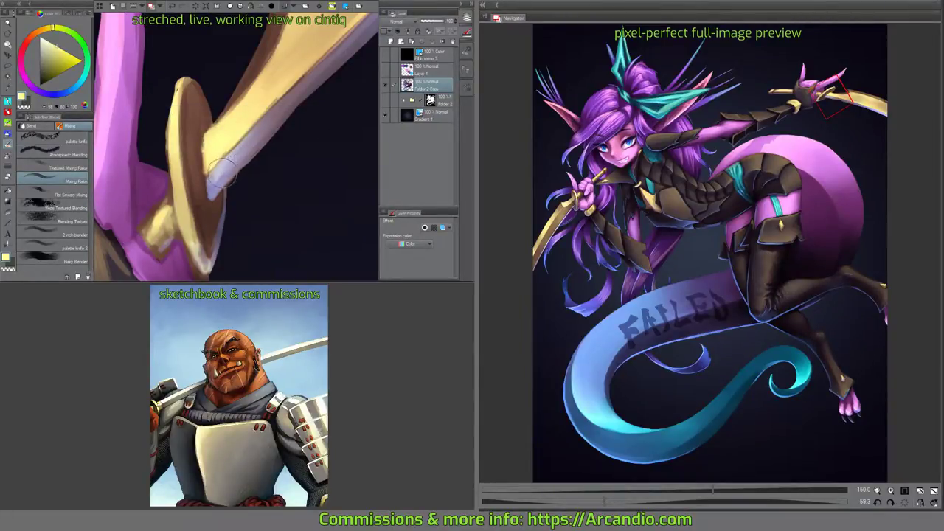
Sample the pale lavender and extend the blade's cutting edge onto the round guard with the mixing blender.
key(e)
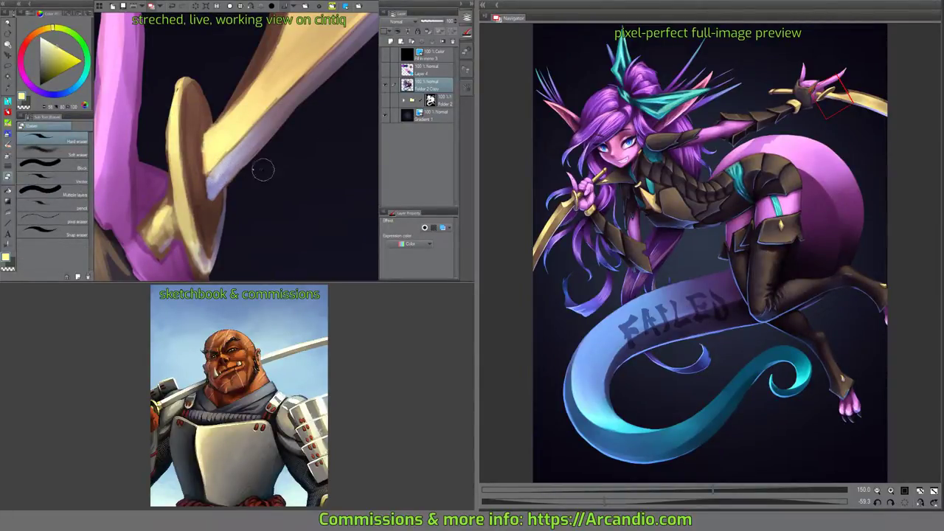
key(m)
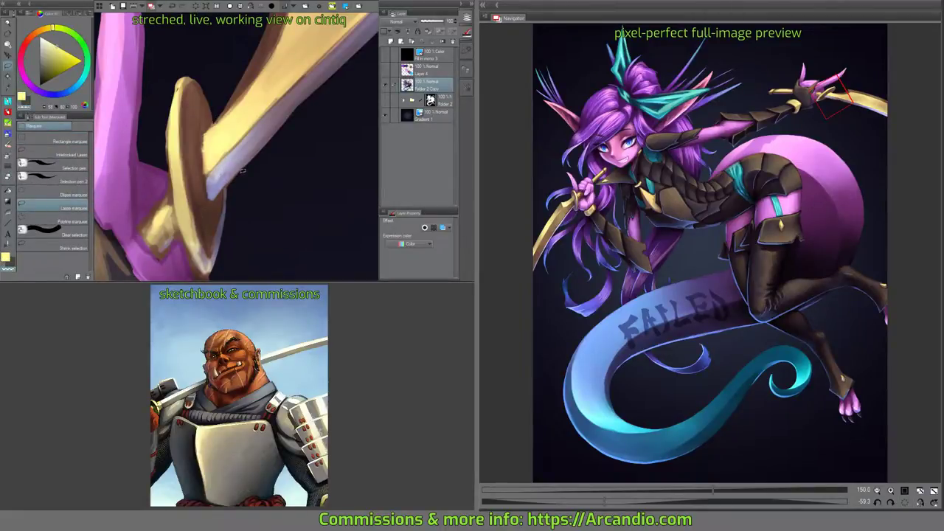
key(j)
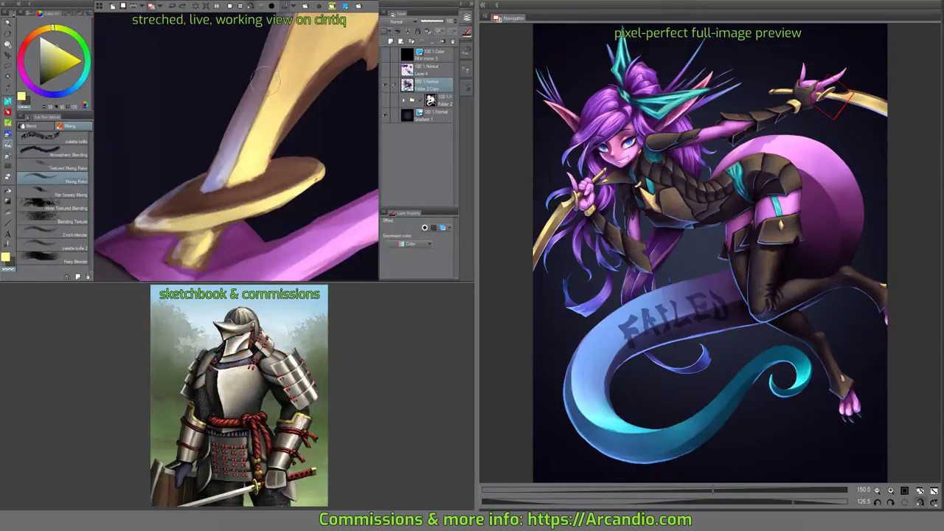
drag(263, 72, 238, 158)
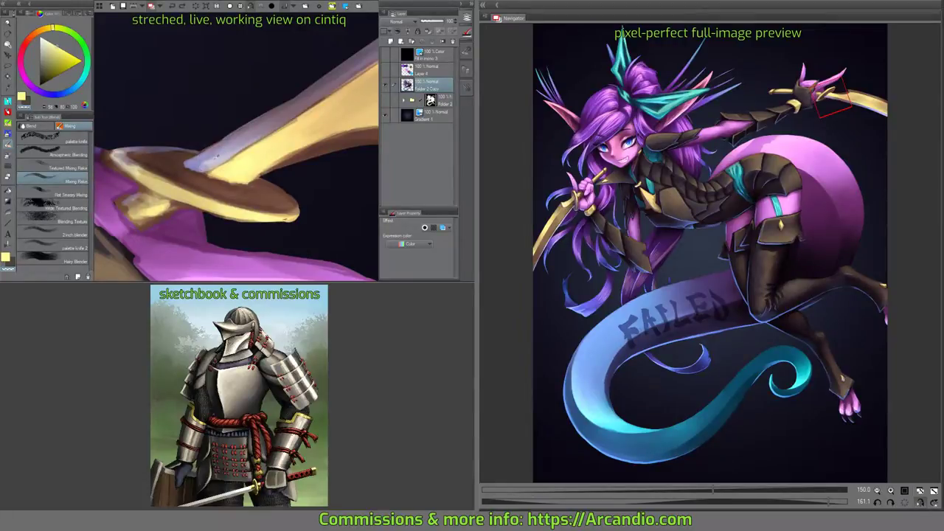
alt+click(212, 155)
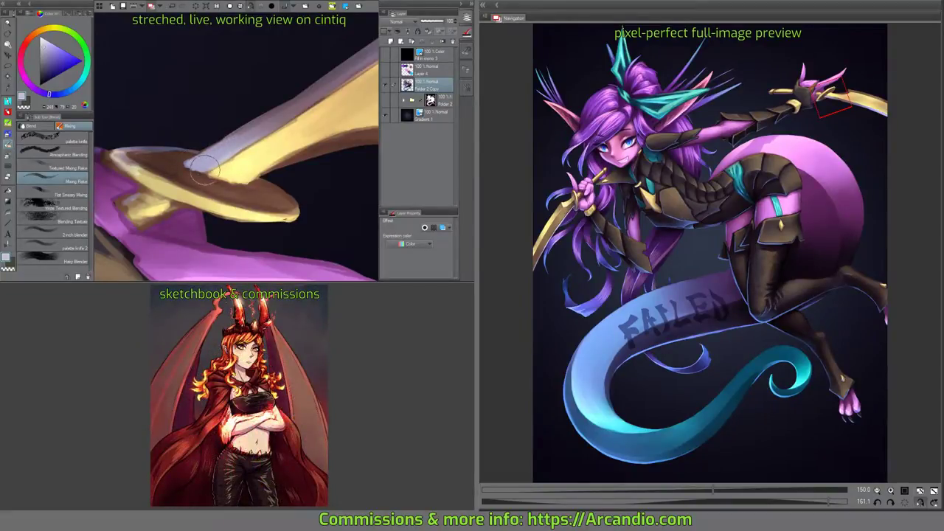
drag(186, 163, 182, 168)
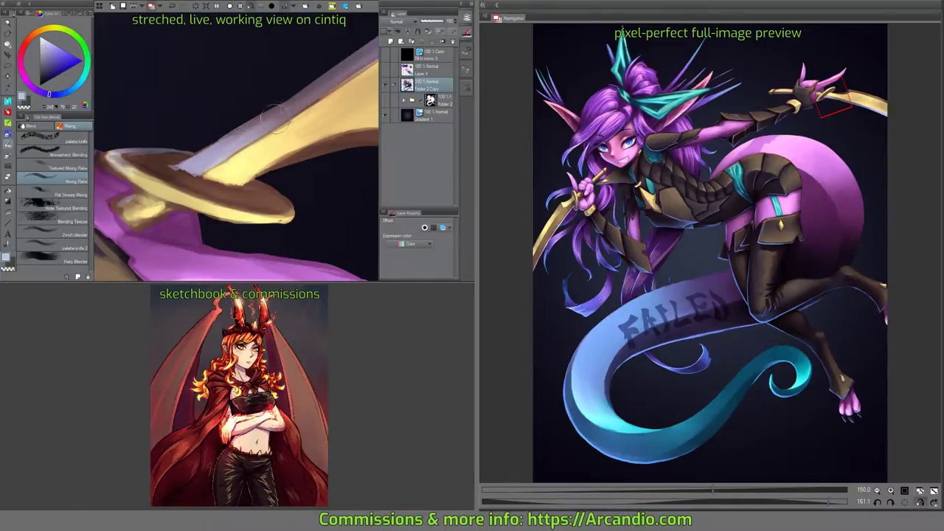
Switch to the pencil, sample the guard's dark brown and trim the ragged end of the blade's lavender edge.
scroll(263, 126, up, 2)
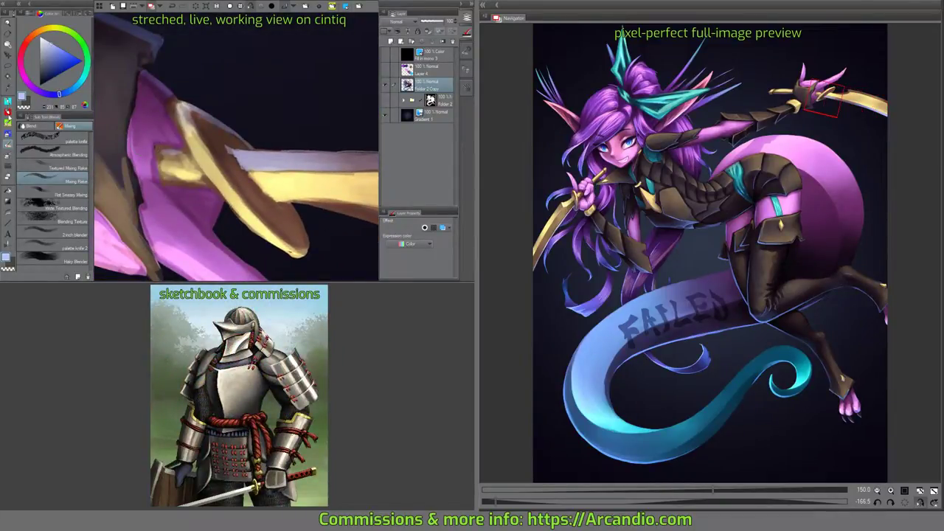
key(p)
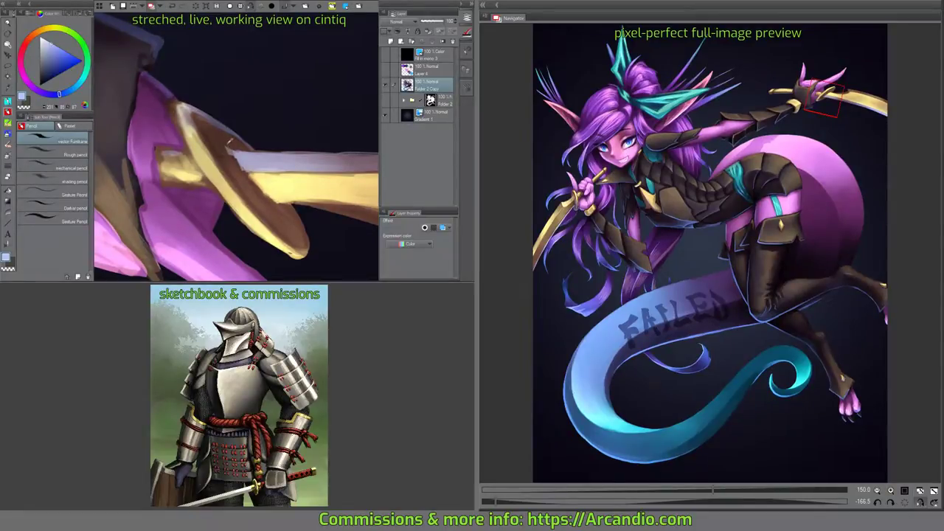
alt+click(225, 139)
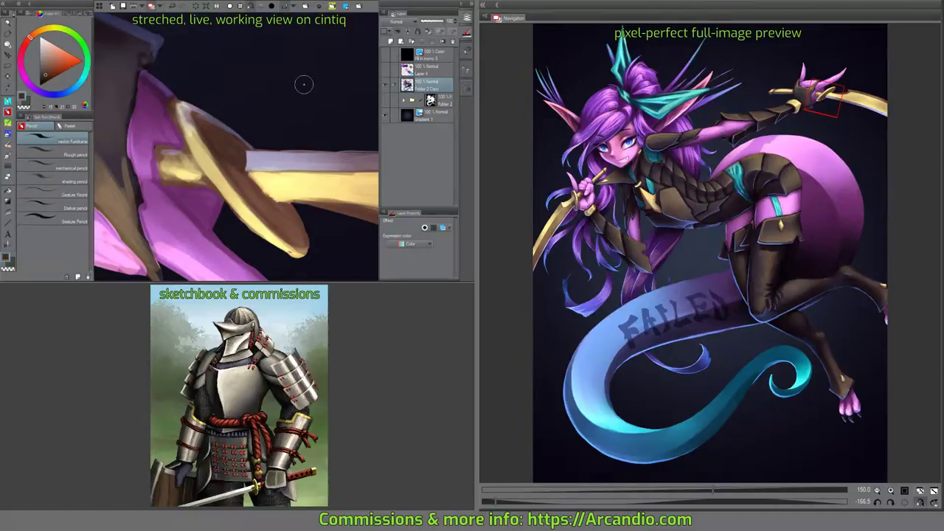
mouse_move(304, 84)
mouse_down()
mouse_move(236, 140)
mouse_move(248, 139)
mouse_up()
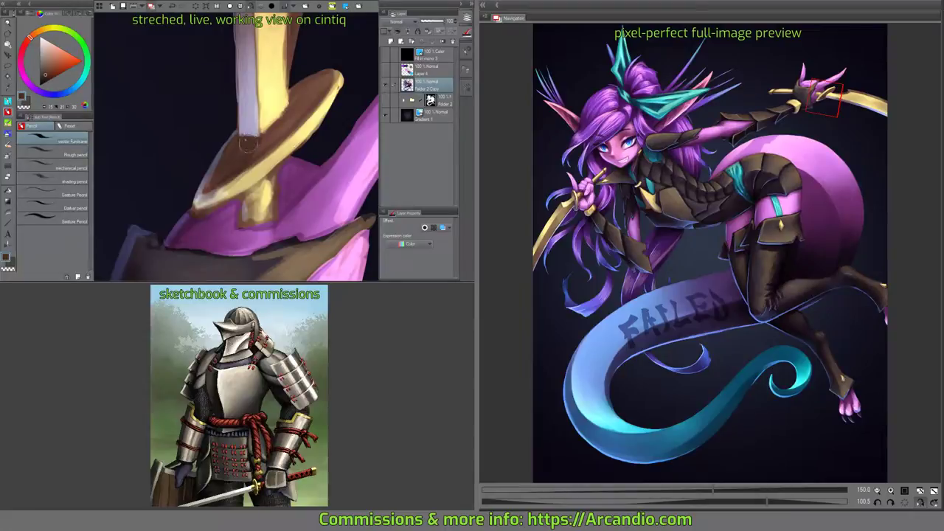
Sample the lavender and yellow and repaint the blade's base where it meets the round guard.
alt+click(258, 116)
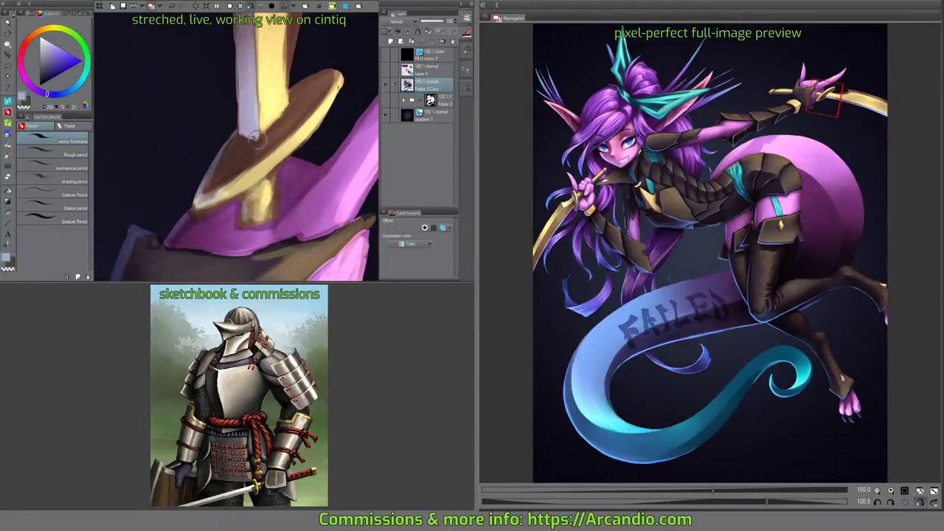
alt+click(267, 118)
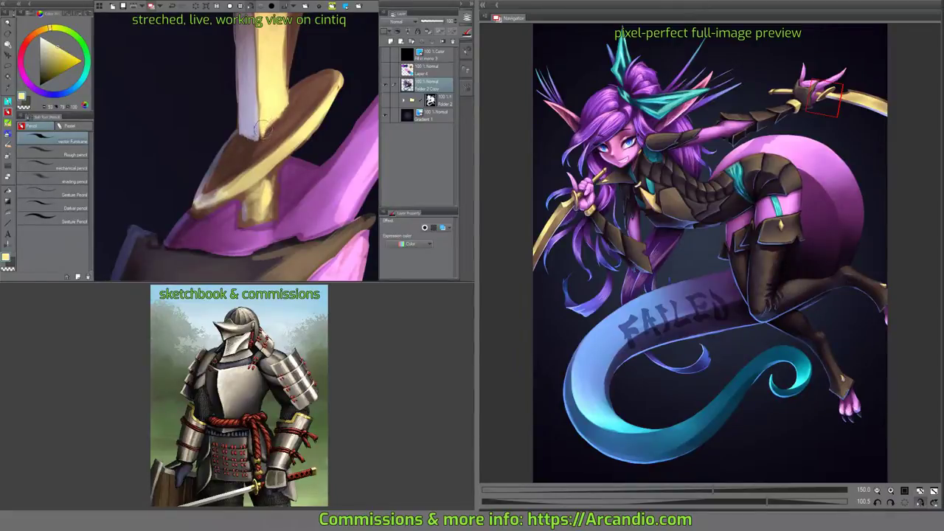
mouse_move(262, 129)
mouse_down()
mouse_move(282, 107)
mouse_move(260, 138)
mouse_move(259, 92)
mouse_move(262, 114)
mouse_up()
key(minus)
key(minus)
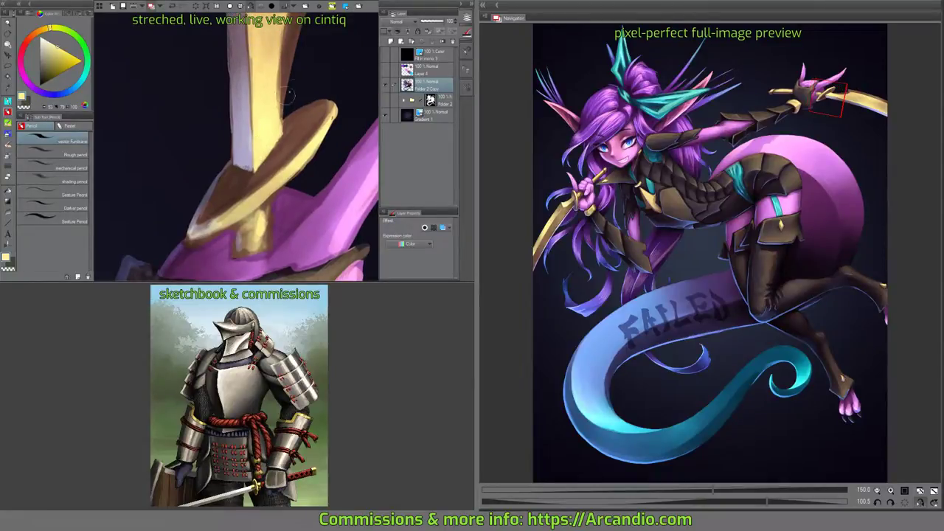
Touch up the pale rim and outer brown edge of the sword's round guard with the pencil.
key(asciicircum)
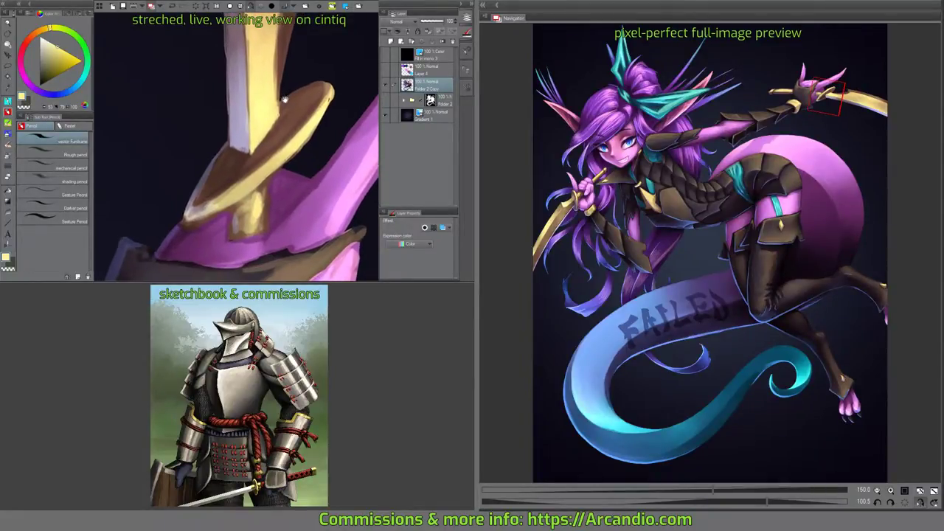
key(minus)
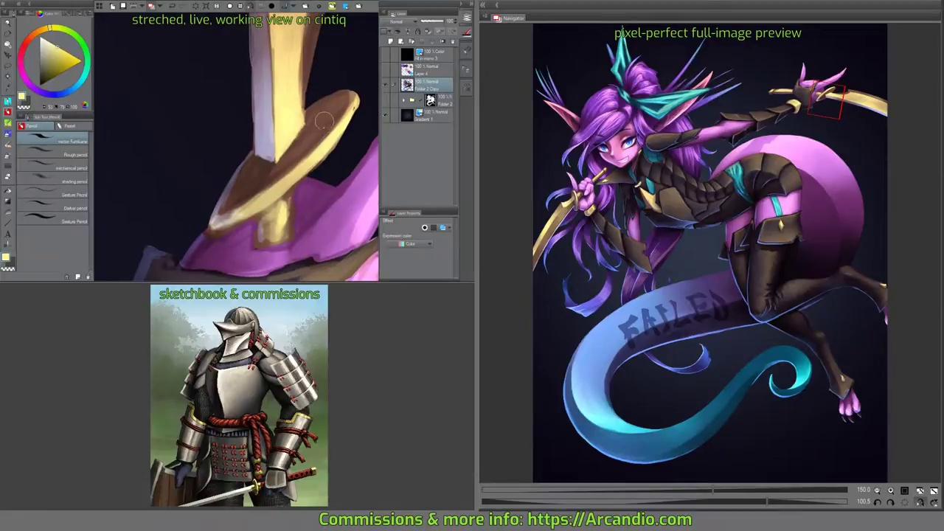
key(minus)
key(minus)
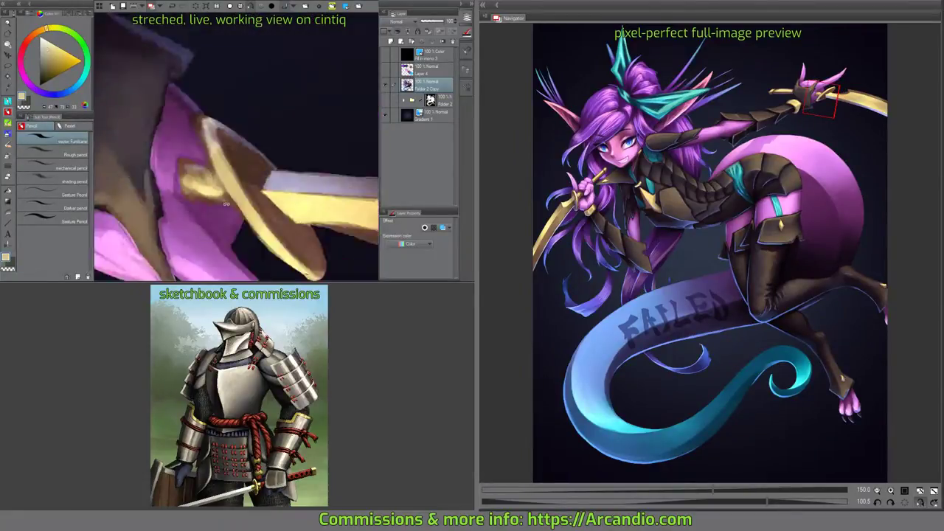
key(minus)
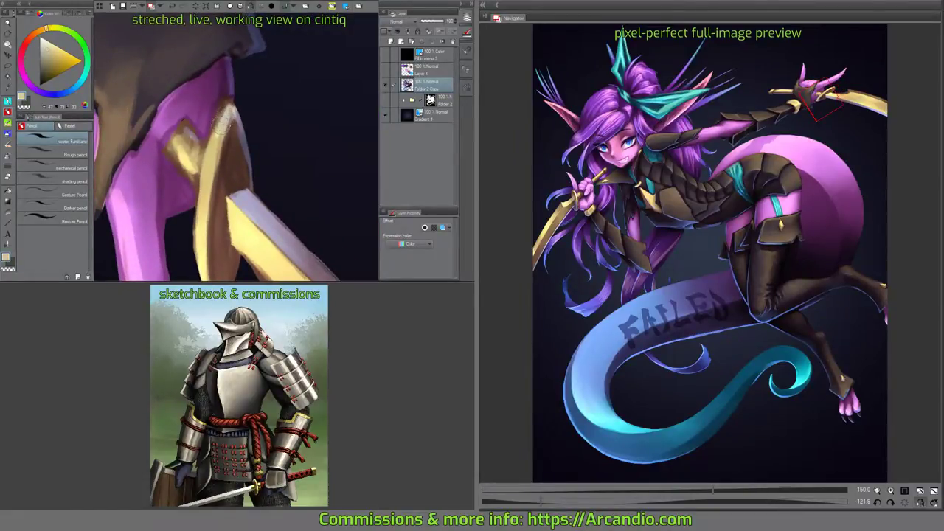
key(asciicircum)
key(asciicircum)
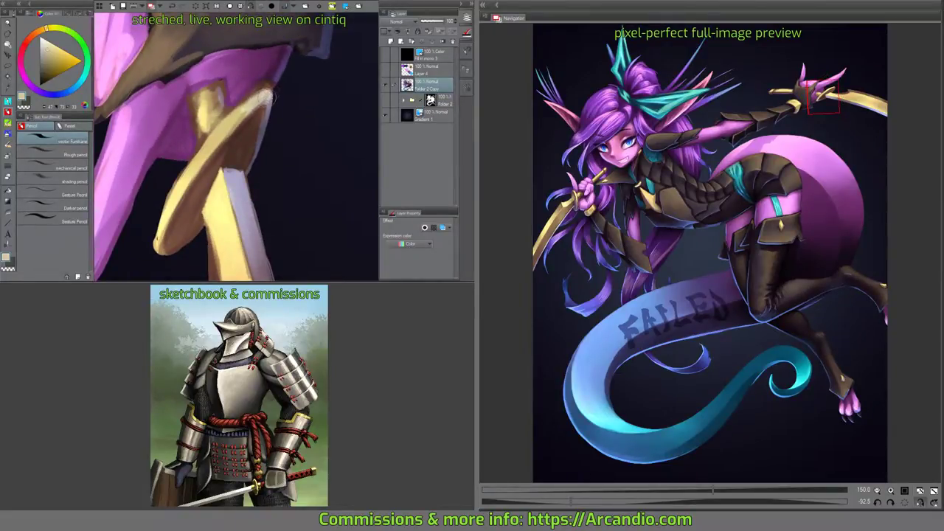
scroll(275, 92, up, 2)
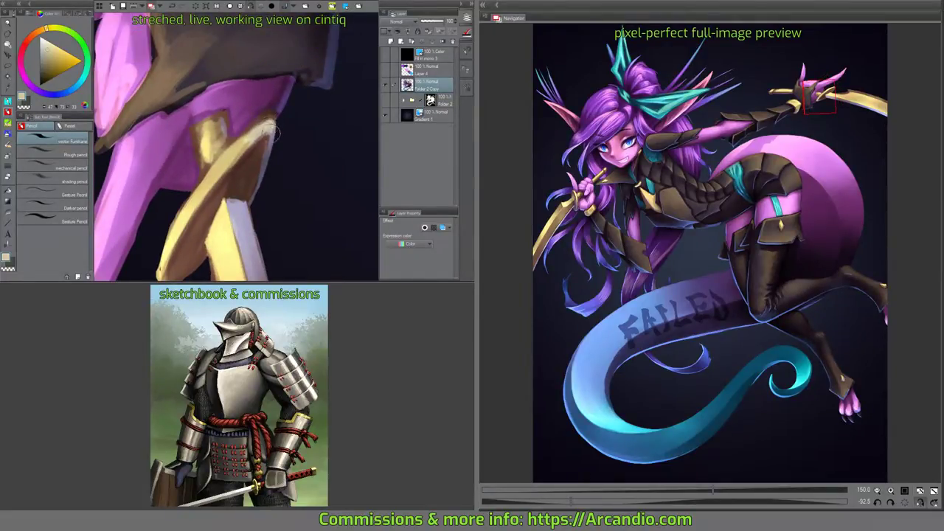
mouse_move(272, 133)
mouse_down()
mouse_move(269, 118)
mouse_move(266, 129)
mouse_move(280, 136)
mouse_move(276, 181)
mouse_up()
drag(306, 110, 325, 125)
drag(237, 153, 236, 94)
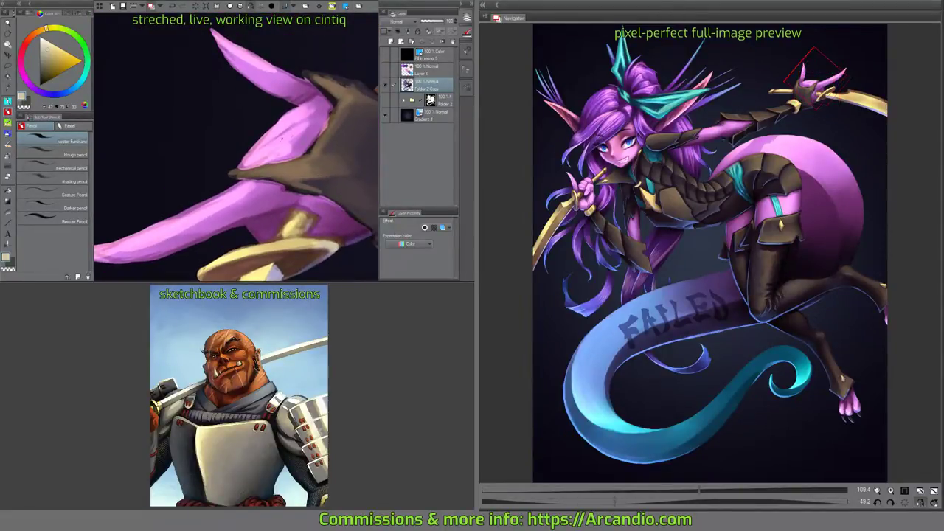
Sample the finger's light pink and mid purple and repaint the short finger's shading and outer edge above the glove's point.
alt+click(270, 149)
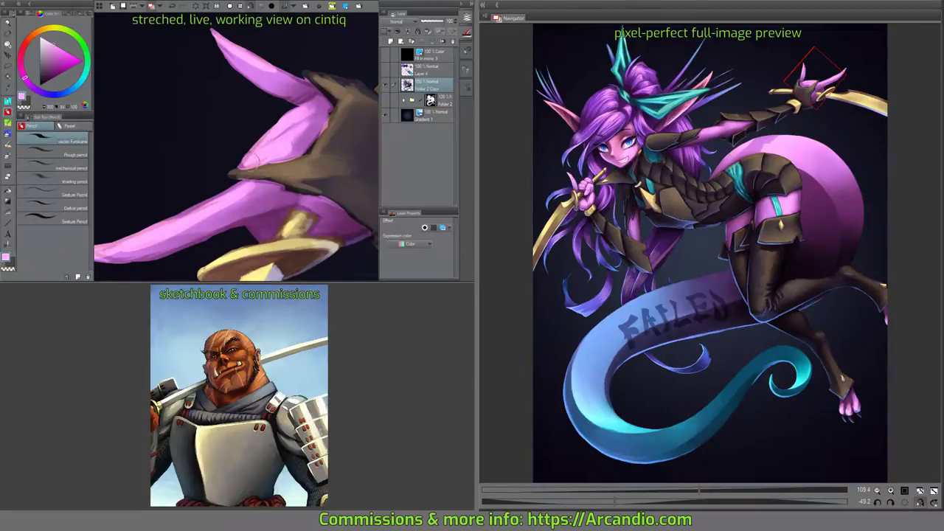
scroll(303, 122, up, 2)
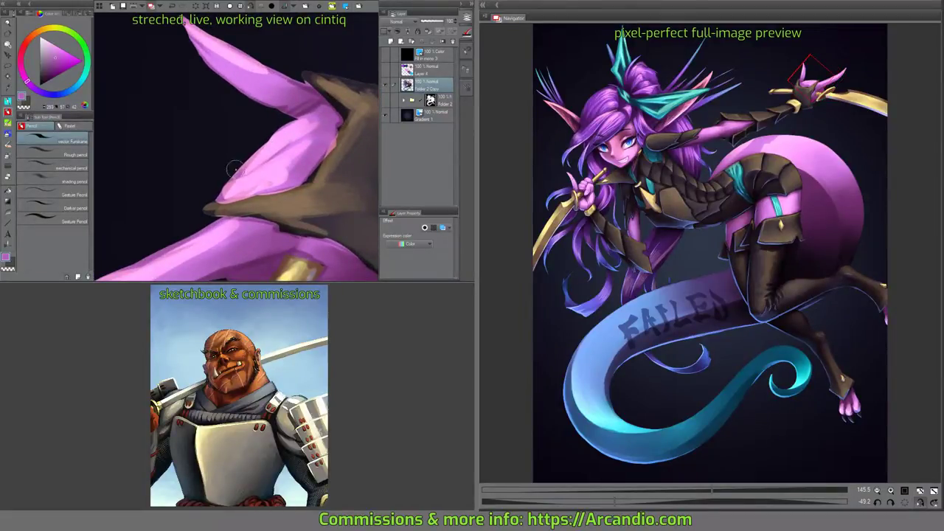
alt+click(234, 170)
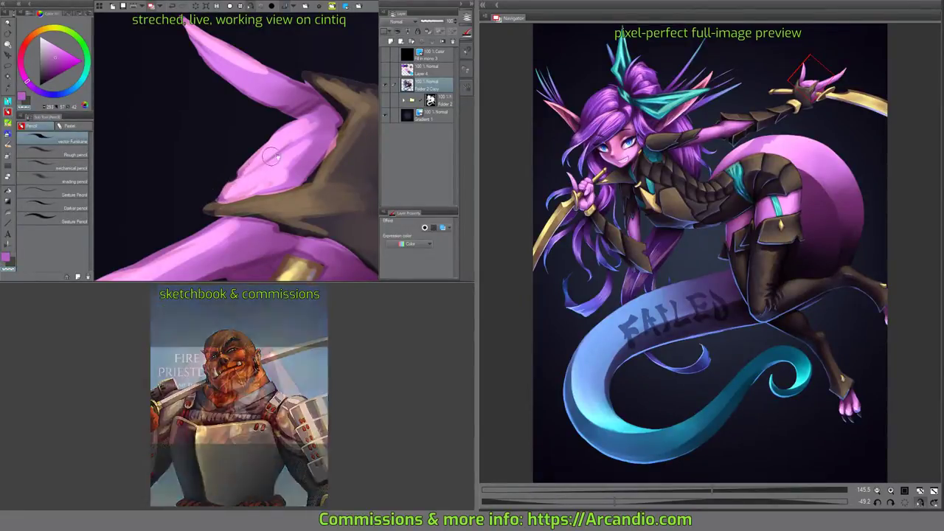
drag(271, 156, 236, 188)
Sample the glove's brown and repaint its pointed tip and lower edge between the fingers.
alt+click(225, 191)
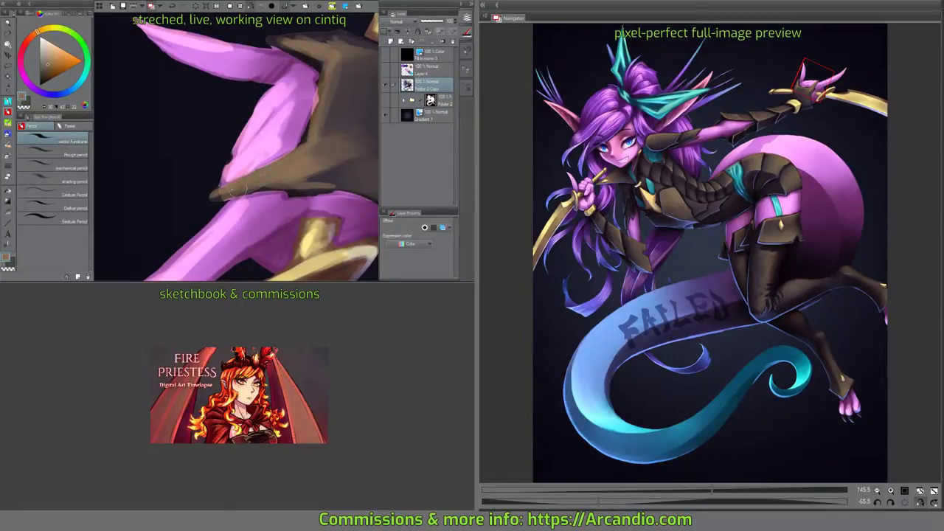
drag(234, 189, 240, 161)
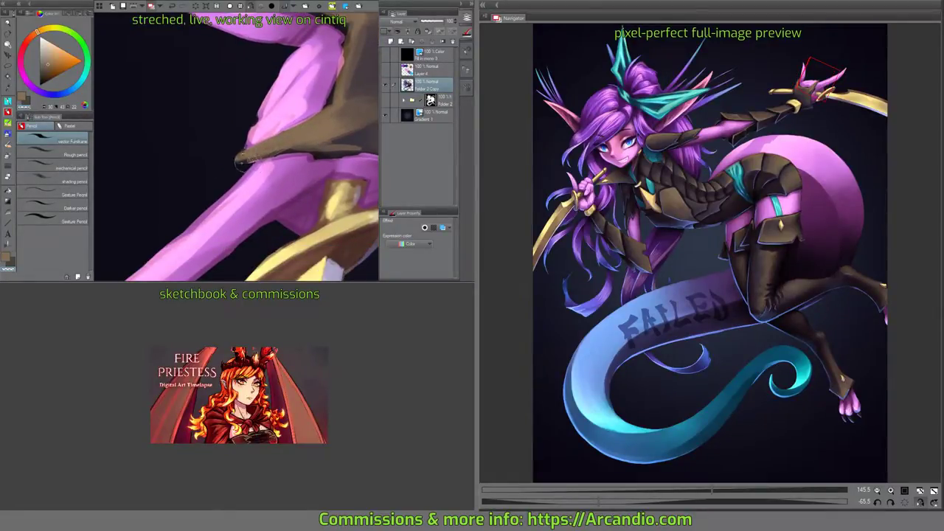
drag(299, 151, 253, 239)
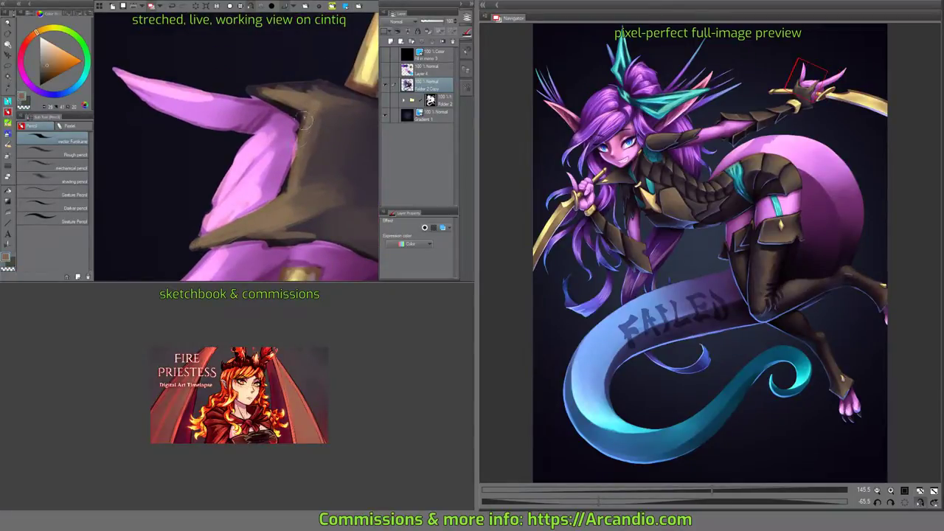
Sample a near-black tone and paint a dark contour along the glove's edge against the fingers.
alt+click(302, 118)
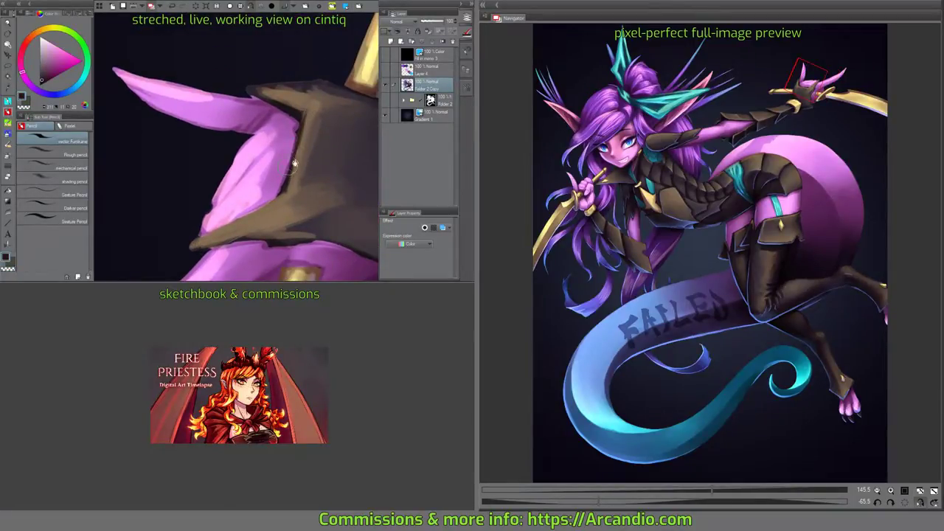
drag(293, 162, 280, 159)
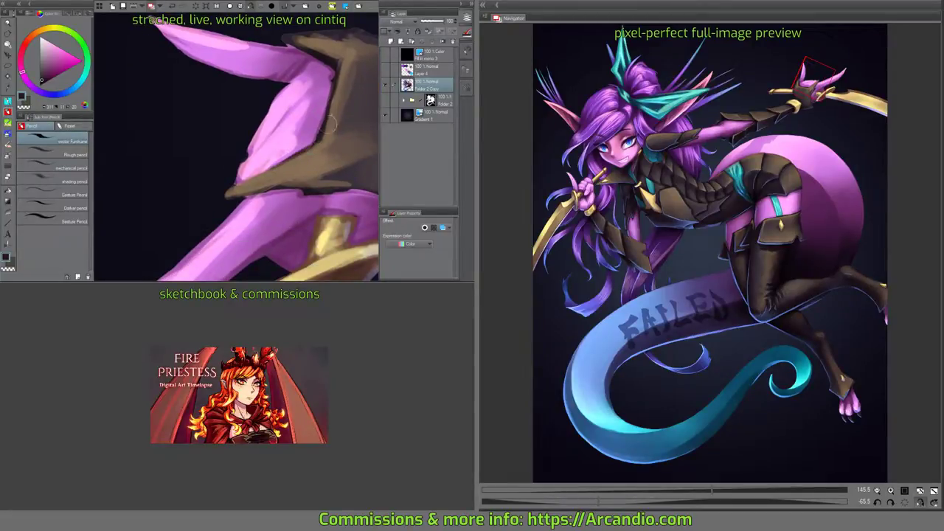
drag(328, 125, 197, 114)
drag(189, 143, 185, 103)
mouse_move(179, 70)
mouse_down()
mouse_move(188, 117)
mouse_move(178, 88)
mouse_move(183, 62)
mouse_move(187, 122)
mouse_up()
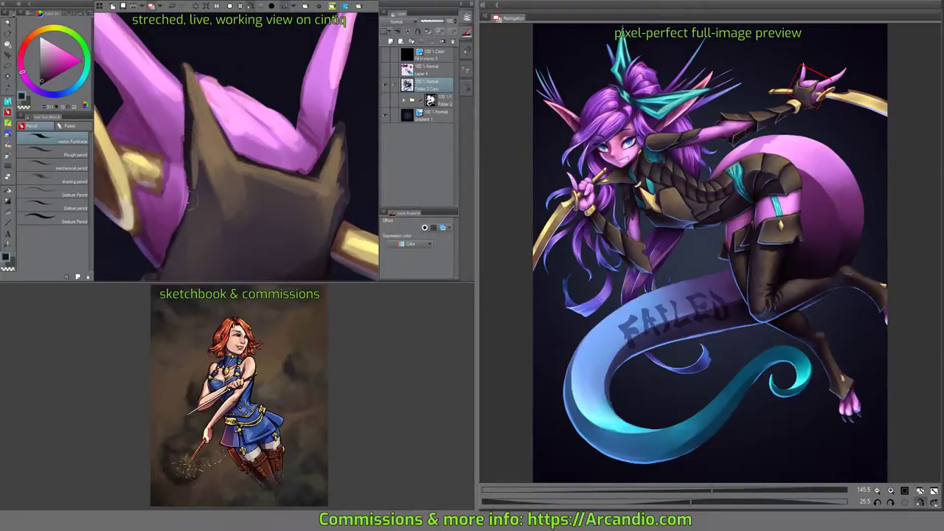
Darken the glove's border along the palm and shade the base of its spike with sampled dark tones.
drag(188, 183, 176, 222)
key(minus)
key(minus)
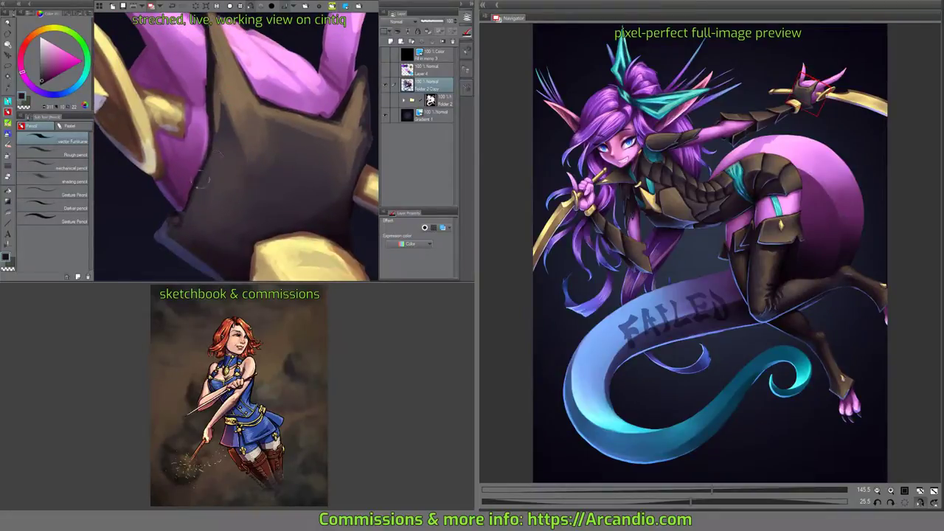
scroll(214, 118, up, 2)
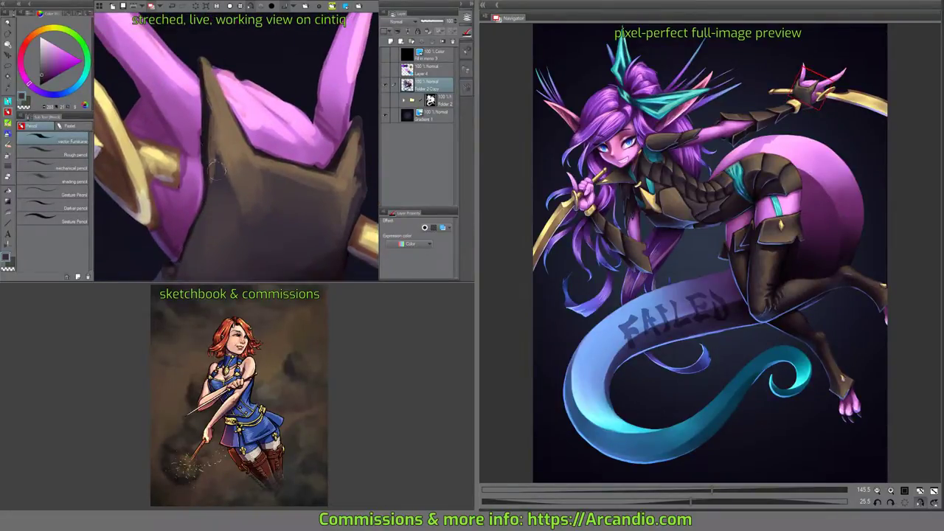
alt+click(212, 170)
alt+click(211, 155)
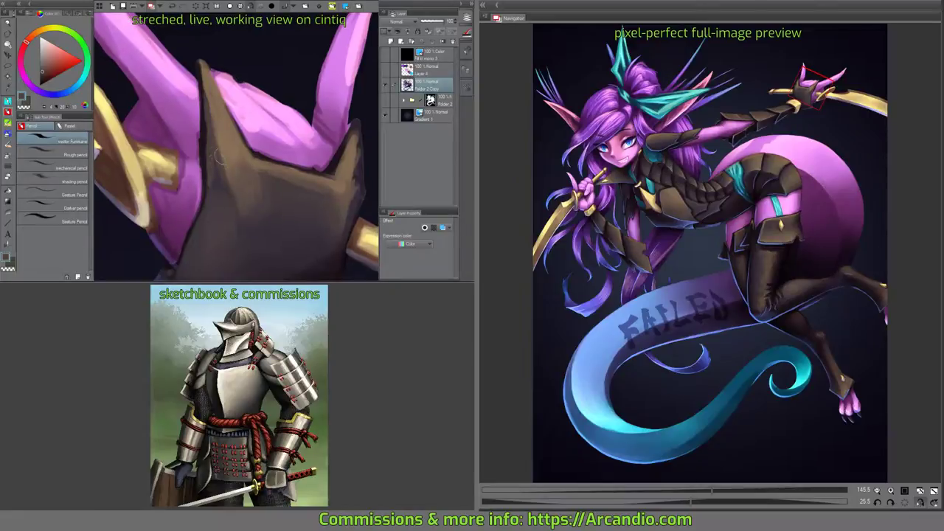
mouse_move(211, 180)
mouse_down()
mouse_move(257, 202)
mouse_move(317, 204)
mouse_move(303, 168)
mouse_move(288, 190)
mouse_move(299, 122)
mouse_move(308, 152)
mouse_move(300, 109)
mouse_move(317, 154)
mouse_move(164, 151)
mouse_up()
Sample the glove's lighter brown and refine its spikes, upper border and side edge beside the palm.
alt+click(288, 190)
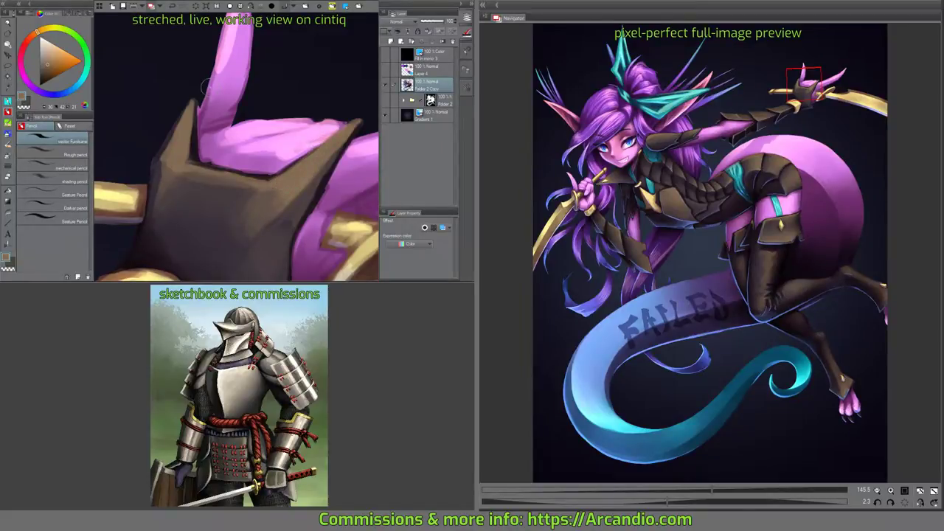
drag(205, 87, 308, 154)
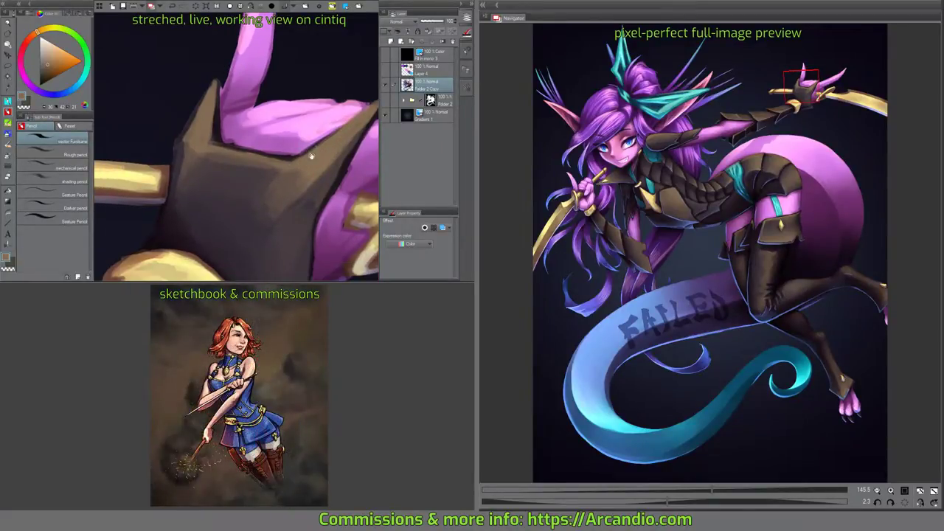
drag(285, 189, 277, 151)
scroll(320, 178, down, 2)
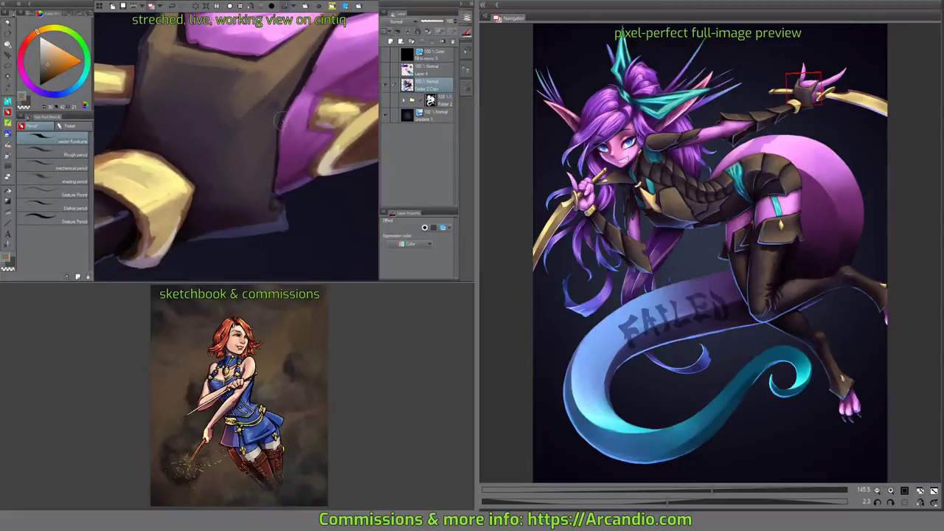
drag(279, 184, 300, 168)
Sample the forearm guard's tan and dark tones and clean up its ridge beside the gold wrist cuff.
scroll(300, 168, up, 3)
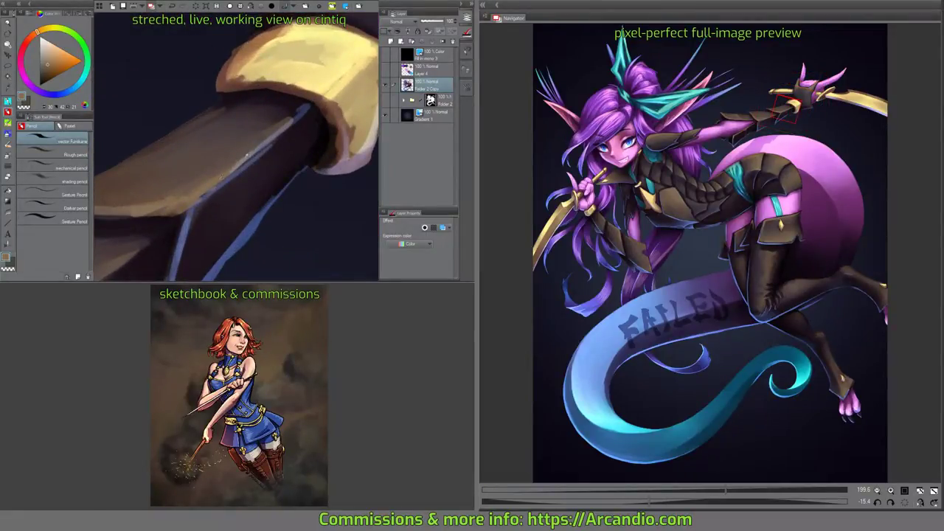
alt+click(212, 188)
alt+click(207, 193)
alt+click(294, 98)
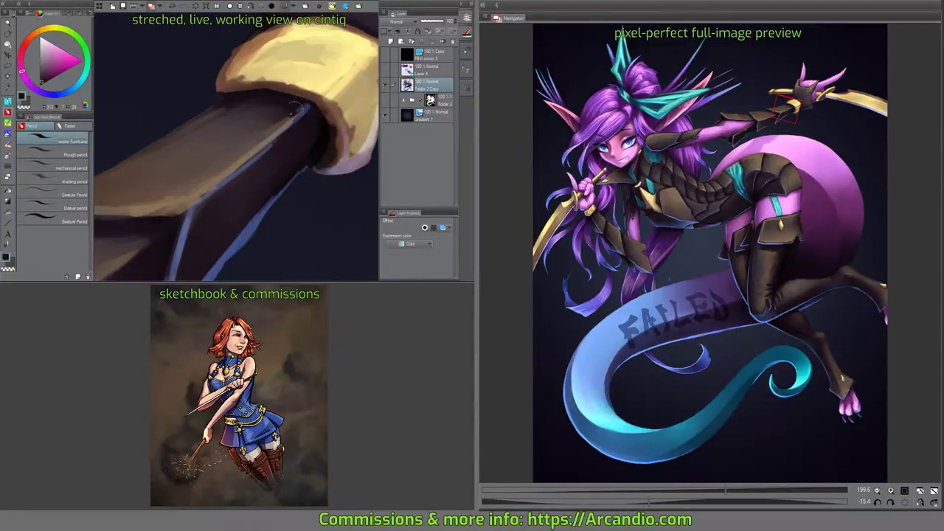
mouse_move(297, 108)
mouse_down()
mouse_move(308, 106)
mouse_move(296, 110)
mouse_up()
Switch to the mixing blender and smooth the forearm guard's upper surface, blue rim light and plate tip.
click(8, 145)
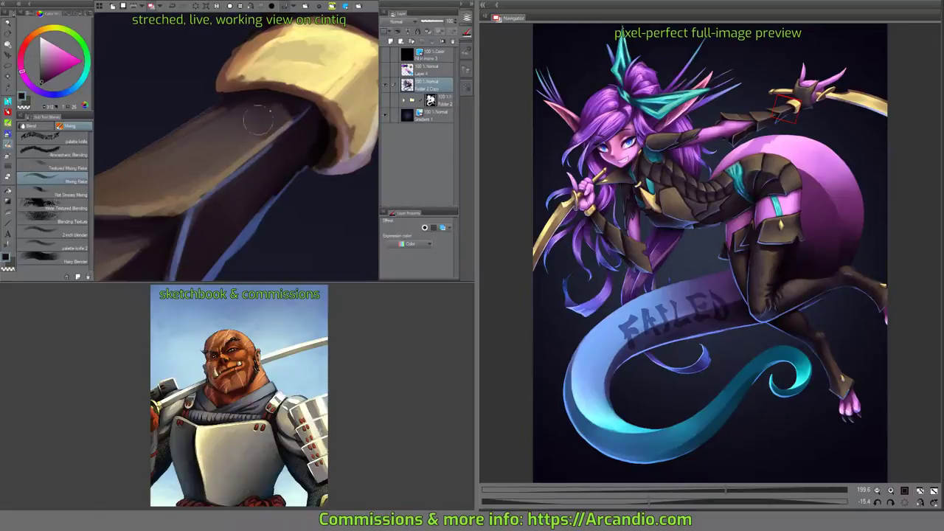
mouse_move(259, 121)
mouse_down()
mouse_move(286, 103)
mouse_move(269, 101)
mouse_move(298, 109)
mouse_move(299, 139)
mouse_move(296, 123)
mouse_move(261, 142)
mouse_move(268, 152)
mouse_up()
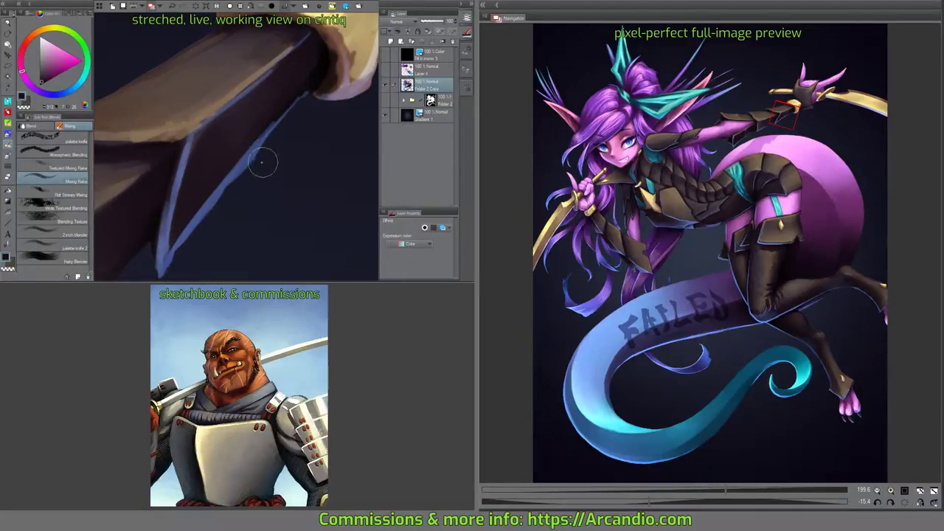
key(e)
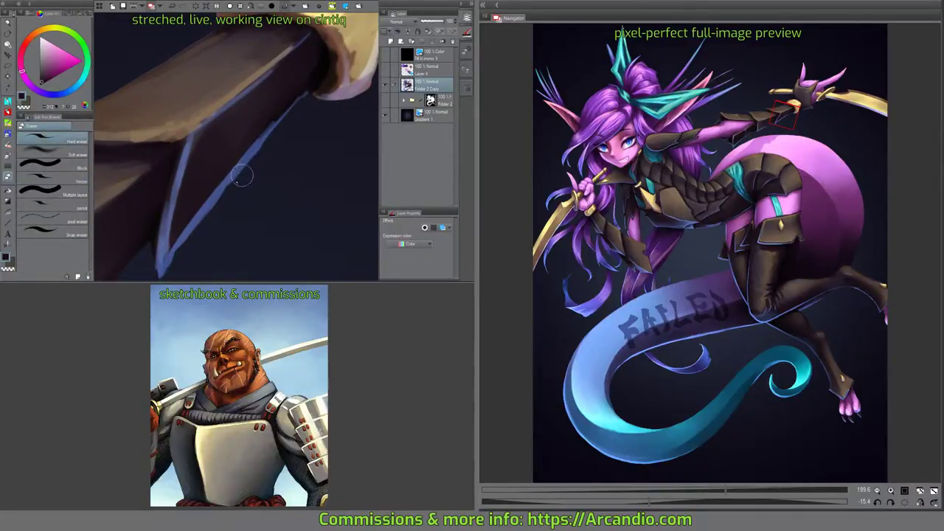
key(j)
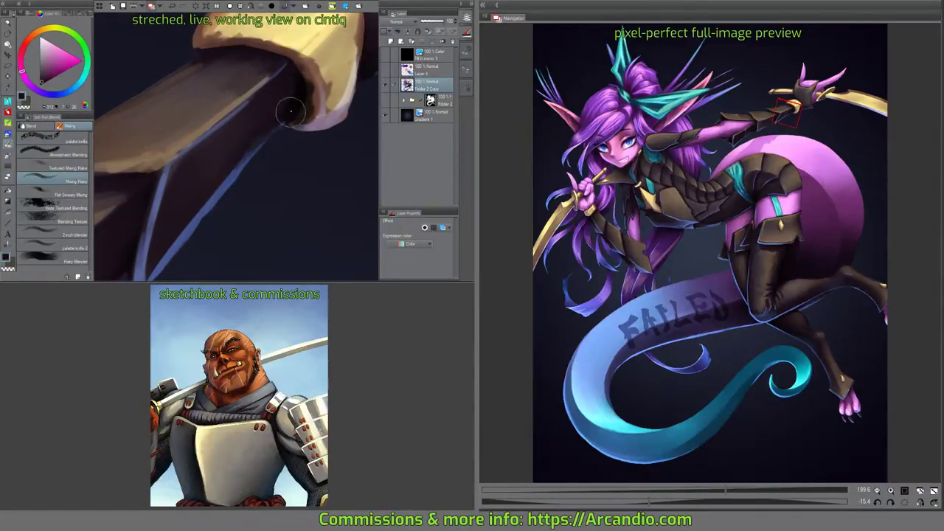
mouse_move(289, 110)
mouse_down()
mouse_move(251, 131)
mouse_move(225, 129)
mouse_up()
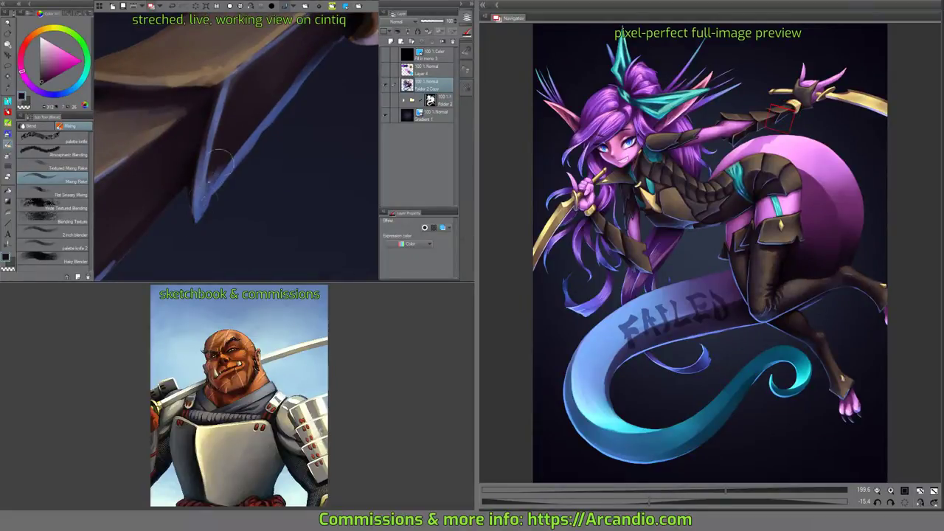
mouse_move(218, 147)
mouse_down()
mouse_move(202, 164)
mouse_move(247, 140)
mouse_move(333, 57)
mouse_move(319, 89)
mouse_move(204, 187)
mouse_move(201, 175)
mouse_move(200, 193)
mouse_move(222, 159)
mouse_move(202, 168)
mouse_move(214, 132)
mouse_move(202, 130)
mouse_move(202, 179)
mouse_move(194, 133)
mouse_move(207, 124)
mouse_move(214, 157)
mouse_up()
Blend the blue rim light into the pointed tips of the next forearm guard plates toward the elbow.
scroll(263, 101, up, 1)
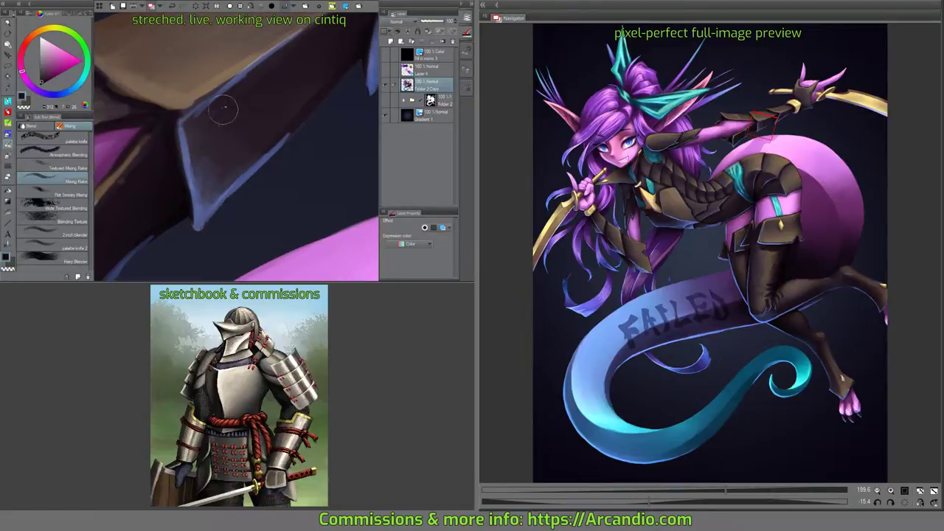
scroll(249, 99, up, 3)
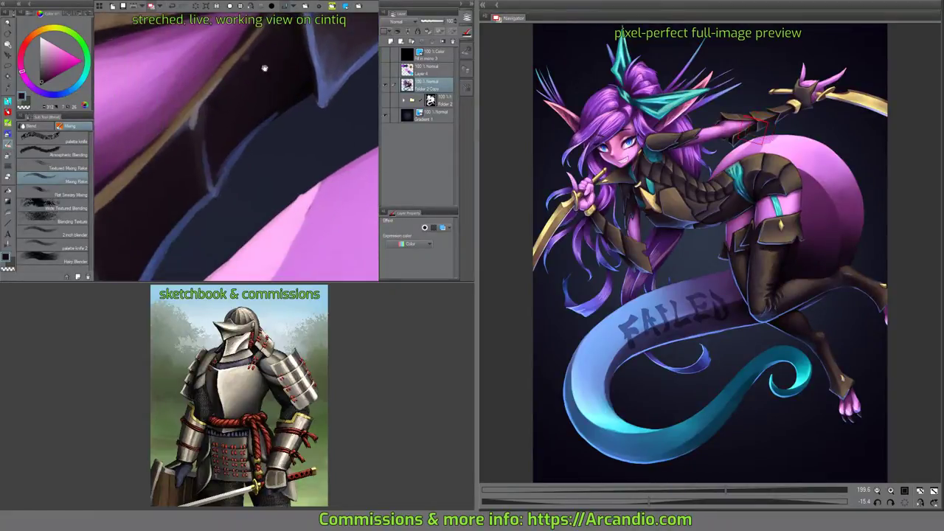
drag(210, 188, 212, 171)
scroll(222, 185, down, 3)
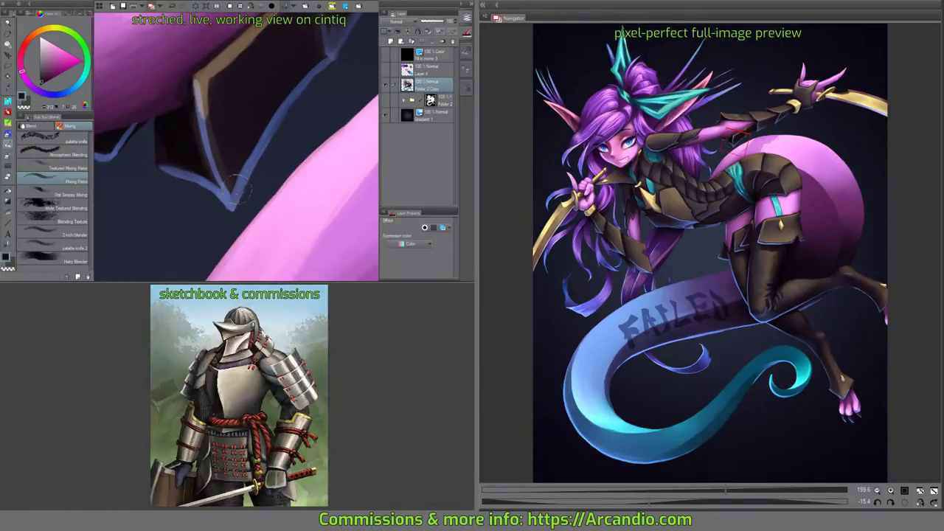
Sample the rim-light blue and blend a soft blue glow into the pointed tip of the guard's elbow-side plate.
alt+click(230, 193)
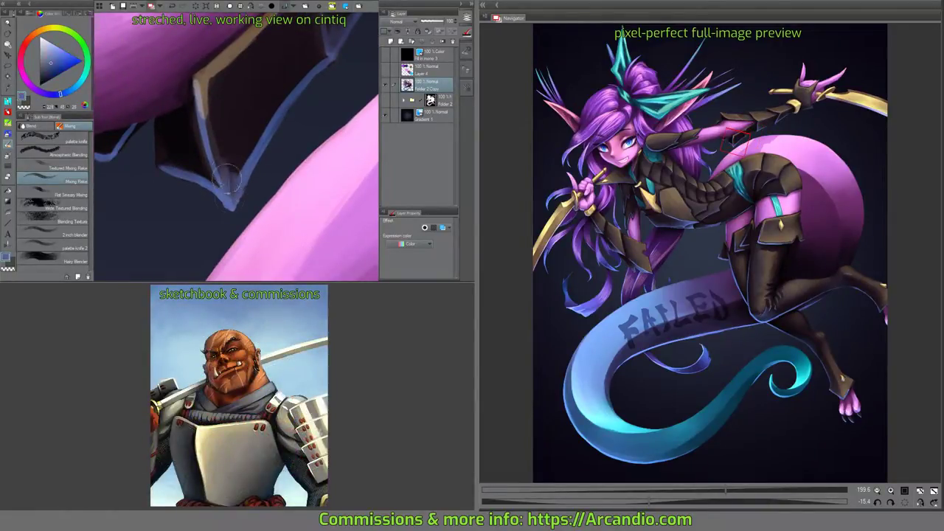
mouse_move(207, 171)
mouse_down()
mouse_move(227, 194)
mouse_move(222, 160)
mouse_move(239, 157)
mouse_move(238, 137)
mouse_move(236, 179)
mouse_move(257, 127)
mouse_move(226, 168)
mouse_move(244, 161)
mouse_move(230, 178)
mouse_move(217, 169)
mouse_move(221, 133)
mouse_move(244, 136)
mouse_move(277, 107)
mouse_up()
mouse_move(227, 147)
mouse_down()
mouse_move(205, 136)
mouse_move(196, 111)
mouse_move(210, 104)
mouse_move(216, 130)
mouse_up()
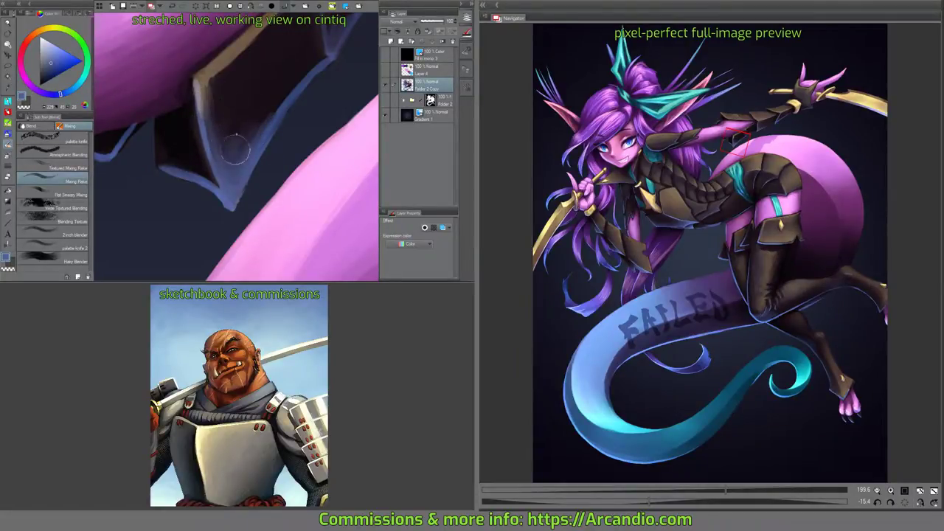
scroll(266, 99, up, 1)
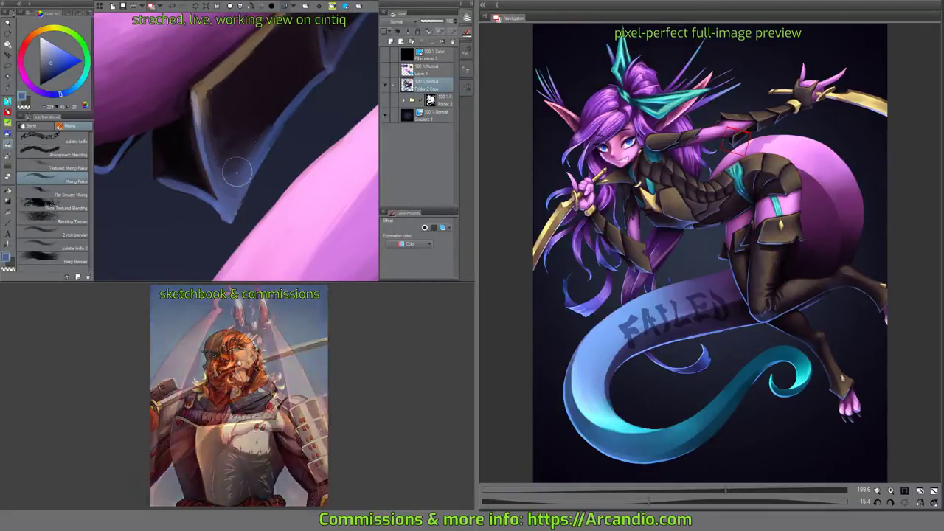
Switch to the pen and clean up the small dark plate's edge behind the guard's pointed tip with sampled background and dark tones.
mouse_move(271, 155)
mouse_down()
mouse_move(315, 133)
mouse_move(280, 153)
mouse_move(259, 152)
mouse_move(262, 175)
mouse_up()
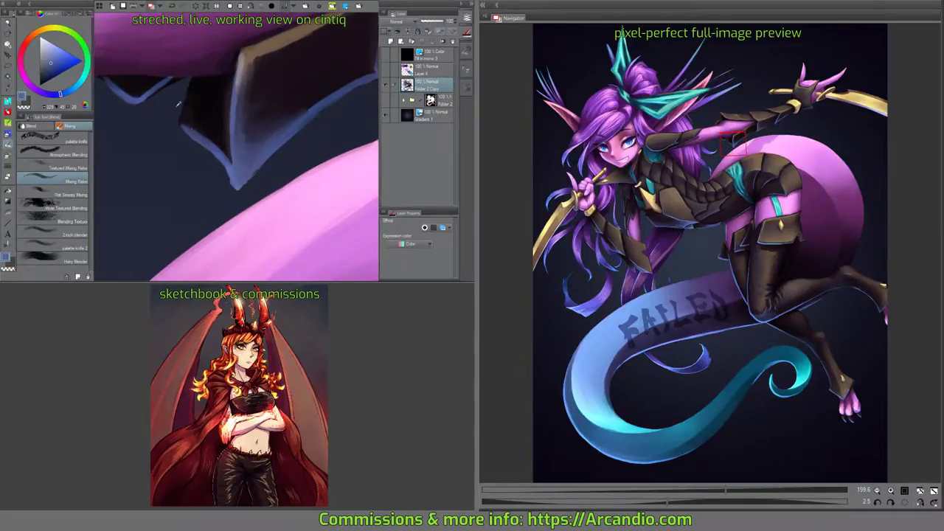
alt+click(112, 83)
click(13, 108)
mouse_move(141, 63)
mouse_down()
mouse_move(293, 101)
mouse_move(309, 151)
mouse_move(282, 178)
mouse_move(236, 96)
mouse_move(233, 107)
mouse_move(236, 95)
mouse_move(208, 147)
mouse_move(228, 138)
mouse_move(242, 157)
mouse_up()
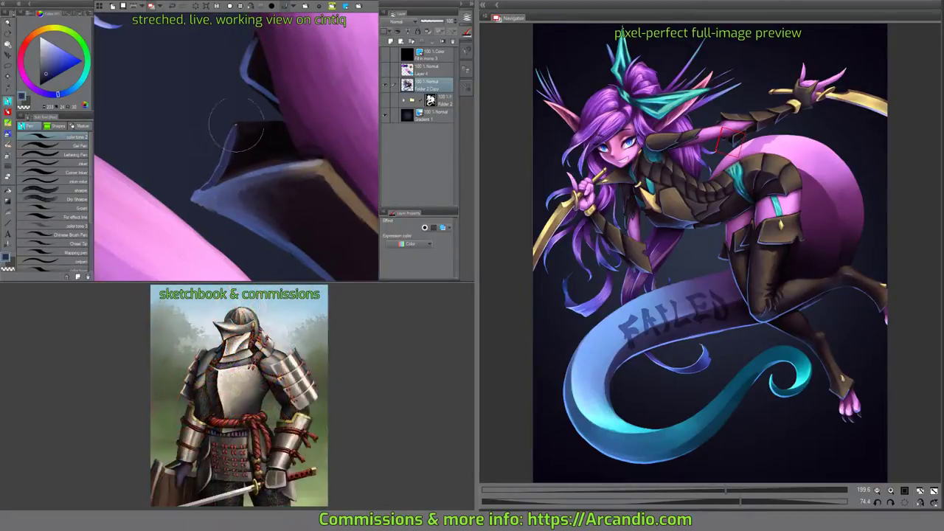
alt+click(249, 127)
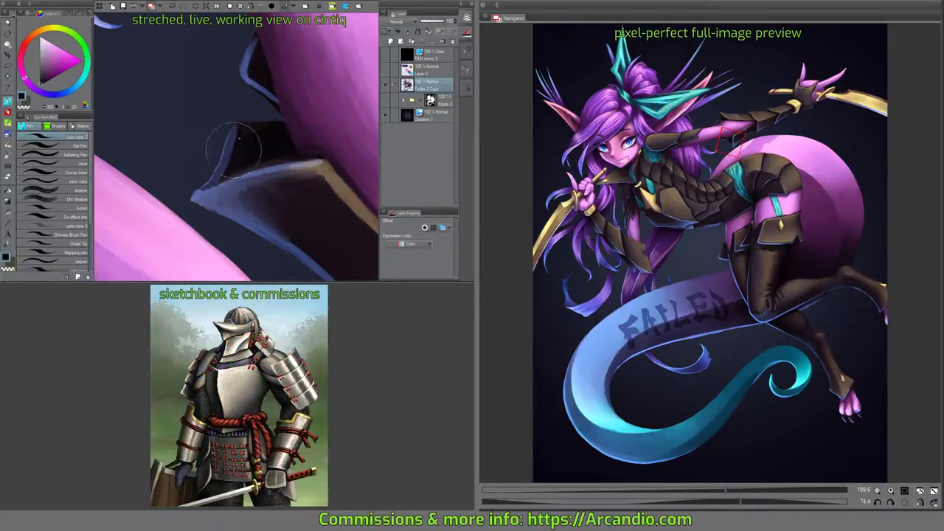
mouse_move(238, 137)
mouse_down()
mouse_move(206, 201)
mouse_move(226, 177)
mouse_move(223, 190)
mouse_move(203, 209)
mouse_move(230, 175)
mouse_up()
Sample the rim-light blue and refine the edges of the elbow-side plate's pointed tip and the small plate behind it.
alt+click(223, 189)
key(minus)
key(minus)
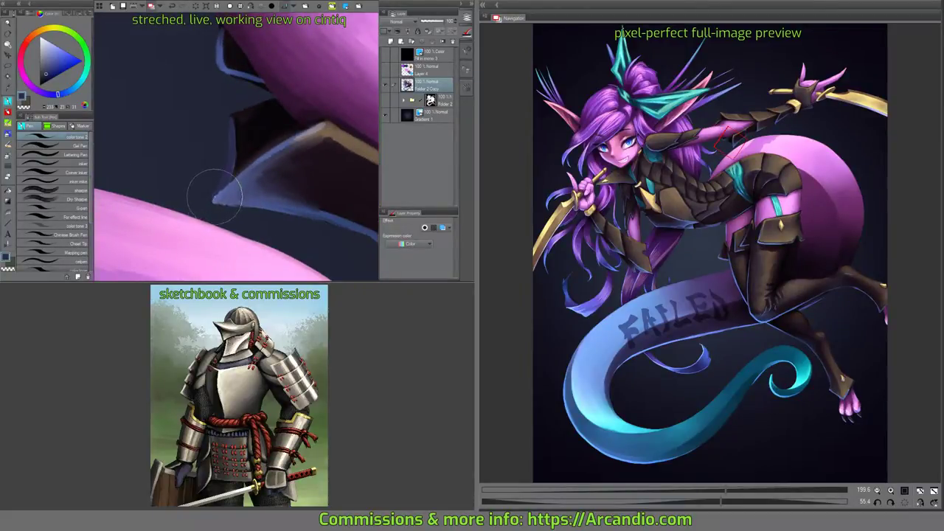
drag(272, 119, 258, 122)
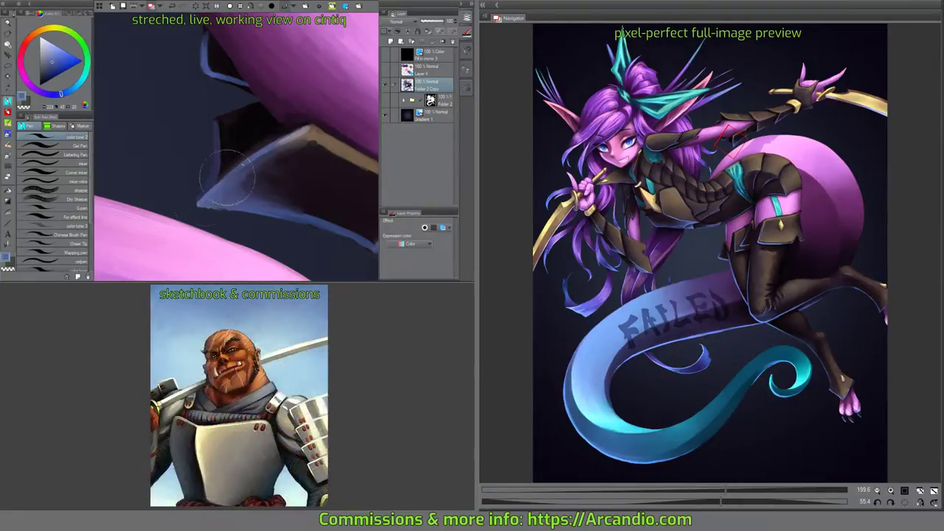
key(minus)
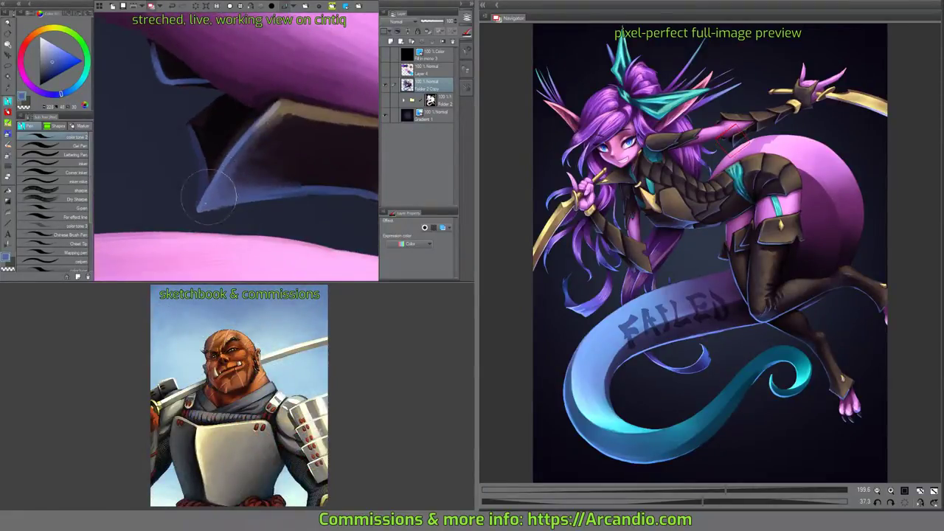
key(minus)
key(minus)
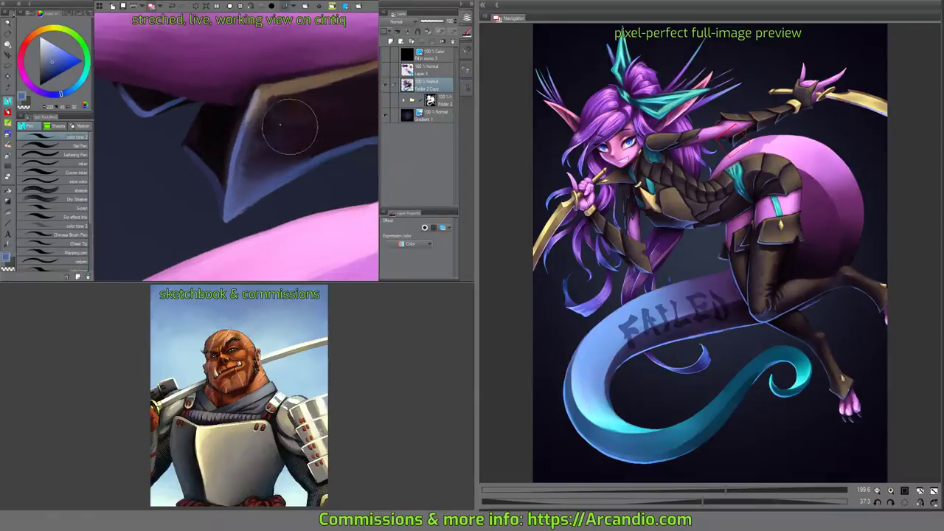
key(minus)
key(minus)
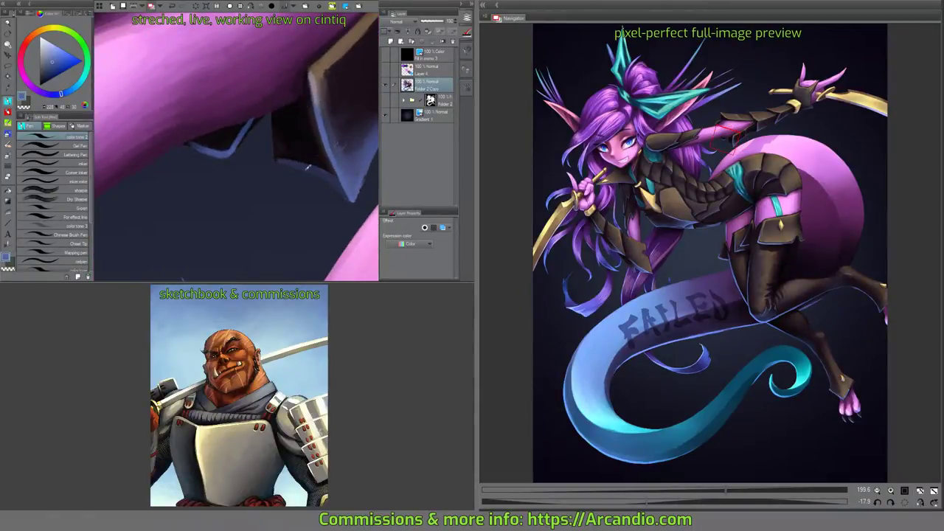
Sample the dark and background tones and thin the outline of the smallest plate peeking out beneath the forearm.
scroll(228, 155, up, 1)
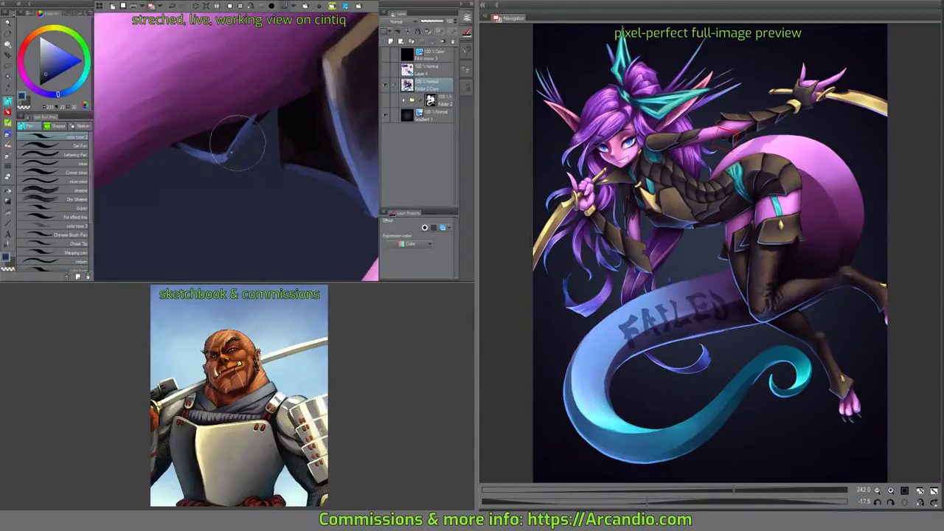
key(asciicircum)
key(asciicircum)
key(asciicircum)
key(asciicircum)
key(asciicircum)
key(asciicircum)
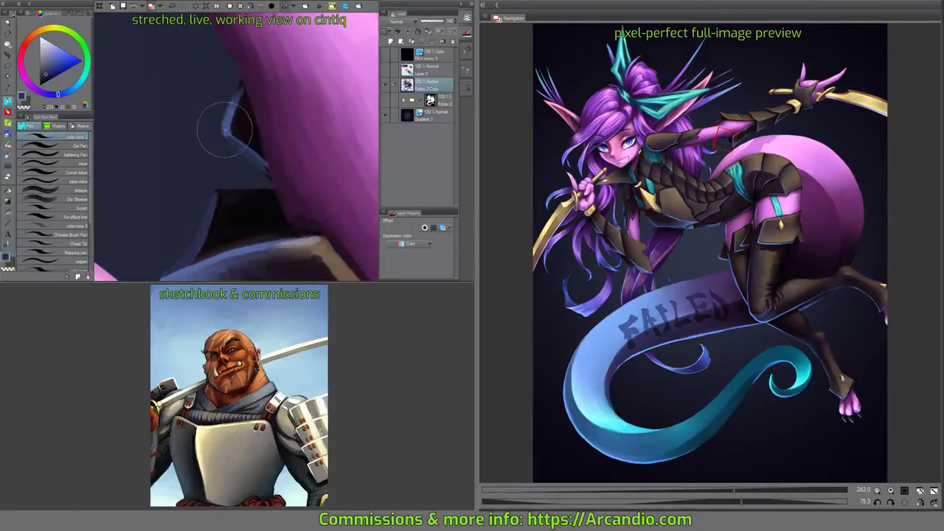
alt+click(241, 88)
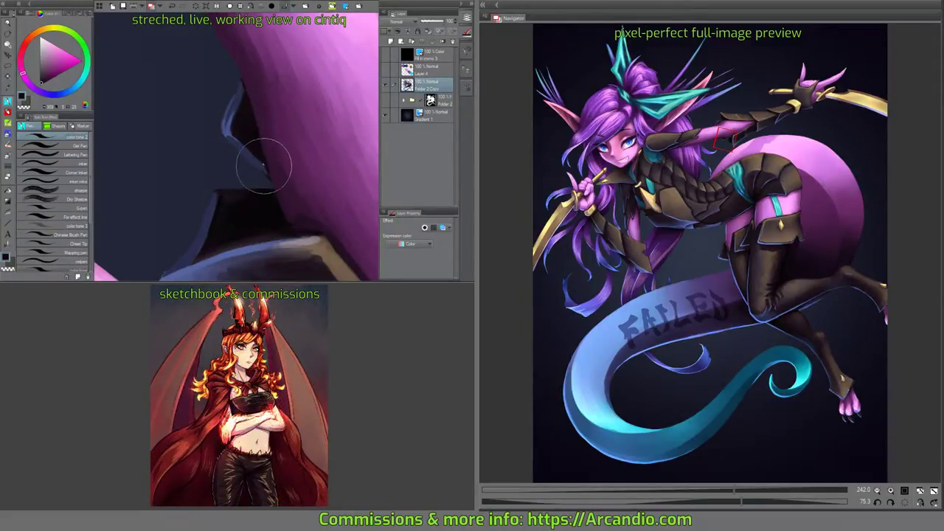
alt+click(251, 156)
drag(240, 133, 255, 166)
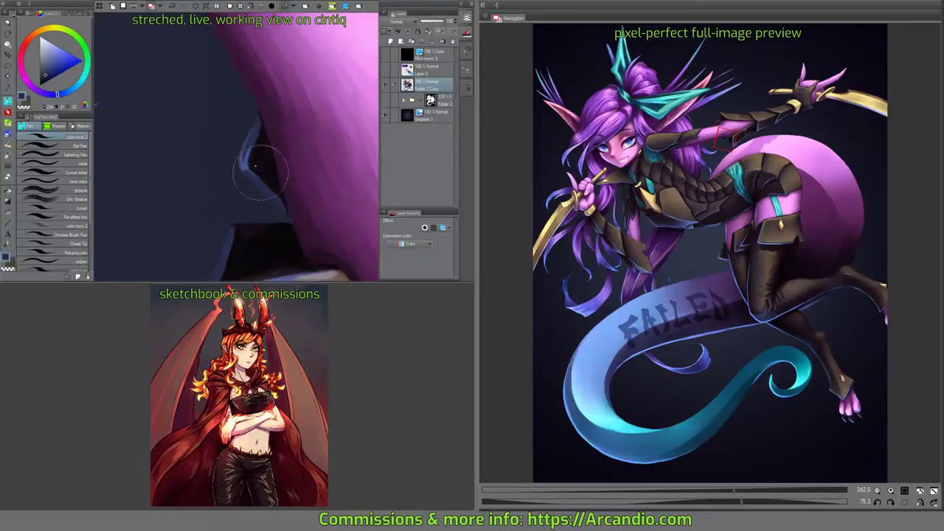
Repaint the smallest forearm plate's rim light with the sampled blue, and save the painting.
alt+click(244, 159)
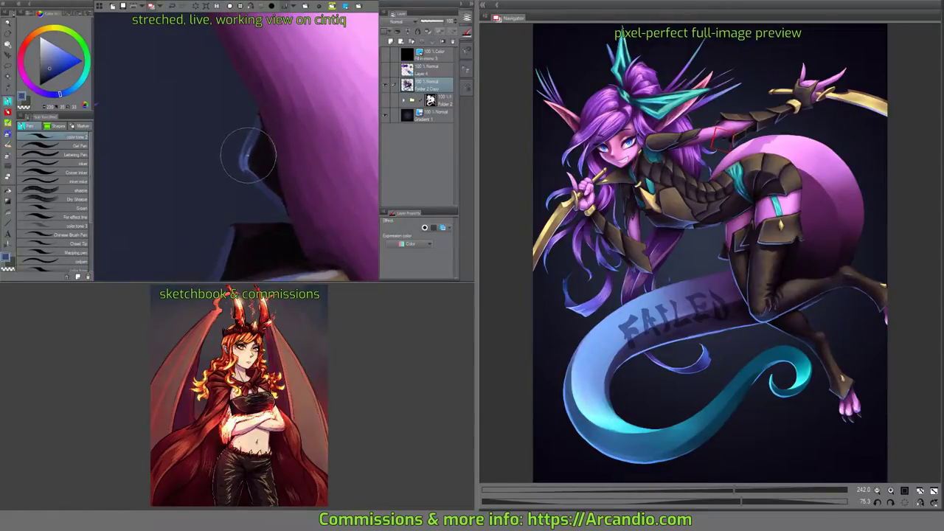
drag(247, 164, 237, 184)
drag(229, 129, 225, 173)
drag(269, 104, 258, 108)
drag(309, 44, 272, 150)
scroll(271, 150, down, 5)
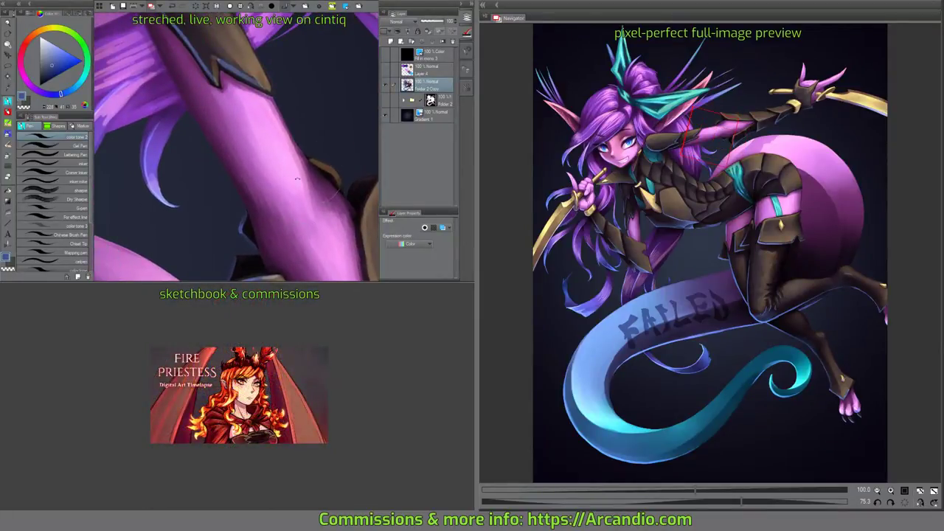
mouse_move(302, 219)
mouse_down()
mouse_move(316, 102)
mouse_move(307, 143)
mouse_move(305, 120)
mouse_up()
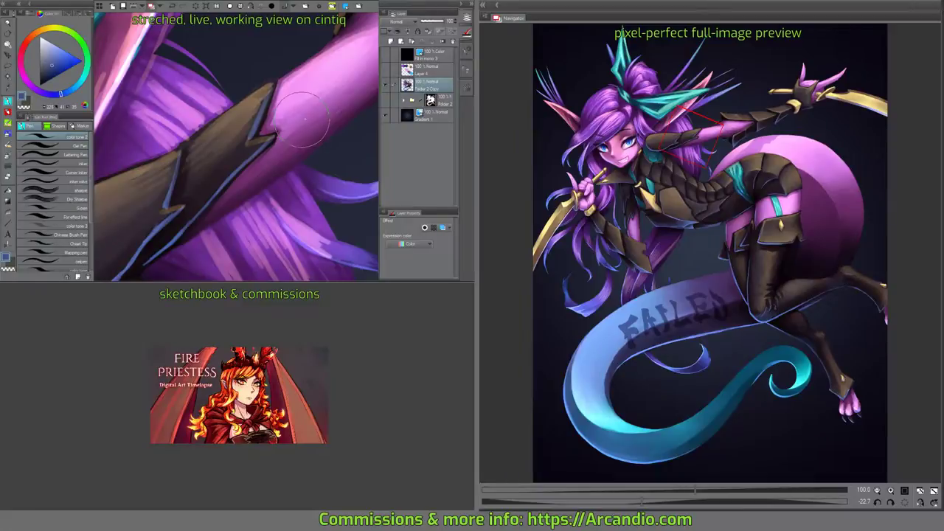
key(ctrl+s)
Switch to the mixing blender and smooth the brown upper-arm guard's surface and the shading beside its notched plate edges.
drag(265, 149, 299, 138)
click(8, 145)
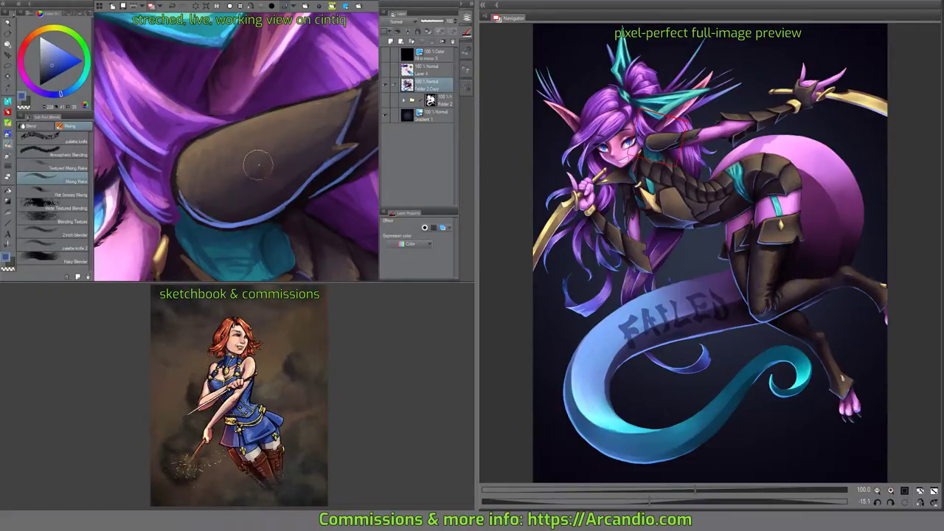
drag(314, 134, 282, 154)
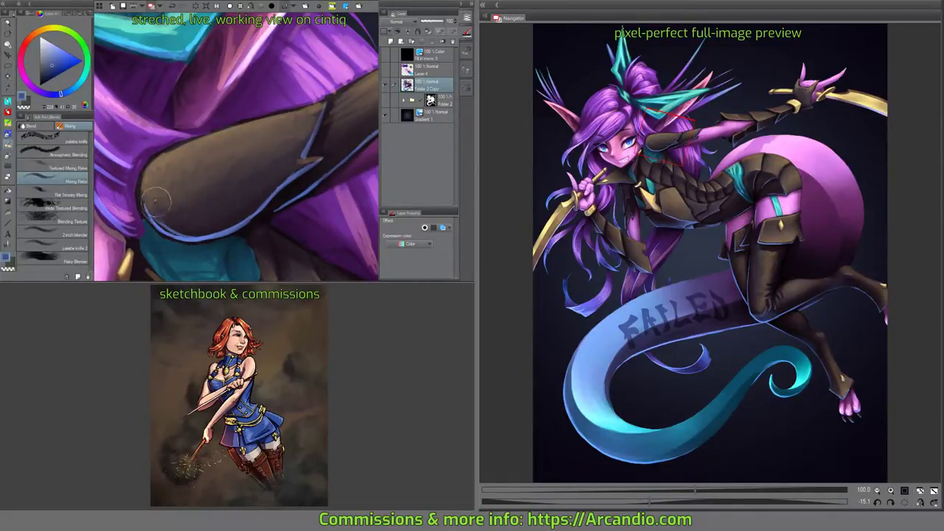
mouse_move(194, 160)
mouse_down()
mouse_move(253, 182)
mouse_move(220, 179)
mouse_up()
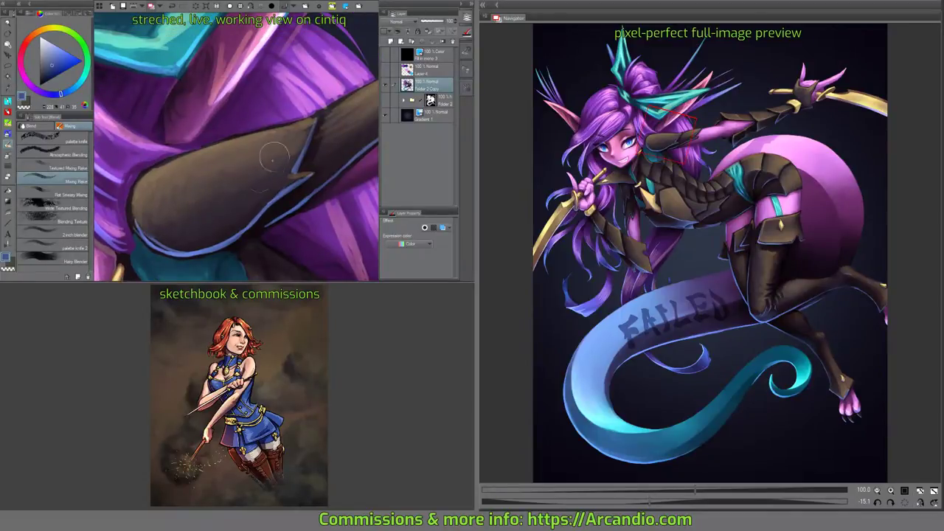
mouse_move(277, 172)
mouse_down()
mouse_move(244, 186)
mouse_move(254, 209)
mouse_up()
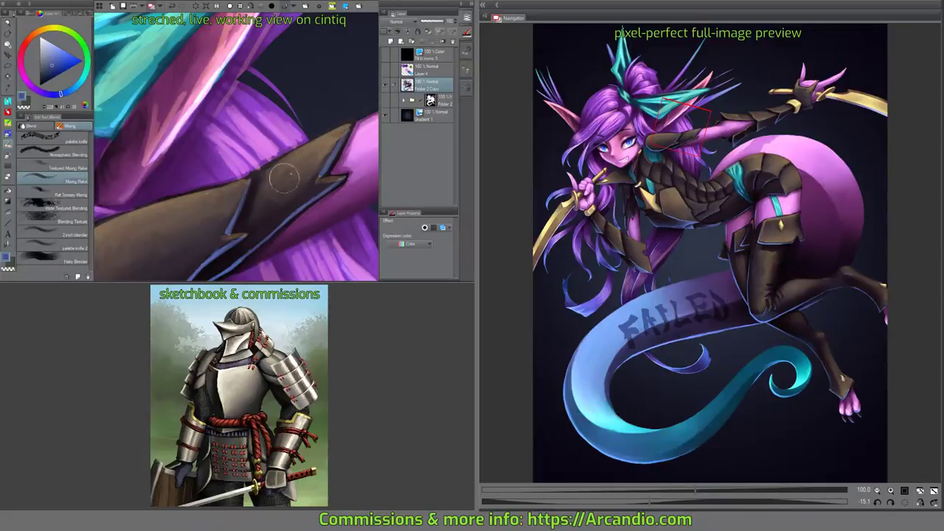
drag(288, 209, 277, 222)
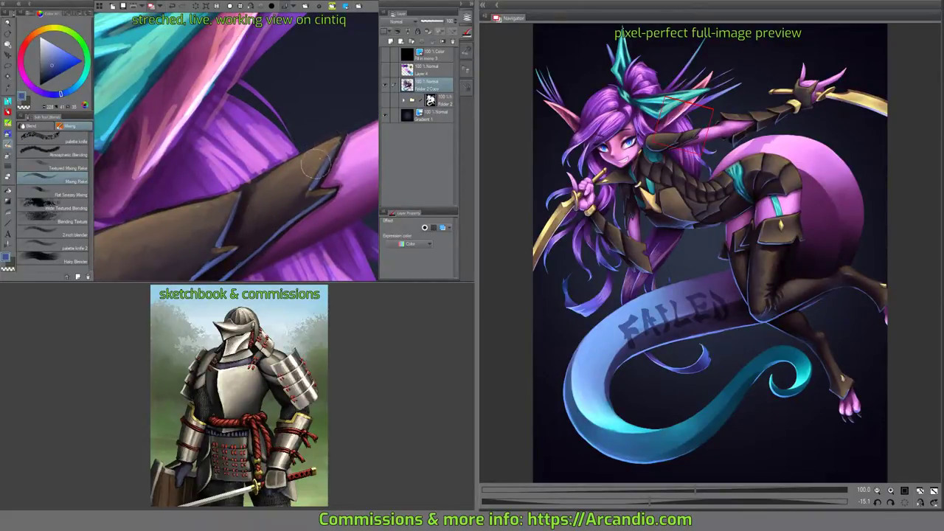
drag(310, 166, 341, 124)
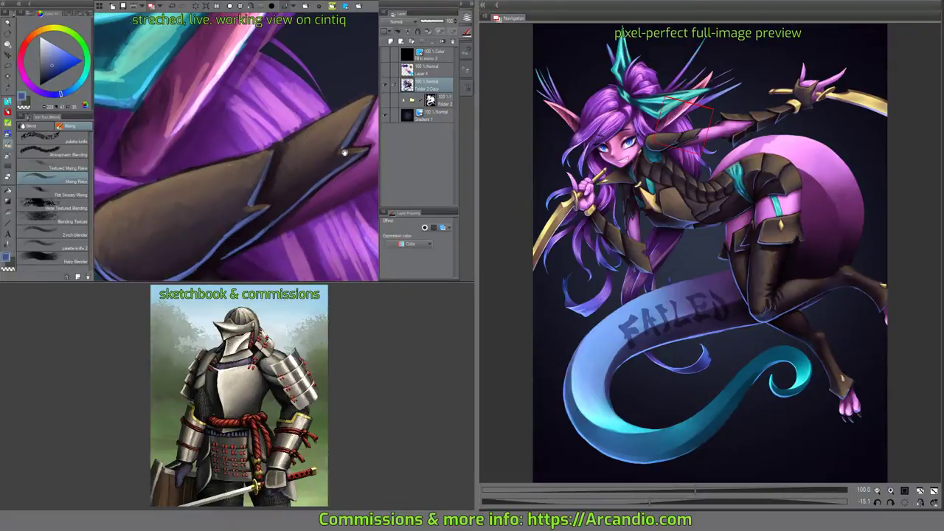
Sample the upper-arm guard's brown and blend the shading across both plates and around the notched overlap.
alt+click(218, 169)
mouse_move(214, 169)
mouse_down()
mouse_move(265, 157)
mouse_move(224, 176)
mouse_move(206, 191)
mouse_move(214, 196)
mouse_move(344, 142)
mouse_move(335, 163)
mouse_move(316, 137)
mouse_move(301, 163)
mouse_move(277, 164)
mouse_move(282, 180)
mouse_move(308, 143)
mouse_up()
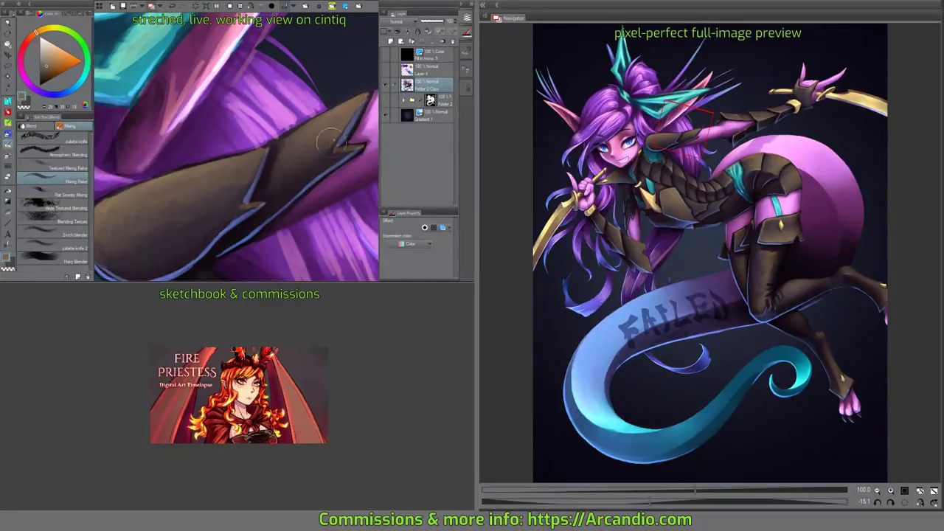
drag(247, 188, 283, 141)
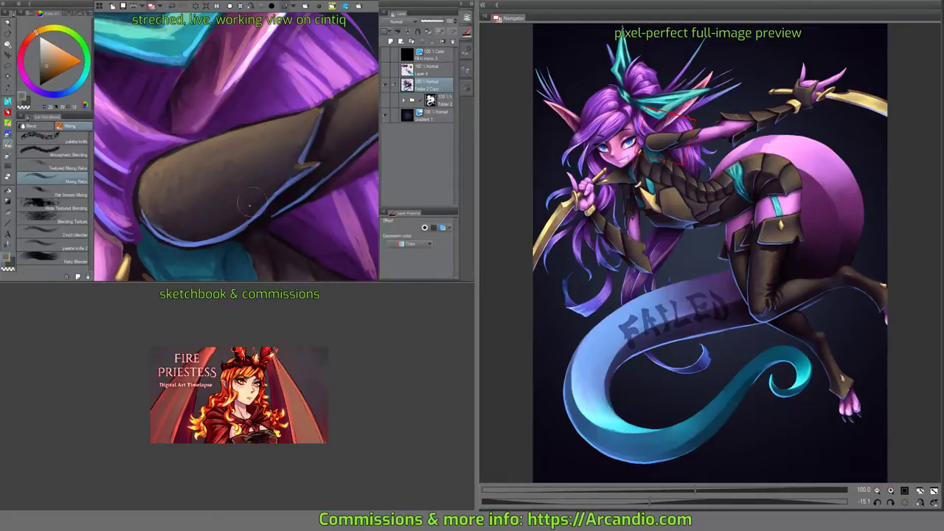
drag(313, 158, 292, 159)
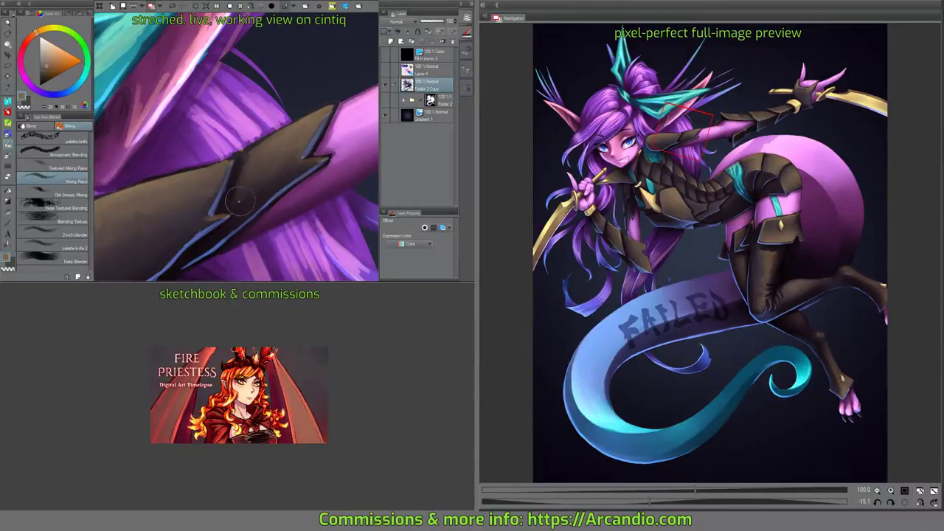
drag(273, 184, 322, 138)
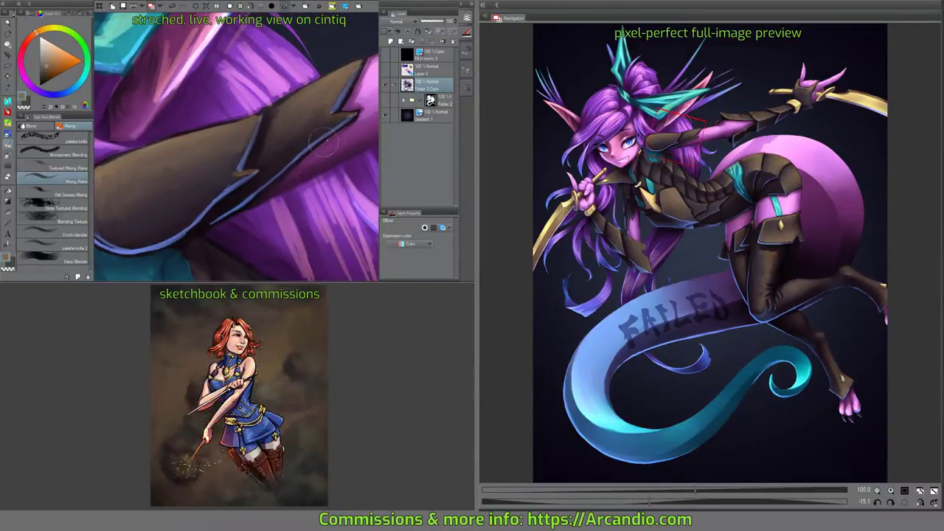
Blend the blue rim light along the upper-arm guard's lower edge softly into the brown surface.
drag(303, 170, 190, 139)
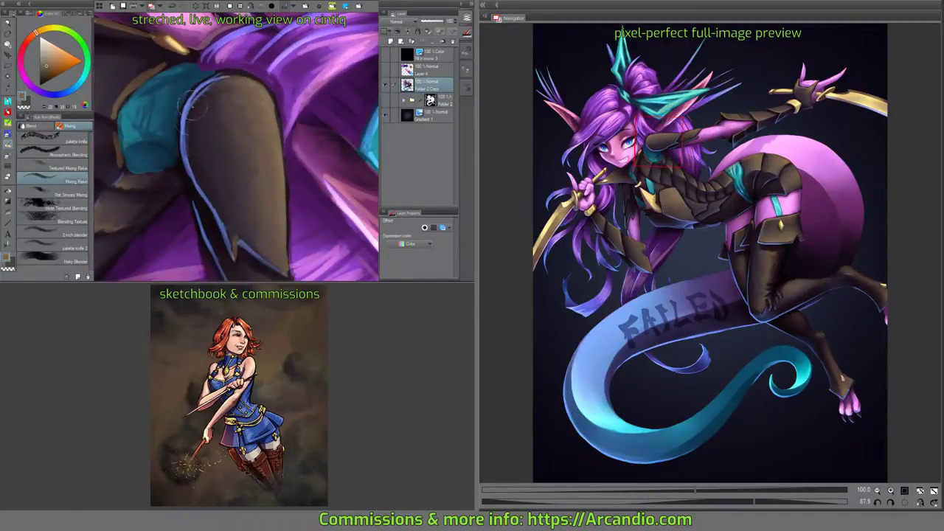
mouse_move(210, 85)
mouse_down()
mouse_move(198, 95)
mouse_move(235, 74)
mouse_move(214, 85)
mouse_move(233, 78)
mouse_move(188, 161)
mouse_up()
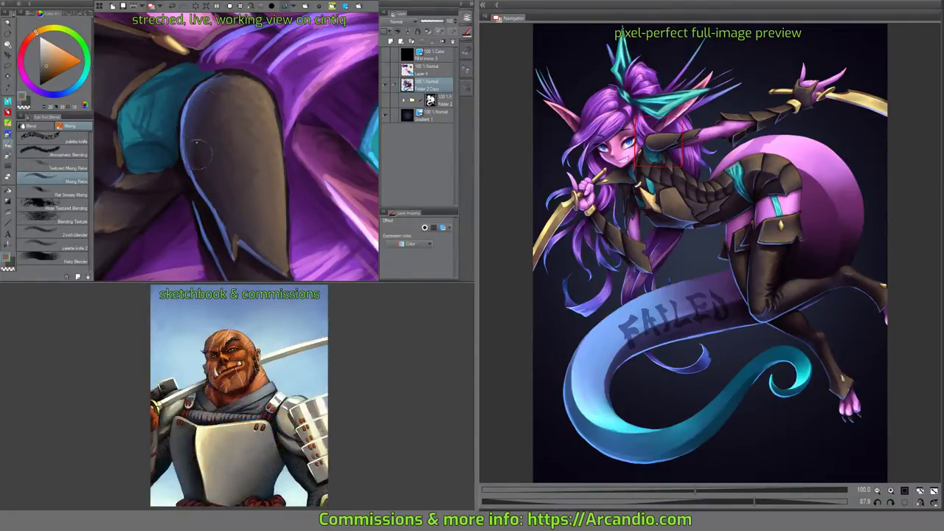
drag(201, 179, 202, 190)
drag(285, 134, 221, 170)
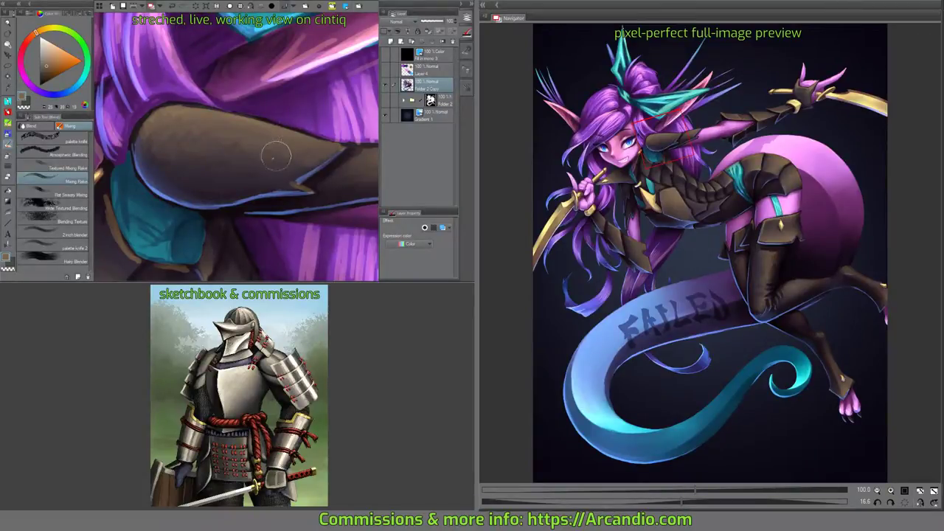
Smooth the rounded shoulder end of the upper-arm guard beside the purple hair.
drag(150, 132, 179, 153)
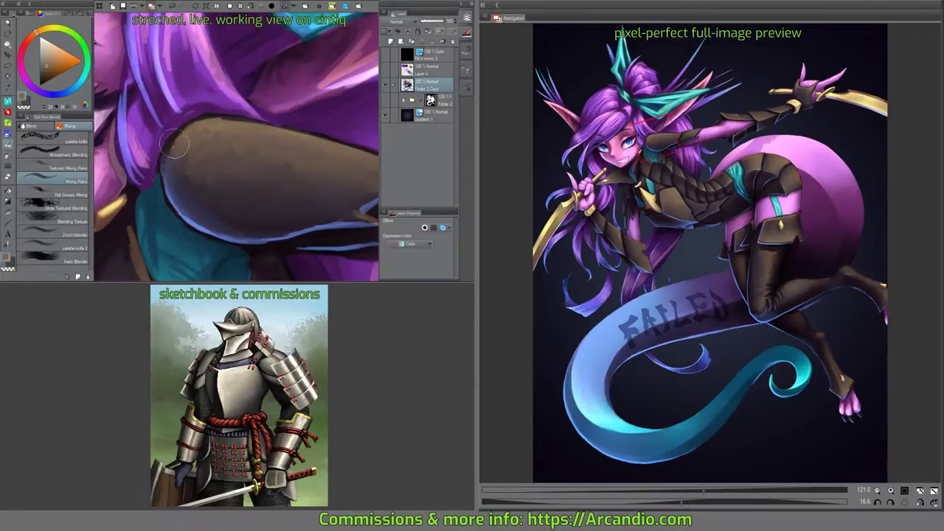
scroll(232, 149, up, 2)
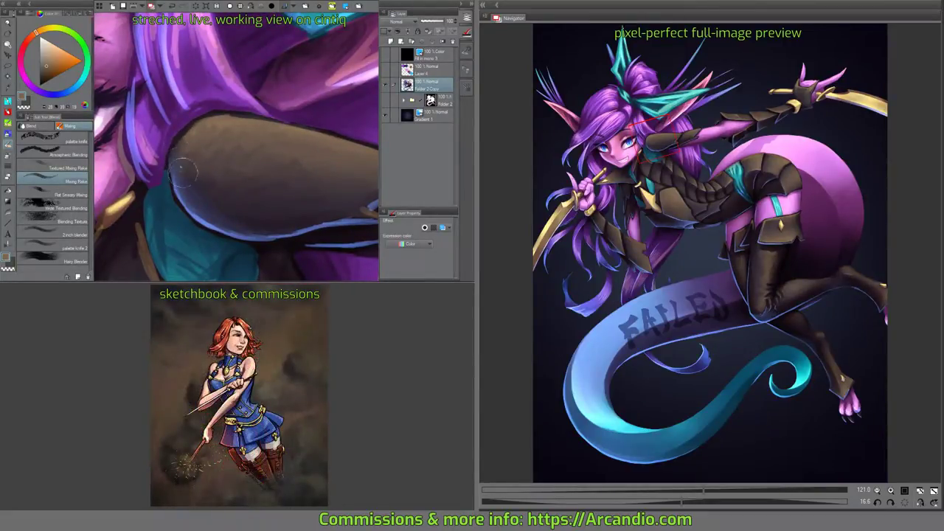
drag(185, 172, 305, 135)
Sample the dark teal and blend a soft shadow fold into the lower corner of the teal cloth beneath the arm guard.
scroll(305, 135, up, 5)
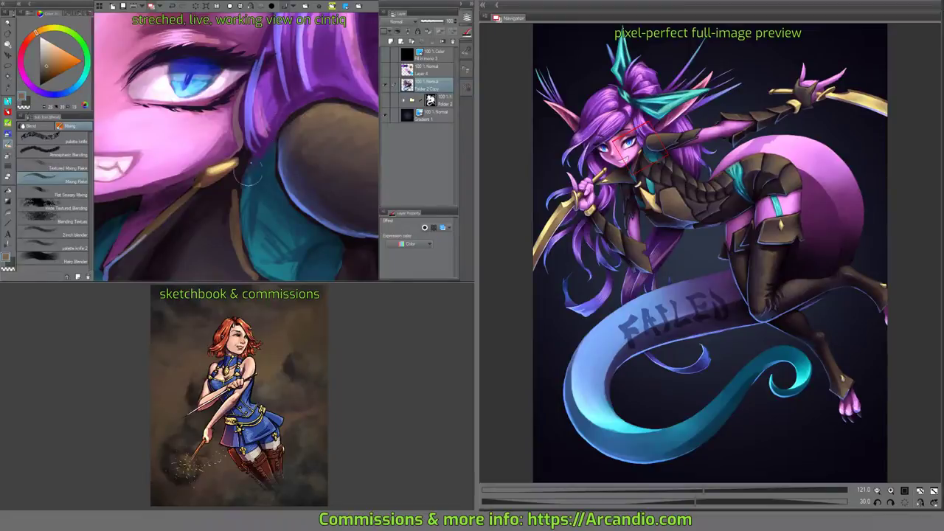
scroll(284, 129, down, 3)
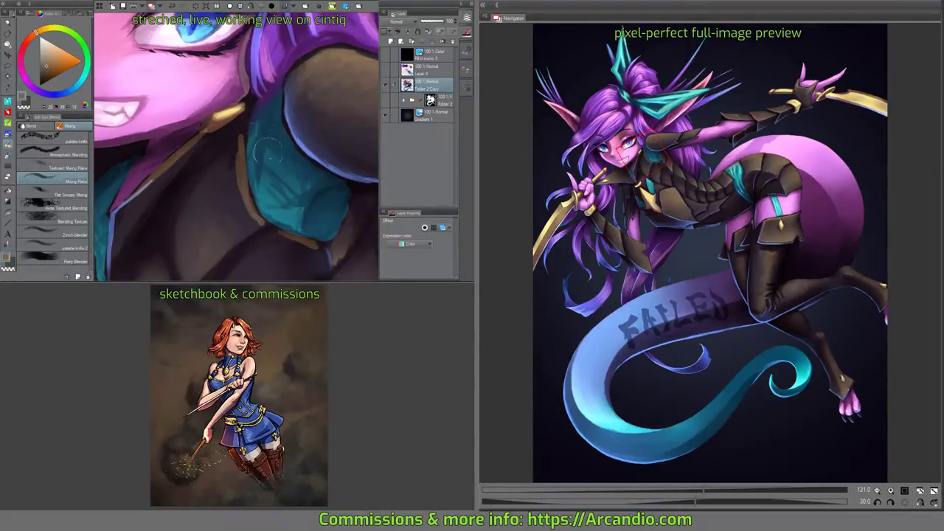
scroll(269, 124, down, 2)
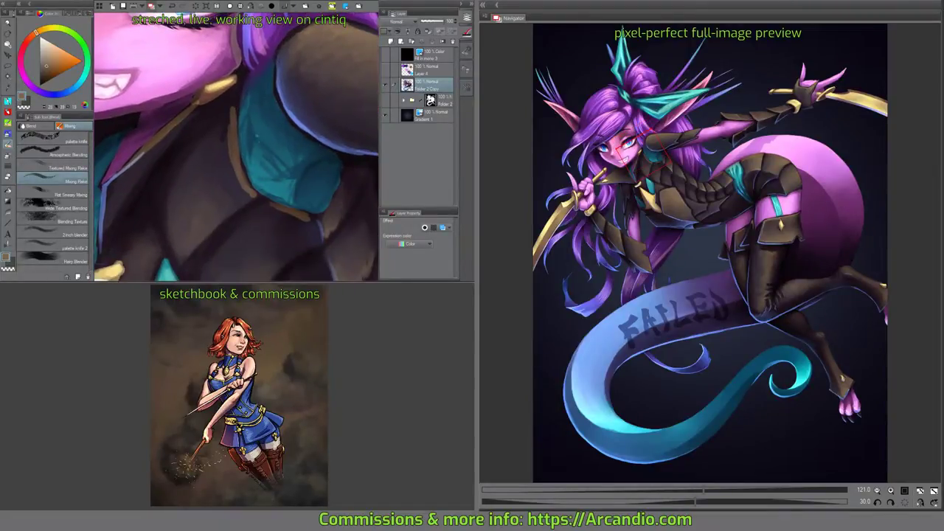
drag(328, 157, 303, 151)
alt+click(303, 151)
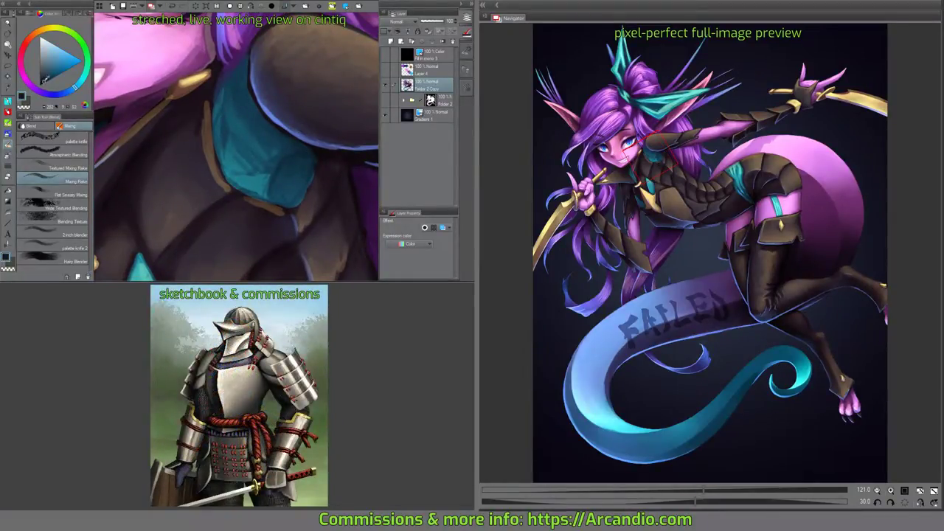
click(8, 112)
drag(300, 146, 264, 158)
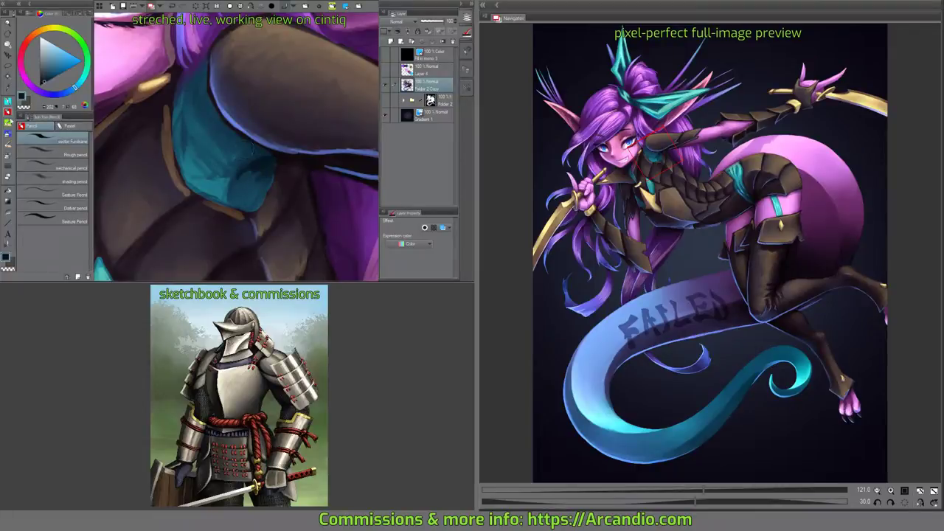
click(8, 122)
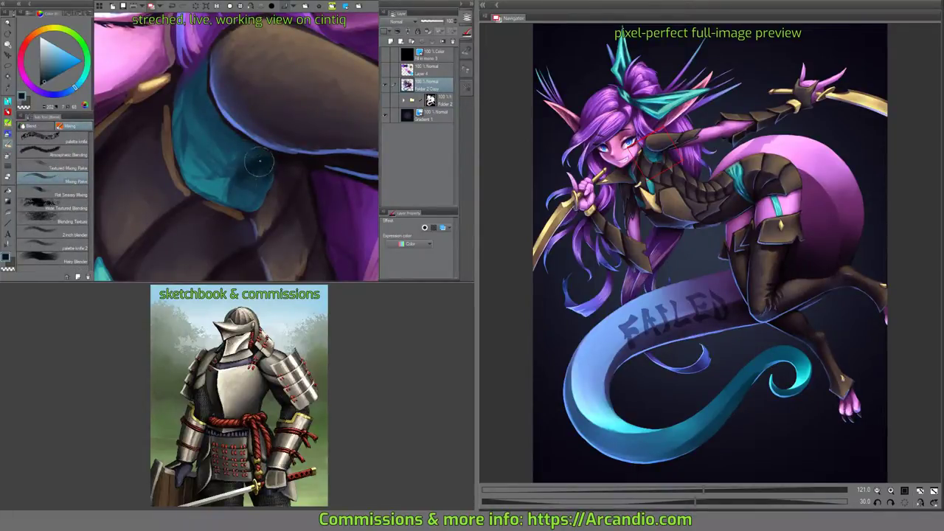
mouse_move(259, 161)
mouse_down()
mouse_move(252, 190)
mouse_move(231, 195)
mouse_move(240, 179)
mouse_move(232, 192)
mouse_move(256, 183)
mouse_move(240, 189)
mouse_move(250, 204)
mouse_move(260, 193)
mouse_move(258, 171)
mouse_move(244, 179)
mouse_move(268, 174)
mouse_move(282, 159)
mouse_move(267, 162)
mouse_move(284, 156)
mouse_move(263, 162)
mouse_move(262, 176)
mouse_move(302, 172)
mouse_up()
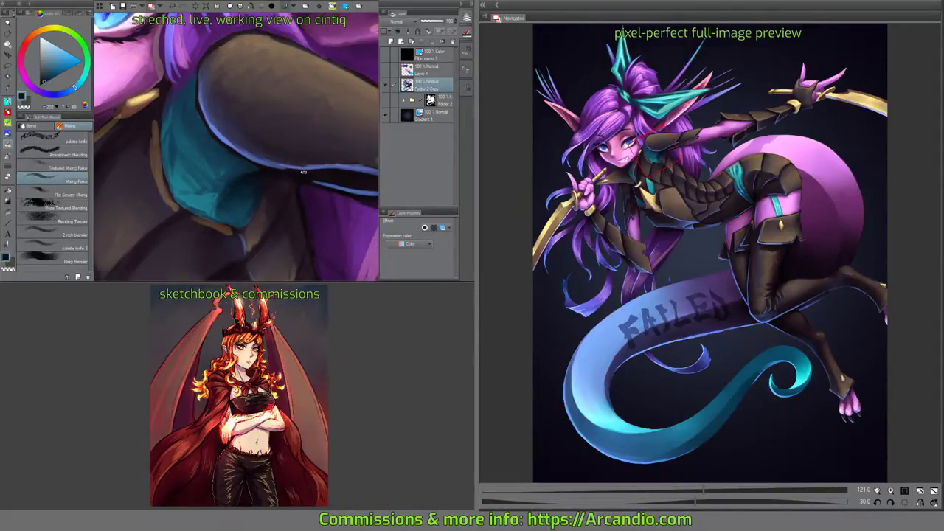
Smooth the teal cloth's folds and deepen the shading where it meets the arm guard and hair.
key(minus)
key(minus)
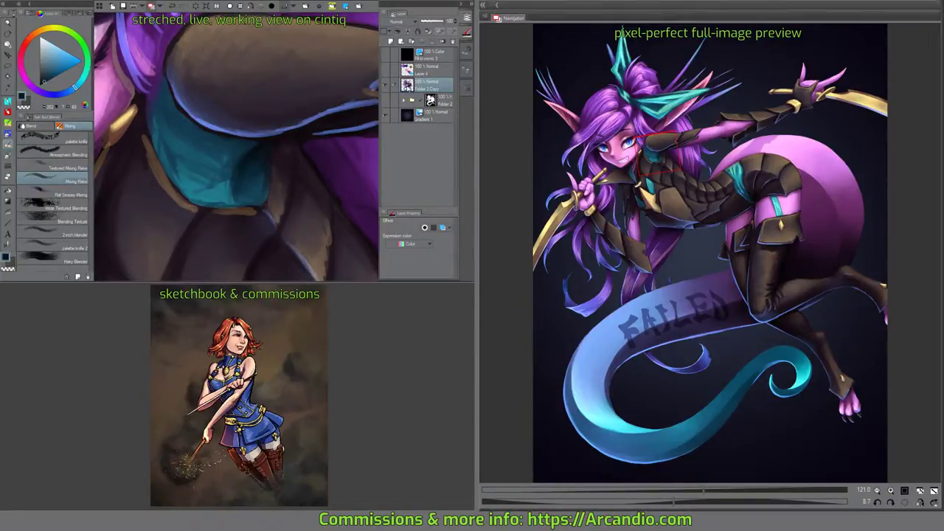
mouse_move(268, 156)
mouse_down()
mouse_move(266, 188)
mouse_move(301, 172)
mouse_up()
drag(330, 131, 226, 168)
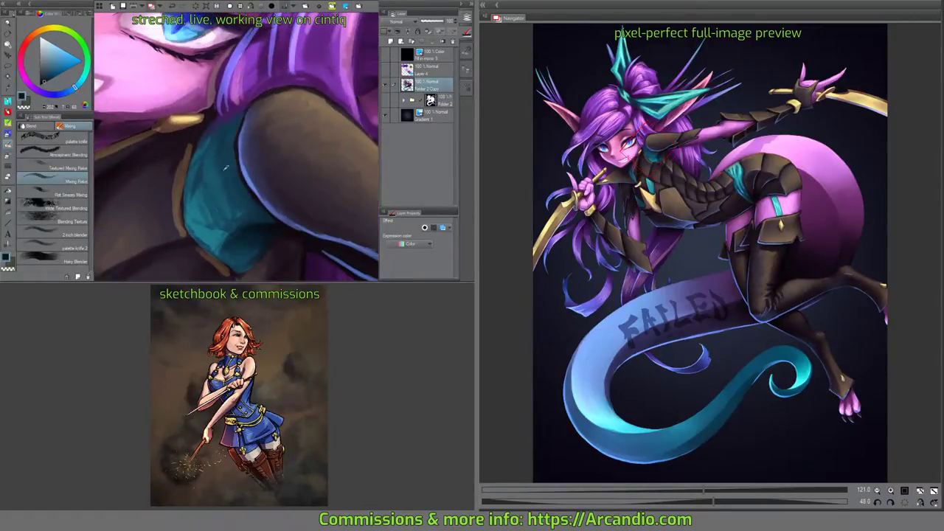
Blend the teal collar lining beside the shoulder pad with the Mixing brush.
alt+click(227, 140)
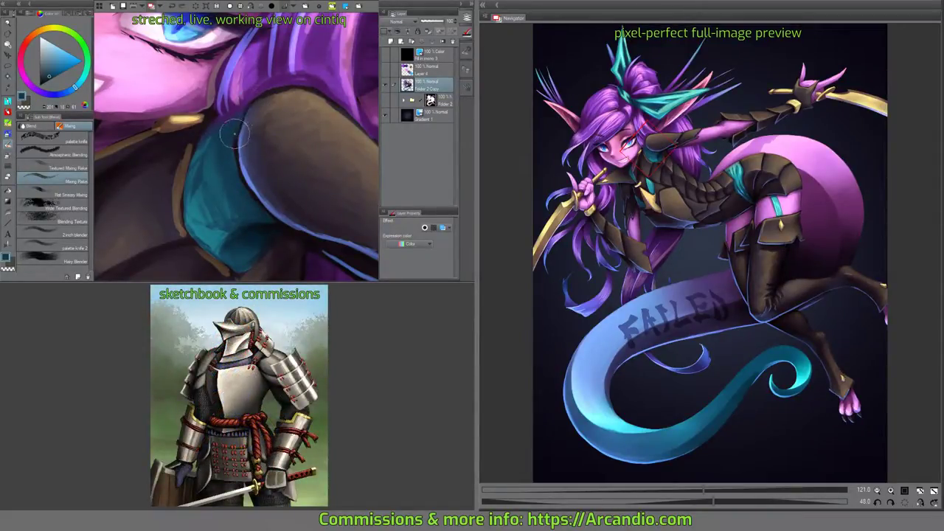
mouse_move(235, 142)
mouse_down()
mouse_move(229, 129)
mouse_move(211, 156)
mouse_move(221, 176)
mouse_up()
mouse_move(223, 142)
mouse_down()
mouse_move(207, 177)
mouse_move(208, 158)
mouse_move(202, 230)
mouse_move(194, 156)
mouse_up()
mouse_move(193, 191)
mouse_down()
mouse_move(190, 158)
mouse_move(192, 179)
mouse_move(204, 103)
mouse_move(191, 137)
mouse_up()
mouse_move(191, 177)
mouse_down()
mouse_move(216, 215)
mouse_move(247, 236)
mouse_move(235, 221)
mouse_move(287, 193)
mouse_move(247, 230)
mouse_move(304, 122)
mouse_move(286, 166)
mouse_up()
drag(243, 221, 216, 168)
Paint over the teal lining with the oil paint Flat Mixing brush, using a brighter teal sampled from it.
key(b)
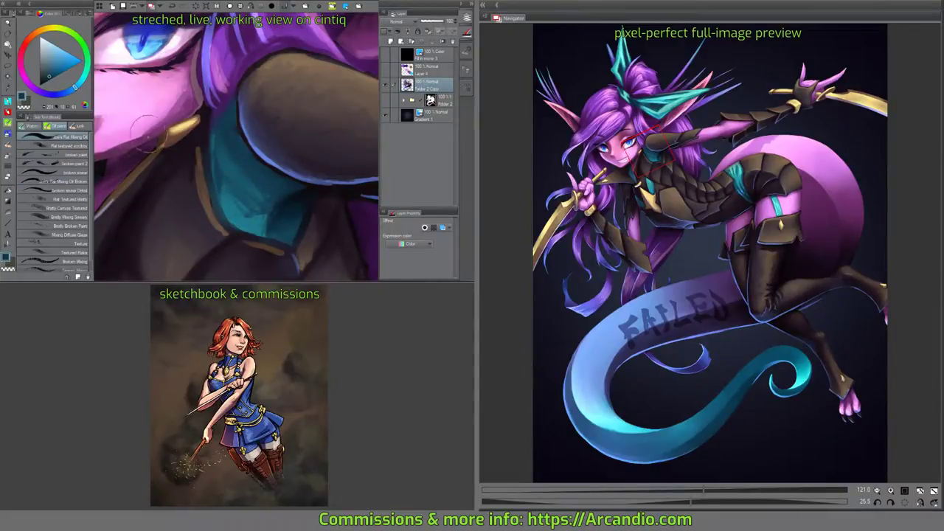
alt+click(230, 168)
mouse_move(230, 168)
mouse_down()
mouse_move(233, 157)
mouse_move(230, 168)
mouse_up()
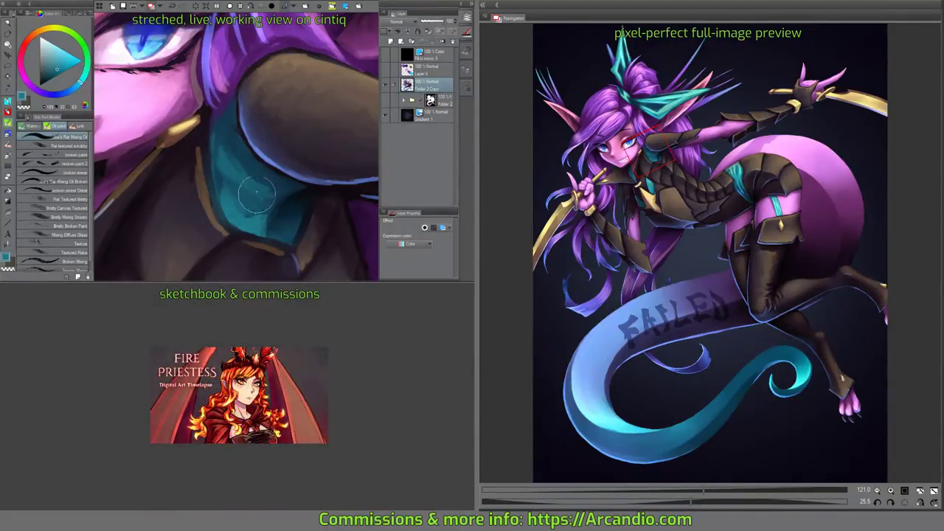
key(-)
key(ctrl+plus)
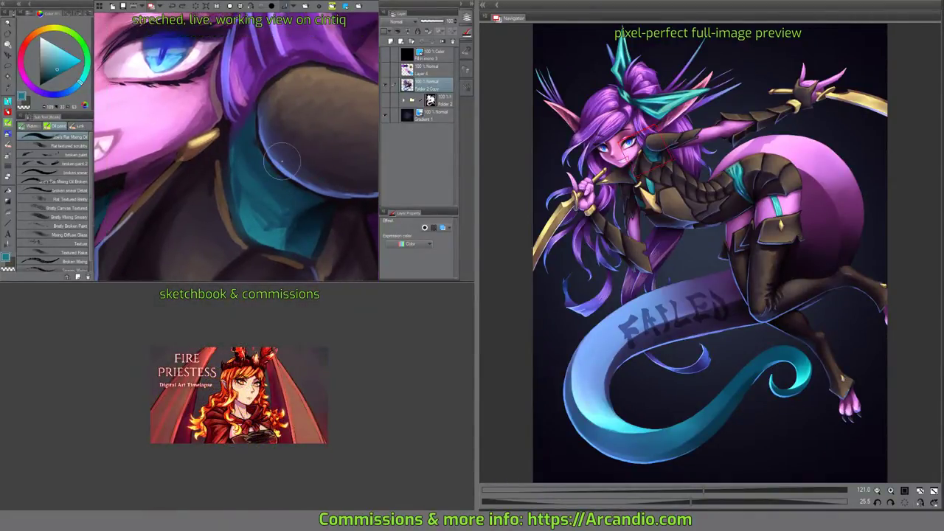
drag(281, 160, 221, 130)
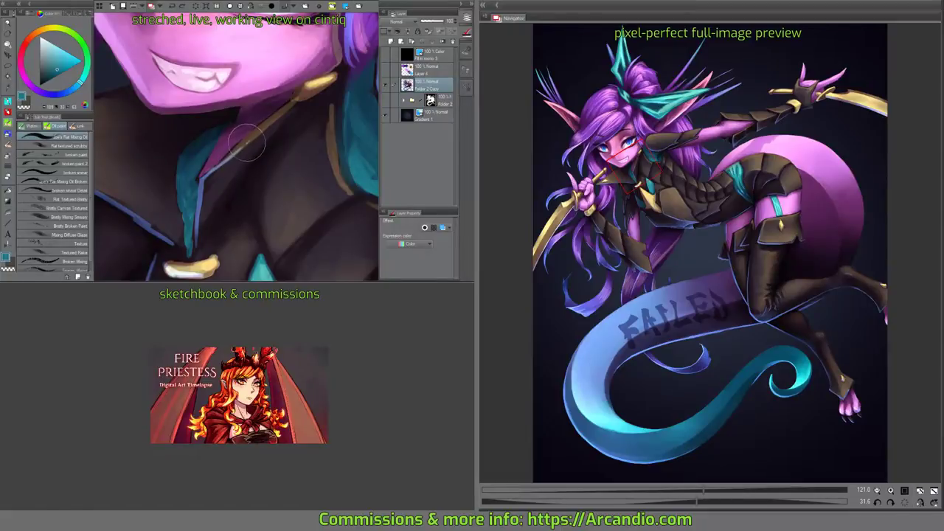
Repaint the collar edge beneath the chin with a dark brown sampled from the collar.
alt+click(232, 157)
mouse_move(221, 168)
mouse_down()
mouse_move(238, 145)
mouse_move(254, 154)
mouse_move(280, 147)
mouse_move(236, 184)
mouse_move(329, 109)
mouse_up()
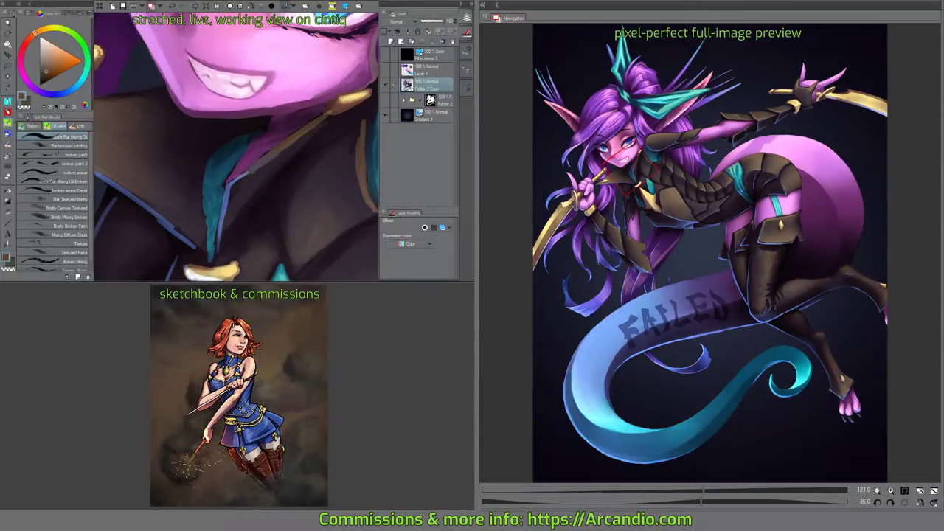
drag(236, 148, 241, 171)
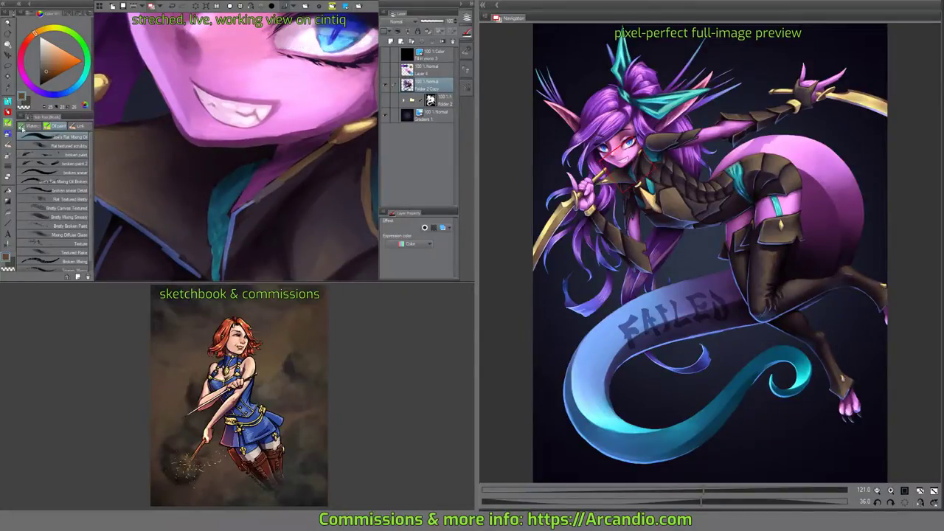
Blend the purple neck area between the jaw and the collar edge with the Mixing brush.
key(j)
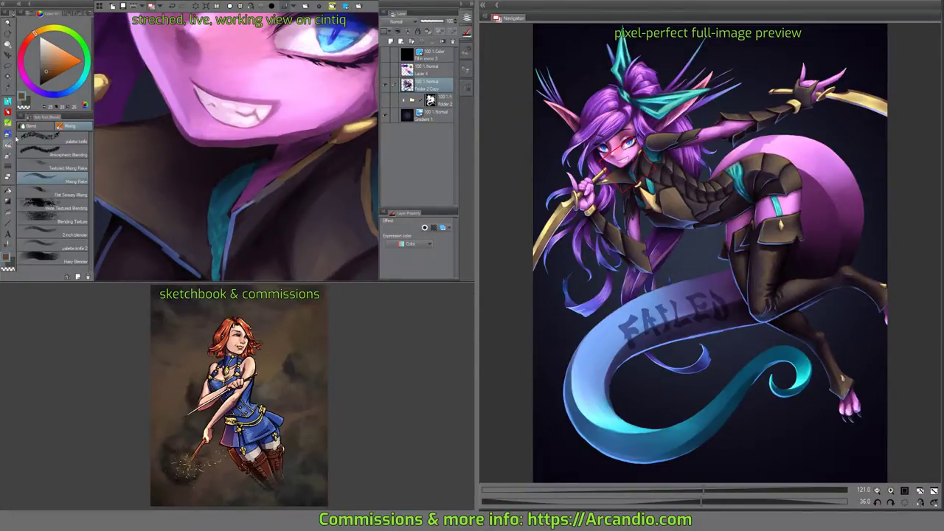
drag(289, 152, 256, 172)
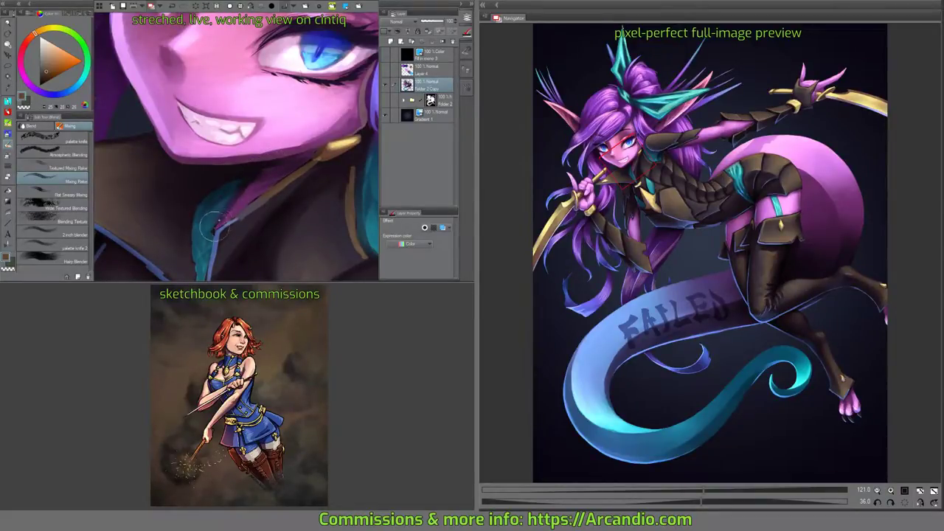
scroll(247, 180, up, 1)
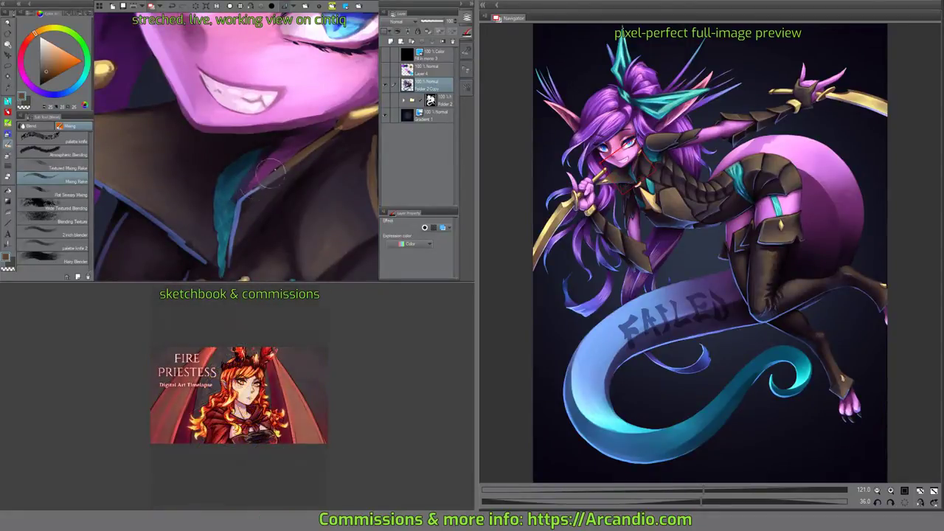
scroll(251, 181, up, 2)
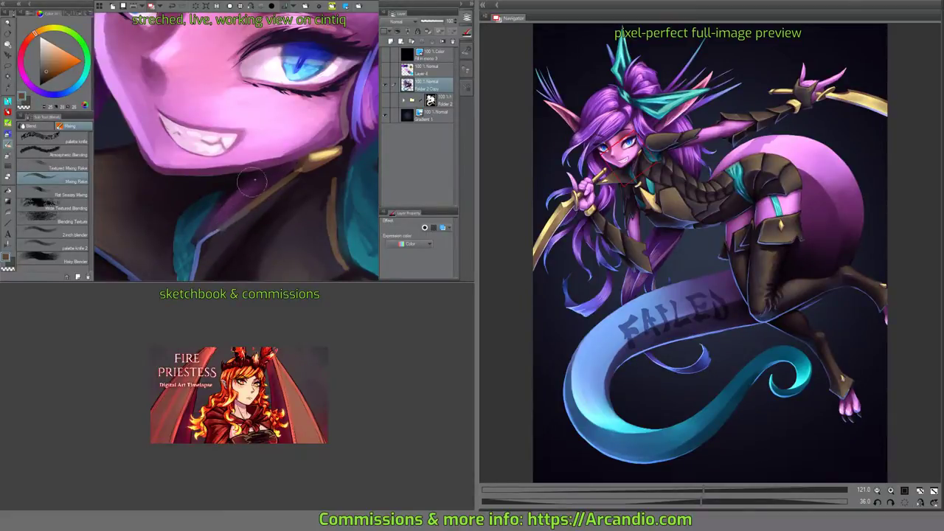
mouse_move(279, 173)
mouse_down()
mouse_move(295, 142)
mouse_move(292, 172)
mouse_move(298, 136)
mouse_move(295, 151)
mouse_move(311, 160)
mouse_move(263, 190)
mouse_move(281, 158)
mouse_move(256, 170)
mouse_move(276, 164)
mouse_move(270, 184)
mouse_move(300, 163)
mouse_move(301, 174)
mouse_move(291, 155)
mouse_move(308, 158)
mouse_move(247, 193)
mouse_up()
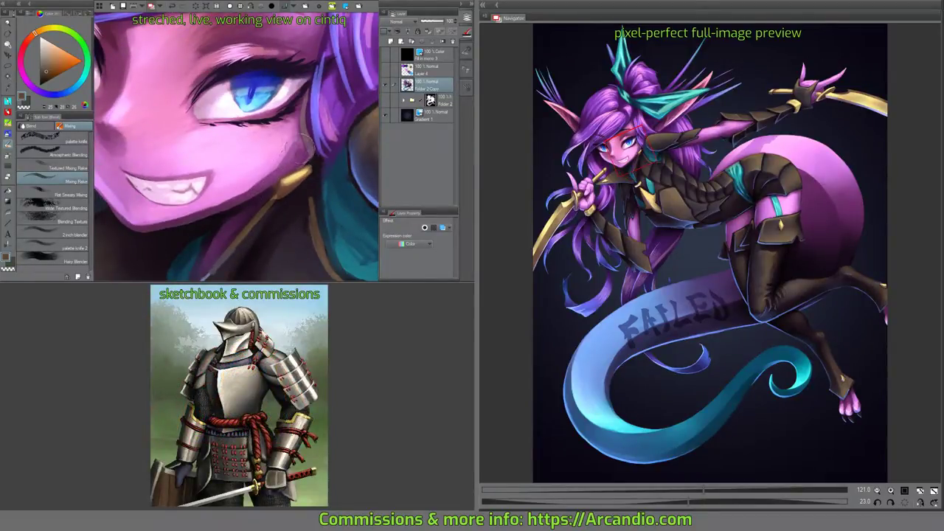
Blend the cheek and jaw edge where it meets the hair and the gold collar ornament.
drag(302, 105, 273, 163)
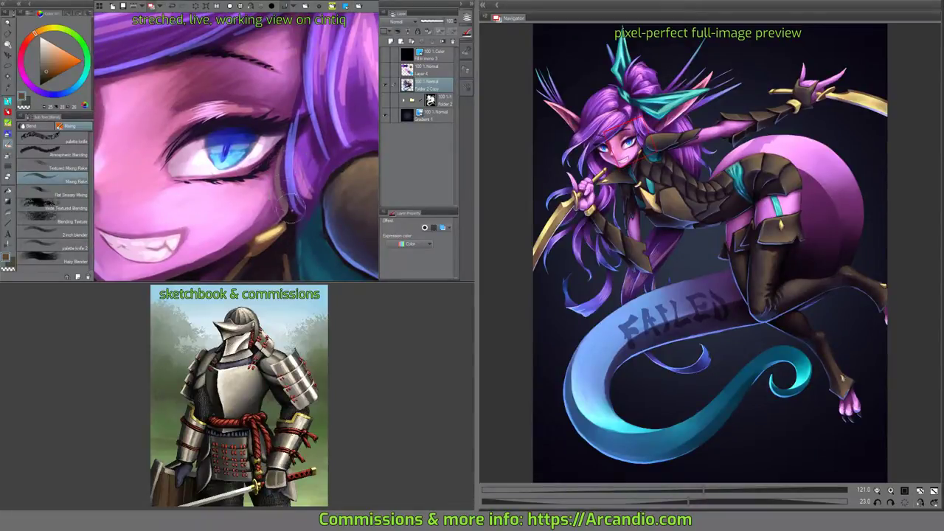
drag(289, 216, 283, 191)
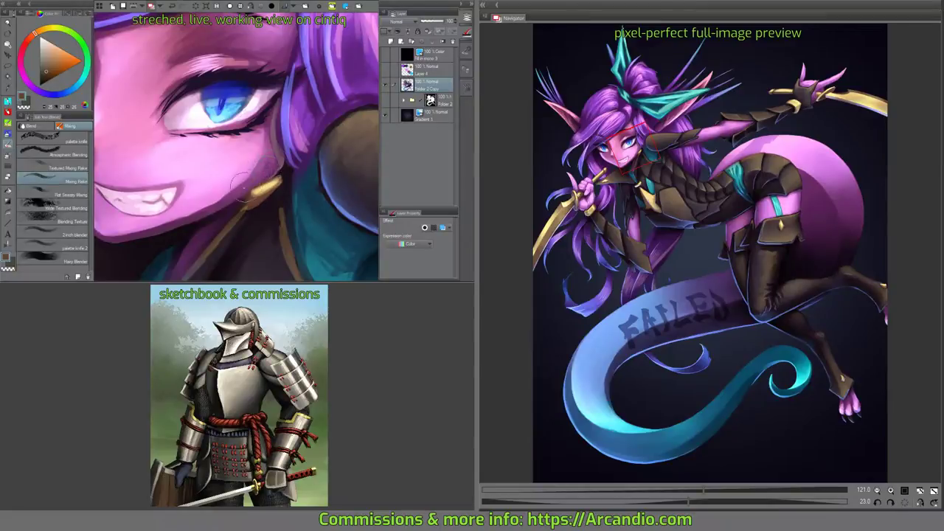
drag(268, 125, 292, 105)
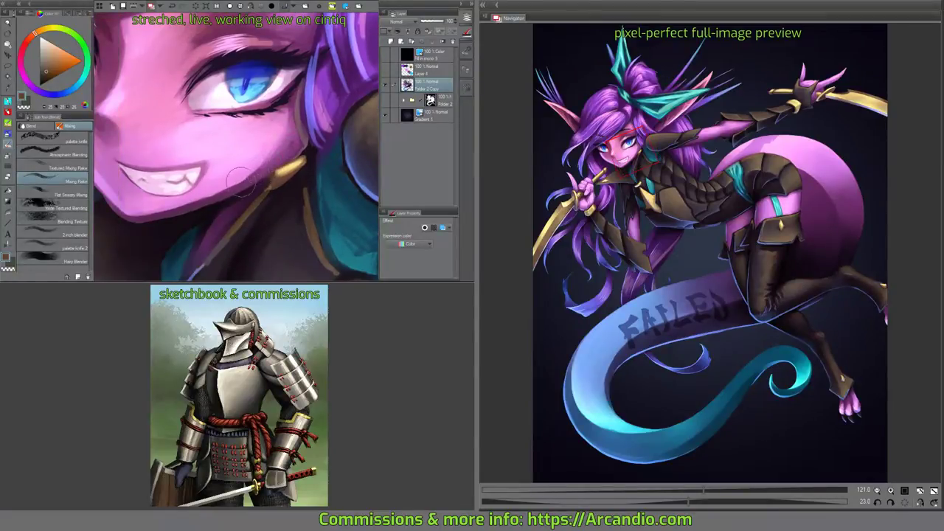
mouse_move(285, 137)
mouse_down()
mouse_move(319, 205)
mouse_move(253, 200)
mouse_move(265, 173)
mouse_up()
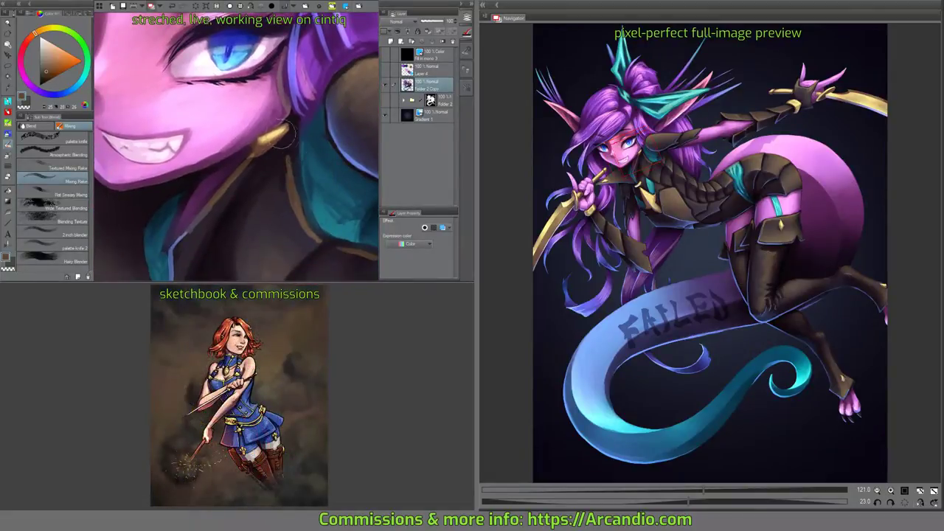
Add a pale pencil highlight to the gold collar ornament below the jaw and save the file.
alt+click(262, 142)
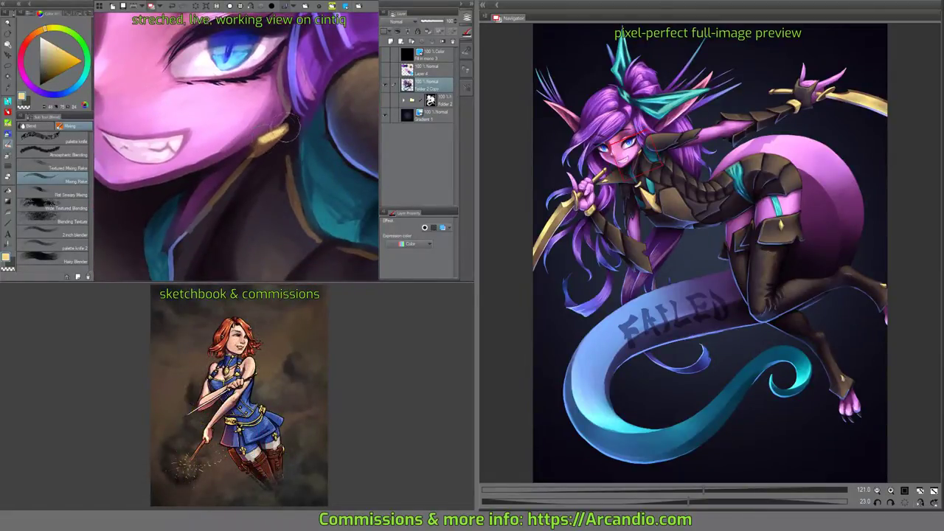
mouse_move(291, 129)
mouse_down()
mouse_move(308, 124)
mouse_move(326, 135)
mouse_move(263, 173)
mouse_move(290, 169)
mouse_move(274, 95)
mouse_up()
mouse_move(210, 243)
mouse_down()
mouse_move(181, 177)
mouse_move(266, 273)
mouse_up()
alt+click(177, 163)
key(b)
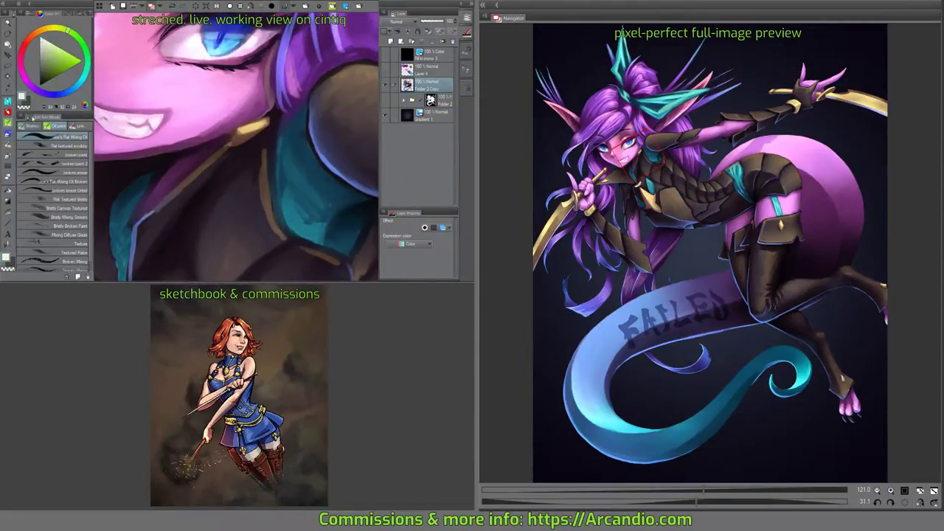
scroll(238, 142, up, 3)
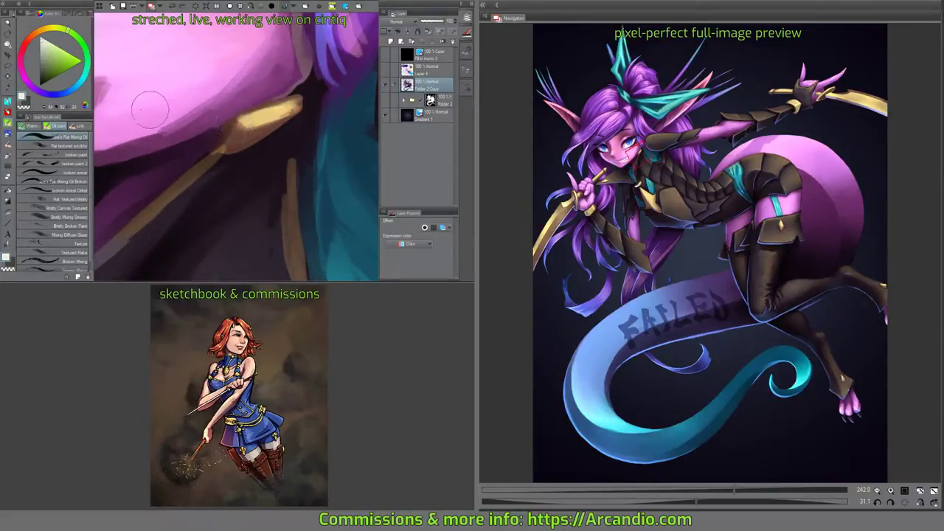
key(p)
drag(236, 134, 231, 144)
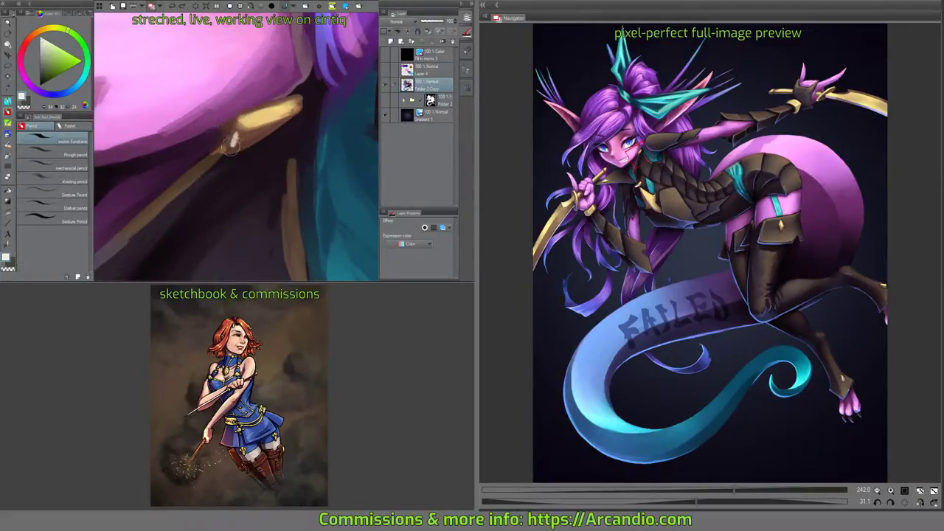
scroll(273, 140, down, 3)
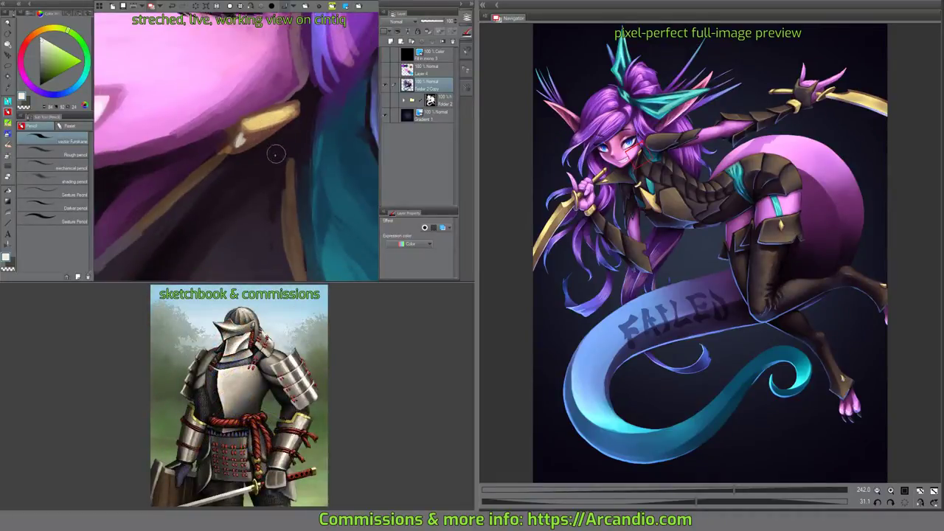
drag(308, 145, 311, 140)
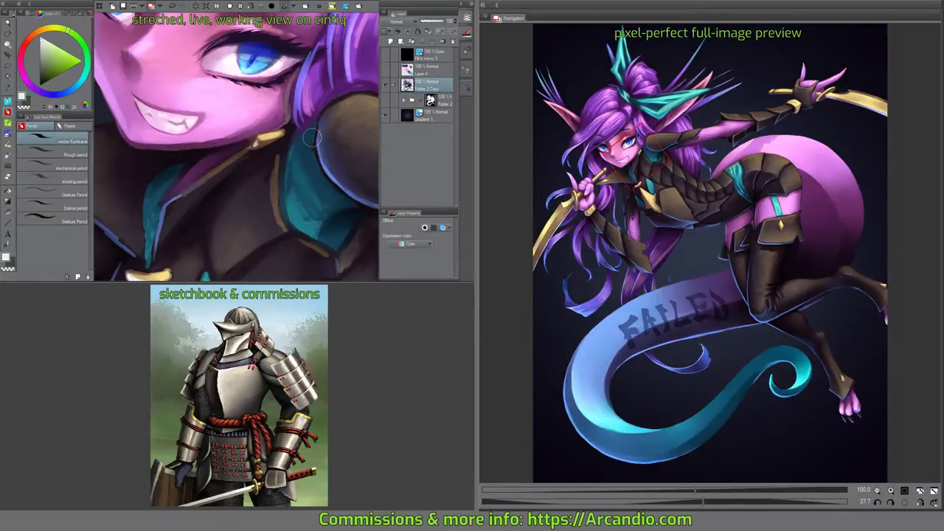
key(ctrl+s)
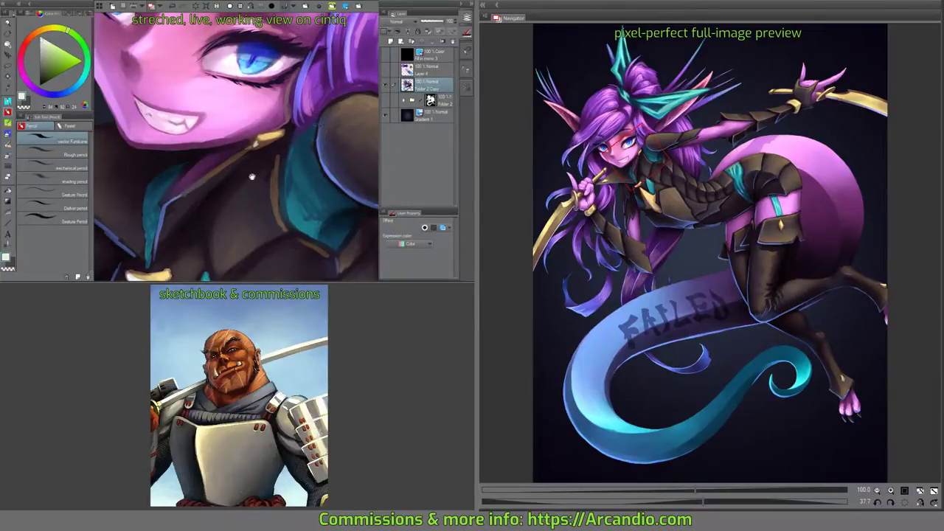
Redraw the blue rim light along the collar's lower edge towards its pointed tip, using blues sampled from the edge.
mouse_move(253, 176)
mouse_down()
mouse_move(293, 140)
mouse_move(256, 131)
mouse_up()
scroll(258, 130, up, 2)
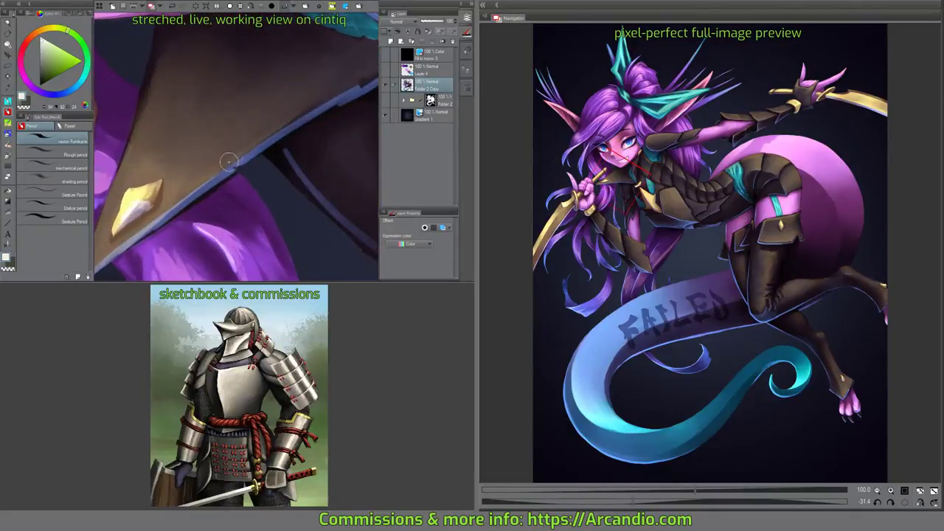
alt+click(244, 157)
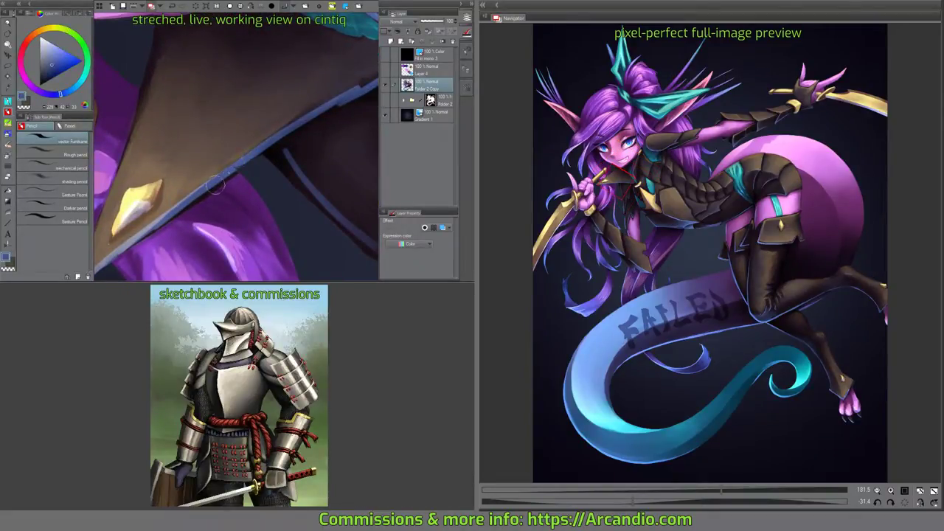
drag(260, 146, 248, 159)
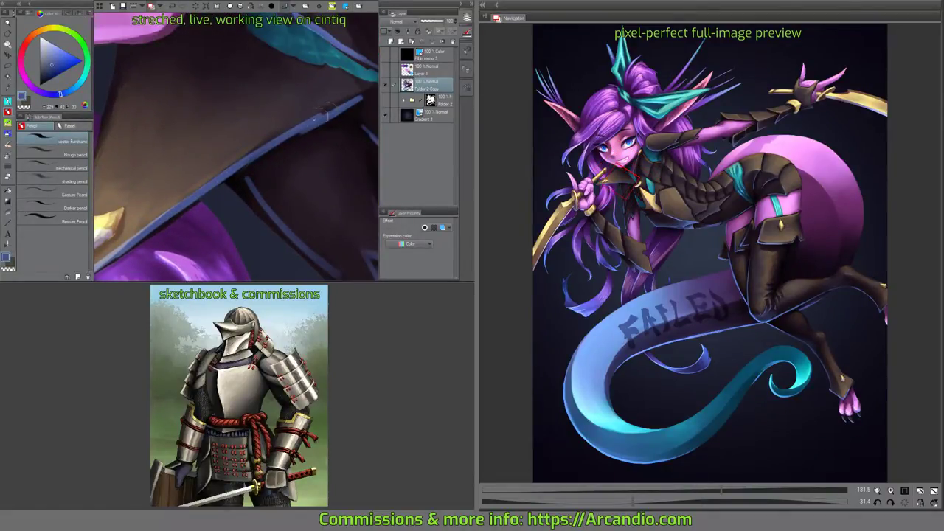
mouse_move(351, 101)
mouse_down()
mouse_move(275, 160)
mouse_move(317, 127)
mouse_move(292, 139)
mouse_move(316, 113)
mouse_up()
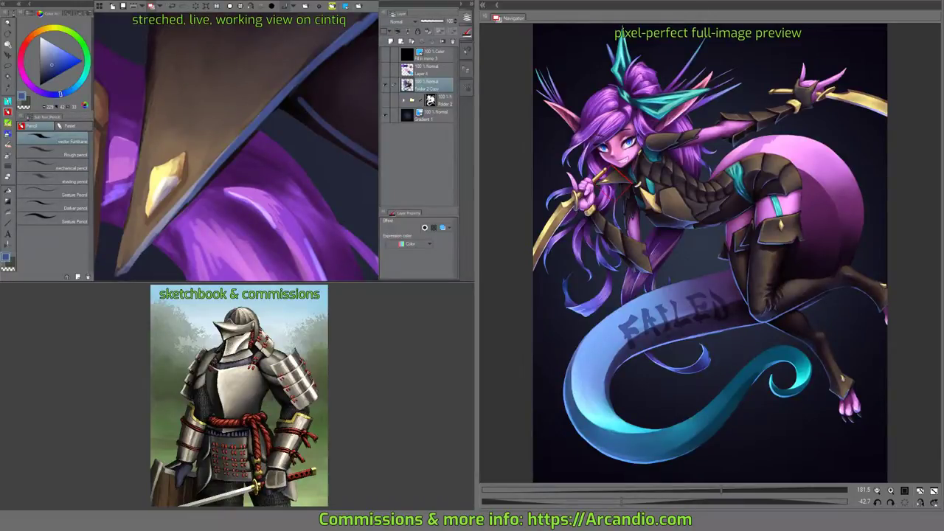
drag(262, 157, 304, 140)
alt+click(188, 200)
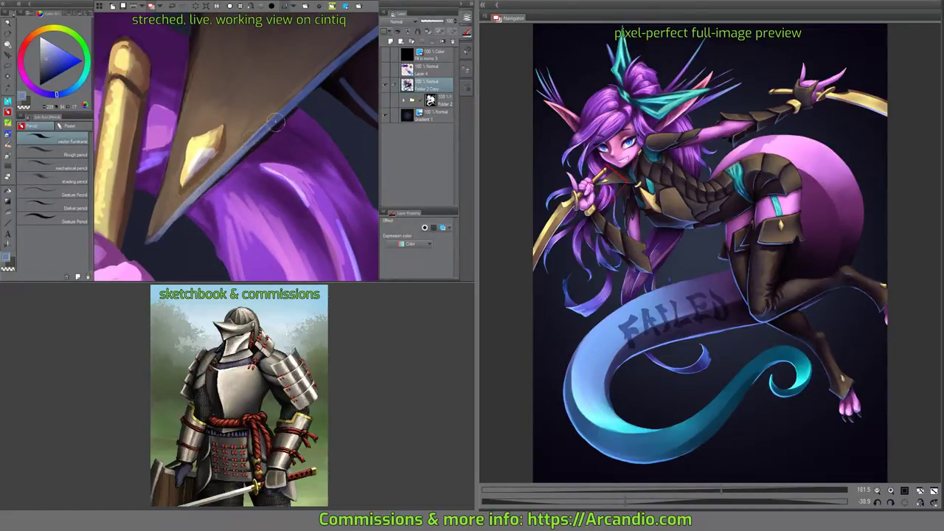
mouse_move(252, 146)
mouse_down()
mouse_move(273, 125)
mouse_move(222, 177)
mouse_move(237, 155)
mouse_up()
Clean up the purple hair bordering the collar's blue rim with pencil strokes in purples sampled from the hair.
alt+click(229, 166)
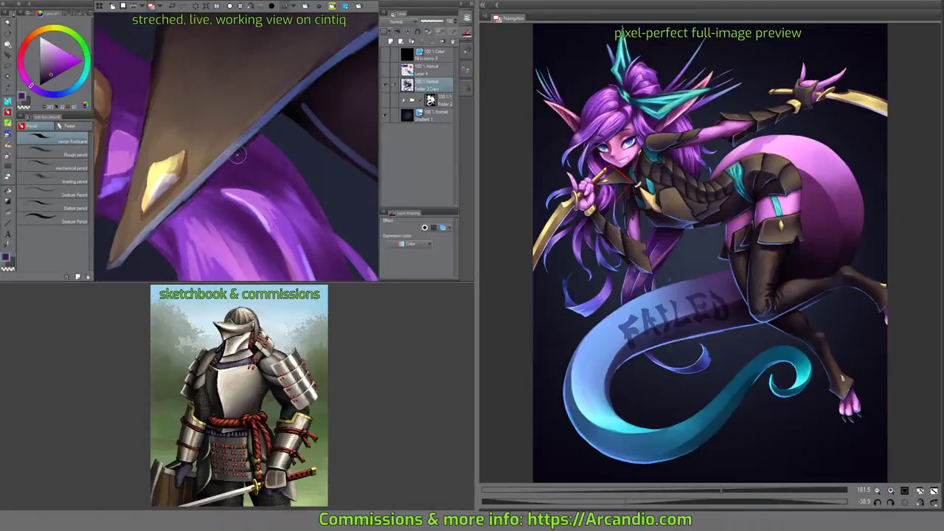
alt+click(258, 138)
drag(258, 139, 295, 117)
alt+click(213, 187)
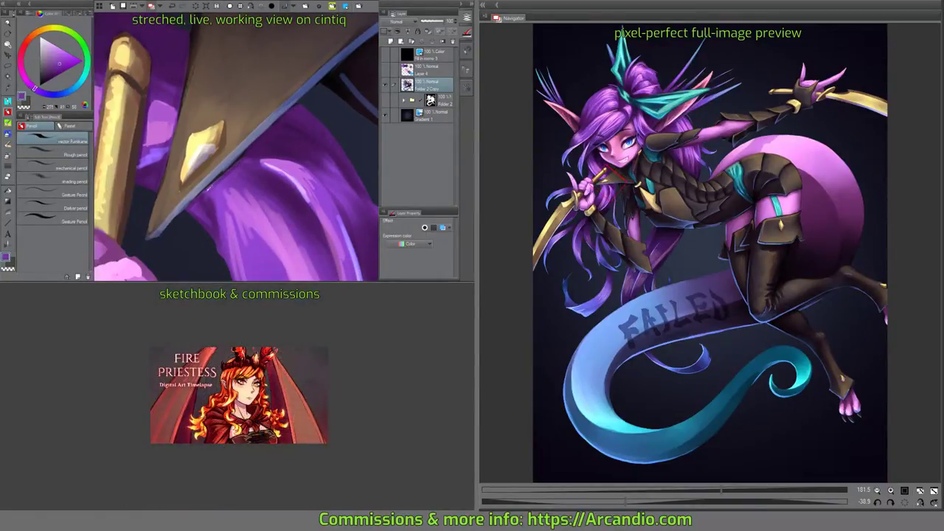
alt+click(264, 146)
alt+click(209, 175)
alt+click(243, 157)
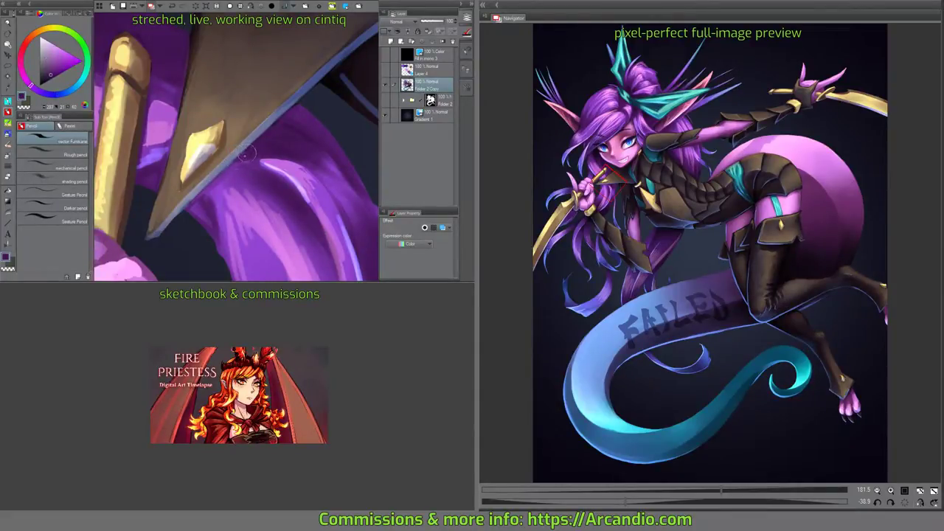
drag(247, 152, 283, 109)
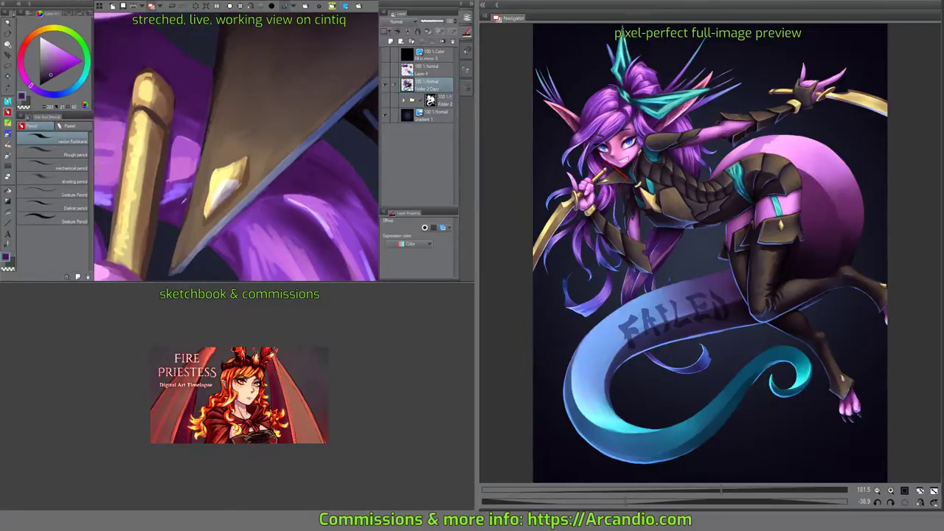
Refine the dark brown collar's upper edge against the purple hair with pencil strokes in browns and purples sampled beside it.
alt+click(181, 238)
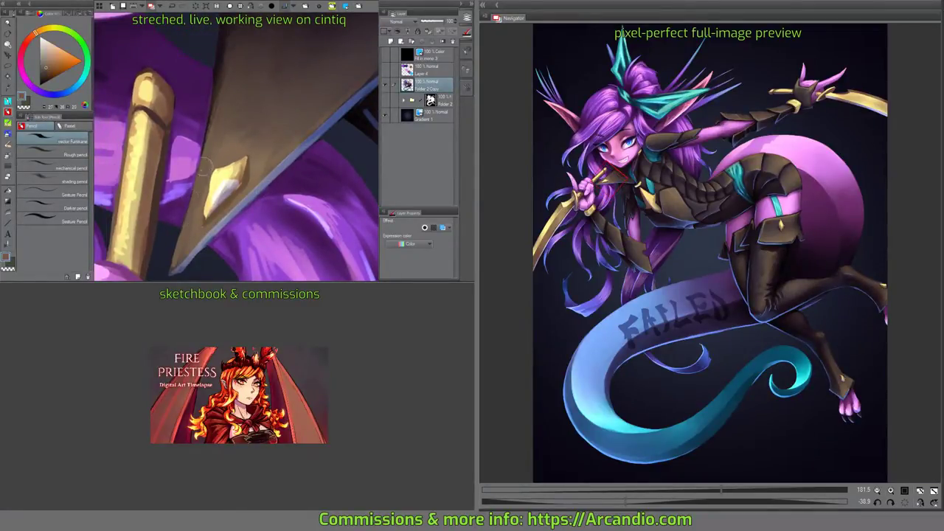
scroll(214, 111, up, 2)
drag(218, 115, 312, 143)
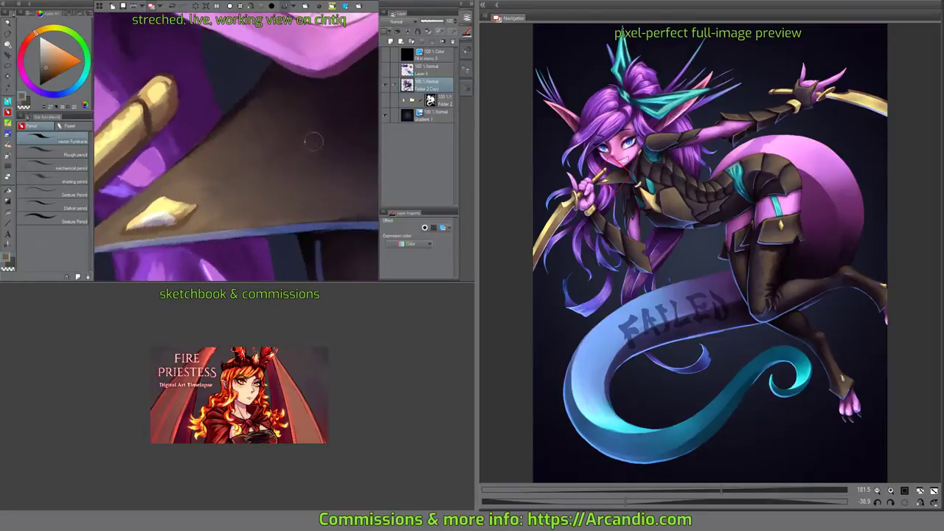
alt+click(313, 141)
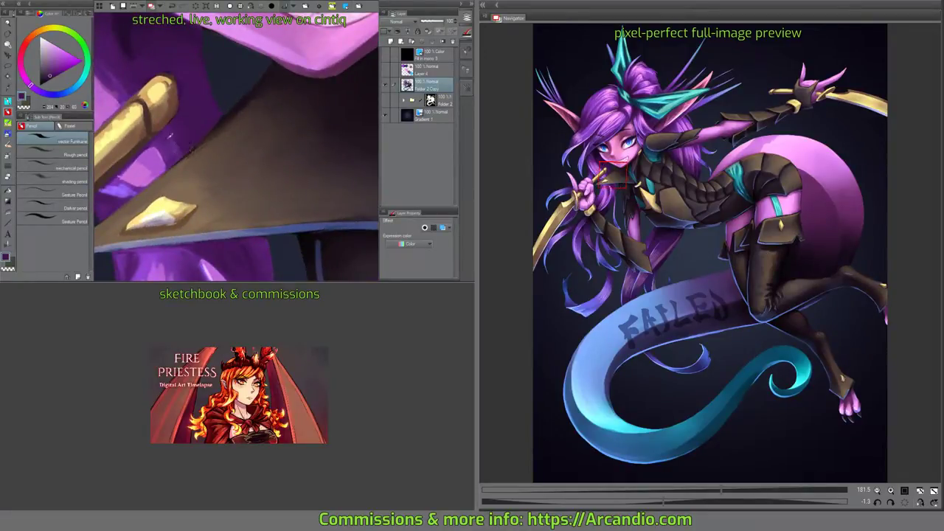
alt+click(185, 151)
mouse_move(174, 164)
mouse_down()
mouse_move(226, 152)
mouse_move(259, 127)
mouse_move(309, 161)
mouse_move(269, 174)
mouse_up()
Touch up the collar's blue rim and brighten the pale highlight on the gold ornament near the collar's tip, using sampled colours.
alt+click(246, 182)
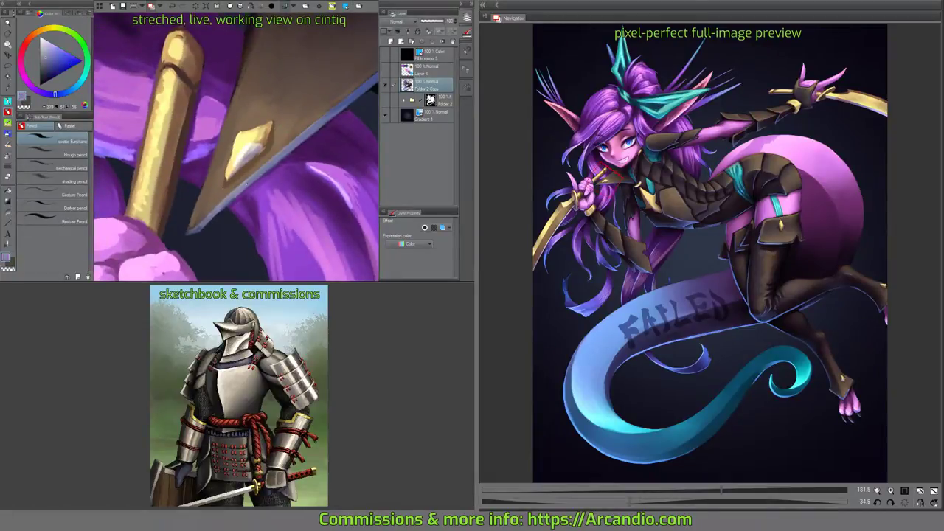
scroll(204, 215, up, 2)
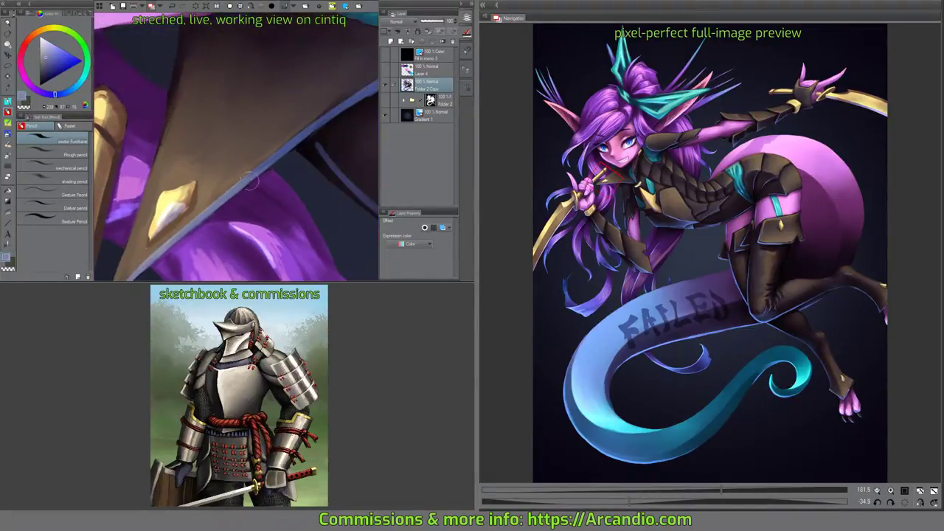
alt+click(176, 208)
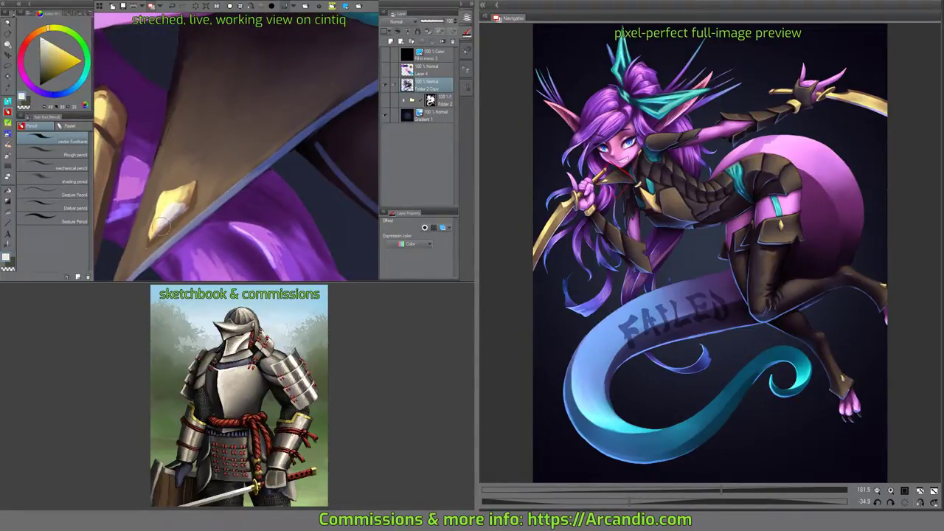
mouse_move(174, 220)
mouse_down()
mouse_move(203, 193)
mouse_move(193, 182)
mouse_move(191, 190)
mouse_up()
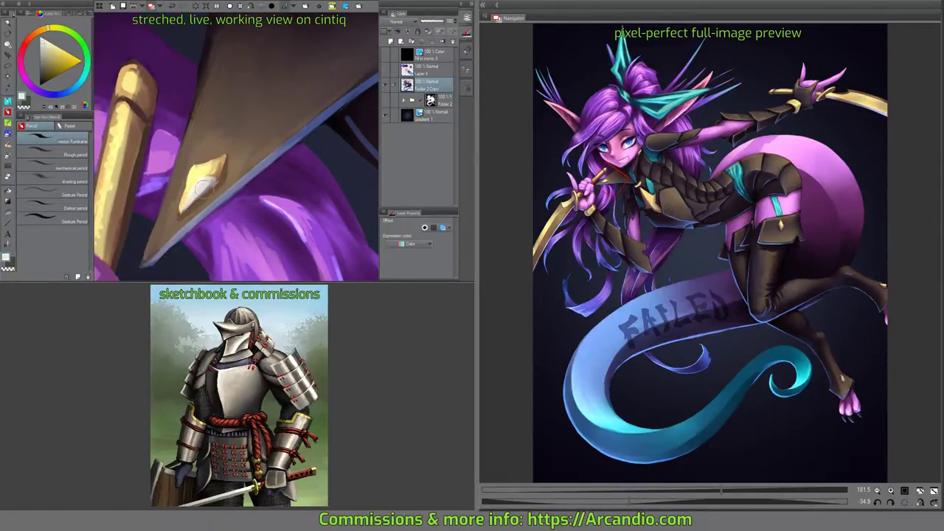
mouse_move(193, 193)
mouse_down()
mouse_move(207, 220)
mouse_move(287, 184)
mouse_move(165, 138)
mouse_up()
Clean up the collar's blue rim where it runs down to the neckline, using dark tones sampled beside it.
alt+click(262, 195)
alt+click(172, 159)
alt+click(161, 147)
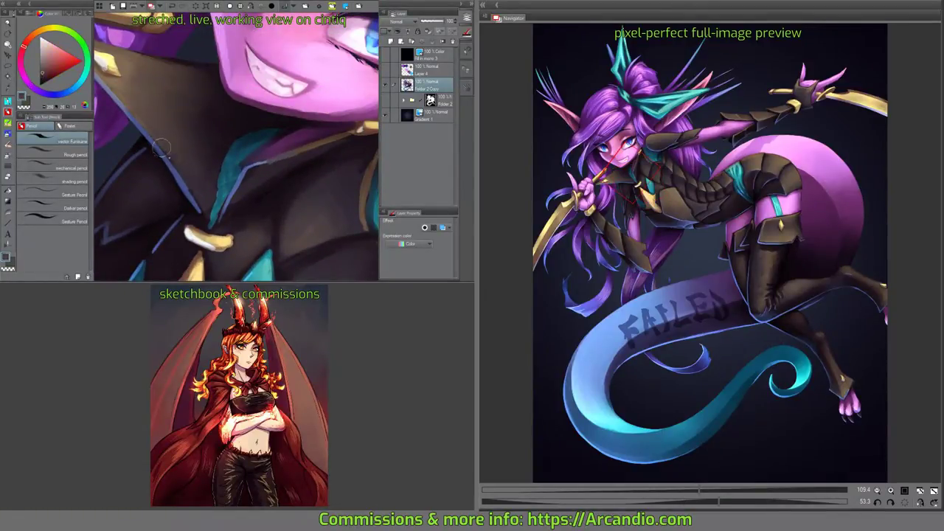
mouse_move(185, 190)
mouse_down()
mouse_move(280, 129)
mouse_move(235, 174)
mouse_move(228, 237)
mouse_move(231, 217)
mouse_up()
Sharpen and fill the pointed end of the teal neck strip above the small gold clasp, using sampled dark and teal tones.
alt+click(281, 129)
scroll(259, 144, up, 1)
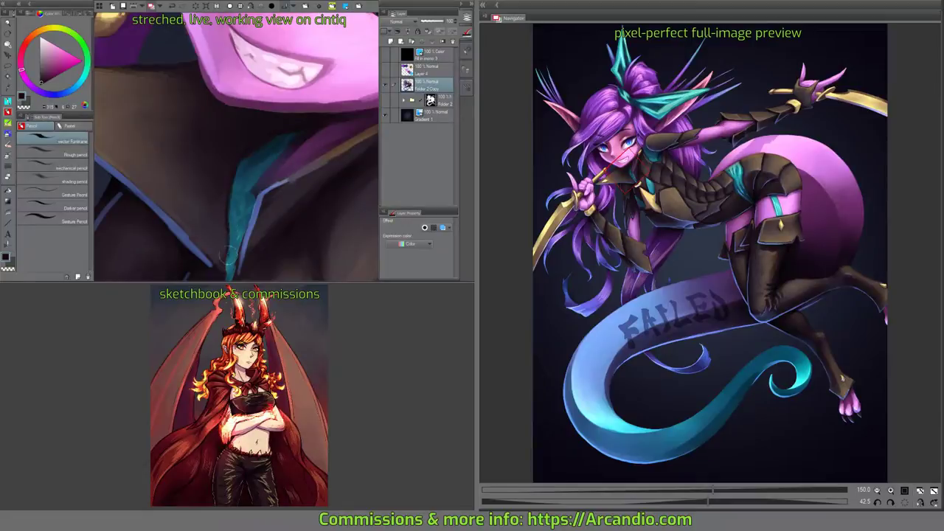
drag(227, 264, 232, 192)
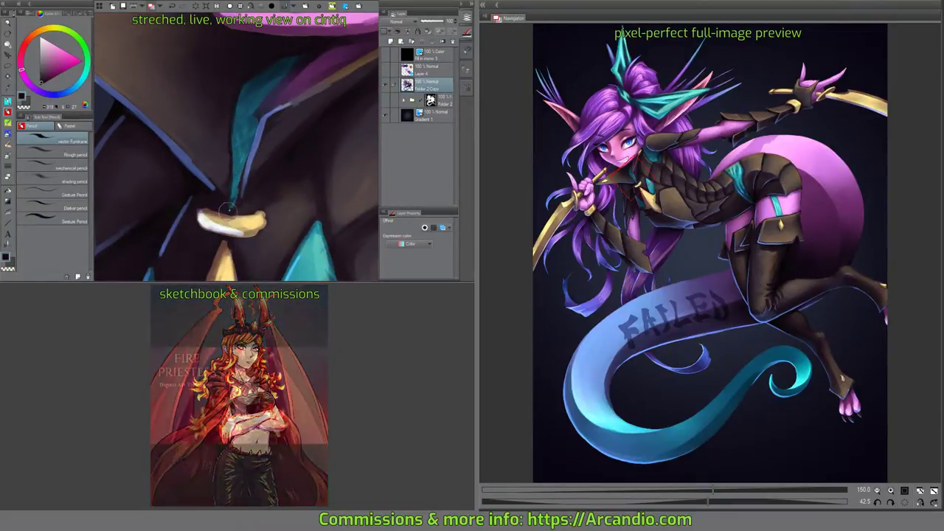
drag(252, 139, 230, 221)
alt+click(240, 176)
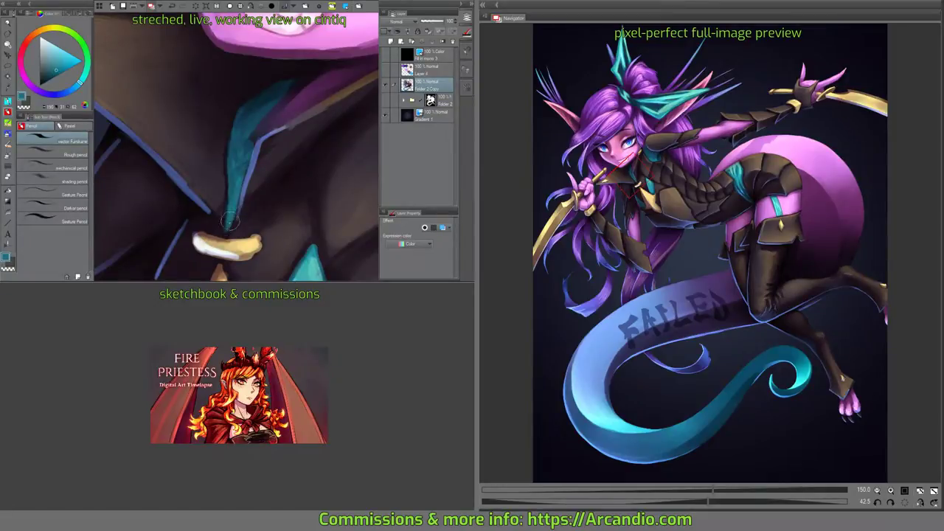
scroll(246, 177, up, 1)
scroll(226, 168, down, 1)
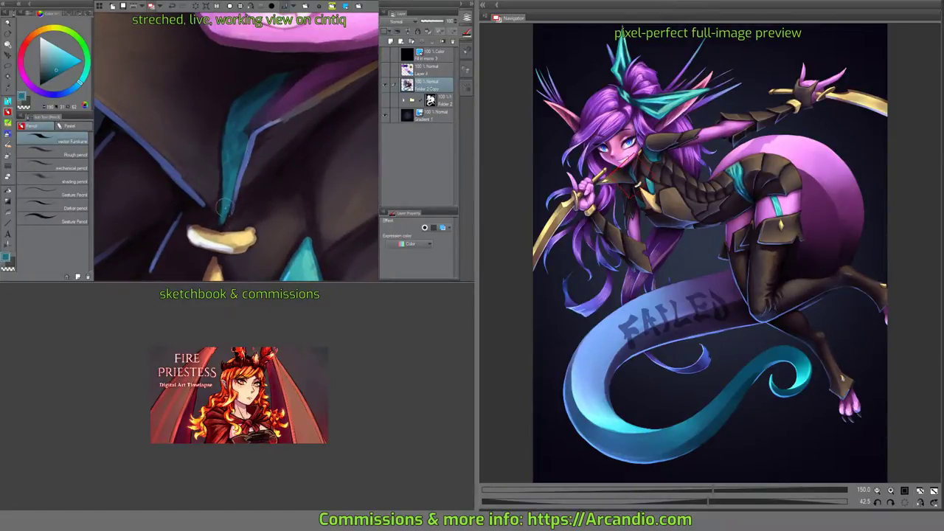
mouse_move(227, 148)
mouse_down()
mouse_move(245, 107)
mouse_move(252, 110)
mouse_up()
Add lighter teal pencil strokes to the darker teal gem beside the gold chest ornament.
scroll(284, 132, down, 3)
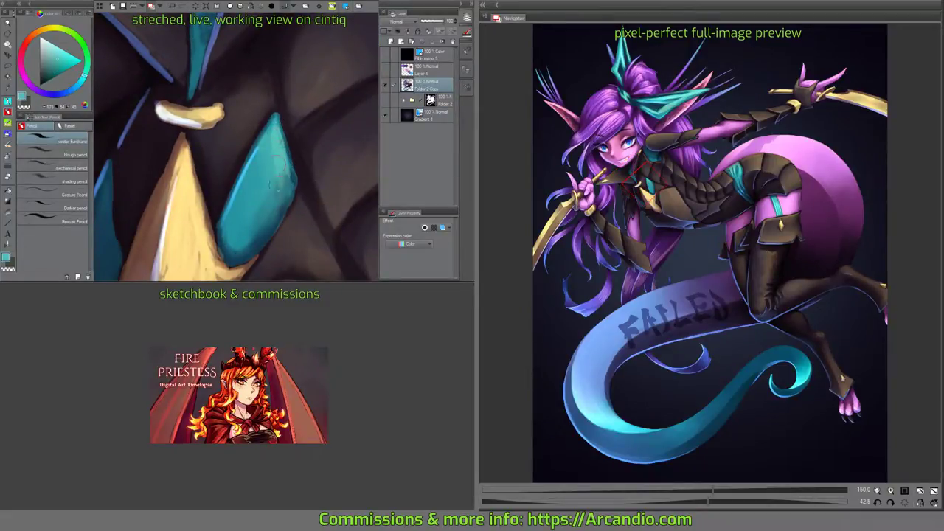
scroll(277, 174, down, 3)
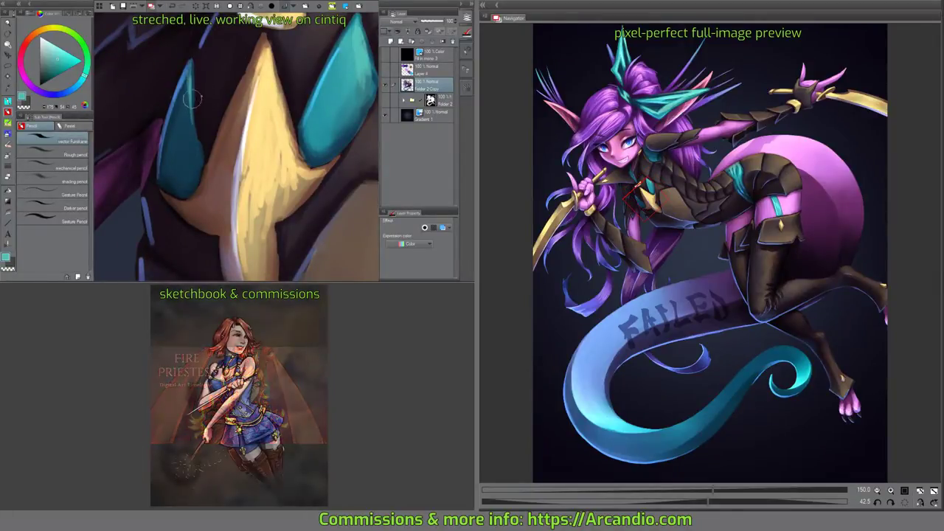
scroll(192, 98, up, 2)
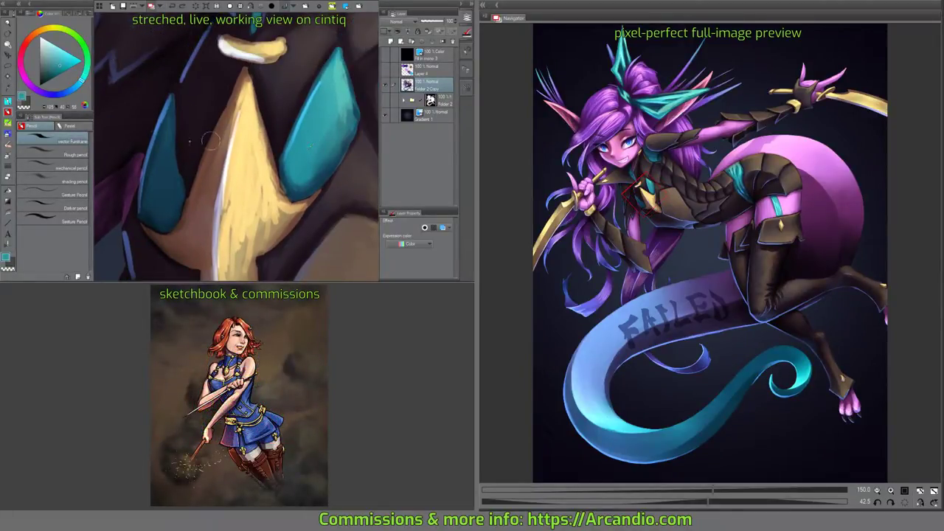
drag(174, 100, 163, 137)
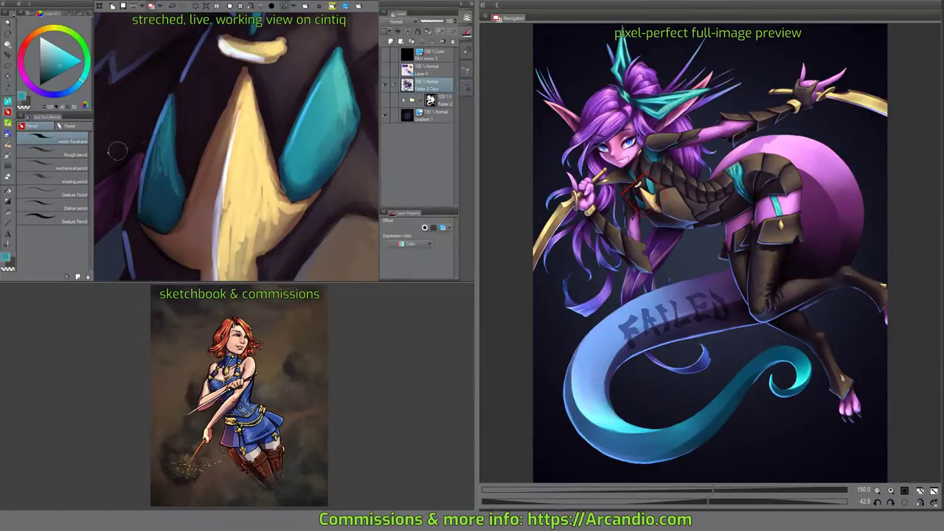
Switch to a mixing brush and blend the strokes on the teal gems and the gold chest ornament.
click(9, 145)
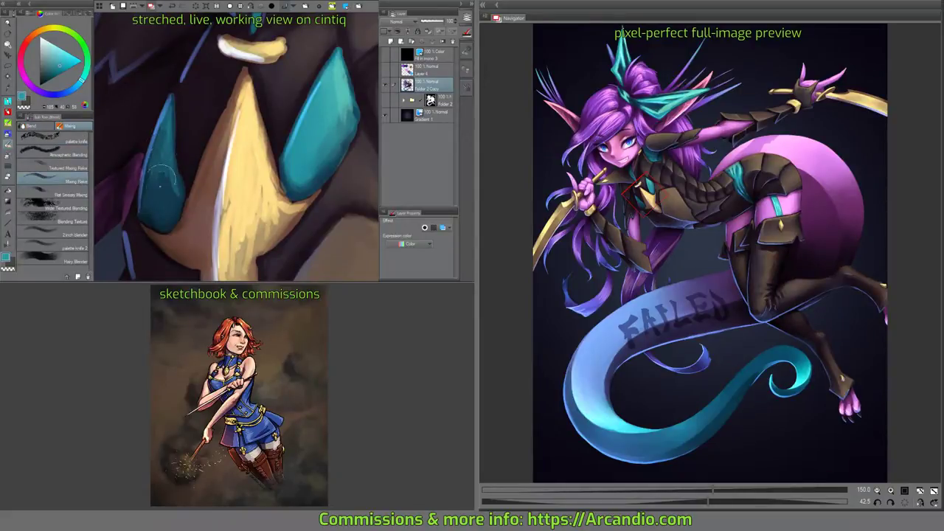
mouse_move(161, 180)
mouse_down()
mouse_move(156, 140)
mouse_move(186, 128)
mouse_move(166, 146)
mouse_move(160, 128)
mouse_move(165, 151)
mouse_move(224, 191)
mouse_move(201, 147)
mouse_move(215, 145)
mouse_move(225, 125)
mouse_move(221, 85)
mouse_move(210, 157)
mouse_move(241, 115)
mouse_move(249, 120)
mouse_move(198, 157)
mouse_move(208, 194)
mouse_move(207, 217)
mouse_move(191, 201)
mouse_move(198, 238)
mouse_up()
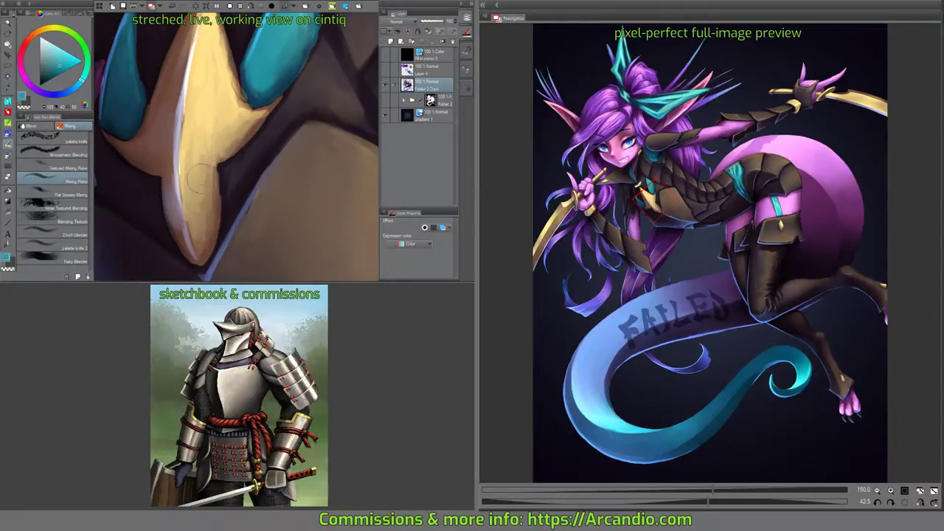
drag(197, 177, 206, 125)
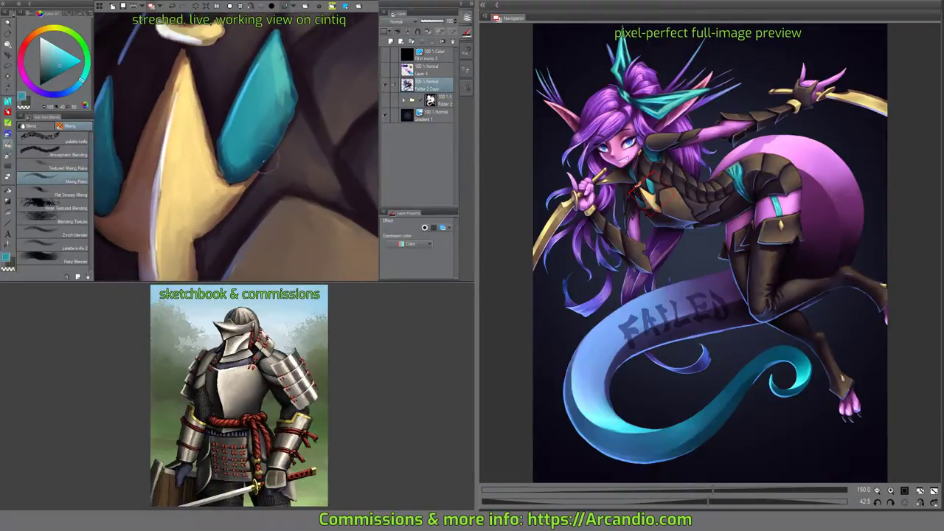
mouse_move(235, 166)
mouse_down()
mouse_move(249, 165)
mouse_move(257, 230)
mouse_move(262, 169)
mouse_up()
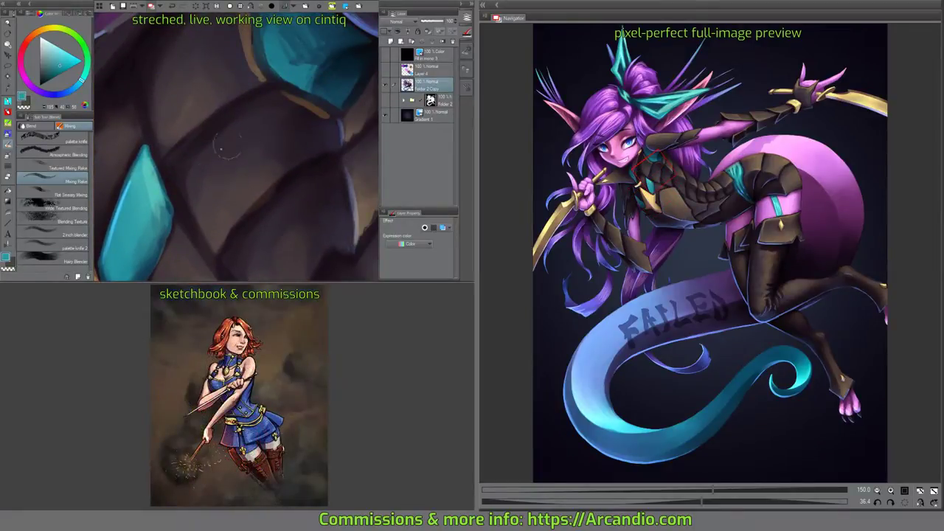
Blend the shading of the dark scale plates between the chest gem and the teal shoulder piece.
drag(256, 116, 226, 158)
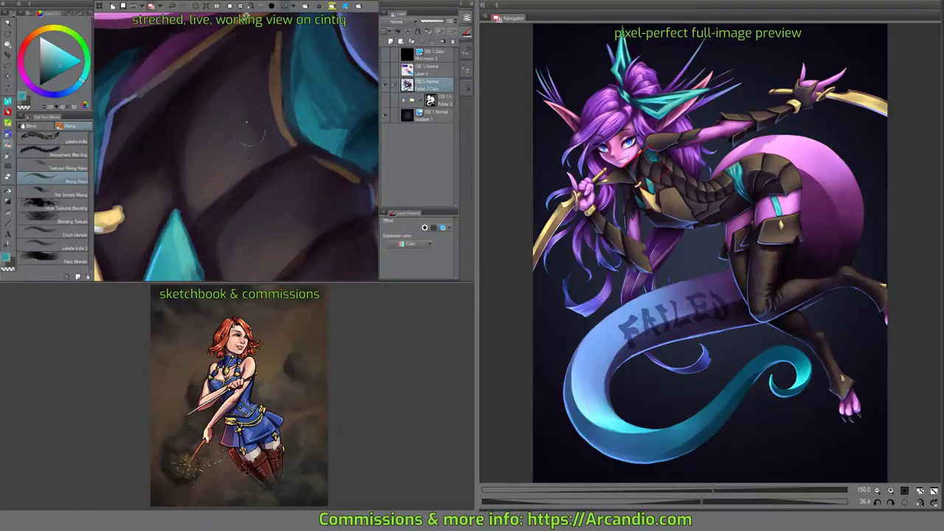
drag(299, 162, 233, 155)
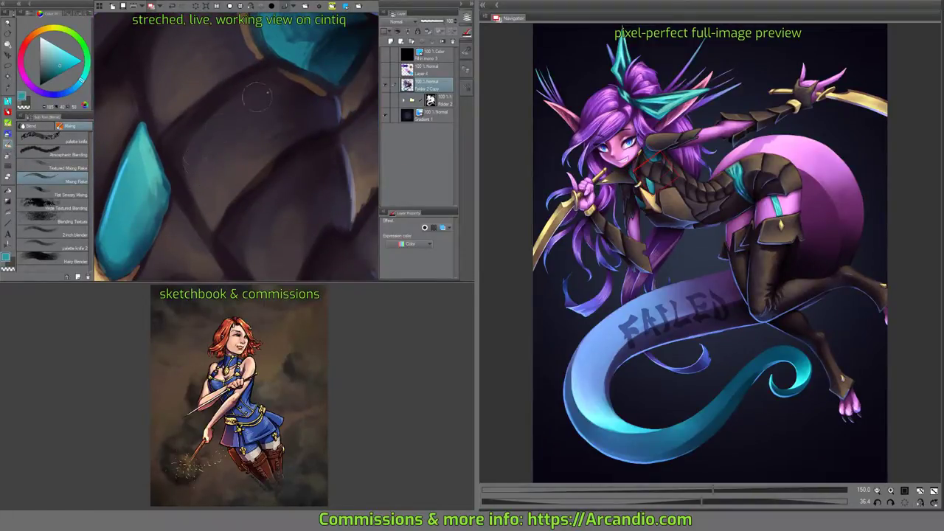
drag(257, 96, 326, 122)
drag(210, 144, 244, 147)
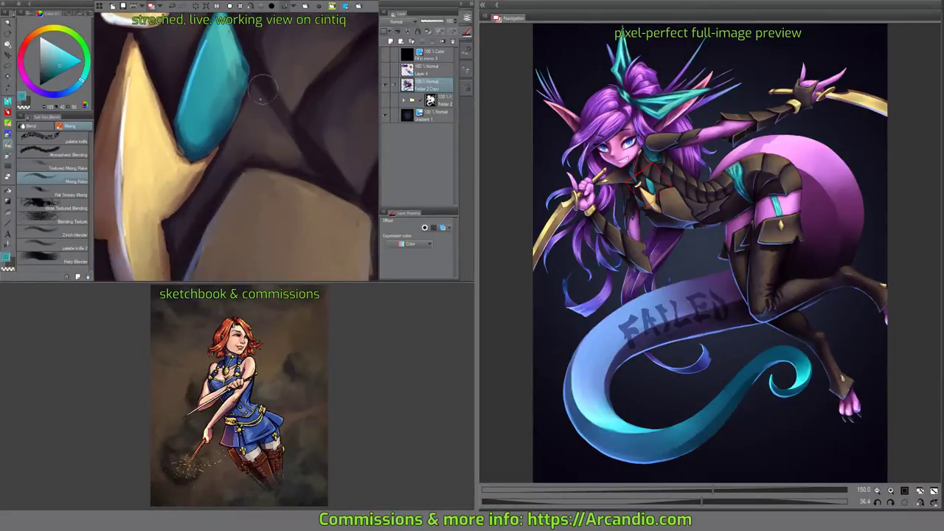
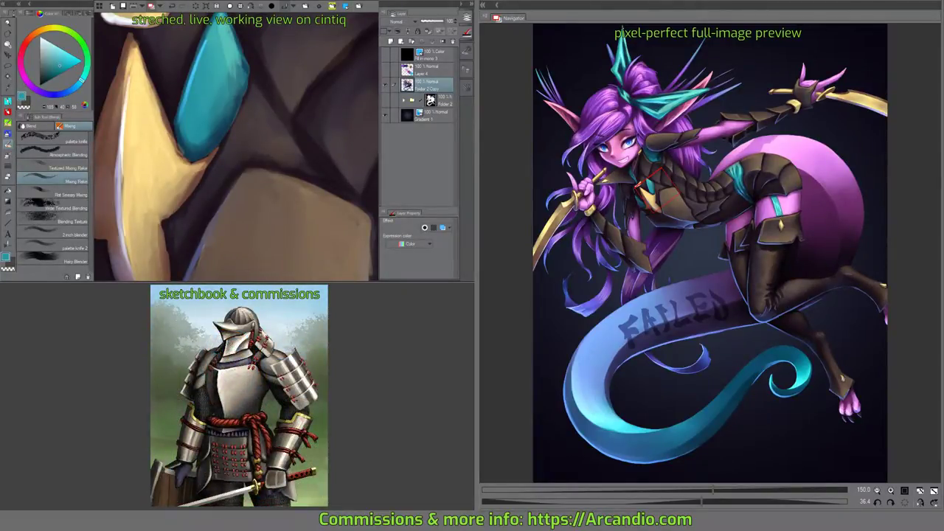
Smooth the shading of the brown chest plate below the gold ornament and soften its upper edges.
drag(285, 194, 257, 116)
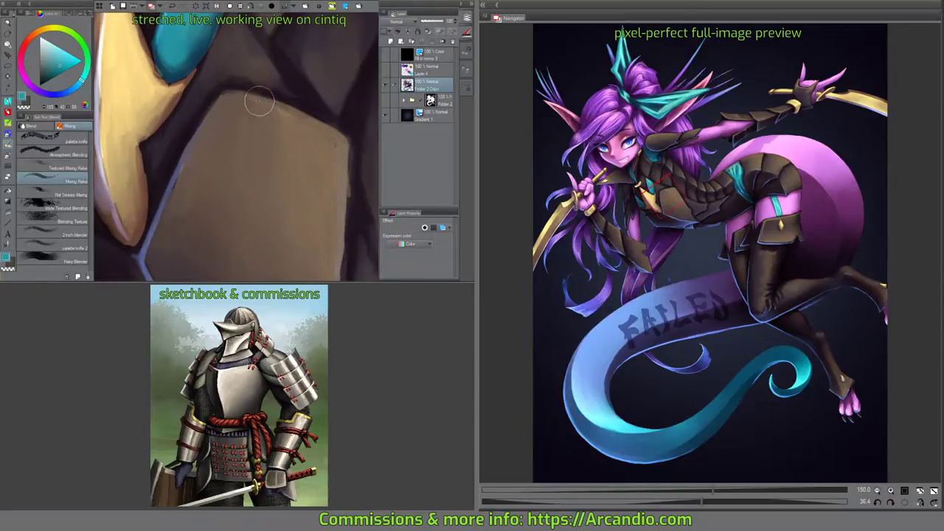
mouse_move(267, 164)
mouse_down()
mouse_move(194, 160)
mouse_move(204, 130)
mouse_move(196, 160)
mouse_up()
drag(270, 164, 311, 187)
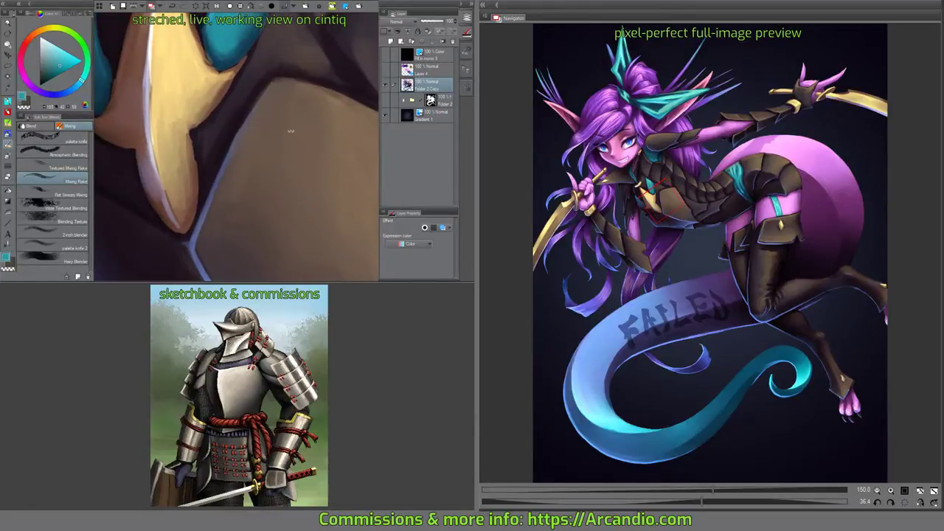
drag(290, 131, 250, 94)
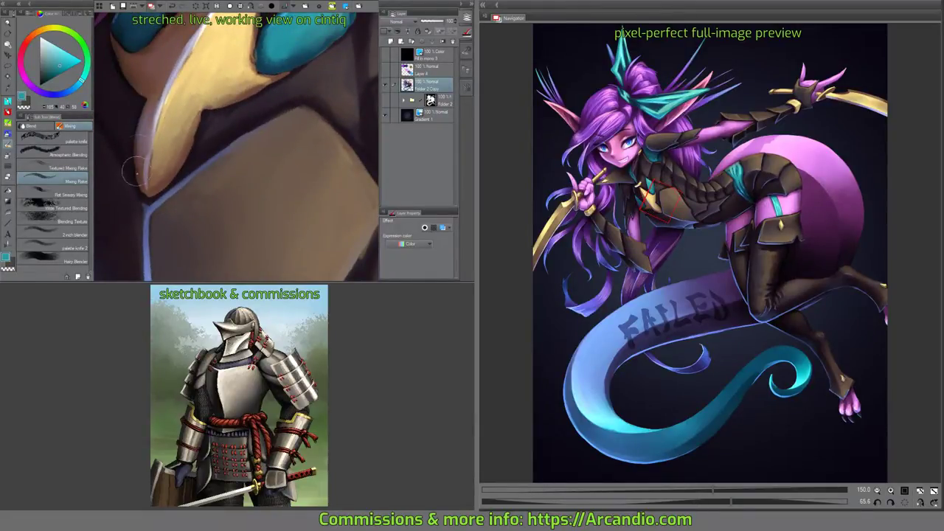
Blend the rounded lower end of the gold chest ornament and soften its pale rim highlight.
mouse_move(135, 173)
mouse_down()
mouse_move(155, 92)
mouse_move(151, 100)
mouse_up()
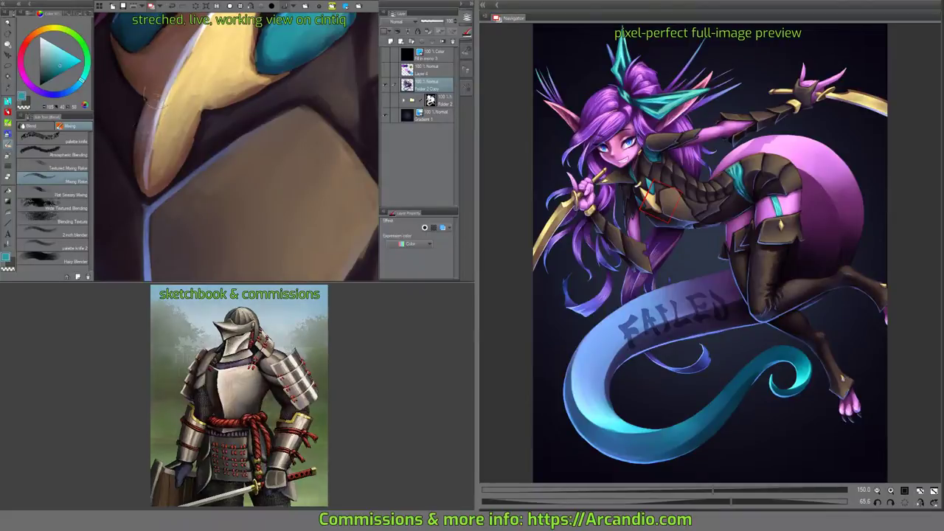
drag(140, 144, 133, 188)
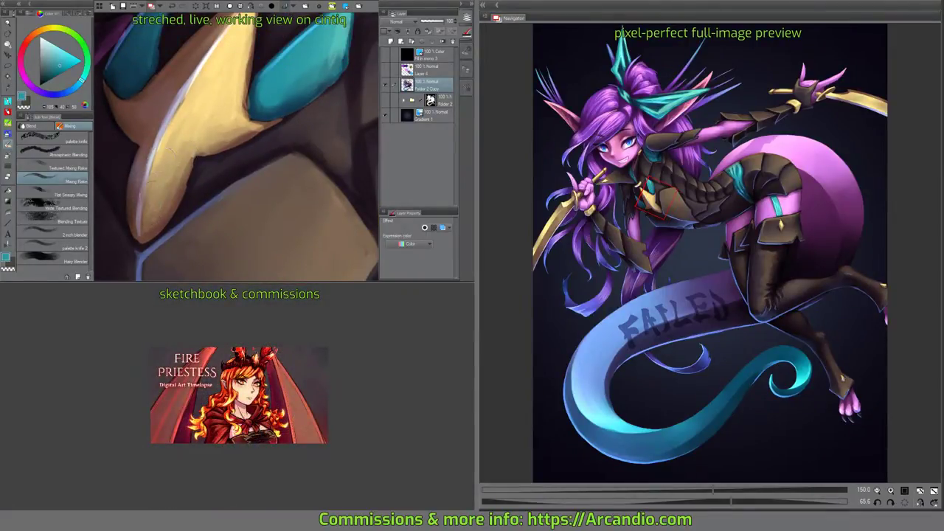
mouse_move(182, 175)
mouse_down()
mouse_move(188, 157)
mouse_move(169, 182)
mouse_up()
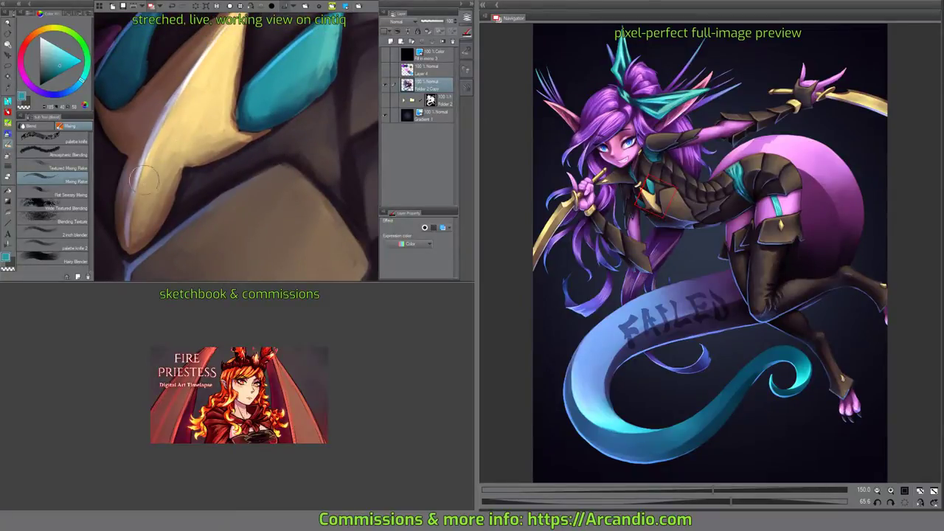
drag(173, 140, 244, 129)
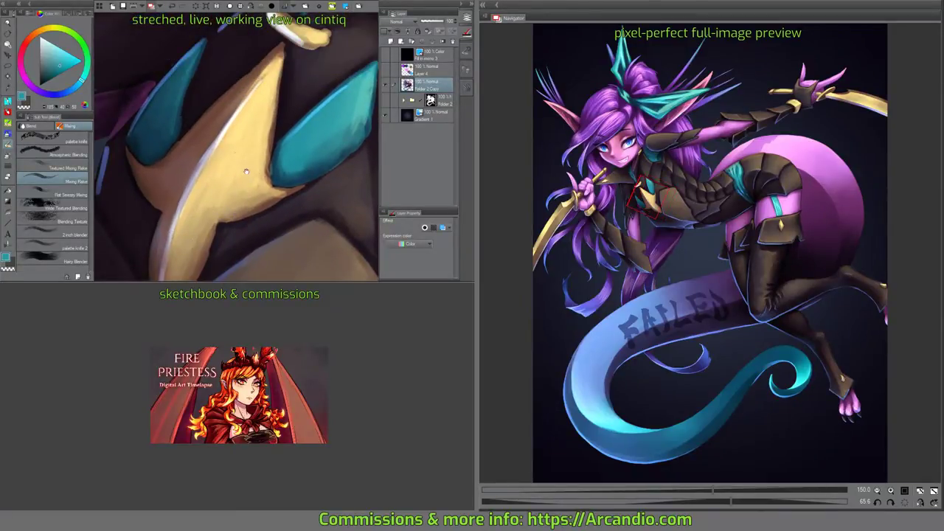
Blend the upper point of the gold chest ornament and the edges of the brighter teal gem beside it.
drag(245, 171, 246, 186)
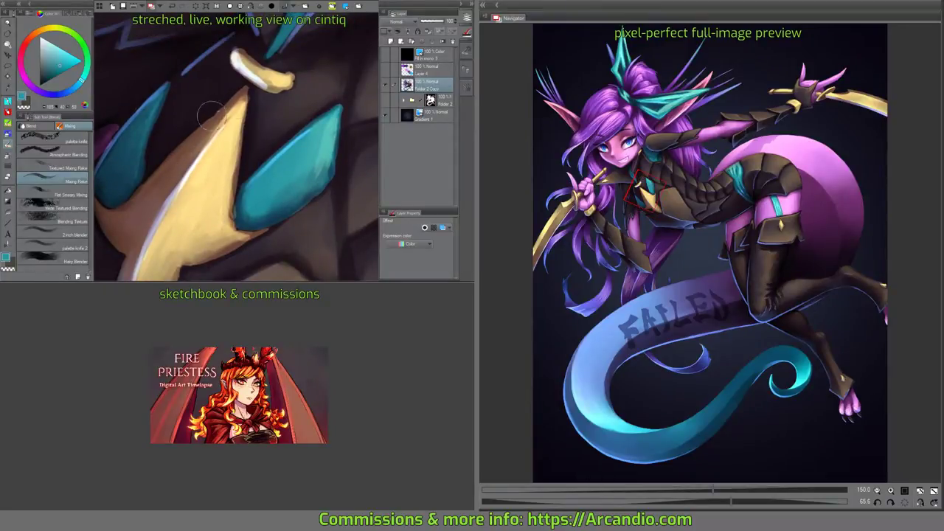
mouse_move(269, 132)
mouse_down()
mouse_move(331, 134)
mouse_move(214, 158)
mouse_up()
drag(253, 193, 273, 156)
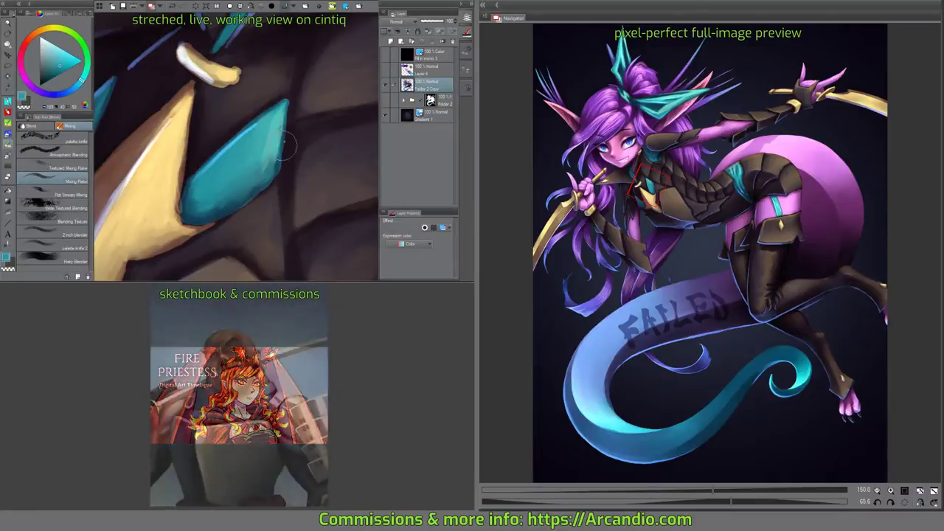
drag(286, 140, 218, 171)
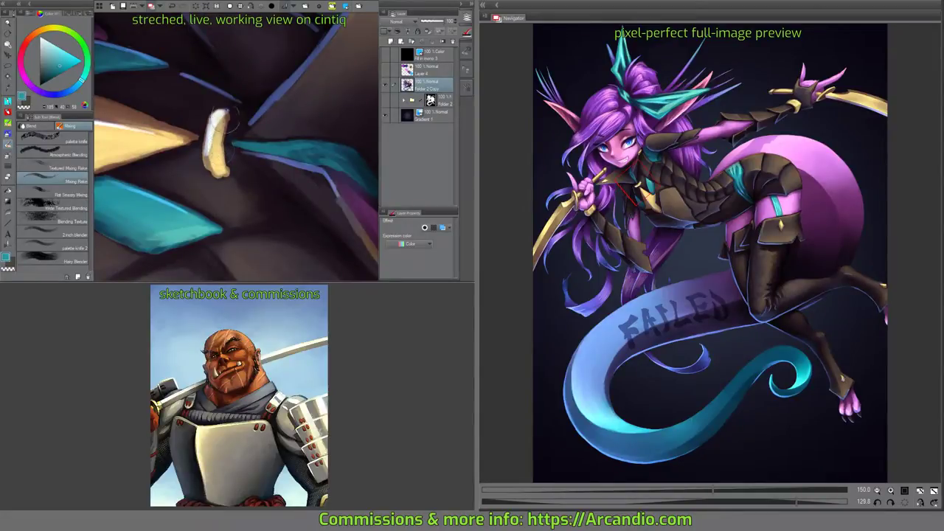
Clean up the outline of the small pale gold chest clasp using the surrounding dark armour colour.
alt+click(199, 151)
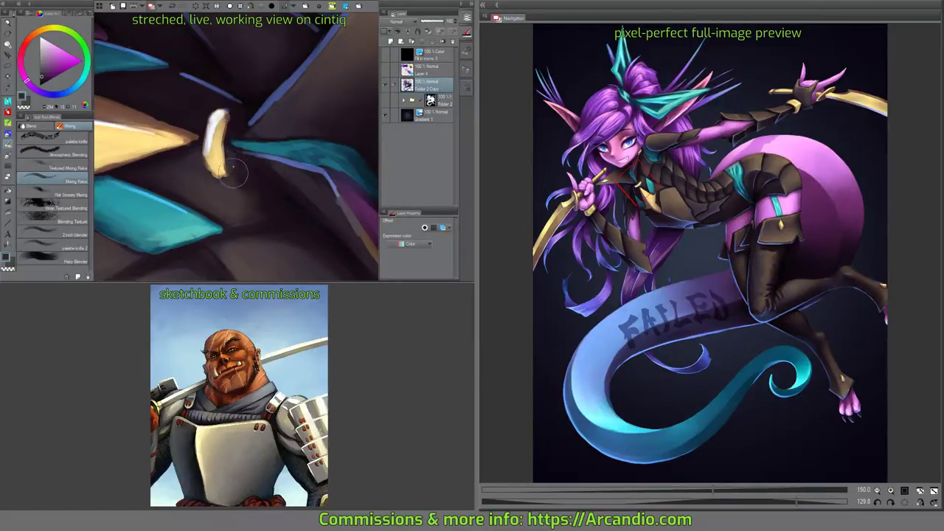
mouse_move(256, 159)
mouse_down()
mouse_move(303, 133)
mouse_move(293, 121)
mouse_move(376, 104)
mouse_up()
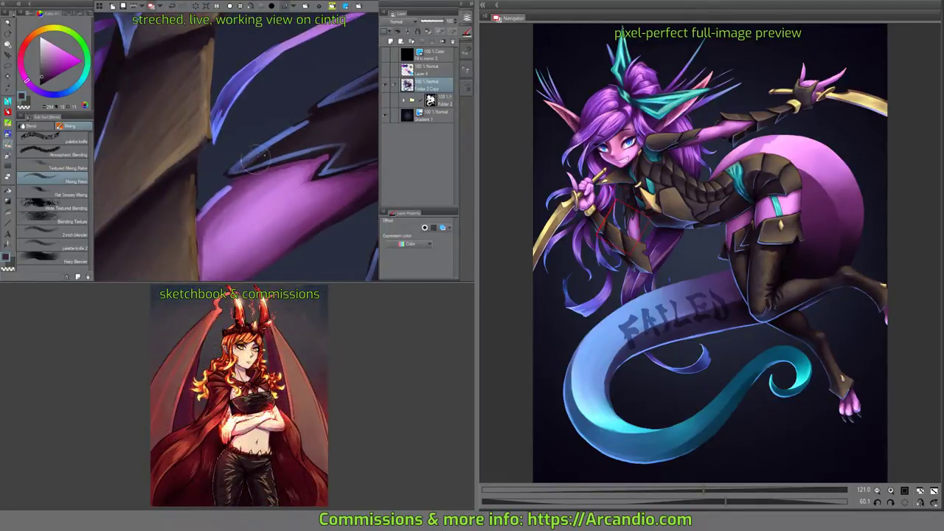
Retouch the brown forearm plate's edge beside the pink arm with a pencil brush, using brown and dark tones sampled from the plate.
drag(265, 151, 308, 153)
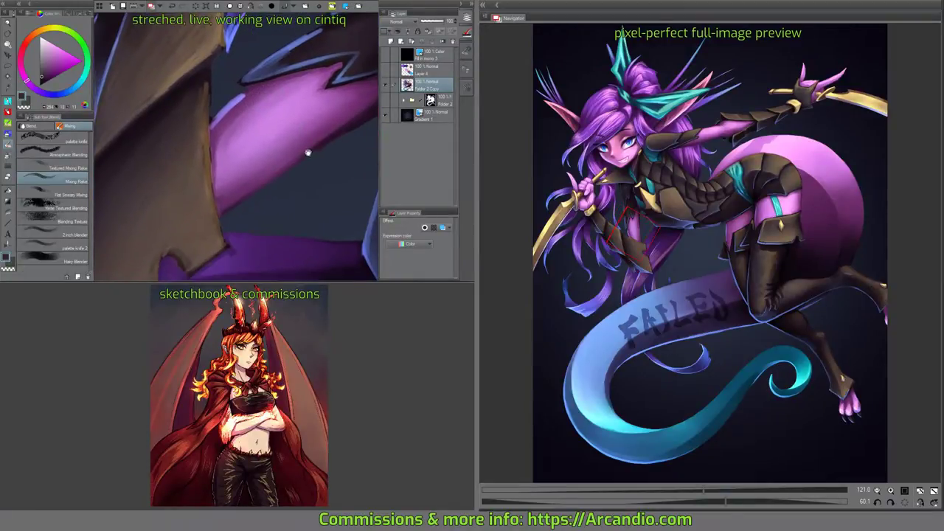
click(7, 113)
drag(236, 126, 204, 147)
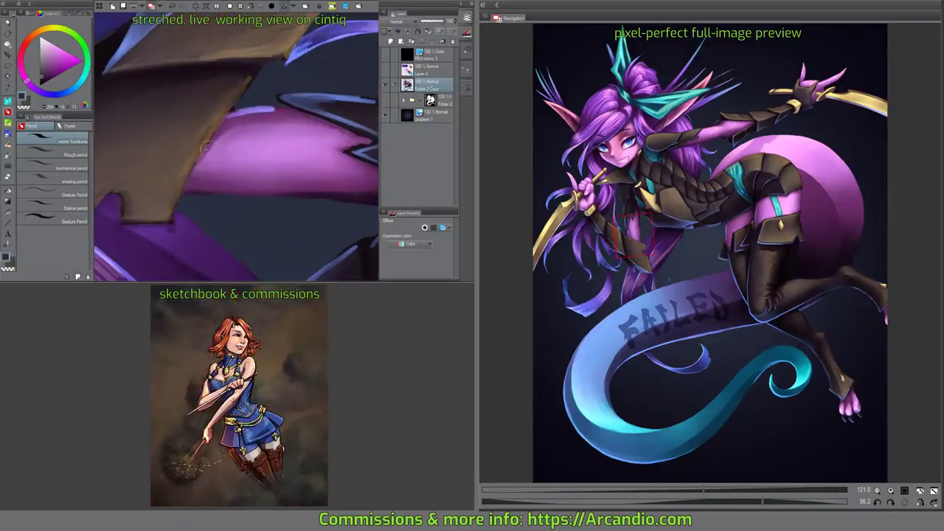
alt+click(184, 177)
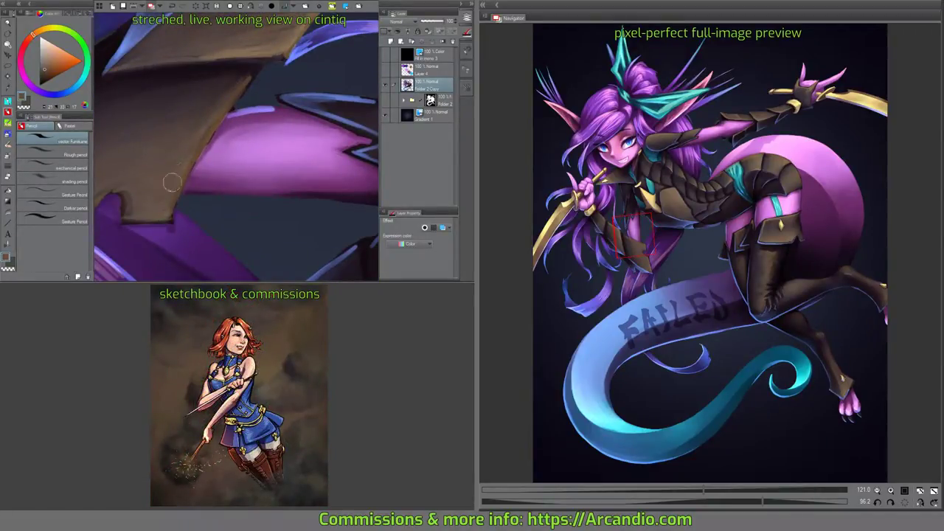
alt+click(211, 104)
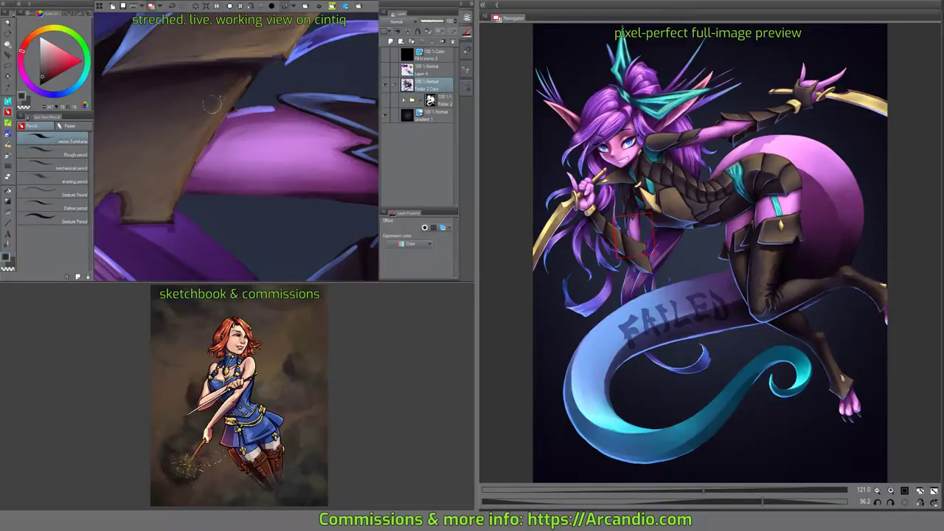
alt+click(246, 71)
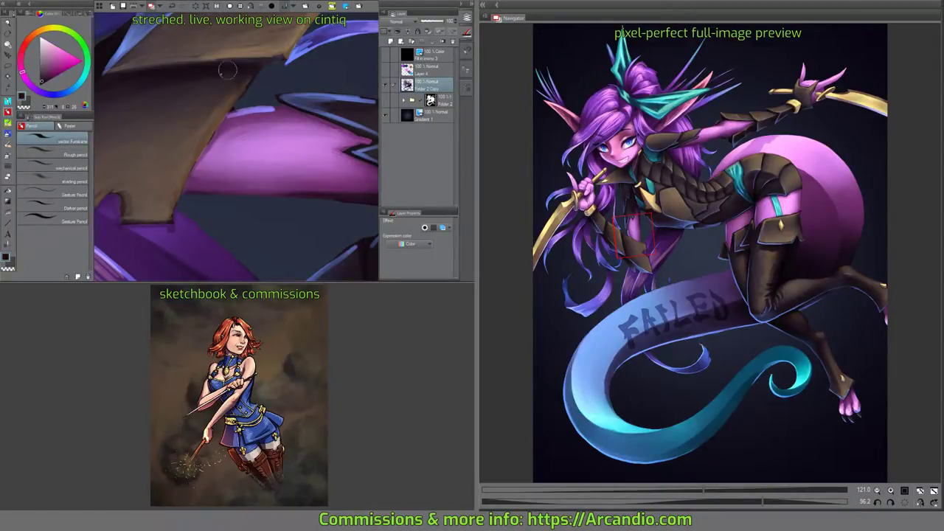
drag(227, 70, 221, 159)
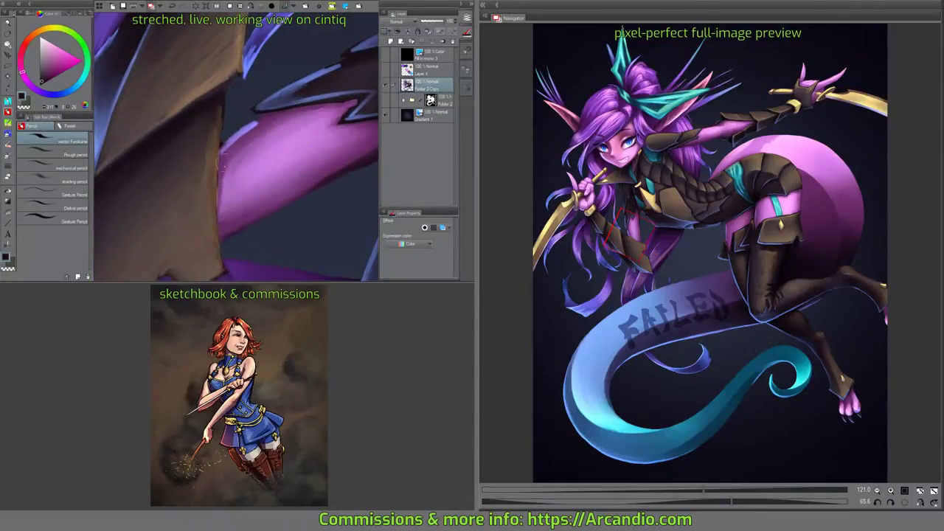
Refine the boundary between the forearm plate and the pink arm with sampled purple, dark and brown tones.
alt+click(219, 158)
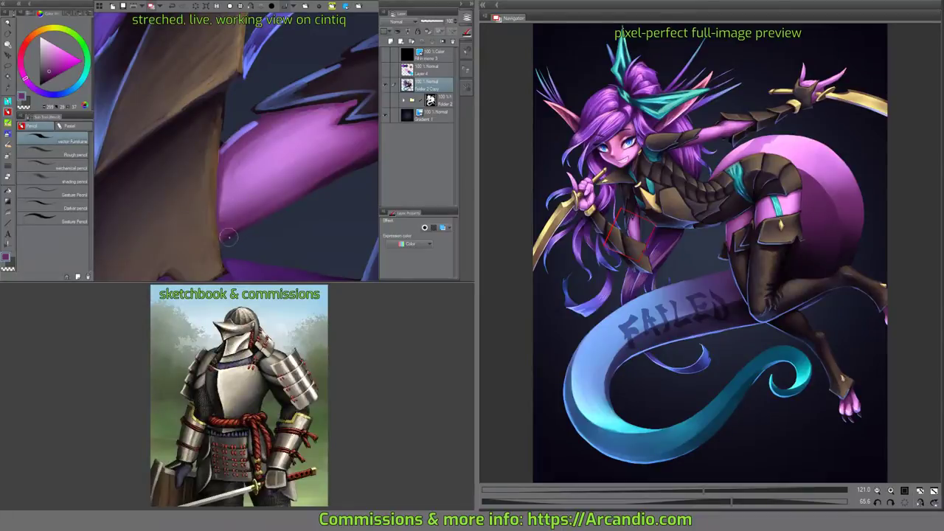
alt+click(224, 234)
scroll(250, 172, up, 1)
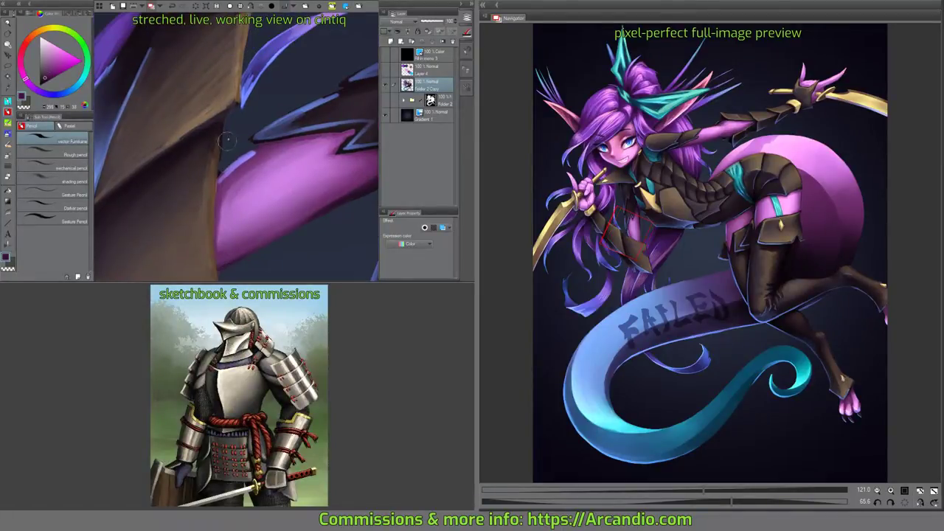
alt+click(223, 166)
scroll(242, 148, up, 1)
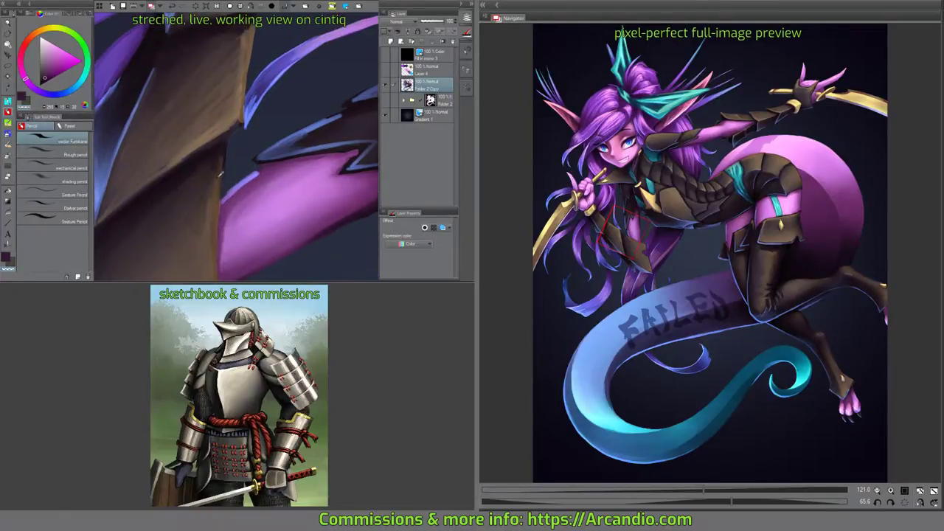
alt+click(214, 197)
Paint slate-blue rim light along the outer edges of the forearm plates, including the small spike and the long pointed tip.
mouse_move(219, 177)
mouse_down()
mouse_move(268, 140)
mouse_move(269, 114)
mouse_move(161, 157)
mouse_up()
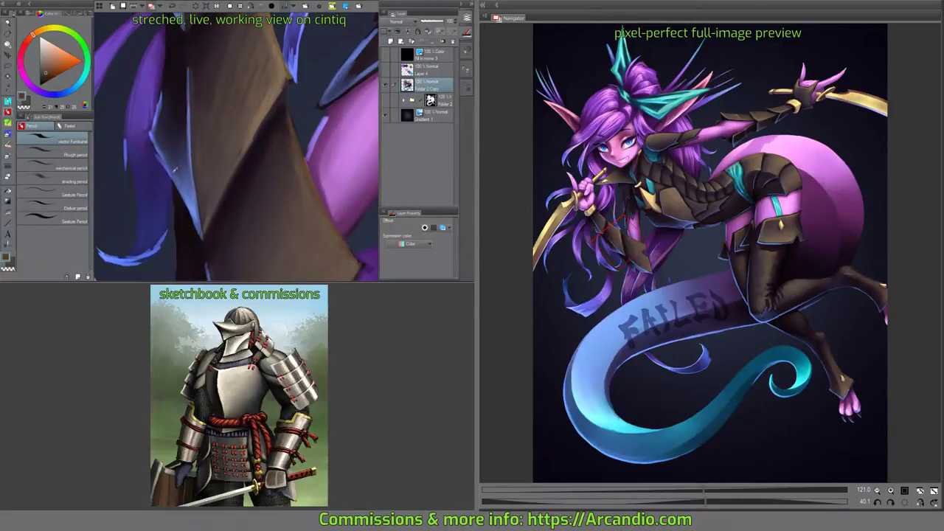
alt+click(176, 170)
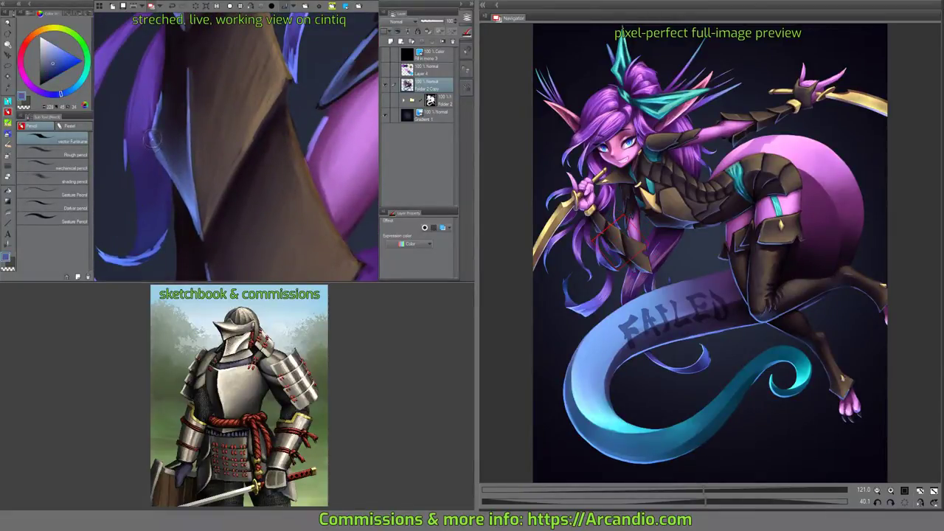
drag(153, 137, 184, 130)
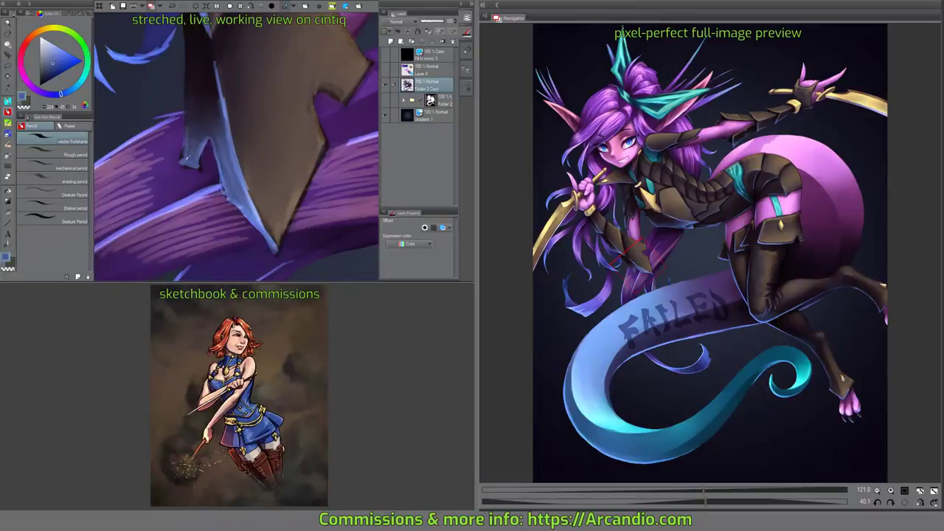
mouse_move(186, 162)
mouse_down()
mouse_move(186, 96)
mouse_move(184, 161)
mouse_move(196, 165)
mouse_move(208, 139)
mouse_move(216, 163)
mouse_up()
drag(227, 197, 240, 203)
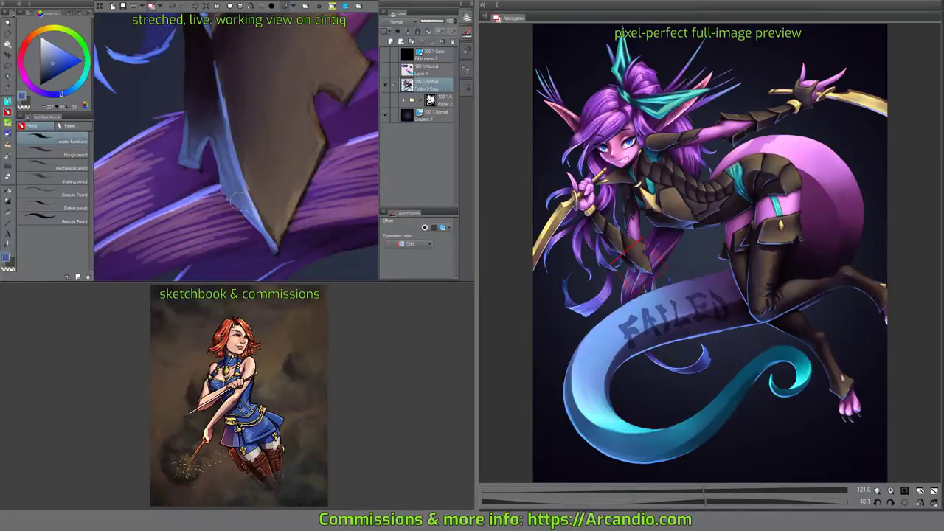
Sharpen the pointed elbow tip of the forearm plate with lighter blue strokes along its rim.
key(asciicircum)
key(asciicircum)
key(asciicircum)
key(asciicircum)
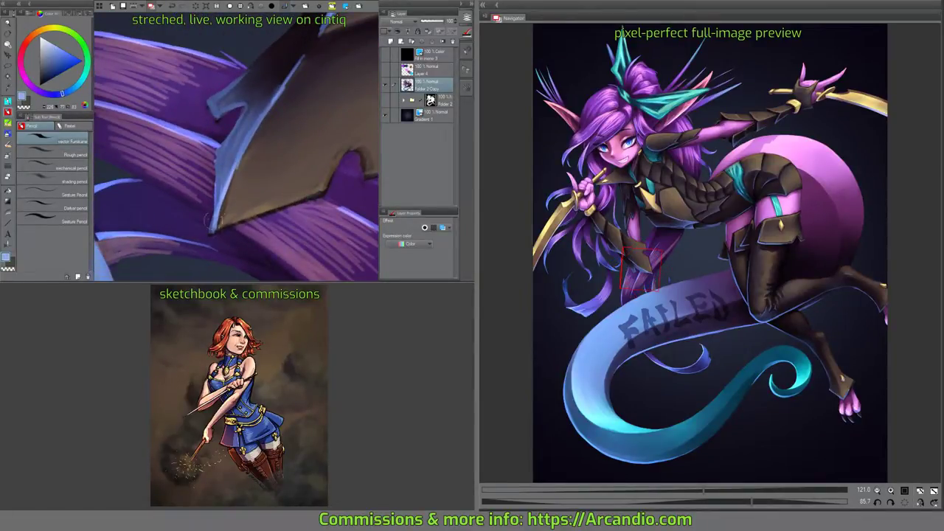
drag(211, 219, 213, 204)
drag(262, 100, 251, 141)
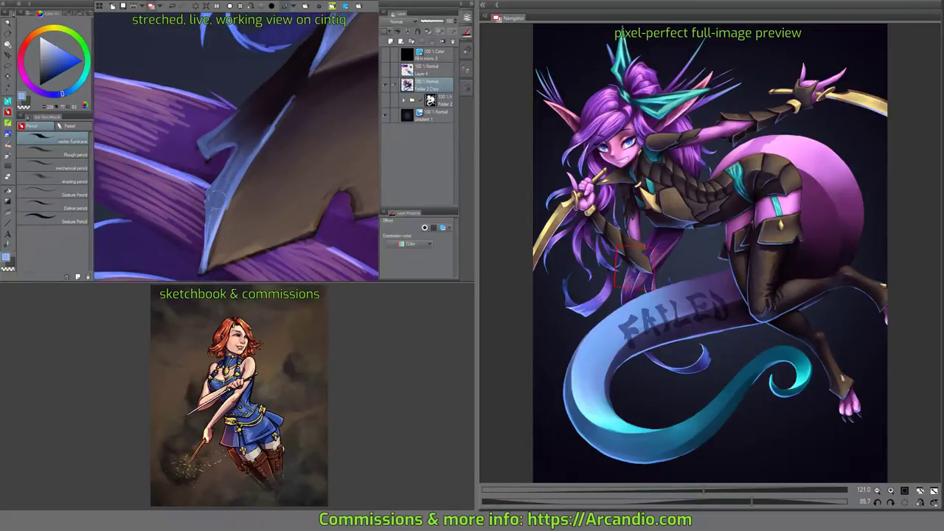
drag(209, 200, 205, 247)
drag(241, 191, 226, 182)
drag(299, 160, 354, 81)
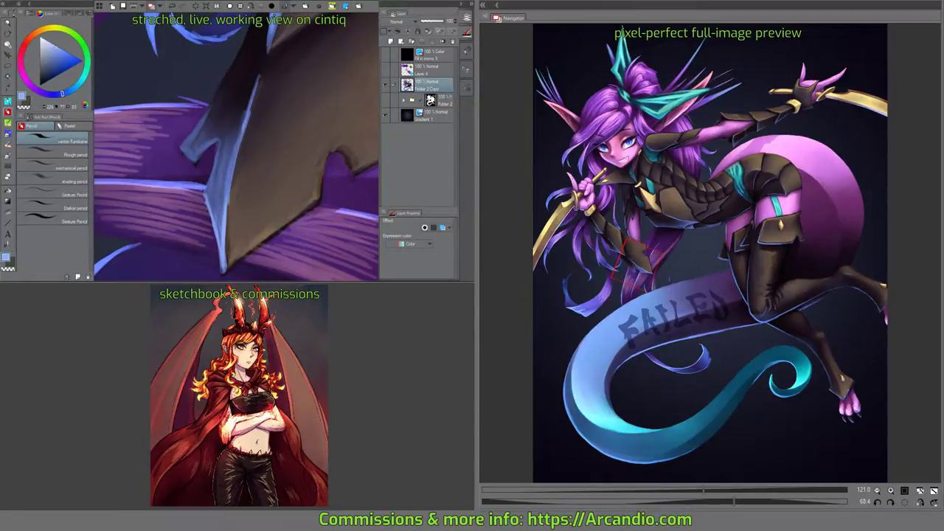
Define the lower notched edge of the elbow plate against the purple hair with sampled dark and brown tones.
drag(289, 232, 284, 184)
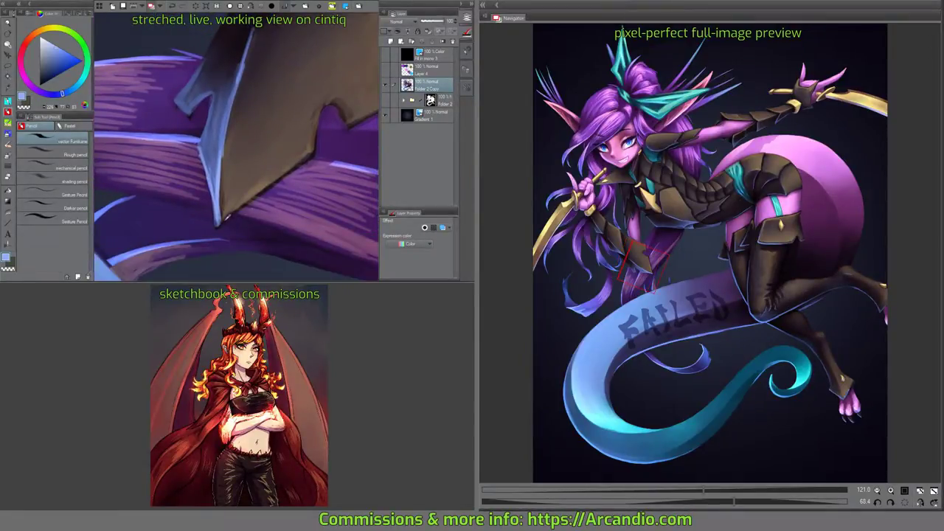
alt+click(226, 217)
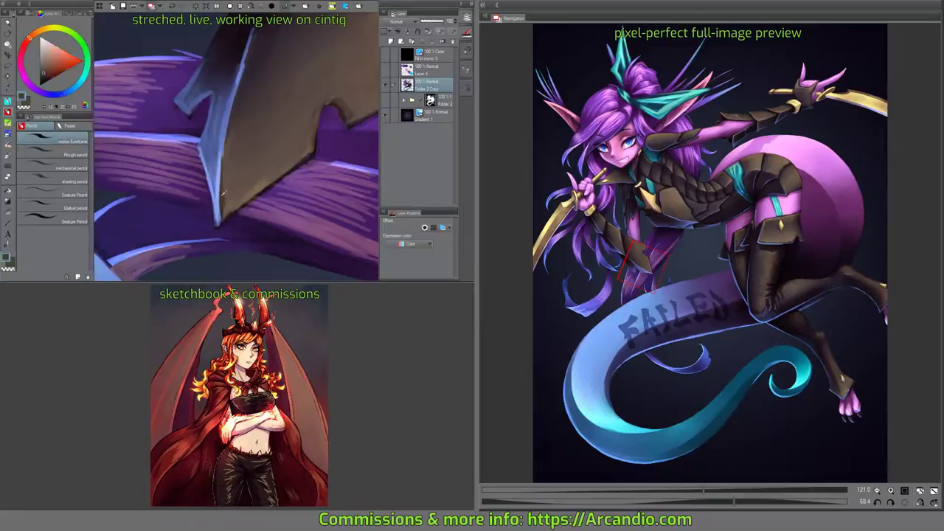
alt+click(285, 175)
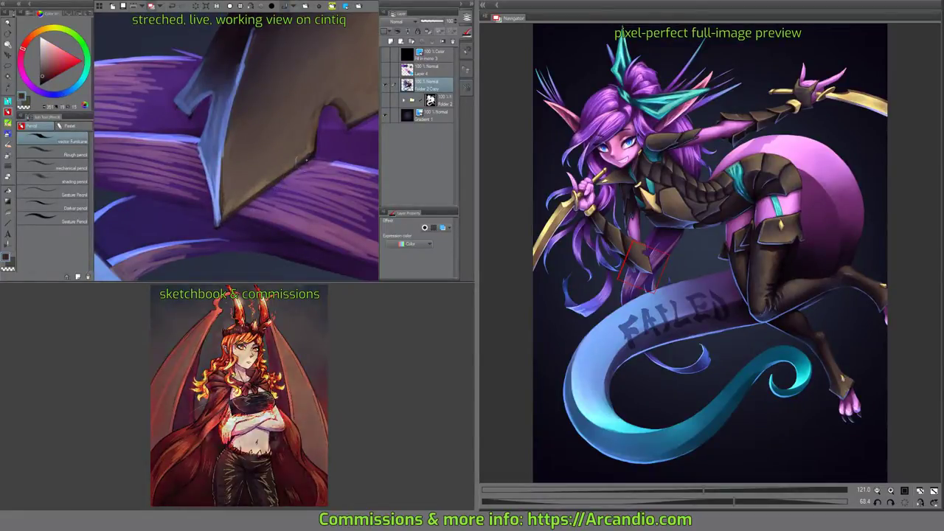
mouse_move(312, 138)
mouse_down()
mouse_move(287, 172)
mouse_move(305, 151)
mouse_move(315, 174)
mouse_move(339, 149)
mouse_move(326, 158)
mouse_up()
alt+click(332, 150)
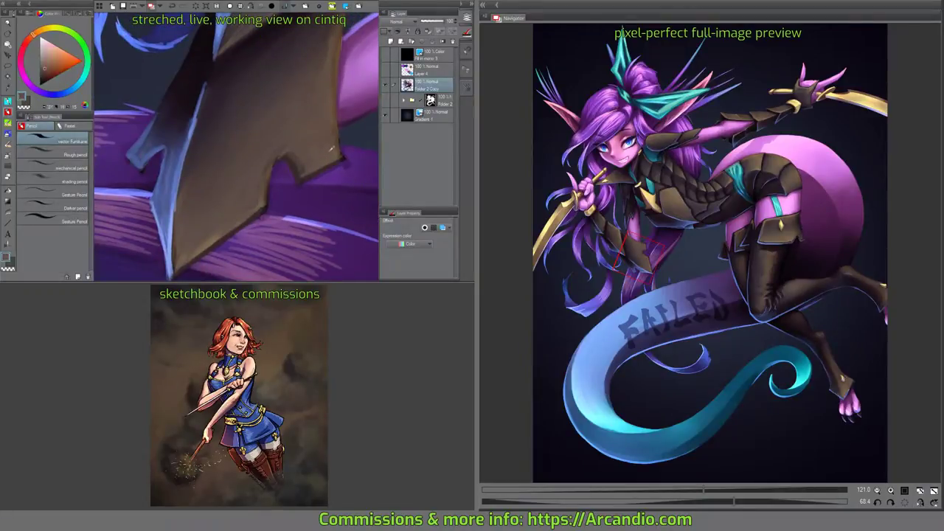
Paint a lighter brown rim along the elbow plate's notch, corner and inner side, and save the illustration.
drag(253, 185, 246, 194)
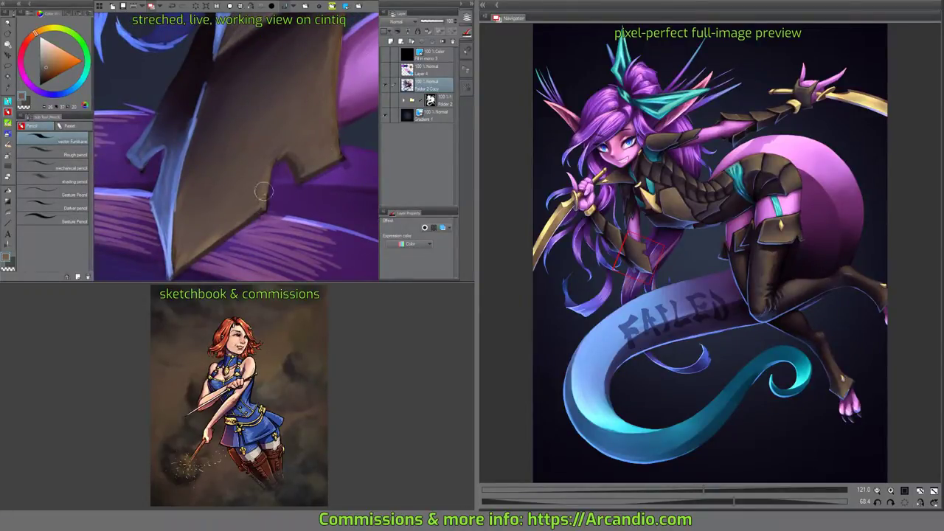
drag(262, 203, 291, 171)
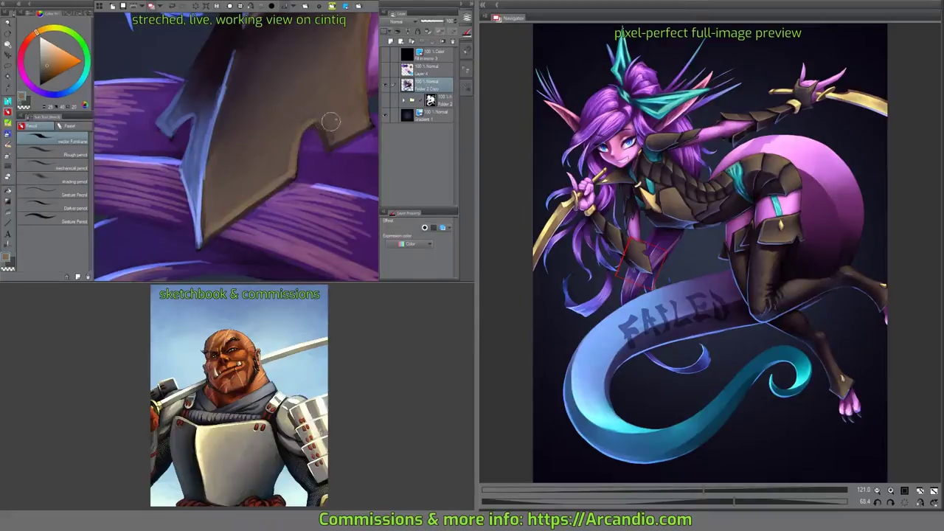
drag(330, 121, 274, 152)
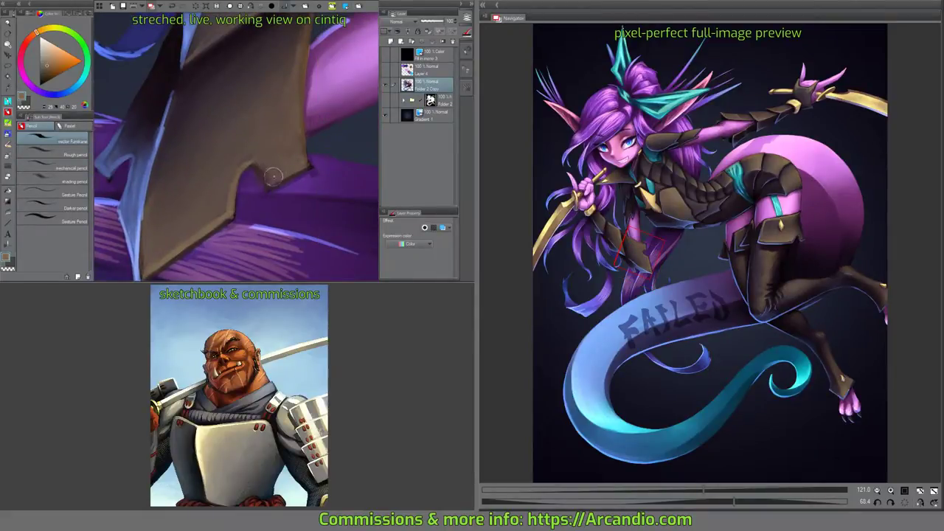
drag(300, 167, 305, 183)
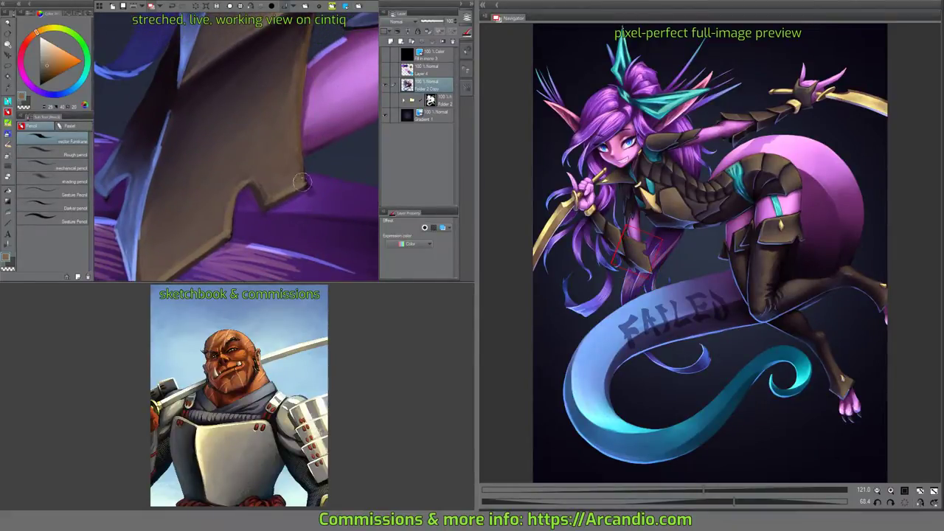
drag(298, 116, 295, 161)
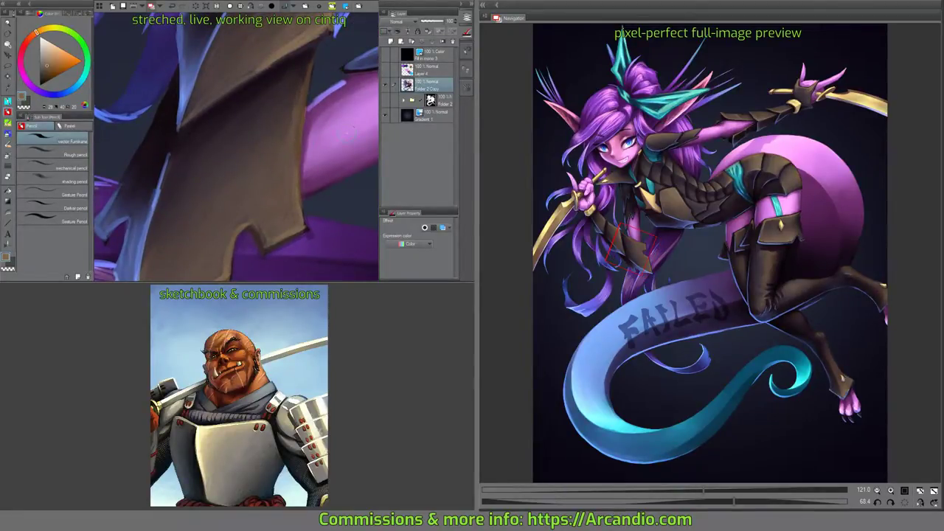
key(ctrl+s)
Blend the blue rim light and brown shading across the overlapping forearm plates with the mixing brush.
drag(221, 206, 193, 155)
click(9, 150)
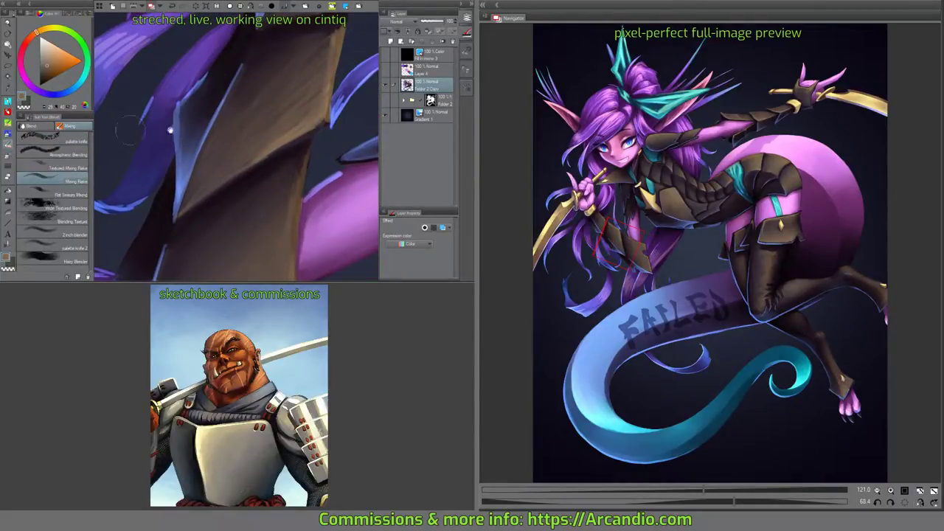
mouse_move(288, 145)
mouse_down()
mouse_move(279, 142)
mouse_move(308, 126)
mouse_up()
scroll(241, 147, down, 1)
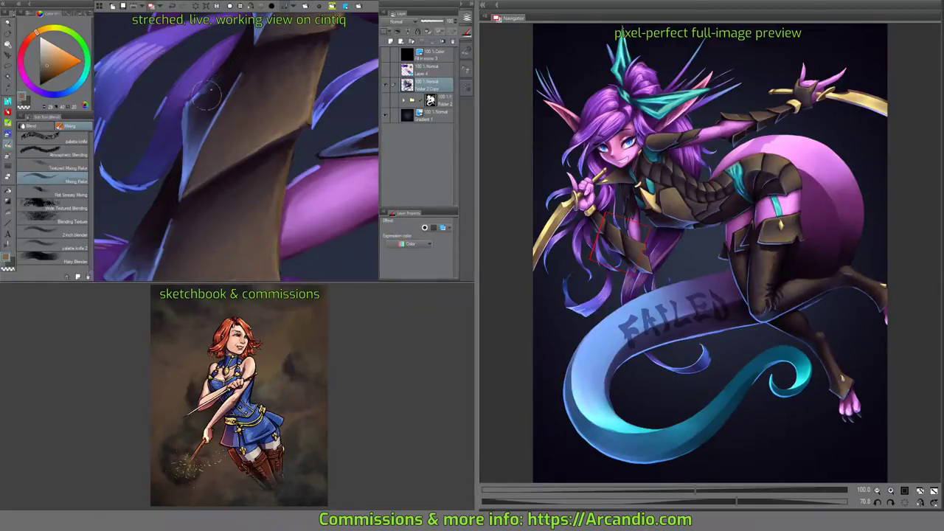
drag(228, 112, 201, 177)
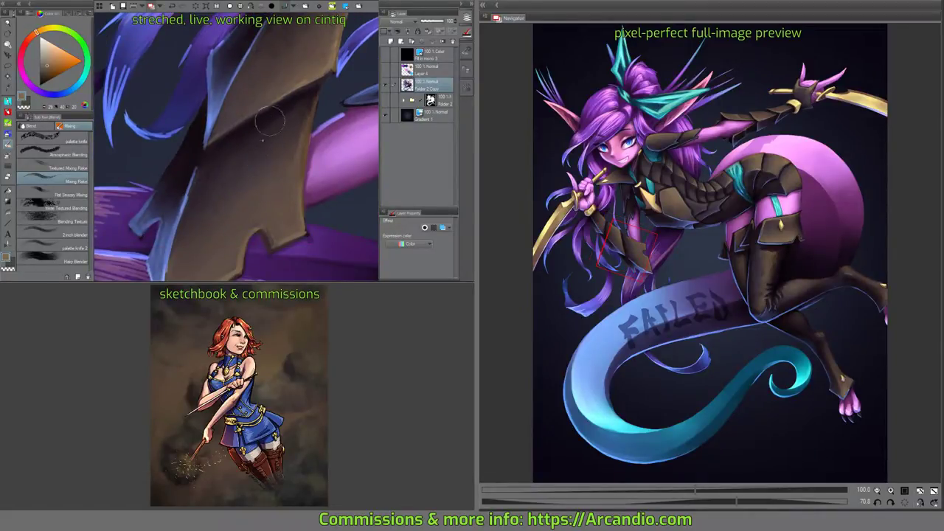
mouse_move(285, 158)
mouse_down()
mouse_move(302, 150)
mouse_move(294, 176)
mouse_move(279, 131)
mouse_move(258, 169)
mouse_move(291, 177)
mouse_move(281, 106)
mouse_up()
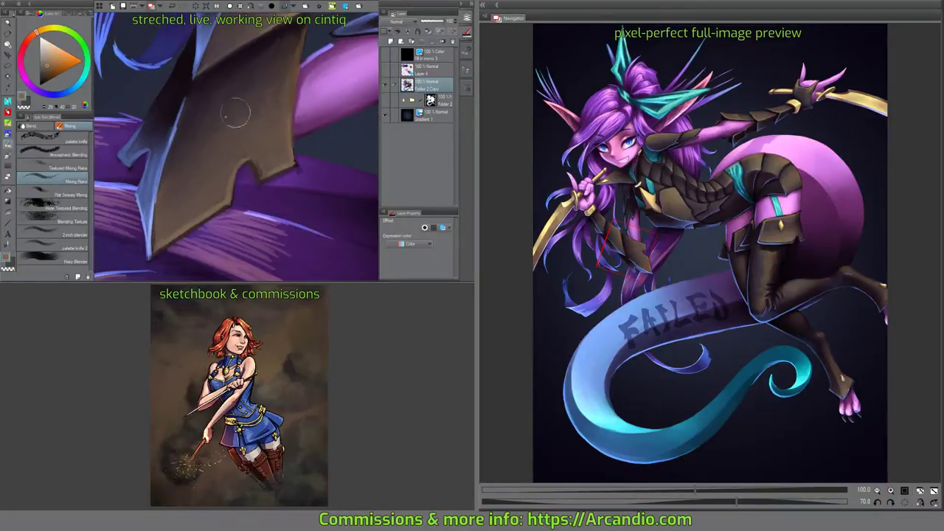
Blend the dark shading and blue rim of the forearm plates nearest the gold wrist cuff.
mouse_move(247, 132)
mouse_down()
mouse_move(287, 141)
mouse_move(206, 124)
mouse_up()
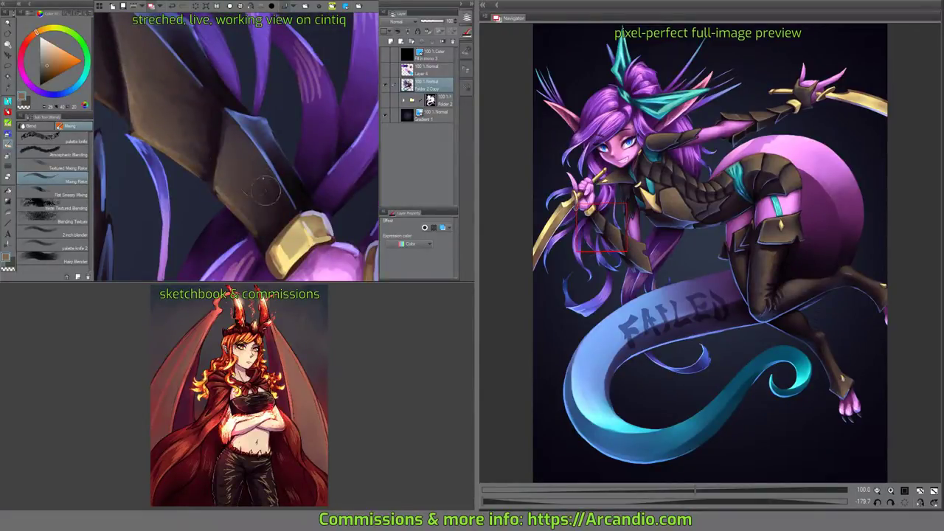
drag(249, 178, 262, 151)
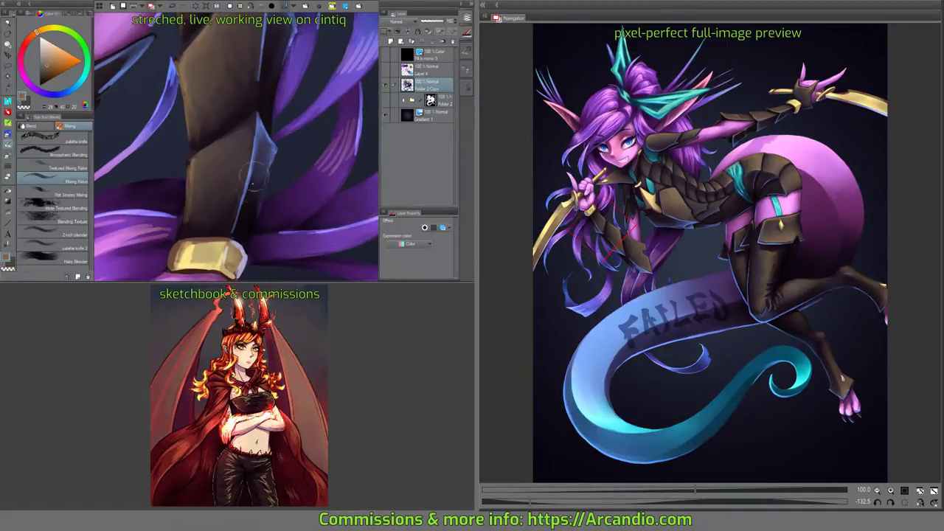
drag(262, 173, 309, 77)
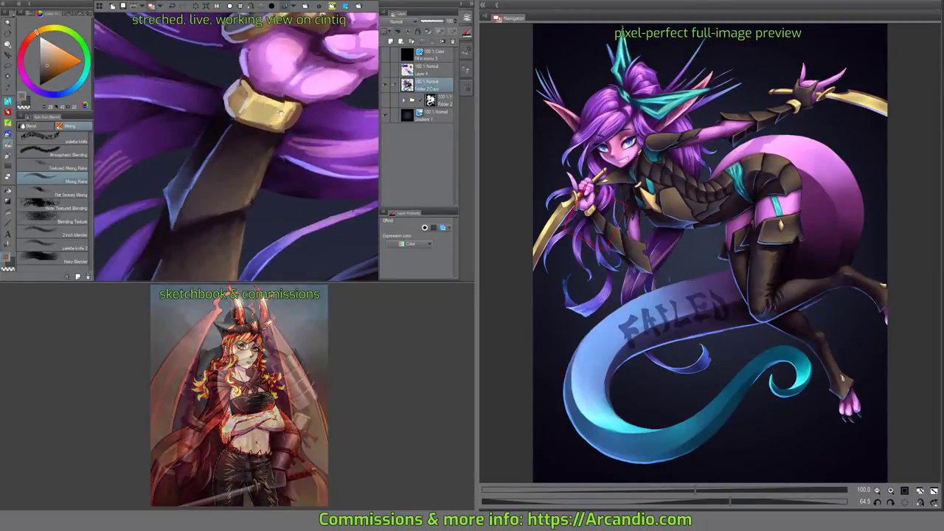
drag(266, 107, 273, 159)
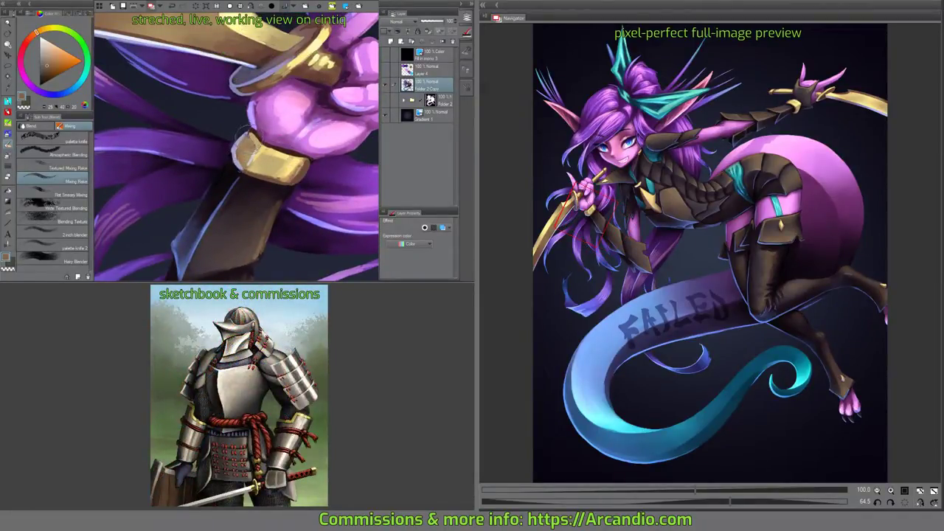
Blend the shading of the gold wrist cuff and the pink hand gripping the sword hilt with the mixing brush.
drag(239, 135, 225, 148)
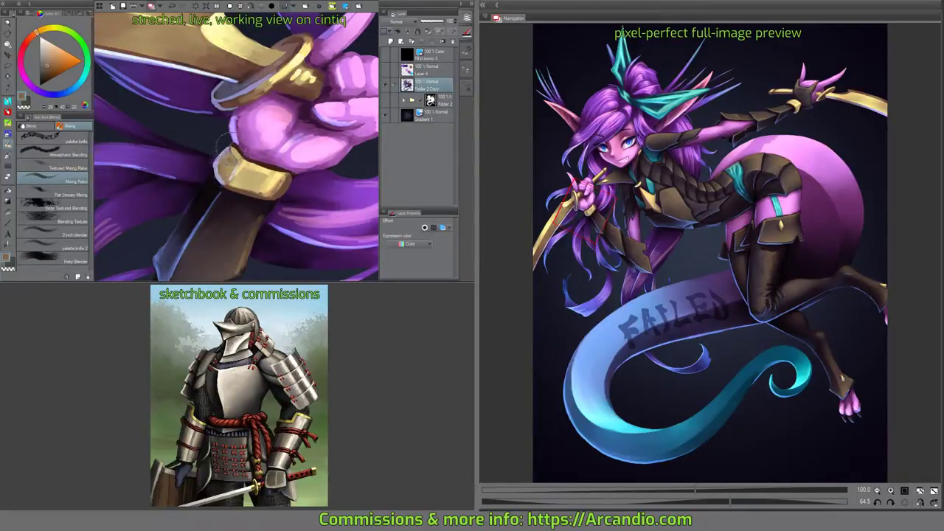
mouse_move(295, 168)
mouse_down()
mouse_move(308, 153)
mouse_move(274, 168)
mouse_up()
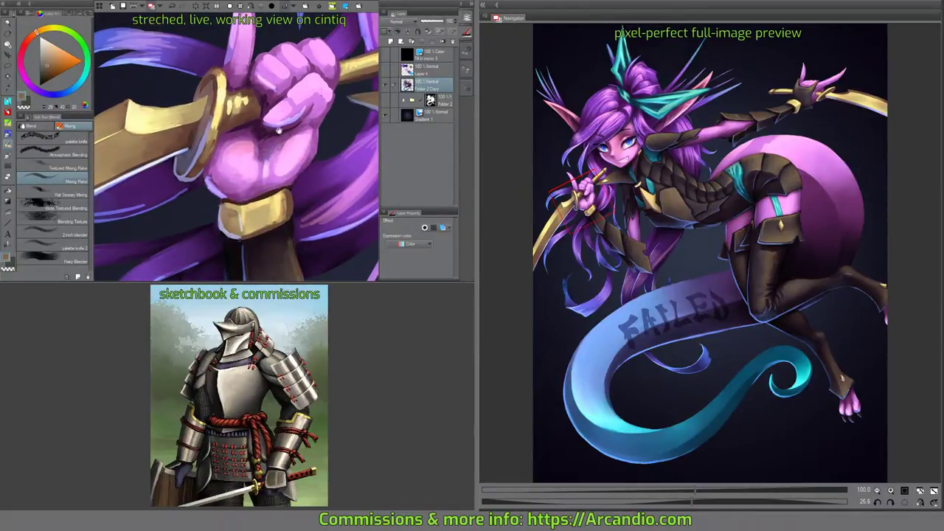
drag(278, 130, 262, 171)
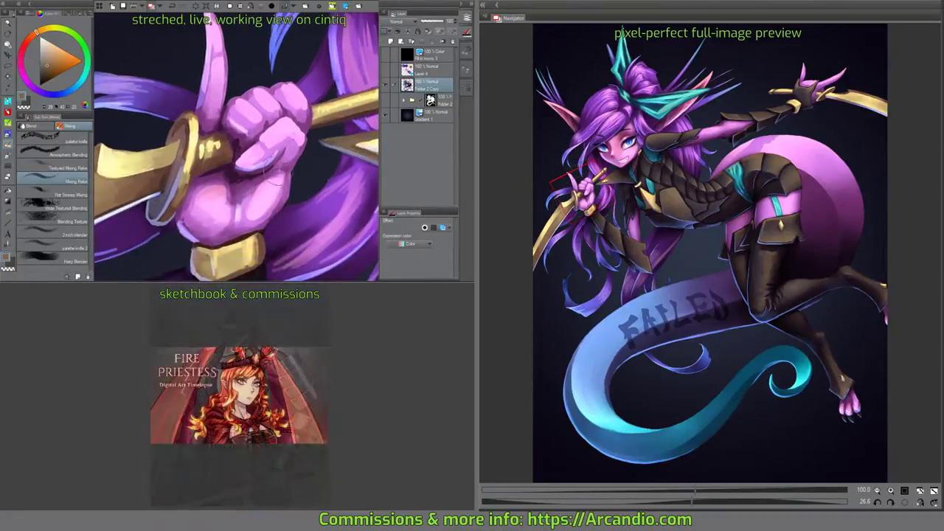
scroll(314, 162, down, 4)
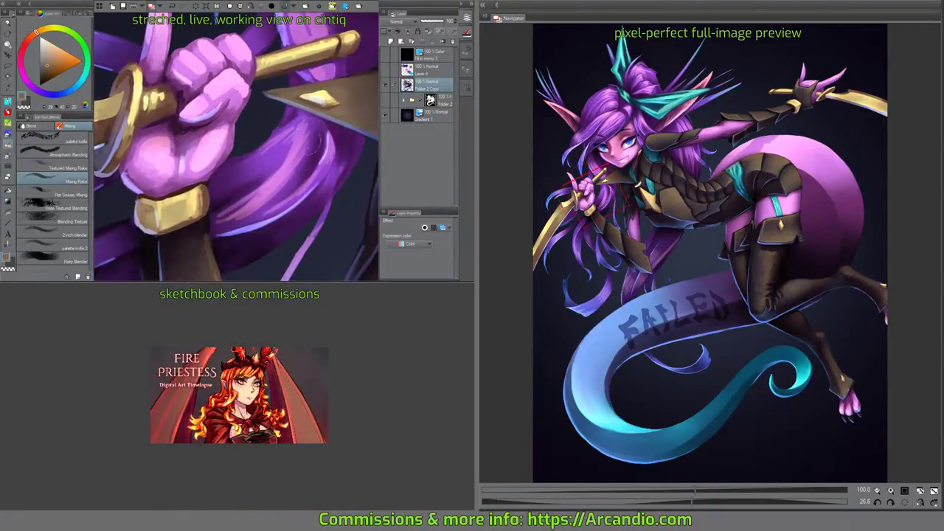
key(minus)
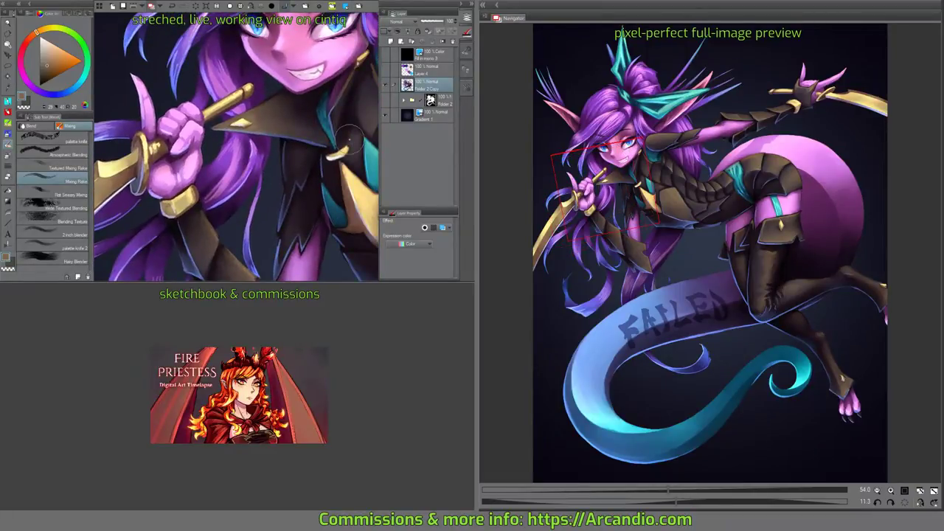
Smooth the pink skin shading along the jaw, around the grin and below the eye with the mixing brush.
drag(308, 169, 292, 140)
scroll(289, 138, up, 4)
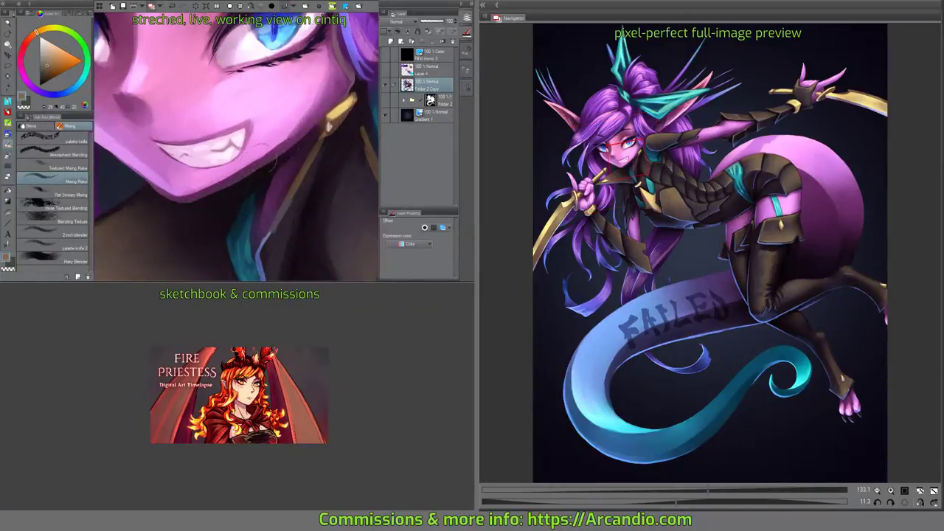
key(equal)
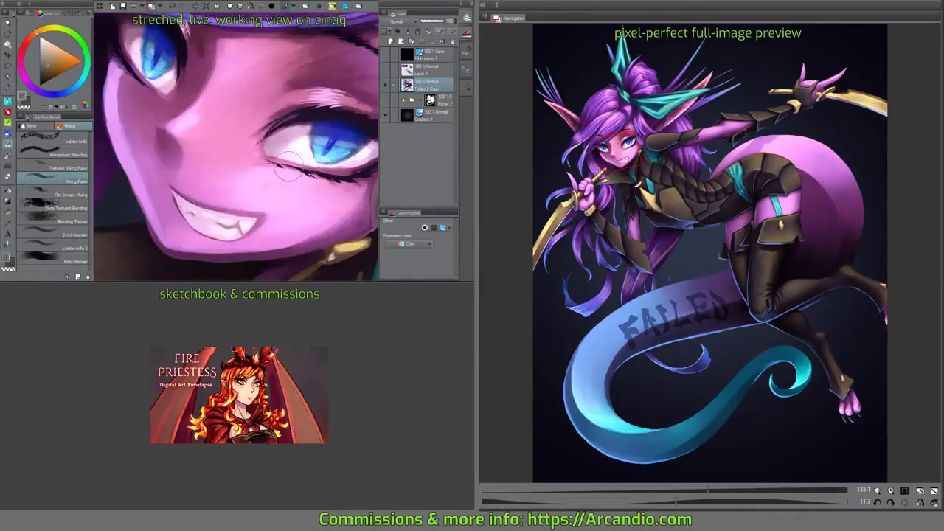
key(equal)
key(minus)
key(minus)
key(minus)
key(minus)
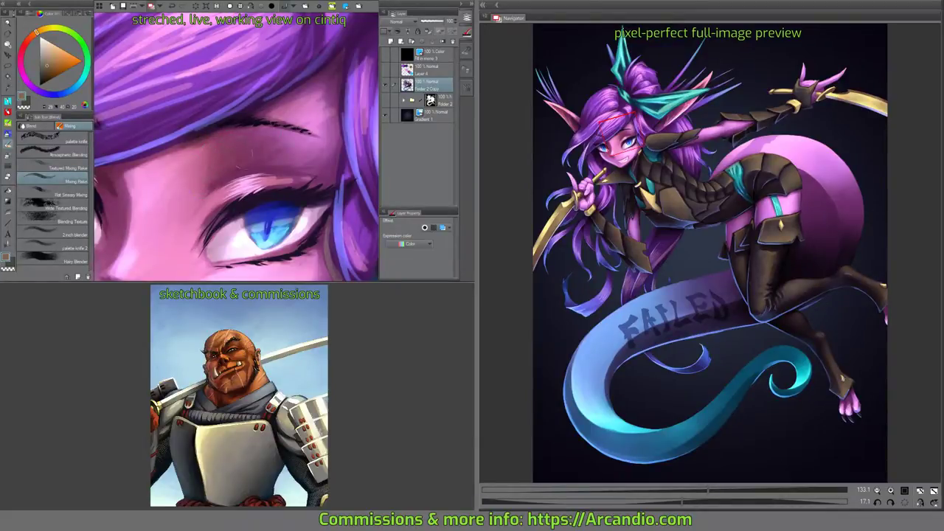
Blend the forehead skin around the eyebrow into the shadow beneath the purple hair.
key(minus)
key(minus)
key(minus)
key(minus)
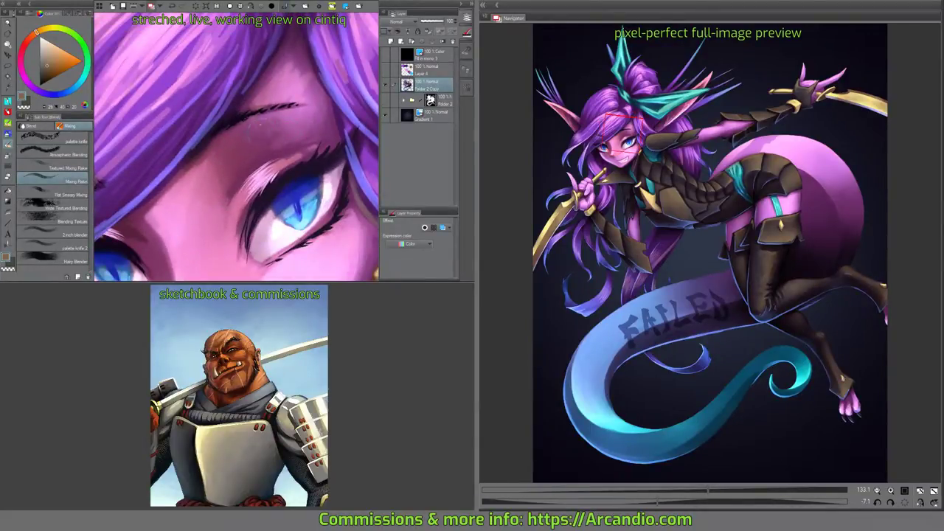
drag(273, 66, 255, 121)
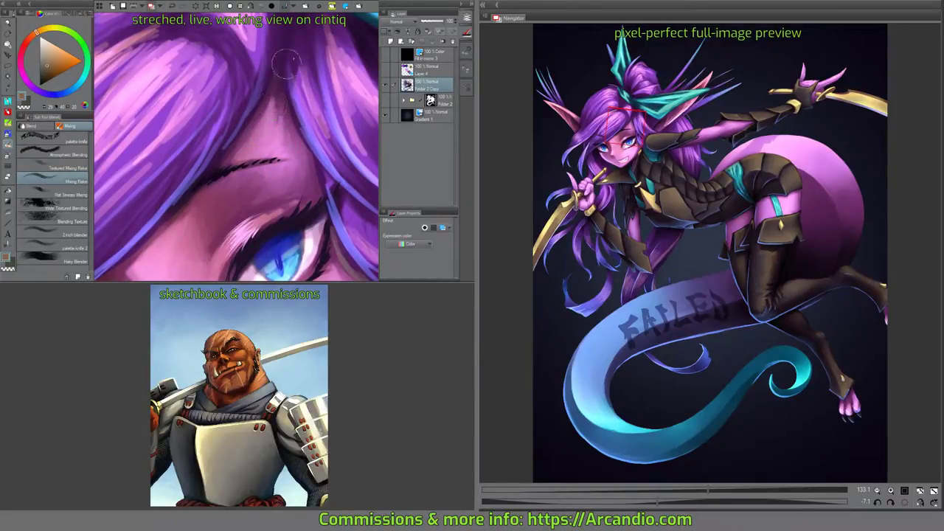
Sample a light pink from the forehead and paint it over the skin between the eyebrow and upper eyelid with an oil brush.
alt+click(274, 145)
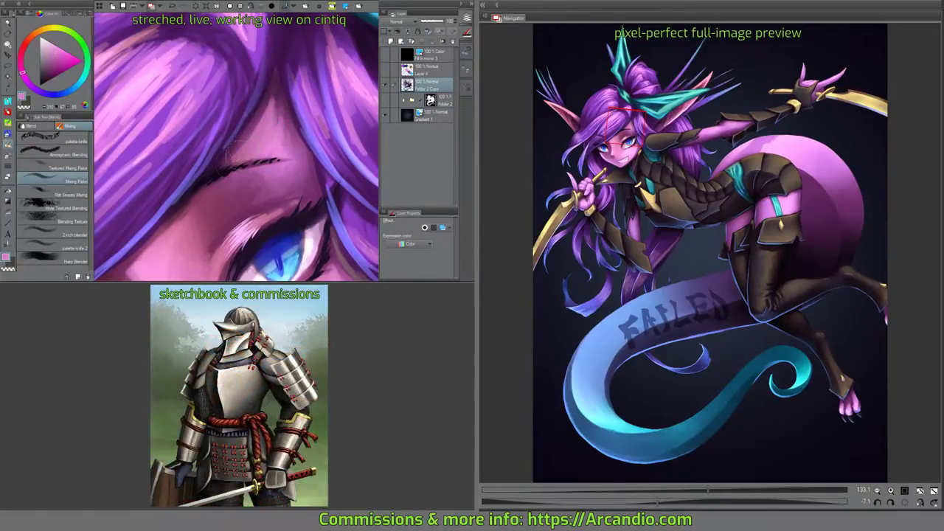
mouse_move(273, 147)
mouse_down()
mouse_move(270, 124)
mouse_move(236, 133)
mouse_up()
key(b)
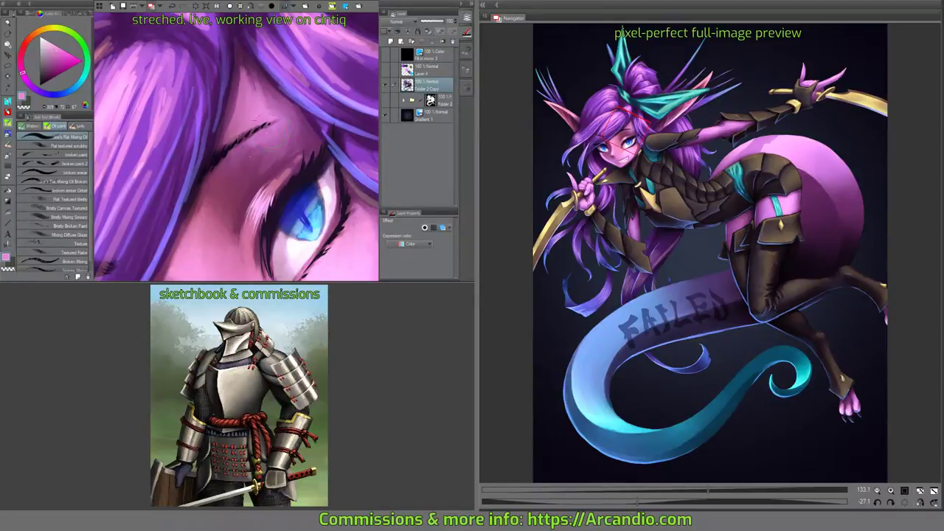
drag(272, 137, 272, 132)
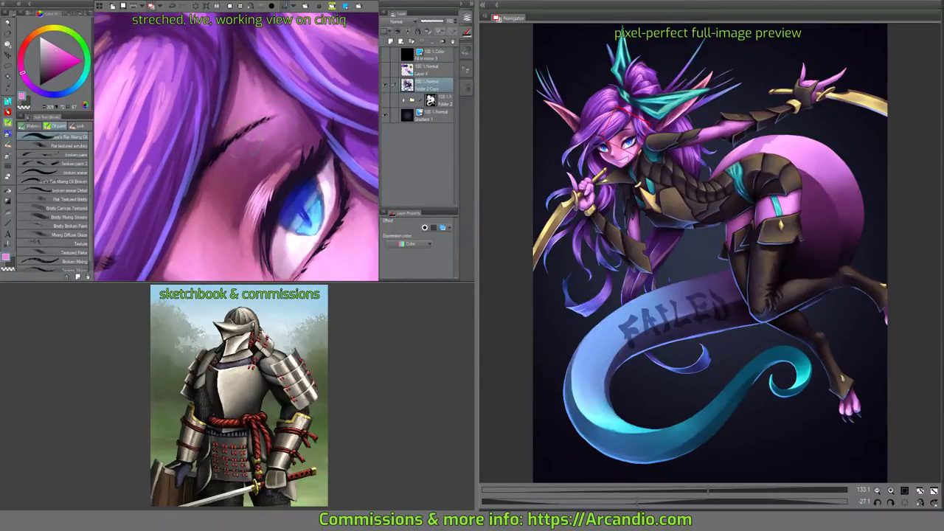
drag(236, 147, 206, 214)
Blend the new pink tones between the eyebrow tip, upper lashes and hairline with the mixing brush.
key(j)
drag(236, 148, 291, 151)
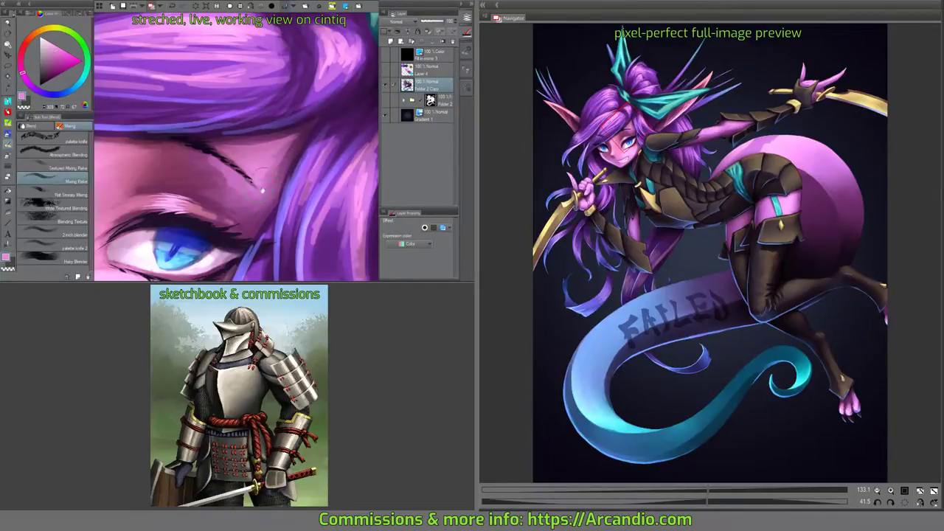
drag(261, 190, 215, 147)
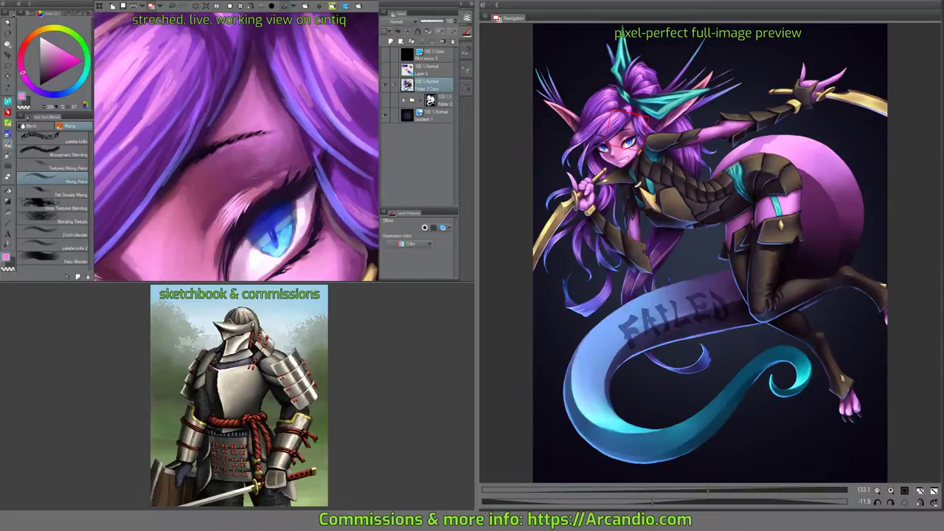
key(minus)
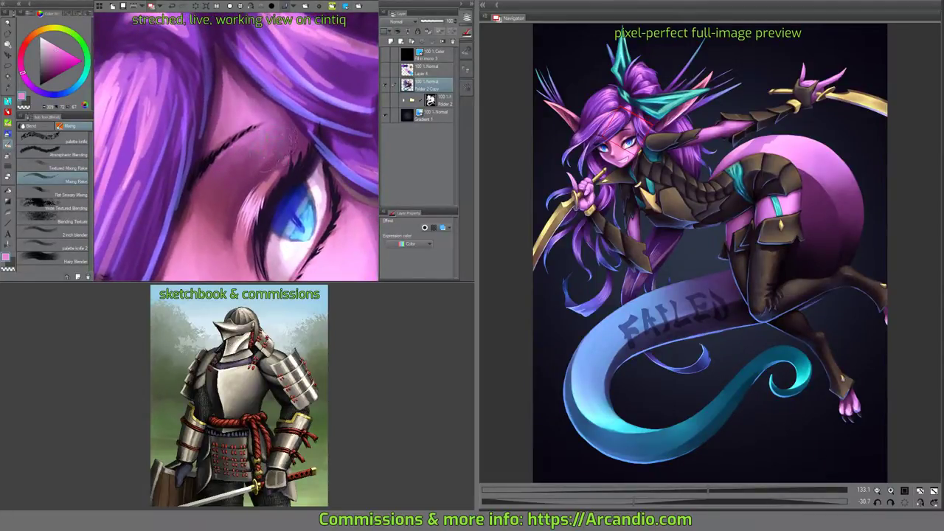
key(asciicircum)
key(asciicircum)
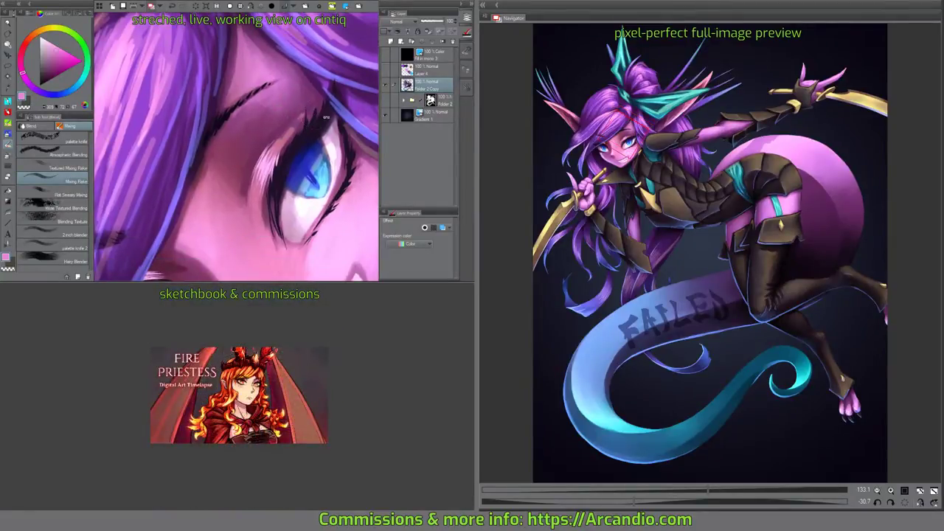
scroll(236, 147, down, 2)
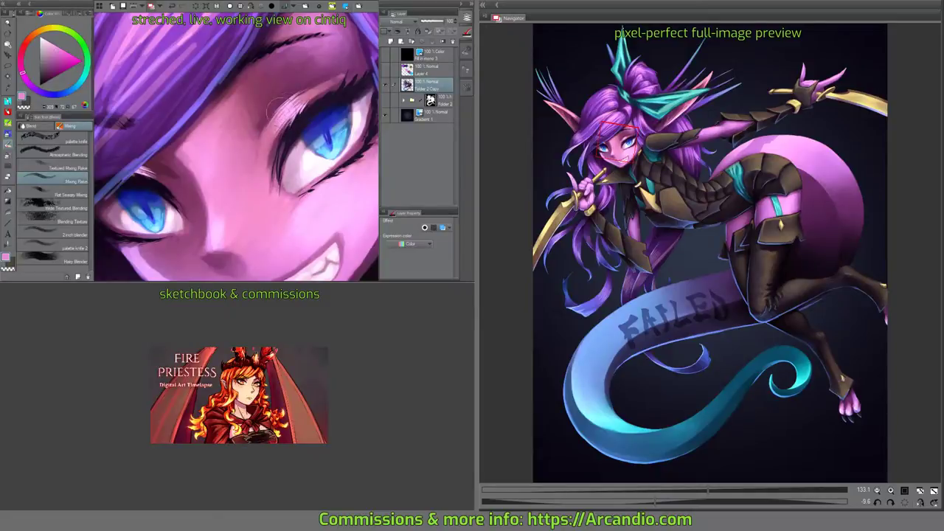
Blend the skin shading around the far eye, between the eyes and over the nose.
drag(299, 109, 221, 117)
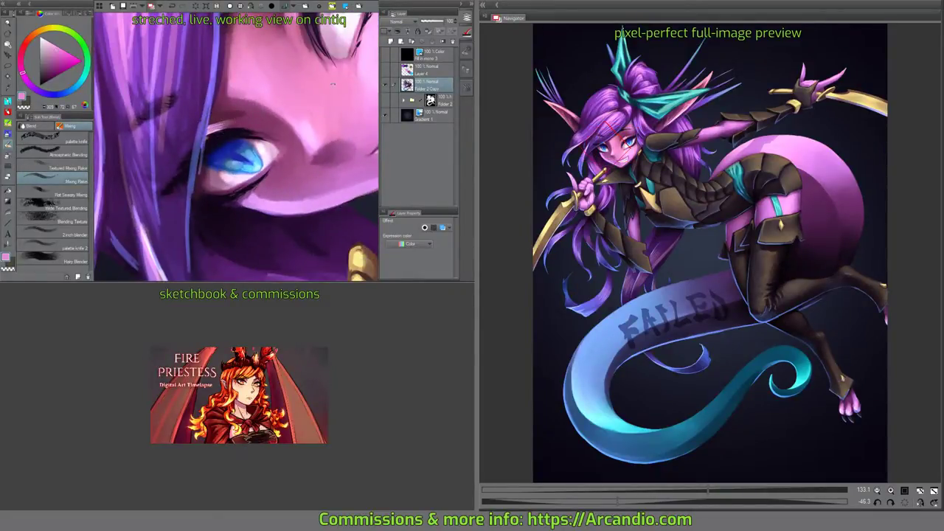
key(asciicircum)
key(asciicircum)
key(asciicircum)
key(asciicircum)
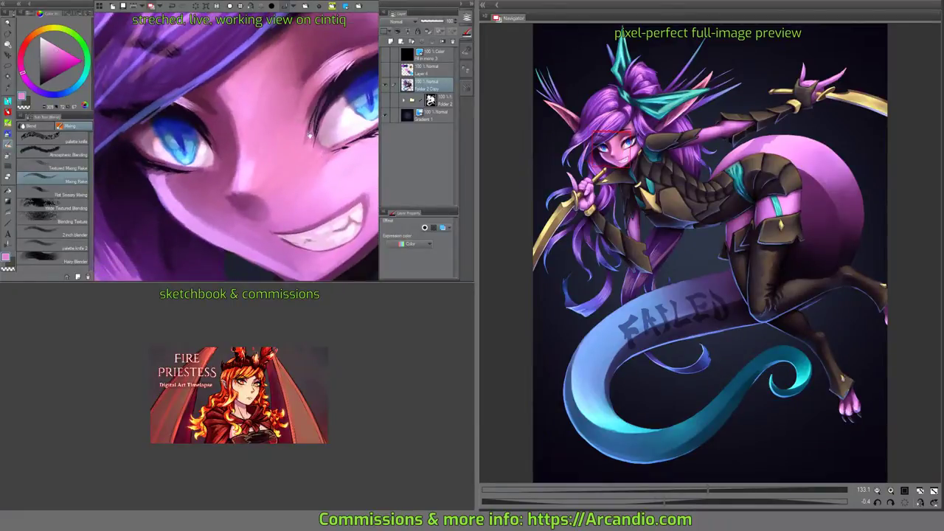
drag(309, 136, 265, 114)
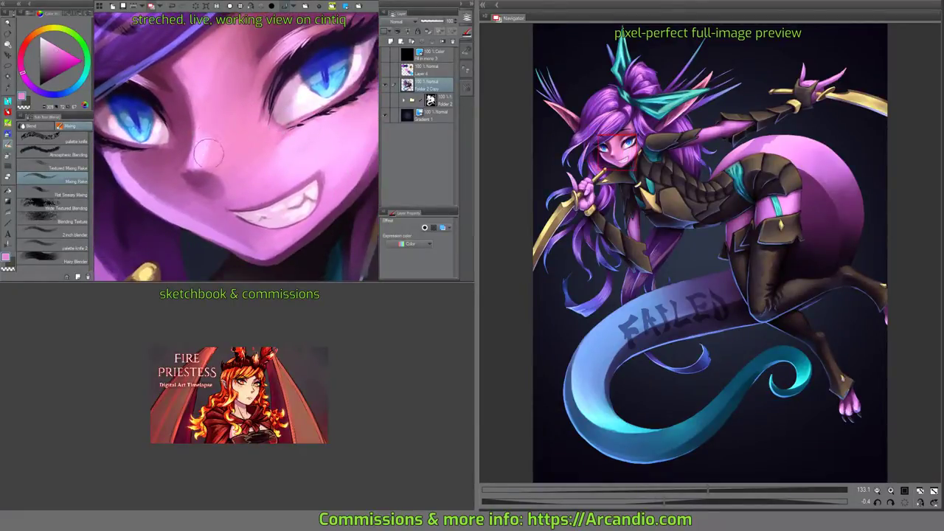
mouse_move(208, 153)
mouse_down()
mouse_move(266, 144)
mouse_move(264, 131)
mouse_move(258, 181)
mouse_move(236, 170)
mouse_move(376, 90)
mouse_move(280, 169)
mouse_move(306, 129)
mouse_up()
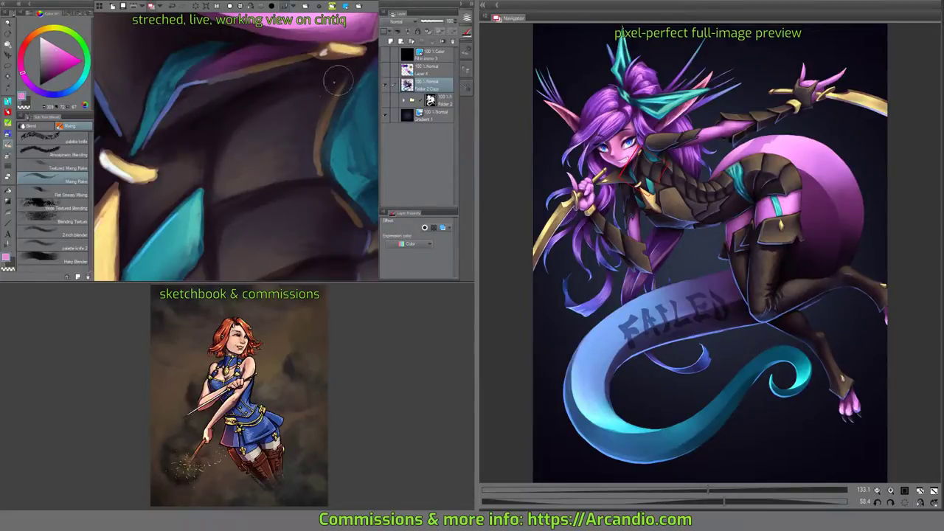
Blend the brown shading of the collar, chest plate and side armour down to the teal sash.
mouse_move(338, 82)
mouse_down()
mouse_move(270, 100)
mouse_move(258, 155)
mouse_move(297, 211)
mouse_move(327, 116)
mouse_move(208, 145)
mouse_move(190, 120)
mouse_move(190, 158)
mouse_up()
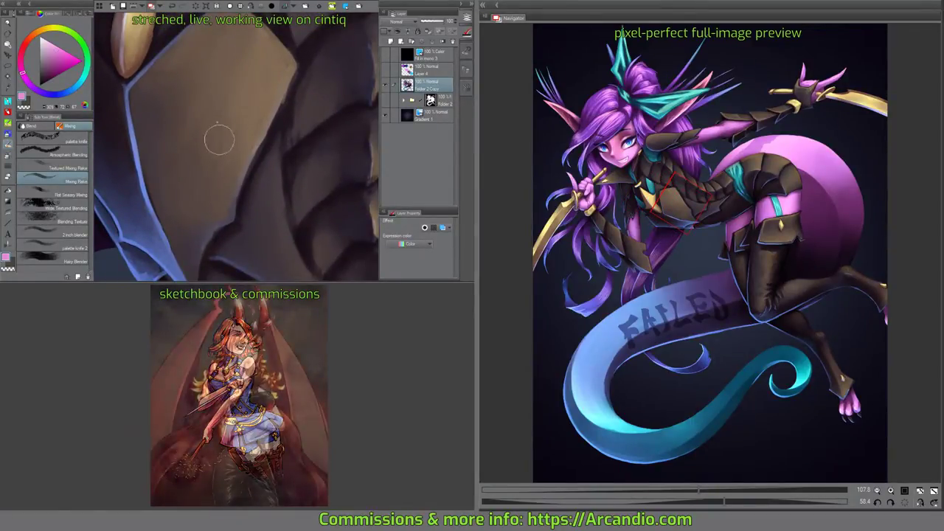
mouse_move(249, 126)
mouse_down()
mouse_move(218, 125)
mouse_move(222, 118)
mouse_move(236, 148)
mouse_move(229, 174)
mouse_up()
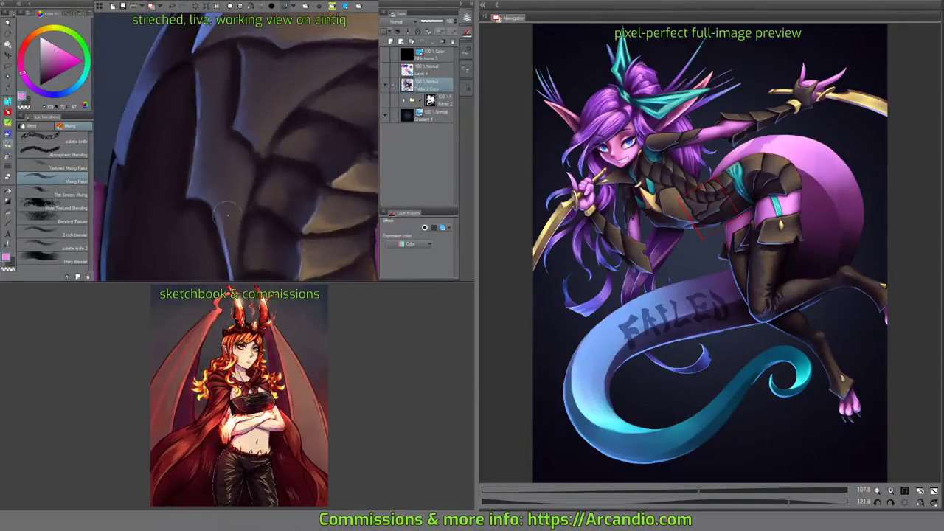
drag(227, 215, 227, 118)
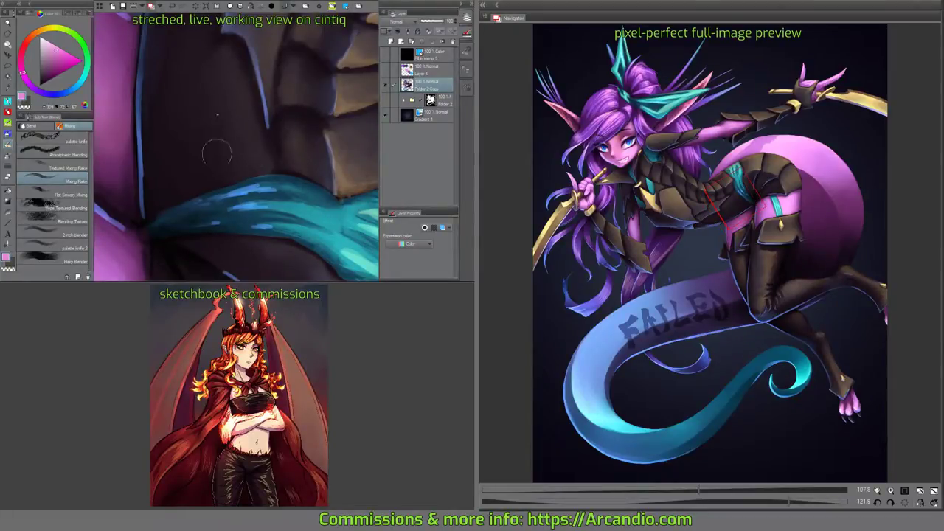
drag(244, 86, 214, 111)
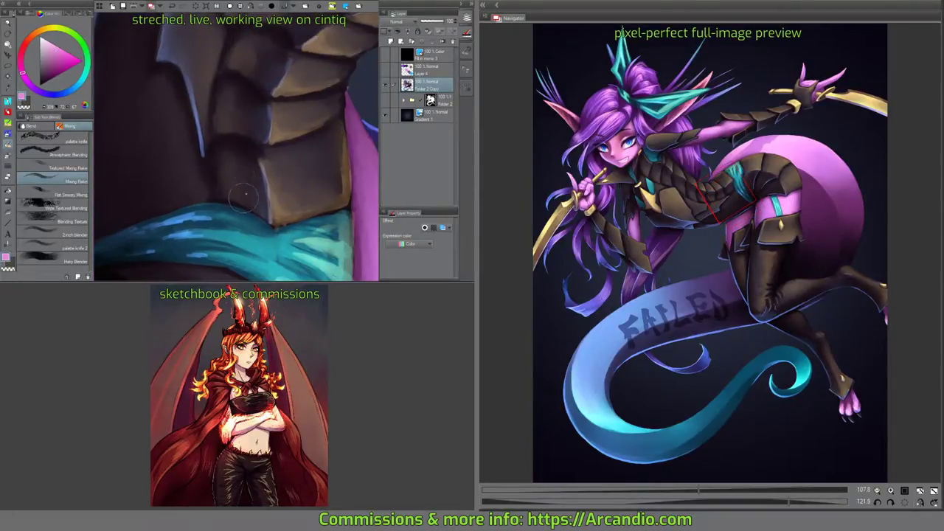
scroll(245, 105, up, 2)
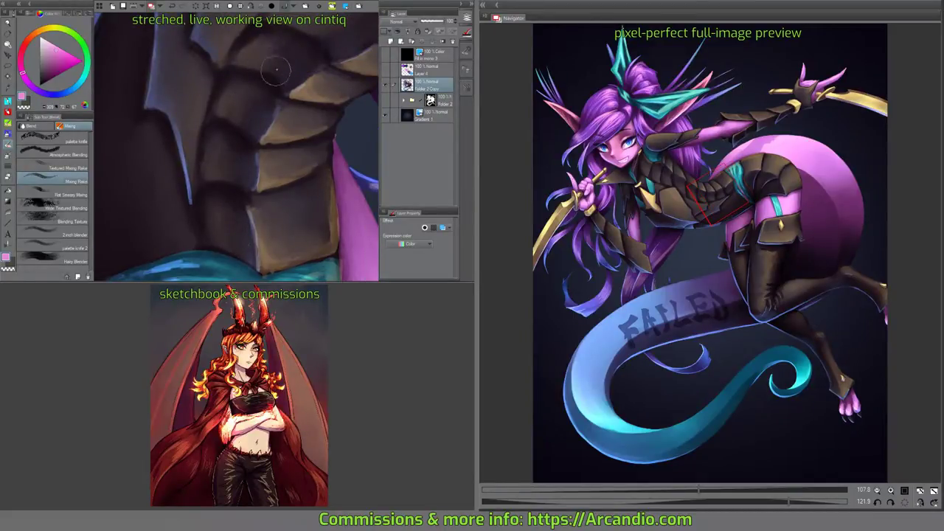
Soften the dark creases between the overlapping waist scales below the large chest plate.
mouse_move(270, 58)
mouse_down()
mouse_move(265, 83)
mouse_move(270, 69)
mouse_move(283, 91)
mouse_up()
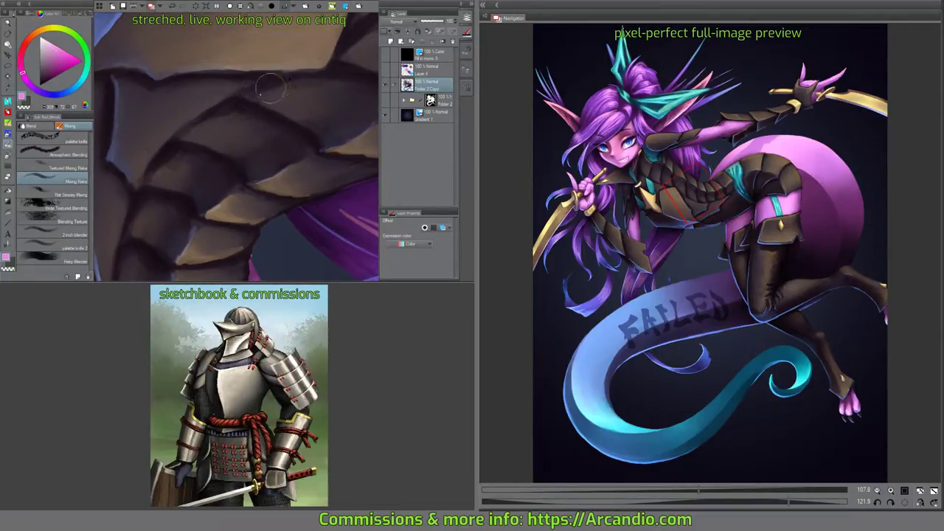
drag(244, 90, 263, 95)
mouse_move(221, 122)
mouse_down()
mouse_move(226, 100)
mouse_move(229, 128)
mouse_move(230, 83)
mouse_up()
drag(240, 147, 207, 91)
drag(202, 153, 293, 184)
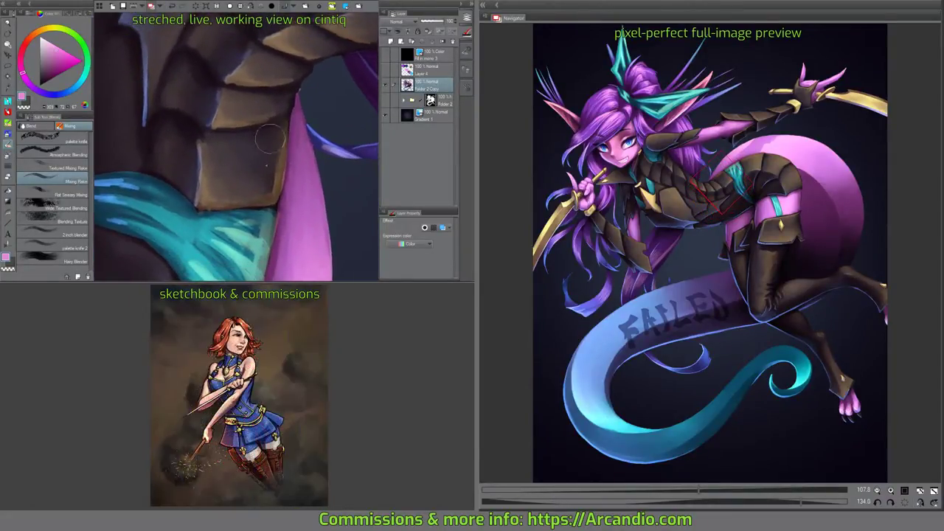
Blend the golden-brown highlights and blue rims of the back scales from the teal sash up to the upper back.
mouse_move(233, 169)
mouse_down()
mouse_move(214, 167)
mouse_move(210, 177)
mouse_move(209, 165)
mouse_up()
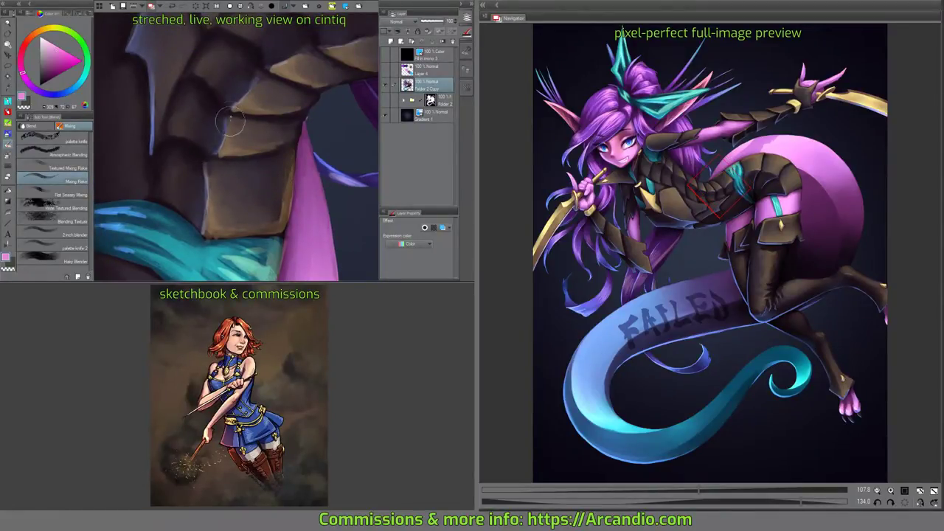
drag(234, 118, 205, 168)
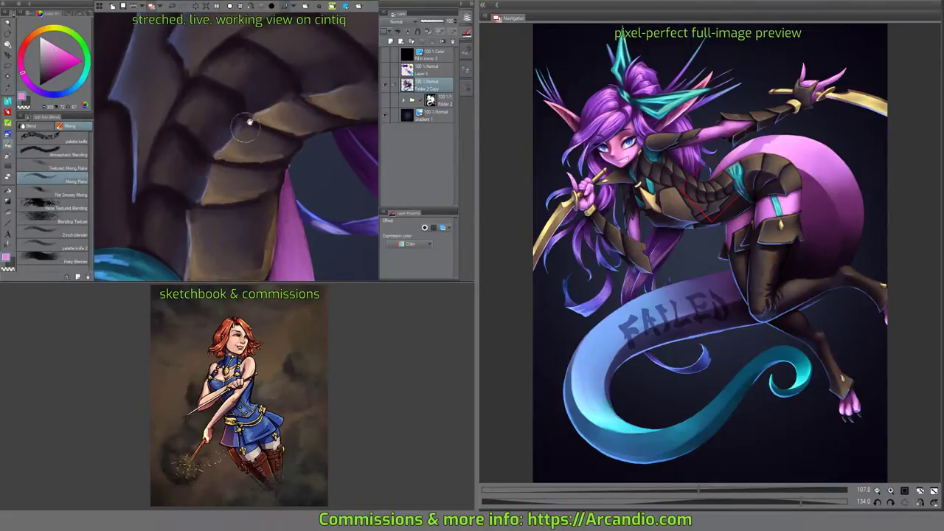
mouse_move(241, 125)
mouse_down()
mouse_move(233, 163)
mouse_move(224, 156)
mouse_move(229, 146)
mouse_move(222, 161)
mouse_move(249, 133)
mouse_up()
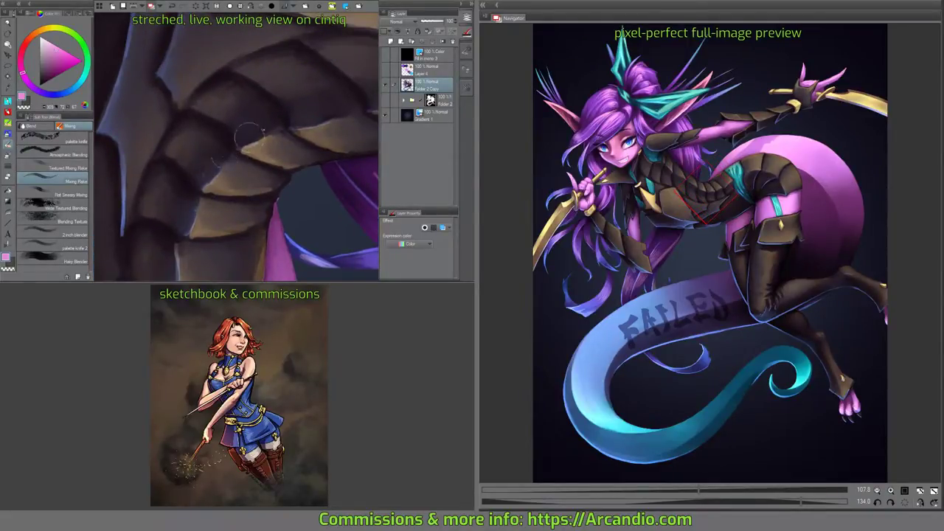
drag(312, 162, 247, 99)
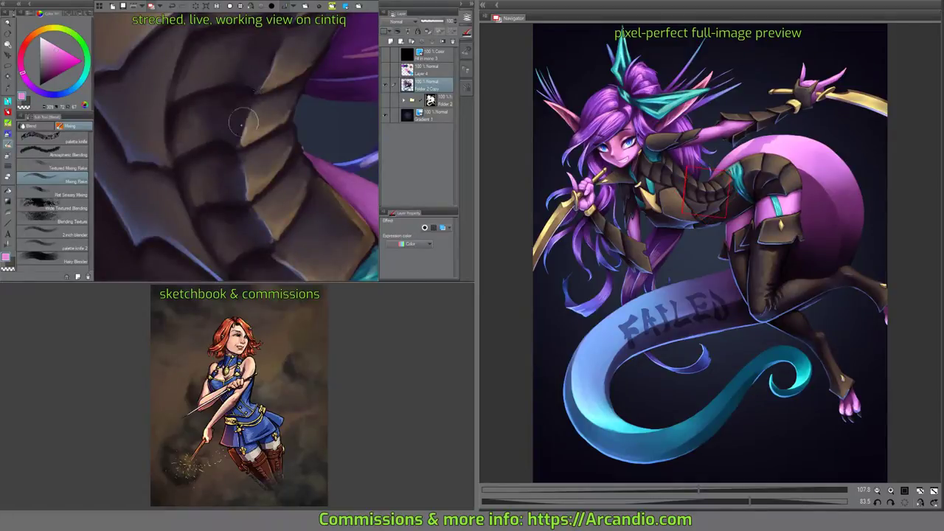
drag(269, 66, 243, 146)
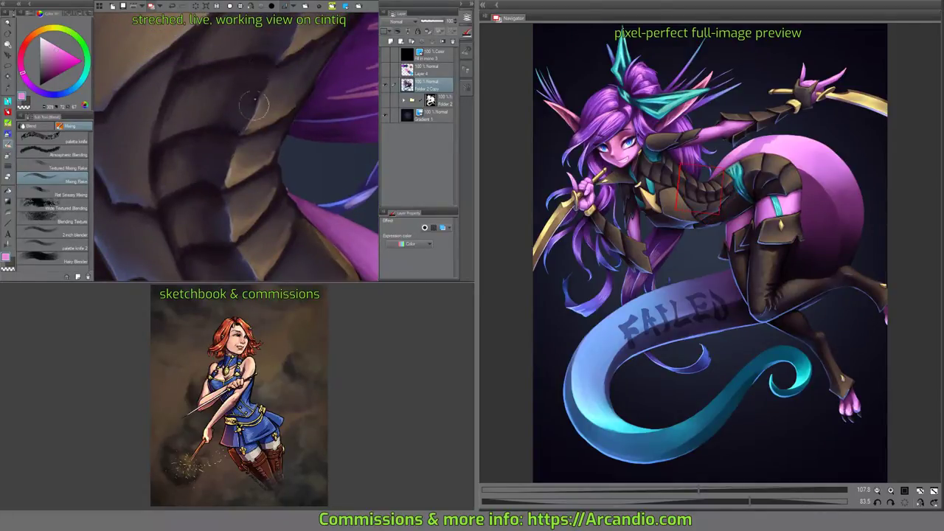
drag(258, 78, 271, 118)
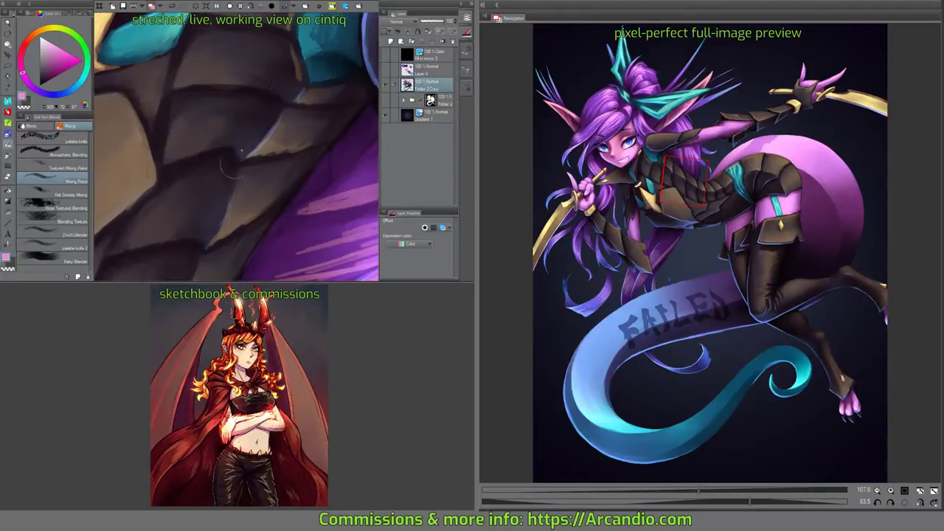
Blend the golden edges and dark creases of the upper back scales around the teal shoulder piece.
drag(298, 79, 265, 143)
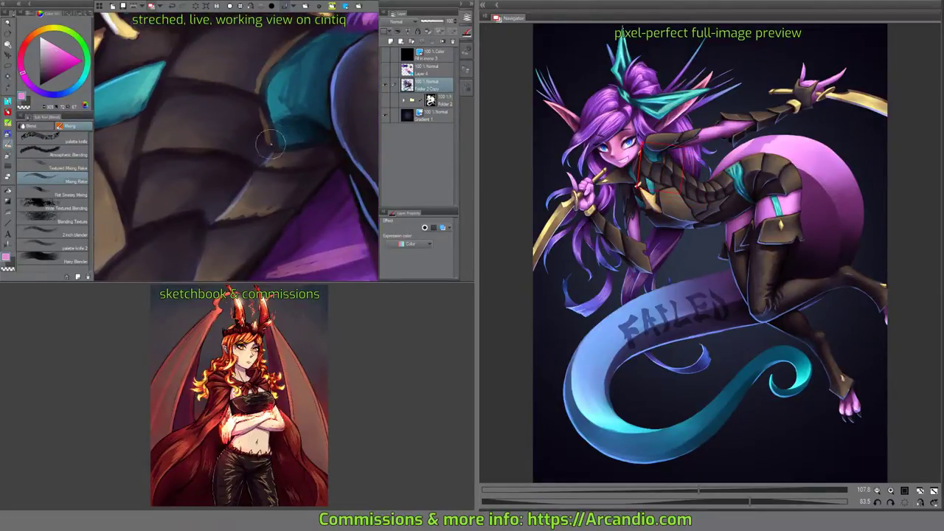
drag(265, 74, 259, 168)
drag(278, 39, 272, 76)
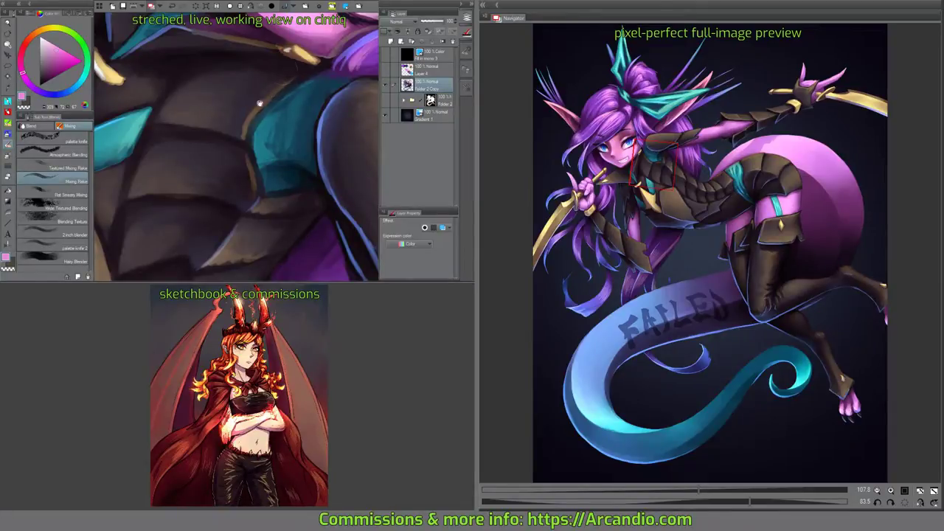
drag(287, 57, 303, 53)
mouse_move(221, 100)
mouse_down()
mouse_move(242, 41)
mouse_move(307, 119)
mouse_move(263, 155)
mouse_move(308, 162)
mouse_move(277, 114)
mouse_move(249, 134)
mouse_up()
drag(236, 185, 248, 168)
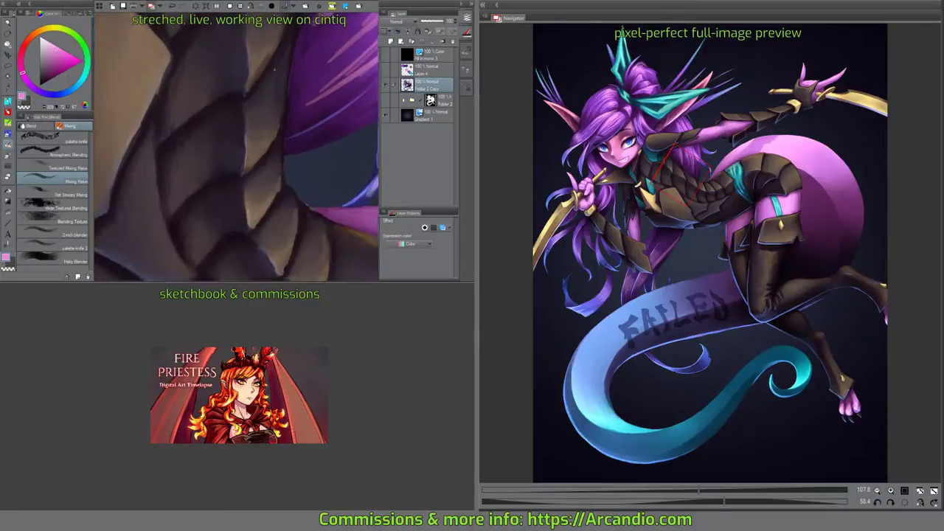
Blend the highlights and creases of the lower back scales down to the plate beside the teal sash.
drag(255, 218, 257, 164)
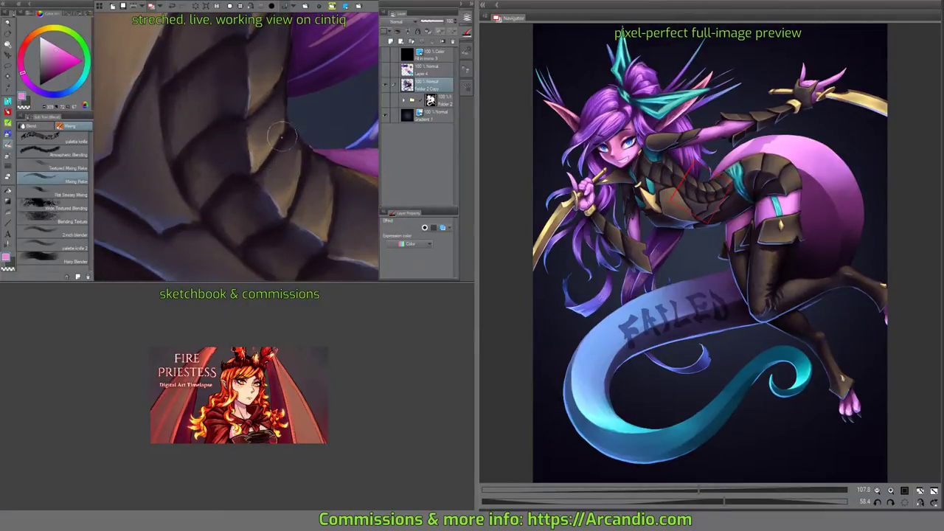
mouse_move(283, 174)
mouse_down()
mouse_move(288, 115)
mouse_move(279, 166)
mouse_up()
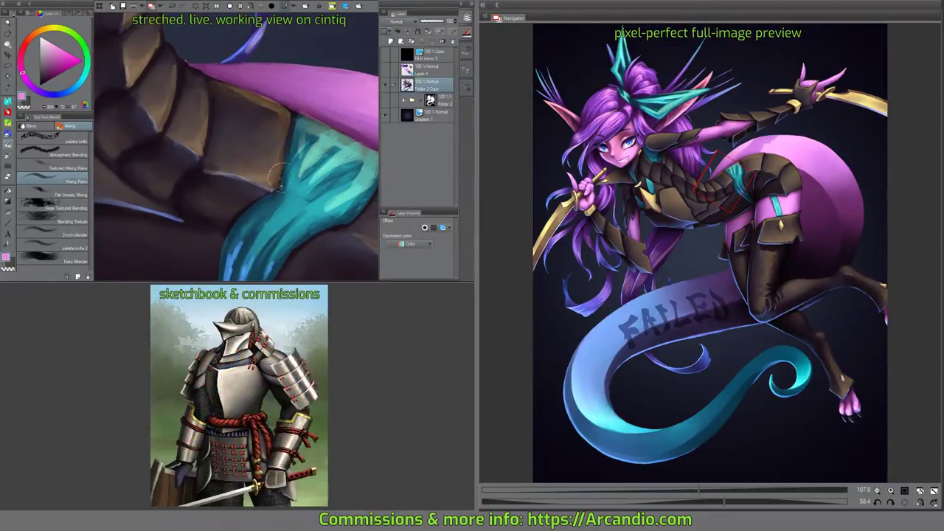
drag(284, 177, 293, 149)
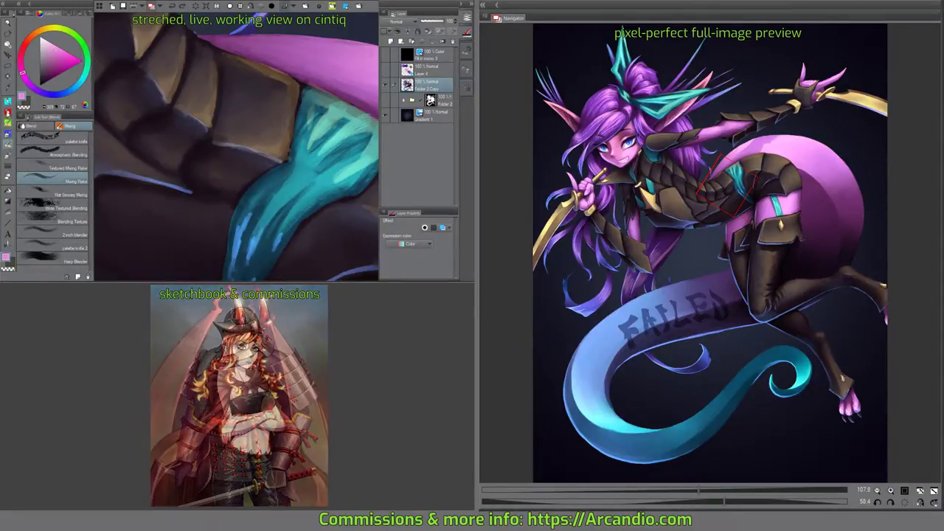
Outline both sides of the teal waist sash with dark pencil strokes against the back and hip plates.
key(p)
drag(270, 129, 260, 158)
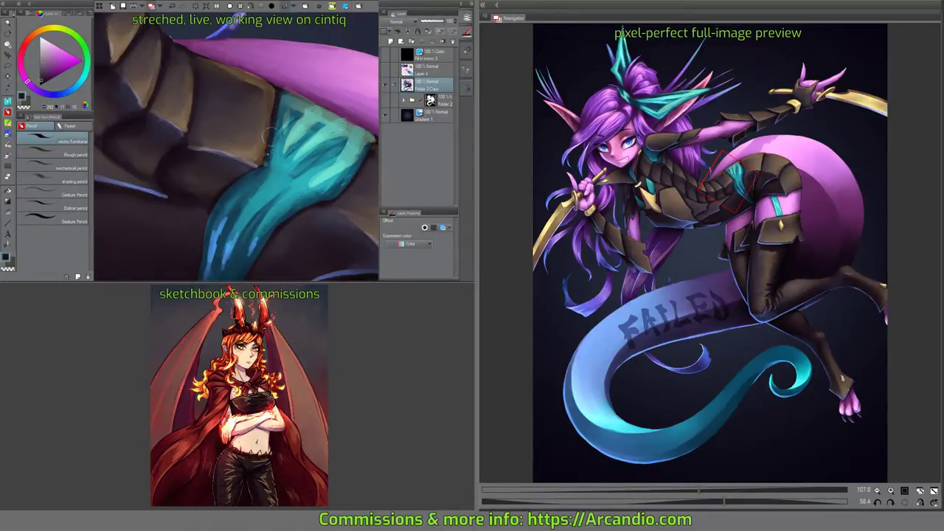
mouse_move(254, 177)
mouse_down()
mouse_move(271, 155)
mouse_move(244, 158)
mouse_up()
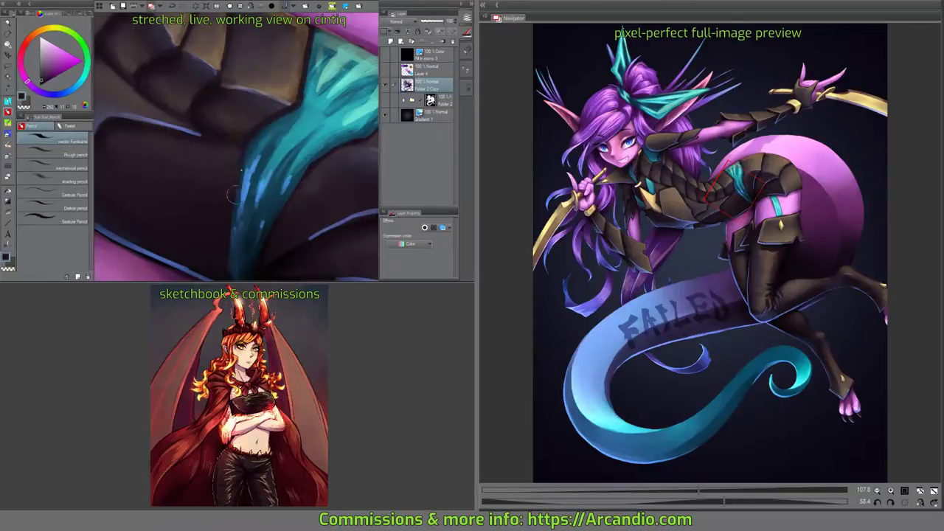
drag(229, 219, 238, 152)
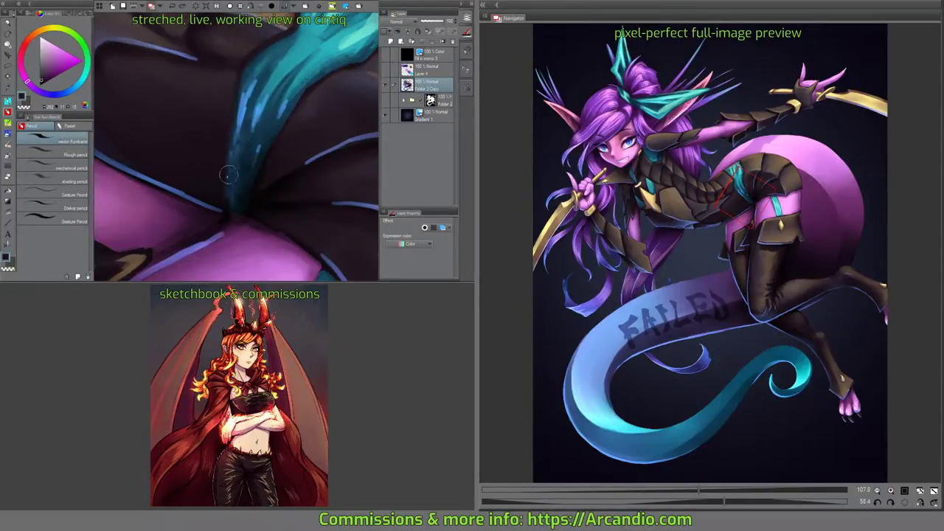
alt+click(226, 212)
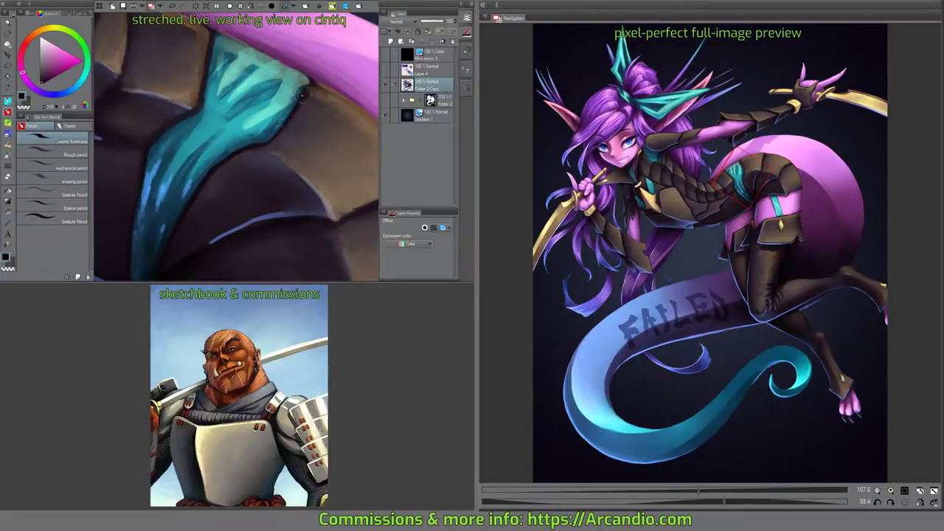
drag(286, 115, 291, 140)
Sharpen the edges of the brown hip plate beside the sash with pencil strokes in sampled armour browns.
alt+click(273, 140)
alt+click(293, 141)
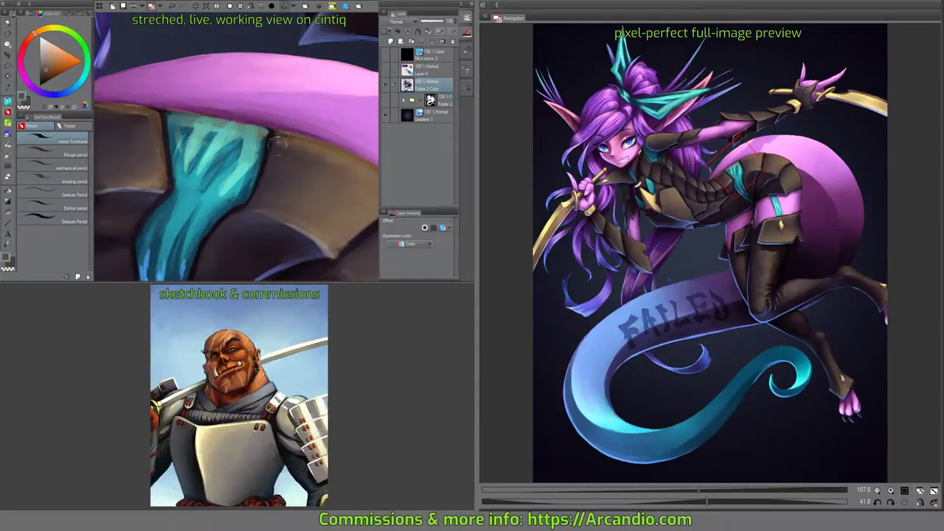
mouse_move(262, 166)
mouse_down()
mouse_move(293, 146)
mouse_move(307, 162)
mouse_move(252, 171)
mouse_move(295, 158)
mouse_move(291, 103)
mouse_up()
alt+click(287, 94)
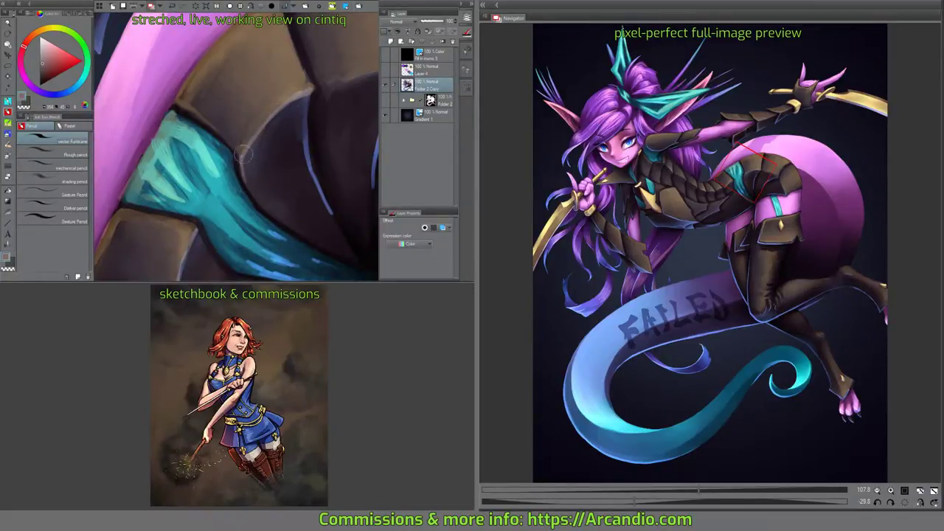
drag(312, 71, 325, 155)
alt+click(278, 158)
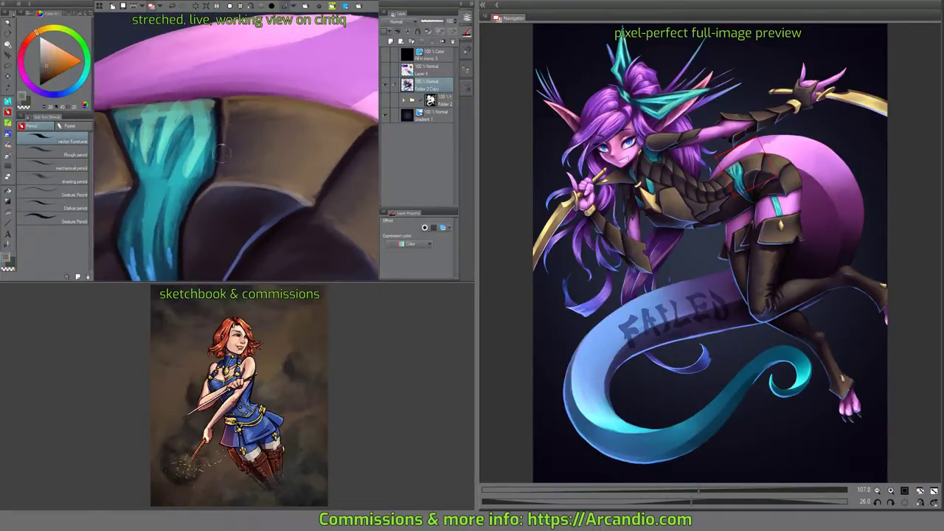
mouse_move(222, 153)
mouse_down()
mouse_move(217, 173)
mouse_move(221, 161)
mouse_move(235, 171)
mouse_move(325, 140)
mouse_move(340, 117)
mouse_move(326, 144)
mouse_move(316, 72)
mouse_up()
mouse_move(248, 154)
mouse_down()
mouse_move(302, 95)
mouse_move(258, 157)
mouse_up()
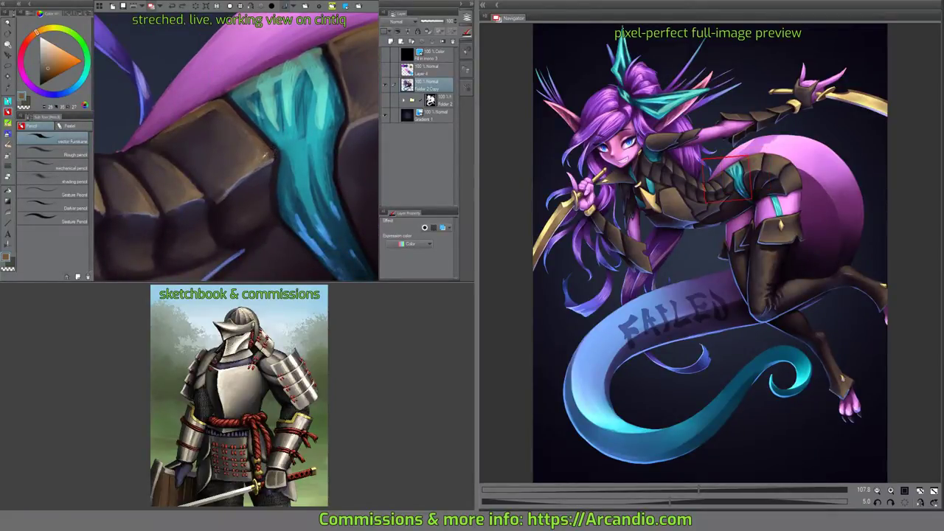
Paint crisp light brown edges and corners on the back scales between the teal sash and the upper back.
drag(266, 140, 193, 127)
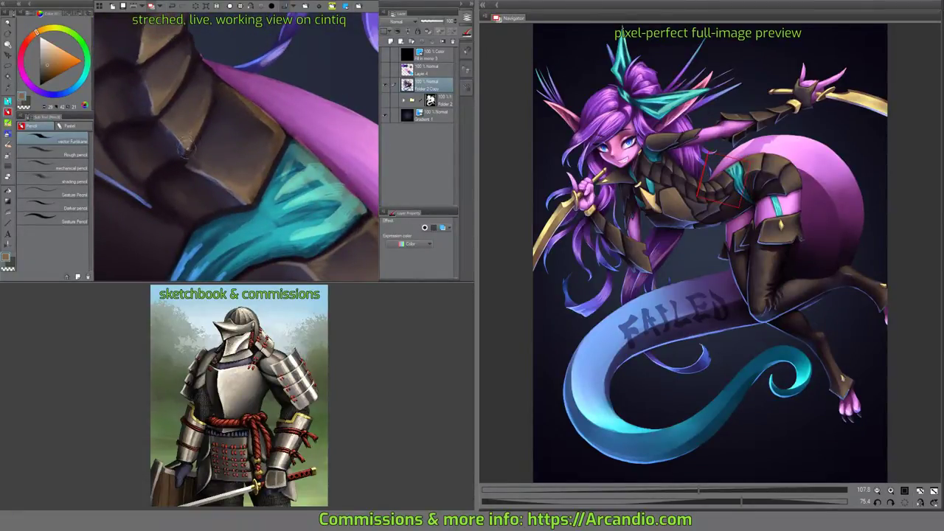
drag(210, 111, 173, 154)
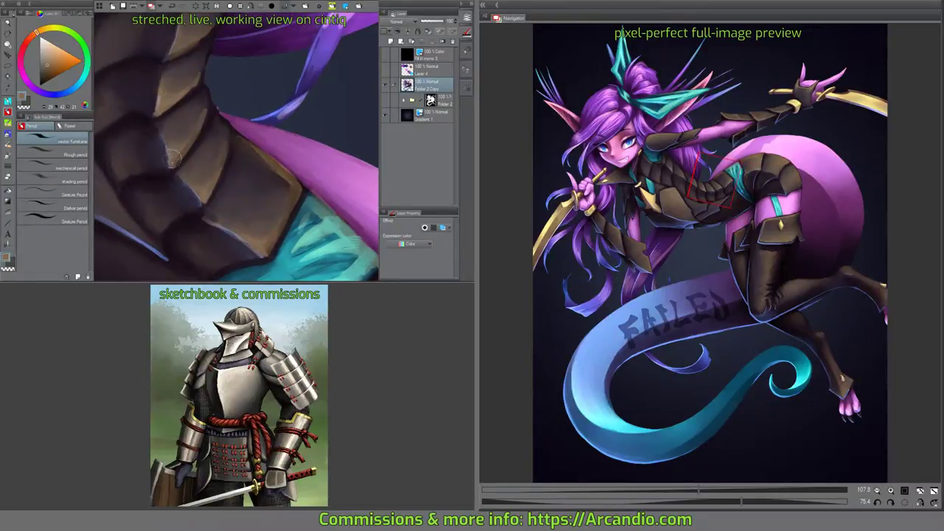
drag(191, 94, 167, 129)
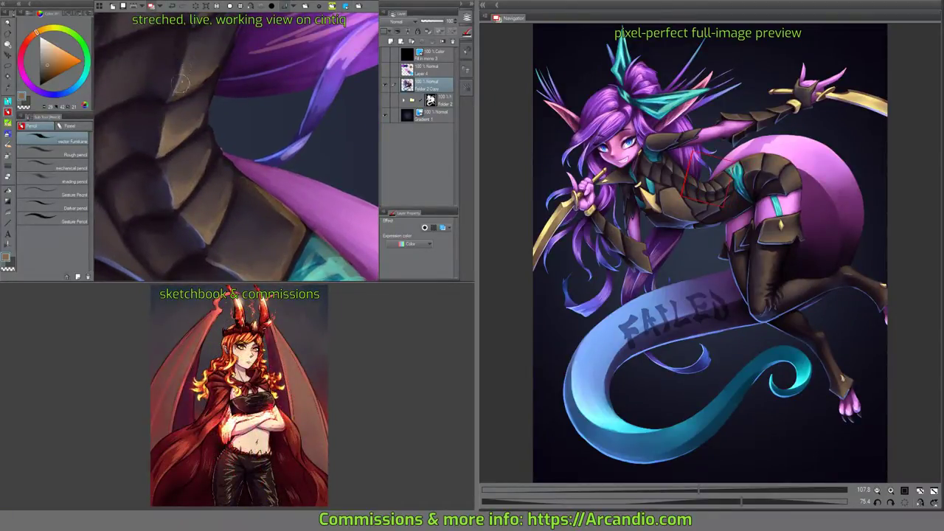
drag(193, 84, 186, 115)
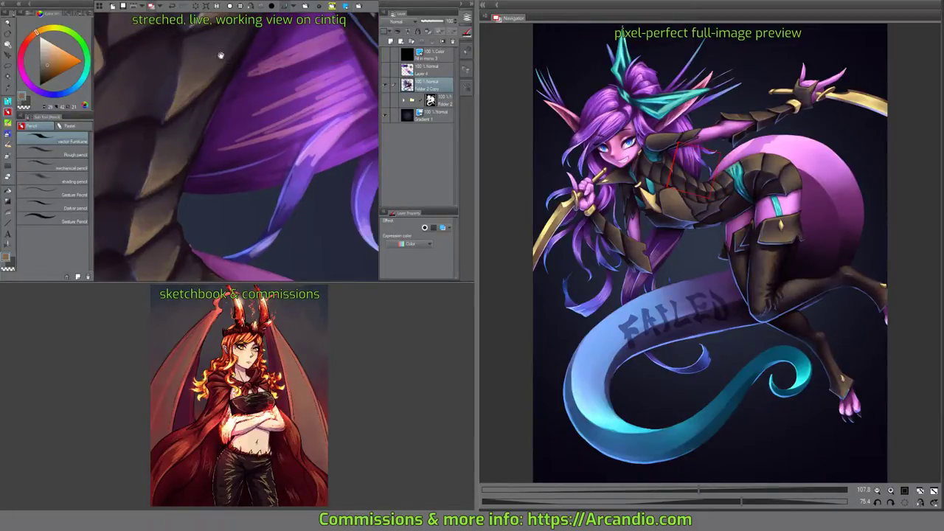
drag(220, 56, 225, 171)
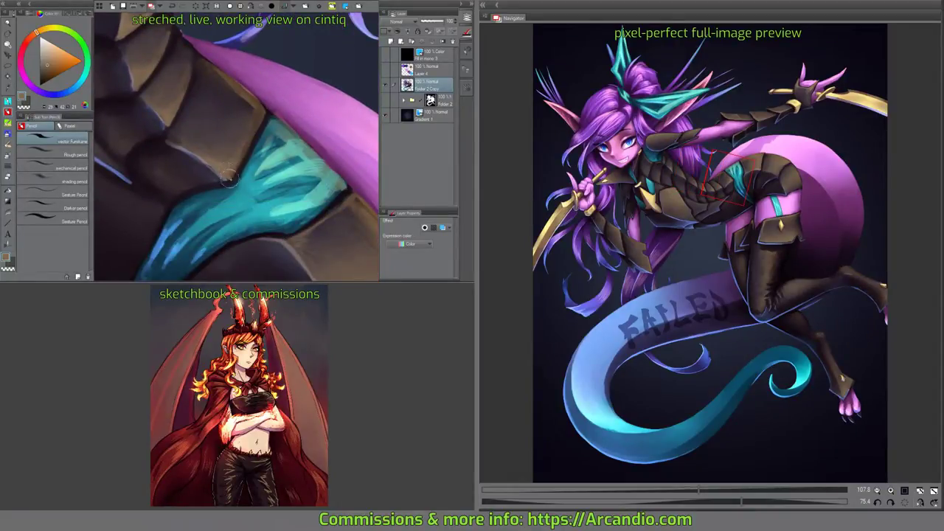
mouse_move(244, 151)
mouse_down()
mouse_move(271, 96)
mouse_move(199, 136)
mouse_move(236, 191)
mouse_up()
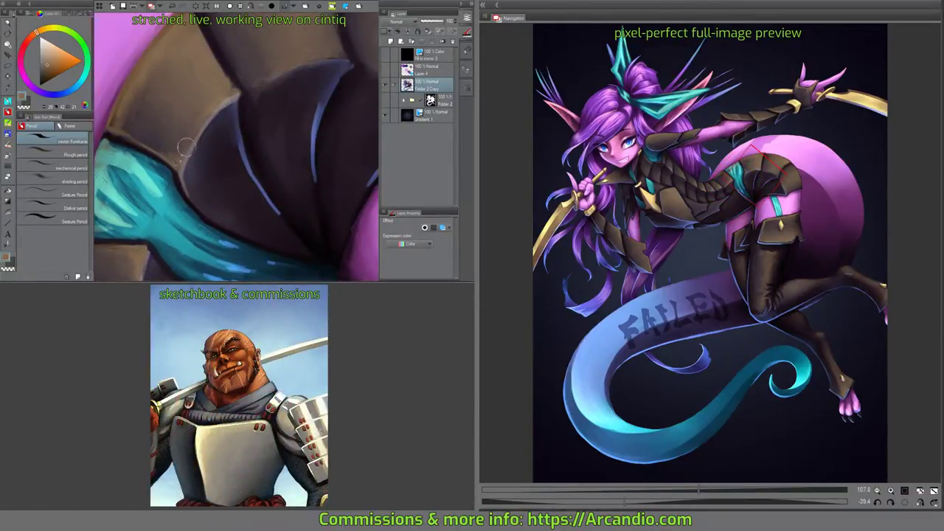
Touch up the light brown corners and borders of the overlapping hip plates.
drag(240, 95, 234, 115)
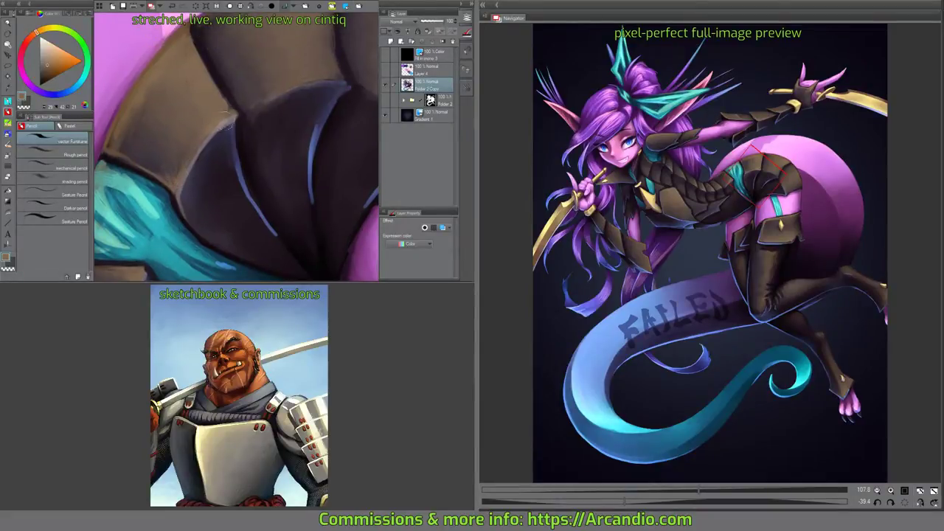
drag(291, 49, 243, 126)
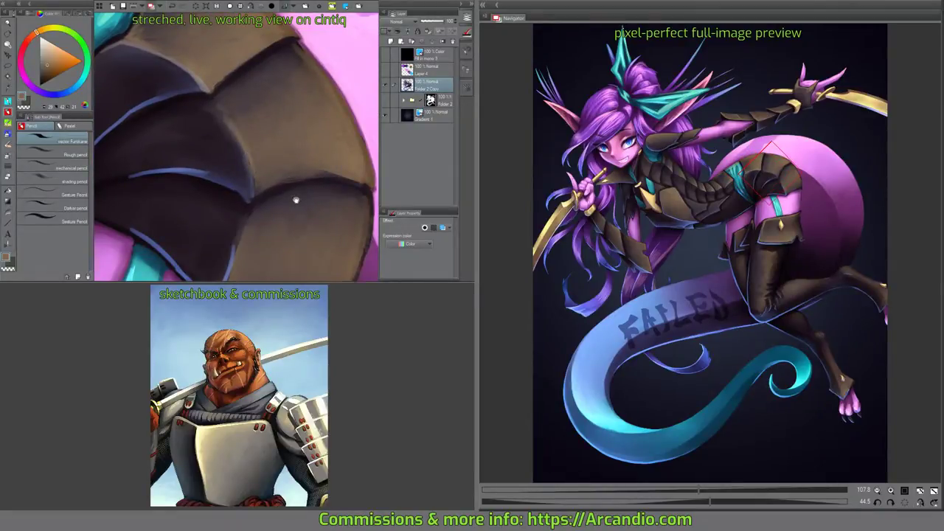
mouse_move(295, 200)
mouse_down()
mouse_move(282, 154)
mouse_move(295, 147)
mouse_move(280, 162)
mouse_move(220, 142)
mouse_move(295, 179)
mouse_move(306, 204)
mouse_move(316, 187)
mouse_move(295, 79)
mouse_move(309, 116)
mouse_up()
Add muted blue strokes where the dark hip plates converge at the lower end of the teal sash.
alt+click(297, 109)
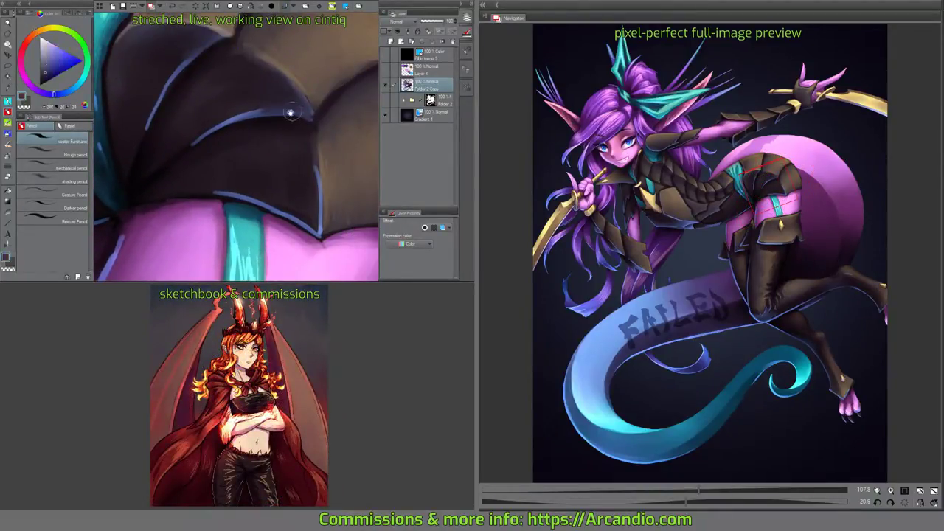
mouse_move(164, 142)
mouse_down()
mouse_move(208, 116)
mouse_move(176, 166)
mouse_move(185, 139)
mouse_move(178, 161)
mouse_move(175, 136)
mouse_move(163, 131)
mouse_move(169, 153)
mouse_up()
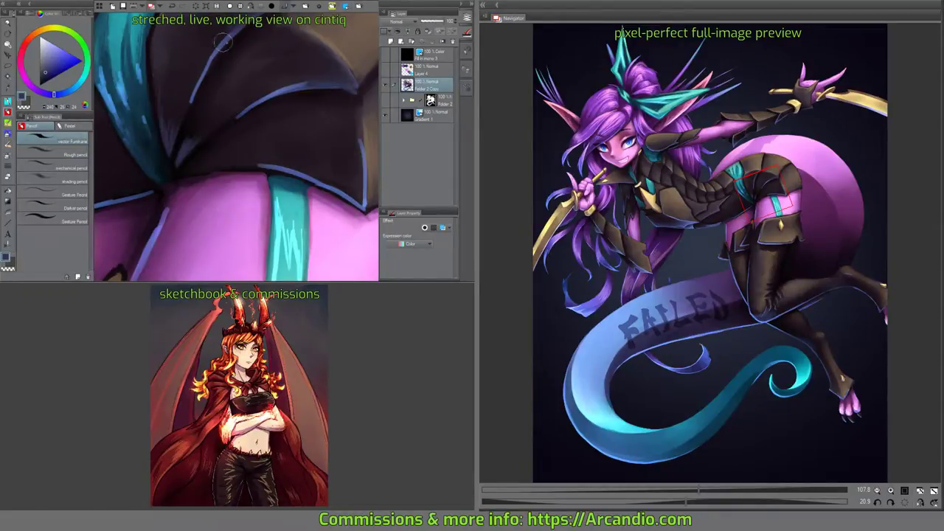
mouse_move(224, 42)
mouse_down()
mouse_move(248, 53)
mouse_move(295, 121)
mouse_move(228, 146)
mouse_up()
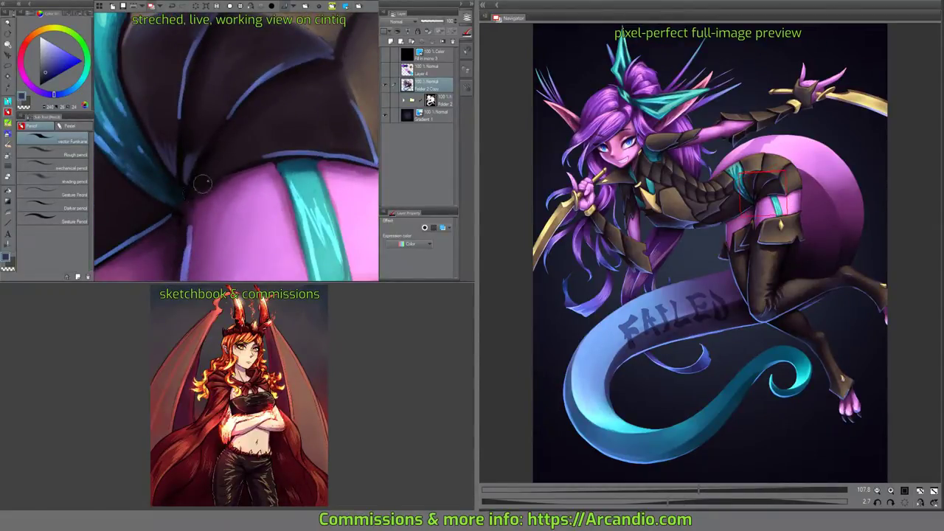
Refine the lowest hip plate's dark edge and blue rim along the pink thigh and the top of the teal strap.
alt+click(258, 168)
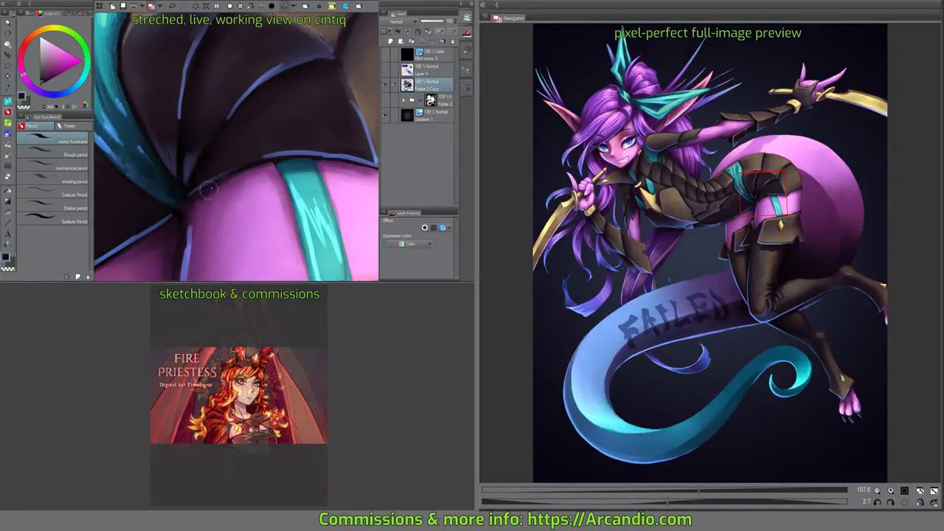
mouse_move(257, 181)
mouse_down()
mouse_move(253, 135)
mouse_move(262, 139)
mouse_move(234, 158)
mouse_up()
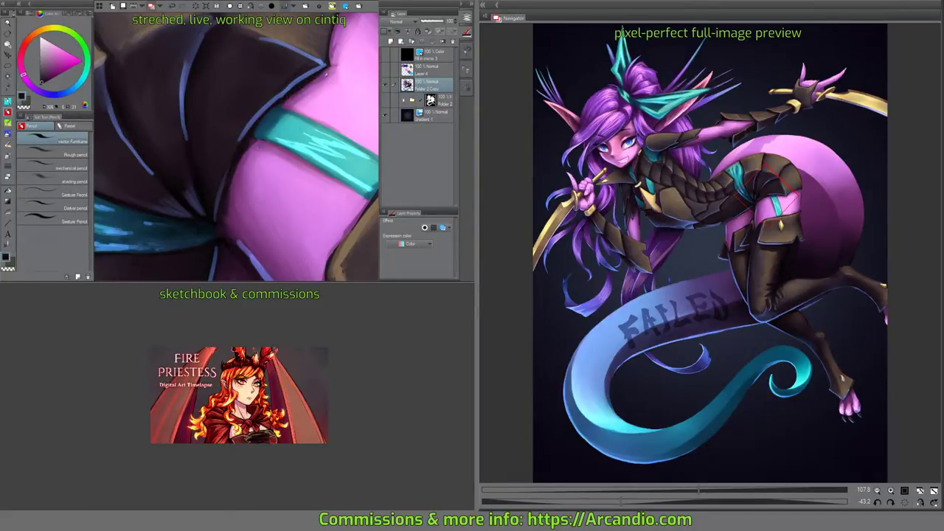
alt+click(323, 73)
alt+click(267, 122)
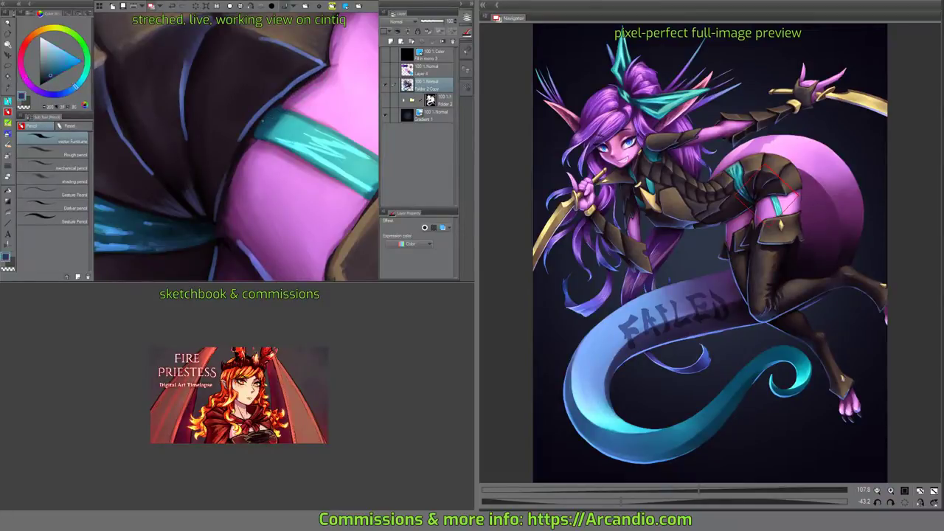
drag(251, 132, 249, 125)
alt+click(245, 127)
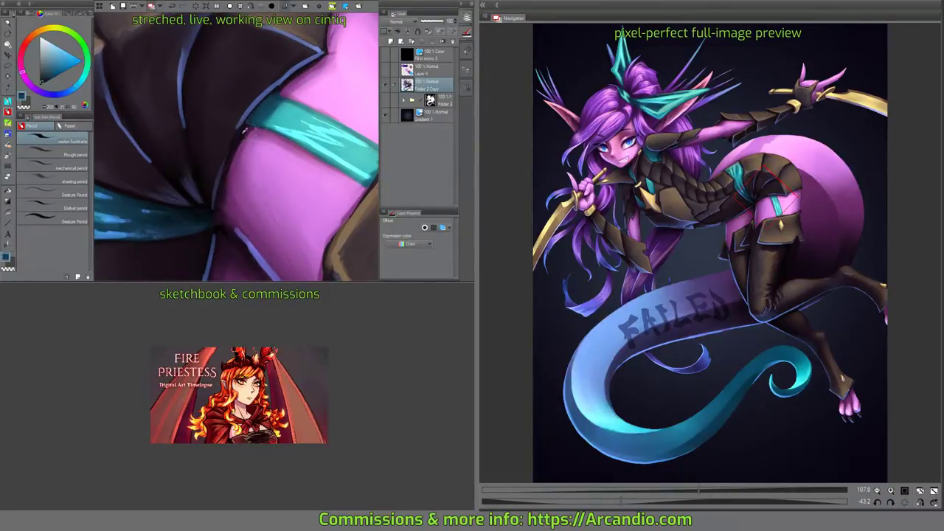
drag(327, 112, 258, 156)
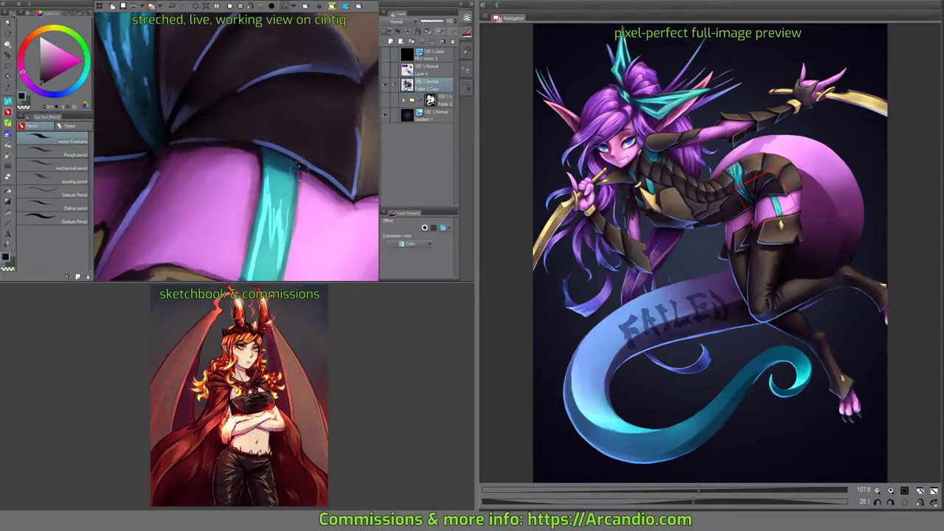
Clean up the teal thigh strap's dark outline and fill its upper and lower ends with sampled teal.
mouse_move(300, 210)
mouse_down()
mouse_move(313, 161)
mouse_move(294, 131)
mouse_move(286, 183)
mouse_up()
drag(297, 139, 303, 160)
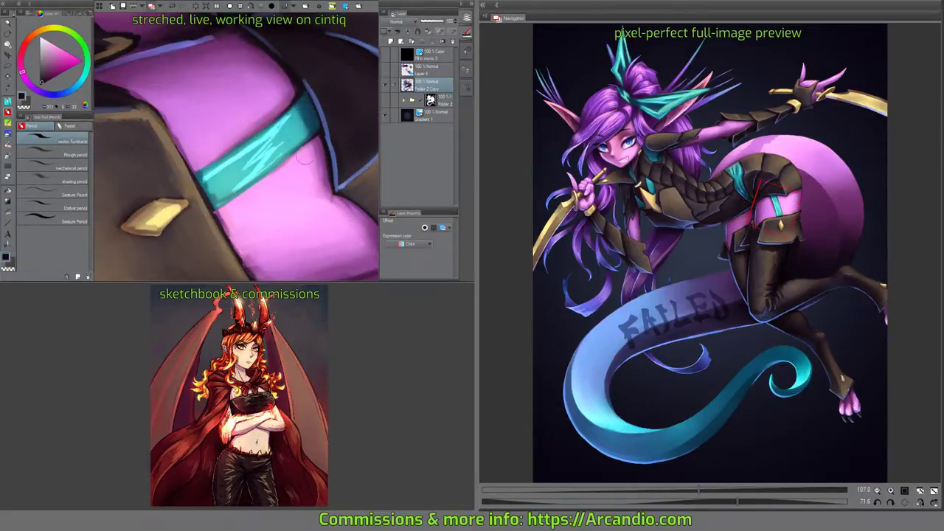
alt+click(304, 159)
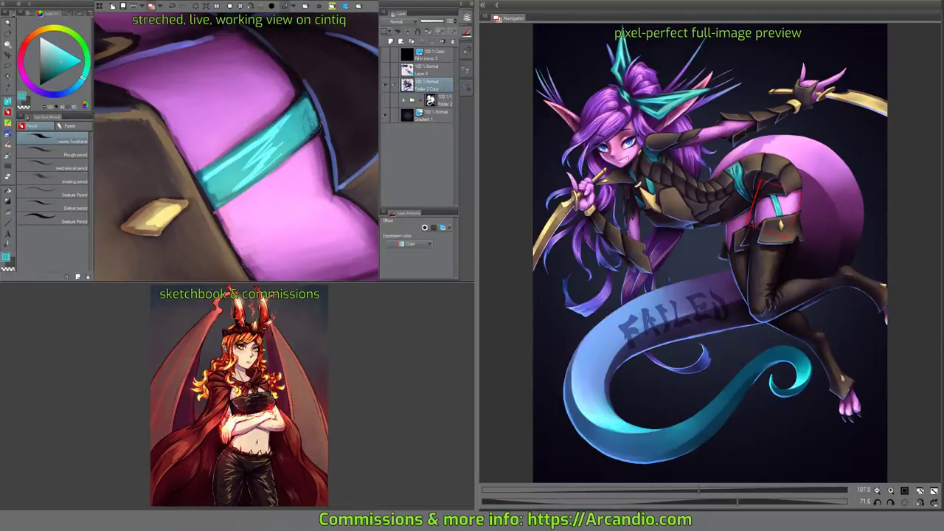
drag(315, 126, 320, 150)
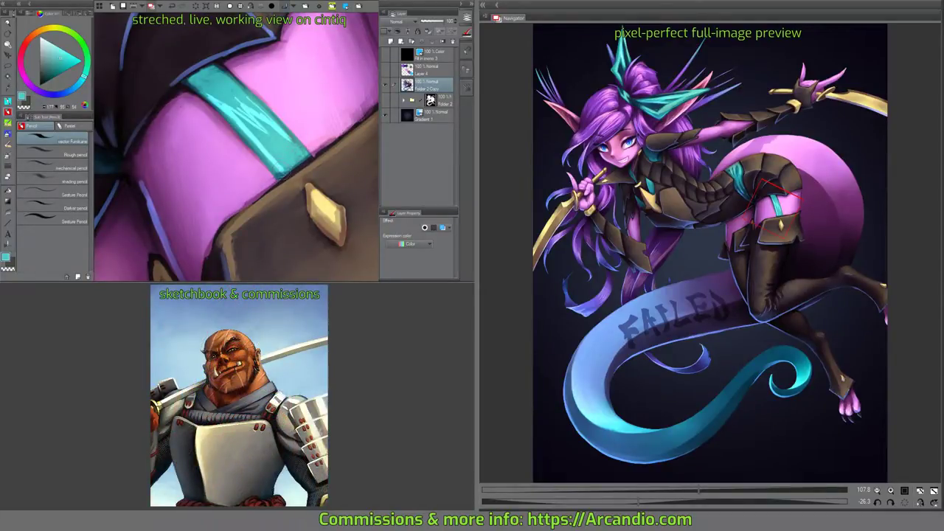
drag(303, 147, 281, 168)
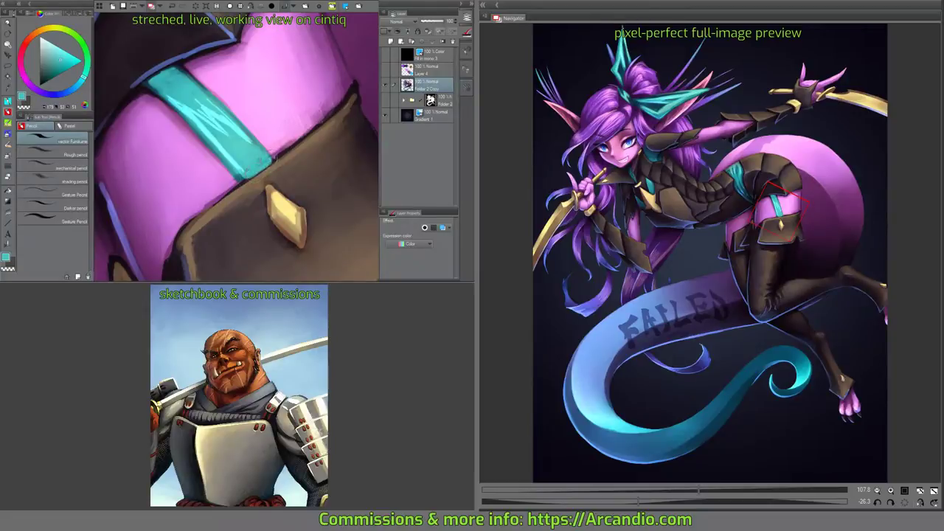
Shade the strap's lower end with darker teal and define the dark line where the stocking's upper edge meets the thigh.
click(54, 72)
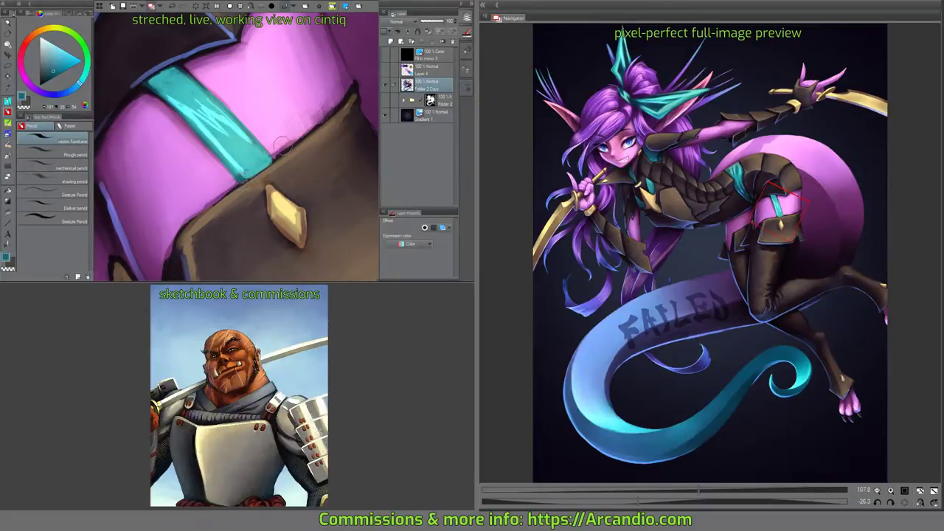
drag(283, 142, 275, 162)
alt+click(270, 174)
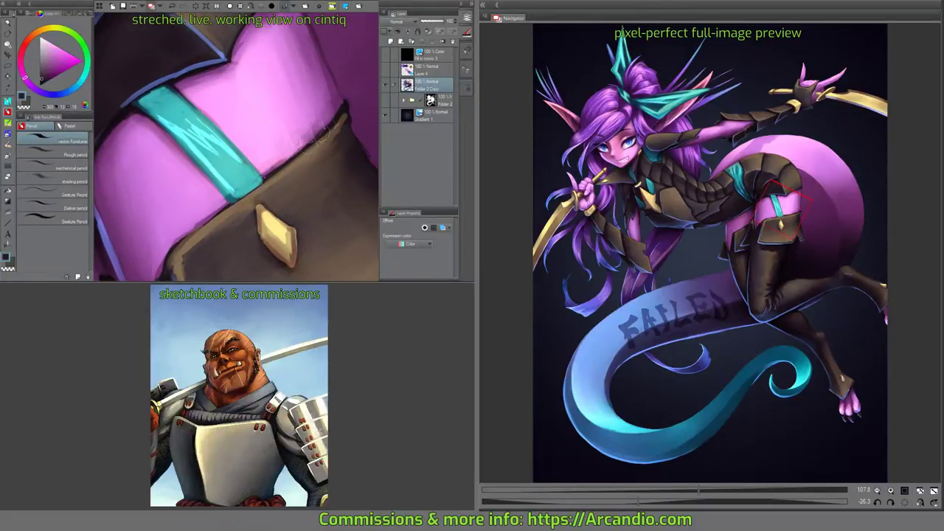
drag(339, 111, 232, 157)
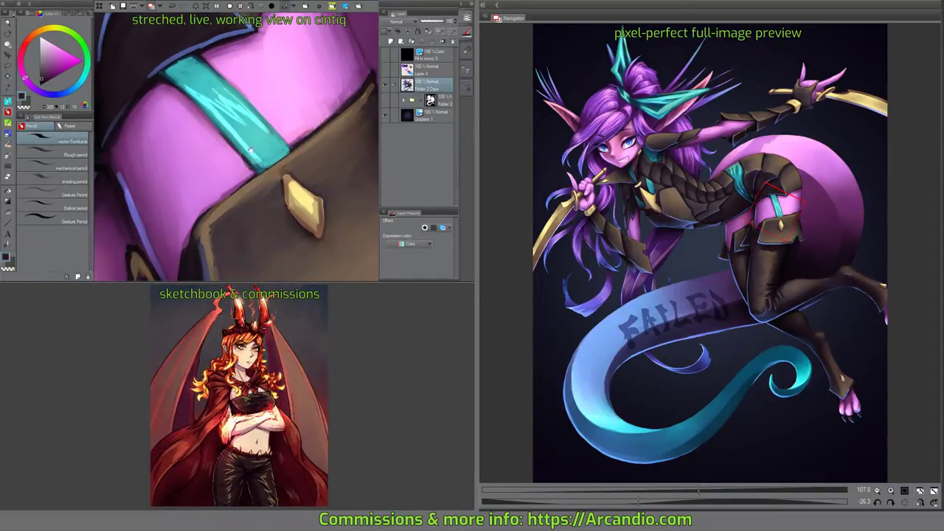
drag(250, 150, 266, 140)
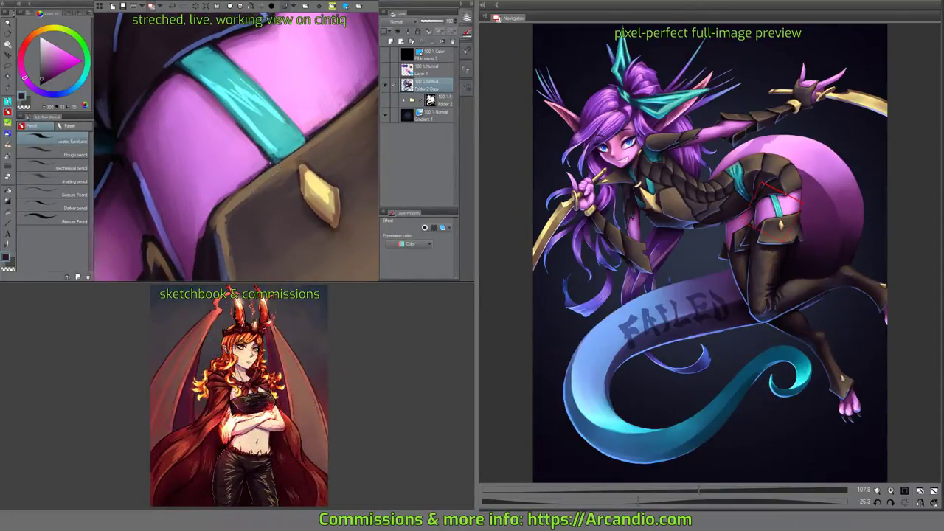
drag(268, 153, 214, 111)
Refine the blue rim light and the dark gap along the inner thigh below the sash's lower end.
alt+click(214, 111)
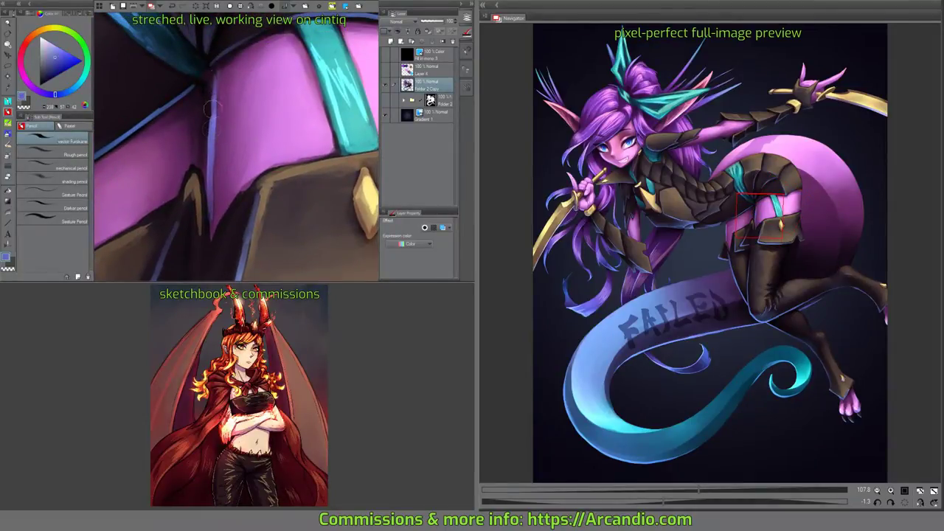
mouse_move(211, 184)
mouse_down()
mouse_move(251, 169)
mouse_move(285, 116)
mouse_move(266, 148)
mouse_up()
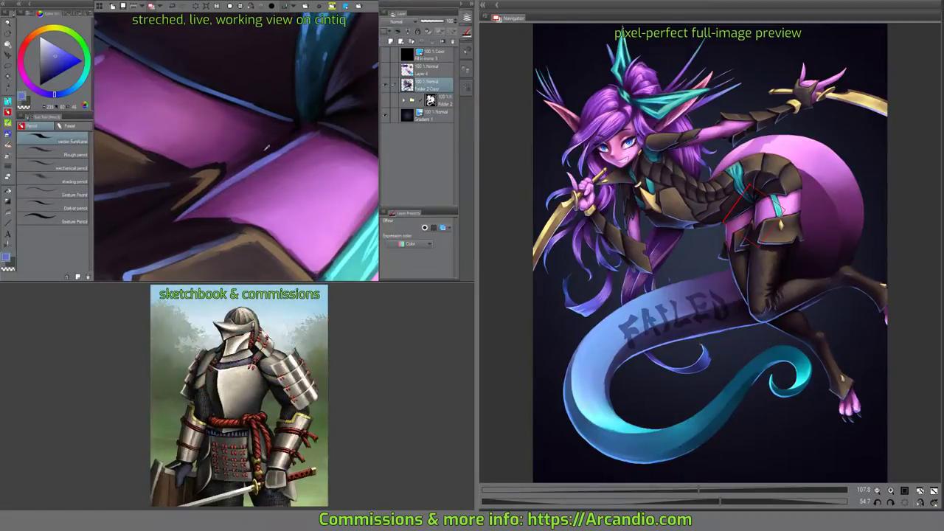
alt+click(224, 177)
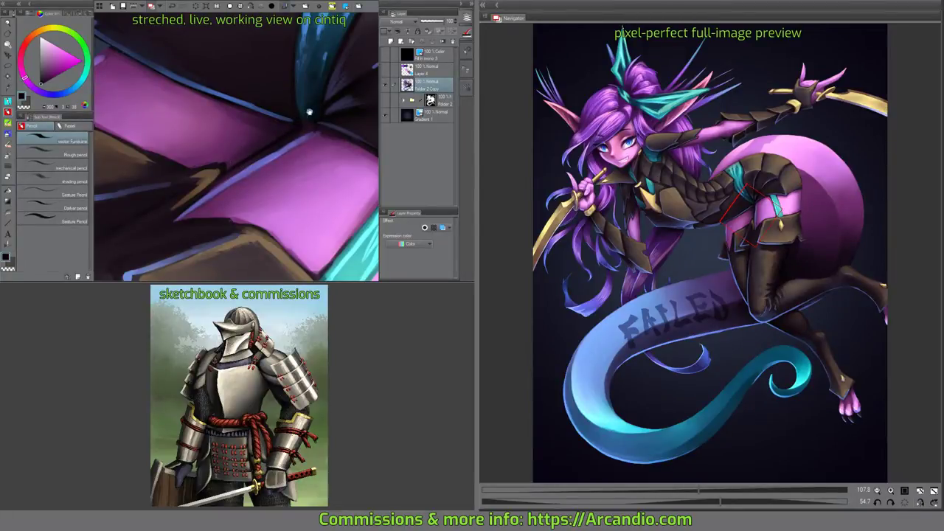
key(minus)
key(minus)
key(minus)
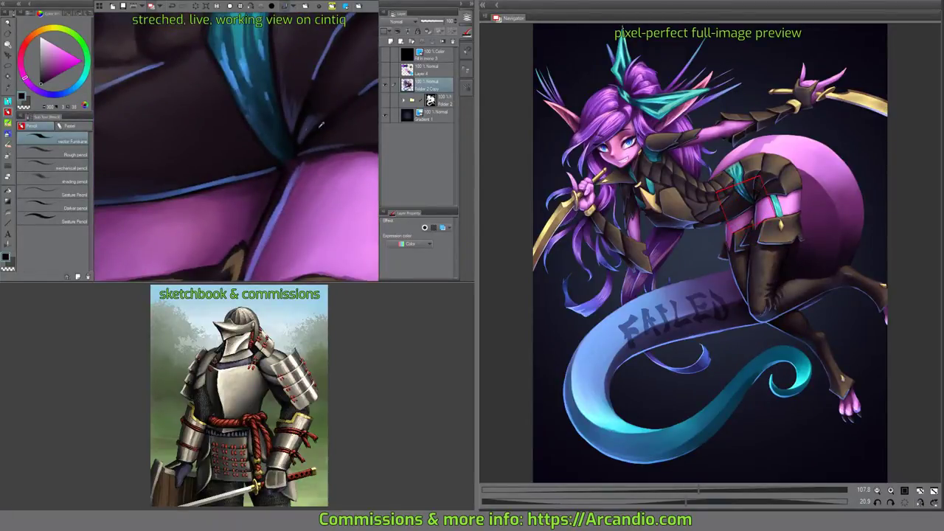
Add muted blue highlights to the hip plate edges where they converge at the lower end of the teal sash.
drag(321, 125, 257, 125)
alt+click(289, 125)
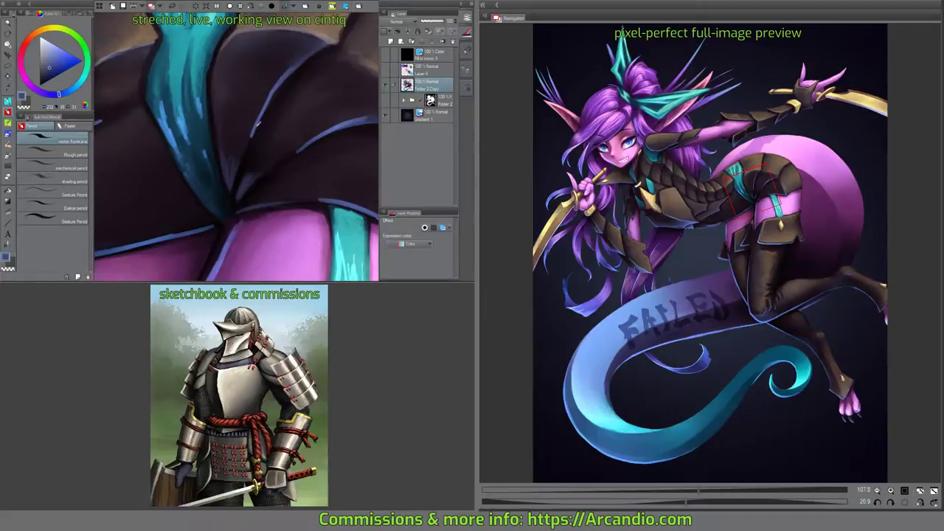
drag(228, 185, 234, 157)
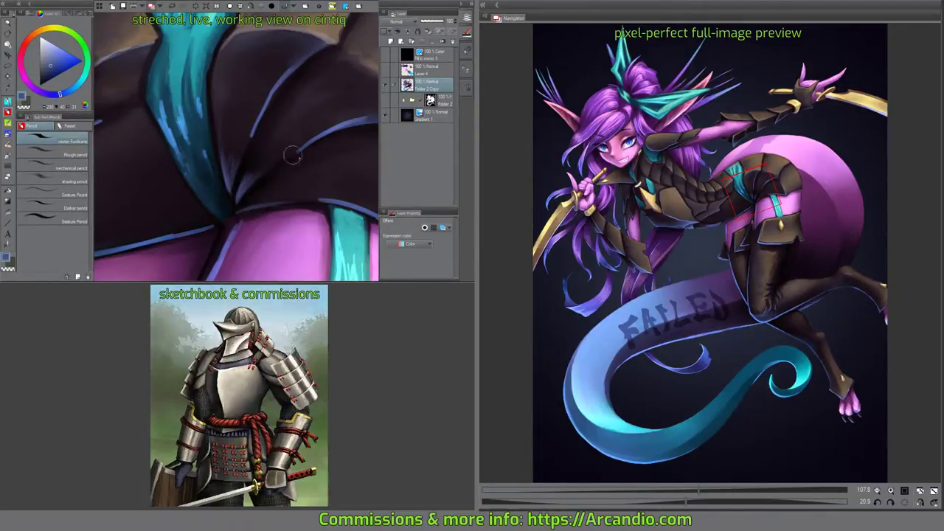
key(minus)
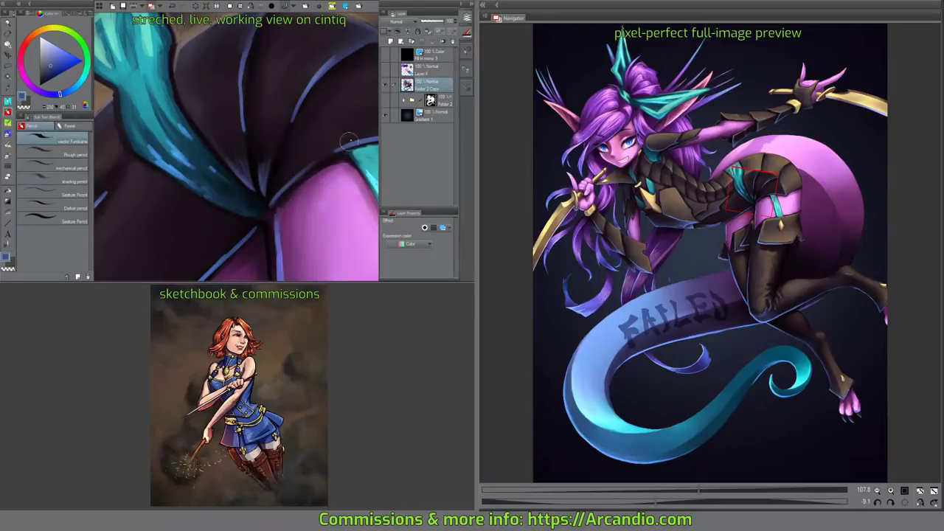
mouse_move(320, 165)
mouse_down()
mouse_move(309, 116)
mouse_move(329, 174)
mouse_move(277, 198)
mouse_move(324, 158)
mouse_move(323, 97)
mouse_move(236, 177)
mouse_move(311, 149)
mouse_move(330, 111)
mouse_up()
mouse_move(253, 72)
mouse_down()
mouse_move(253, 123)
mouse_move(289, 110)
mouse_move(236, 99)
mouse_up()
drag(163, 116, 156, 108)
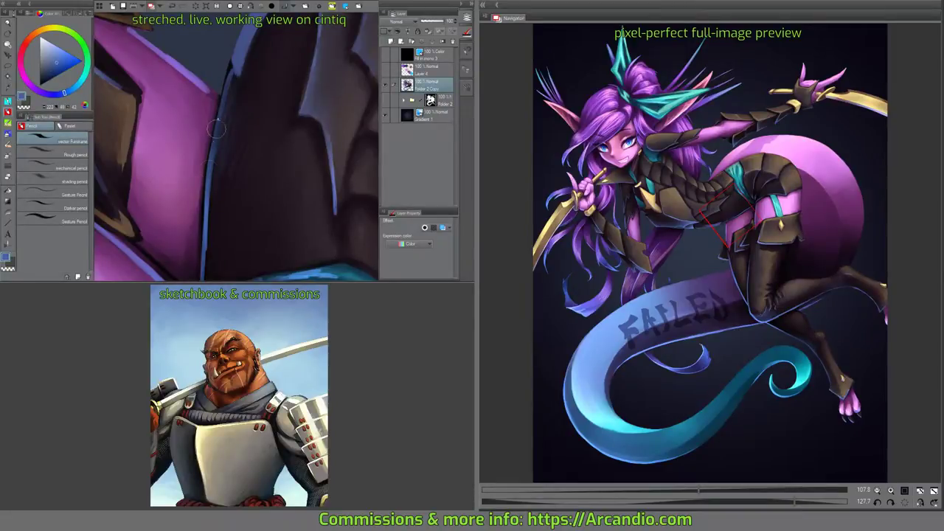
Paint the blue rim of the dark waist panel beside the pink thigh and hatch muted blue reflected light across the panel.
drag(209, 194, 223, 104)
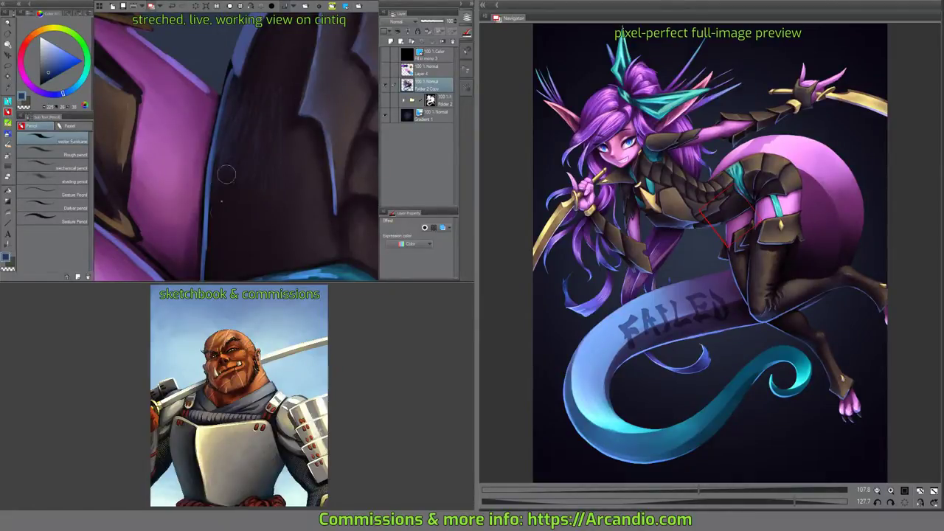
drag(310, 123, 298, 153)
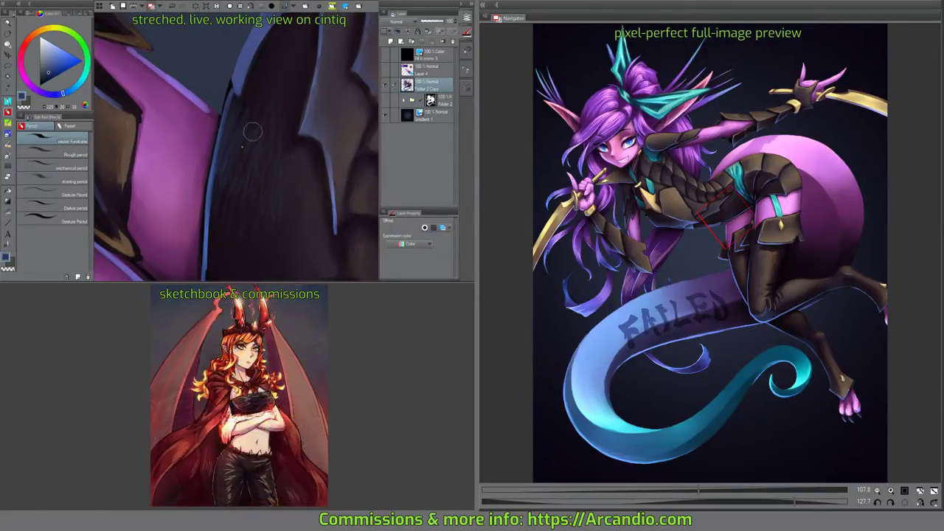
scroll(267, 234, down, 2)
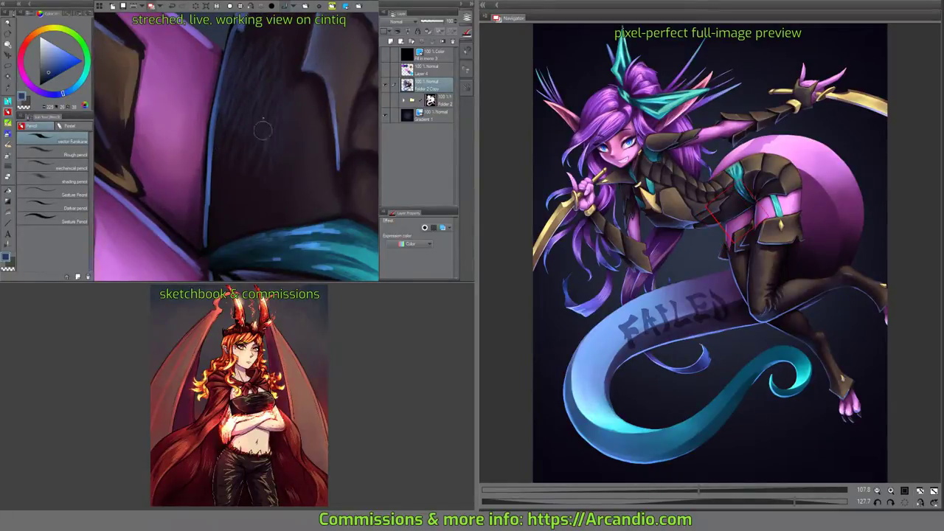
drag(285, 101, 279, 121)
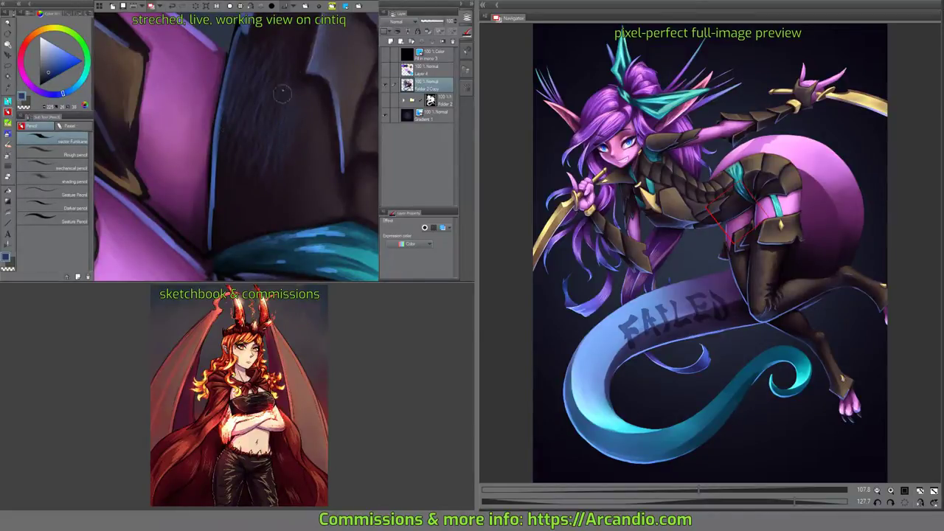
drag(277, 35, 280, 42)
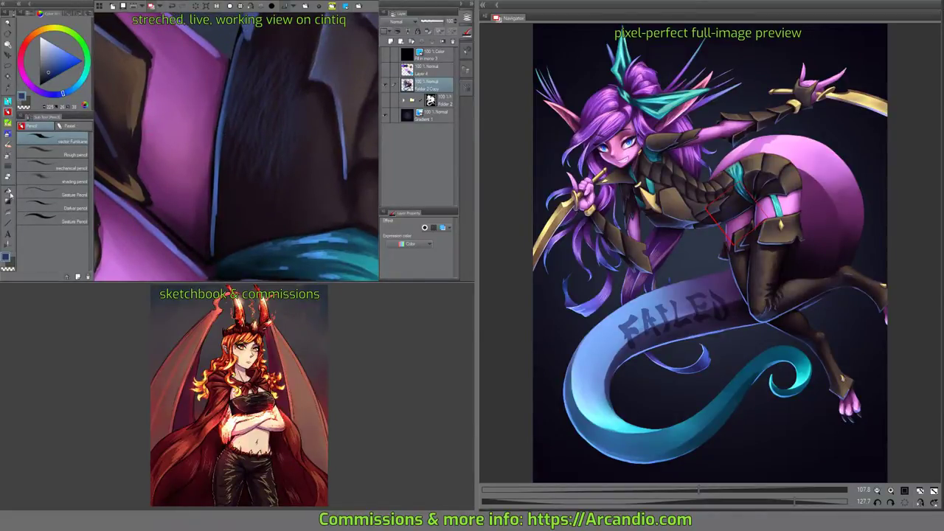
Blend the muted blue hatching smoothly into the dark waist panel with the mixing brush.
key(j)
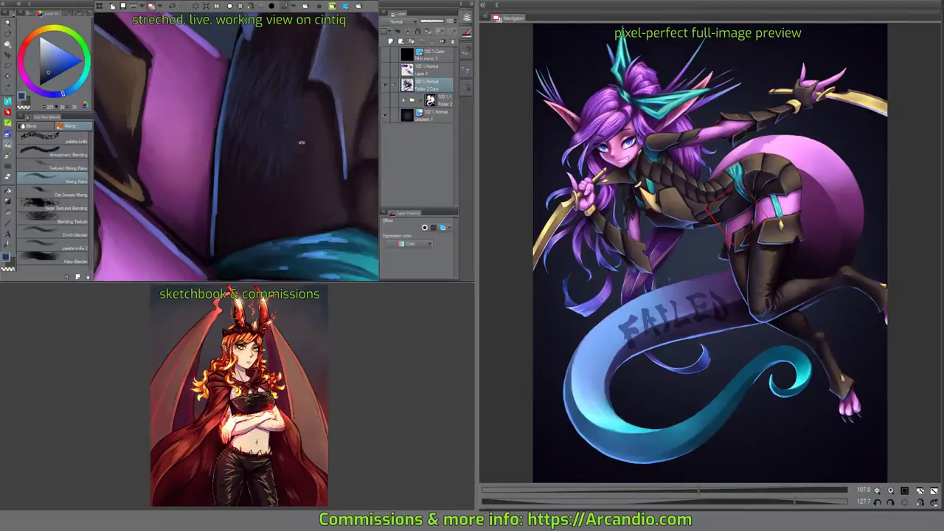
drag(274, 148, 283, 147)
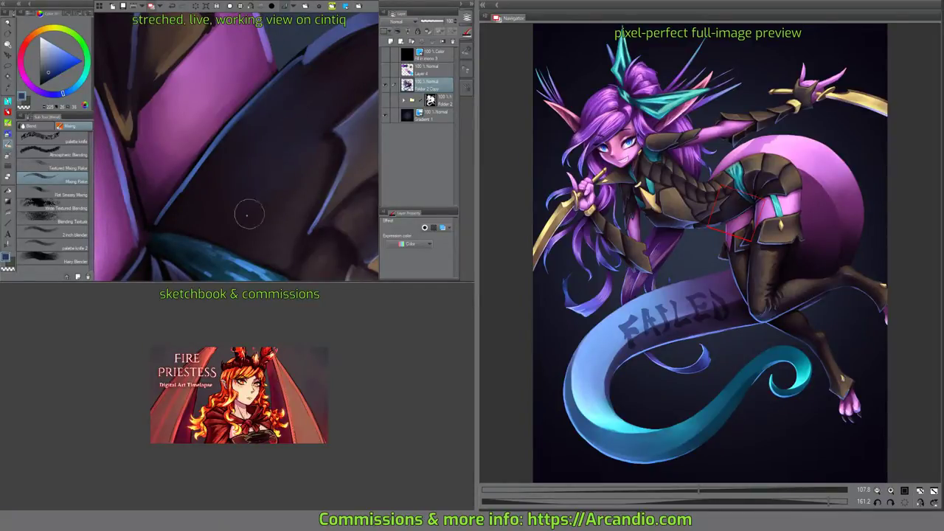
drag(316, 90, 285, 116)
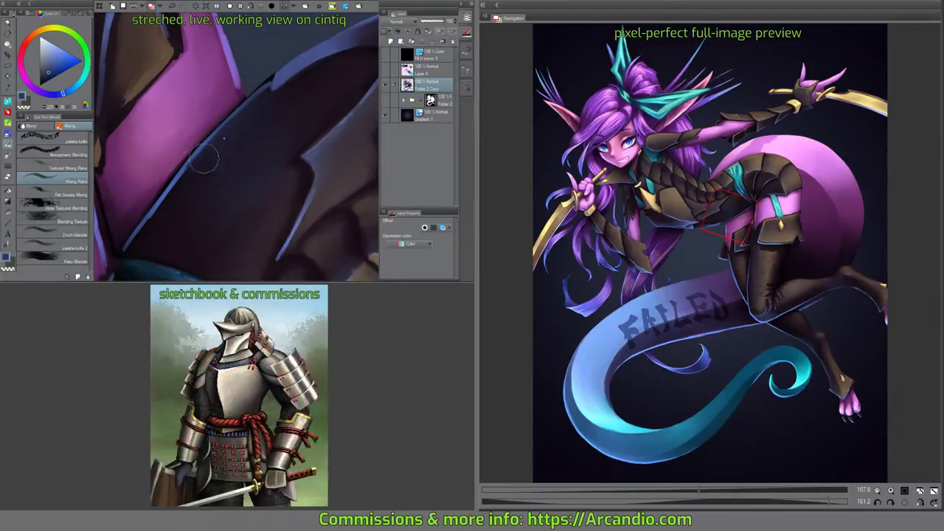
drag(283, 101, 256, 129)
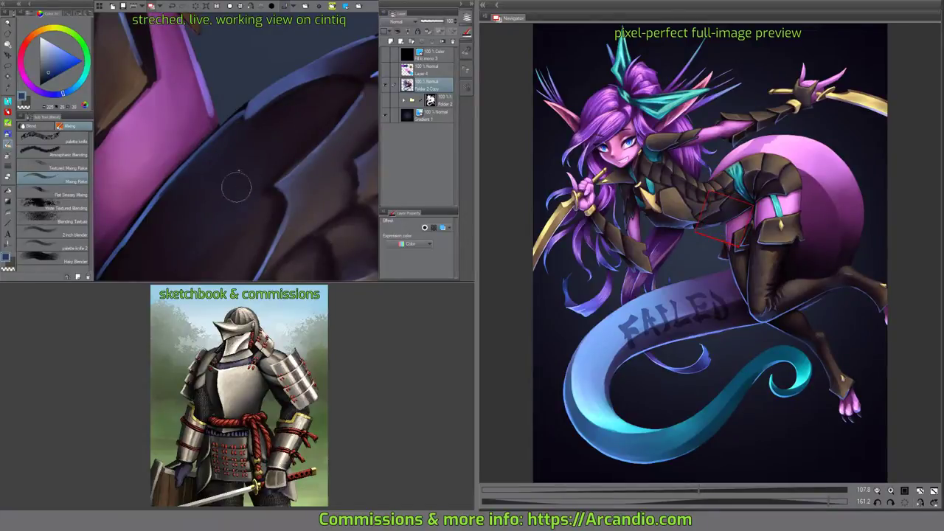
key(minus)
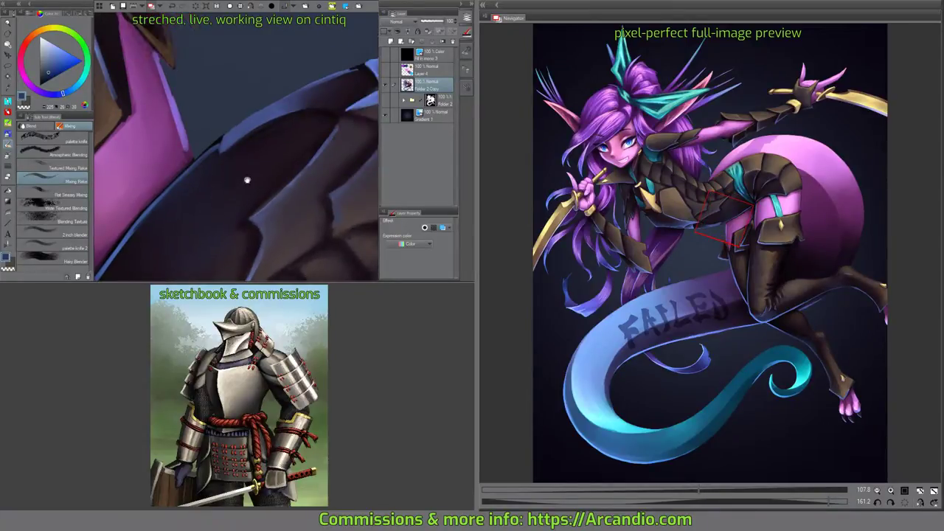
key(minus)
key(minus)
key(minus)
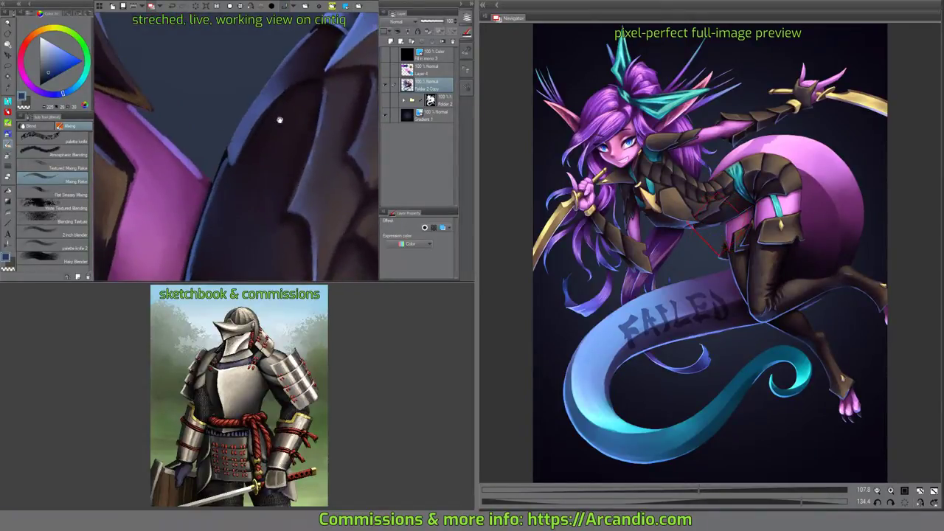
Erase the stray black bit outside the waist panel's outline, just above the thigh's corner.
key(minus)
key(minus)
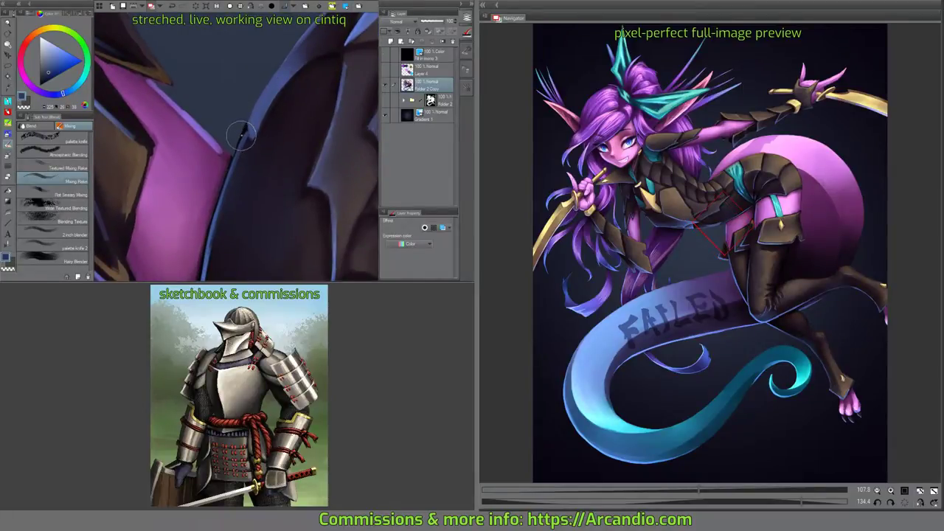
key(e)
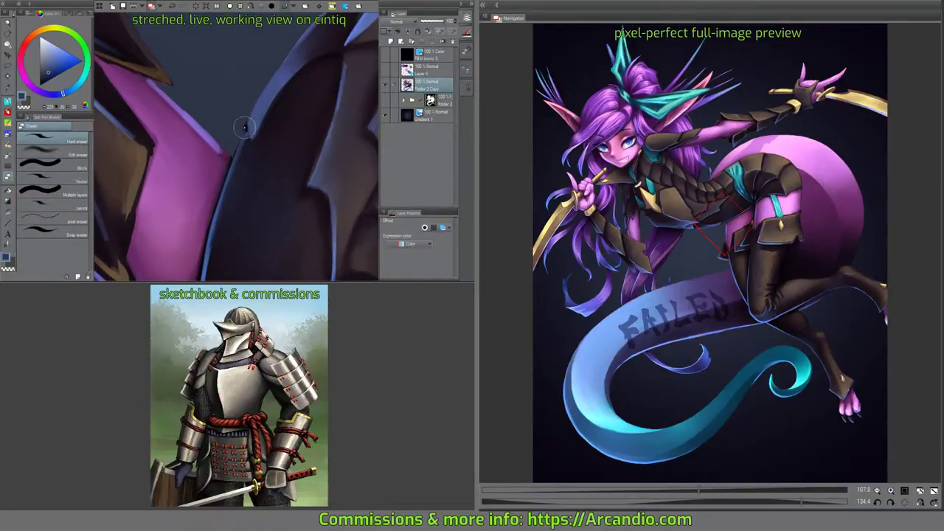
key(j)
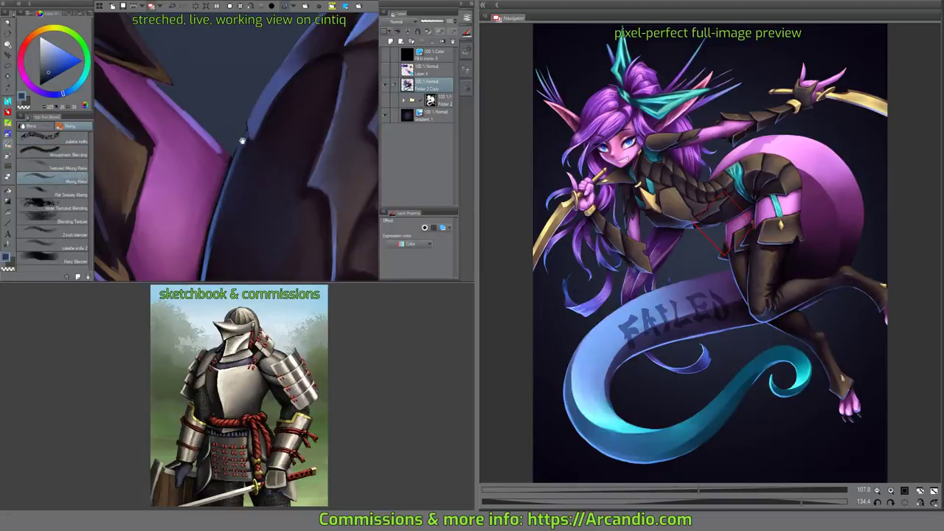
Blend the pink thigh skin on both sides of the teal strap with the mixing brush, using sampled pink.
key(minus)
key(minus)
key(minus)
key(minus)
key(minus)
key(minus)
key(minus)
key(minus)
key(minus)
key(minus)
key(minus)
key(minus)
key(minus)
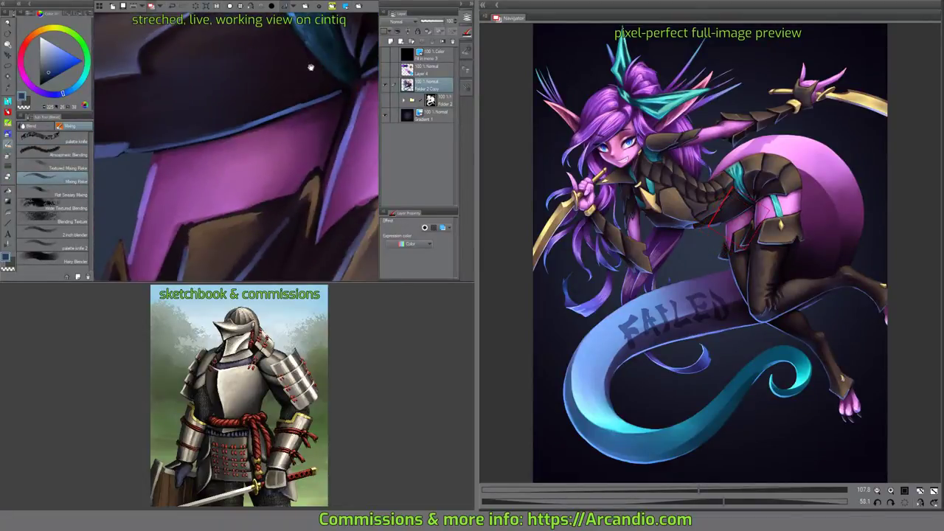
alt+click(327, 167)
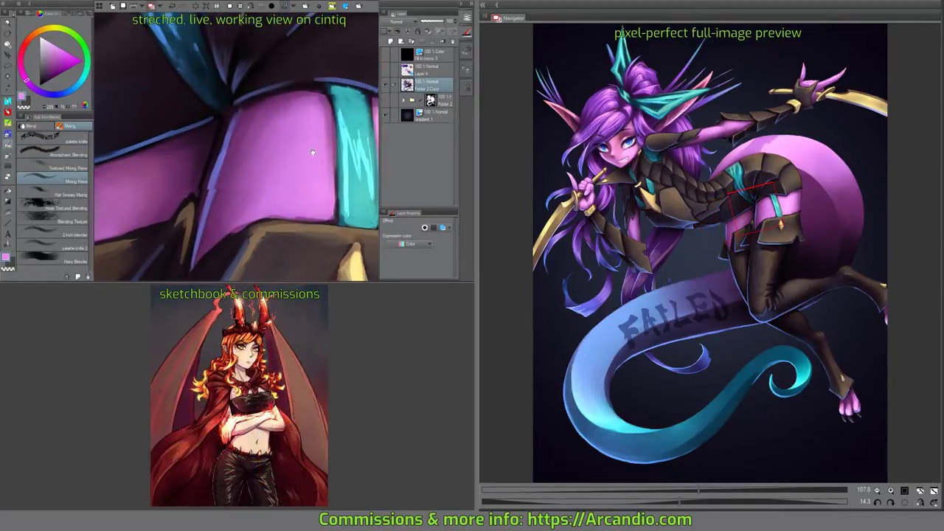
key(minus)
key(minus)
key(minus)
drag(265, 147, 271, 141)
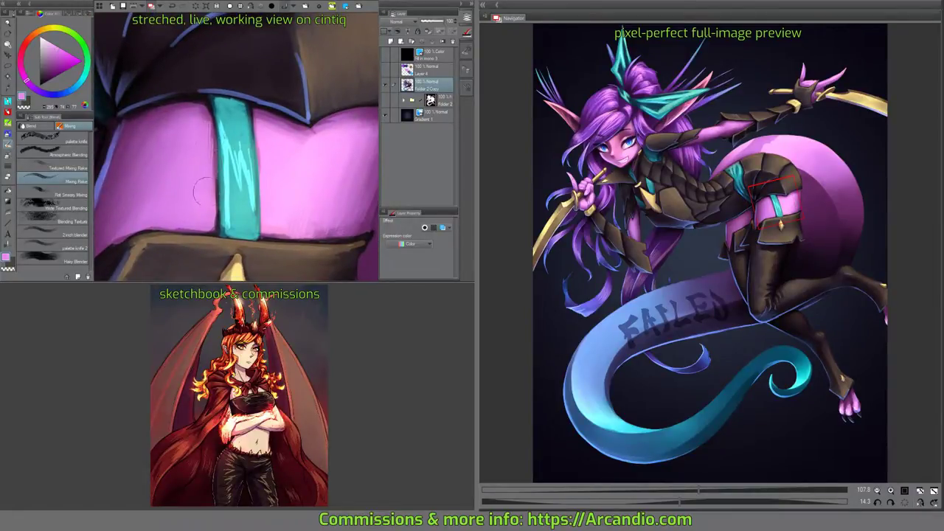
drag(210, 136, 212, 201)
drag(293, 193, 278, 185)
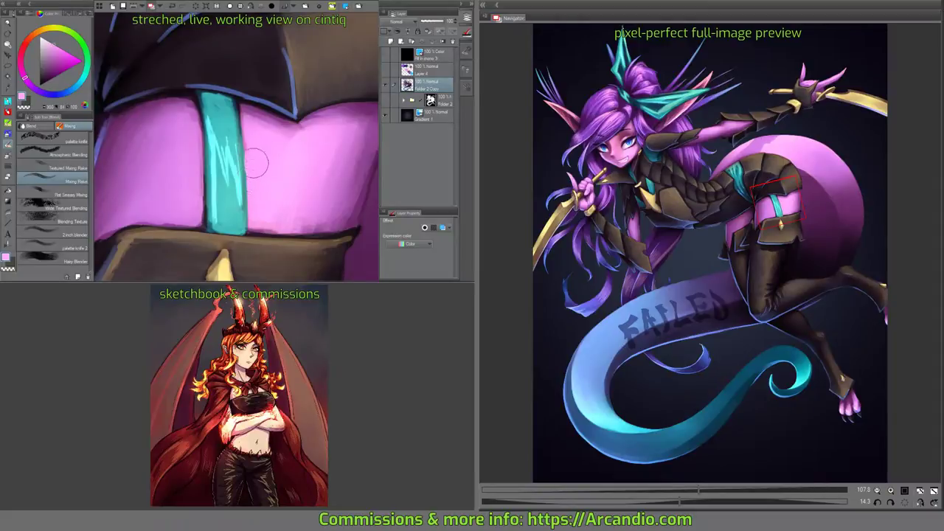
scroll(280, 163, down, 1)
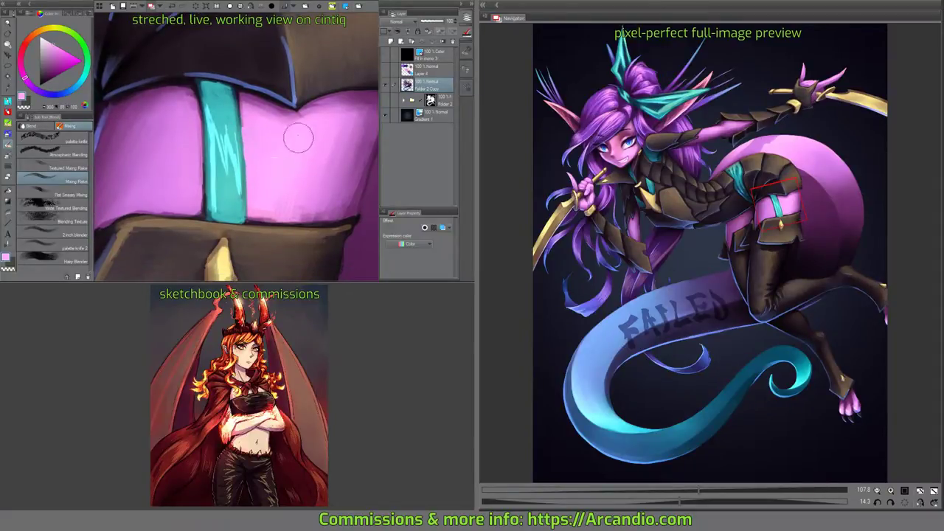
Smooth the pink thigh skin down to the brown thigh plate and into the pointed corner beside the blue rim.
drag(317, 127, 307, 140)
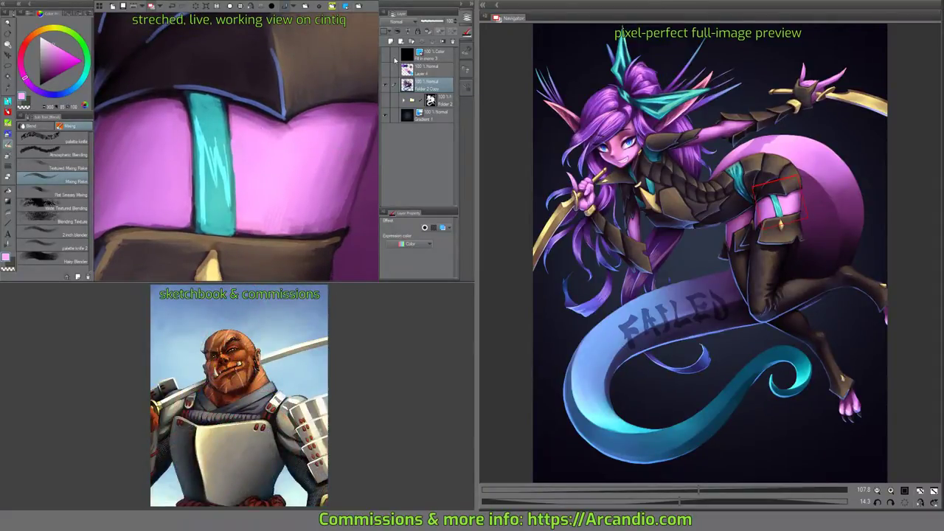
drag(280, 177, 289, 162)
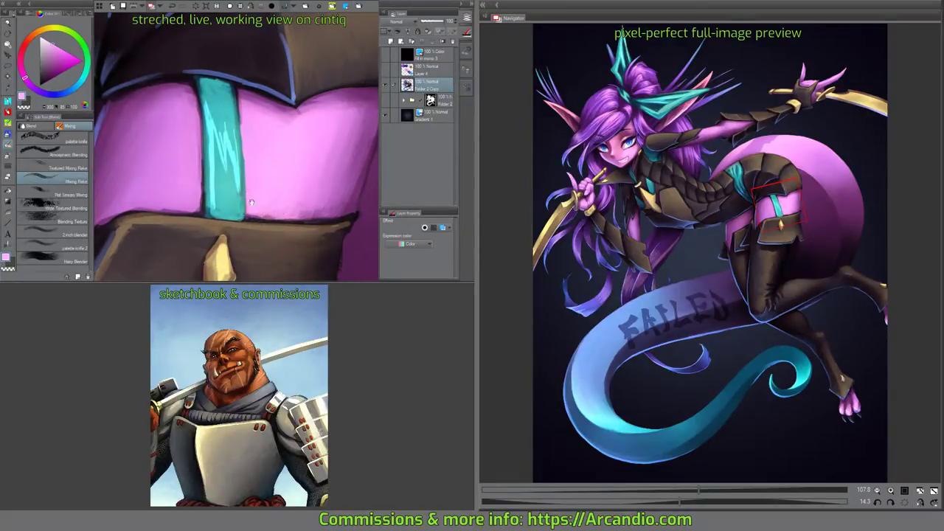
drag(250, 201, 216, 157)
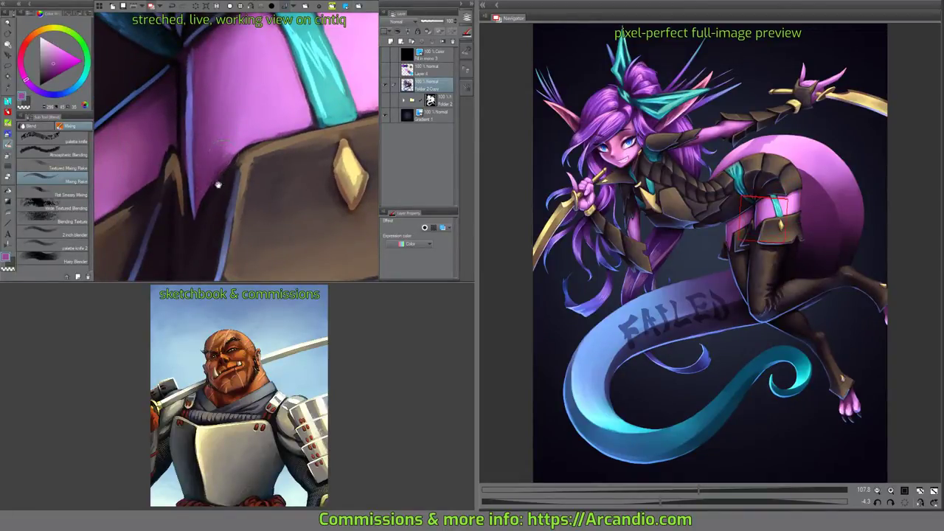
drag(217, 184, 228, 134)
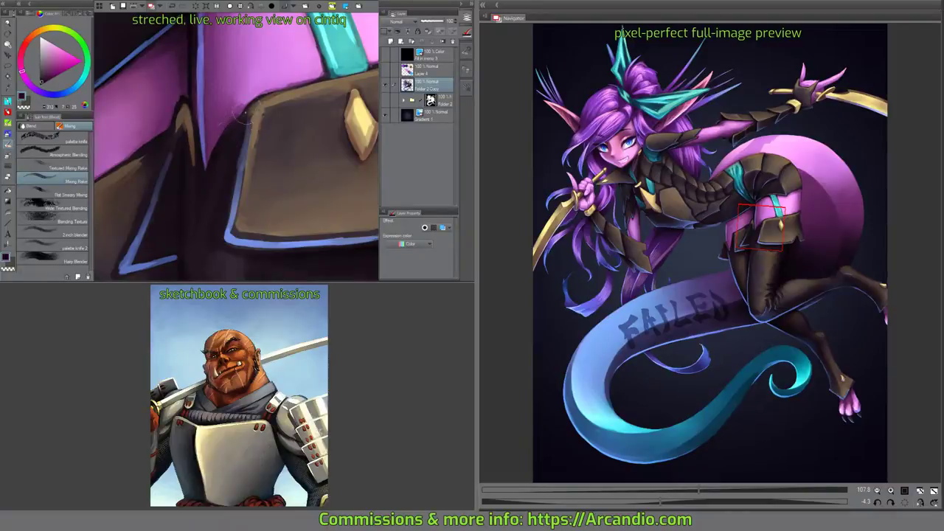
Blend the brown thigh plate's upper corner and outer edge with the mixing brush, using a sampled dark tone.
scroll(240, 114, down, 1)
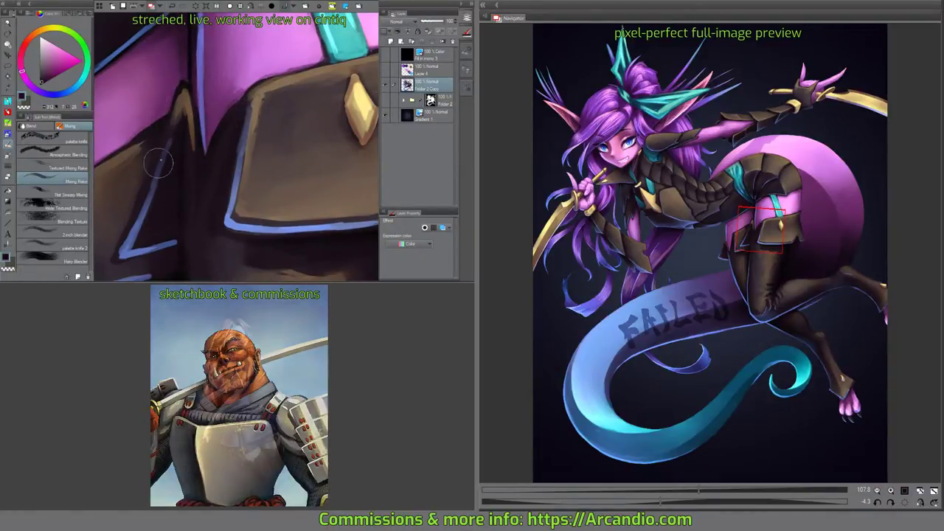
drag(159, 163, 236, 144)
drag(256, 214, 299, 118)
mouse_move(289, 154)
mouse_down()
mouse_move(317, 117)
mouse_move(285, 144)
mouse_up()
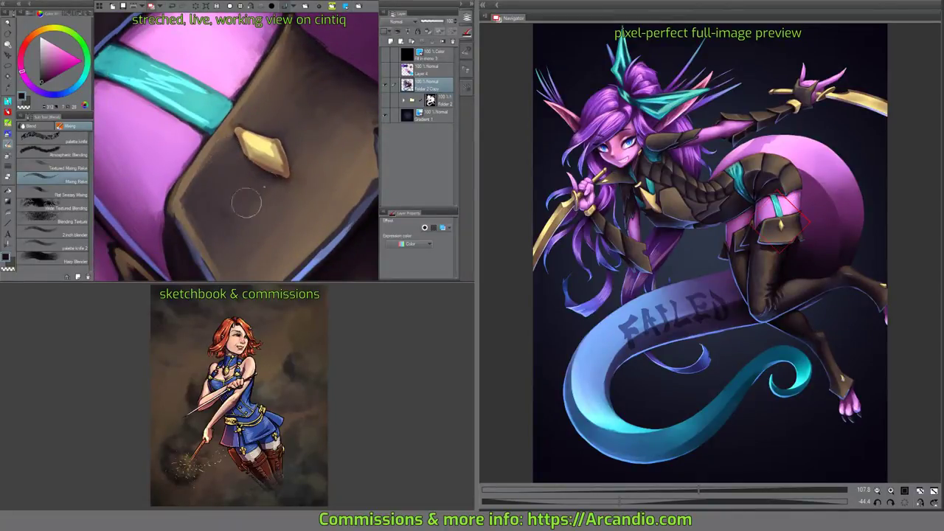
mouse_move(288, 196)
mouse_down()
mouse_move(268, 154)
mouse_move(270, 168)
mouse_move(310, 125)
mouse_up()
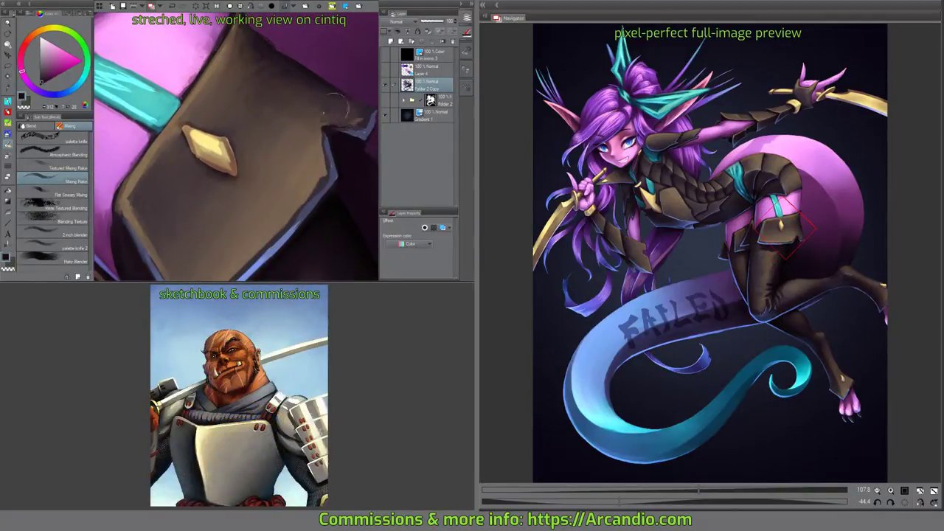
drag(345, 75, 314, 210)
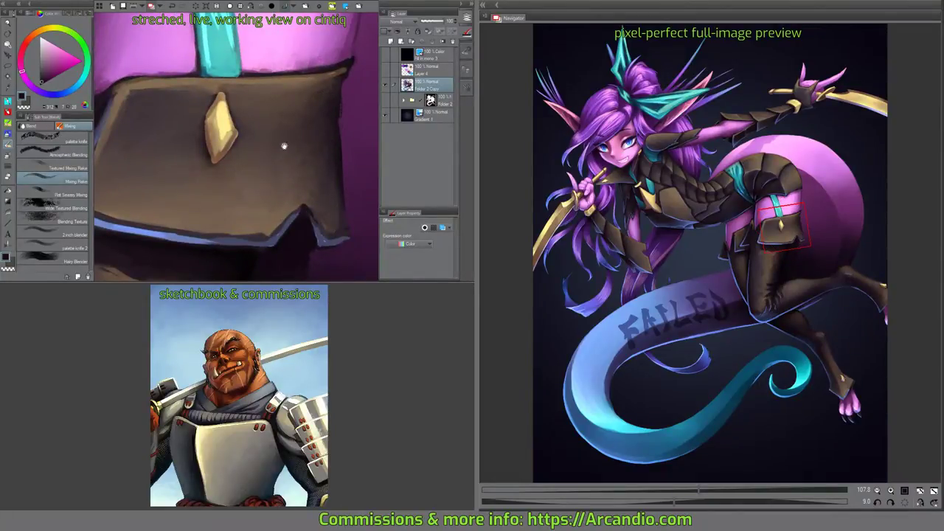
Smooth the brown shading across the thigh plate and around the gold diamond stud with the mixing brush.
mouse_move(284, 146)
mouse_down()
mouse_move(339, 141)
mouse_move(299, 96)
mouse_move(295, 62)
mouse_move(302, 90)
mouse_up()
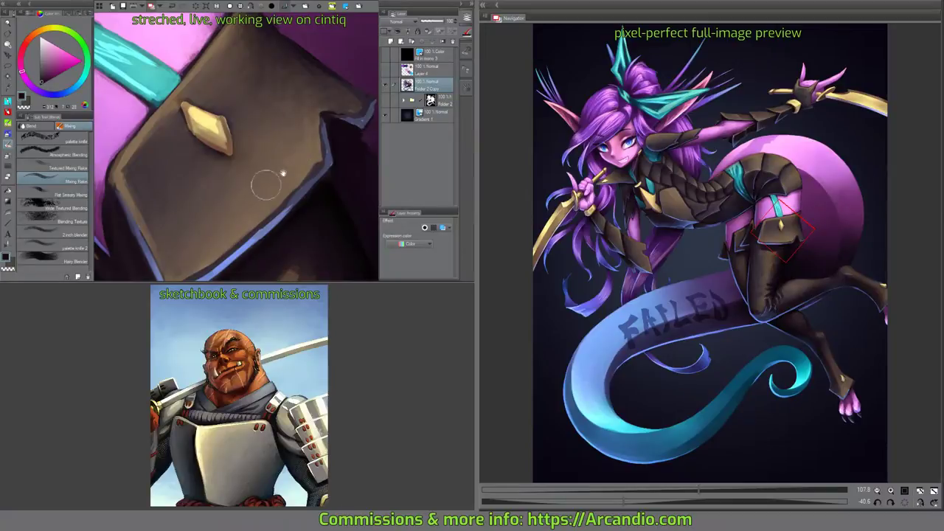
drag(267, 185, 263, 154)
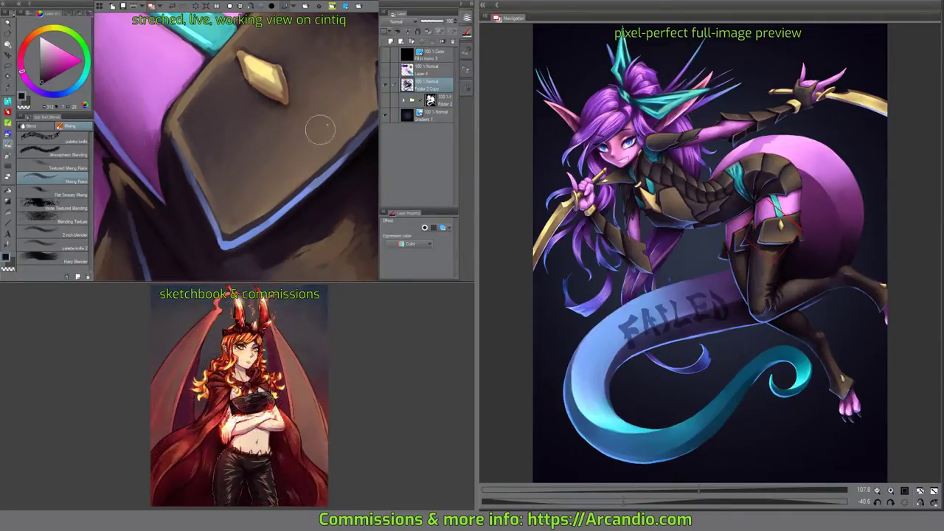
mouse_move(347, 84)
mouse_down()
mouse_move(307, 78)
mouse_move(259, 112)
mouse_up()
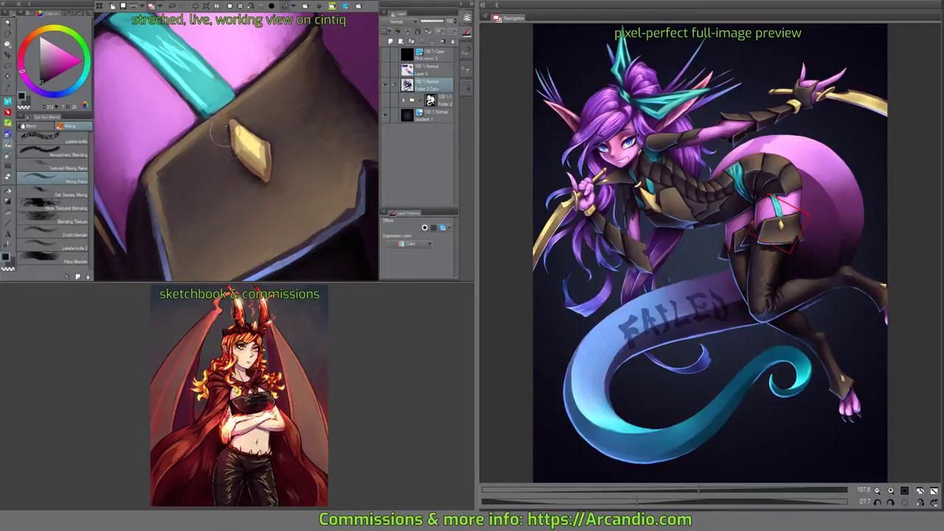
drag(331, 101, 222, 173)
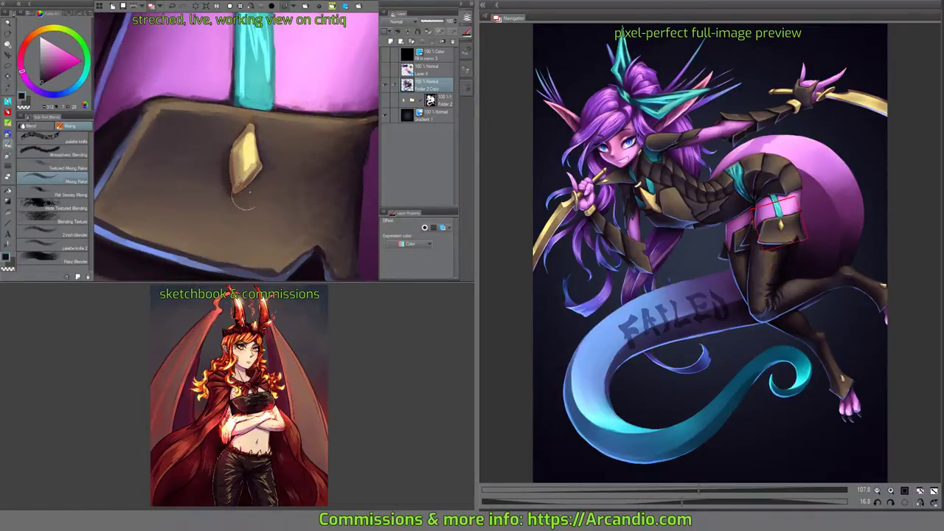
drag(254, 181, 291, 174)
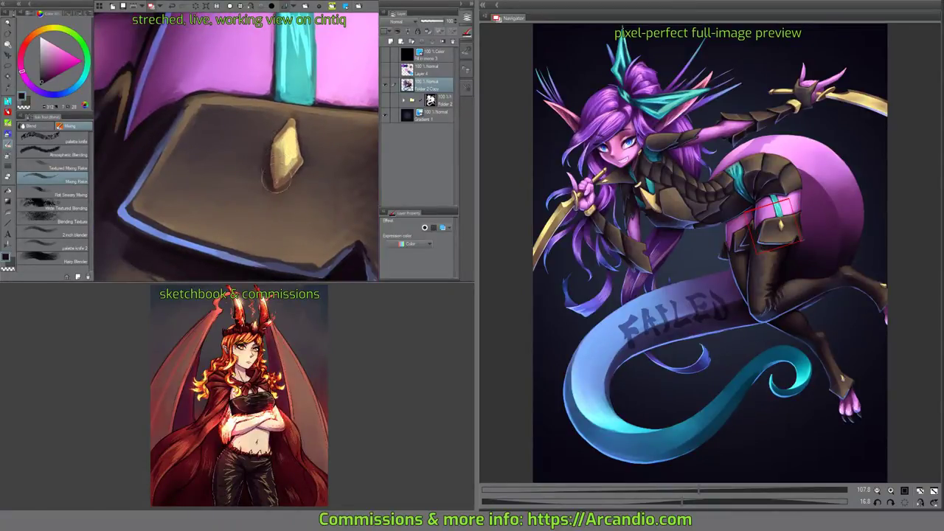
Blend the far thigh's small plate and the dark leggings below both plates, and save the illustration.
mouse_move(274, 177)
mouse_down()
mouse_move(275, 129)
mouse_move(323, 114)
mouse_move(300, 105)
mouse_move(265, 112)
mouse_move(195, 145)
mouse_up()
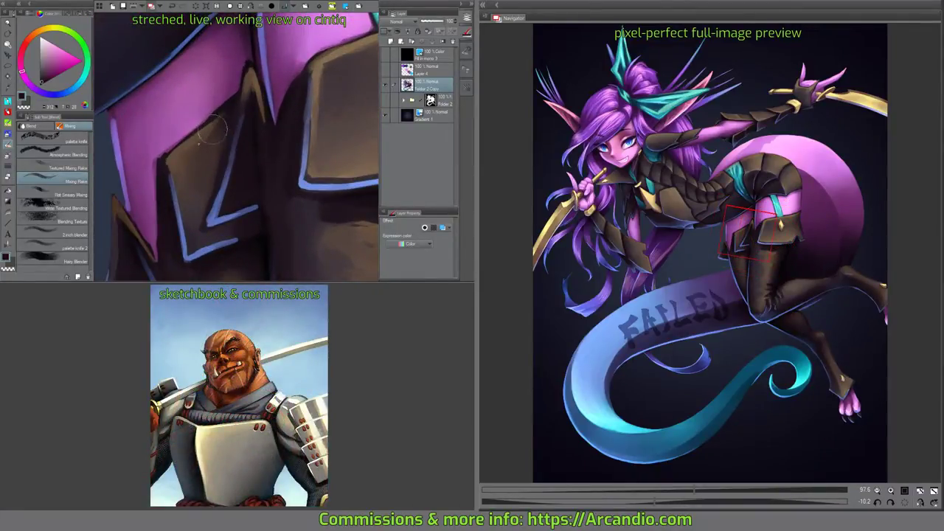
drag(227, 111, 269, 29)
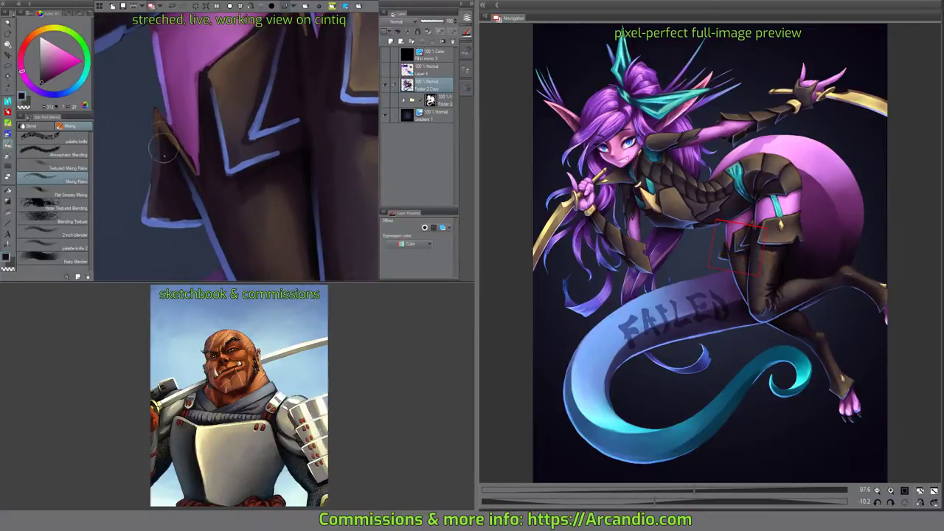
drag(243, 147, 171, 75)
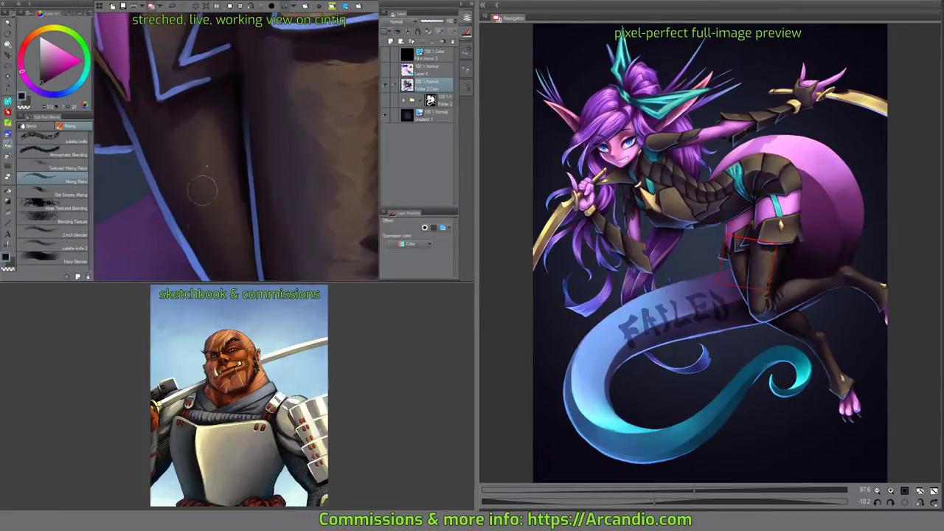
scroll(214, 93, down, 2)
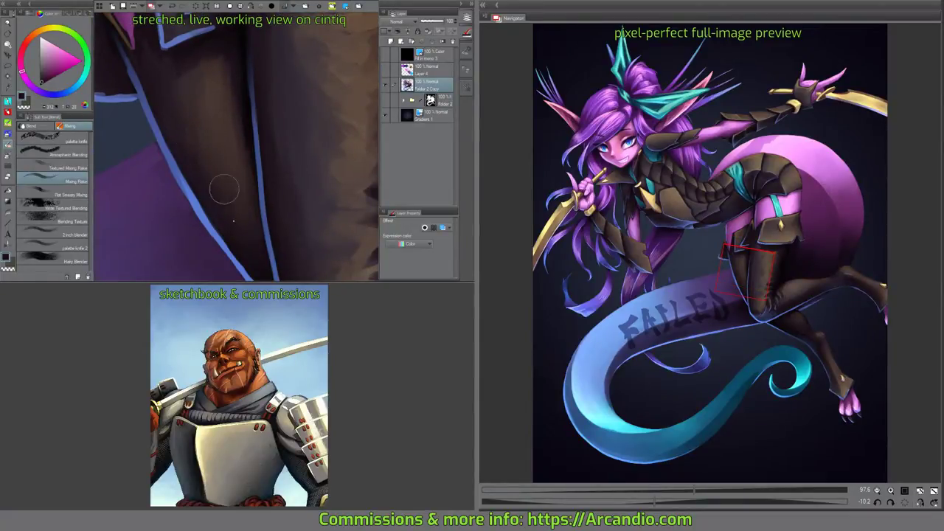
drag(224, 191, 258, 138)
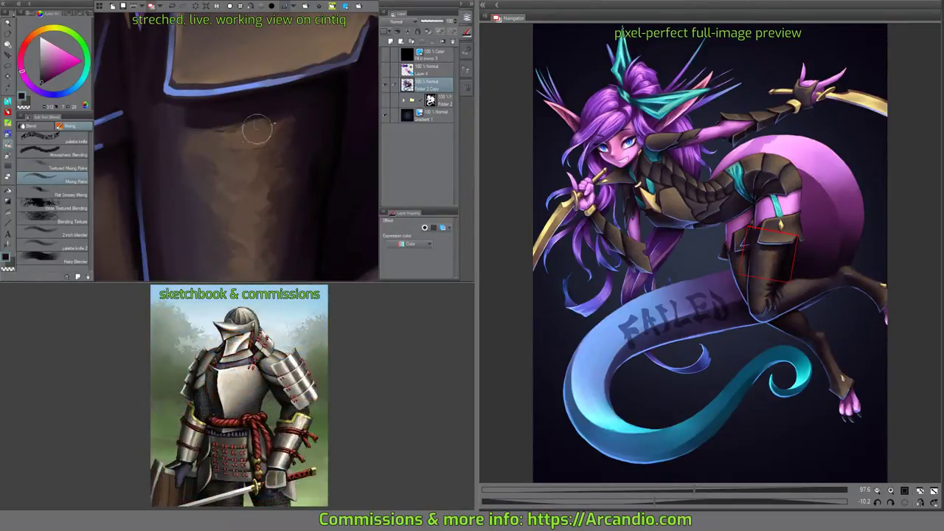
drag(294, 104, 318, 132)
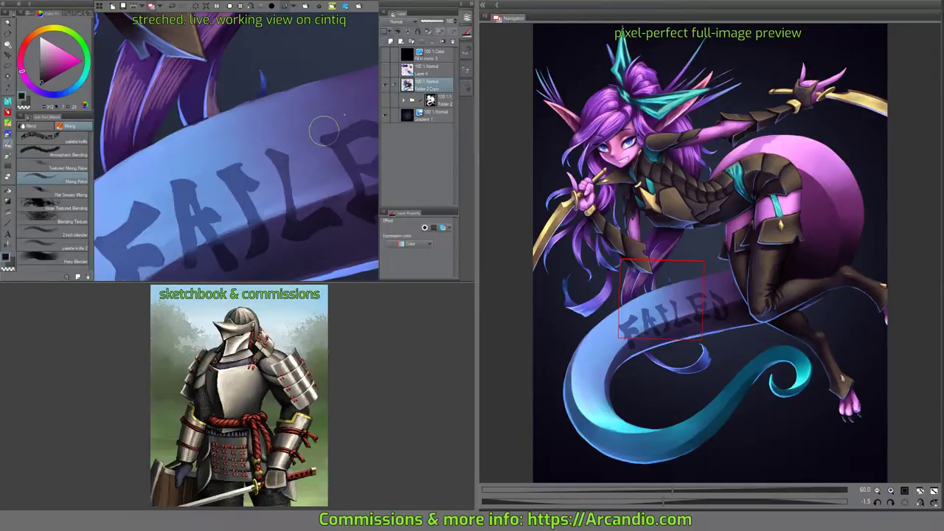
key(ctrl+s)
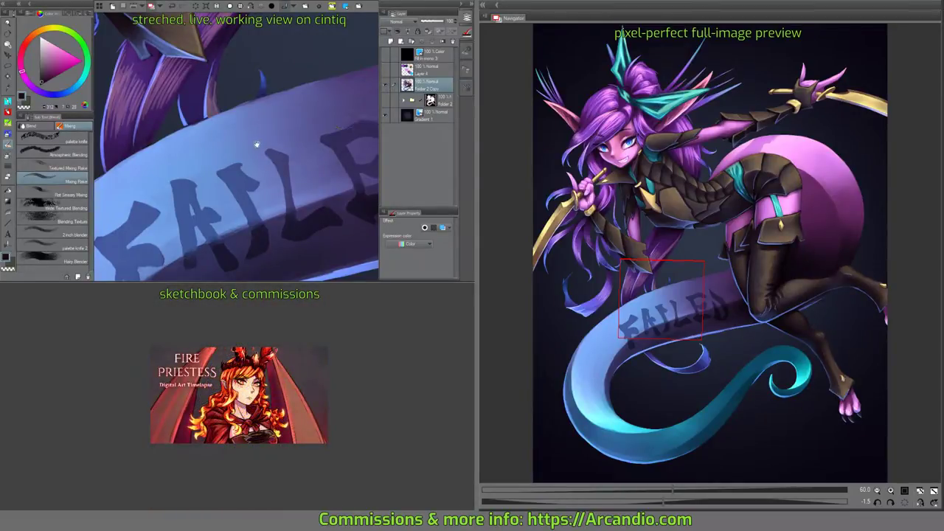
Soften the blue rim light along the near thigh plate's lower and side edges into the dark brown.
mouse_move(257, 144)
mouse_down()
mouse_move(314, 185)
mouse_move(310, 196)
mouse_move(240, 117)
mouse_move(288, 251)
mouse_move(247, 156)
mouse_up()
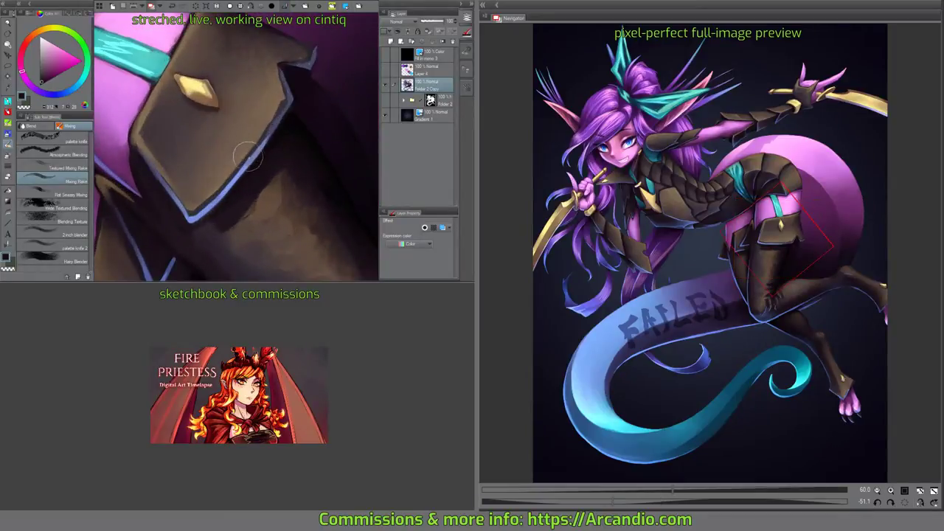
scroll(248, 156, up, 3)
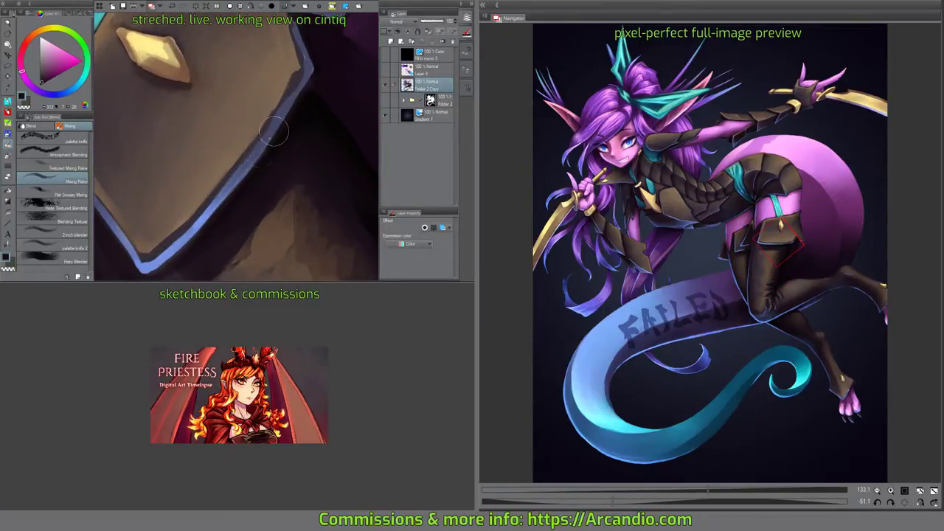
drag(273, 132, 223, 193)
mouse_move(291, 111)
mouse_down()
mouse_move(349, 69)
mouse_move(311, 153)
mouse_move(337, 131)
mouse_move(246, 130)
mouse_up()
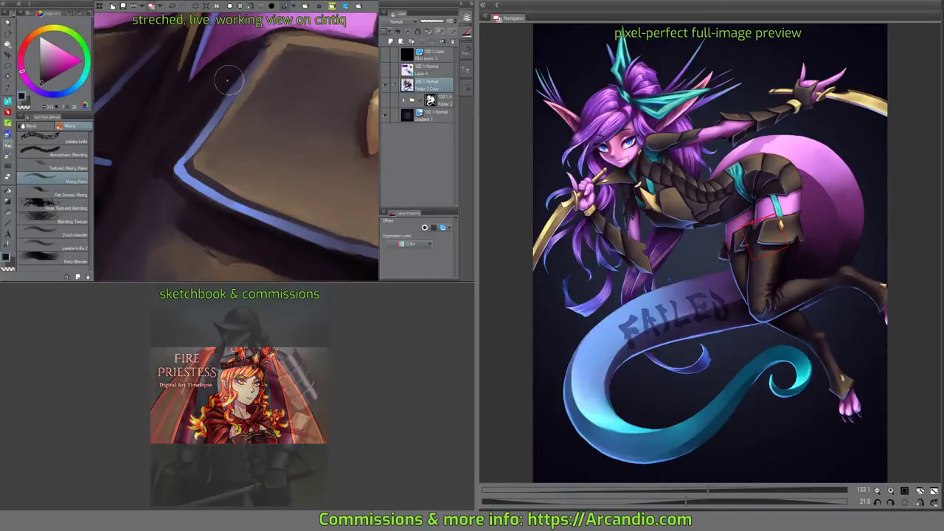
drag(229, 81, 267, 68)
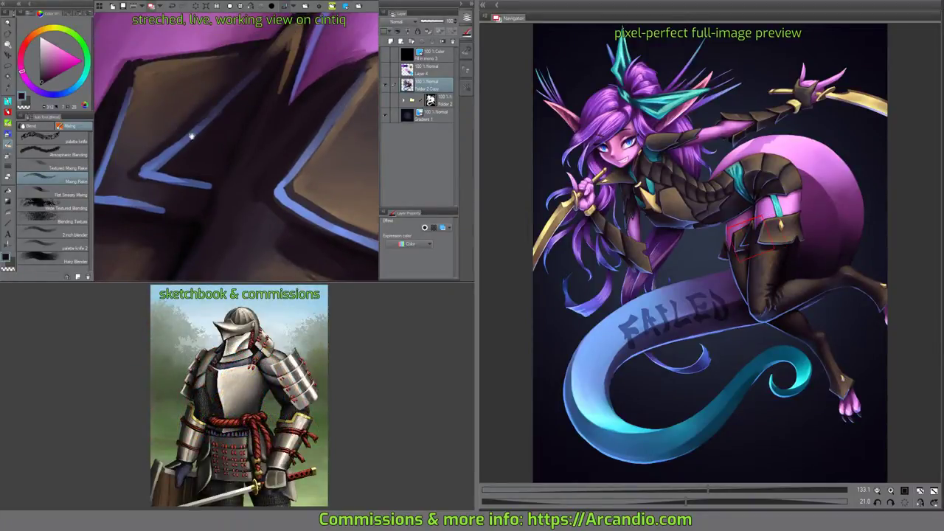
Fade the ends of the angular blue rim lines on the far thigh's plates into the dark leather.
mouse_move(183, 140)
mouse_down()
mouse_move(231, 119)
mouse_move(310, 144)
mouse_move(287, 68)
mouse_up()
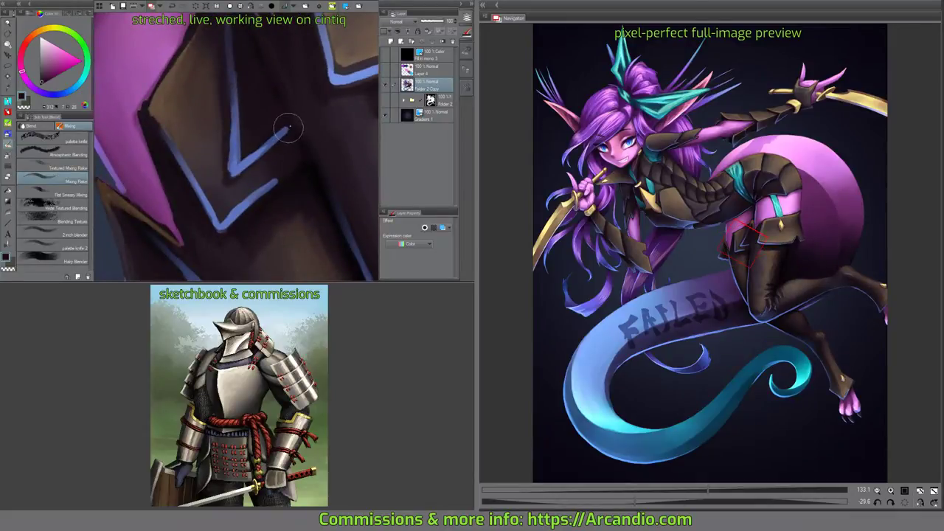
drag(249, 160, 281, 131)
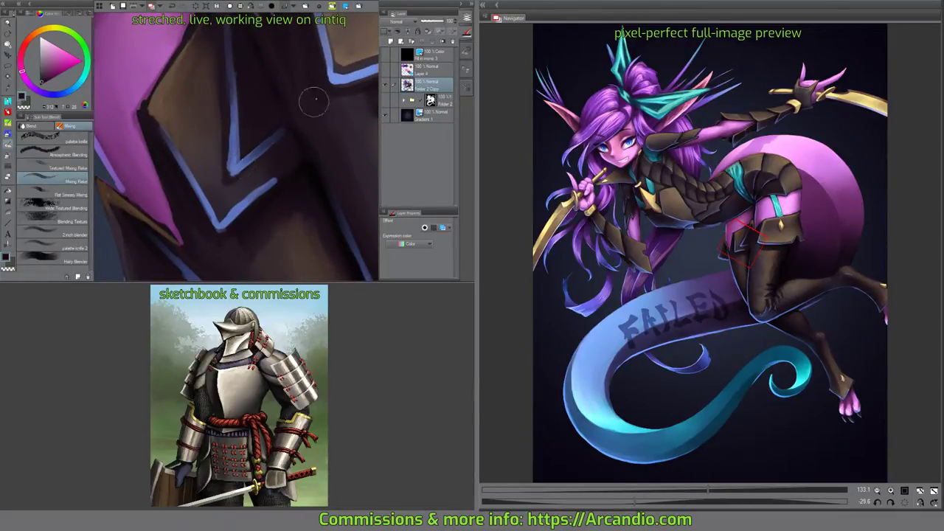
drag(312, 99, 291, 175)
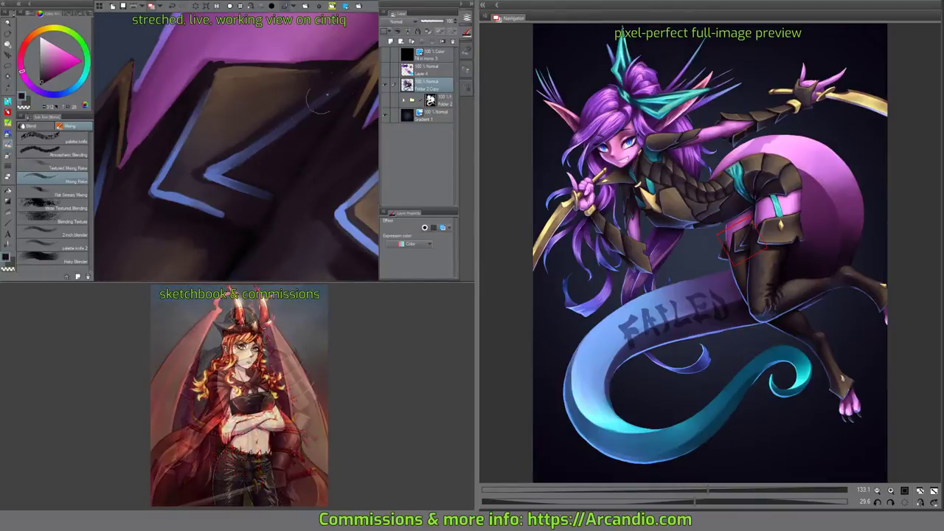
drag(273, 130, 308, 123)
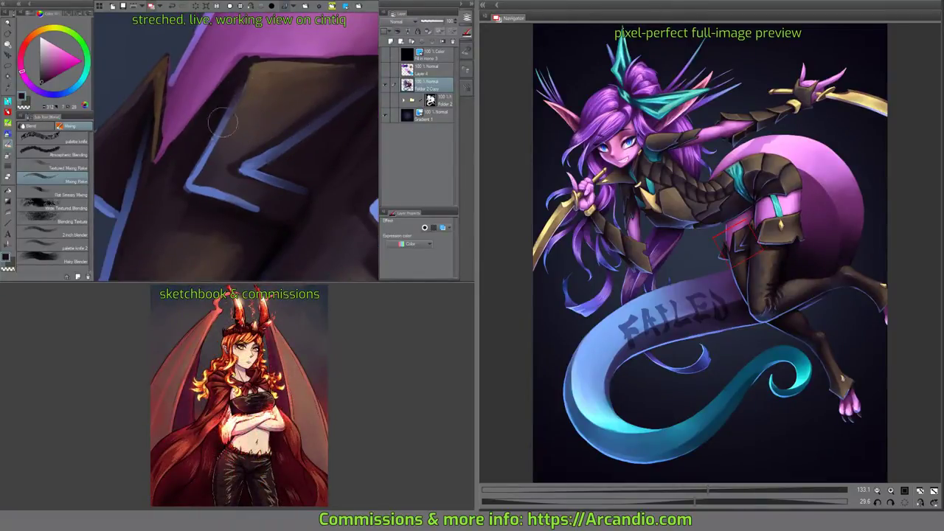
mouse_move(212, 143)
mouse_down()
mouse_move(235, 159)
mouse_move(319, 181)
mouse_move(325, 83)
mouse_move(301, 151)
mouse_move(271, 177)
mouse_move(308, 155)
mouse_move(268, 179)
mouse_move(330, 144)
mouse_move(261, 182)
mouse_move(311, 154)
mouse_move(272, 178)
mouse_move(305, 159)
mouse_up()
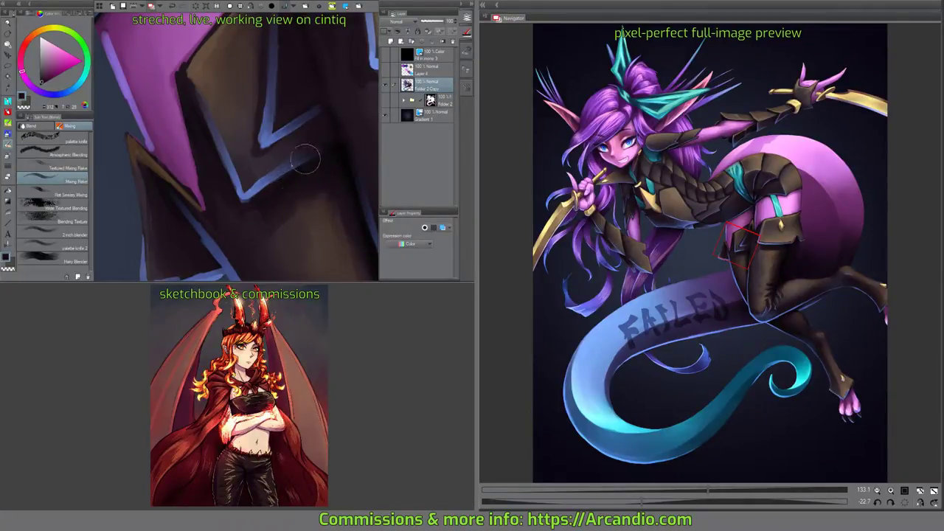
Blend the blue rim around the tip of the small dark flap behind the far thigh.
mouse_move(255, 191)
mouse_down()
mouse_move(312, 155)
mouse_move(331, 127)
mouse_move(294, 177)
mouse_move(344, 70)
mouse_move(216, 141)
mouse_up()
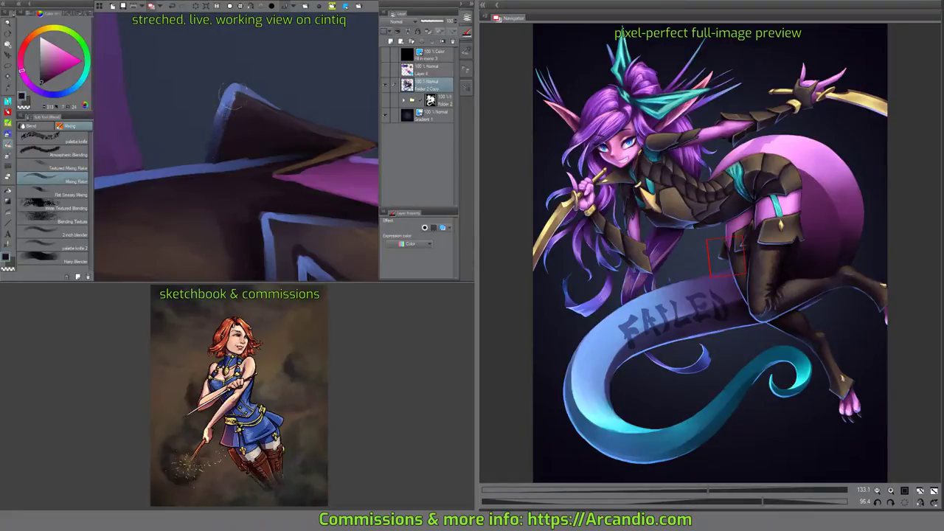
drag(236, 90, 243, 103)
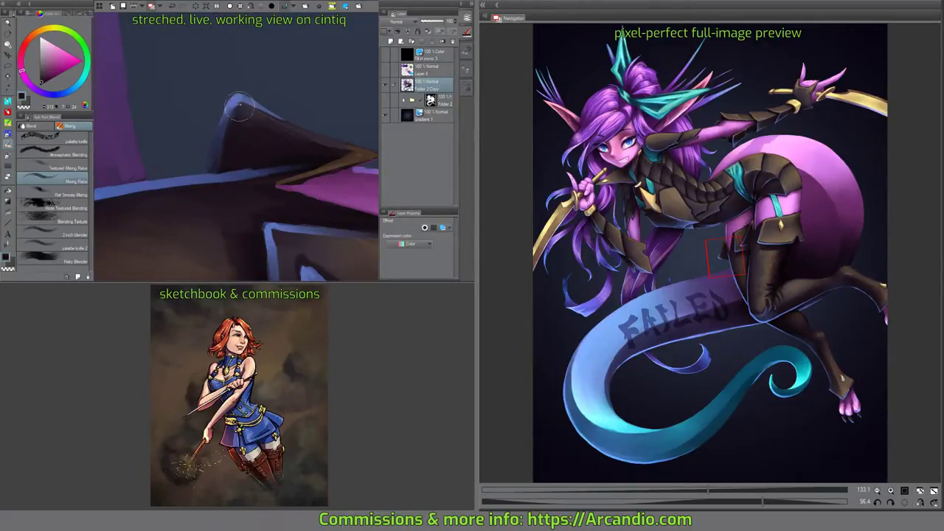
mouse_move(239, 114)
mouse_down()
mouse_move(285, 141)
mouse_move(309, 191)
mouse_move(297, 152)
mouse_move(288, 185)
mouse_move(314, 185)
mouse_move(319, 170)
mouse_move(312, 204)
mouse_move(289, 124)
mouse_move(294, 157)
mouse_up()
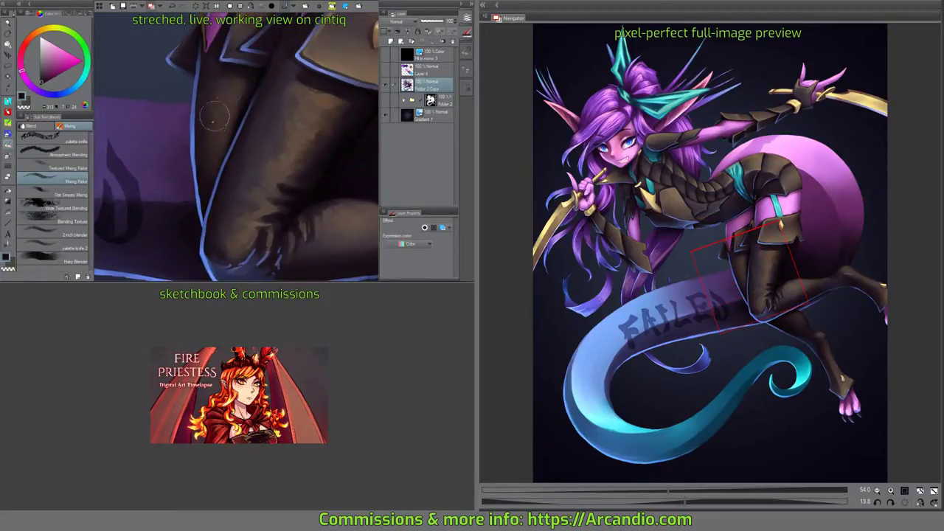
Blend the blue rim light along the lower leg's knee and shin into the dark brown legging.
drag(209, 157, 267, 120)
drag(315, 181, 231, 123)
alt+click(251, 127)
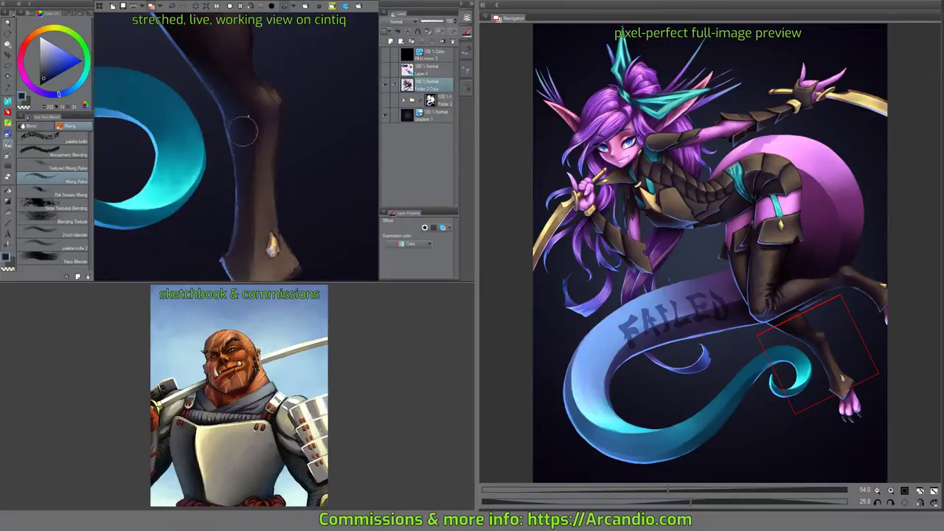
drag(253, 87, 314, 135)
drag(247, 99, 247, 139)
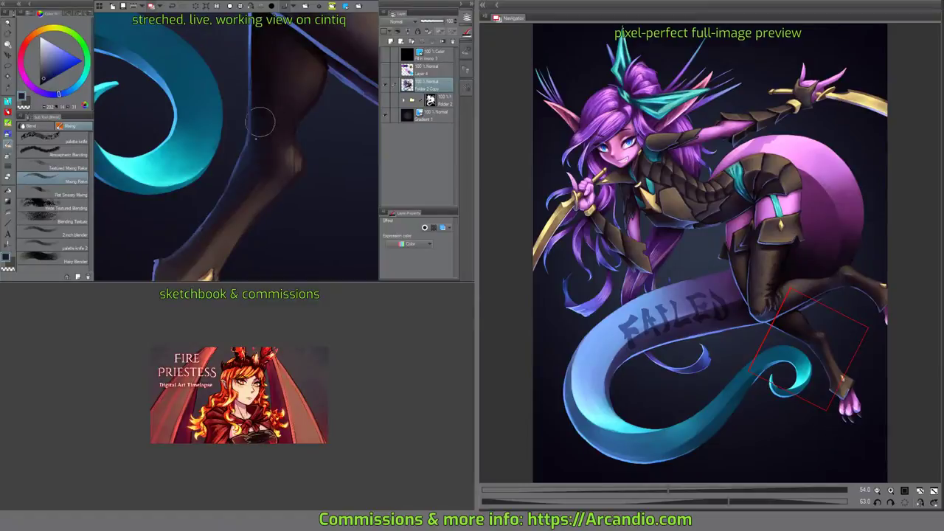
drag(259, 135, 228, 146)
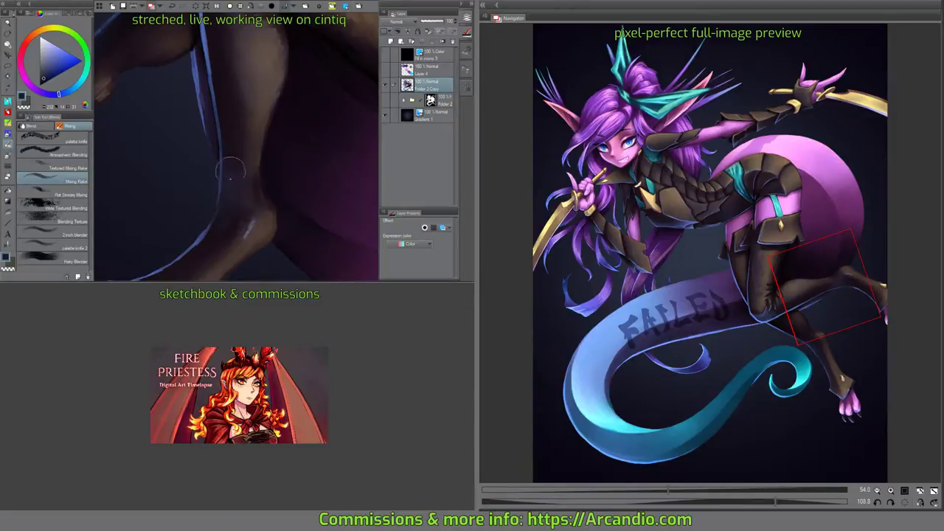
Soften and even out the blue rim along the inner bend of the raised leg's ankle.
drag(242, 194, 253, 141)
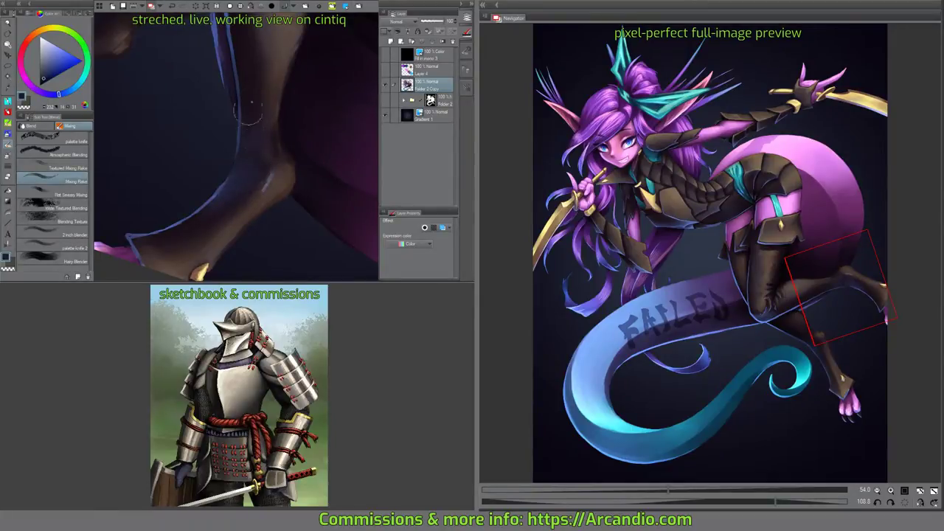
key(asciicircum)
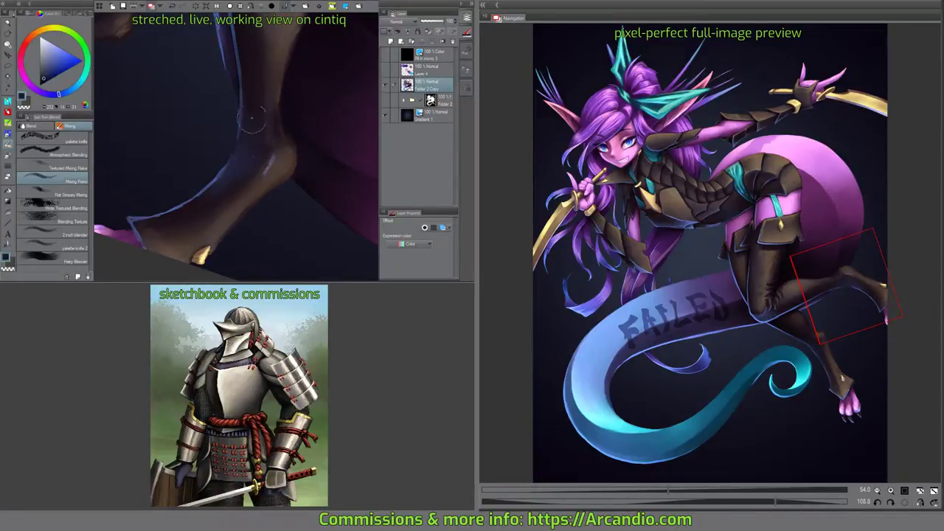
scroll(237, 153, up, 5)
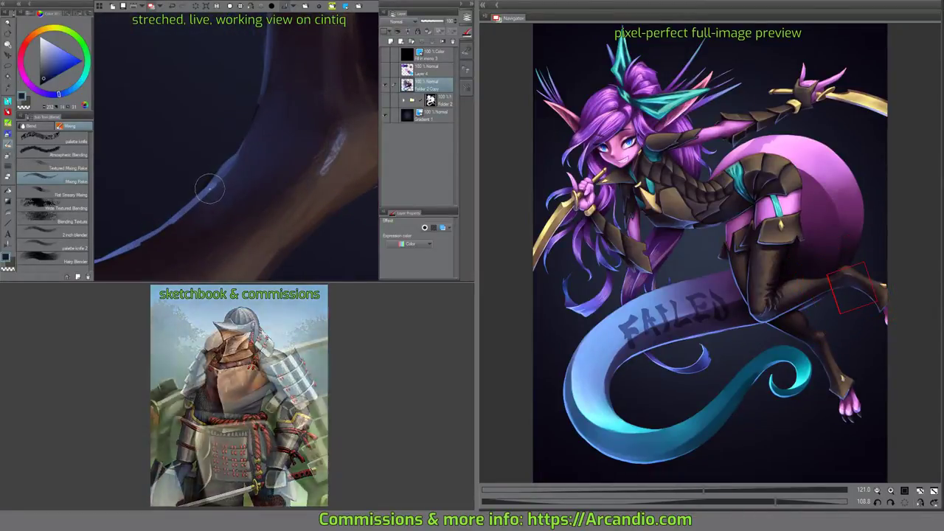
mouse_move(253, 120)
mouse_down()
mouse_move(244, 144)
mouse_move(264, 78)
mouse_move(258, 105)
mouse_up()
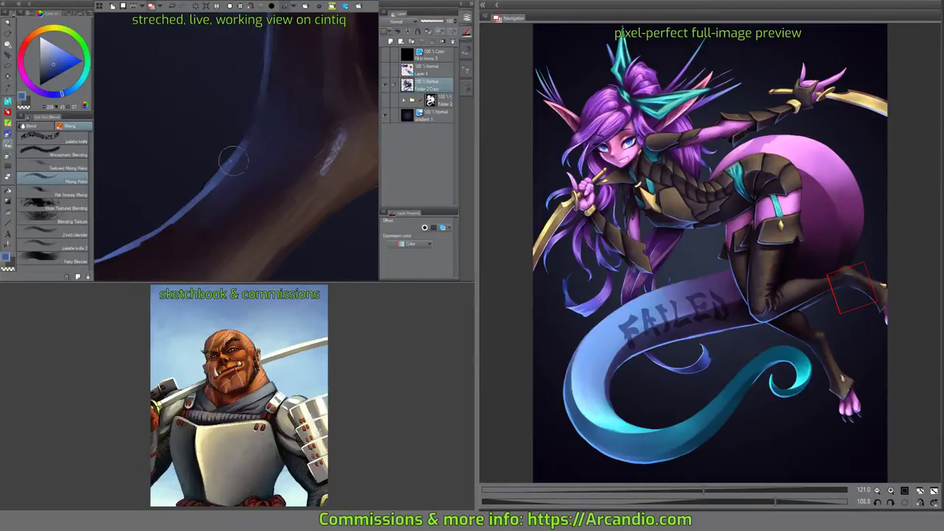
mouse_move(233, 160)
mouse_down()
mouse_move(260, 141)
mouse_move(270, 93)
mouse_move(211, 173)
mouse_move(280, 138)
mouse_move(211, 190)
mouse_move(259, 131)
mouse_up()
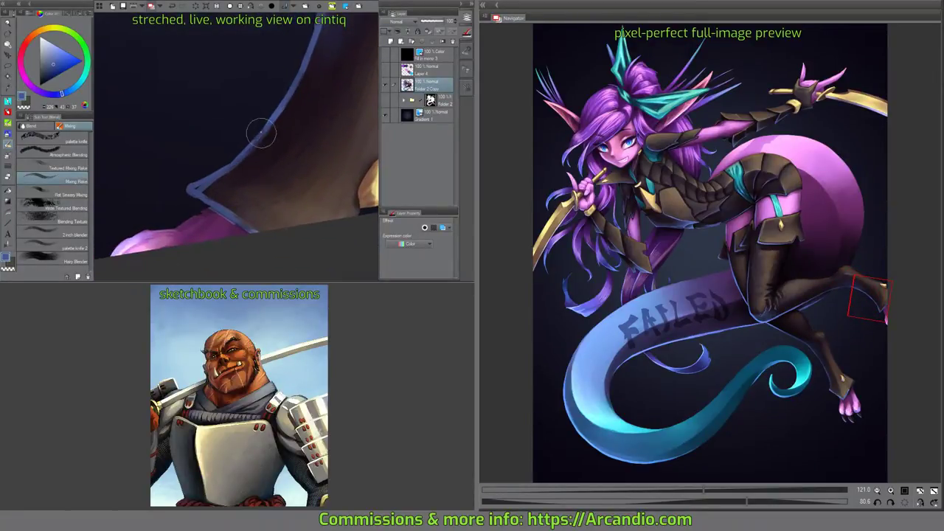
Smooth the blue rim around the pointed legging cuff above the raised foot and blend its dark brown edge.
mouse_move(229, 166)
mouse_down()
mouse_move(276, 137)
mouse_move(255, 78)
mouse_up()
drag(299, 130, 267, 124)
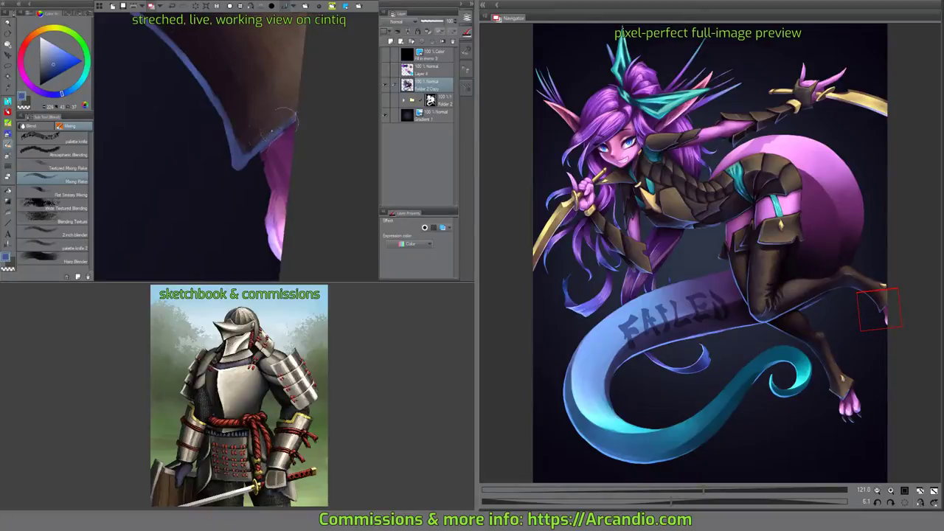
alt+click(250, 138)
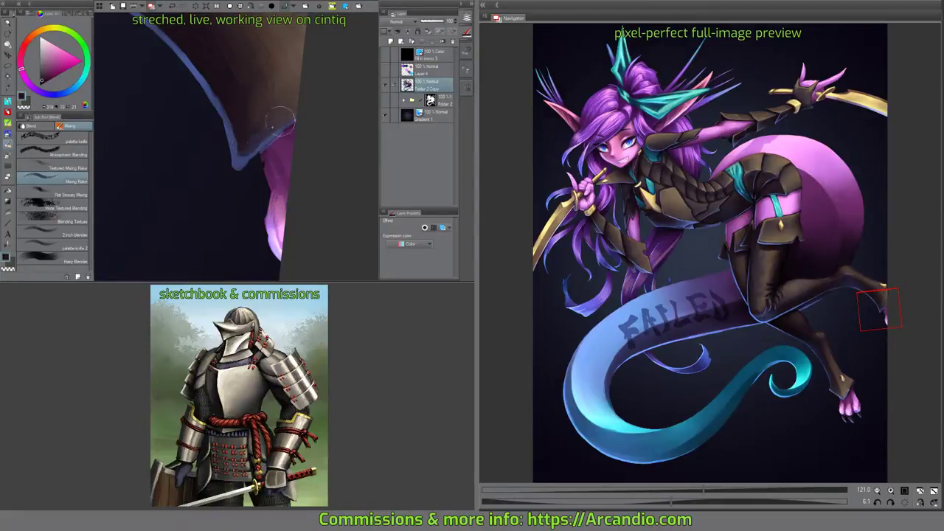
mouse_move(284, 81)
mouse_down()
mouse_move(300, 155)
mouse_move(256, 193)
mouse_move(254, 221)
mouse_move(266, 236)
mouse_up()
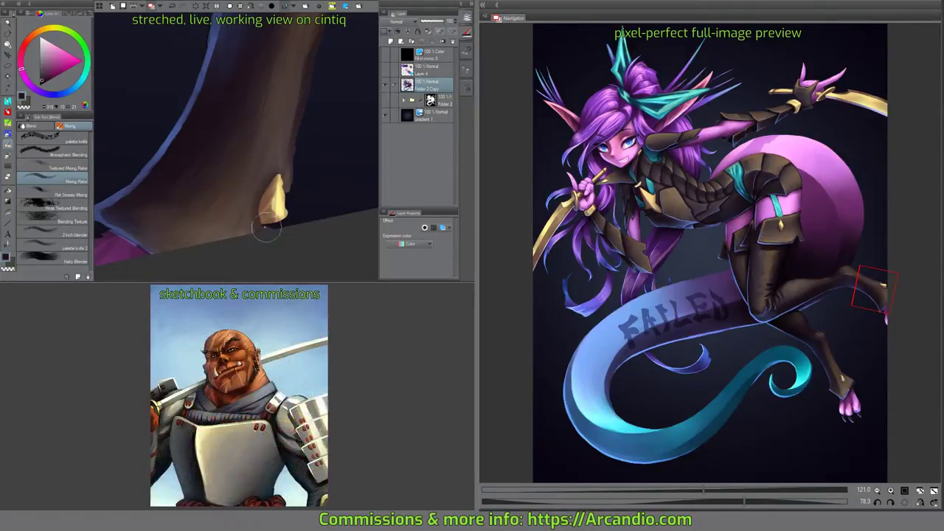
Blend the pale highlight stroke on the raised leg's heel into the brown legging and smooth the surrounding shading.
drag(281, 113, 276, 231)
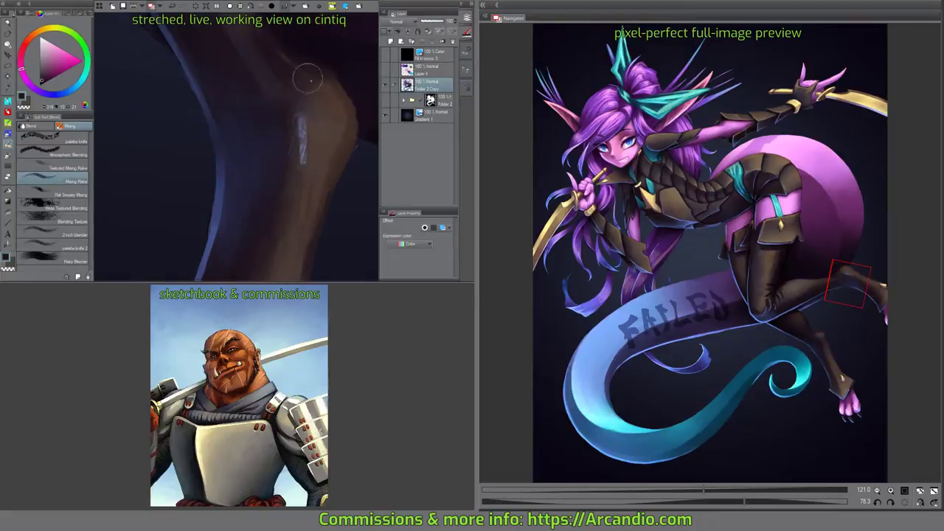
drag(305, 73, 302, 221)
mouse_move(295, 181)
mouse_down()
mouse_move(307, 146)
mouse_move(299, 173)
mouse_move(304, 117)
mouse_move(311, 140)
mouse_move(299, 191)
mouse_move(308, 153)
mouse_move(317, 204)
mouse_move(296, 216)
mouse_move(301, 160)
mouse_move(314, 174)
mouse_move(309, 188)
mouse_move(316, 177)
mouse_move(306, 193)
mouse_move(301, 180)
mouse_move(295, 185)
mouse_move(295, 221)
mouse_move(300, 211)
mouse_move(285, 217)
mouse_move(314, 196)
mouse_move(287, 157)
mouse_up()
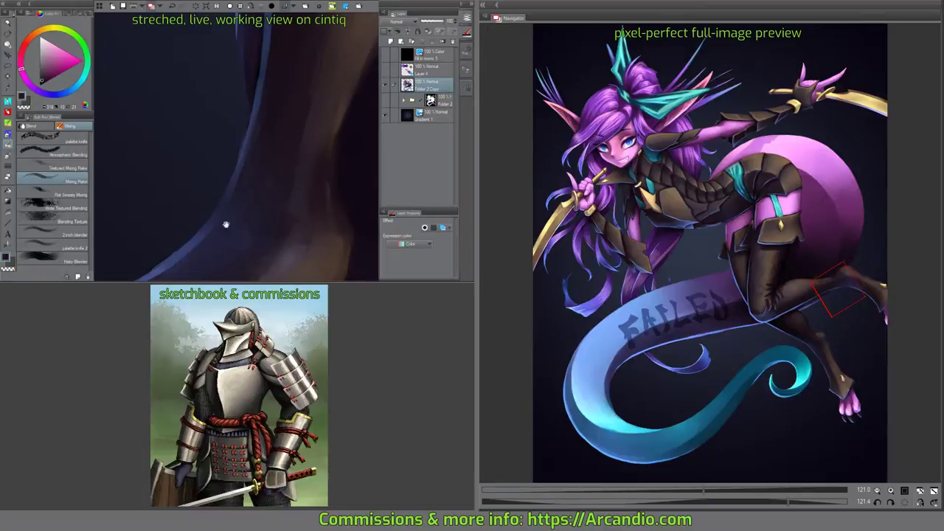
mouse_move(226, 221)
mouse_down()
mouse_move(273, 107)
mouse_move(233, 190)
mouse_move(271, 116)
mouse_move(250, 172)
mouse_up()
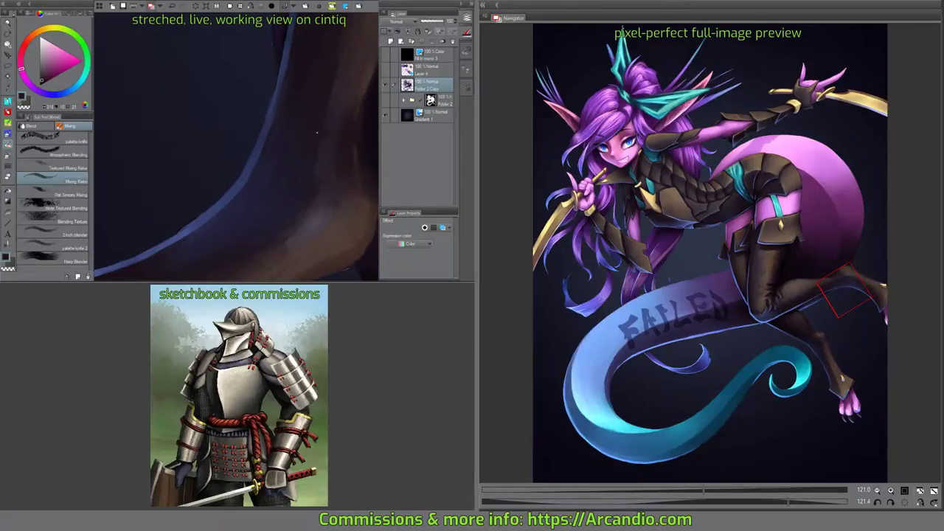
Refine the blue rim on the raised leg's cuff tip and its edge against the purple foot with the vector pencil.
scroll(318, 148, down, 1)
drag(317, 148, 221, 111)
scroll(330, 59, down, 1)
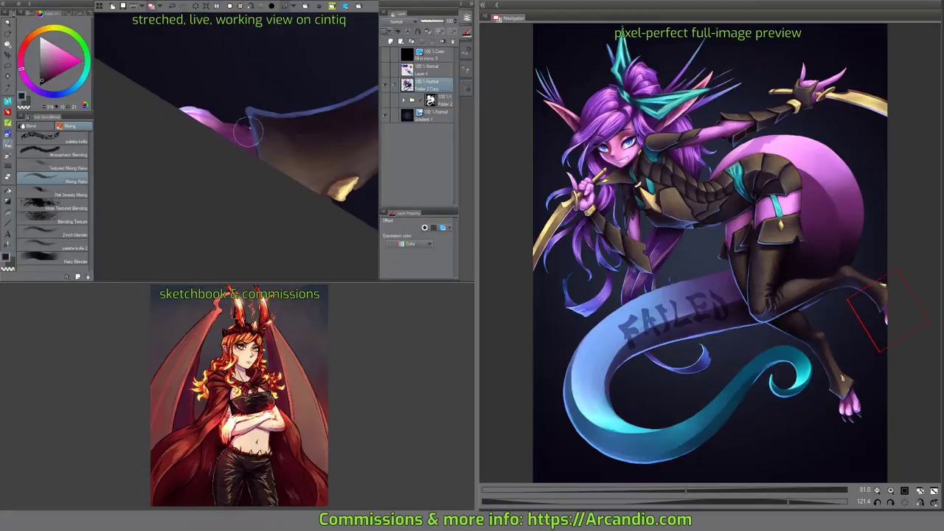
scroll(214, 110, up, 3)
click(8, 112)
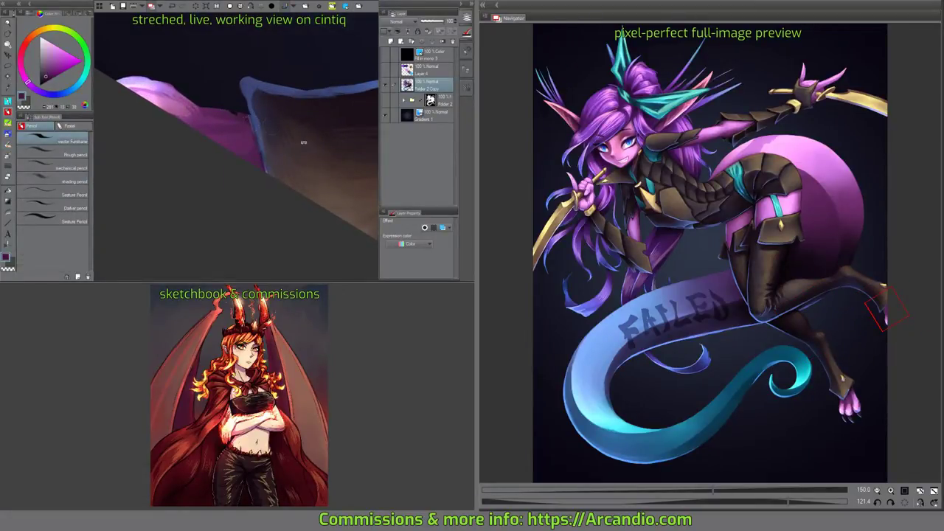
drag(304, 142, 250, 140)
scroll(250, 139, up, 2)
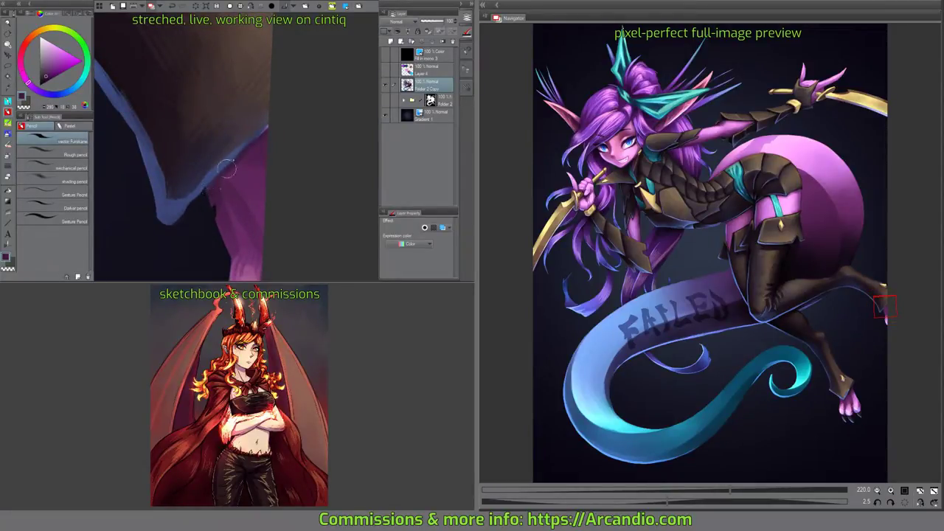
alt+click(209, 177)
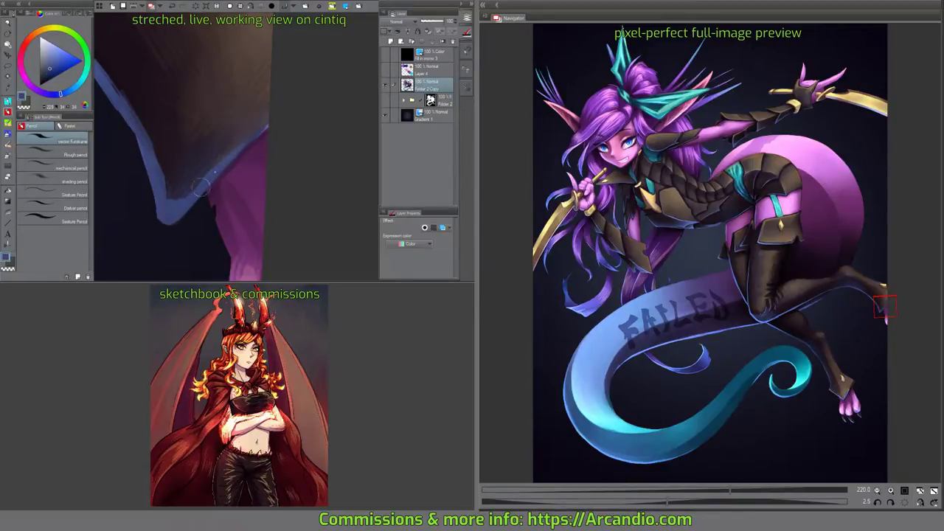
mouse_move(264, 121)
mouse_down()
mouse_move(291, 111)
mouse_move(258, 151)
mouse_move(259, 129)
mouse_up()
alt+click(227, 151)
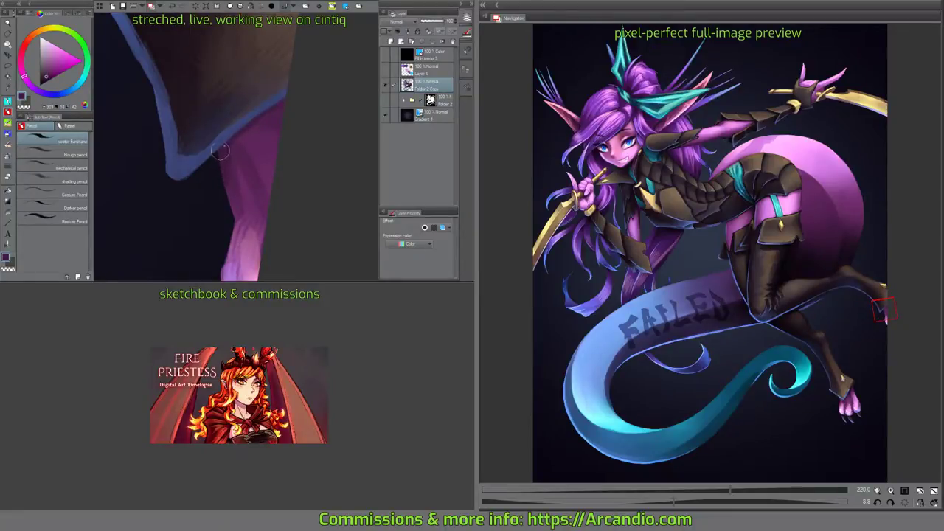
Repaint the raised foot's toe with sampled pale lilac, pink and purple tones.
drag(267, 111, 255, 150)
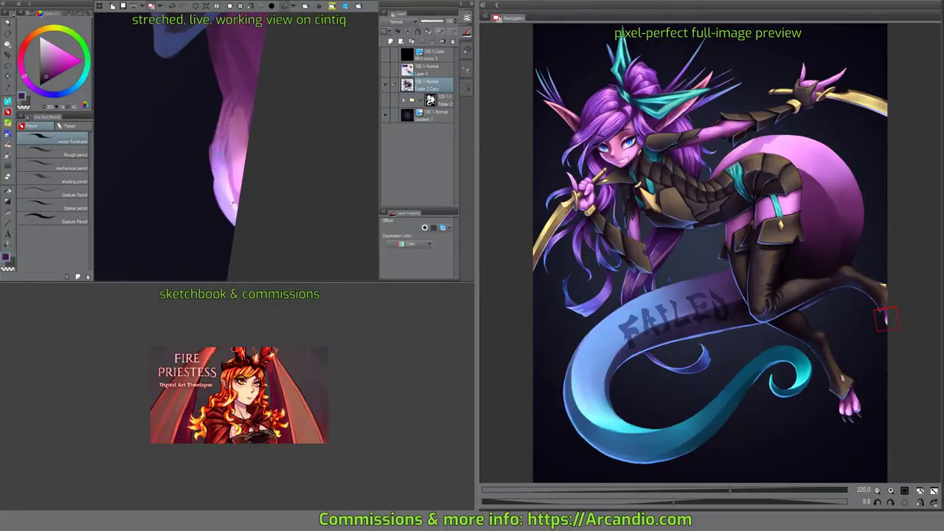
alt+click(225, 151)
alt+click(232, 193)
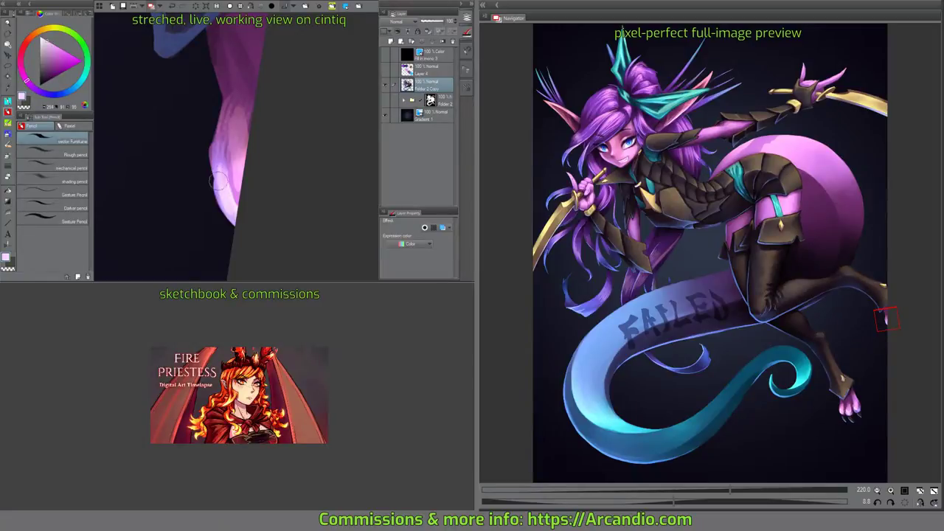
drag(238, 156, 236, 161)
alt+click(229, 187)
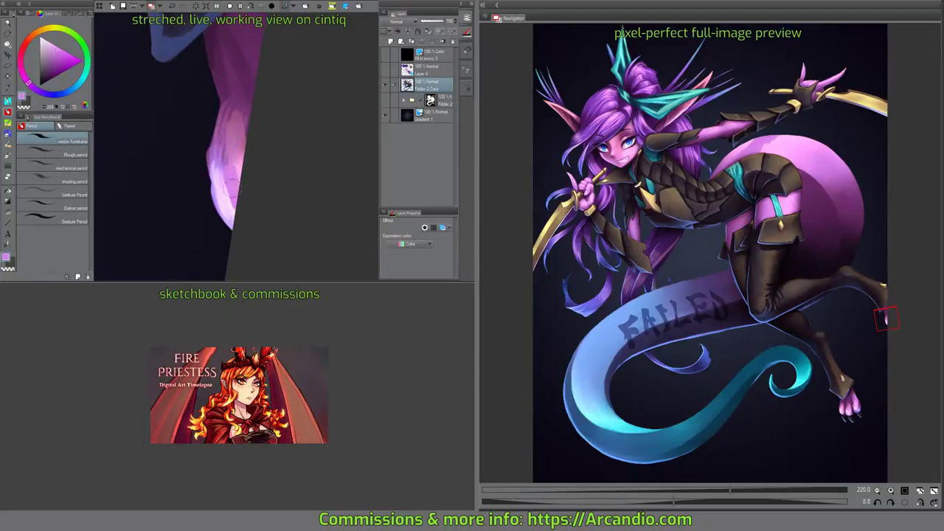
alt+click(225, 154)
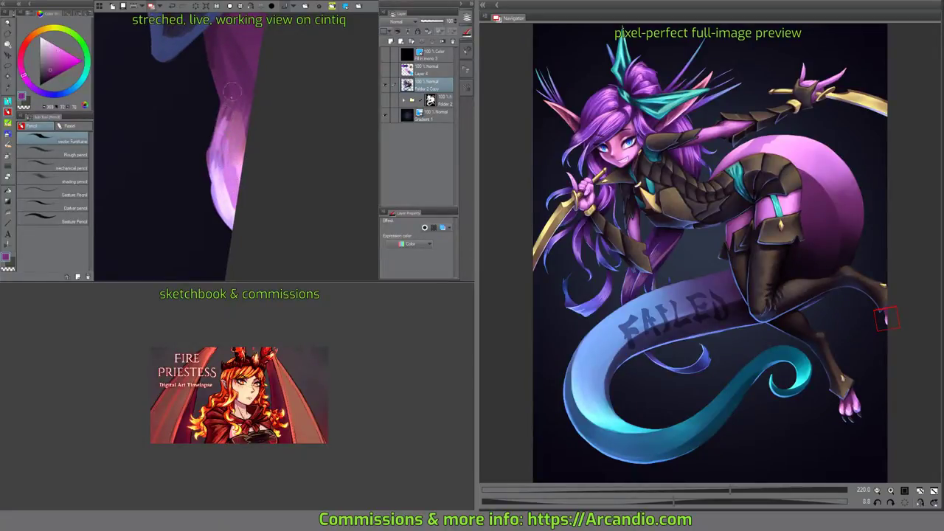
drag(218, 117, 224, 142)
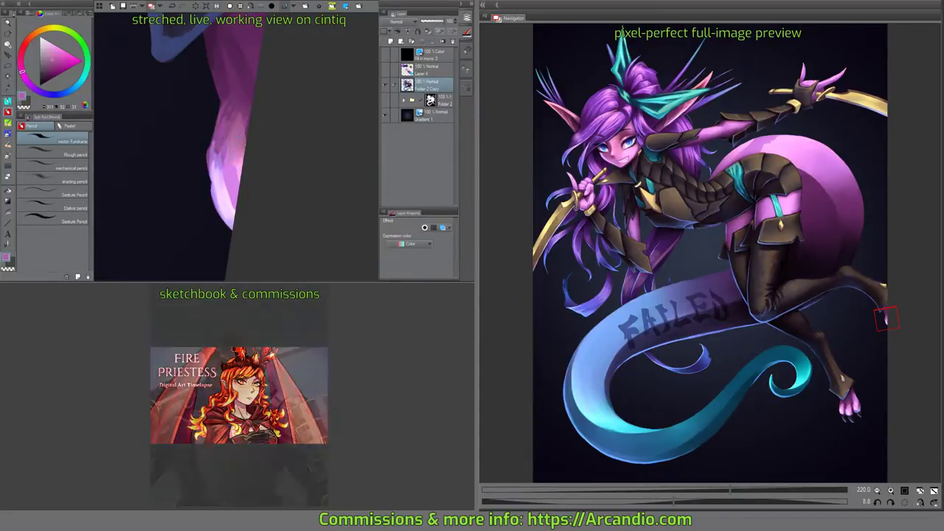
alt+click(248, 130)
drag(248, 126, 241, 156)
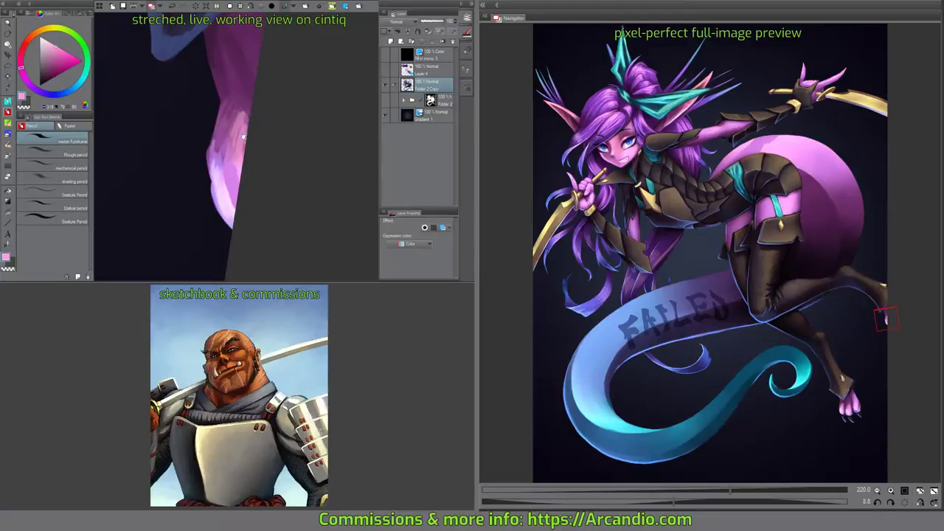
scroll(243, 136, up, 2)
alt+click(219, 189)
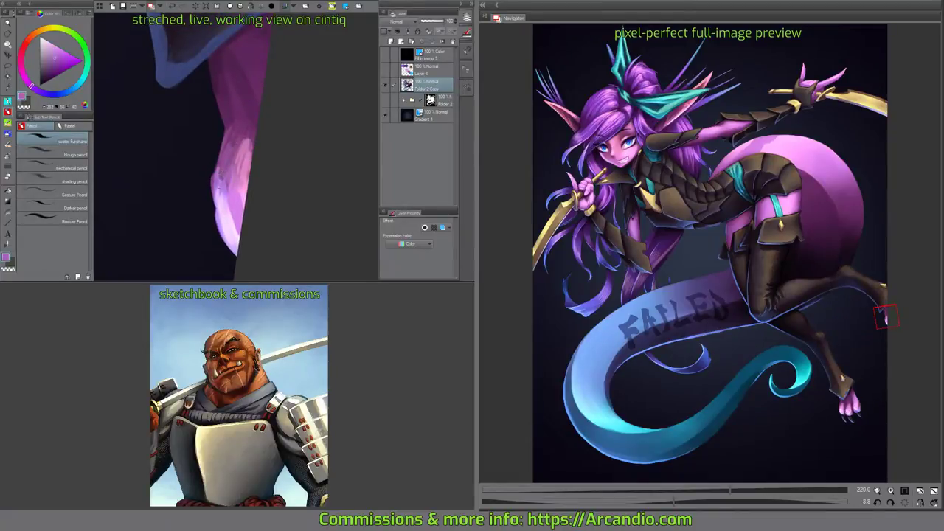
Paint a dark purple shadow on the raised foot's skin just beneath the cuff.
scroll(220, 190, down, 3)
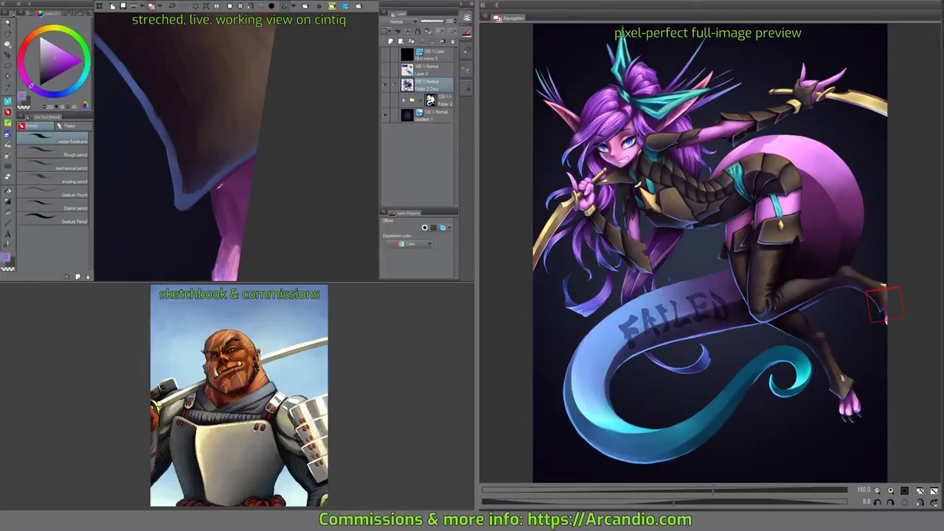
alt+click(218, 185)
drag(226, 185, 211, 146)
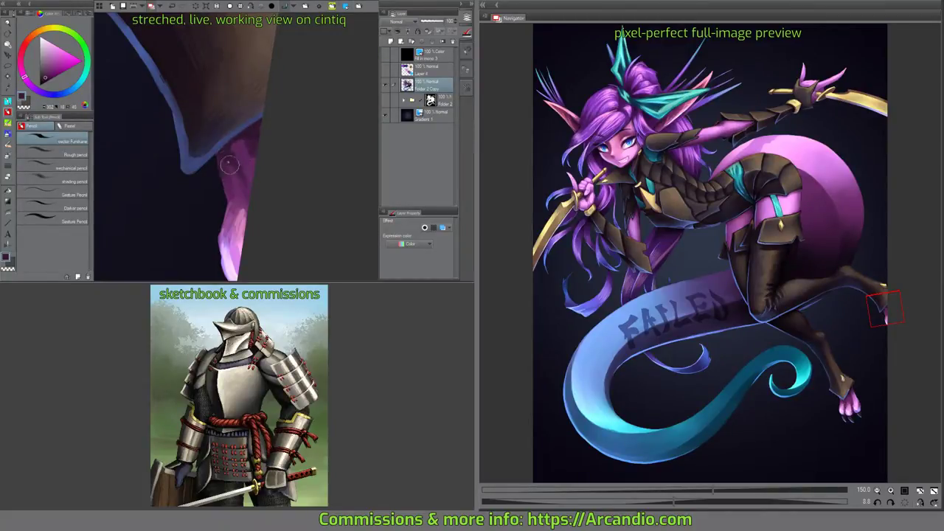
mouse_move(229, 165)
mouse_down()
mouse_move(289, 111)
mouse_move(244, 213)
mouse_move(255, 126)
mouse_move(242, 137)
mouse_move(229, 164)
mouse_move(295, 144)
mouse_up()
Repaint the blue rim along the side and bottom edges of the pointed cuff on the lower leg.
alt+click(247, 171)
alt+click(221, 187)
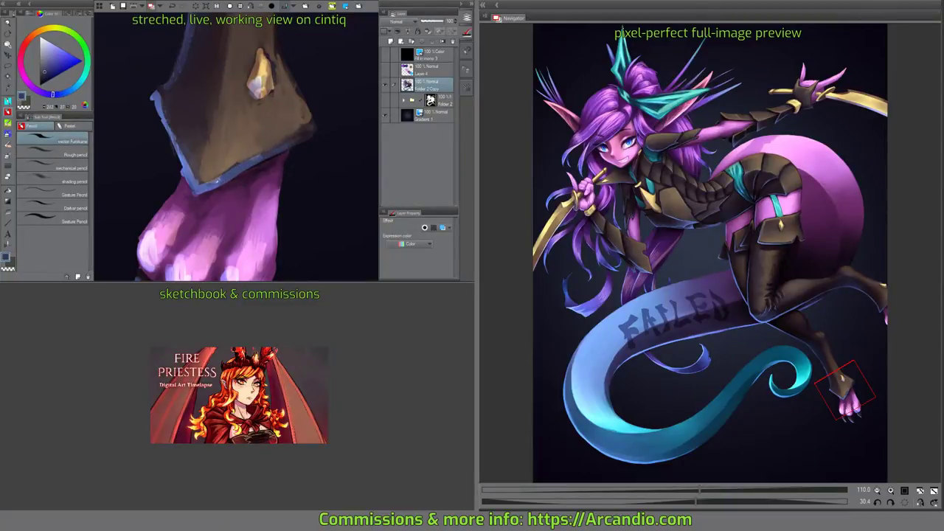
alt+click(190, 183)
mouse_move(250, 142)
mouse_down()
mouse_move(170, 107)
mouse_move(162, 118)
mouse_up()
alt+click(155, 98)
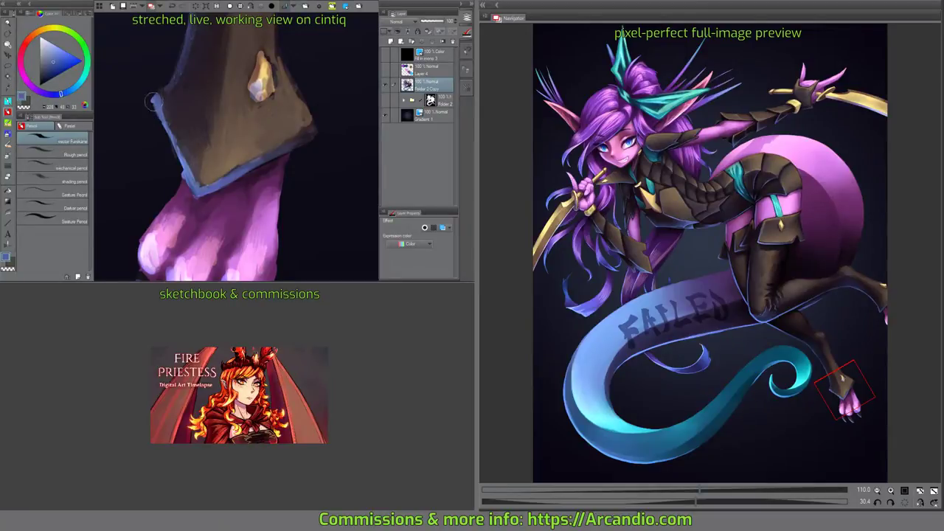
drag(184, 168, 193, 170)
scroll(160, 105, up, 4)
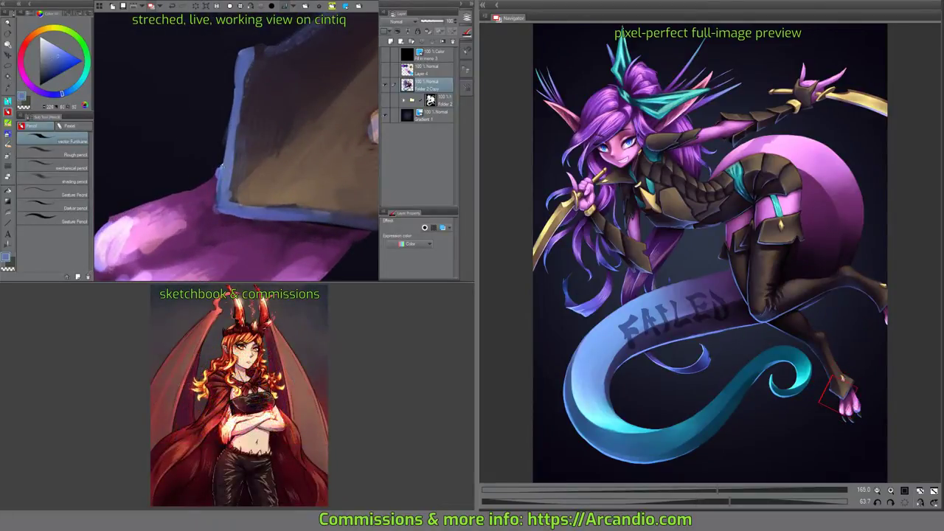
mouse_move(216, 195)
mouse_down()
mouse_move(250, 37)
mouse_move(299, 99)
mouse_move(250, 145)
mouse_up()
drag(186, 131, 205, 108)
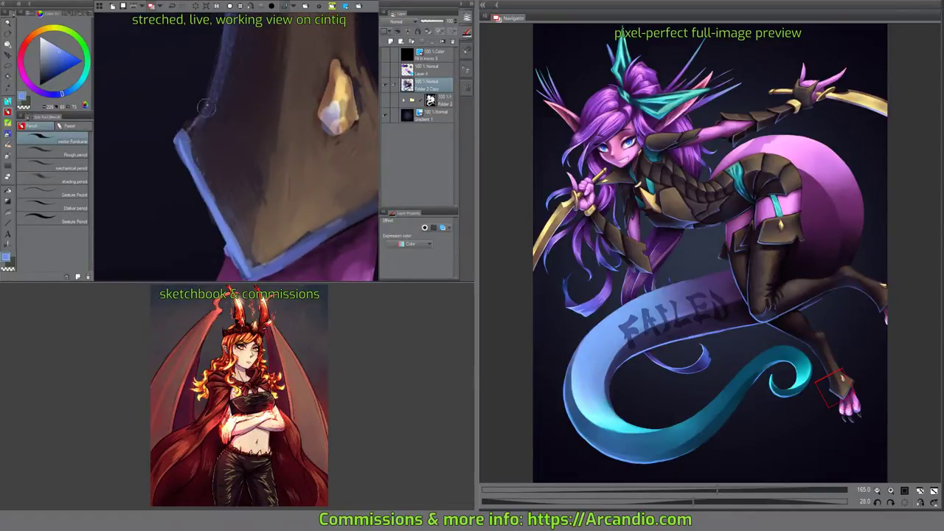
Redraw the thin blue rim line along the lower leg's shin and clean its outer edge with dark background colour.
mouse_move(222, 56)
mouse_down()
mouse_move(360, 89)
mouse_move(332, 92)
mouse_up()
drag(264, 139, 341, 81)
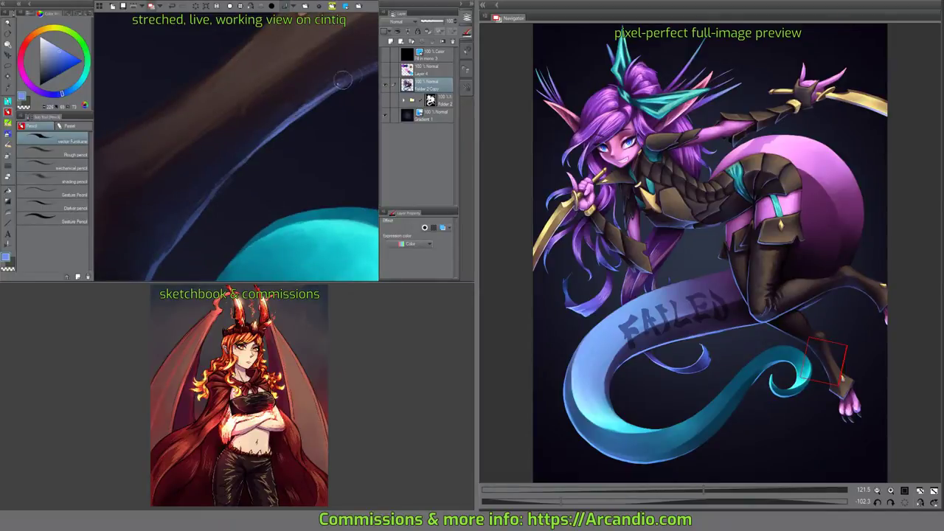
drag(329, 138, 298, 51)
drag(182, 192, 285, 48)
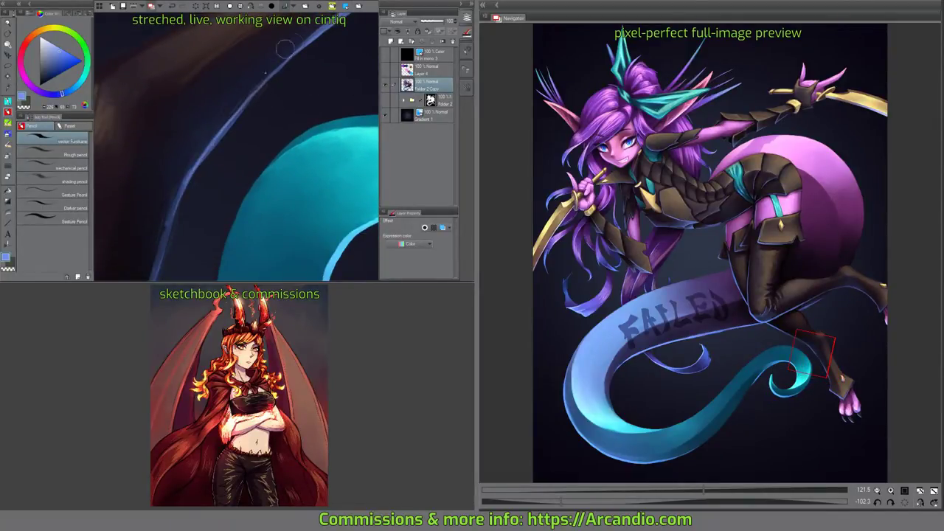
drag(217, 139, 287, 55)
mouse_move(254, 92)
mouse_down()
mouse_move(324, 31)
mouse_move(331, 97)
mouse_move(322, 133)
mouse_move(236, 160)
mouse_move(218, 193)
mouse_move(179, 203)
mouse_up()
alt+click(234, 161)
drag(279, 129, 208, 151)
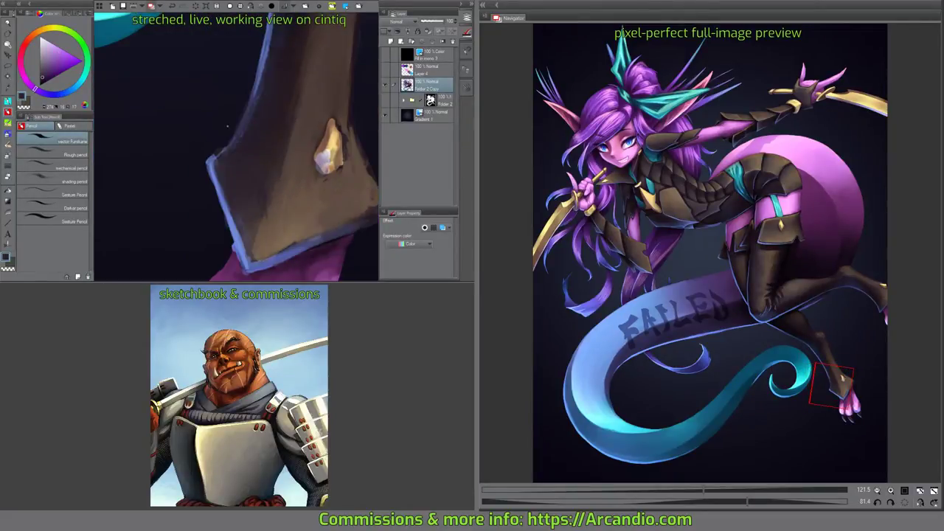
Sharpen the blue rim at the pointed cuff's outer corner, alternating sampled blue with dark background colour.
alt+click(217, 162)
alt+click(210, 158)
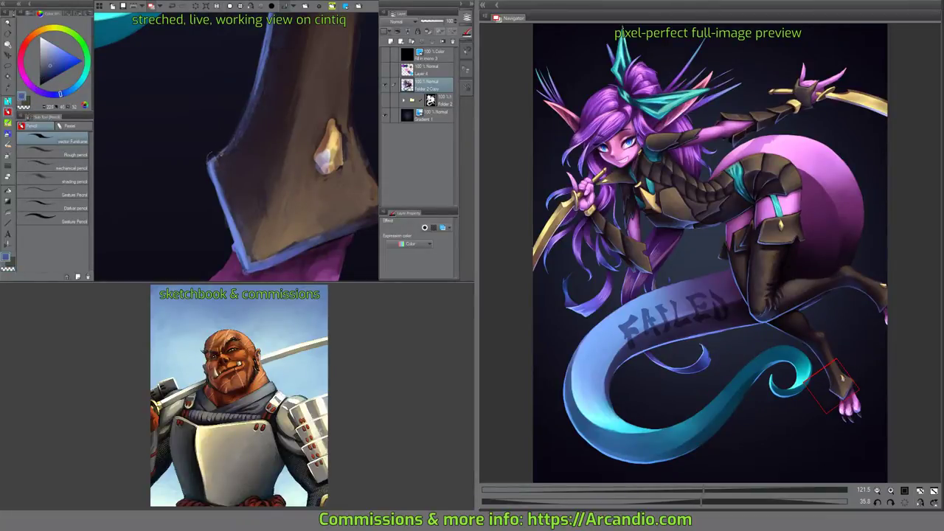
alt+click(251, 120)
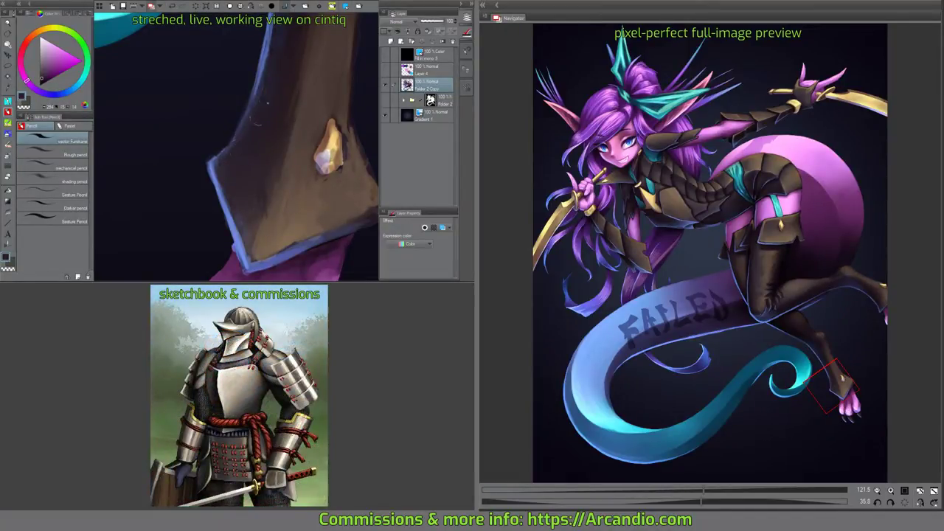
drag(266, 149, 224, 155)
alt+click(297, 105)
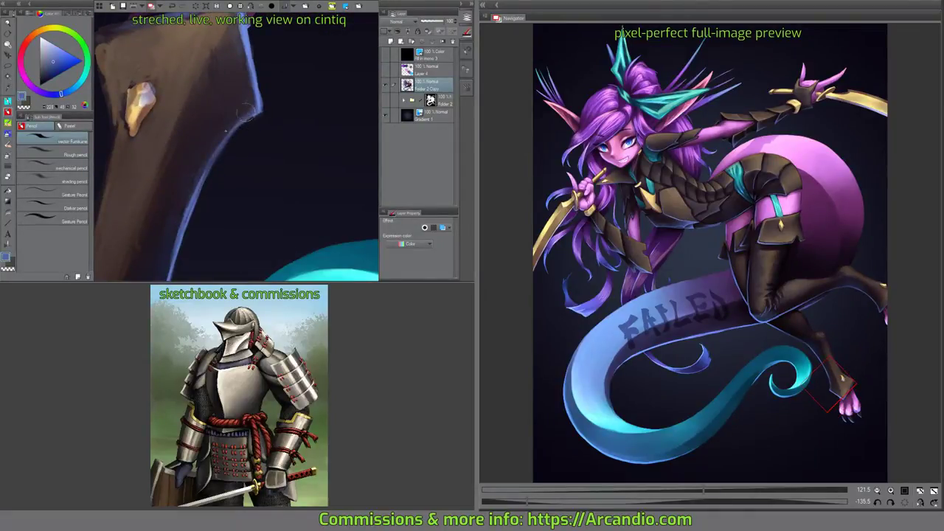
Refine the thin blue rim line along the lower leg from the cuff up to the knee, smoothing its edges.
drag(210, 153, 211, 185)
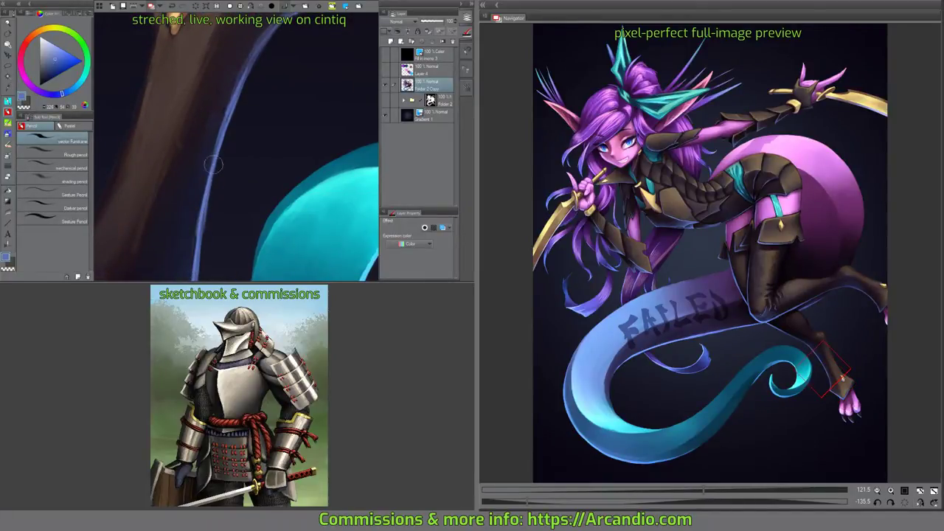
mouse_move(233, 95)
mouse_down()
mouse_move(310, 116)
mouse_move(261, 225)
mouse_move(276, 82)
mouse_move(239, 108)
mouse_move(283, 71)
mouse_move(213, 144)
mouse_up()
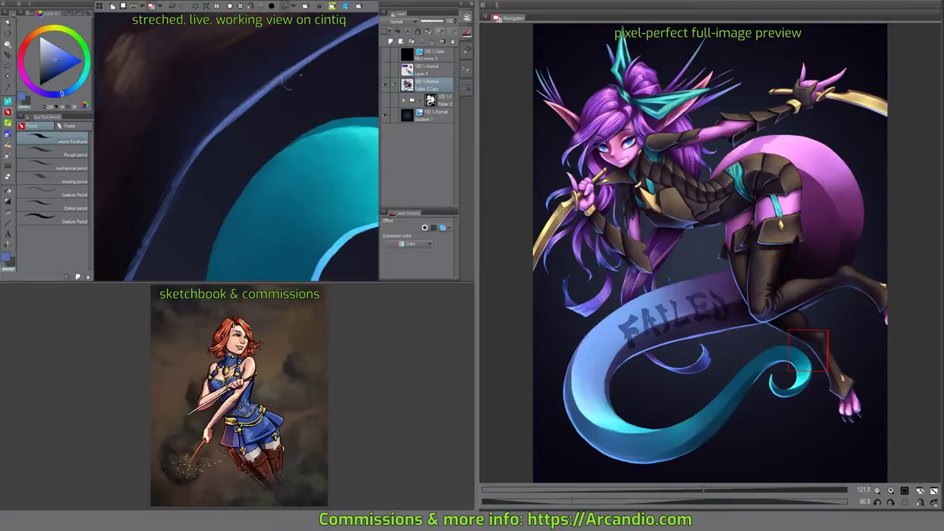
drag(247, 109, 301, 72)
drag(274, 96, 232, 113)
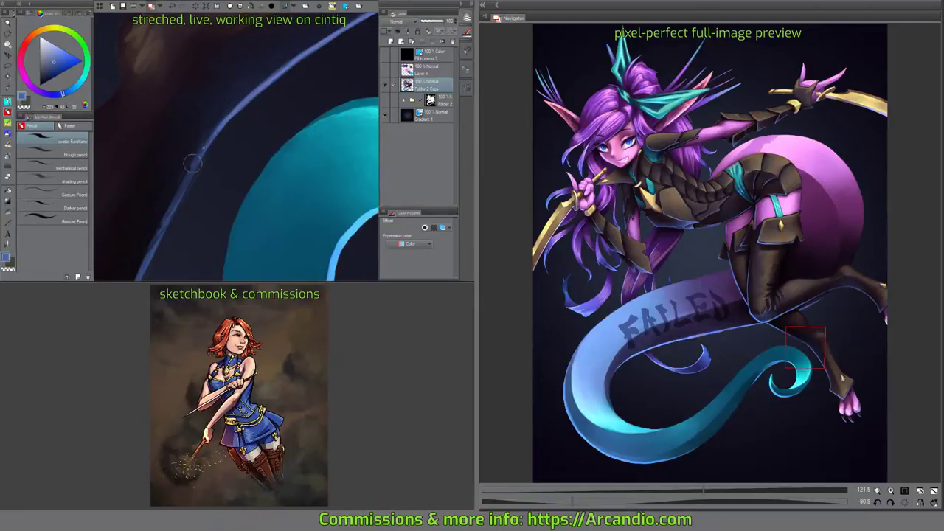
mouse_move(185, 189)
mouse_down()
mouse_move(217, 146)
mouse_move(251, 66)
mouse_move(273, 169)
mouse_move(258, 118)
mouse_move(275, 140)
mouse_move(276, 221)
mouse_move(242, 131)
mouse_move(258, 96)
mouse_move(206, 120)
mouse_up()
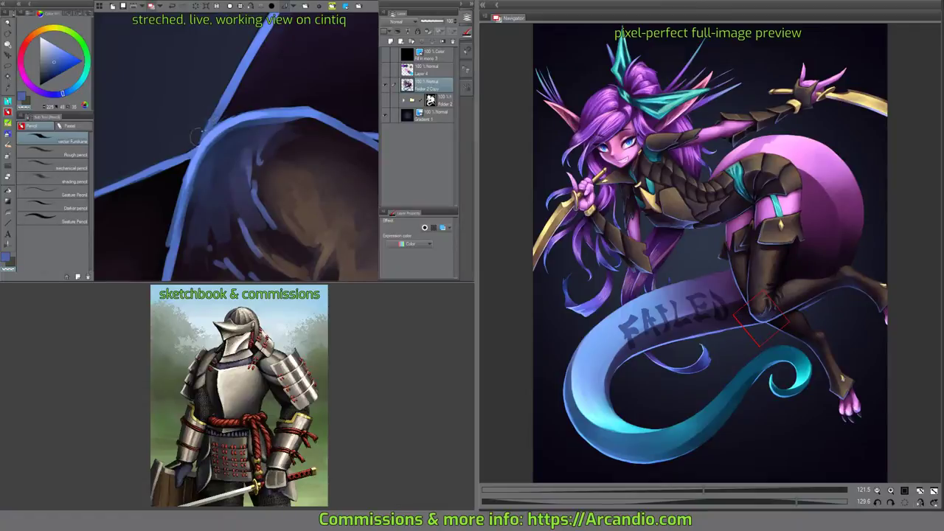
mouse_move(216, 91)
mouse_down()
mouse_move(312, 152)
mouse_move(245, 204)
mouse_move(288, 141)
mouse_move(273, 143)
mouse_move(270, 74)
mouse_move(214, 167)
mouse_up()
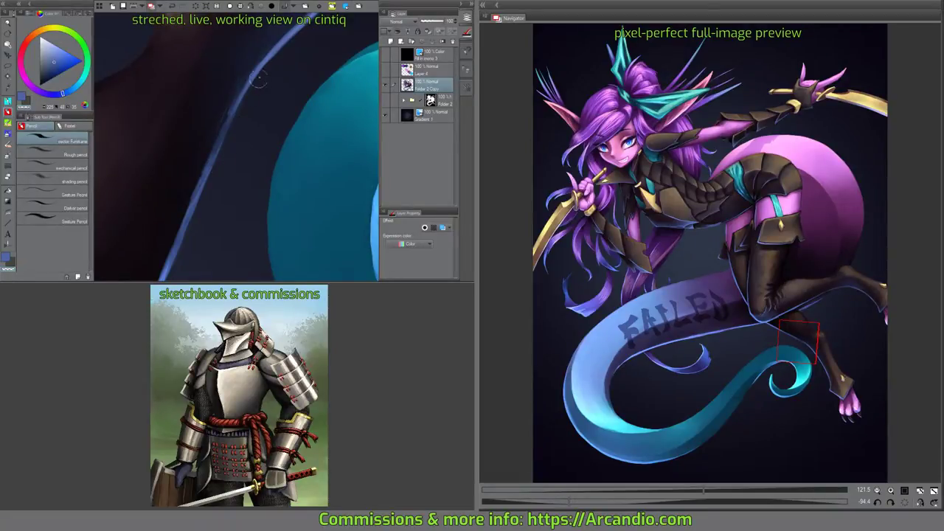
mouse_move(258, 80)
mouse_down()
mouse_move(250, 98)
mouse_move(272, 92)
mouse_up()
drag(288, 139, 297, 122)
Paint a dark shadow on the foot's skin directly beneath the lower edge of the pointed cuff.
alt+click(286, 125)
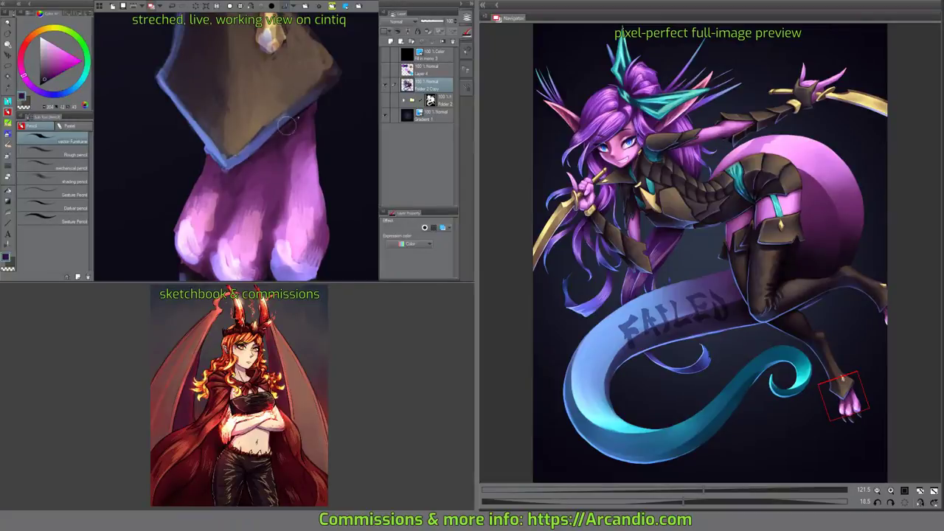
scroll(297, 118, up, 1)
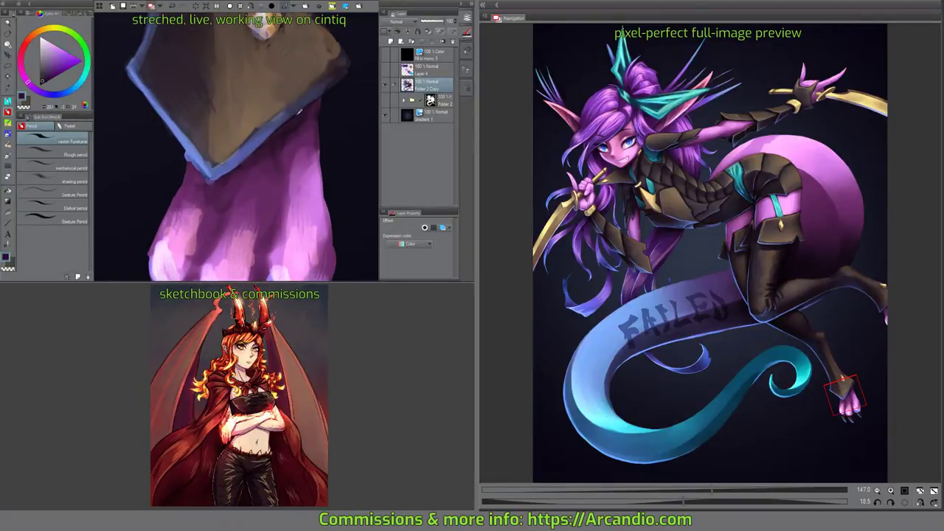
alt+click(299, 113)
drag(317, 121, 343, 107)
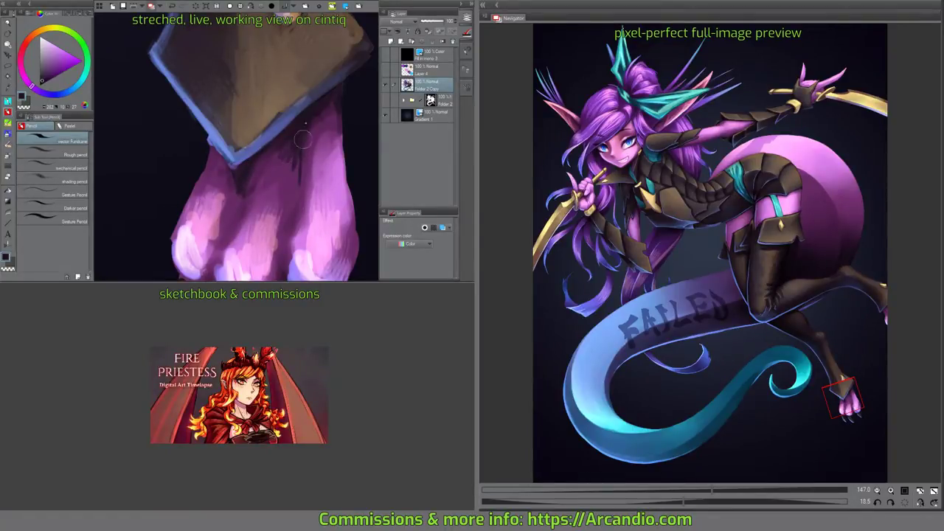
drag(308, 118, 329, 107)
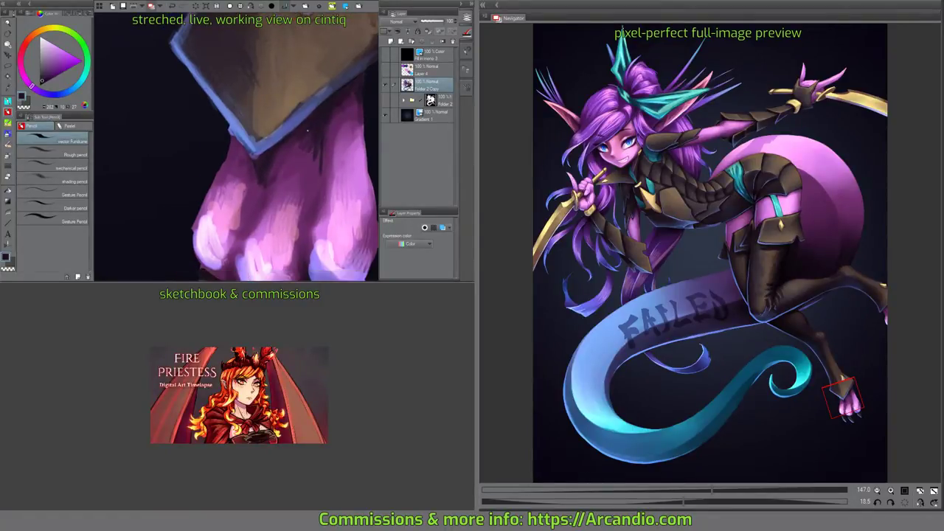
Blend the cuff shadow down between the toes with sampled dark purple and darken the toe undersides above the claws.
alt+click(237, 150)
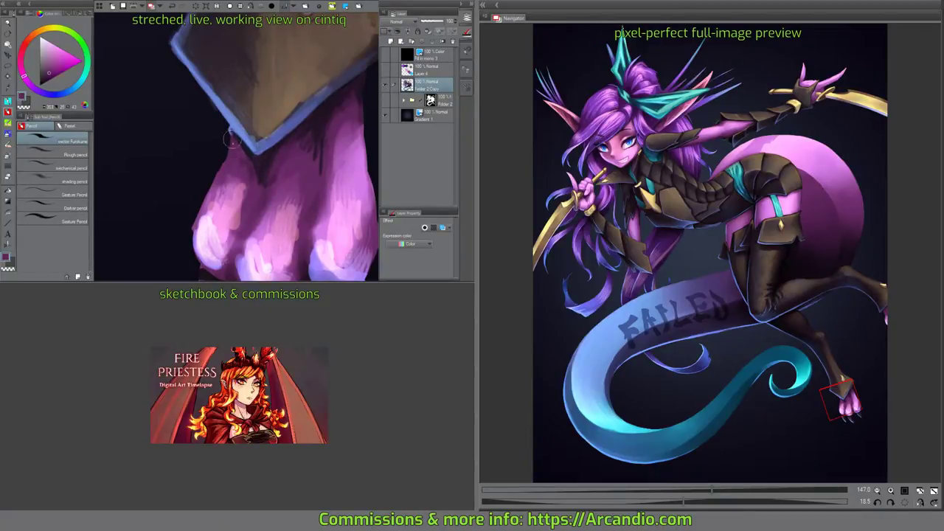
alt+click(225, 131)
scroll(214, 113, down, 3)
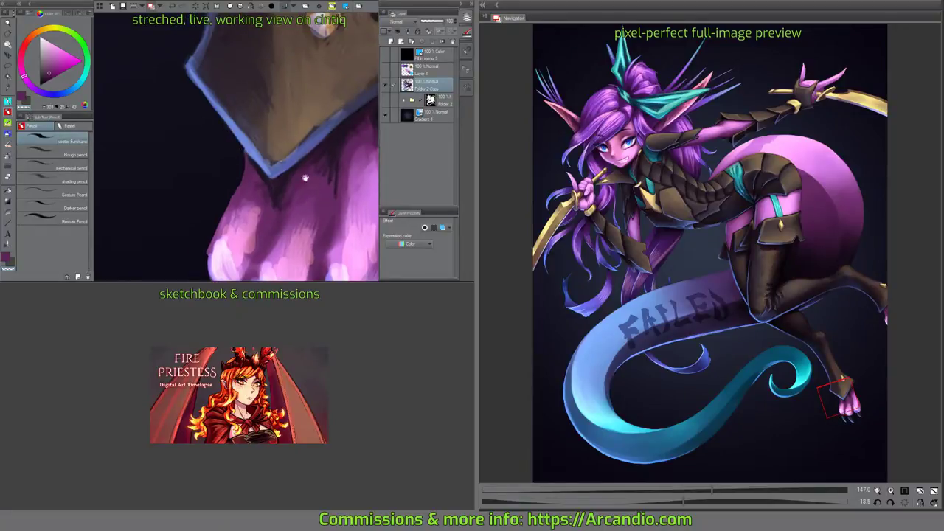
scroll(301, 151, up, 1)
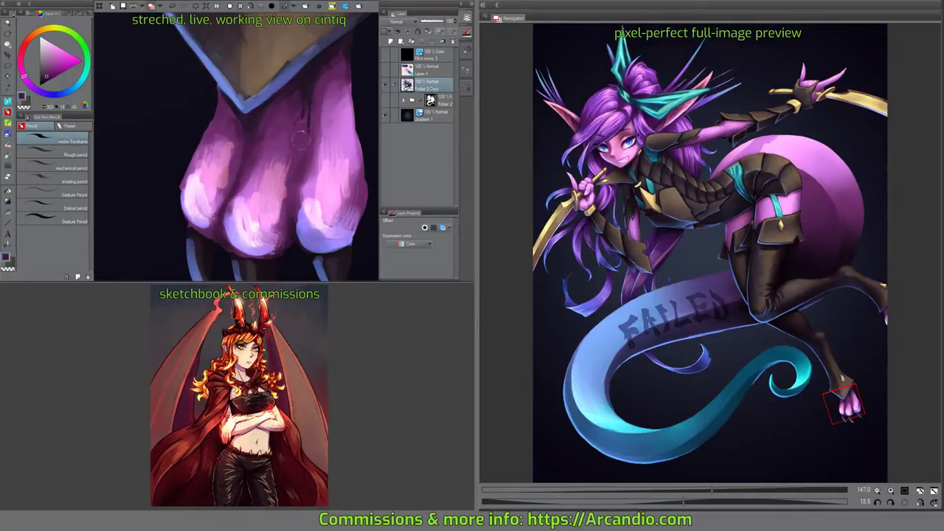
drag(297, 132, 309, 104)
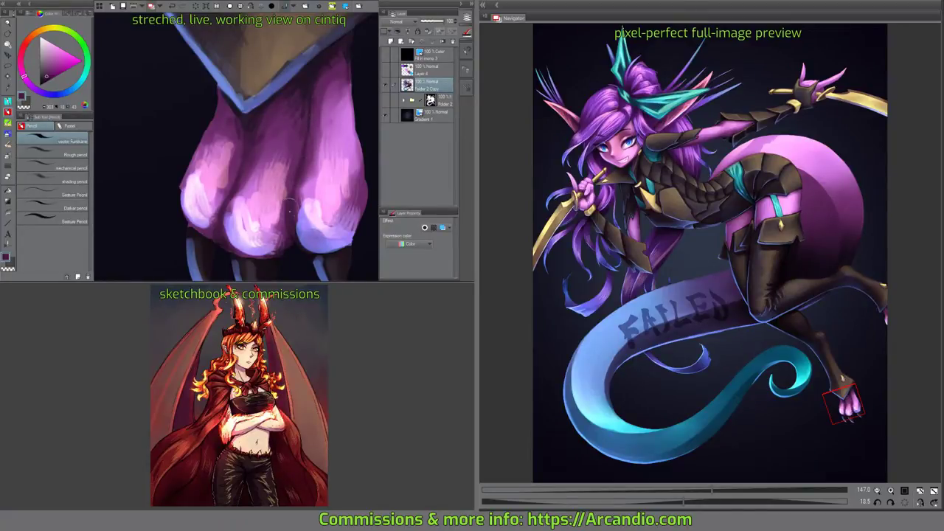
scroll(310, 68, down, 2)
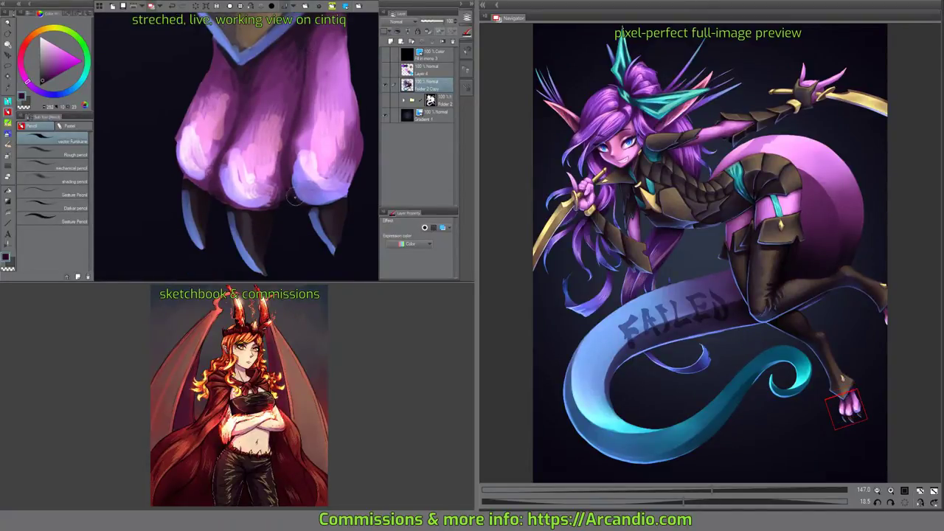
mouse_move(221, 196)
mouse_down()
mouse_move(214, 192)
mouse_move(238, 208)
mouse_up()
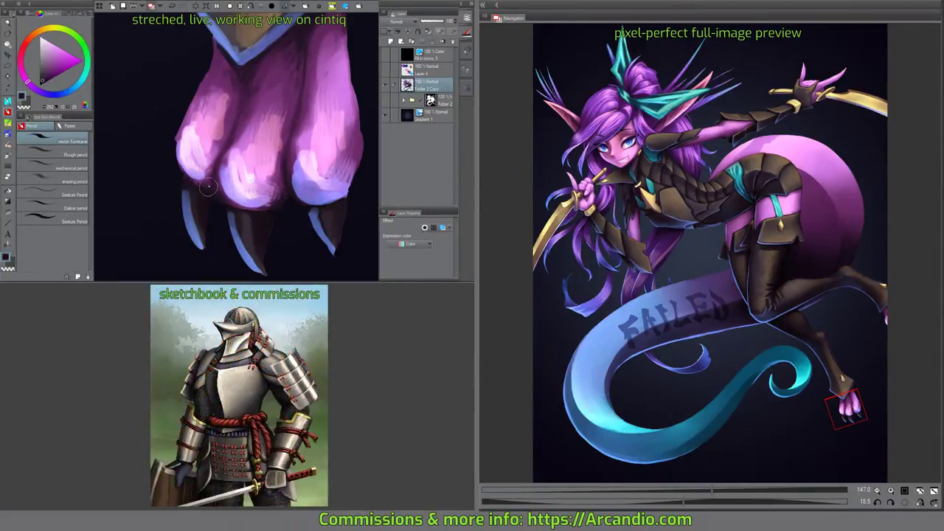
scroll(208, 188, right, 3)
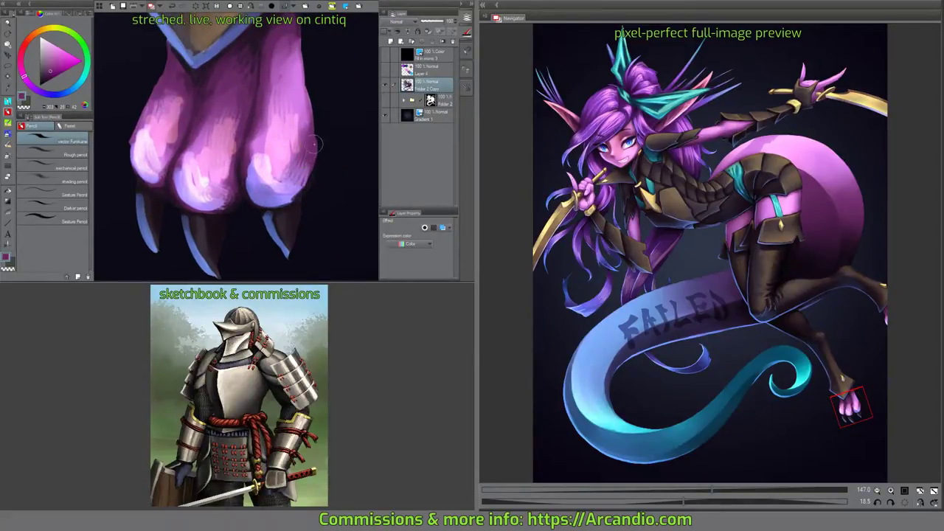
Brush sampled pale pink light onto the tops of the outer toes and blend it into the purple skin.
alt+click(292, 203)
key(minus)
key(minus)
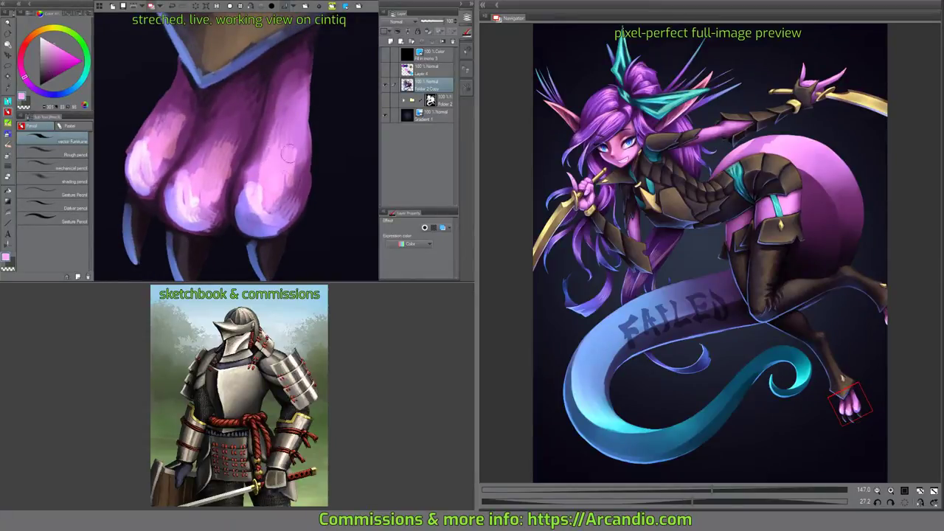
drag(274, 160, 282, 152)
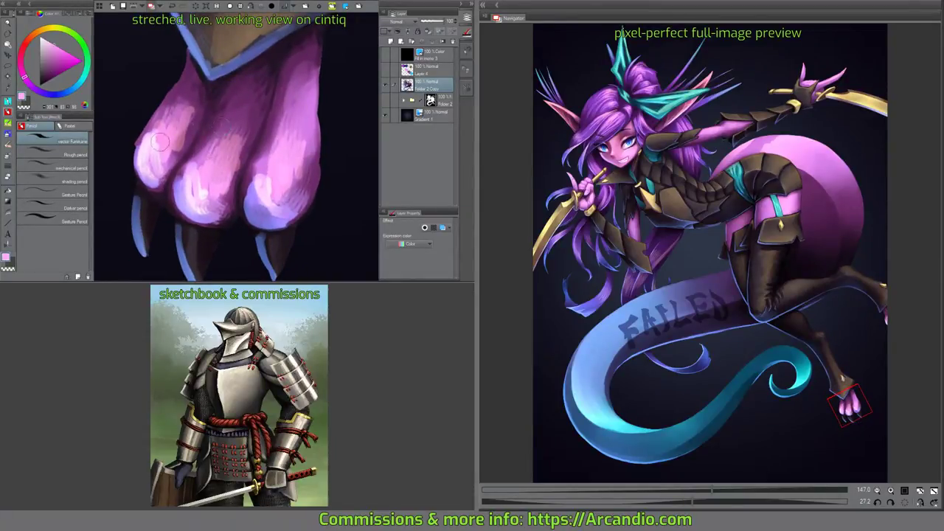
drag(159, 142, 168, 117)
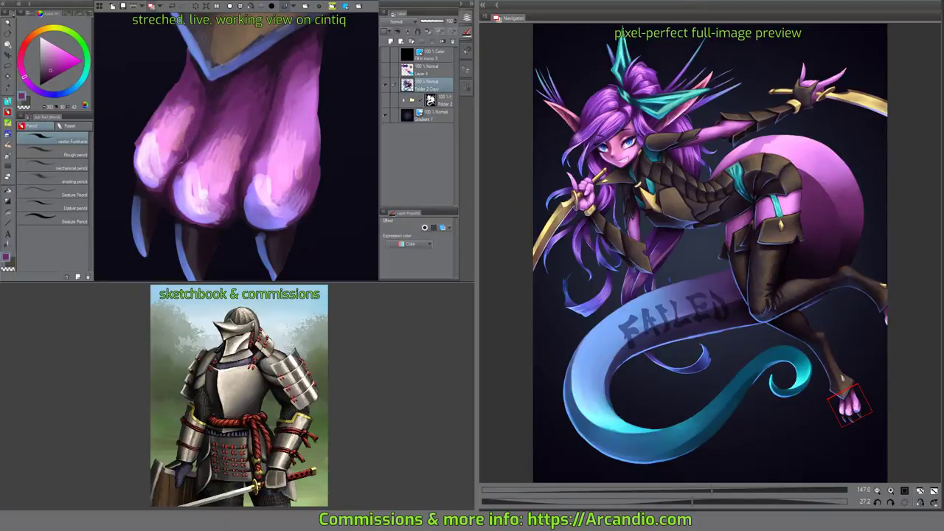
alt+click(167, 144)
drag(292, 154, 280, 171)
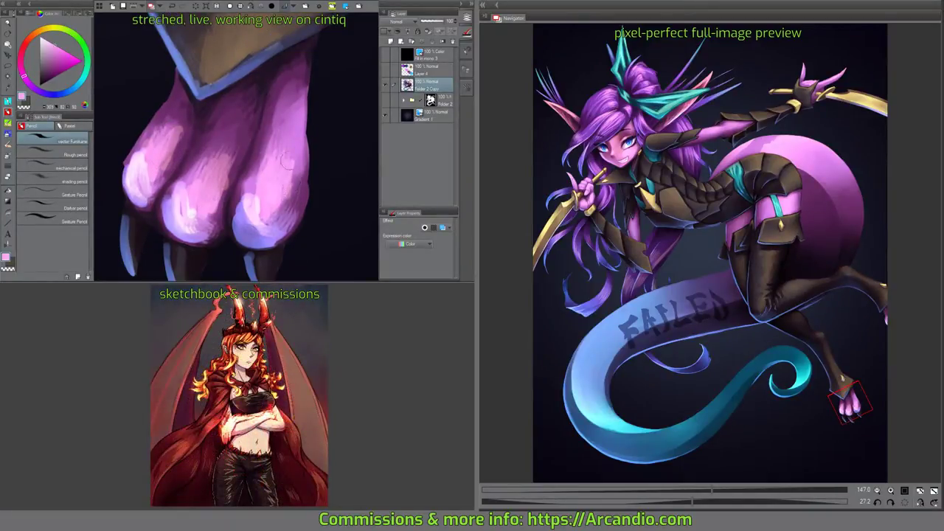
Add near-white highlights to the rounded tips of the toes.
mouse_move(192, 183)
mouse_down()
mouse_move(210, 205)
mouse_move(199, 187)
mouse_move(221, 149)
mouse_move(228, 168)
mouse_up()
alt+click(216, 164)
mouse_move(164, 127)
mouse_down()
mouse_move(171, 147)
mouse_move(165, 142)
mouse_up()
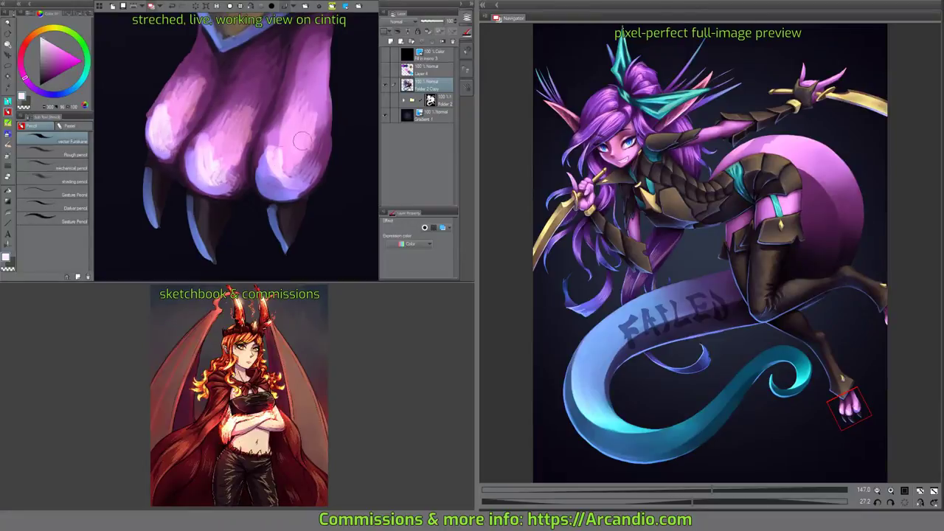
mouse_move(301, 140)
mouse_down()
mouse_move(274, 171)
mouse_move(288, 180)
mouse_move(295, 149)
mouse_move(300, 164)
mouse_up()
Shade the rounded toe tips with sampled mid purple to narrow the highlights and separate them from the blue rim.
alt+click(219, 132)
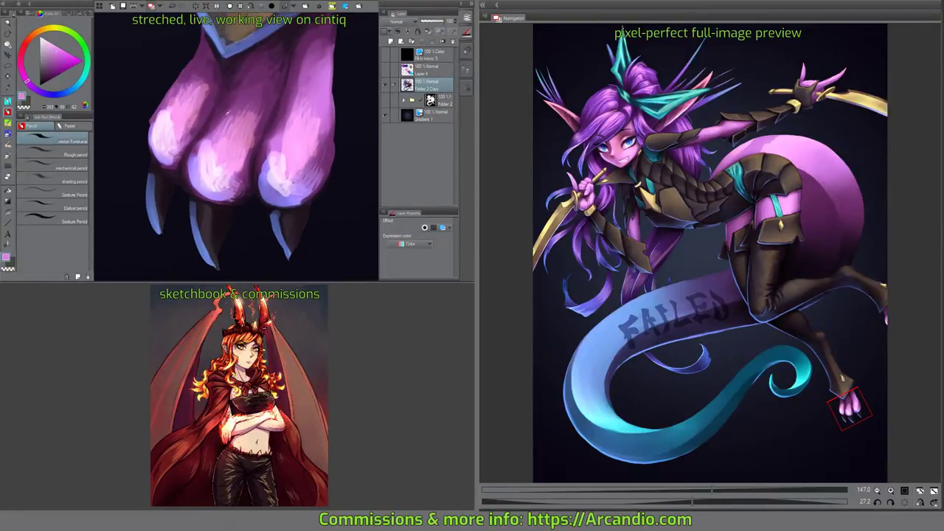
mouse_move(196, 145)
mouse_down()
mouse_move(206, 175)
mouse_move(215, 177)
mouse_move(199, 144)
mouse_move(214, 183)
mouse_move(227, 177)
mouse_move(198, 154)
mouse_move(198, 171)
mouse_move(154, 113)
mouse_move(158, 141)
mouse_move(167, 147)
mouse_move(164, 125)
mouse_move(156, 159)
mouse_up()
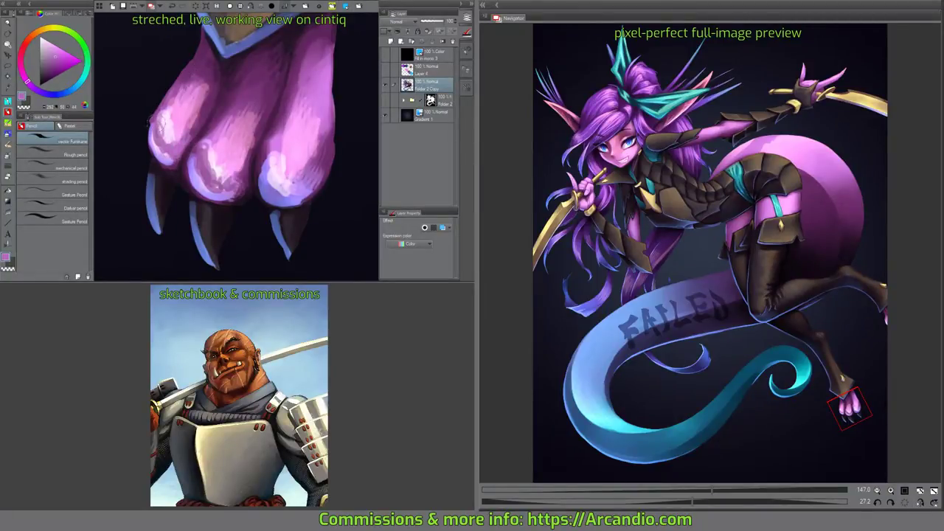
scroll(223, 90, down, 1)
drag(265, 136, 292, 189)
drag(221, 151, 229, 157)
mouse_move(200, 127)
mouse_down()
mouse_move(201, 174)
mouse_move(228, 186)
mouse_up()
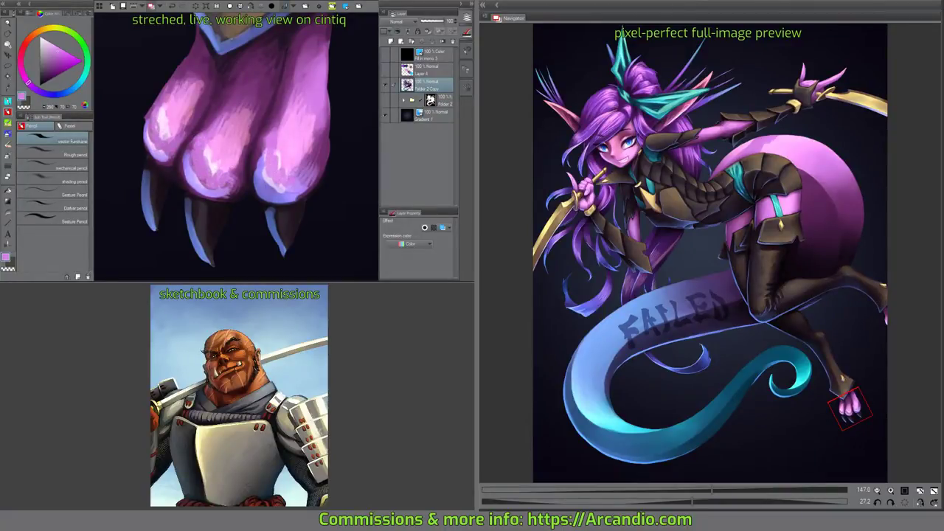
drag(215, 132, 258, 143)
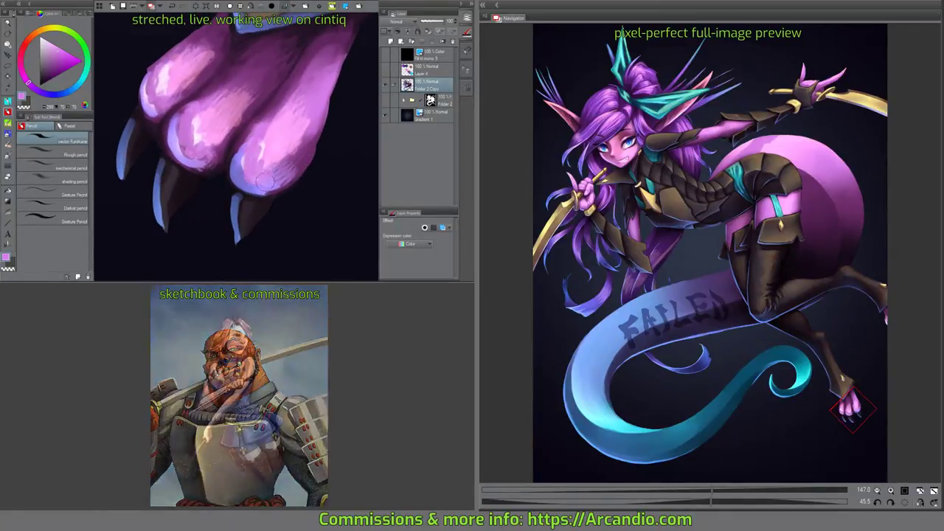
Soften the hard highlight edges on all three toes with light pink strokes.
scroll(298, 162, up, 1)
scroll(298, 162, up, 1)
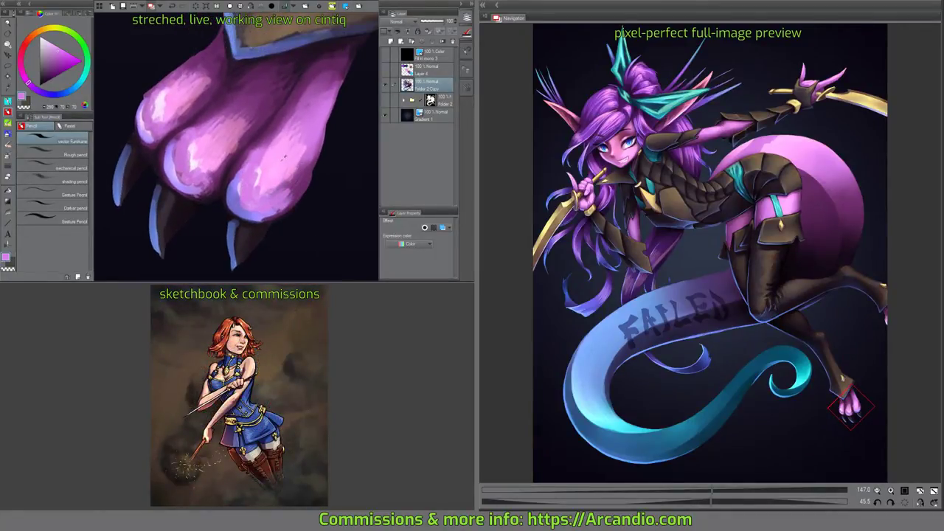
mouse_move(258, 177)
mouse_down()
mouse_move(271, 158)
mouse_move(260, 170)
mouse_up()
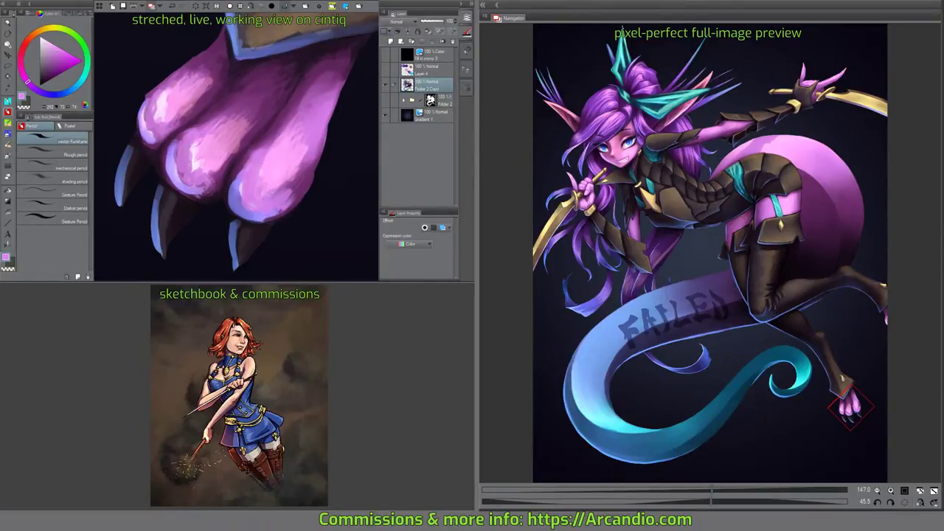
drag(196, 152, 200, 159)
mouse_move(170, 109)
mouse_down()
mouse_move(166, 87)
mouse_move(179, 98)
mouse_up()
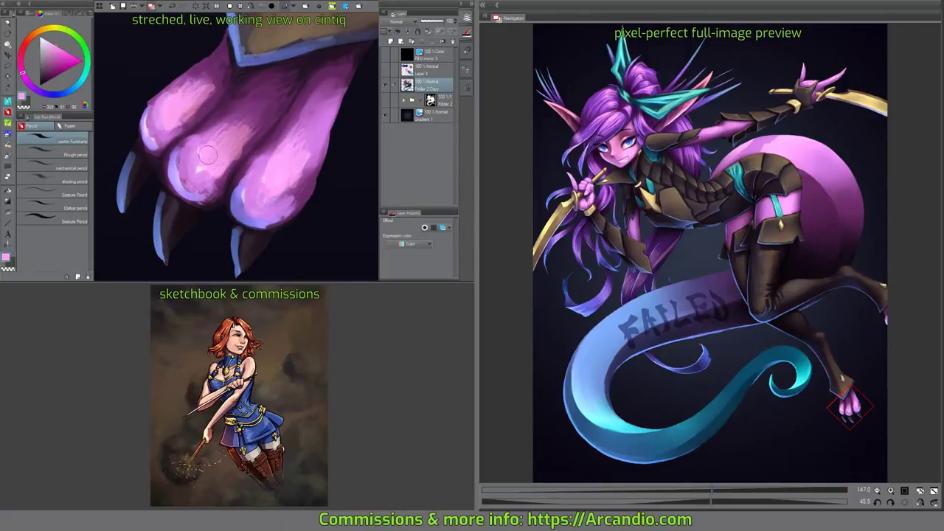
mouse_move(208, 153)
mouse_down()
mouse_move(202, 169)
mouse_move(203, 154)
mouse_up()
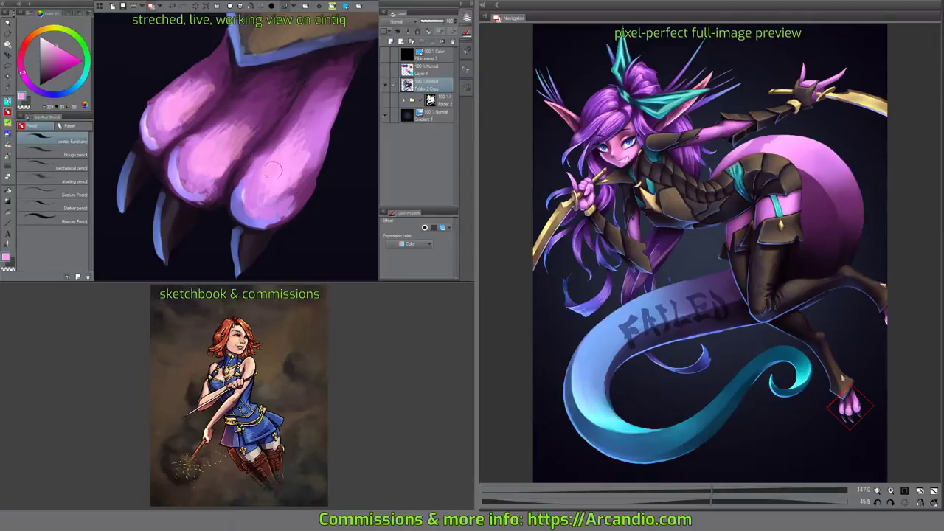
mouse_move(295, 157)
mouse_down()
mouse_move(324, 133)
mouse_move(319, 164)
mouse_move(334, 131)
mouse_move(315, 221)
mouse_move(296, 216)
mouse_move(330, 129)
mouse_move(284, 223)
mouse_up()
Brush sampled mid and dark purple along the outer toe and its shaded side to smooth the skin shading.
alt+click(331, 126)
alt+click(310, 153)
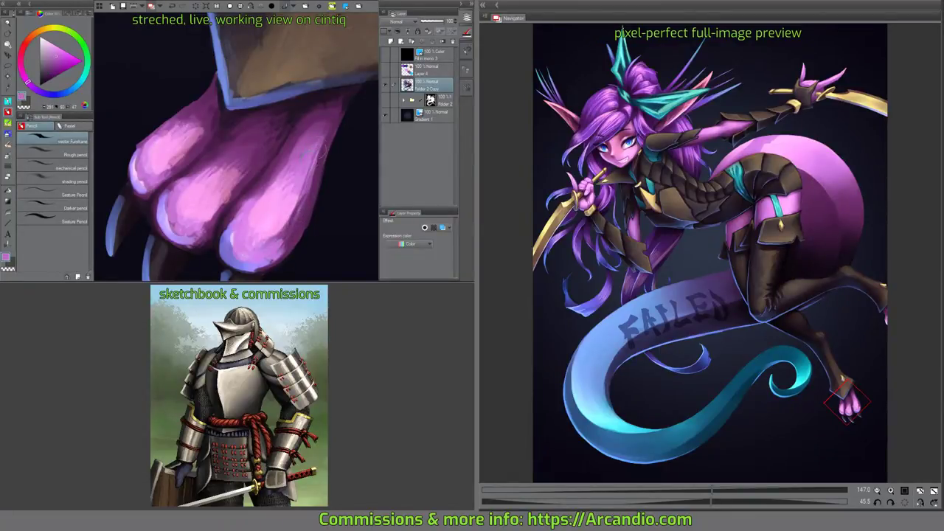
drag(290, 120, 297, 121)
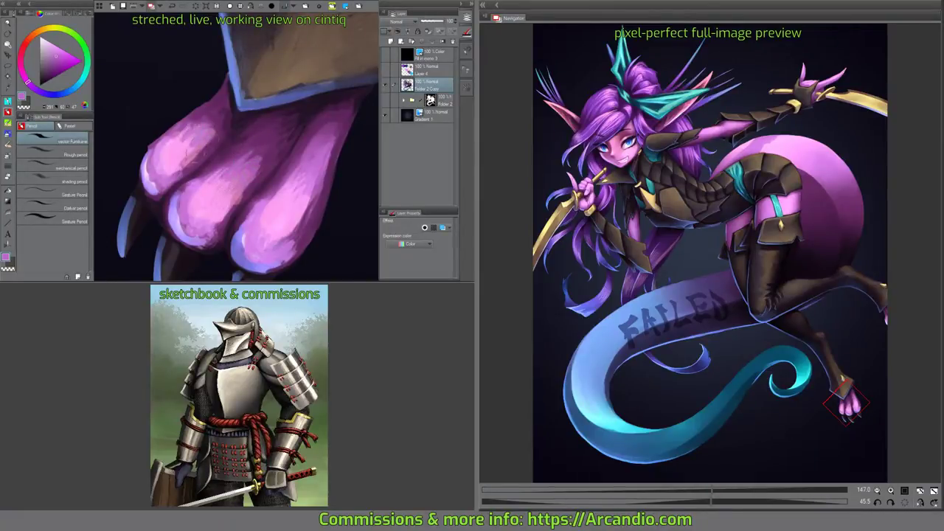
drag(301, 103, 347, 133)
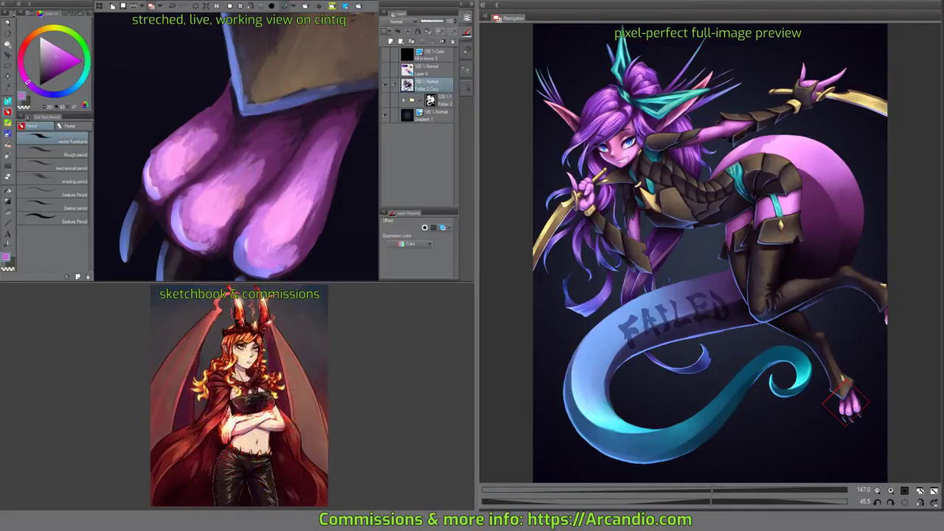
drag(329, 157, 342, 109)
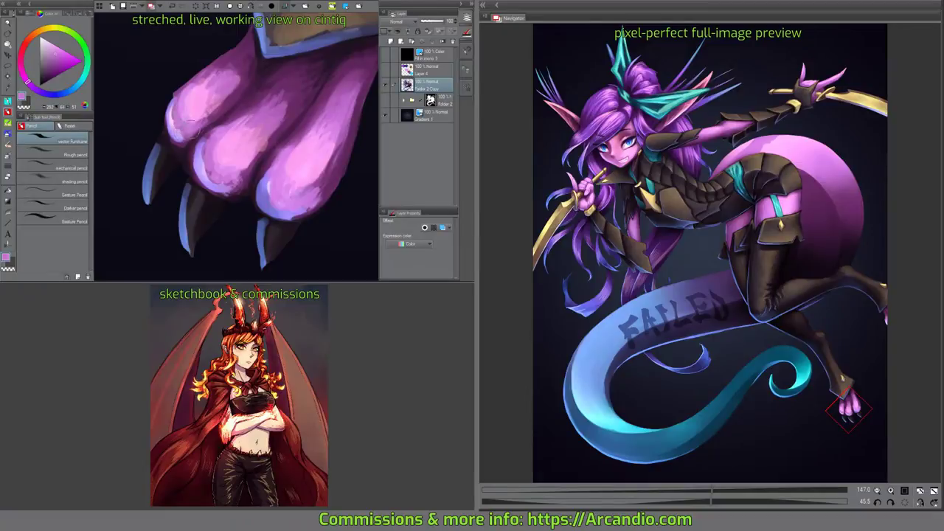
alt+click(225, 184)
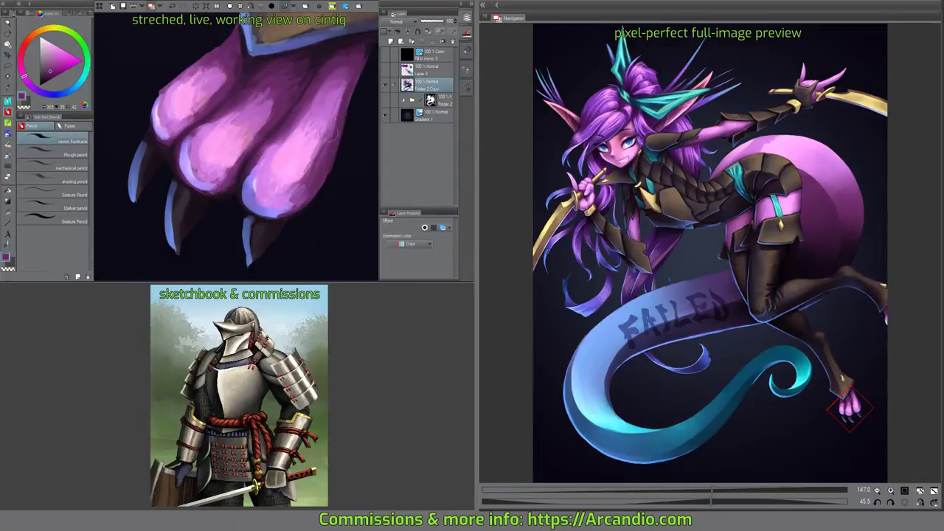
drag(340, 143, 262, 170)
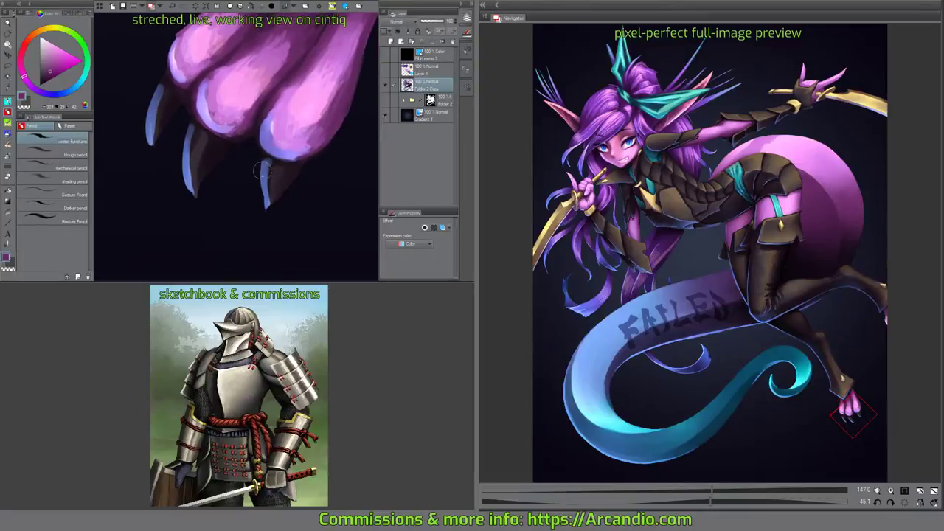
Refine the claws' rim light with sampled blue, and tidy the dark shading around the toe tips with a sampled dark tone.
alt+click(264, 198)
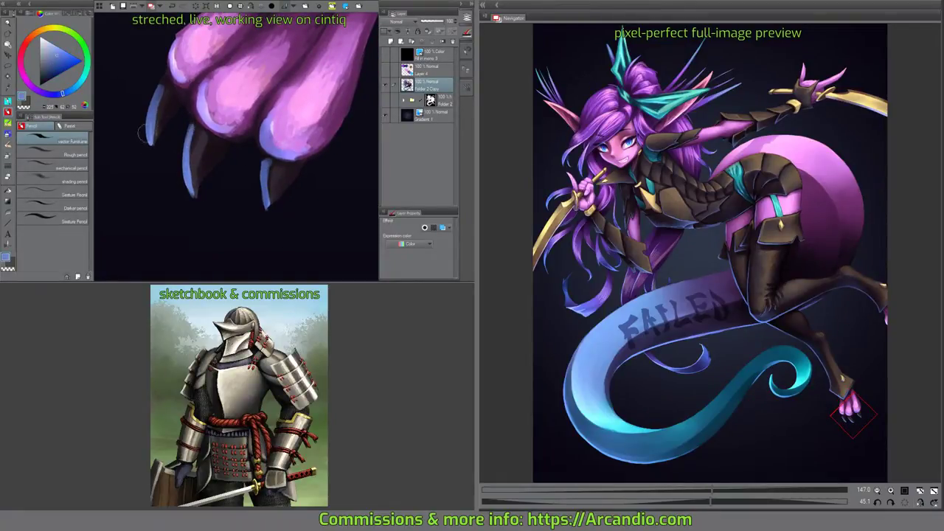
drag(238, 109, 229, 151)
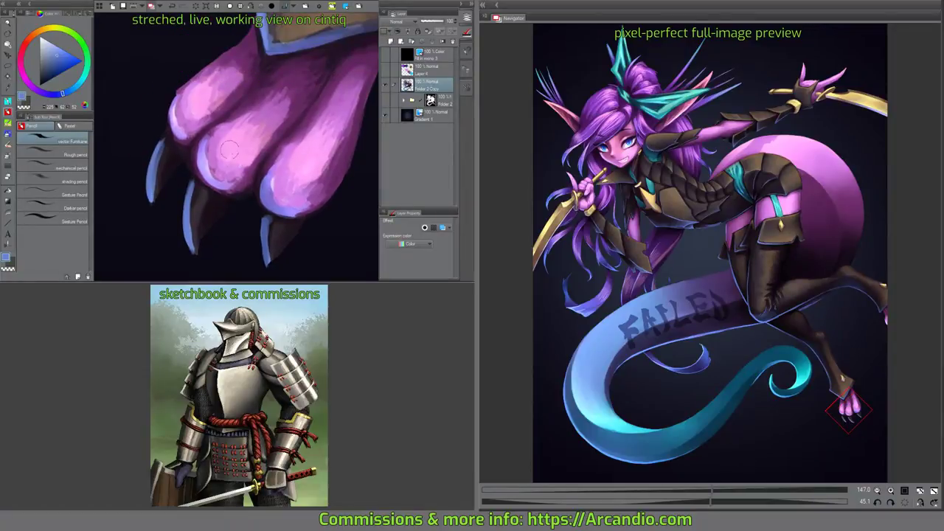
alt+click(211, 174)
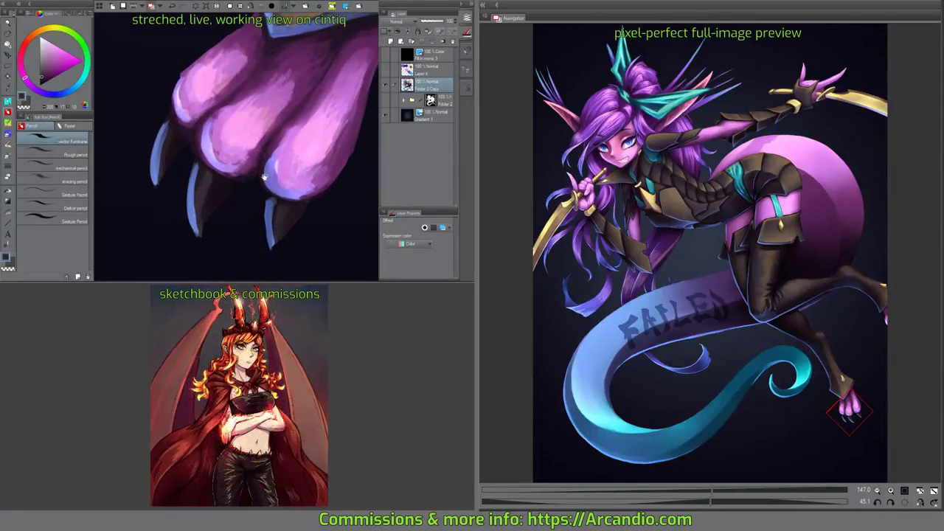
drag(264, 177, 262, 168)
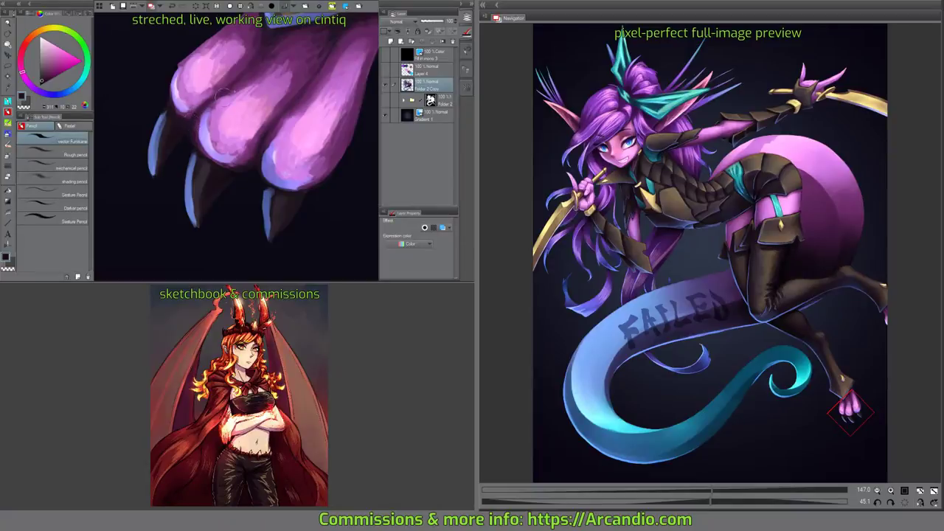
drag(224, 92, 312, 143)
Define the gold ornament on the foot cuff with a dark outline and clean up the surrounding leather in sampled brown.
scroll(312, 143, down, 3)
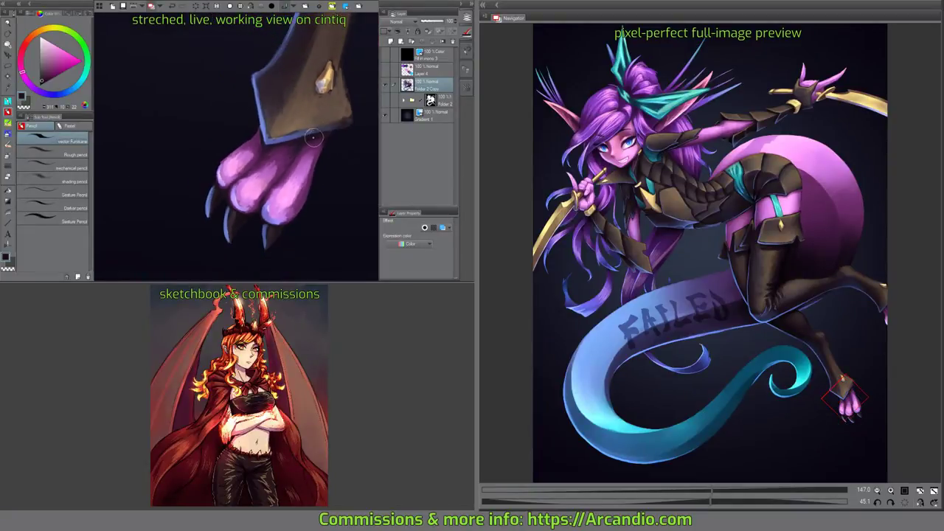
scroll(313, 137, up, 3)
scroll(299, 177, down, 2)
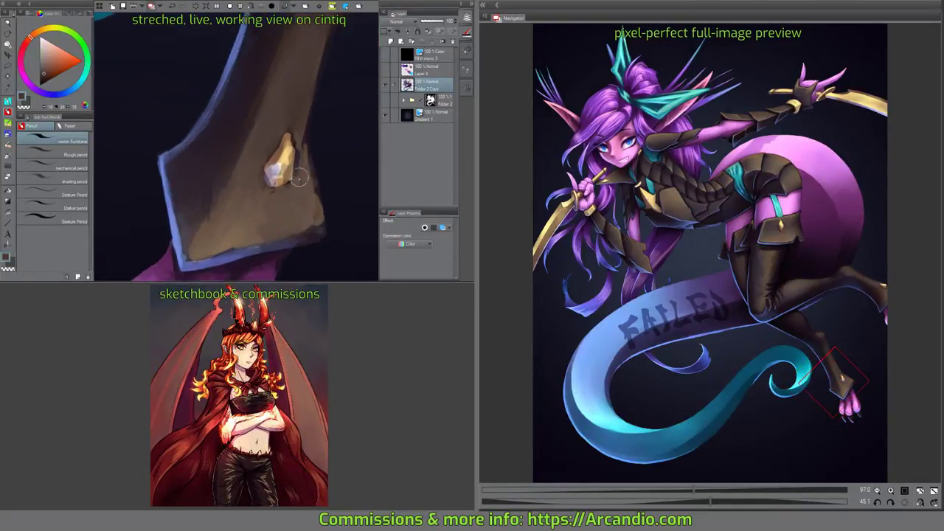
scroll(299, 178, up, 2)
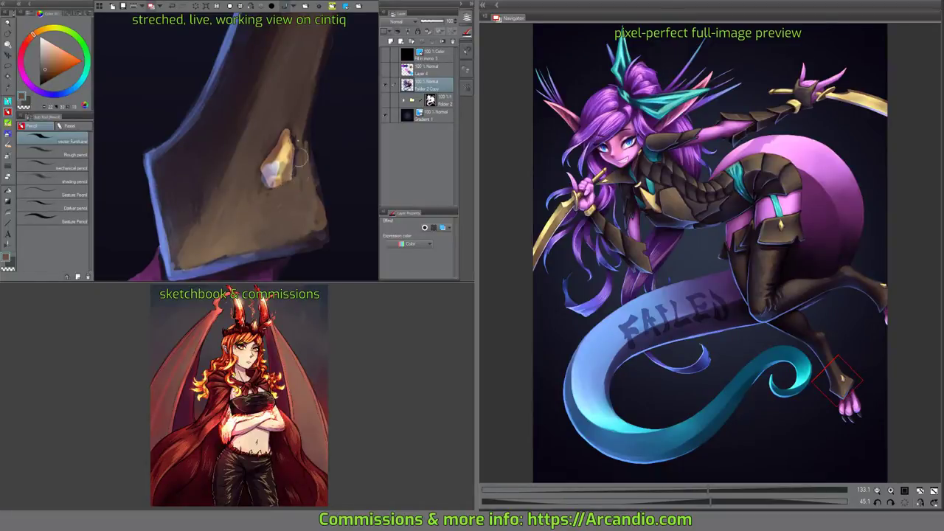
alt+click(292, 137)
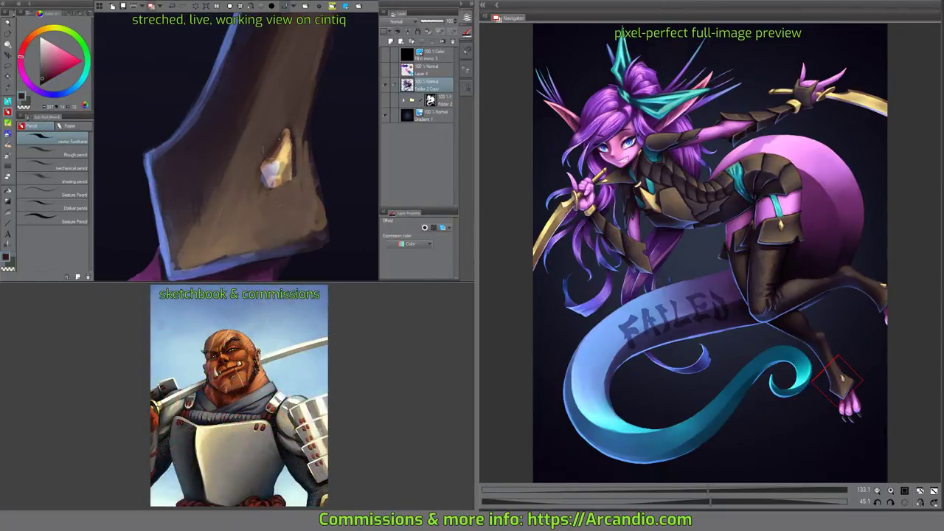
drag(291, 180, 291, 166)
alt+click(305, 173)
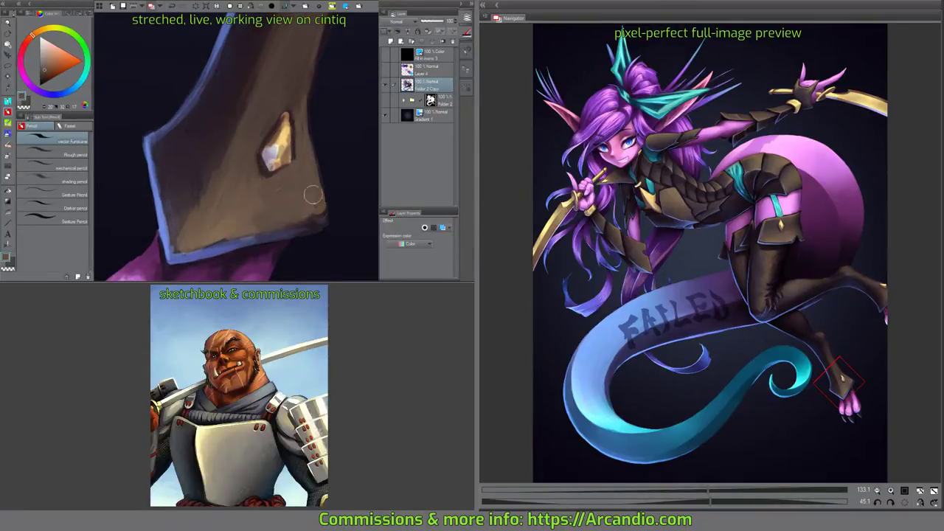
Paint a light brown edge along the foot cuff's lower border and refine the rim beneath it with sampled dark blue.
key(minus)
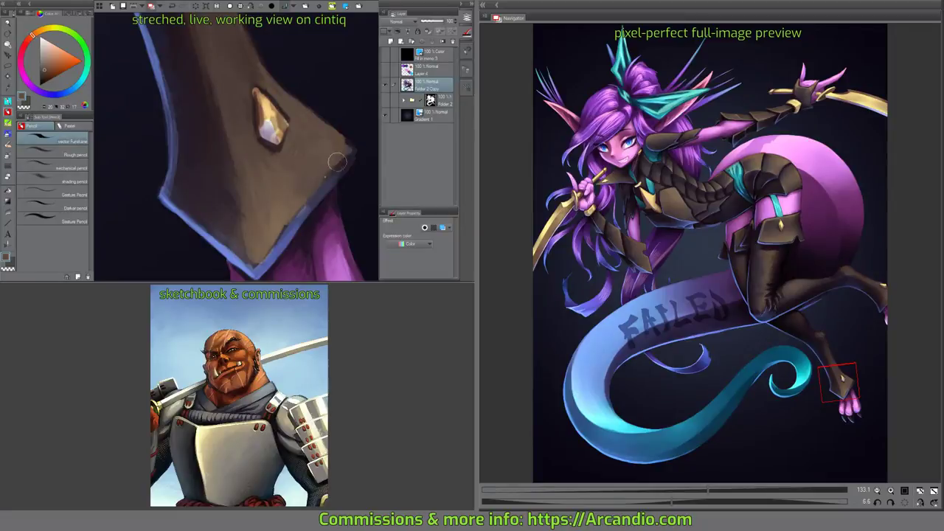
key(minus)
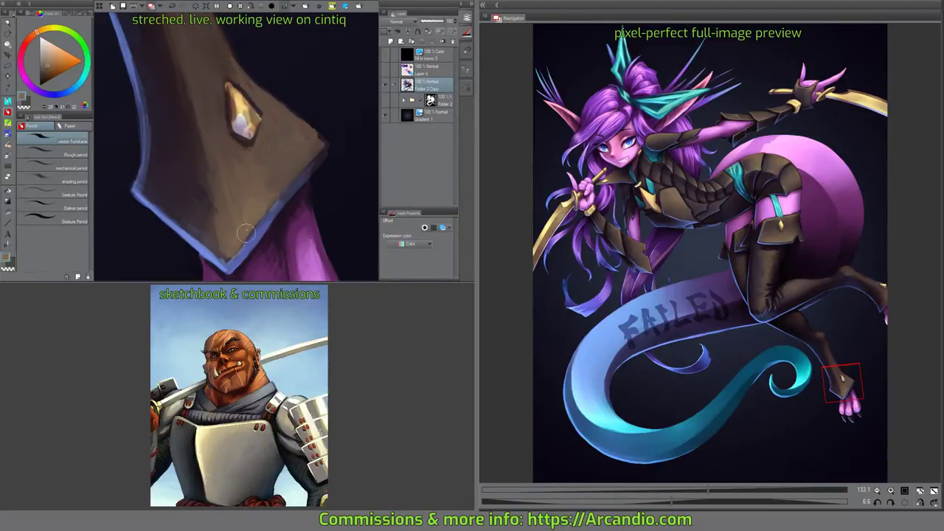
alt+click(293, 194)
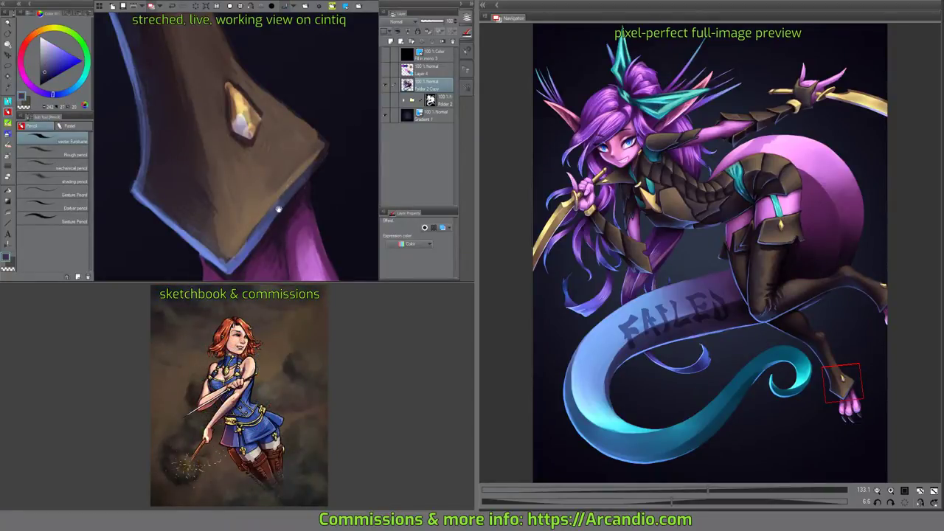
key(minus)
key(minus)
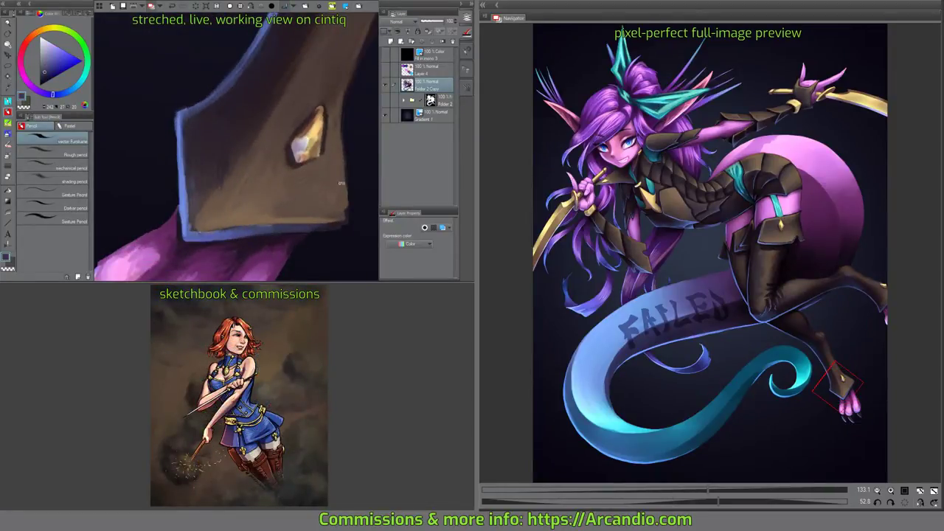
key(minus)
key(minus)
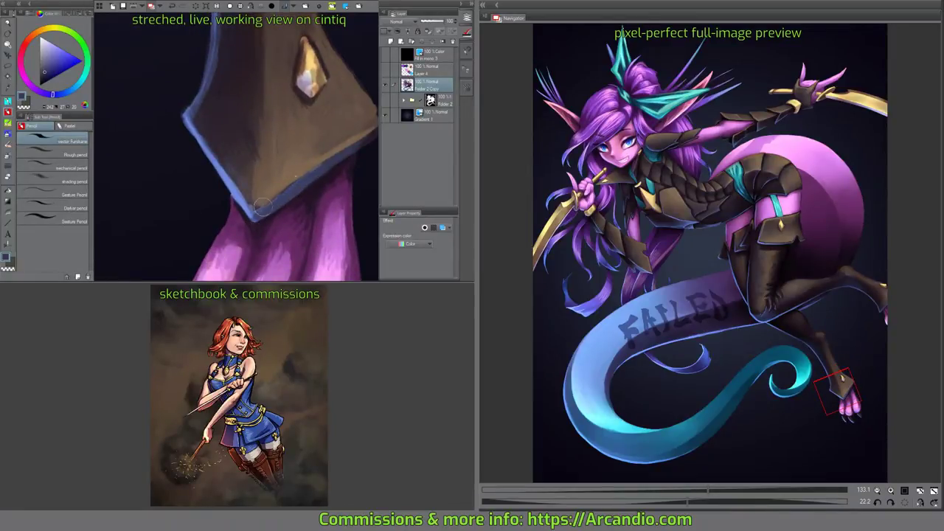
key(minus)
key(minus)
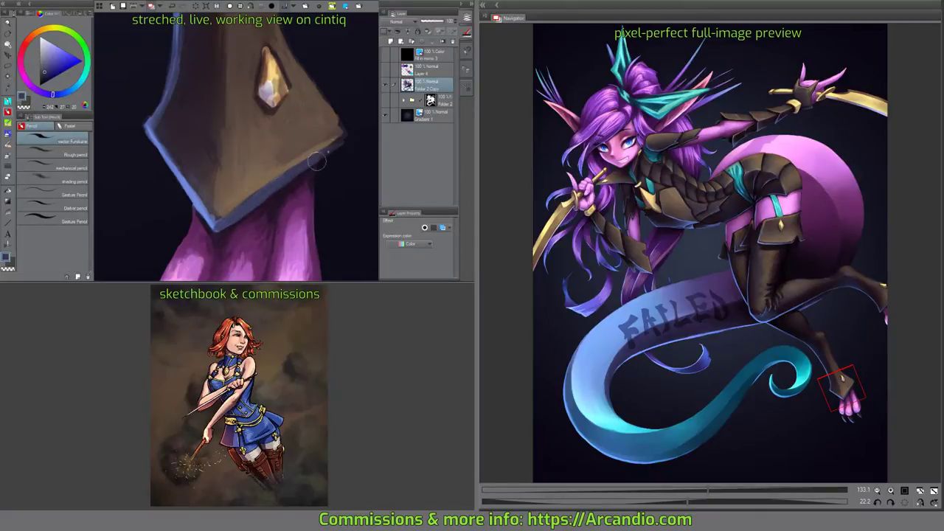
Smooth the foot cuff's outer corner and central ridge with sampled brown and lighter brown strokes.
alt+click(334, 106)
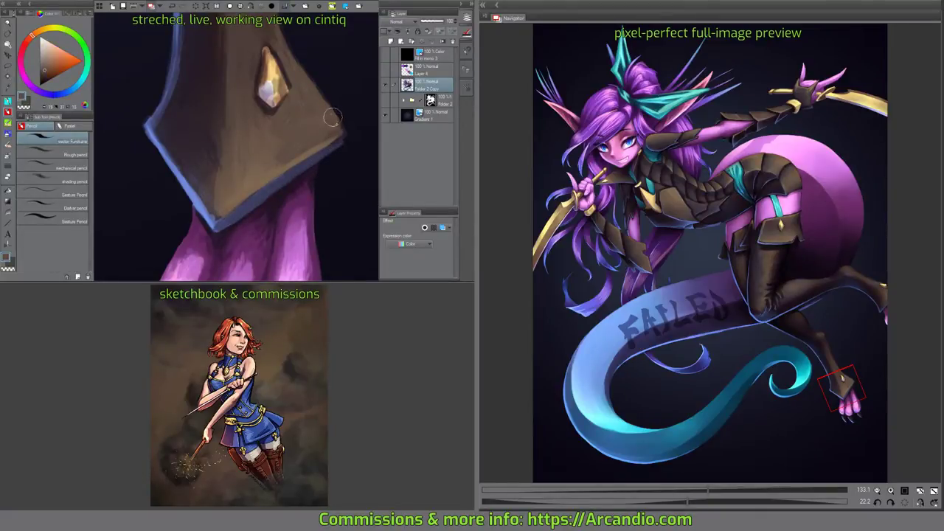
mouse_move(332, 116)
mouse_down()
mouse_move(333, 136)
mouse_move(285, 154)
mouse_up()
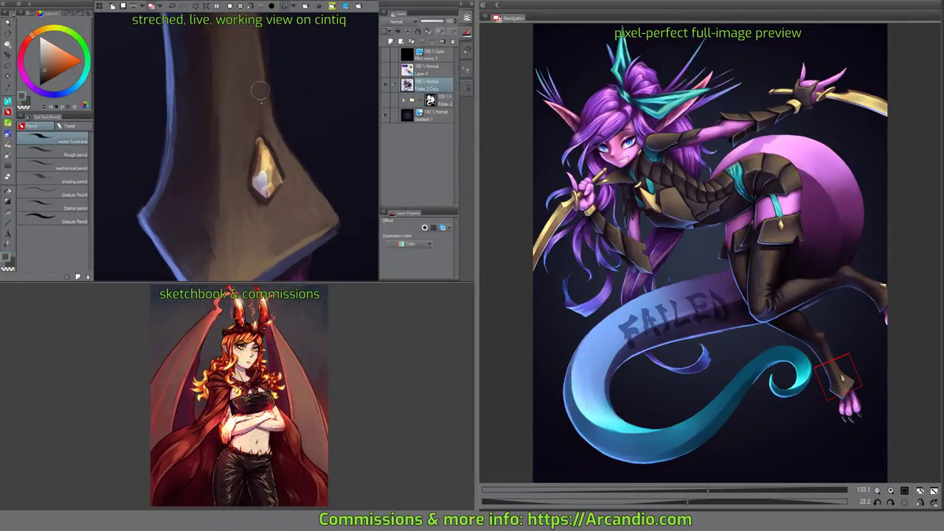
drag(261, 90, 251, 142)
alt+click(236, 247)
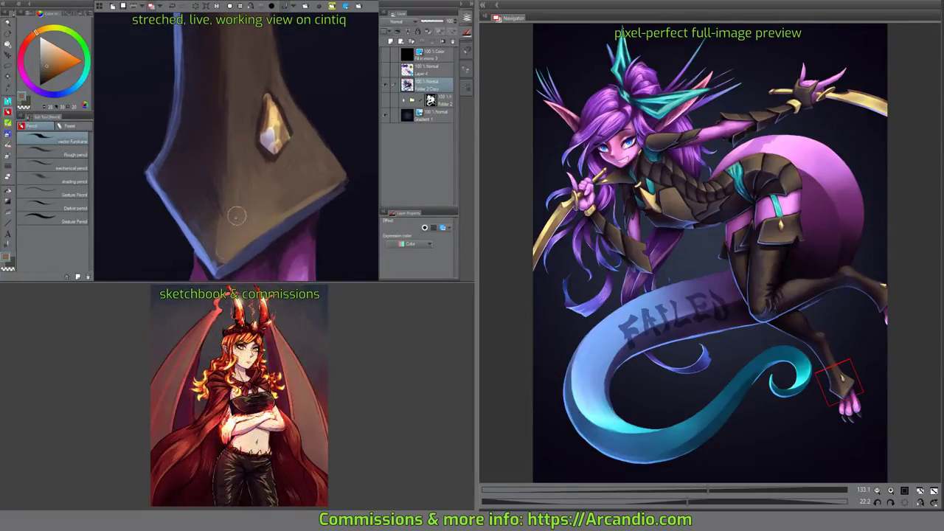
drag(238, 206, 238, 164)
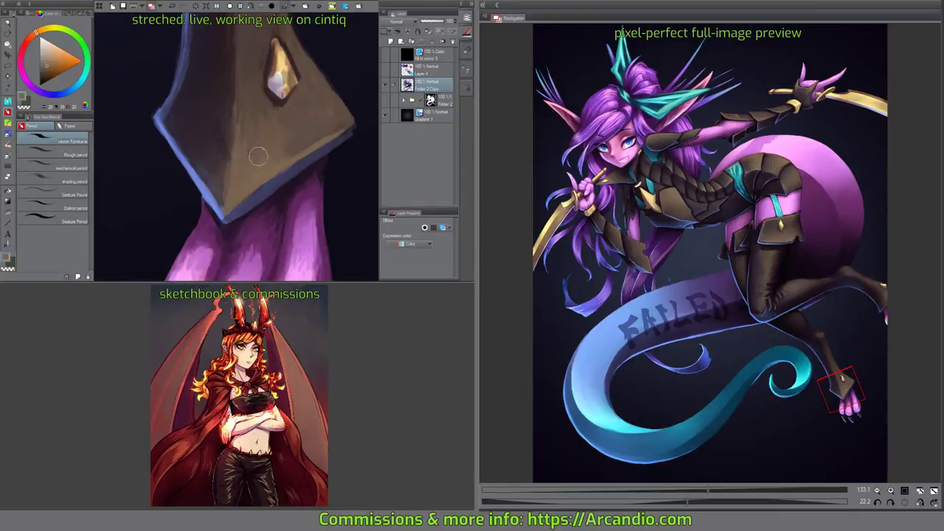
scroll(296, 124, up, 1)
mouse_move(296, 124)
mouse_down()
mouse_move(328, 154)
mouse_move(295, 143)
mouse_up()
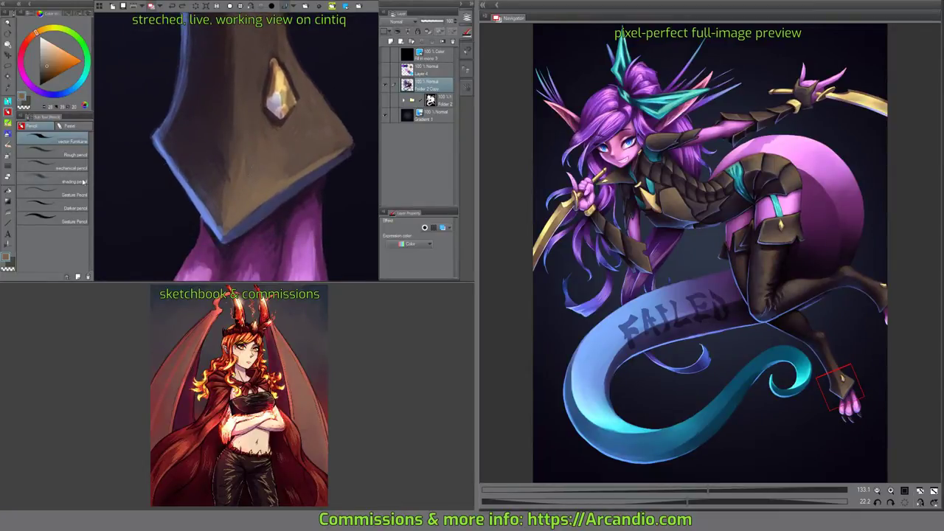
Blend the light and dark brown planes of the foot cuff beside the gold ornament using the Mixing Rake.
key(j)
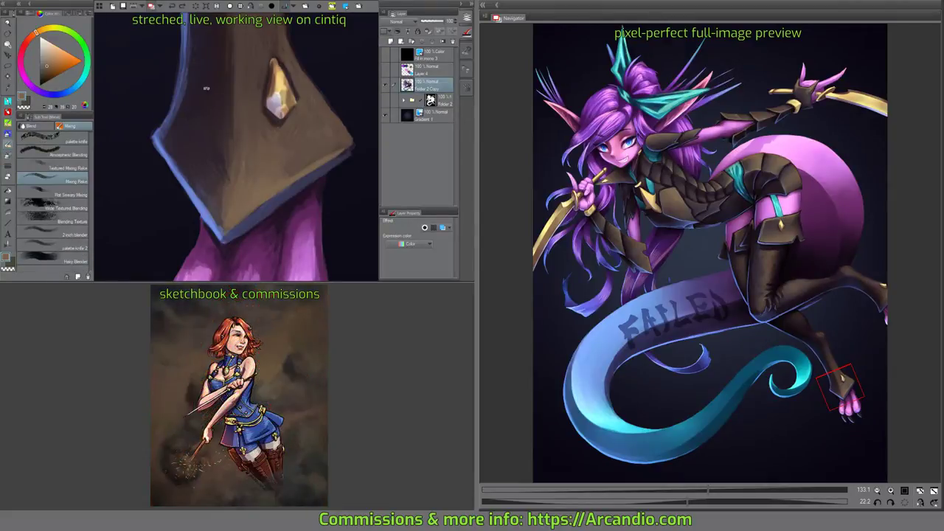
drag(295, 143, 183, 182)
mouse_move(192, 150)
mouse_down()
mouse_move(190, 174)
mouse_move(243, 126)
mouse_up()
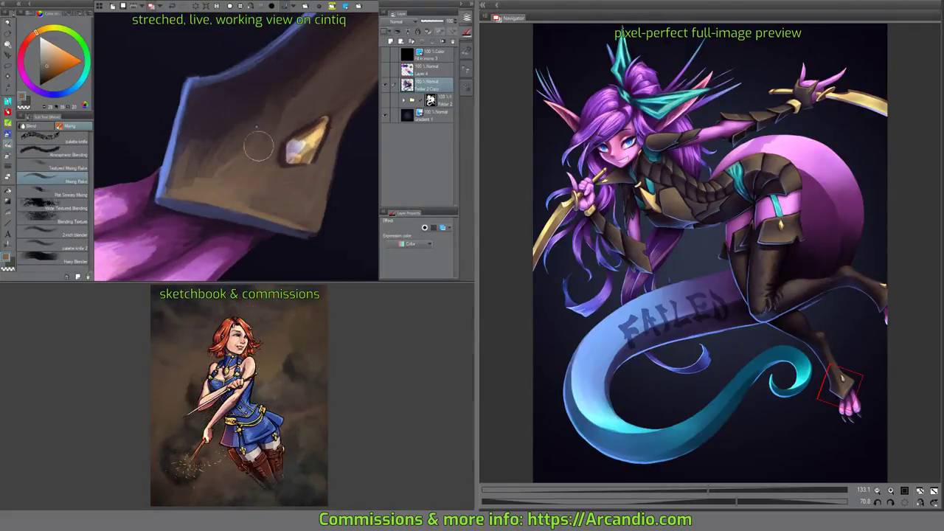
drag(203, 125, 183, 167)
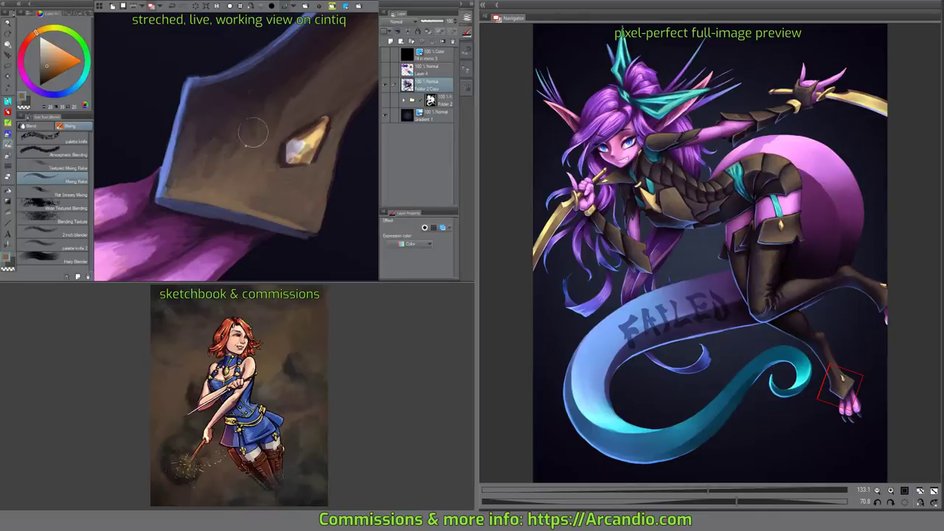
drag(253, 190, 266, 132)
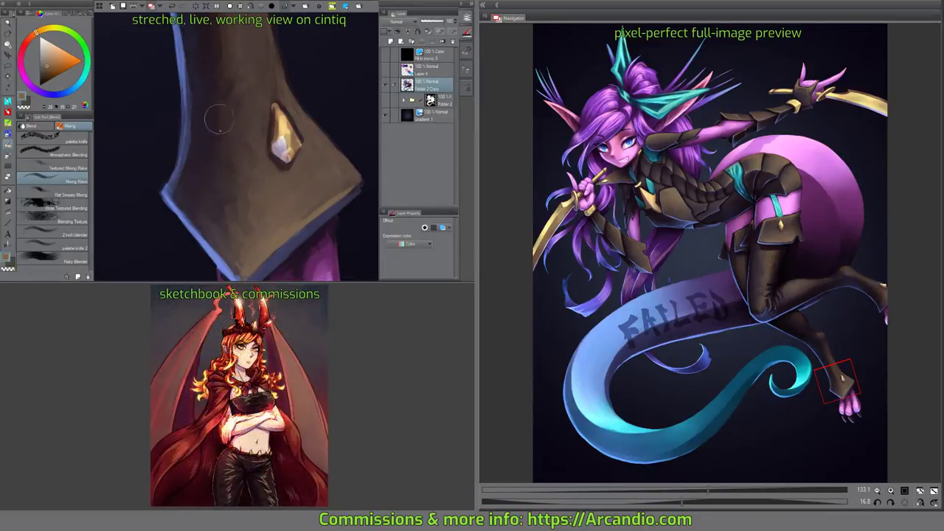
Blend the brown shading from the lower leg above the gold ornament down into the pointed foot cuff.
drag(254, 161, 273, 182)
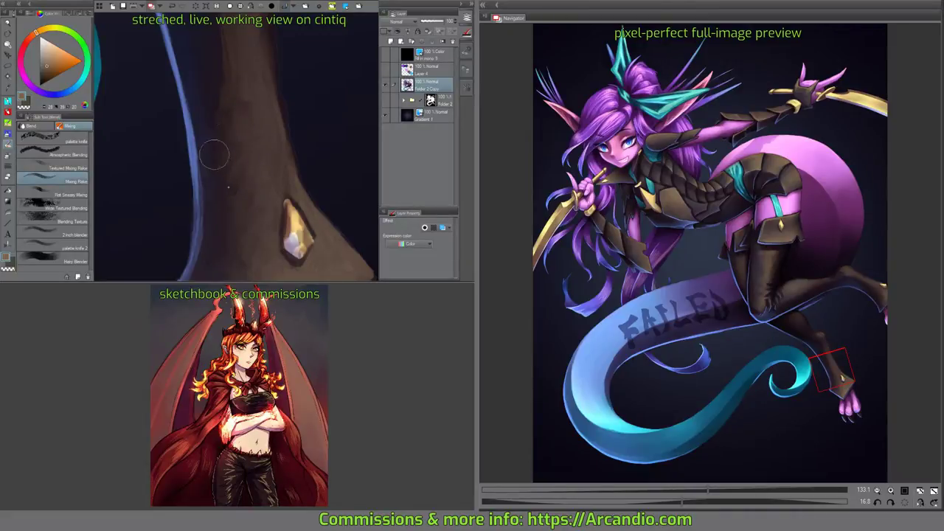
drag(211, 36, 249, 123)
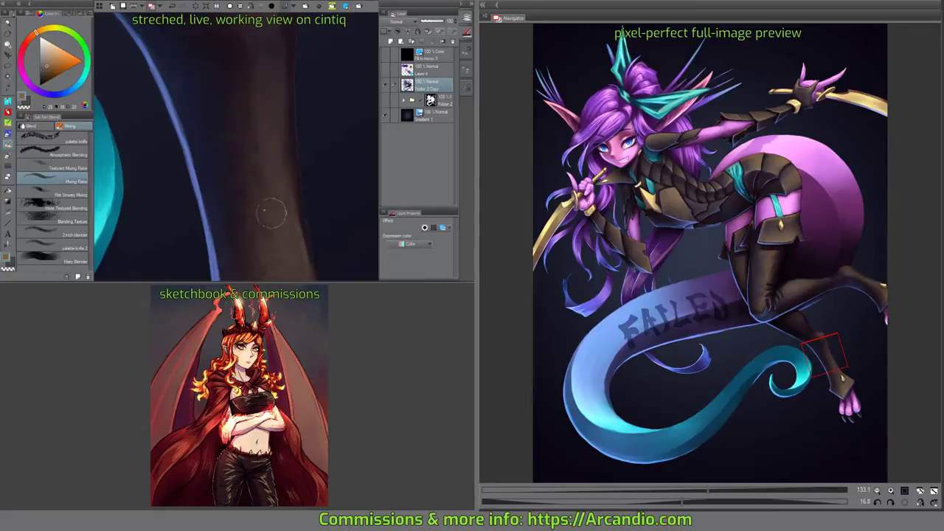
drag(263, 185, 270, 97)
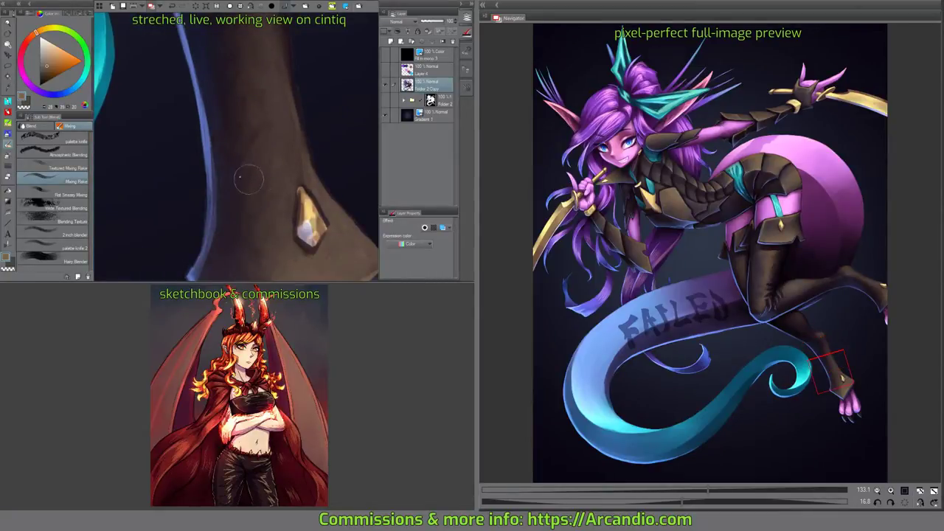
drag(242, 171, 229, 195)
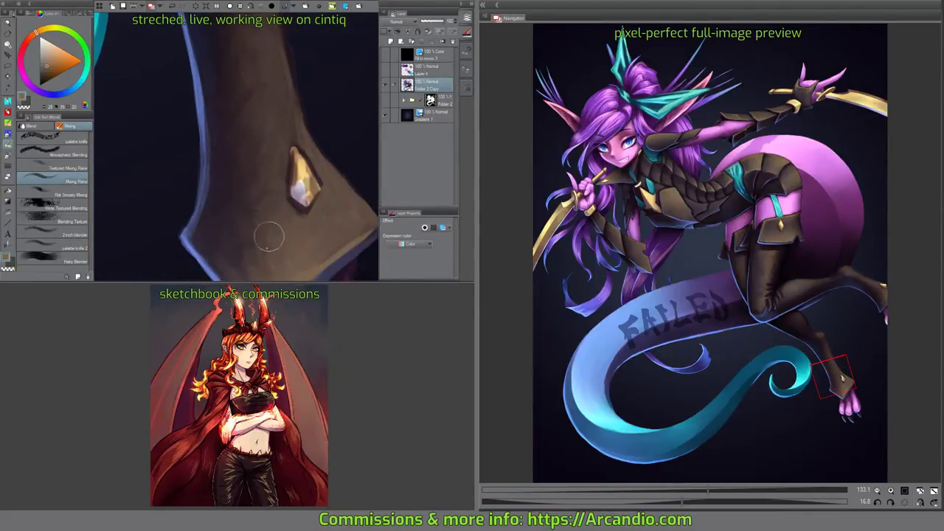
mouse_move(270, 243)
mouse_down()
mouse_move(275, 177)
mouse_move(263, 143)
mouse_up()
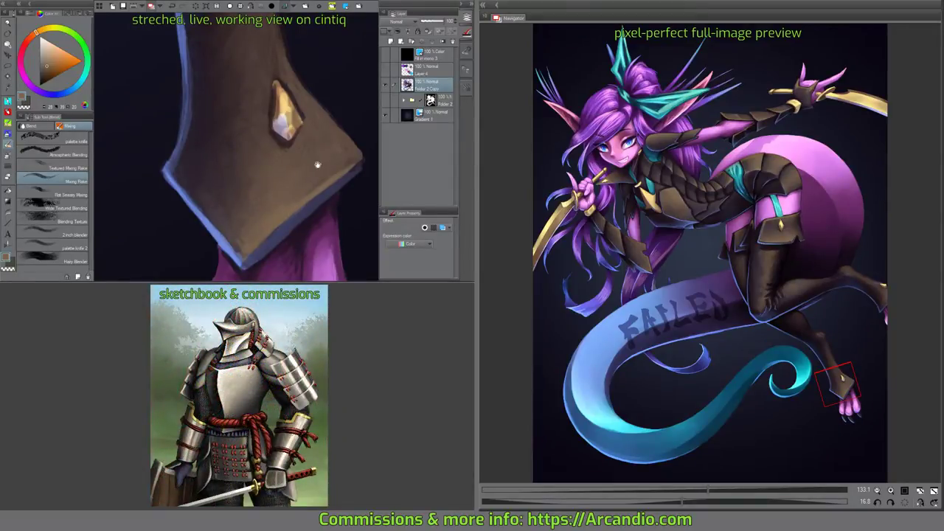
Blend the brown heel highlight and the blue rim light into the dark ankle of the lower leg using the Mixing Rake.
mouse_move(317, 164)
mouse_down()
mouse_move(292, 114)
mouse_move(289, 152)
mouse_move(270, 140)
mouse_move(249, 165)
mouse_up()
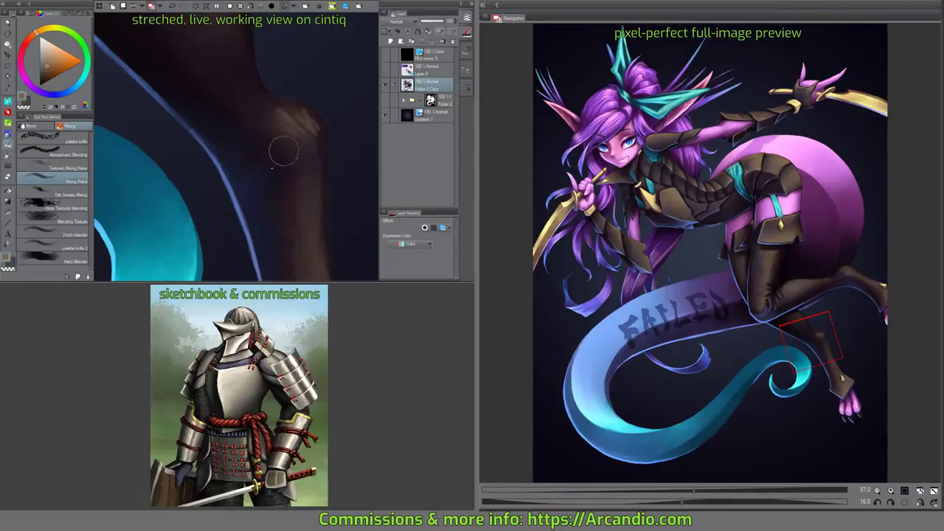
mouse_move(262, 197)
mouse_down()
mouse_move(289, 145)
mouse_move(282, 156)
mouse_move(292, 132)
mouse_move(276, 110)
mouse_up()
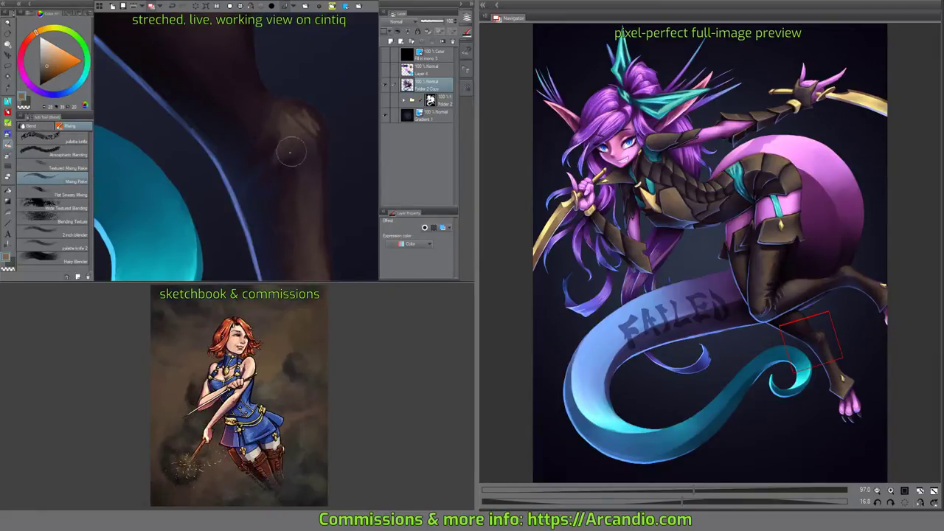
mouse_move(287, 181)
mouse_down()
mouse_move(266, 204)
mouse_move(281, 194)
mouse_move(284, 201)
mouse_up()
mouse_move(311, 121)
mouse_down()
mouse_move(312, 154)
mouse_move(299, 135)
mouse_move(277, 133)
mouse_move(291, 125)
mouse_move(274, 99)
mouse_move(268, 152)
mouse_up()
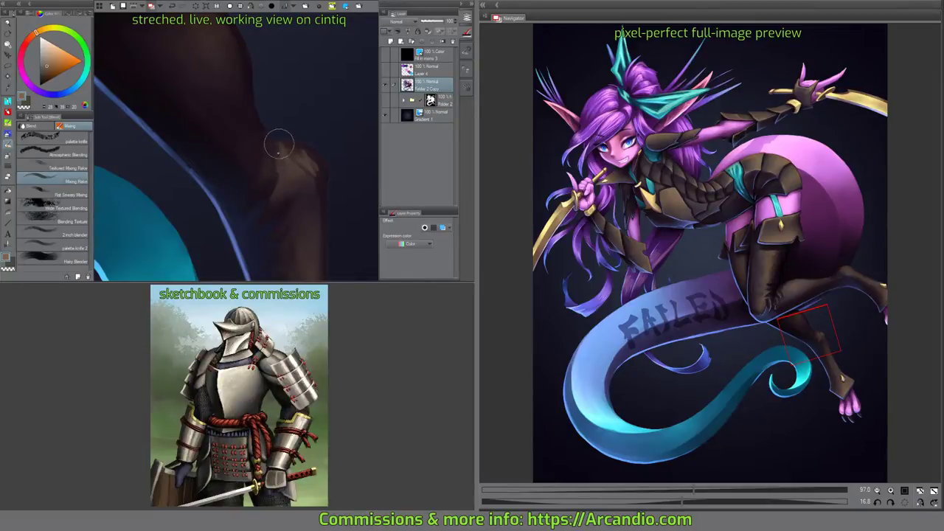
drag(272, 146, 253, 158)
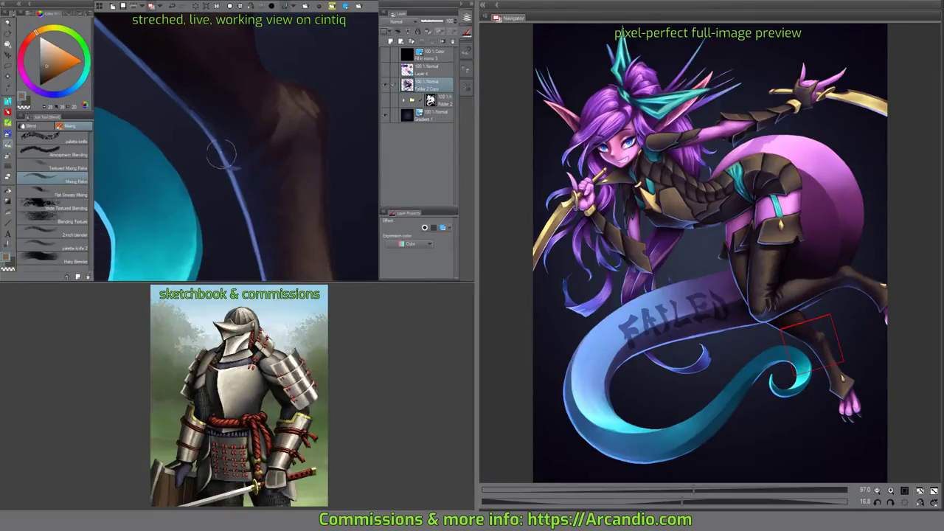
mouse_move(255, 173)
mouse_down()
mouse_move(268, 154)
mouse_move(250, 168)
mouse_up()
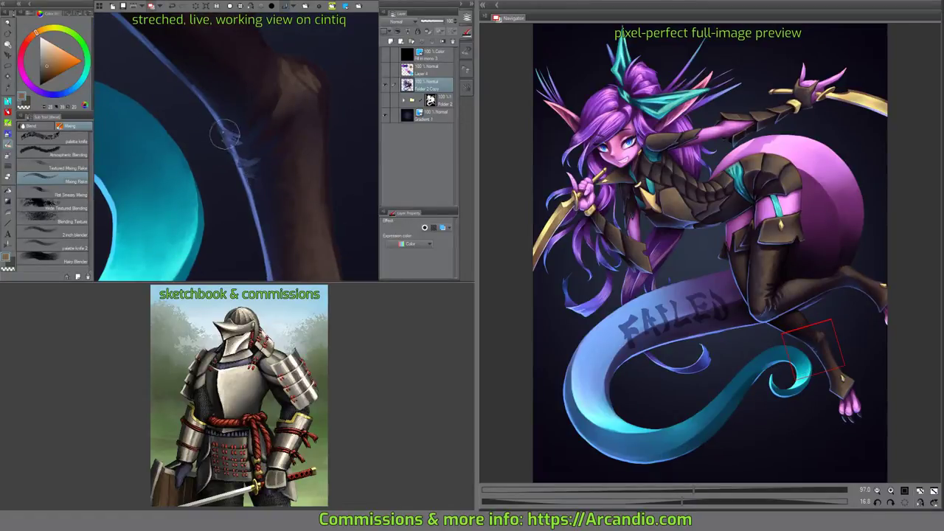
mouse_move(286, 202)
mouse_down()
mouse_move(307, 168)
mouse_move(257, 56)
mouse_move(194, 140)
mouse_move(236, 127)
mouse_move(215, 163)
mouse_move(223, 186)
mouse_move(202, 171)
mouse_move(238, 186)
mouse_move(203, 169)
mouse_move(197, 185)
mouse_move(264, 194)
mouse_move(219, 219)
mouse_move(268, 193)
mouse_move(261, 201)
mouse_move(247, 191)
mouse_move(235, 203)
mouse_move(222, 120)
mouse_move(257, 123)
mouse_move(254, 115)
mouse_move(260, 120)
mouse_move(246, 129)
mouse_move(276, 134)
mouse_move(279, 163)
mouse_move(284, 157)
mouse_move(261, 122)
mouse_move(225, 140)
mouse_move(249, 115)
mouse_move(189, 118)
mouse_move(213, 130)
mouse_move(188, 171)
mouse_move(212, 171)
mouse_up()
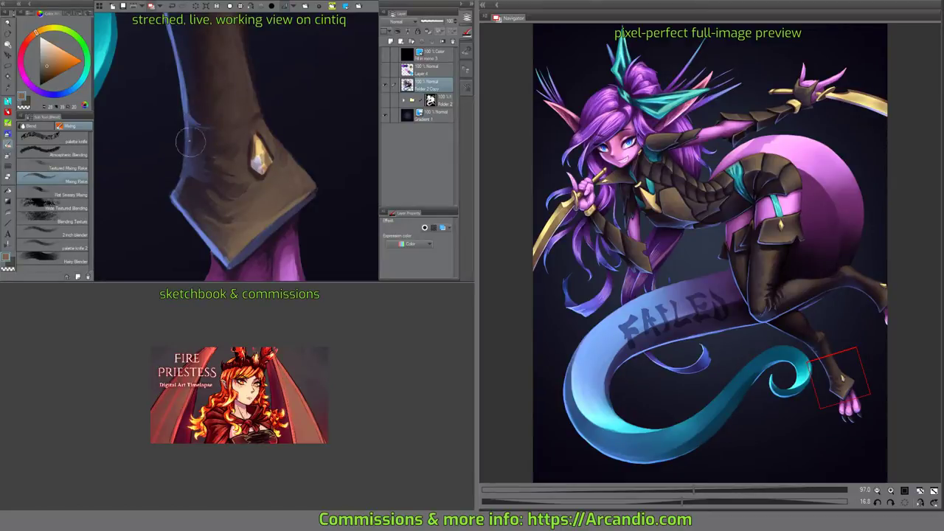
Blend the blue rim light into the brown shading of both pointed foot cuffs, pulling short fabric folds inward from the edge.
mouse_move(199, 140)
mouse_down()
mouse_move(227, 175)
mouse_move(291, 120)
mouse_move(253, 162)
mouse_move(259, 206)
mouse_move(297, 140)
mouse_move(258, 159)
mouse_move(295, 172)
mouse_up()
drag(273, 219, 281, 214)
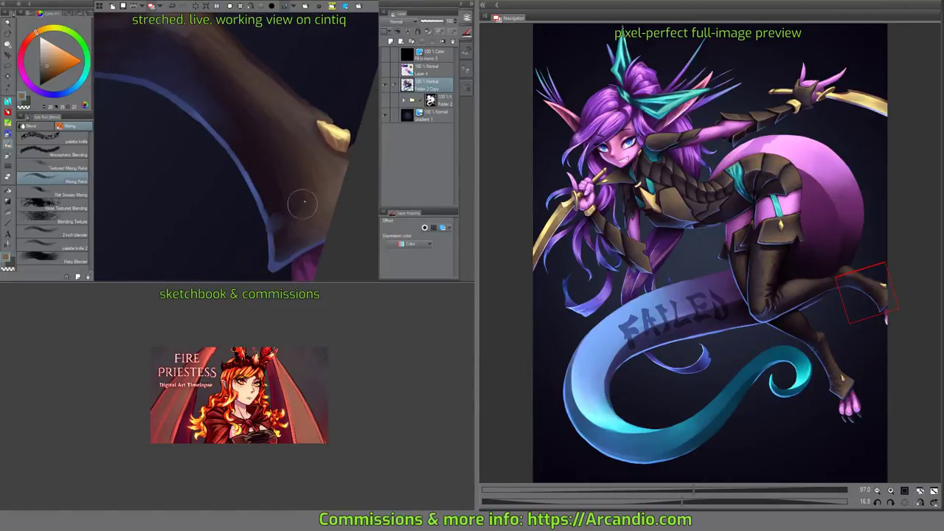
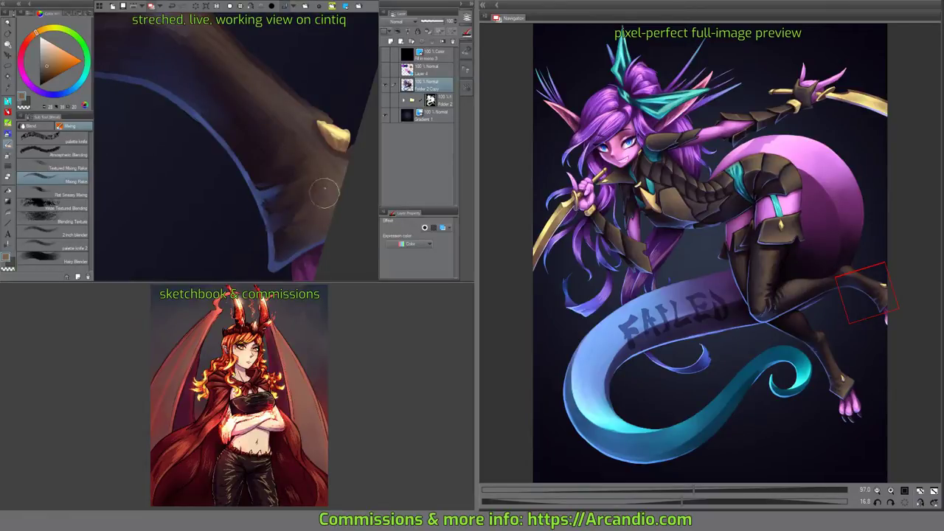
scroll(318, 176, up, 2)
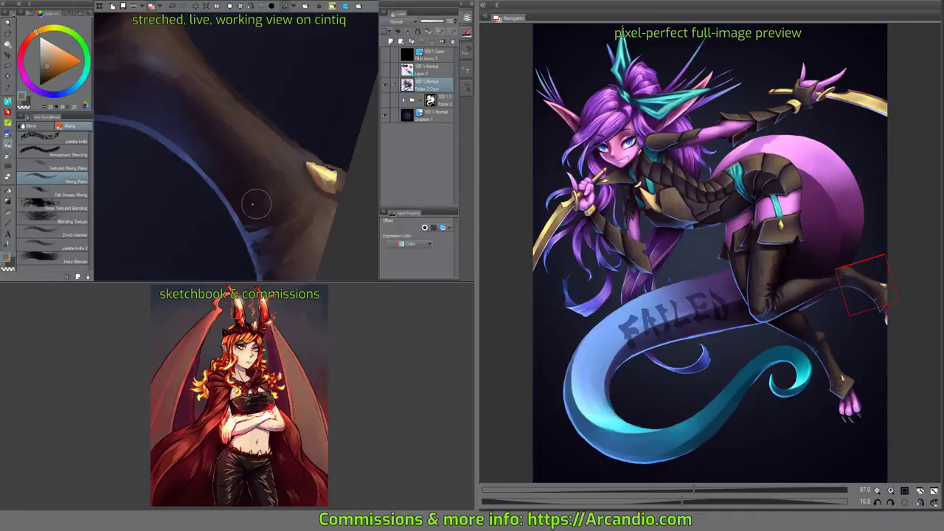
mouse_move(288, 179)
mouse_down()
mouse_move(316, 143)
mouse_move(194, 169)
mouse_up()
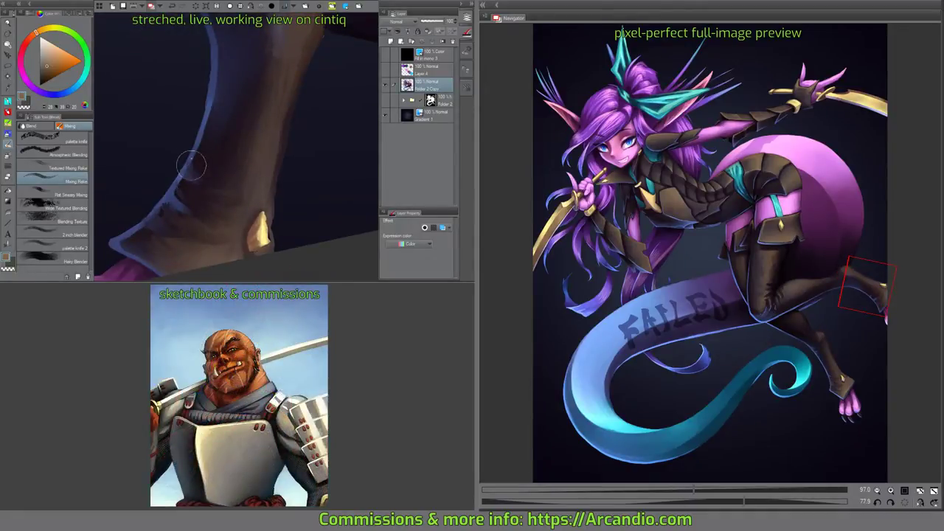
mouse_move(215, 181)
mouse_down()
mouse_move(231, 163)
mouse_move(168, 186)
mouse_up()
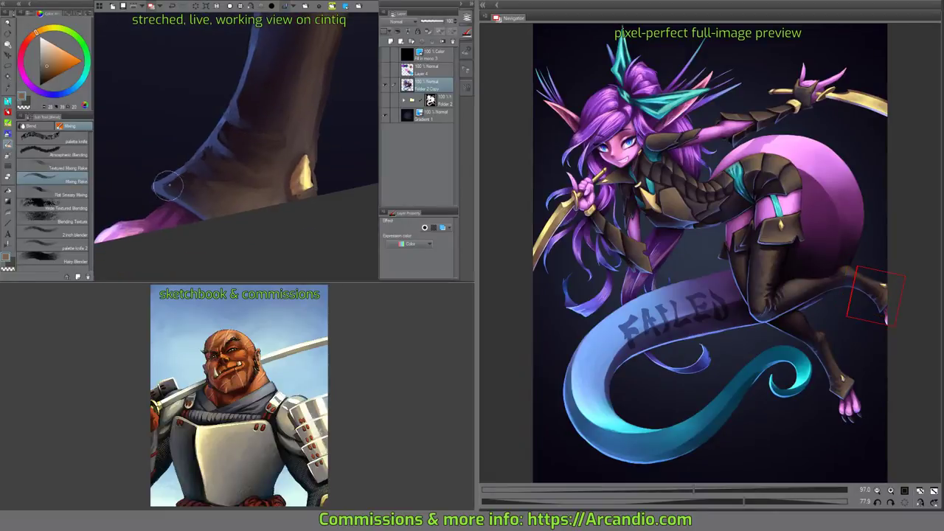
mouse_move(244, 154)
mouse_down()
mouse_move(266, 137)
mouse_move(267, 194)
mouse_move(265, 177)
mouse_move(249, 185)
mouse_up()
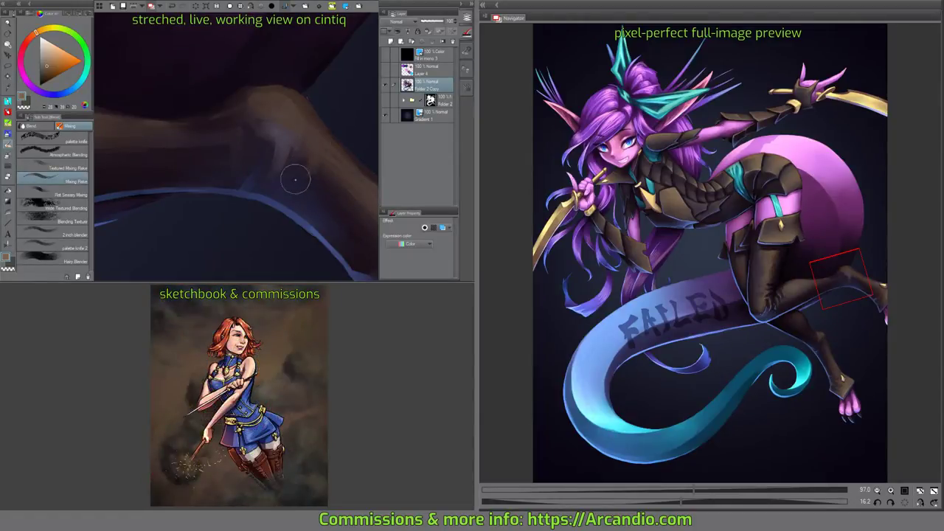
Blend the blue reflected light and brown highlight around the rear leg's heel and ankle, and save the illustration.
mouse_move(279, 185)
mouse_down()
mouse_move(244, 147)
mouse_move(224, 167)
mouse_move(227, 142)
mouse_move(226, 190)
mouse_move(238, 154)
mouse_move(232, 192)
mouse_move(279, 186)
mouse_up()
drag(294, 133, 299, 140)
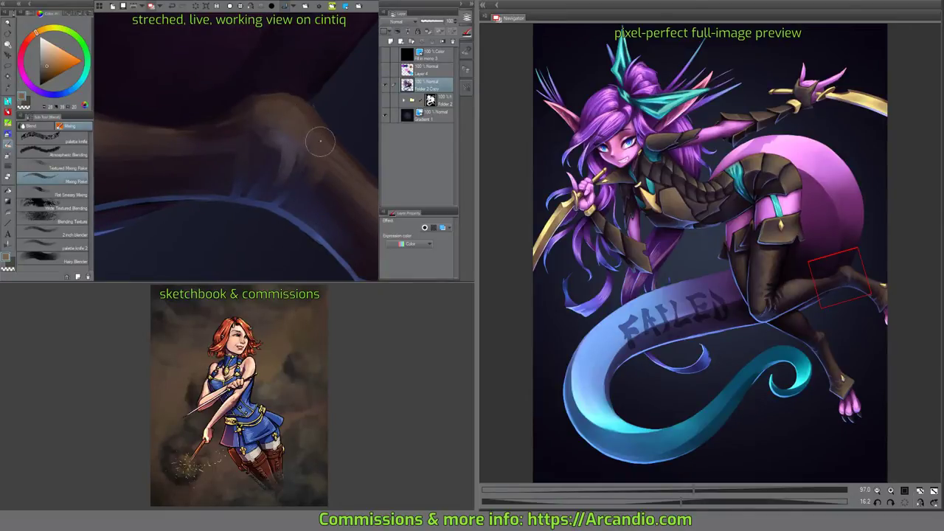
mouse_move(319, 151)
mouse_down()
mouse_move(320, 169)
mouse_move(297, 184)
mouse_move(279, 132)
mouse_up()
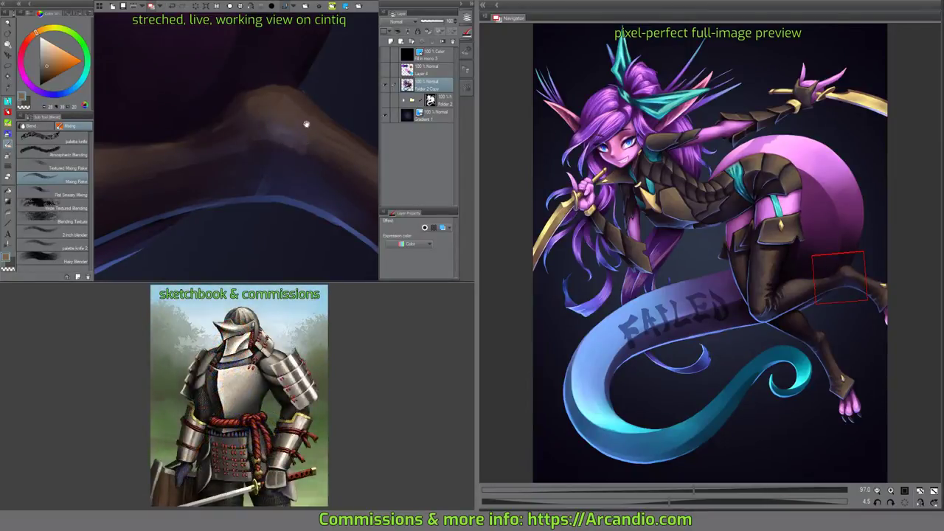
drag(306, 124, 290, 114)
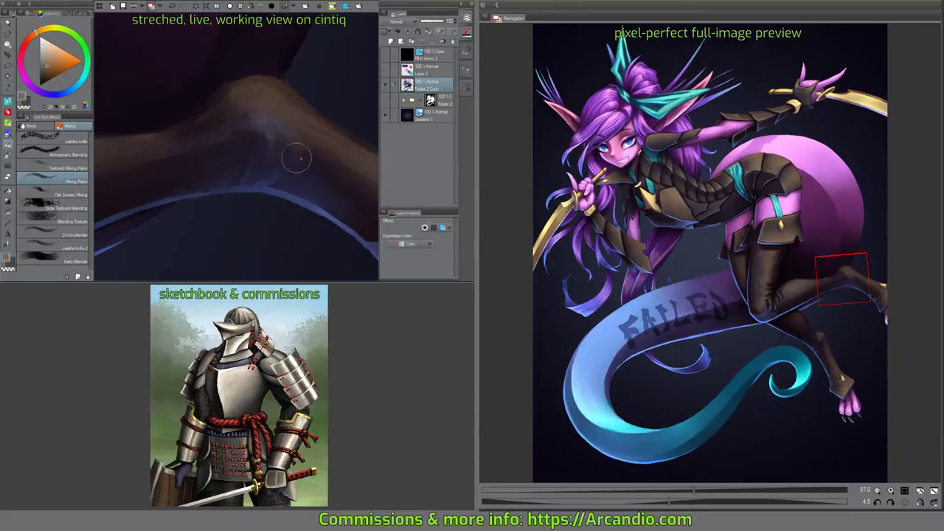
mouse_move(310, 175)
mouse_down()
mouse_move(315, 181)
mouse_move(320, 110)
mouse_up()
key(ctrl+0)
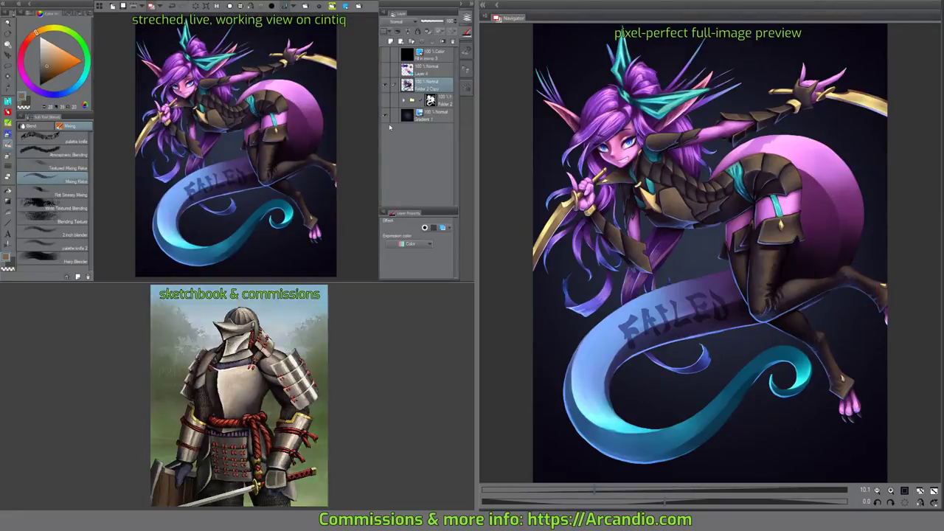
key(ctrl+s)
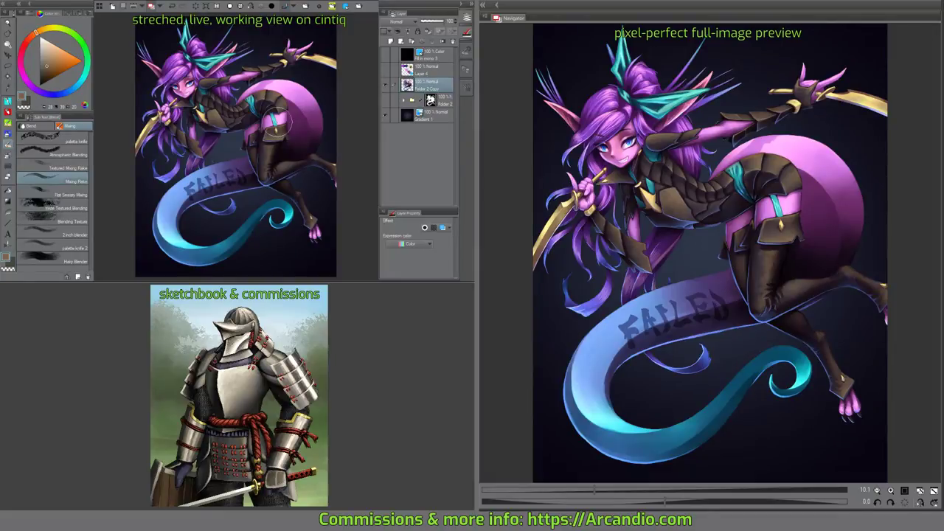
Blend the blue fold strokes at the bent knee into the brown legging and its rim light.
scroll(278, 185, up, 5)
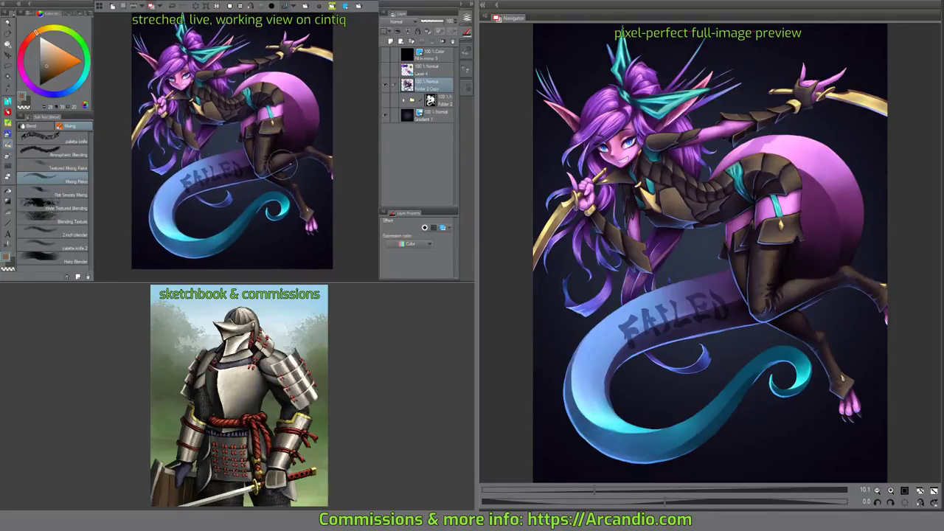
scroll(253, 178, up, 5)
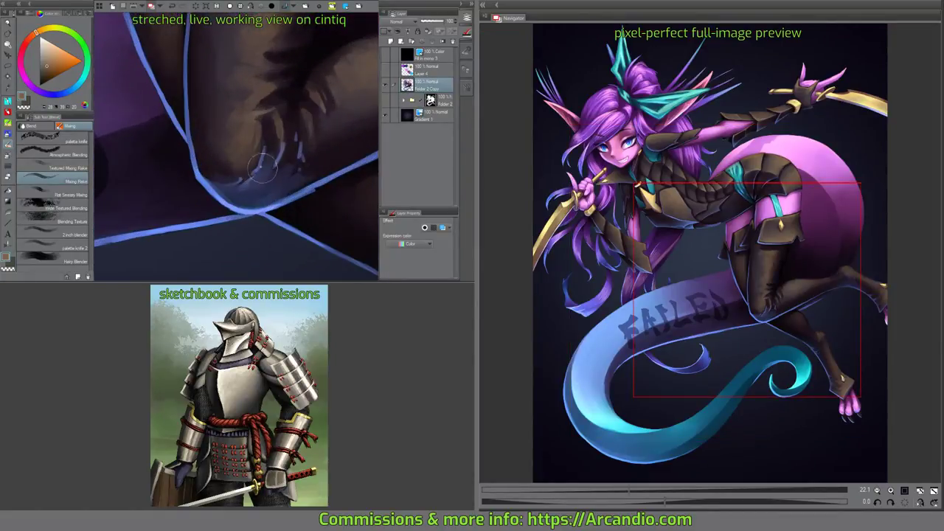
mouse_move(244, 179)
mouse_down()
mouse_move(291, 148)
mouse_move(267, 180)
mouse_move(288, 148)
mouse_up()
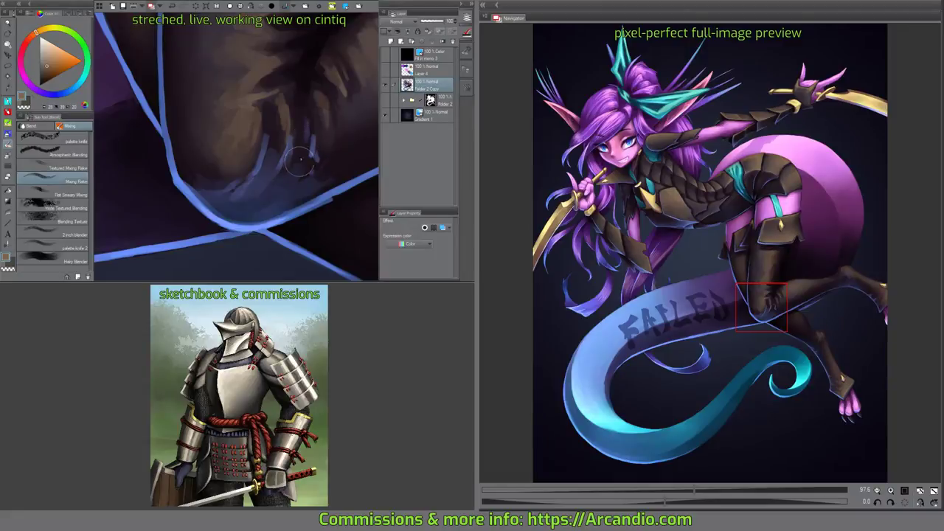
mouse_move(314, 164)
mouse_down()
mouse_move(326, 152)
mouse_move(271, 133)
mouse_up()
Smooth the blue rim light along the forearm cuff plates below the gold bracelet of the peace-sign hand.
scroll(222, 159, down, 5)
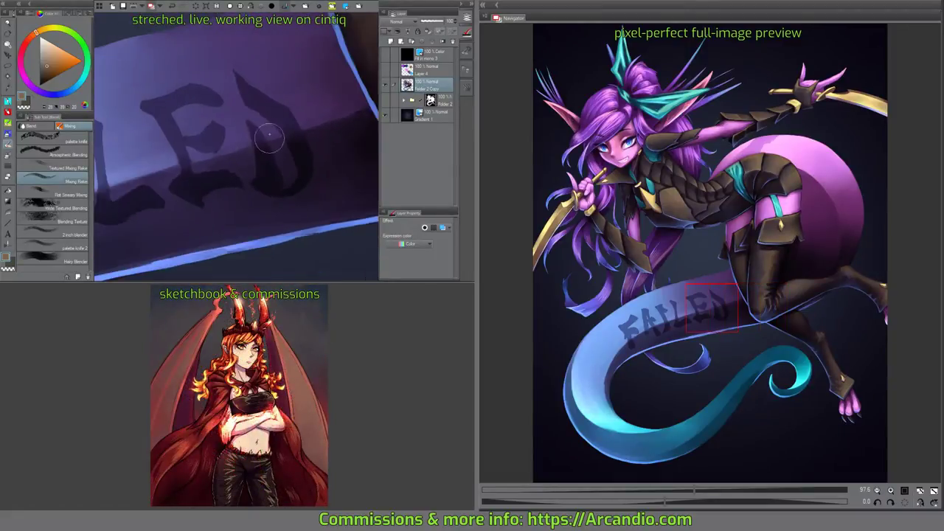
scroll(187, 104, up, 3)
drag(187, 104, 212, 130)
scroll(211, 130, up, 3)
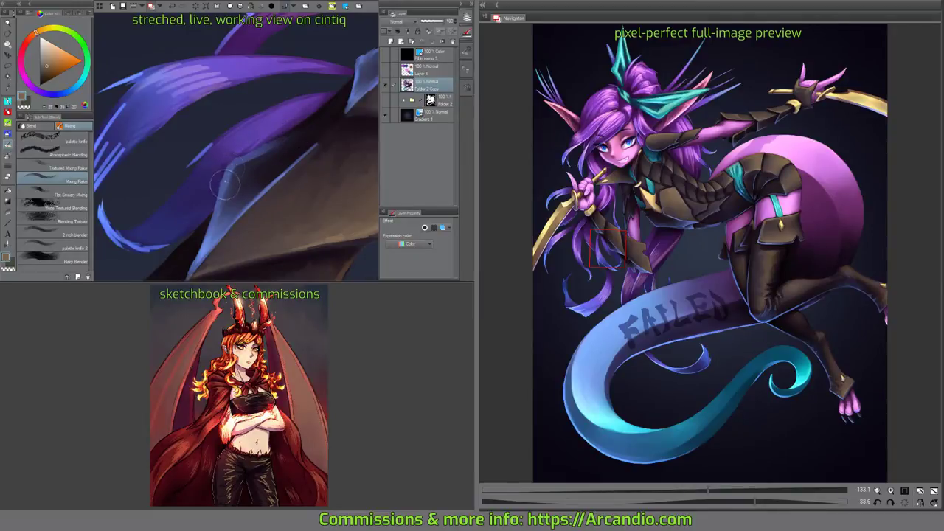
drag(319, 126, 277, 144)
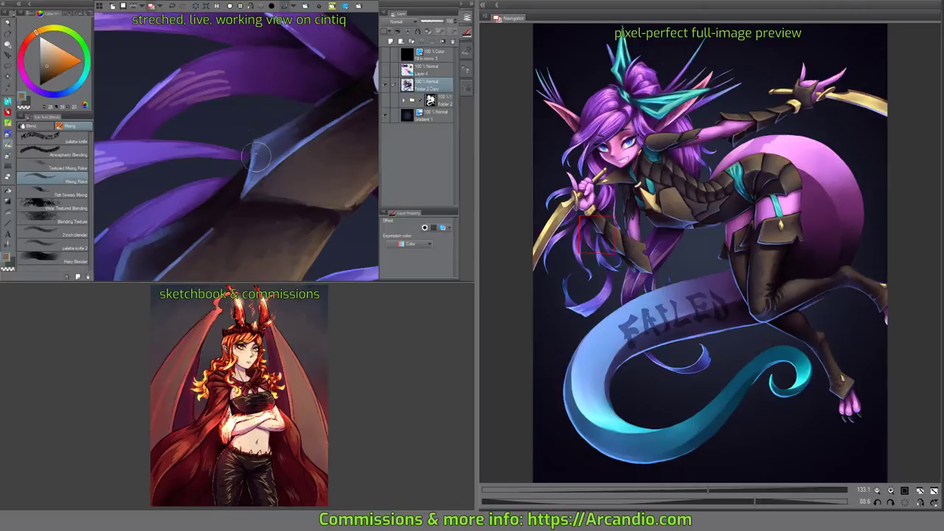
mouse_move(333, 101)
mouse_down()
mouse_move(302, 124)
mouse_move(297, 177)
mouse_move(273, 206)
mouse_up()
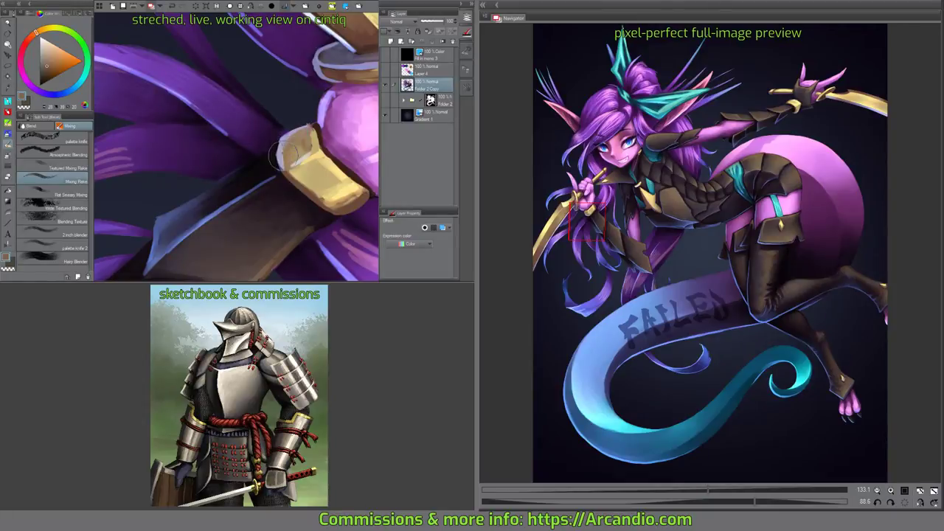
drag(282, 155, 284, 130)
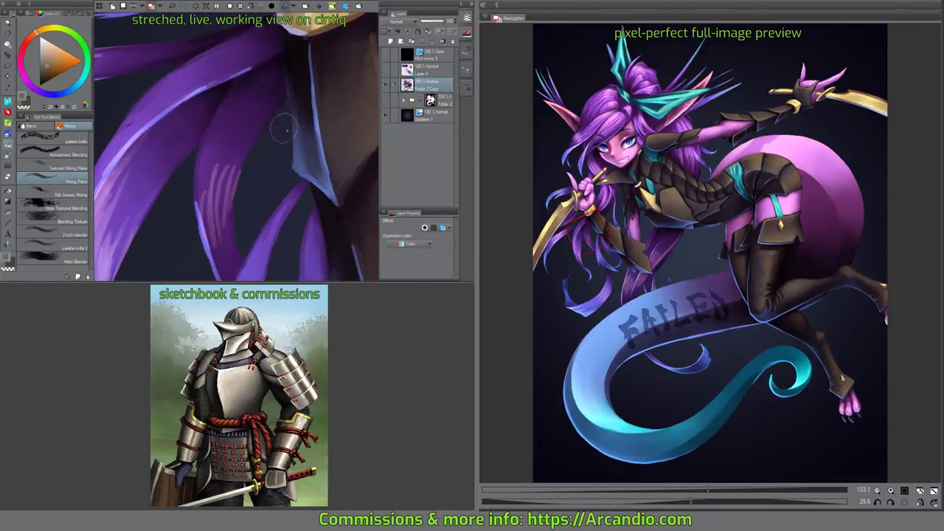
drag(300, 167, 206, 121)
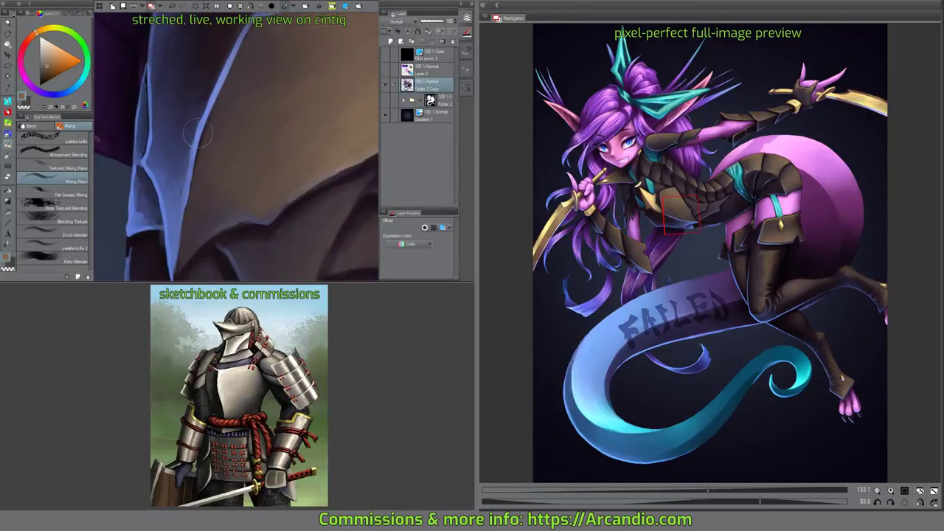
Blend the blue rim light on the chest plate's pointed lower tip and the belly armour plates beside it.
mouse_move(180, 209)
mouse_down()
mouse_move(210, 122)
mouse_move(155, 147)
mouse_move(166, 132)
mouse_up()
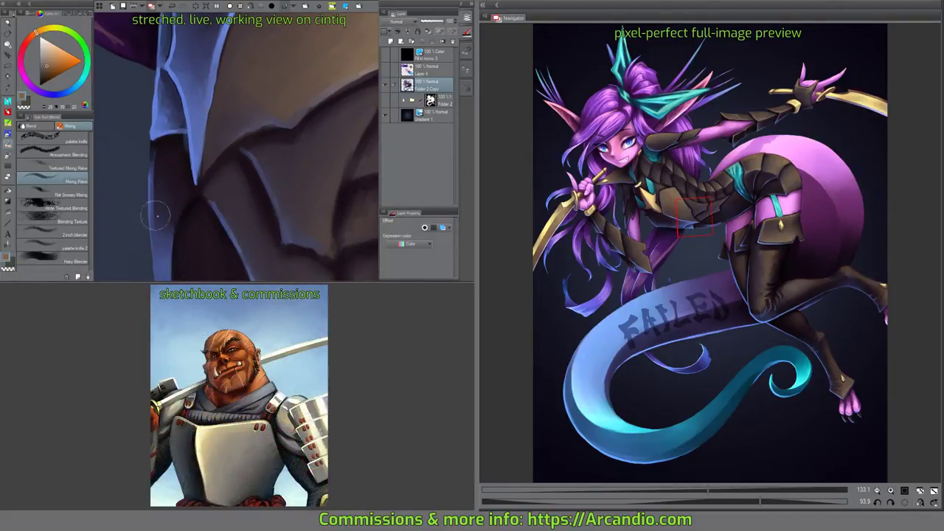
drag(159, 214, 190, 109)
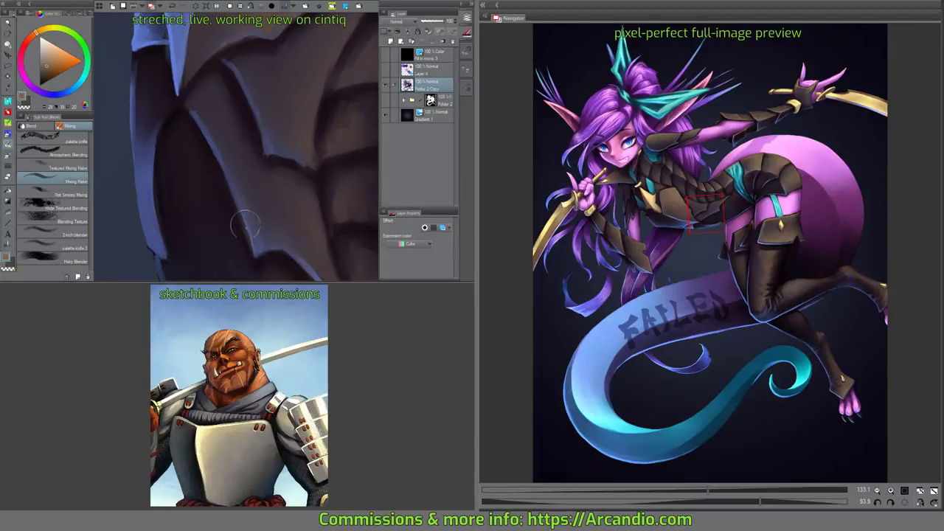
mouse_move(246, 221)
mouse_down()
mouse_move(222, 178)
mouse_move(240, 111)
mouse_up()
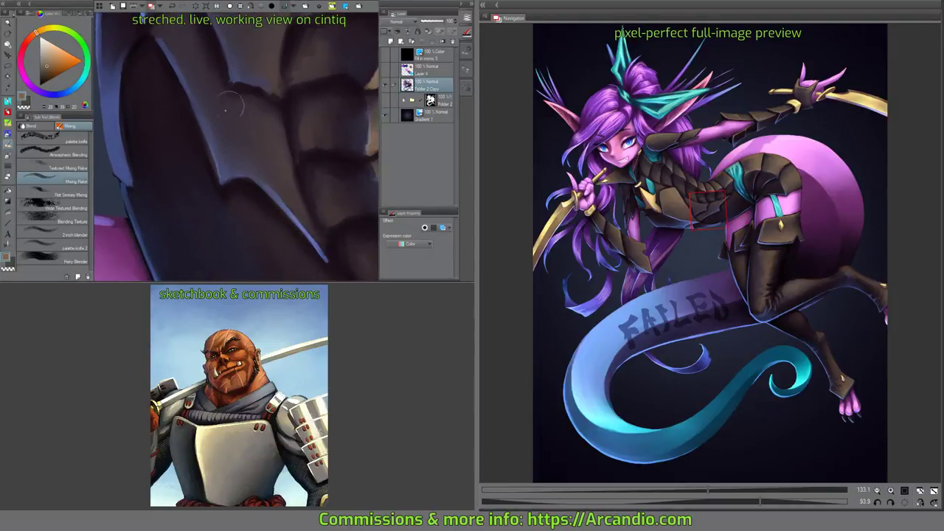
mouse_move(318, 195)
mouse_down()
mouse_move(309, 167)
mouse_move(251, 110)
mouse_up()
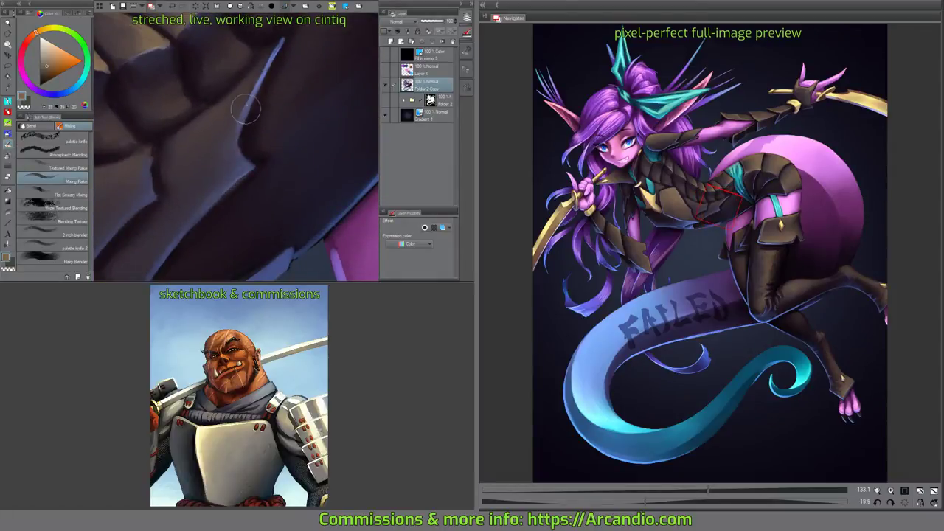
Taper and soften the blue highlight along the edge of the waist armour plate nearest the hip.
mouse_move(236, 149)
mouse_down()
mouse_move(247, 100)
mouse_move(241, 169)
mouse_up()
drag(256, 113, 263, 179)
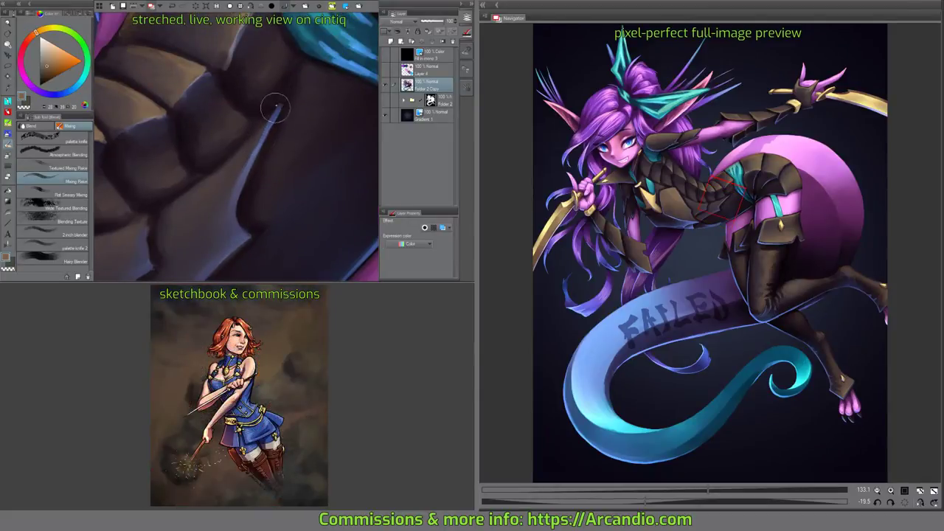
drag(275, 113, 288, 118)
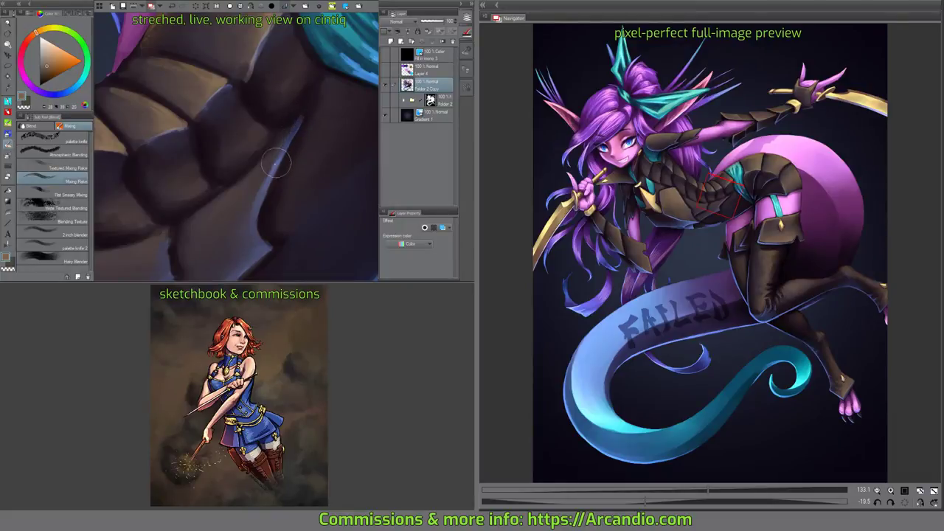
mouse_move(283, 136)
mouse_down()
mouse_move(251, 194)
mouse_move(297, 120)
mouse_up()
drag(260, 203, 300, 119)
mouse_move(227, 231)
mouse_down()
mouse_move(250, 166)
mouse_move(263, 172)
mouse_move(234, 164)
mouse_move(250, 161)
mouse_up()
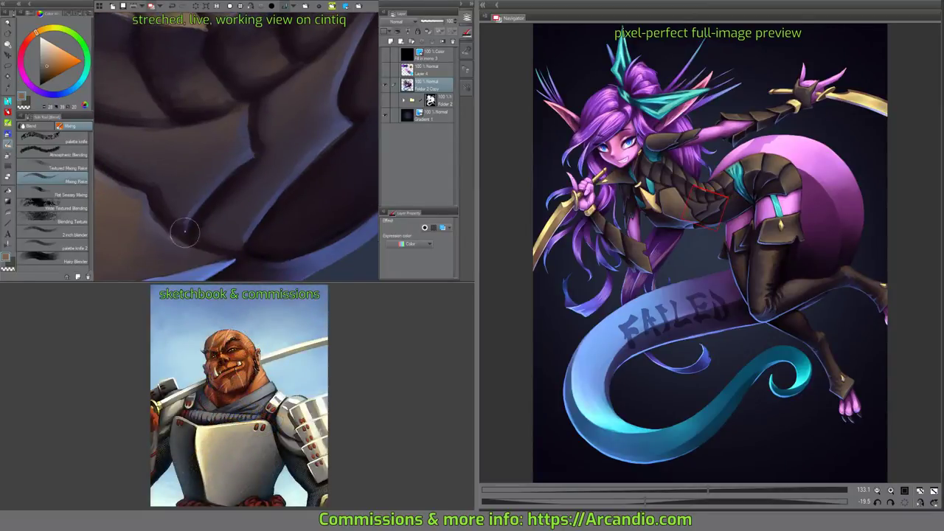
Blend the blue edge highlights and dark seams between the side armour plates and the brown chest plate.
mouse_move(179, 211)
mouse_down()
mouse_move(238, 164)
mouse_move(208, 163)
mouse_move(257, 173)
mouse_up()
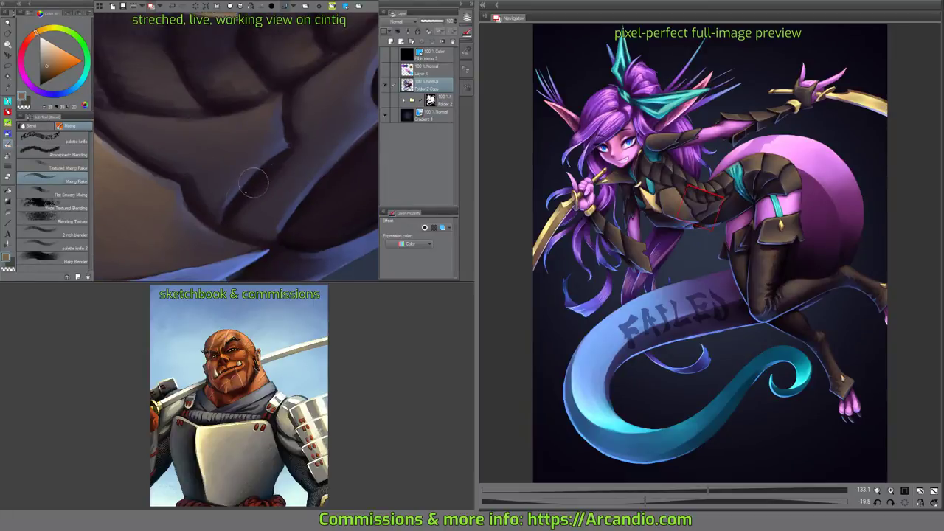
mouse_move(315, 110)
mouse_down()
mouse_move(298, 137)
mouse_move(322, 93)
mouse_move(351, 124)
mouse_move(295, 137)
mouse_move(295, 163)
mouse_move(323, 169)
mouse_move(295, 171)
mouse_up()
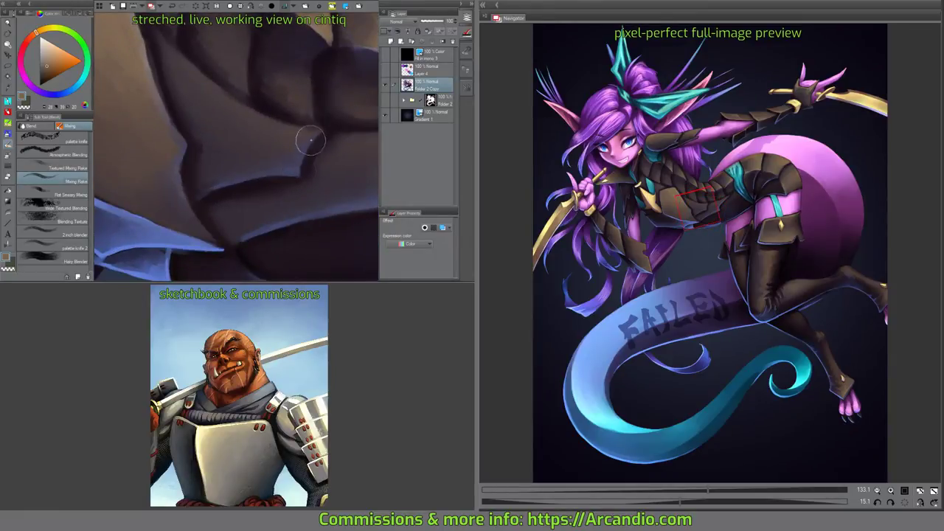
mouse_move(307, 122)
mouse_down()
mouse_move(306, 110)
mouse_move(299, 158)
mouse_up()
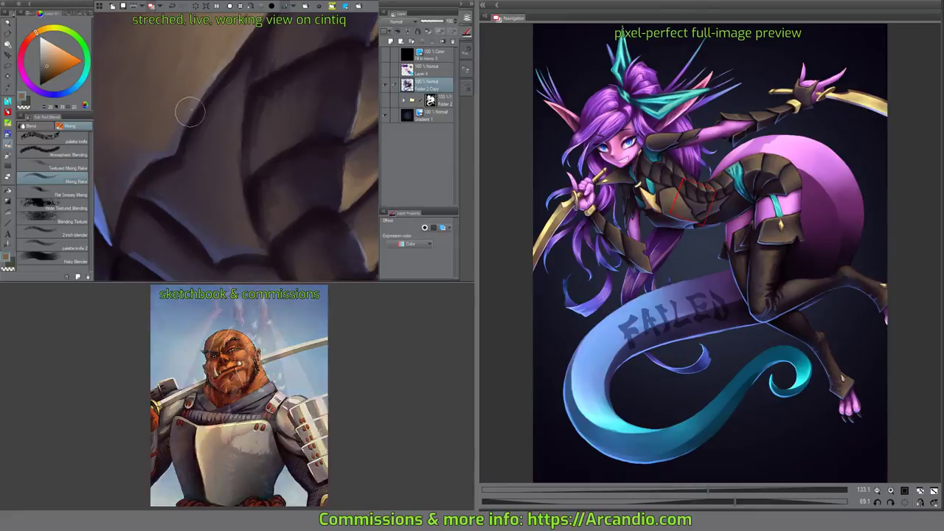
mouse_move(169, 143)
mouse_down()
mouse_move(160, 144)
mouse_move(203, 154)
mouse_up()
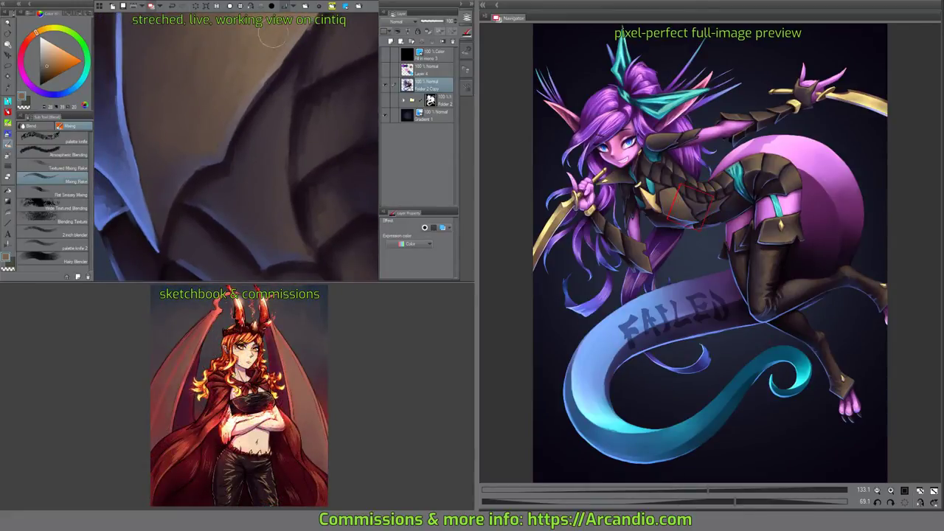
Save the illustration with the blended armour changes.
key(ctrl+0)
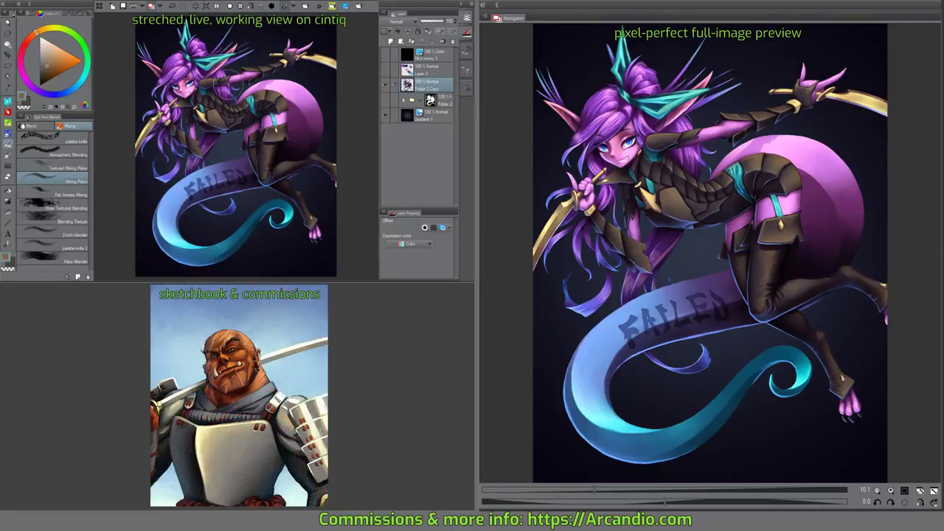
drag(301, 112, 295, 131)
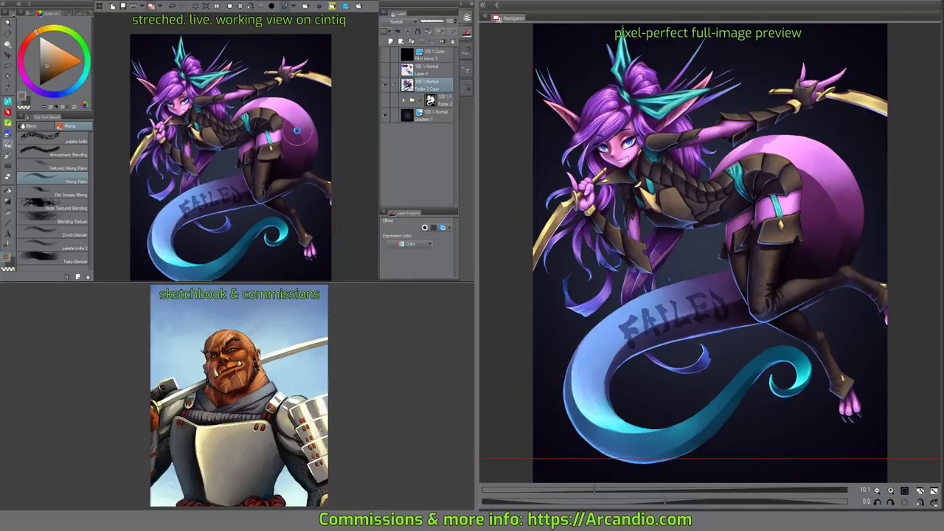
key(ctrl+s)
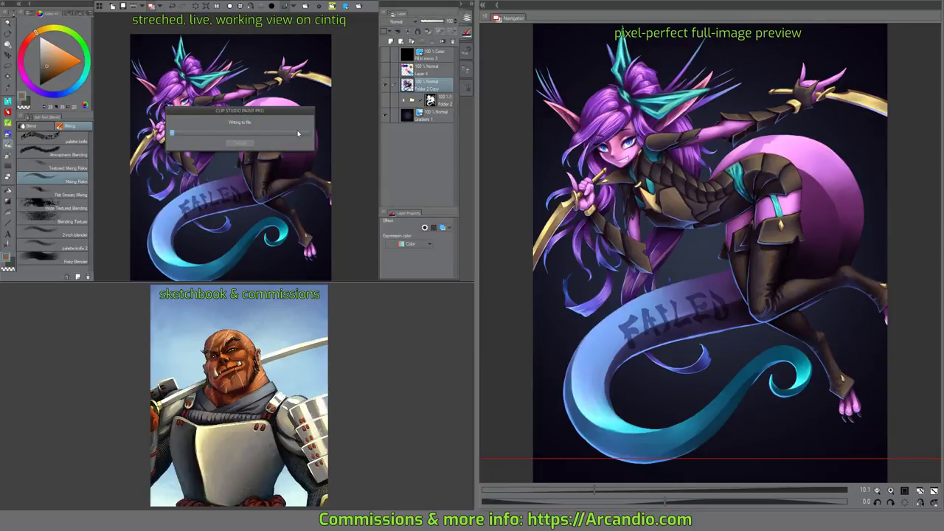